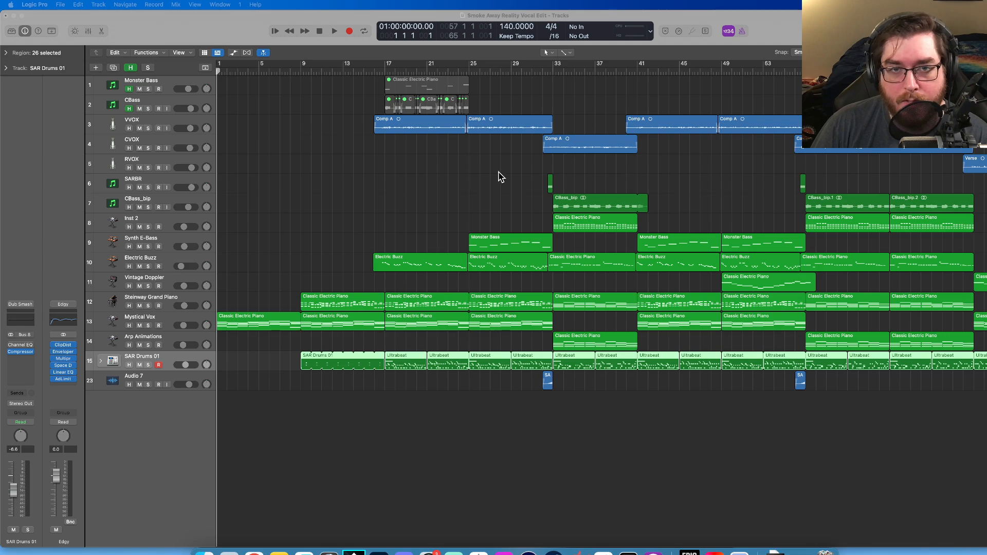
- Look through the whole song arrangement from start to end and clear the region selection
scroll(502, 178, right, 10)
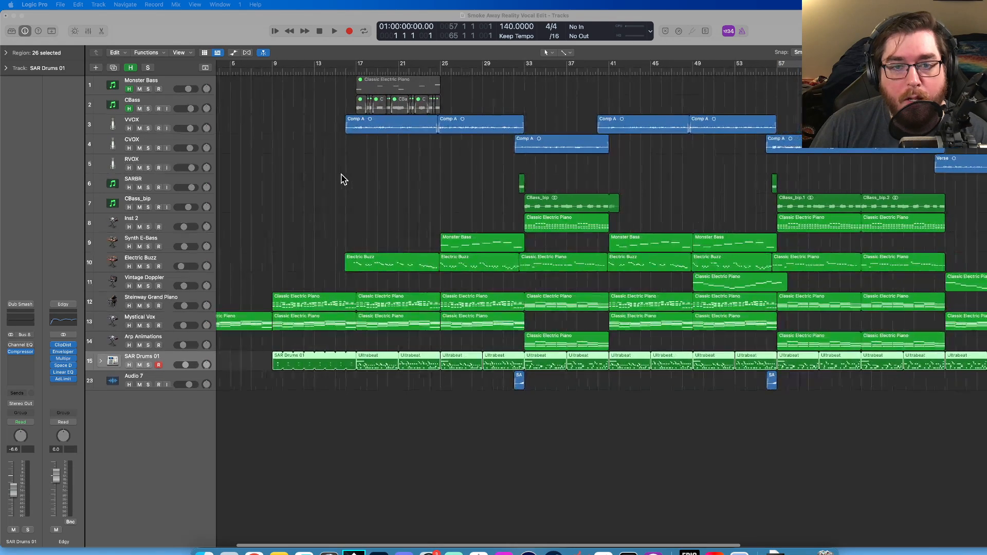
scroll(457, 180, right, 10)
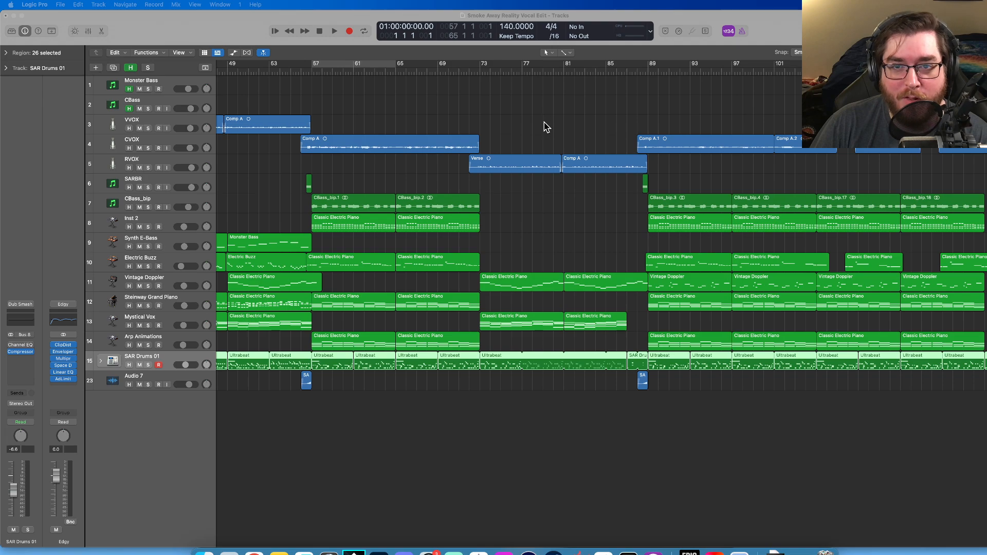
scroll(536, 127, left, 15)
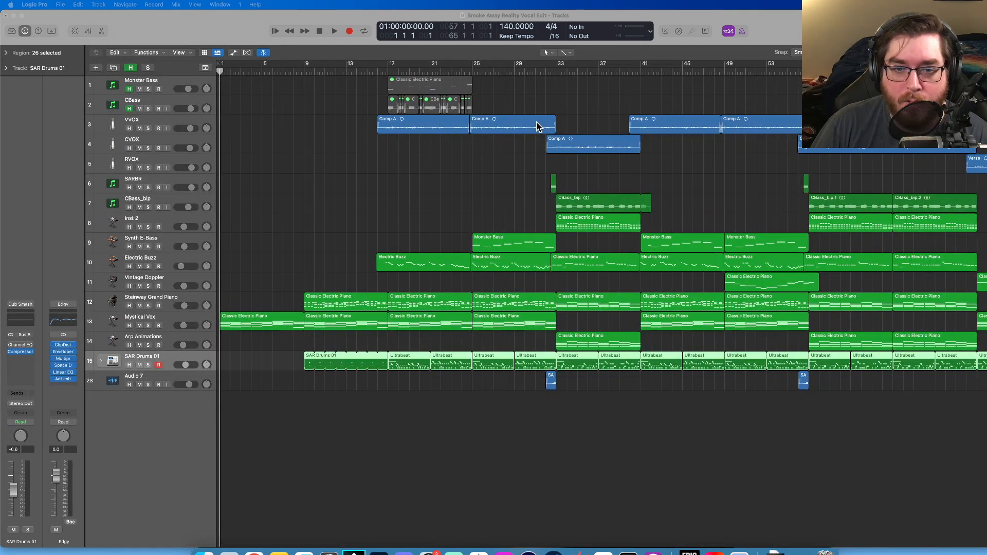
click(476, 193)
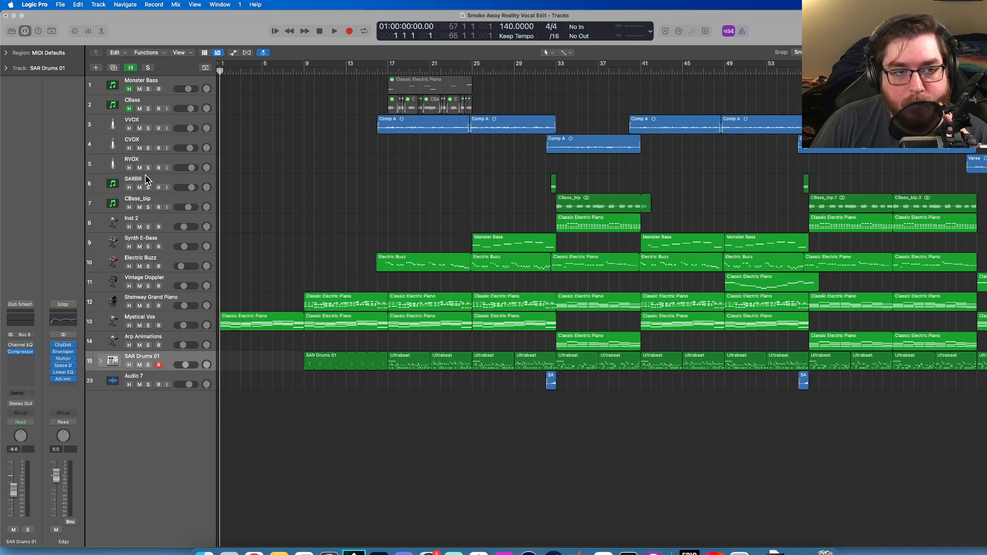
- Listen to the CBass_bip track soloed from just before its first region, and unsolo it after playback
click(148, 208)
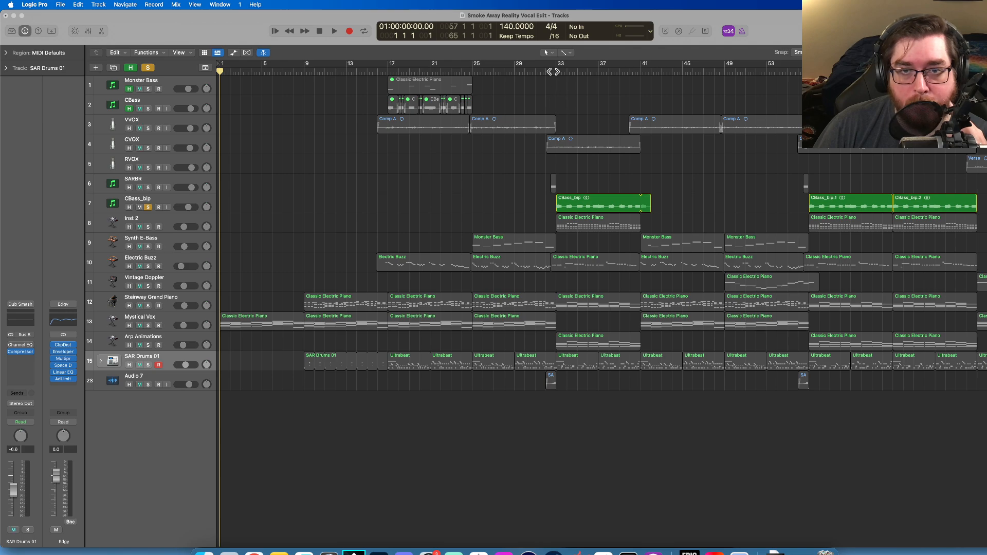
double_click(552, 71)
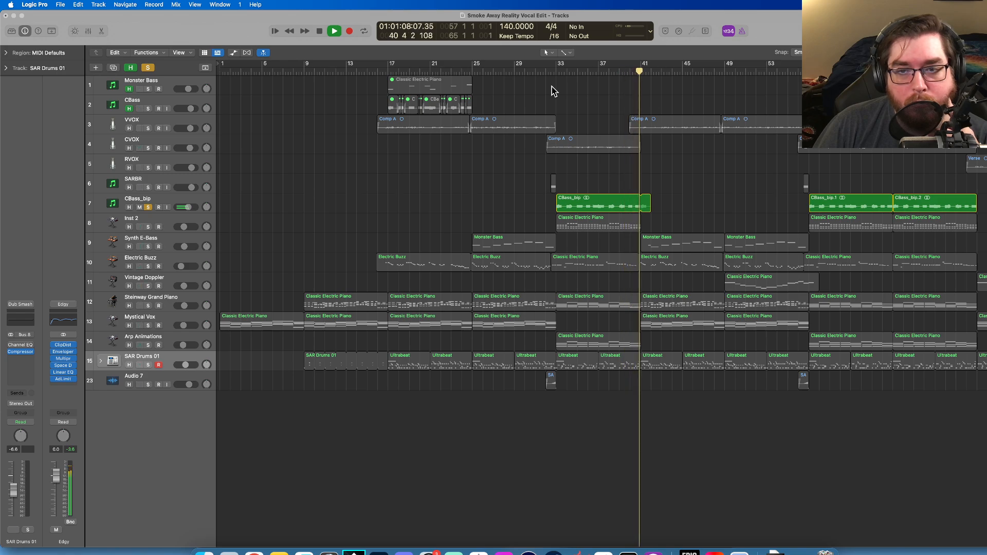
click(321, 31)
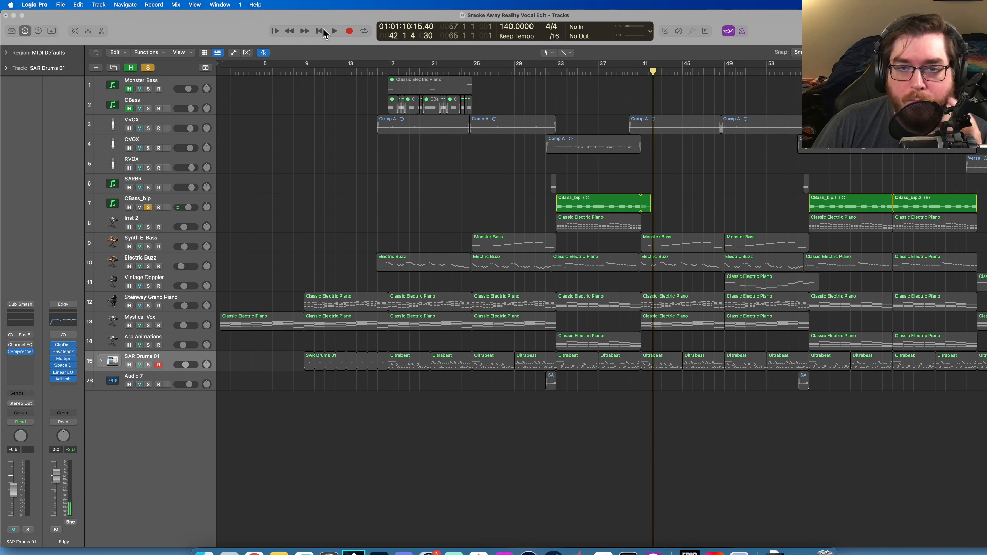
click(148, 208)
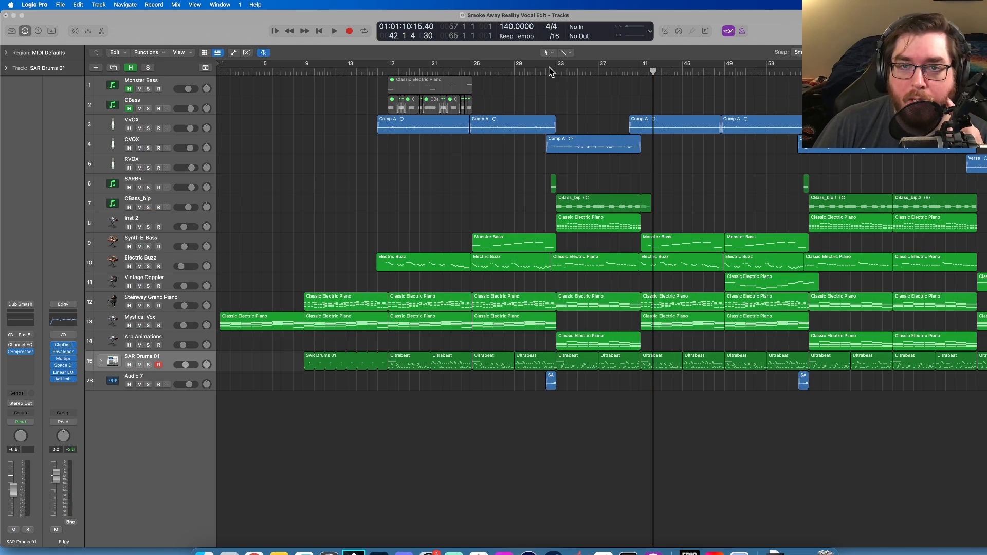
- Solo the SARBR, CBass_bip and Audio 7 tracks and listen to them together from bar 32
click(547, 71)
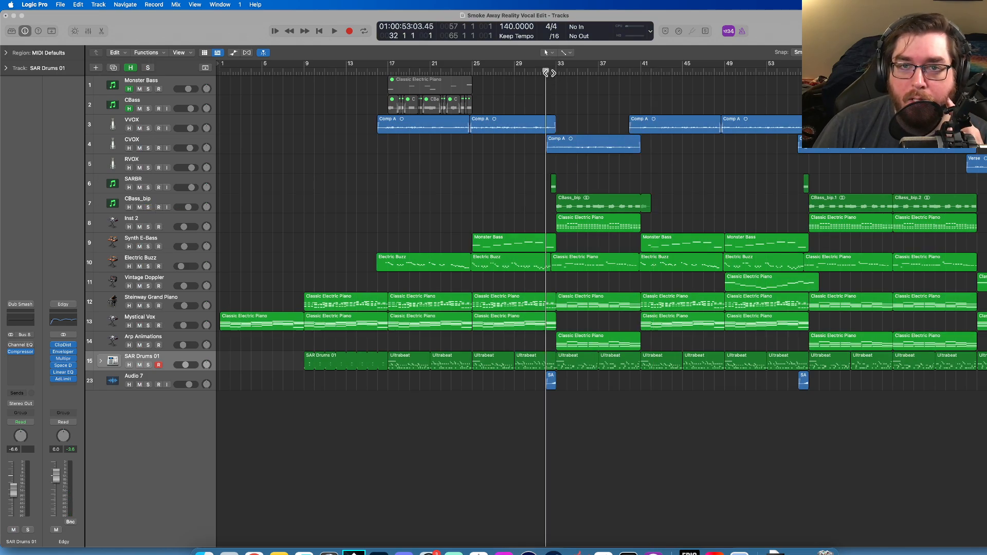
click(149, 188)
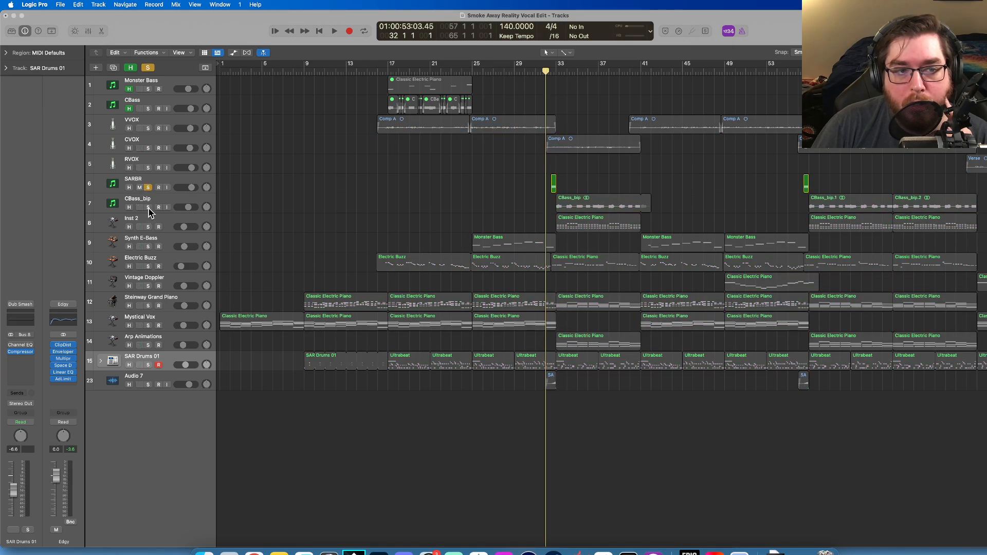
click(148, 207)
click(148, 385)
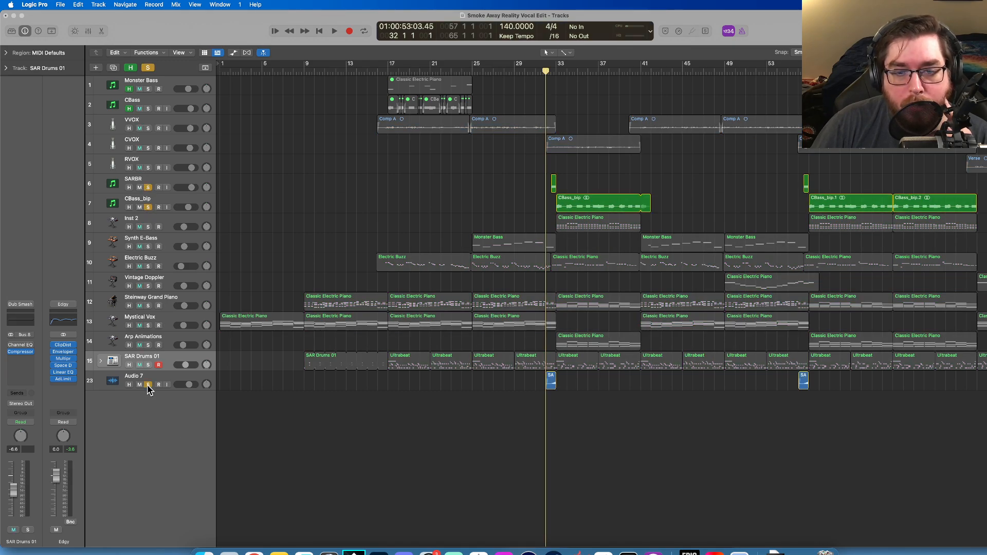
click(333, 32)
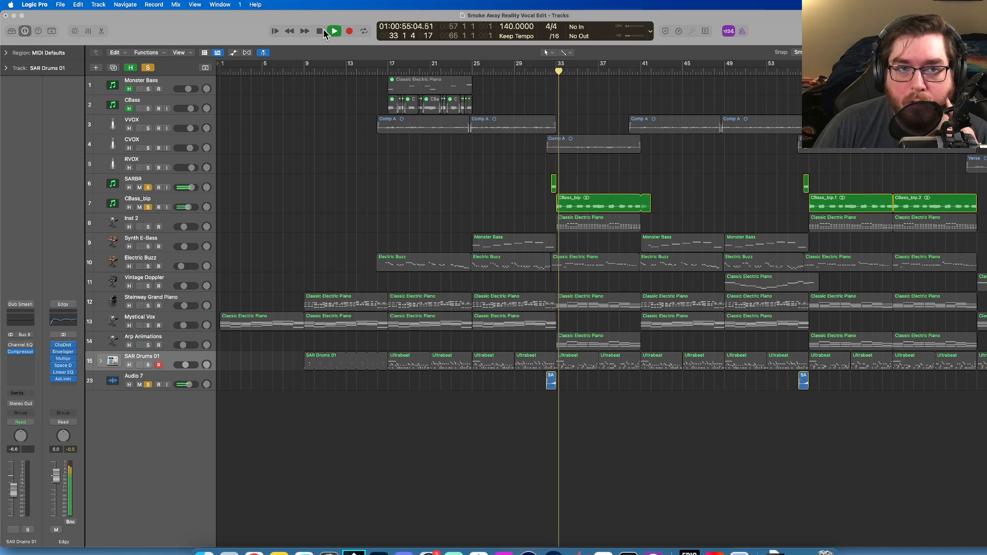
click(320, 31)
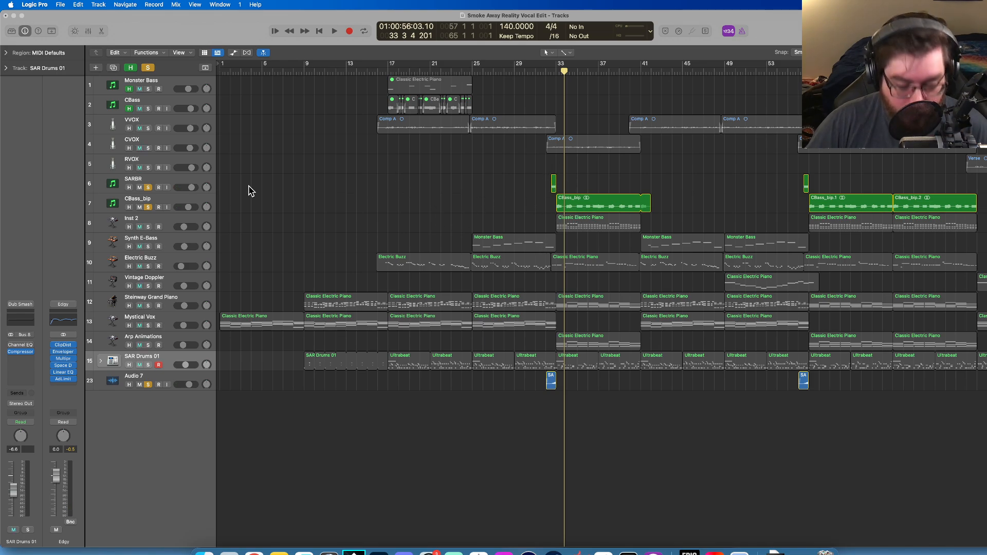
- Show the track automation to inspect the volume curve on the first SARBR region, and hide it again
key(a)
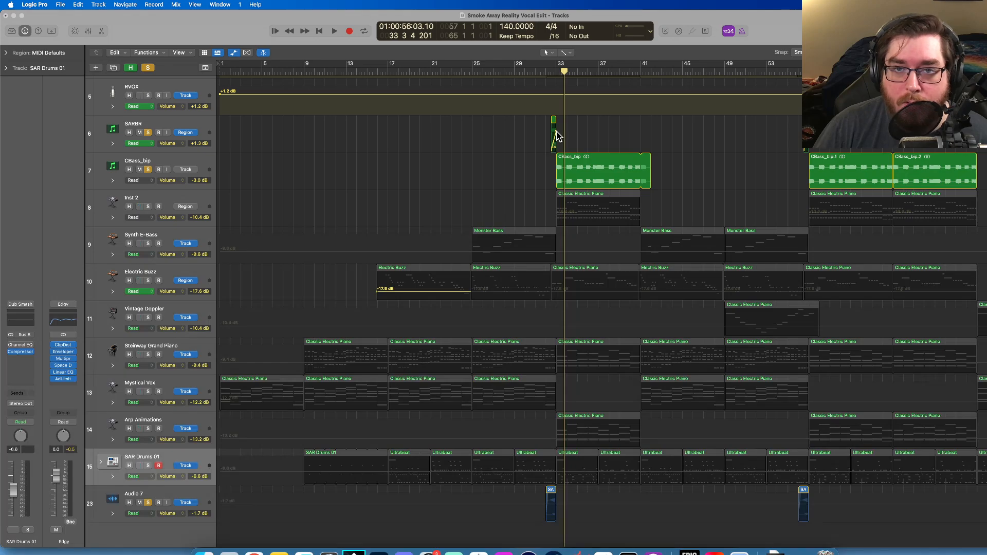
key(a)
key(super+Up)
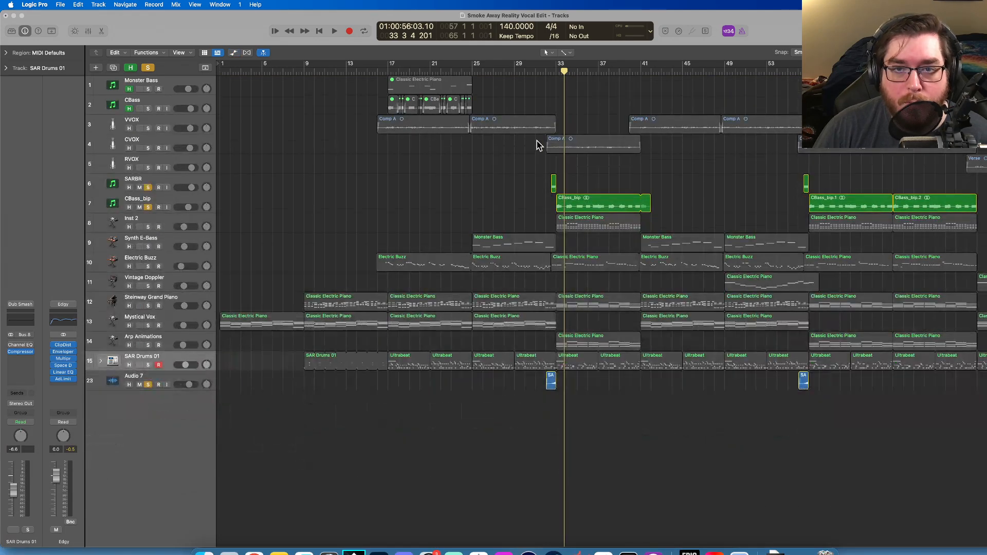
- Replay the three soloed tracks from bar 32 and clear all solos
click(546, 72)
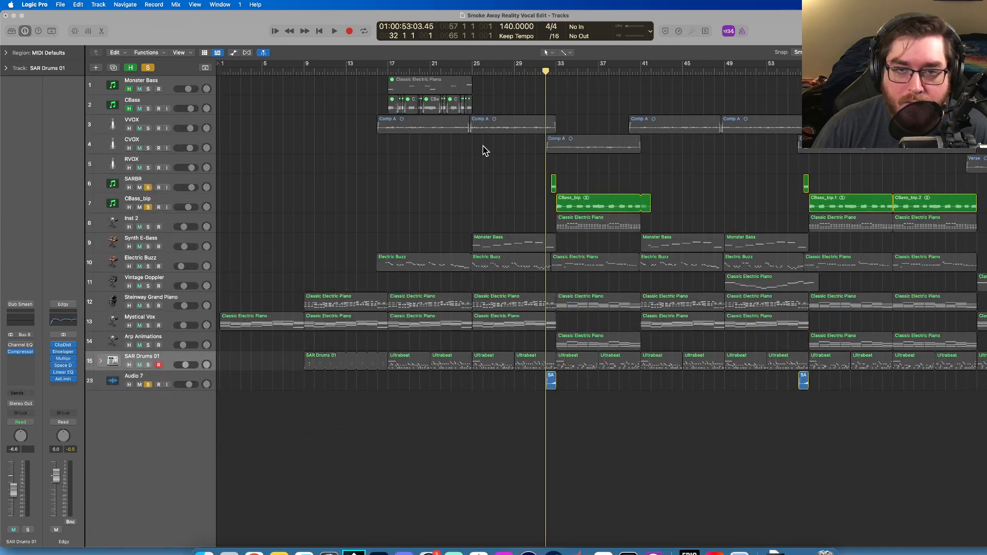
key(space)
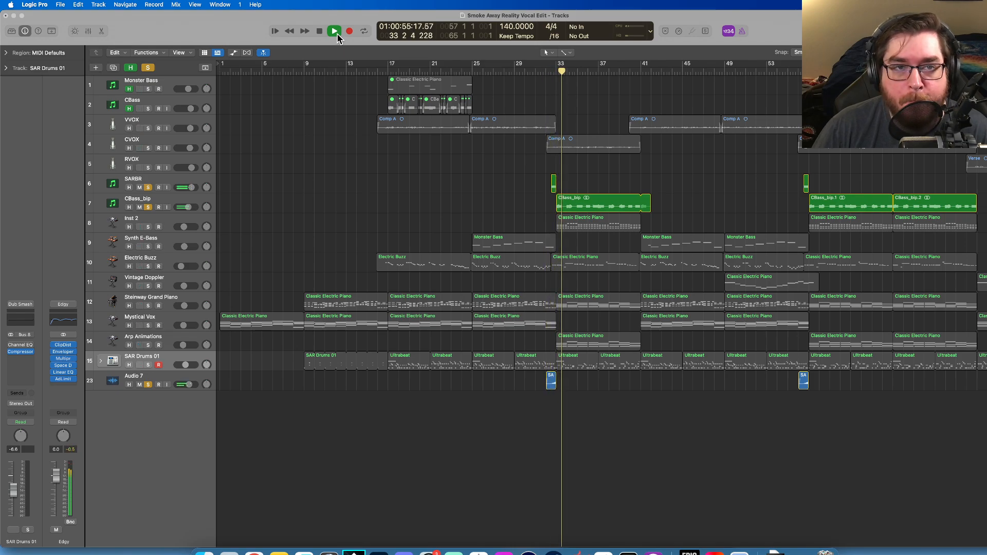
key(space)
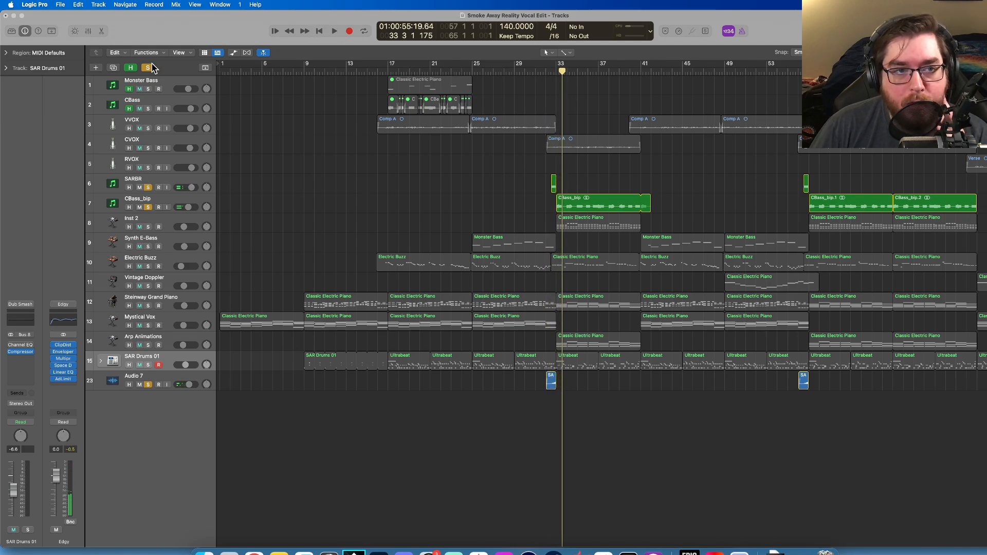
click(148, 67)
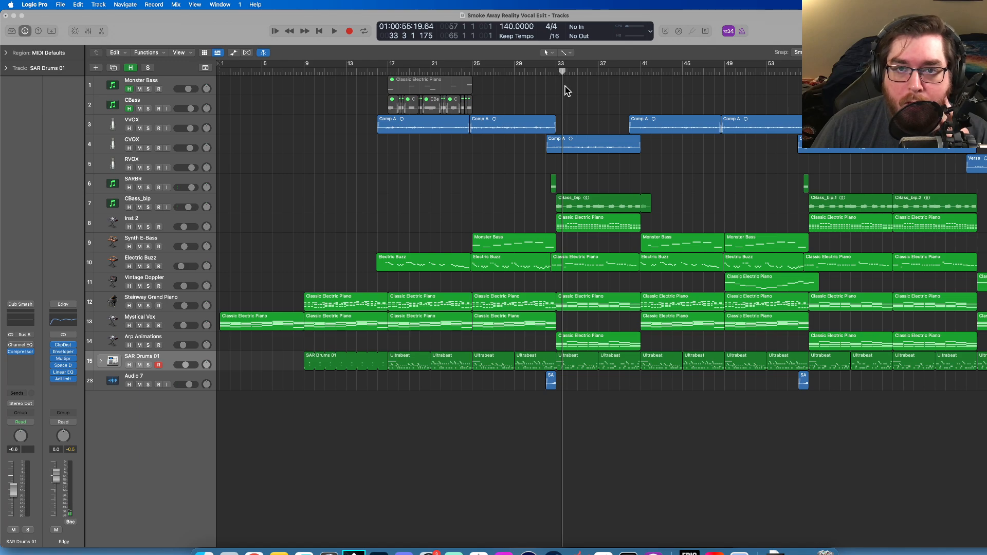
- Mute the VVOX, CVOX and RVOX vocal tracks and play the instrumental from bar 32 to about bar 41
click(549, 73)
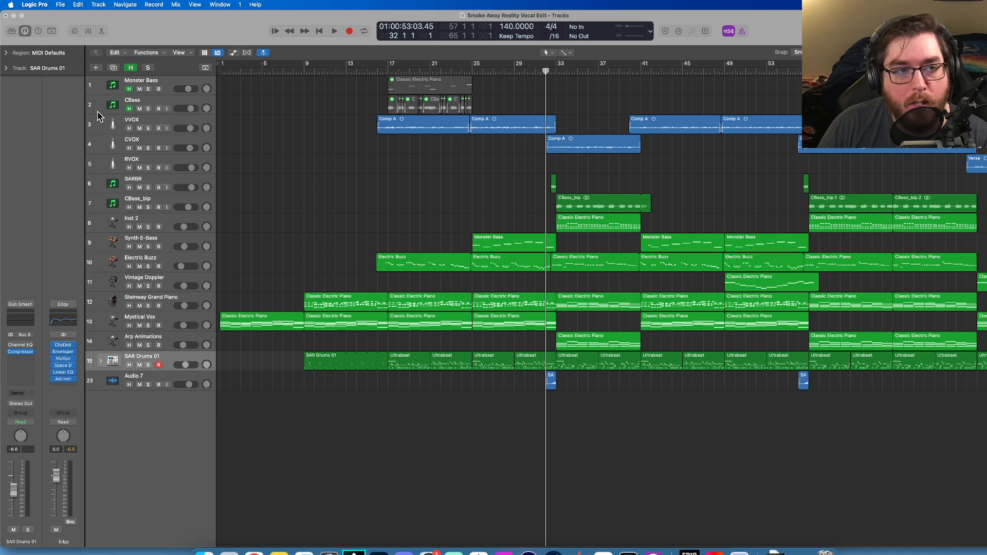
click(140, 128)
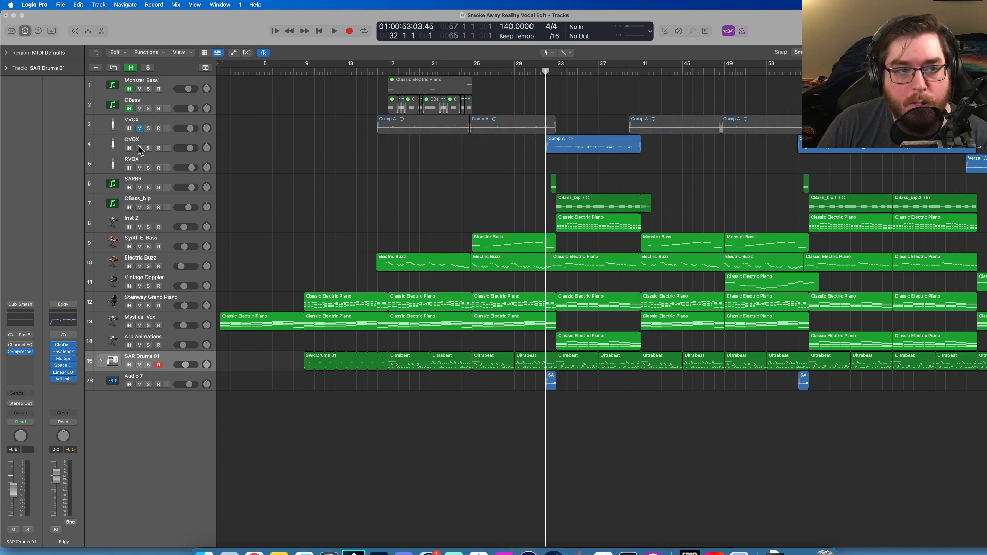
click(140, 148)
click(139, 168)
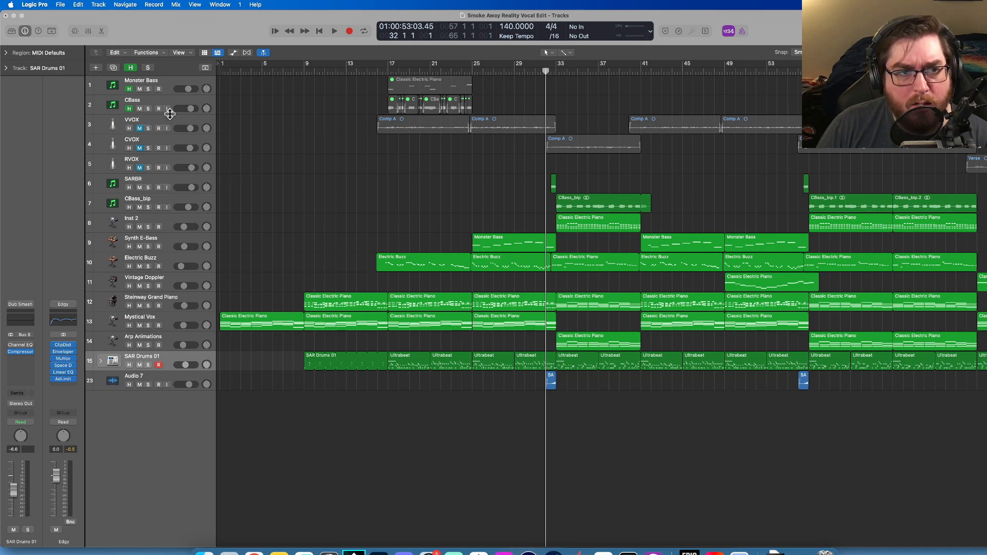
click(334, 31)
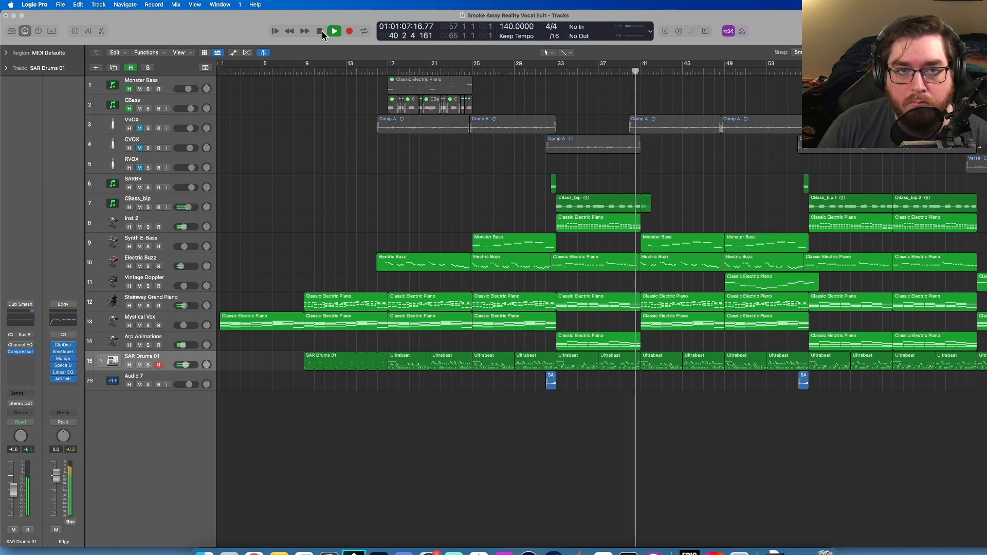
click(320, 31)
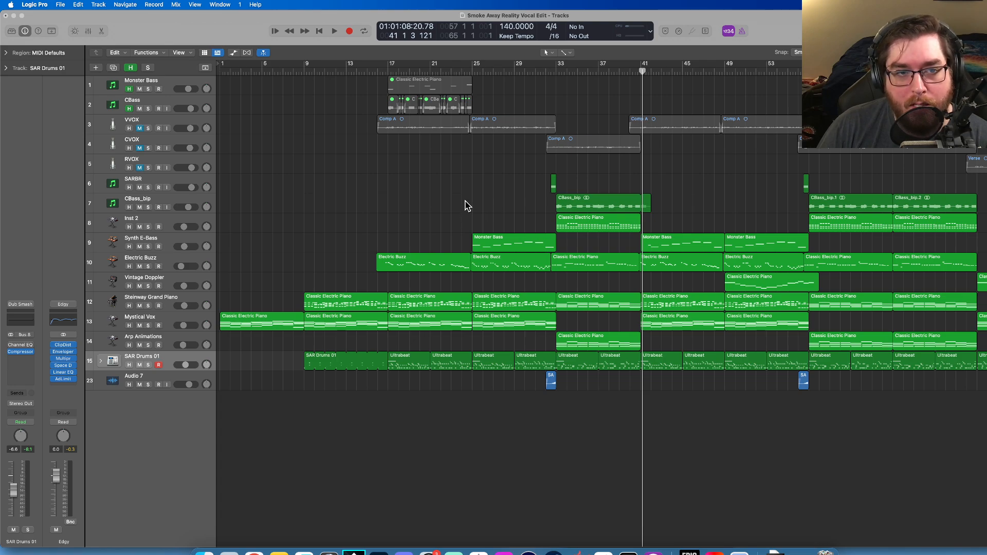
- Examine how the instrumental parts are laid out and repeated across the sections of the arrangement
scroll(467, 206, right, 10)
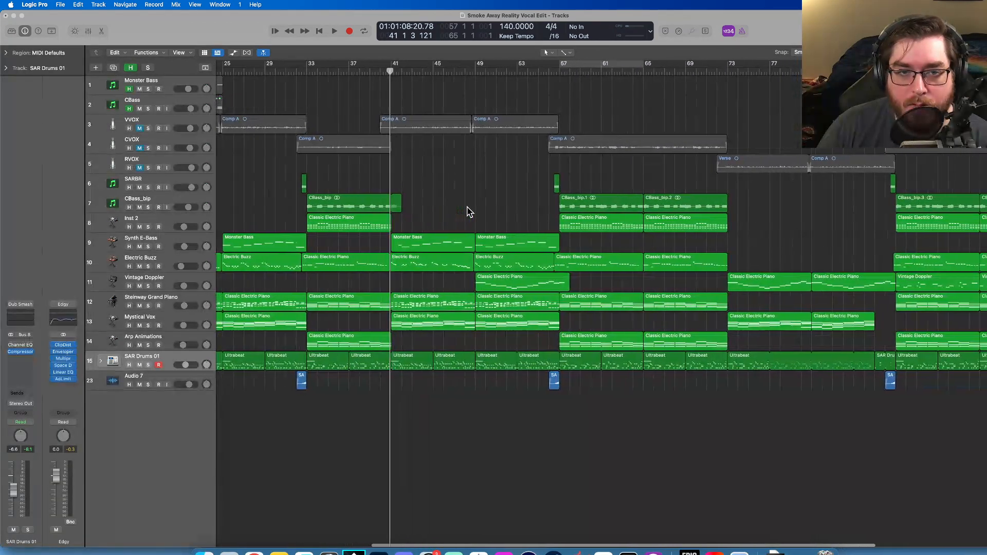
scroll(468, 208, right, 8)
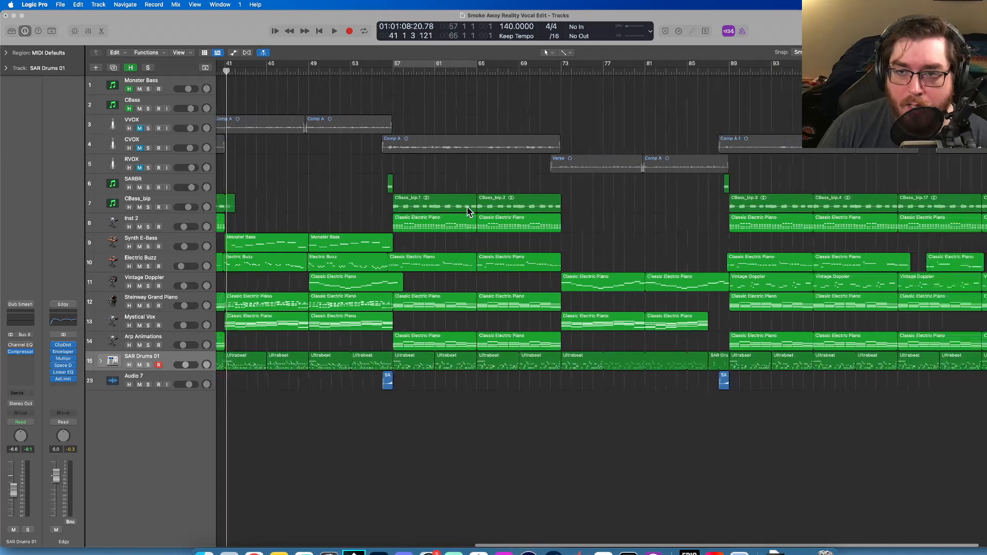
scroll(467, 206, right, 4)
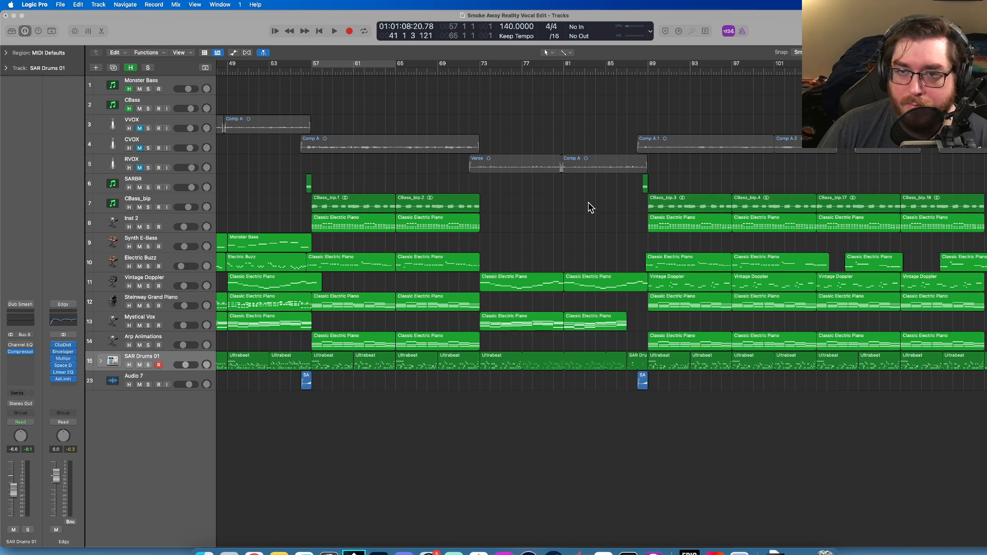
scroll(588, 202, left, 10)
scroll(586, 199, left, 10)
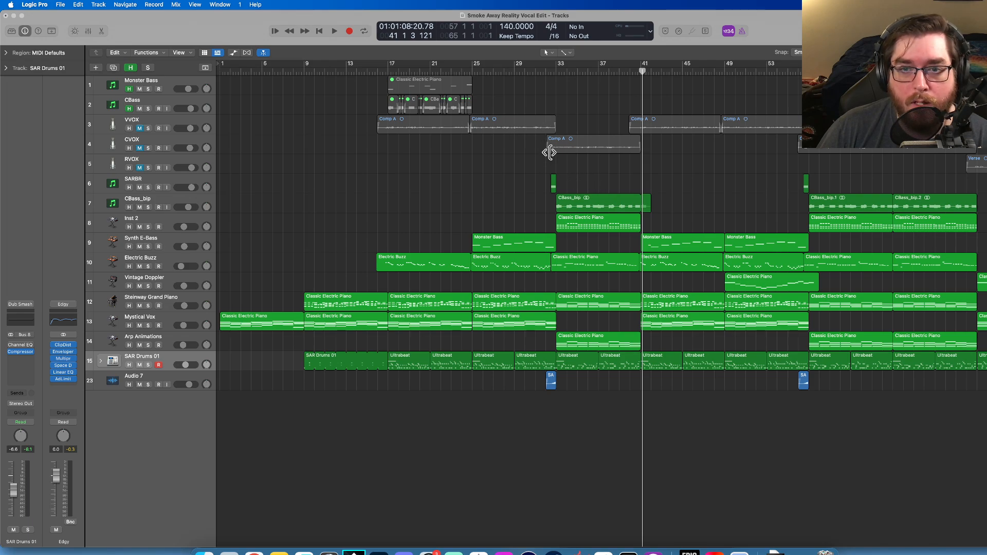
scroll(552, 158, right, 15)
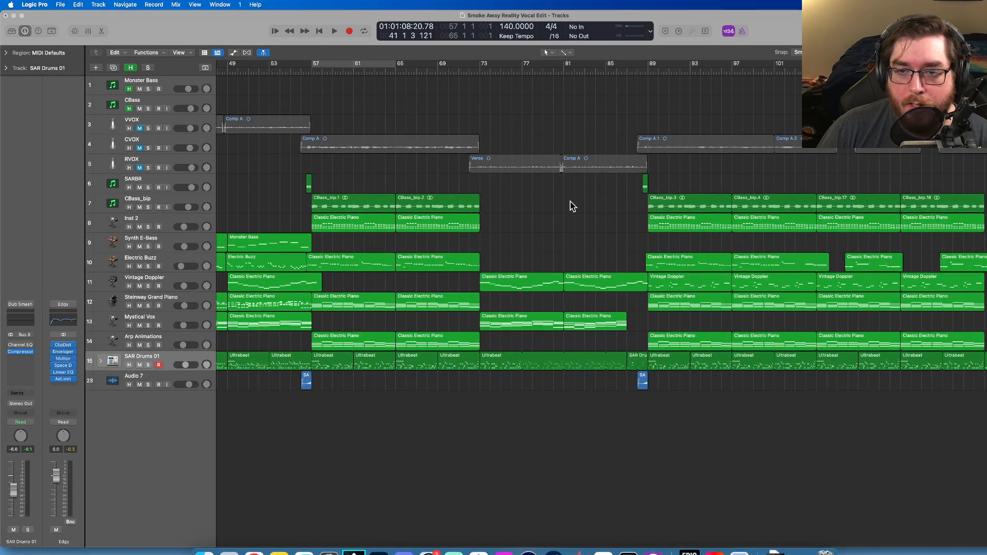
scroll(573, 207, left, 10)
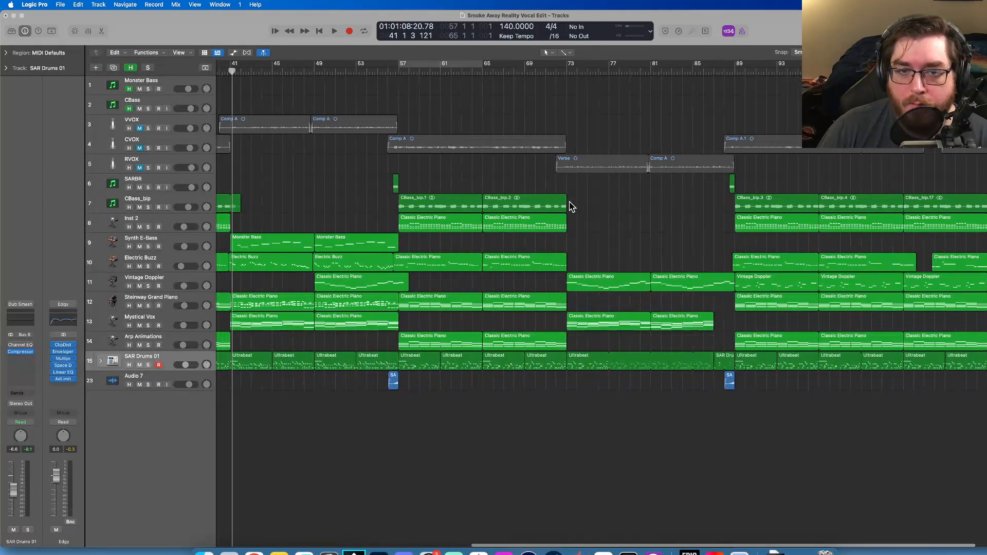
scroll(567, 205, left, 10)
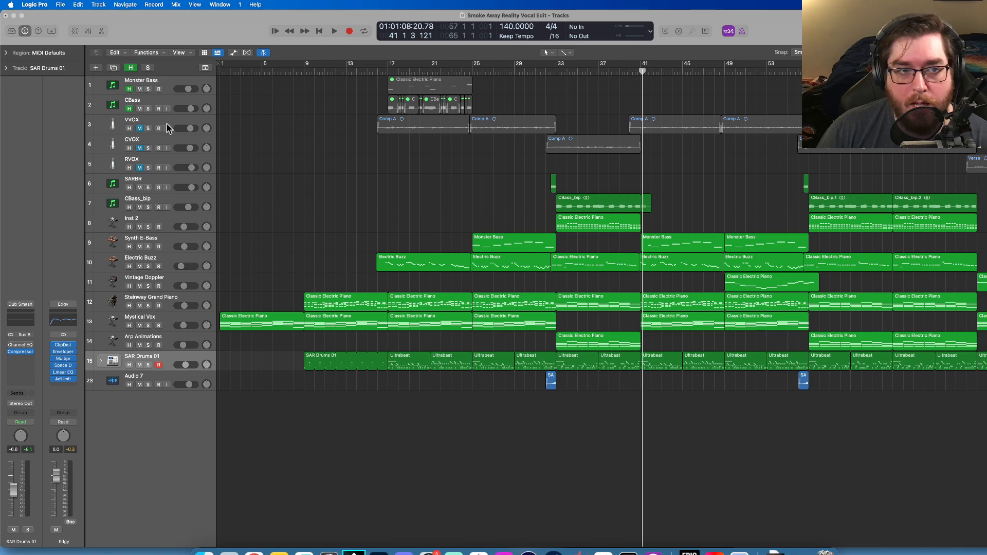
- Select the Mystical Vox track and open its Alchemy instrument to view the sound settings
click(411, 131)
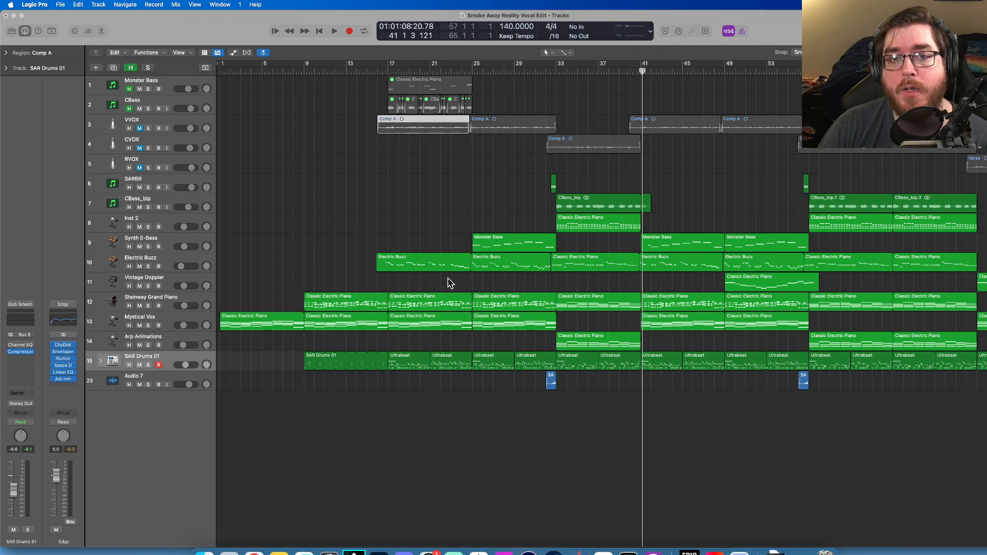
scroll(452, 283, right, 1)
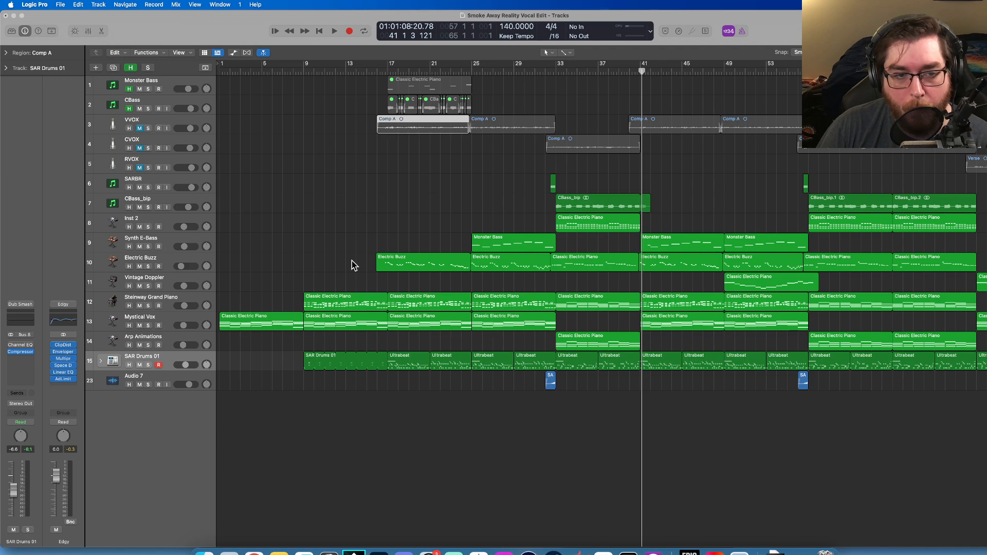
click(162, 319)
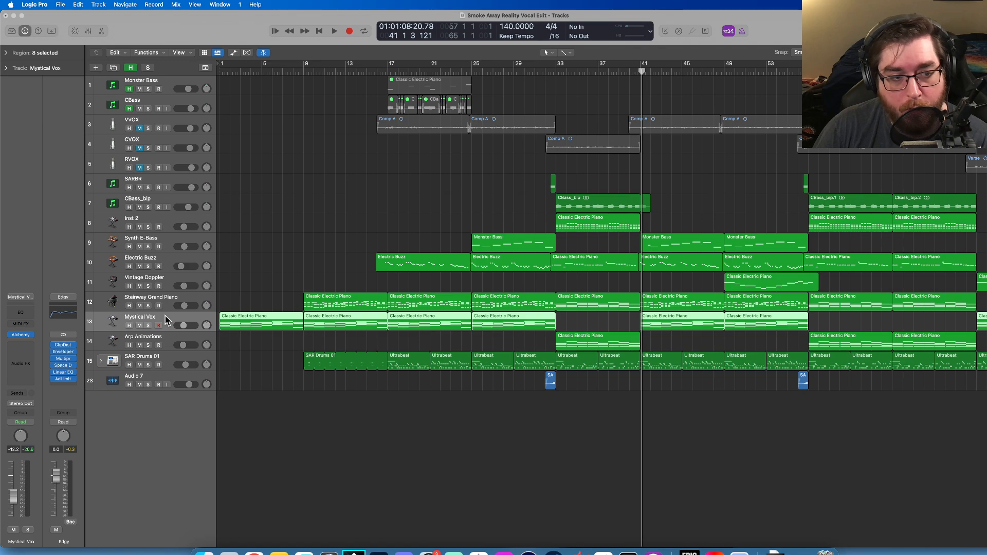
click(21, 336)
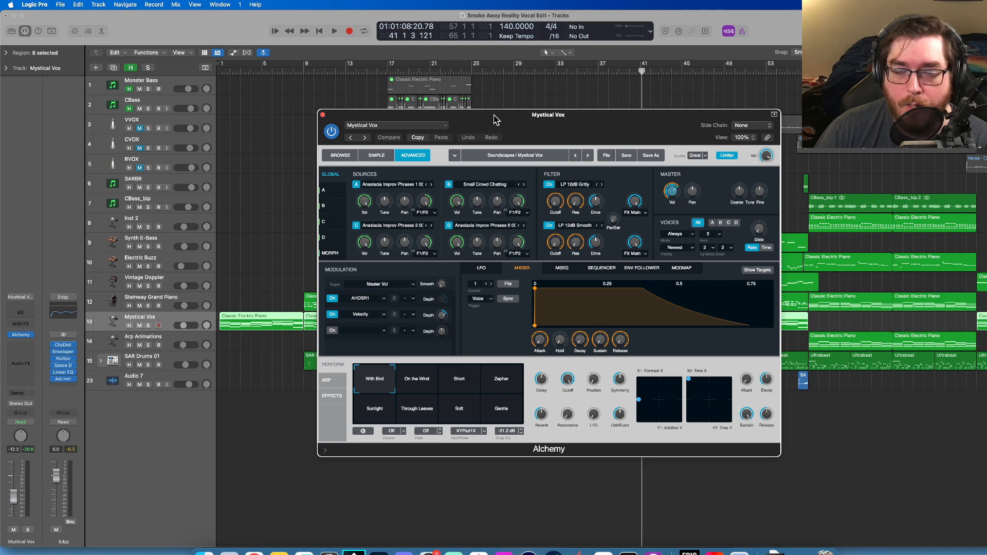
- Solo the Mystical Vox track, with the playhead at the song's start, and open its first region in the Piano Roll
drag(494, 119, 577, 105)
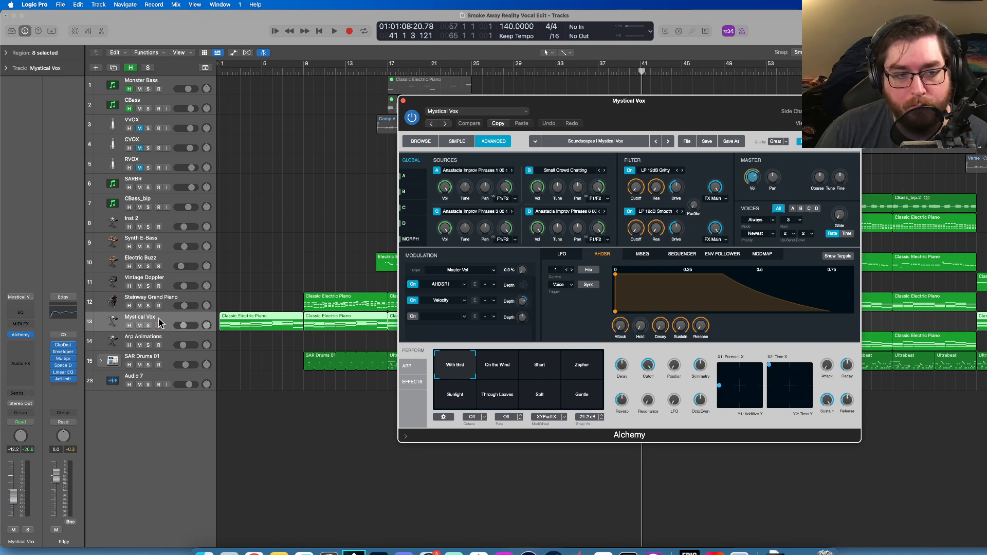
click(148, 325)
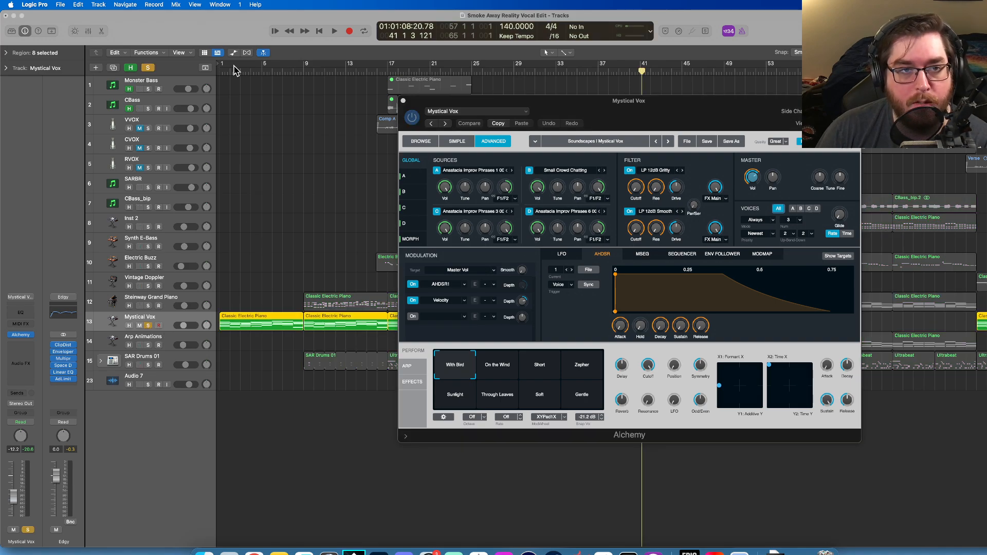
key(Return)
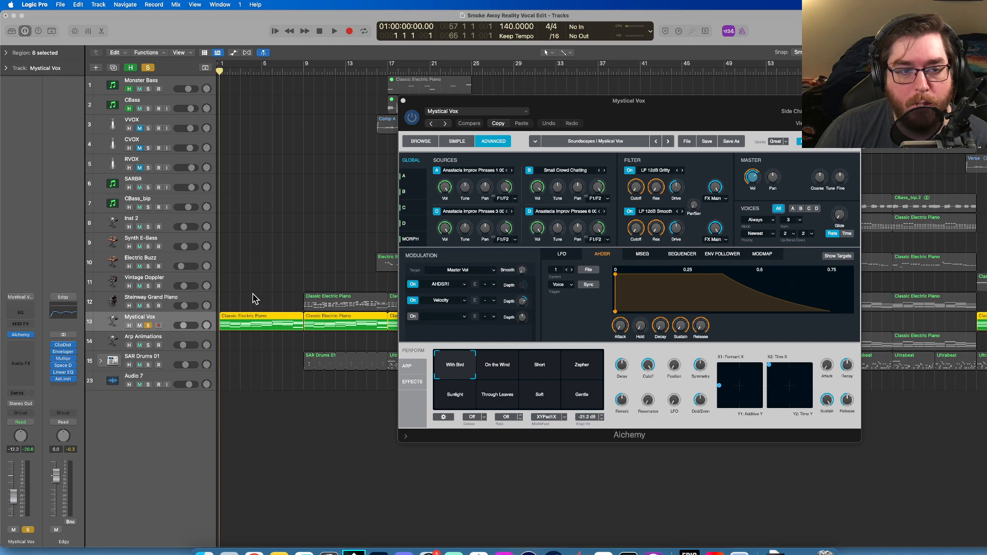
double_click(251, 323)
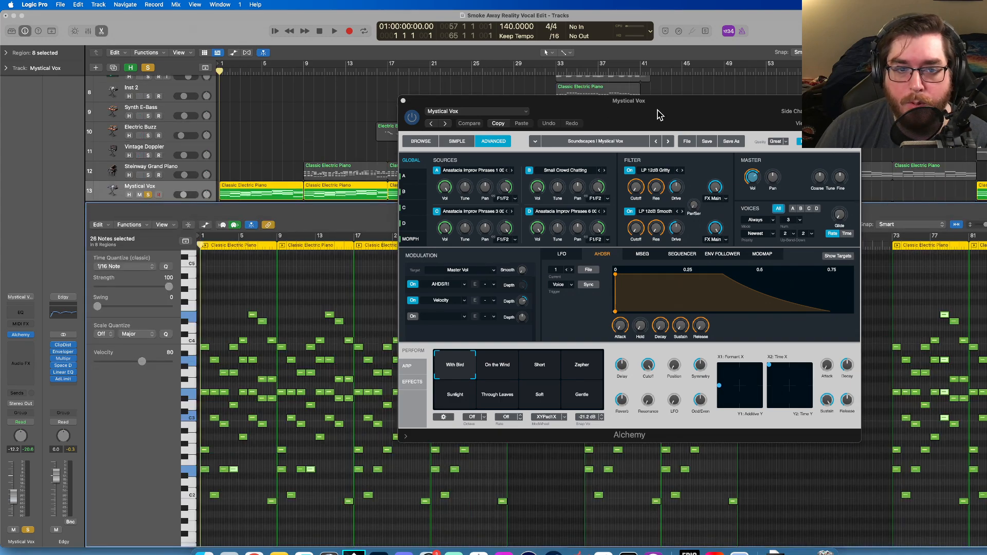
- Move the Alchemy window clear of the notes, shorten the Piano Roll pane and zoom it in on the opening bars
drag(660, 115, 648, 30)
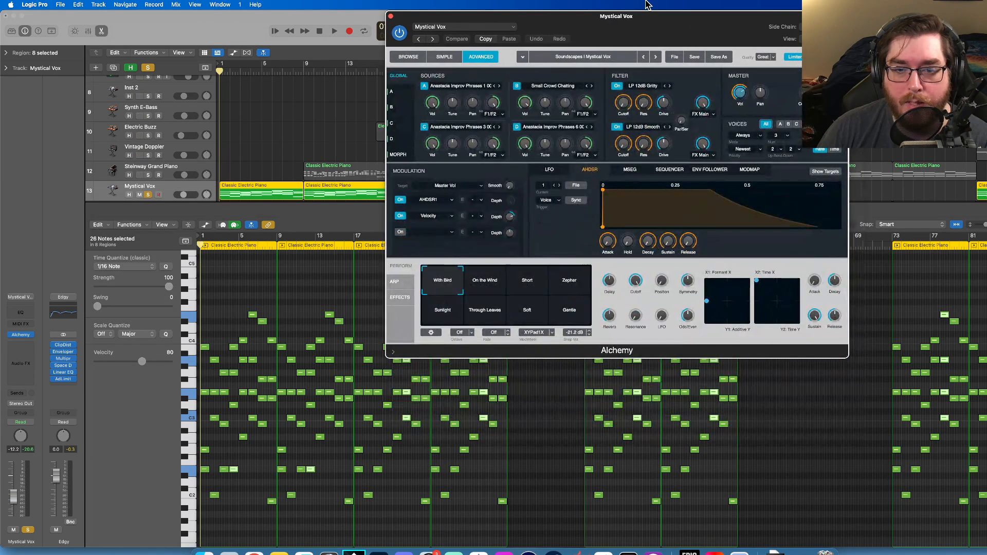
click(896, 205)
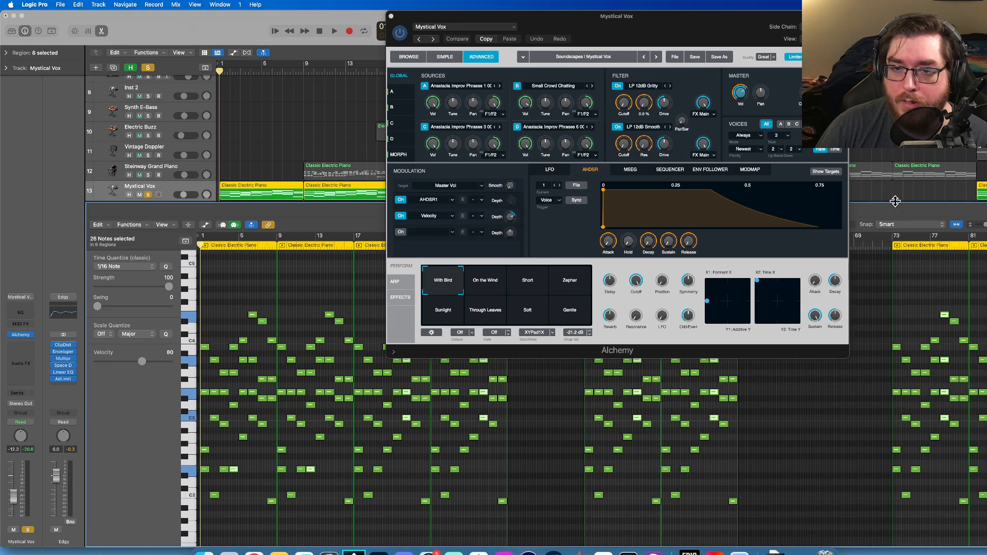
drag(895, 202, 898, 339)
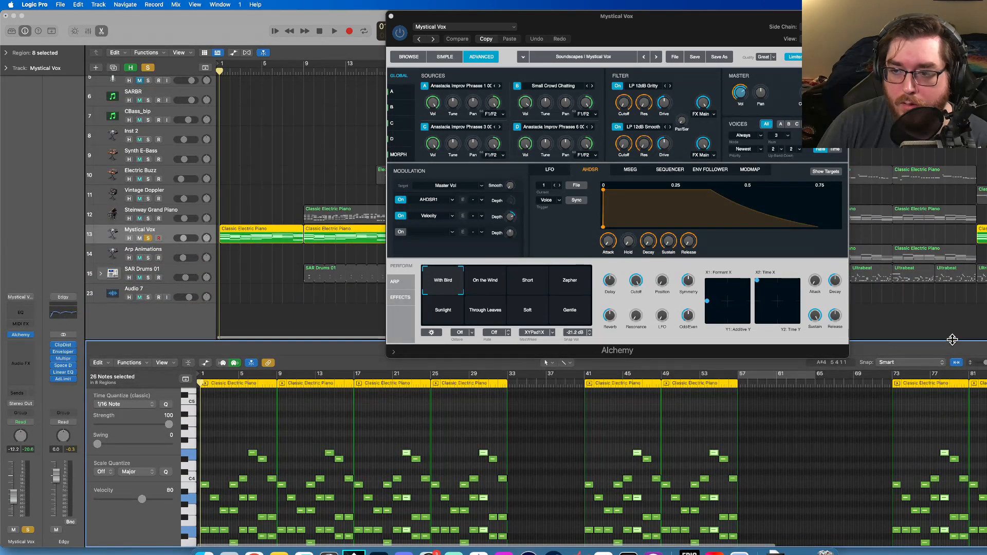
key(super+Right)
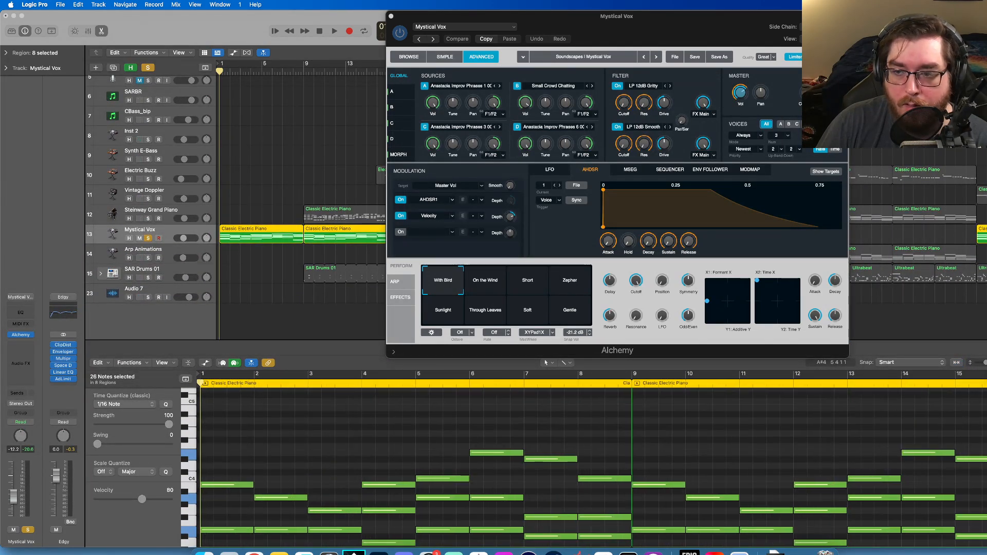
key(super+Down)
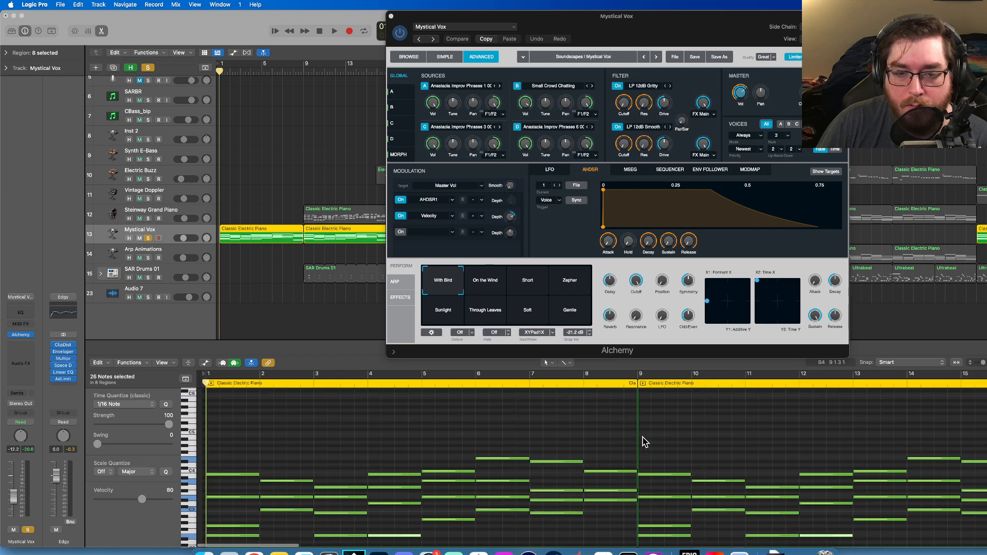
scroll(301, 463, up, 4)
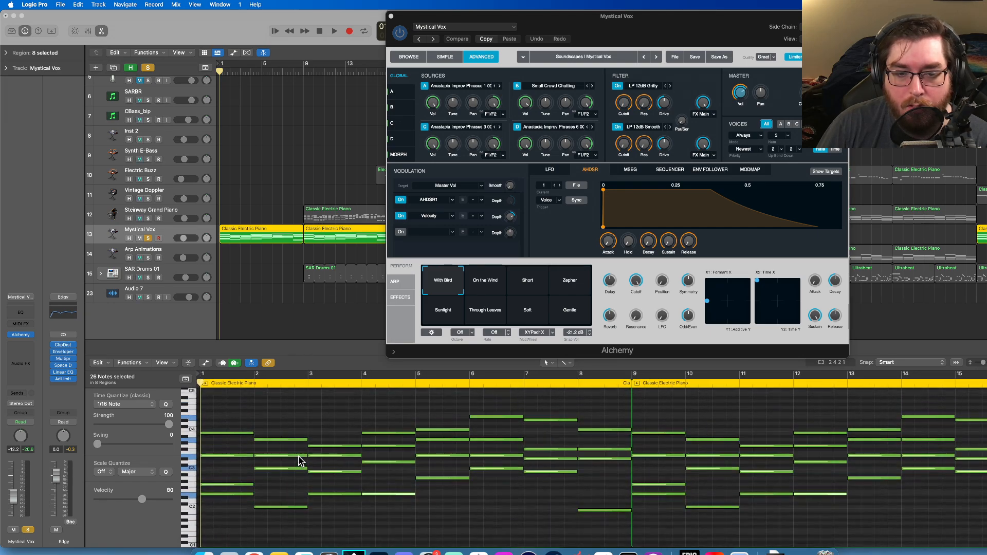
- Select the Mystical Vox chord notes in bars 1 to 8 and audition single notes, including bar 4's lowest and bar 1's highest
drag(221, 419, 612, 522)
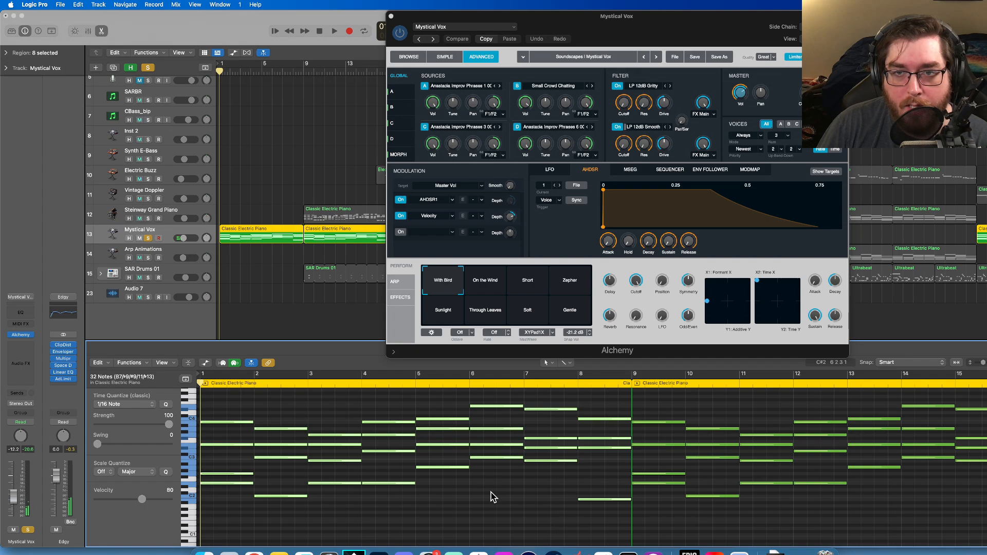
click(461, 500)
click(391, 484)
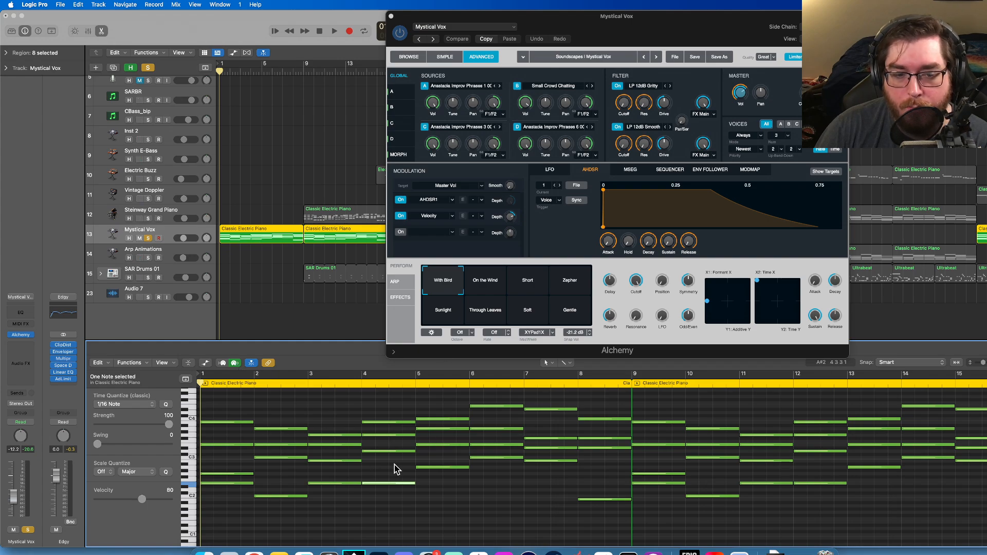
click(384, 485)
click(383, 485)
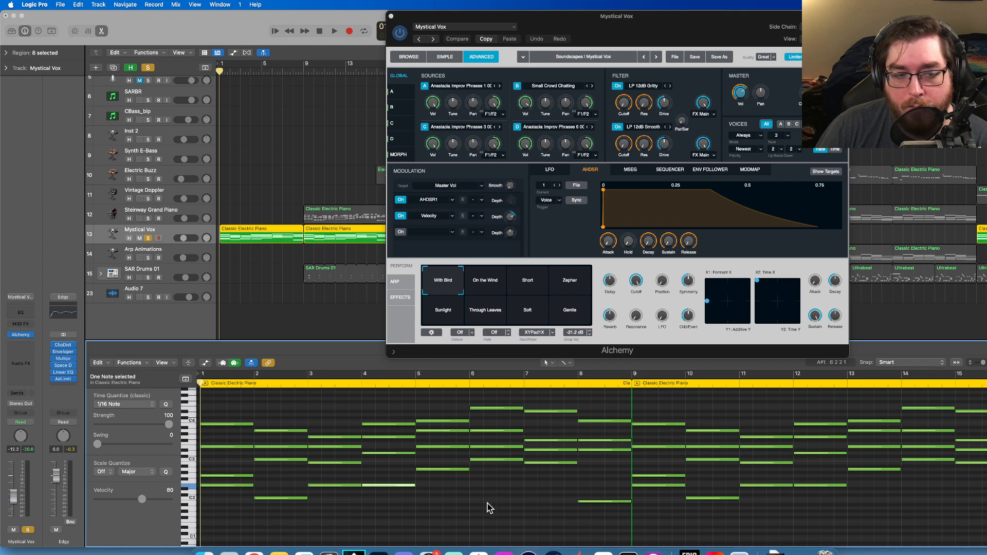
scroll(489, 507, up, 1)
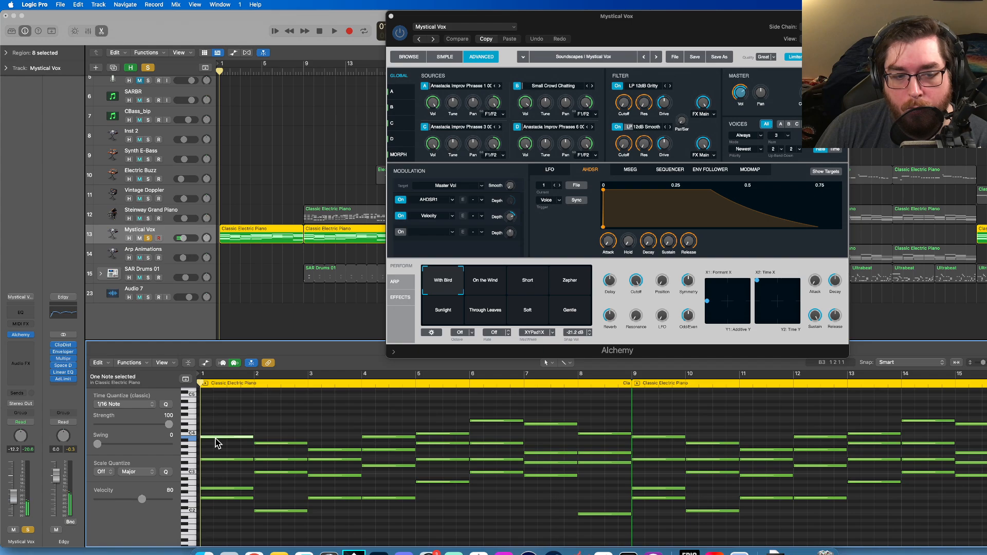
click(195, 439)
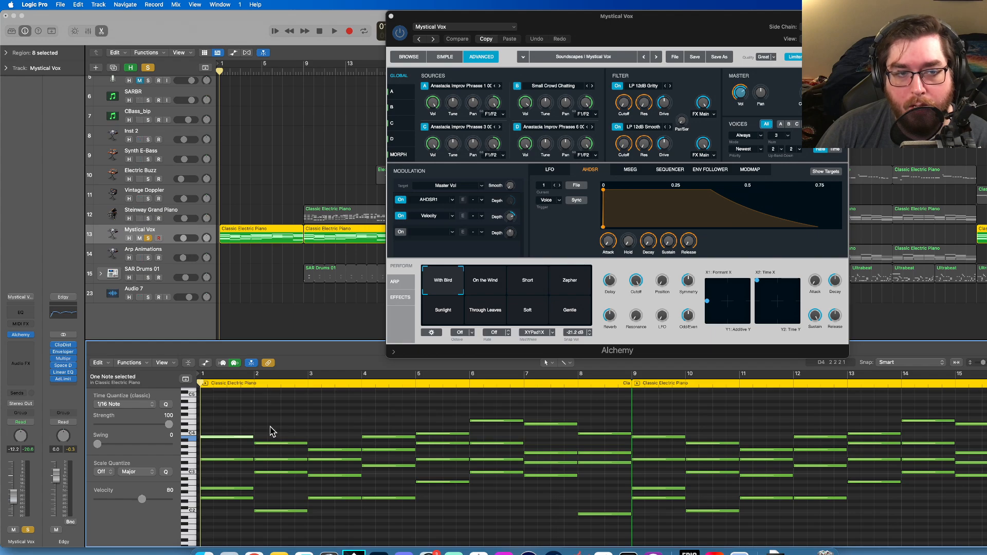
- Play the soloed Mystical Vox chords from bar 1 to about bar 9 and return to the start
click(334, 32)
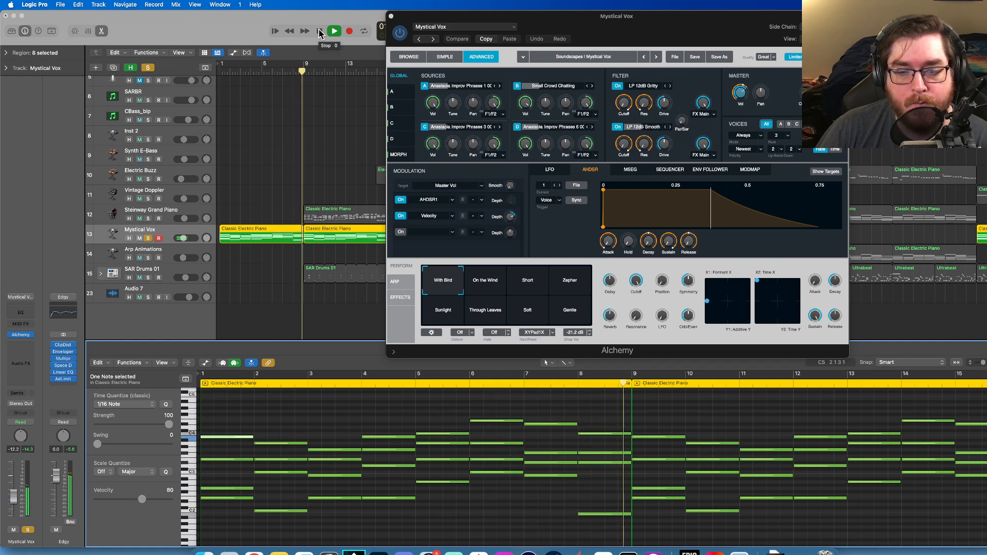
click(319, 32)
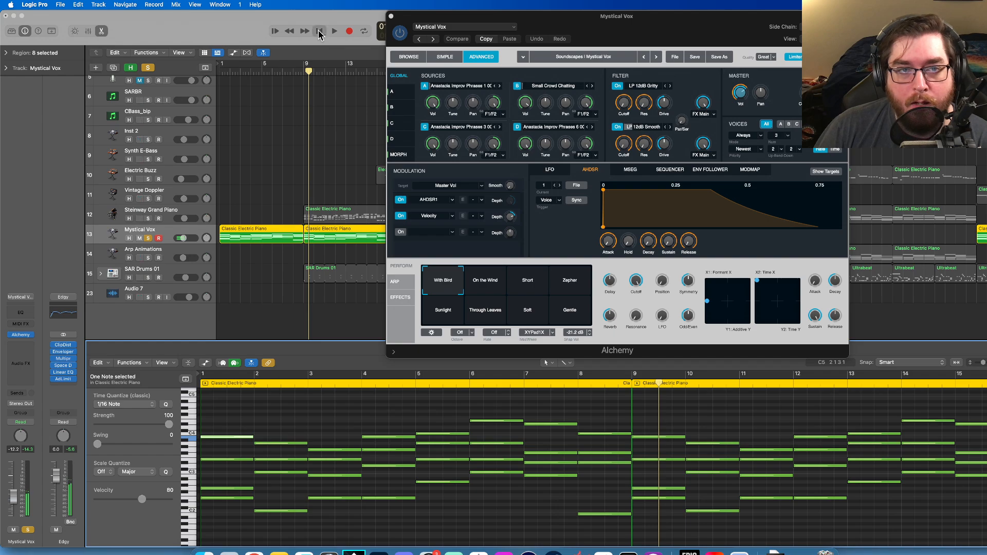
click(320, 33)
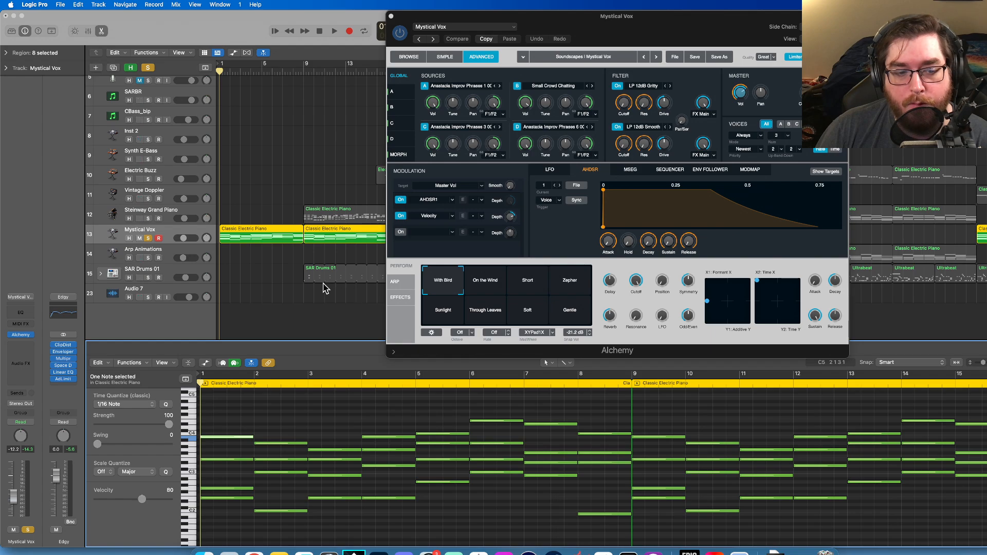
- Transpose all Mystical Vox notes in bars 1 to 8 up one semitone and play them to about bar 9
click(296, 489)
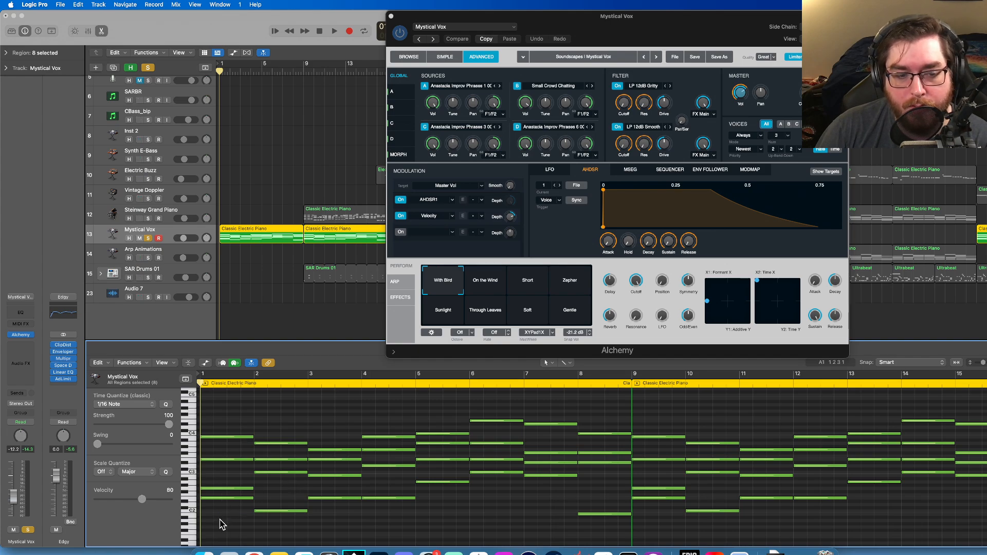
drag(217, 527, 619, 399)
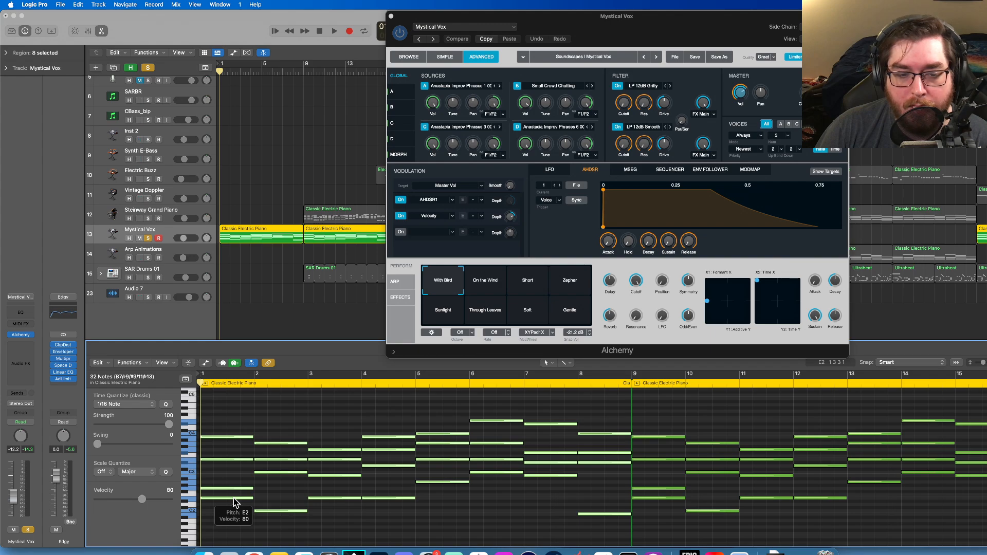
key(alt+Up)
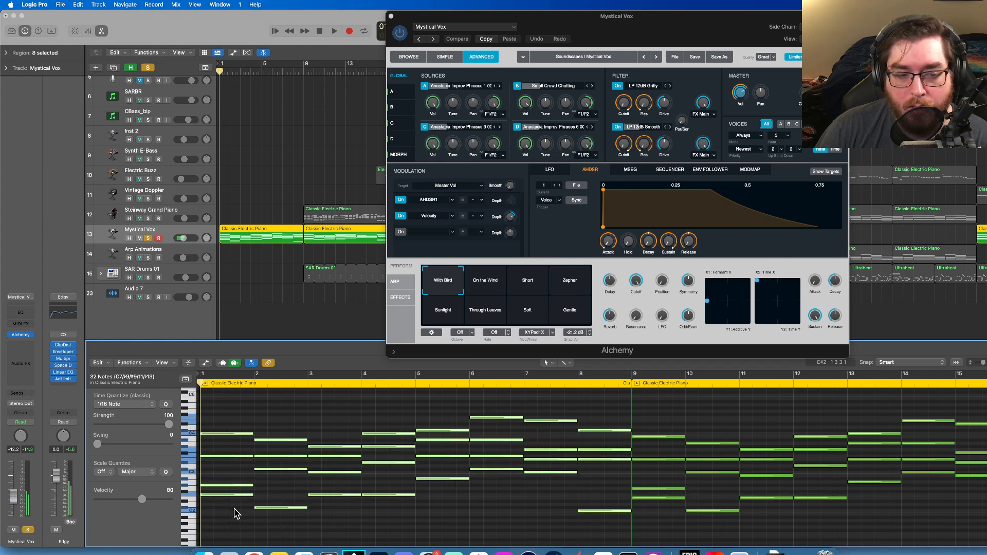
click(335, 32)
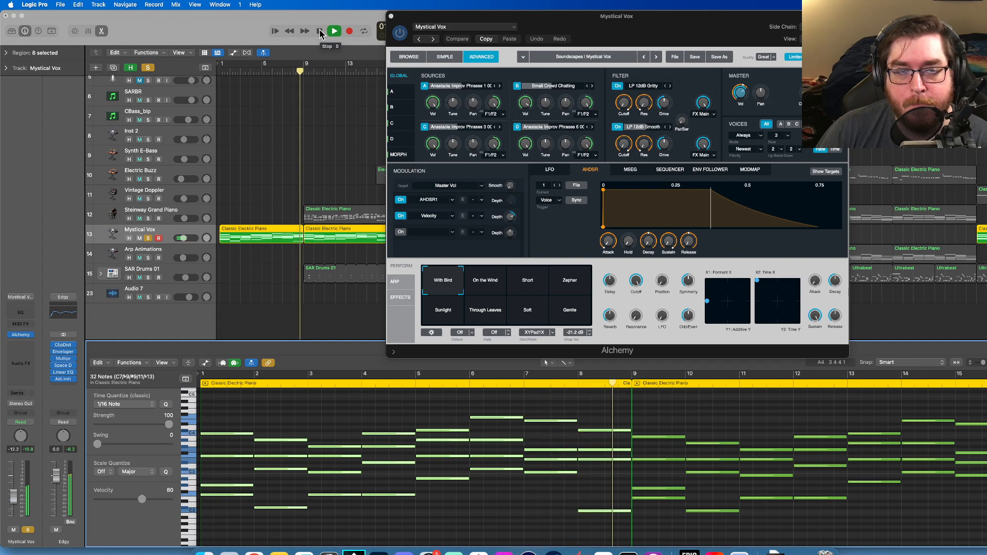
click(320, 34)
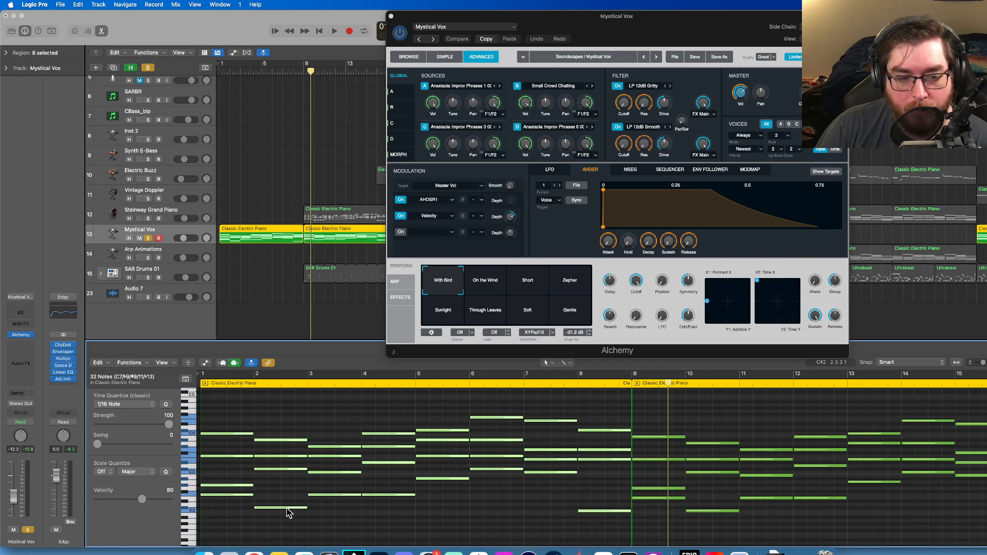
- Move the selected Mystical Vox notes back down one semitone and deselect them
drag(287, 509, 288, 512)
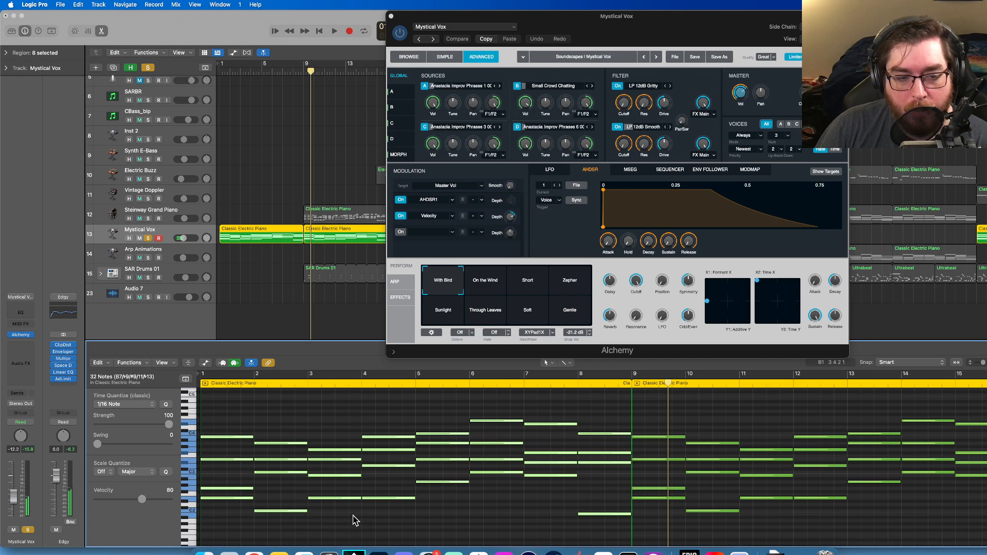
click(354, 515)
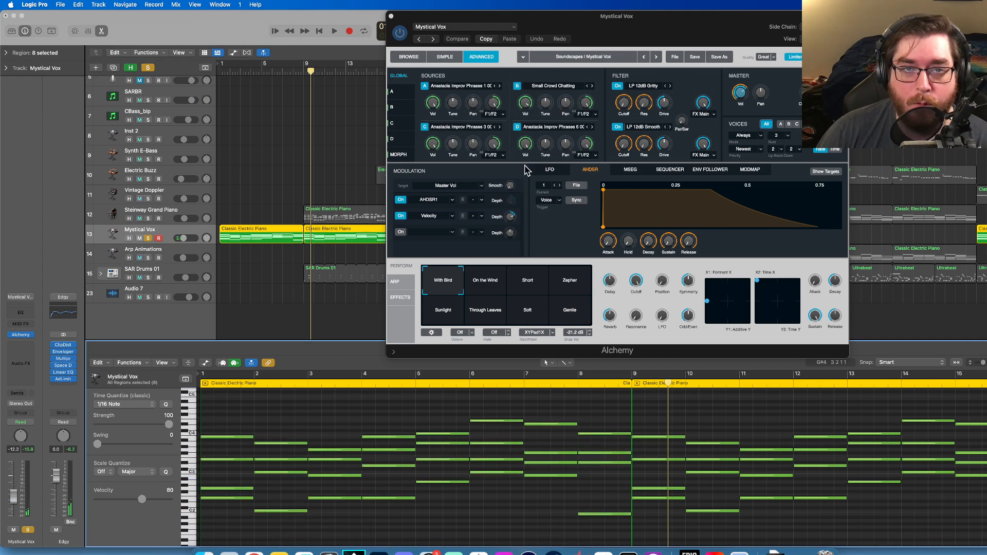
- Close the Alchemy window, then unsolo the Mystical Vox track and clear its region selection
click(391, 17)
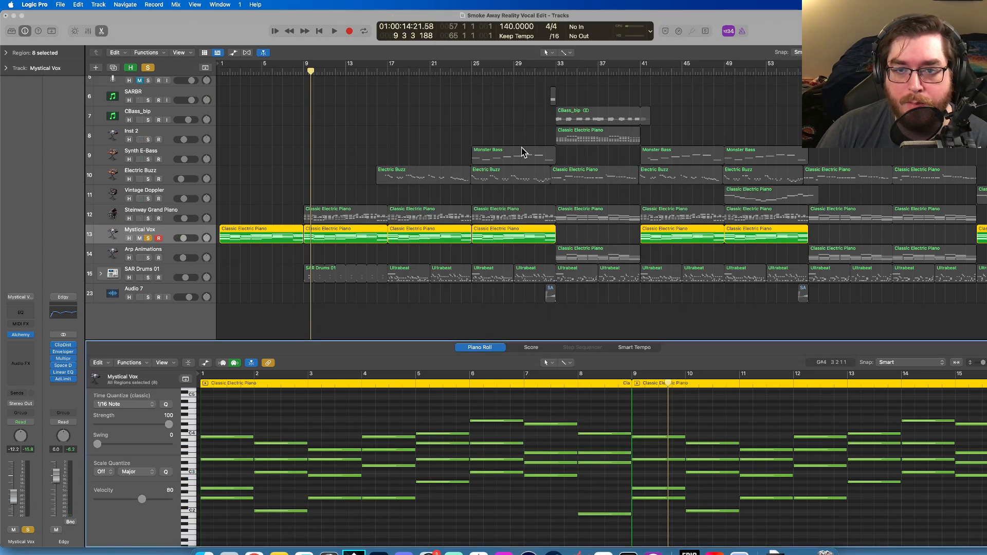
click(149, 238)
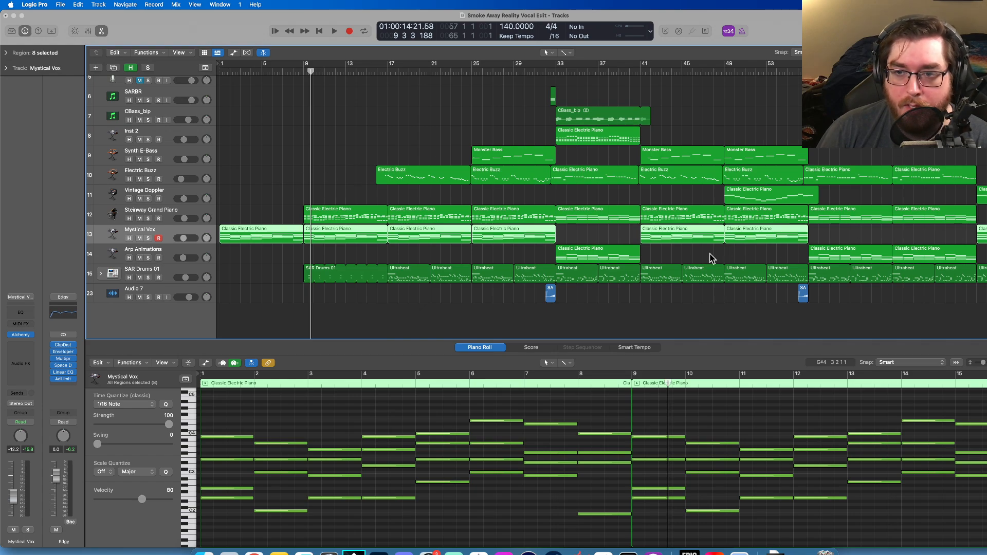
click(459, 256)
scroll(478, 232, right, 5)
scroll(478, 235, right, 15)
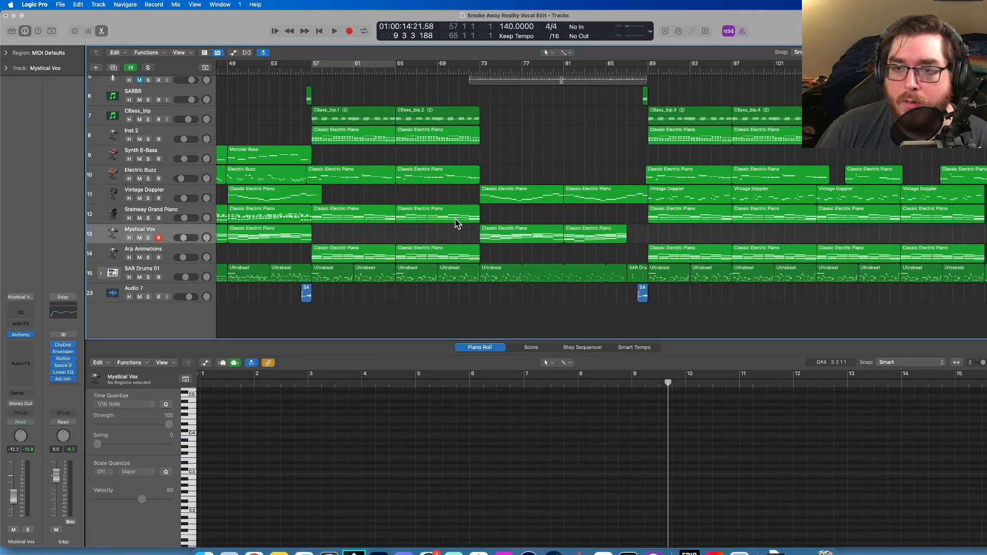
scroll(457, 223, left, 20)
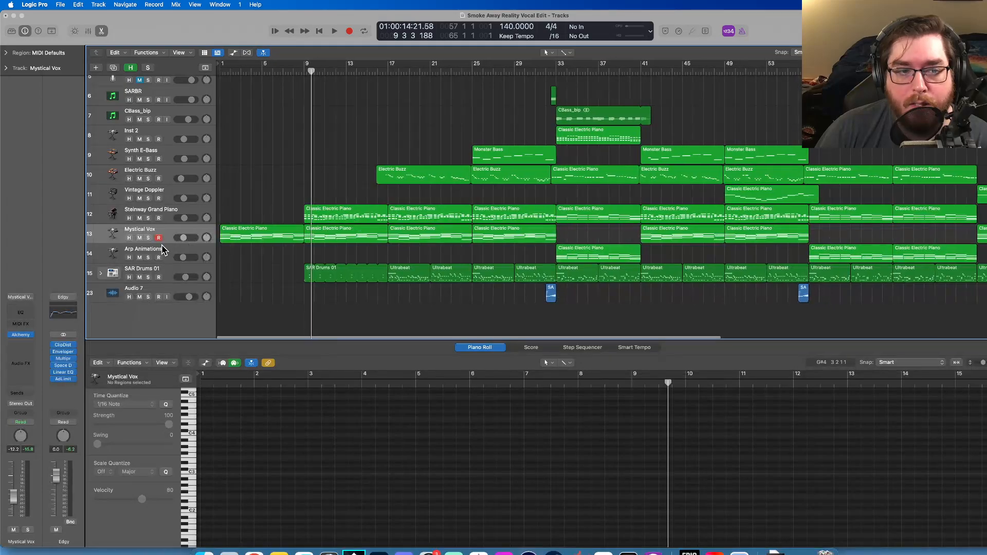
- Select the seven instrument tracks from Arp Animations up through Inst 2 together, so all their regions are included
click(167, 252)
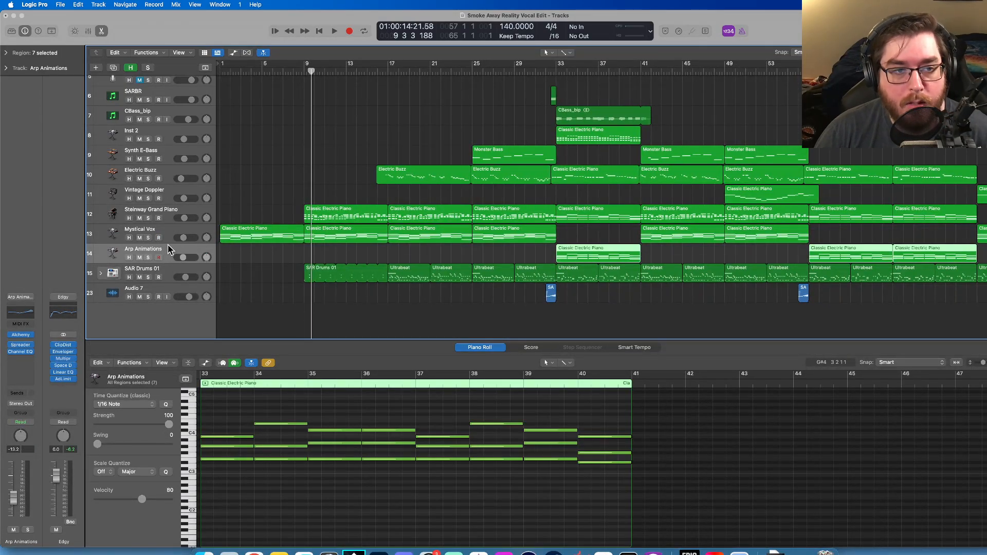
shift+click(164, 233)
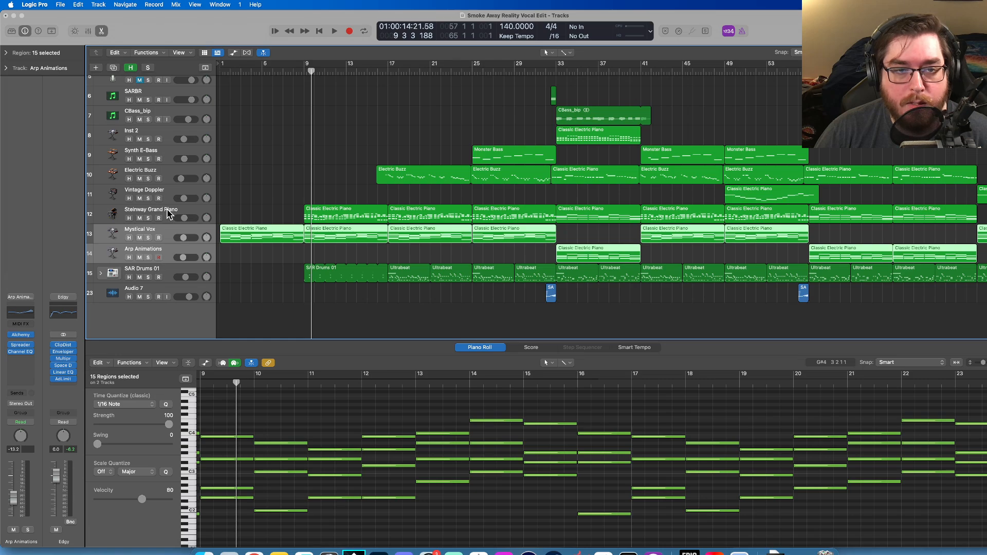
shift+click(170, 213)
shift+click(167, 193)
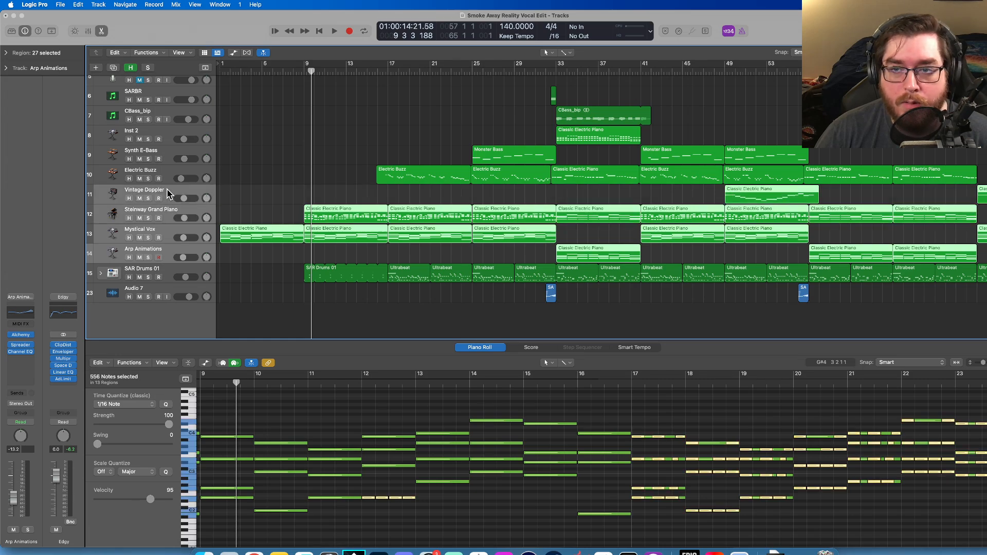
shift+click(167, 174)
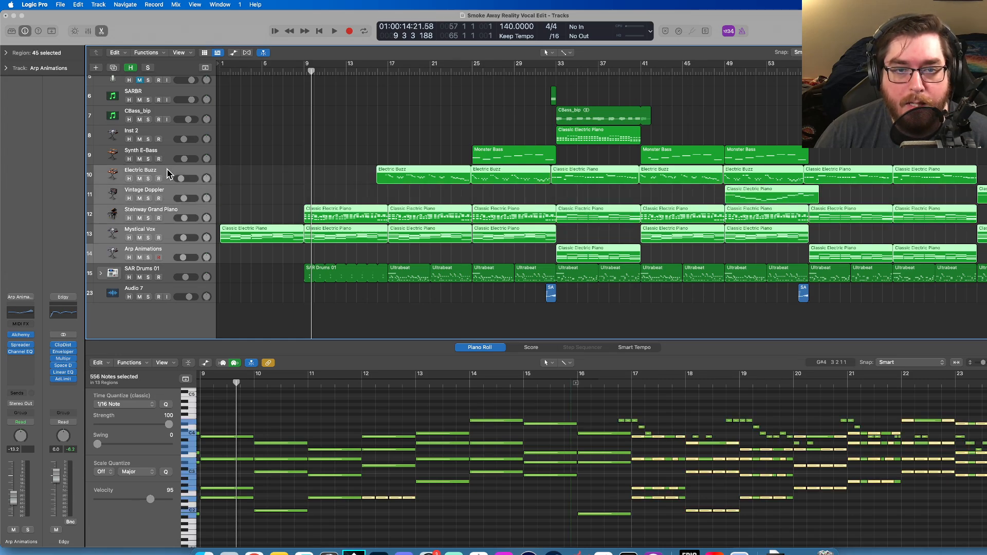
shift+click(169, 152)
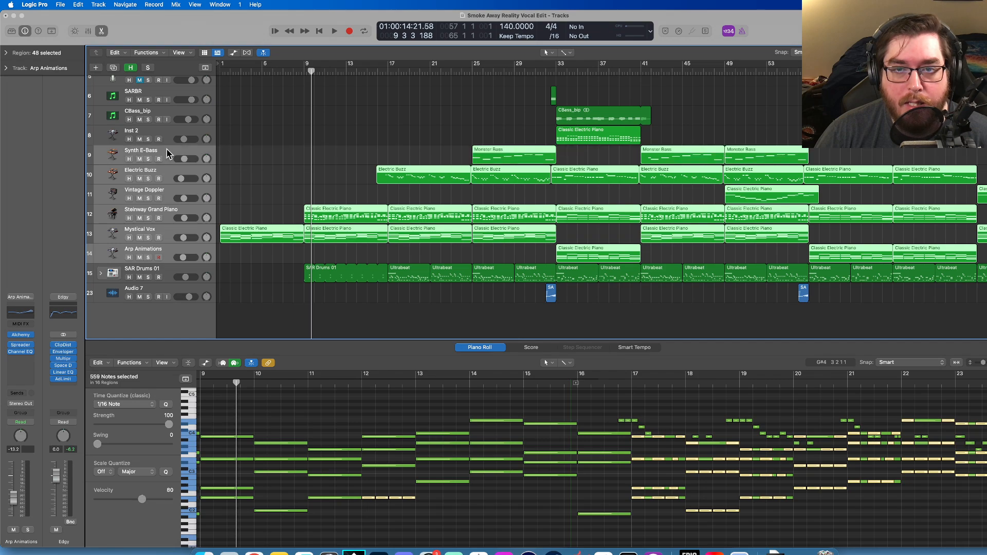
shift+click(163, 134)
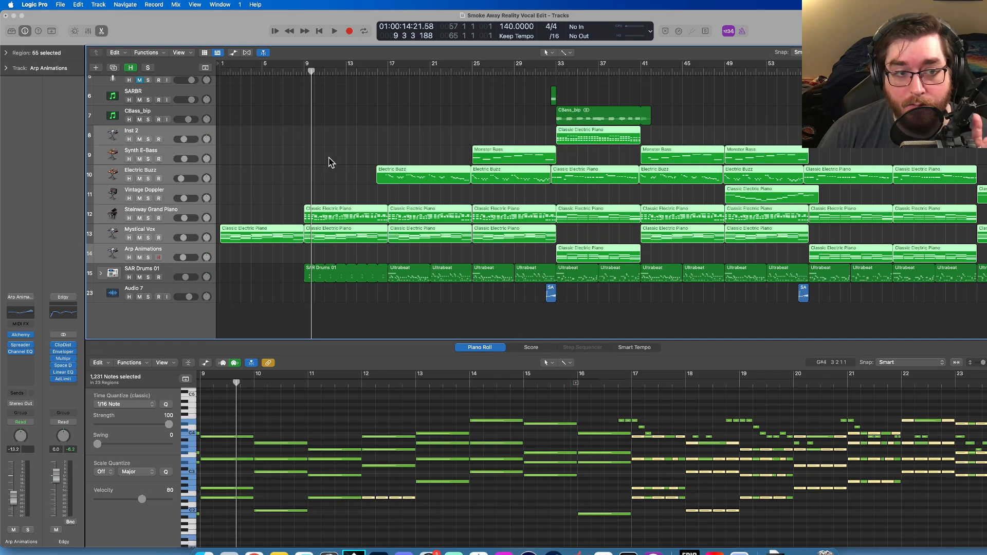
- Transpose all notes in the seven selected instrument tracks' regions up one semitone, and clear the region selection
scroll(354, 159, up, 5)
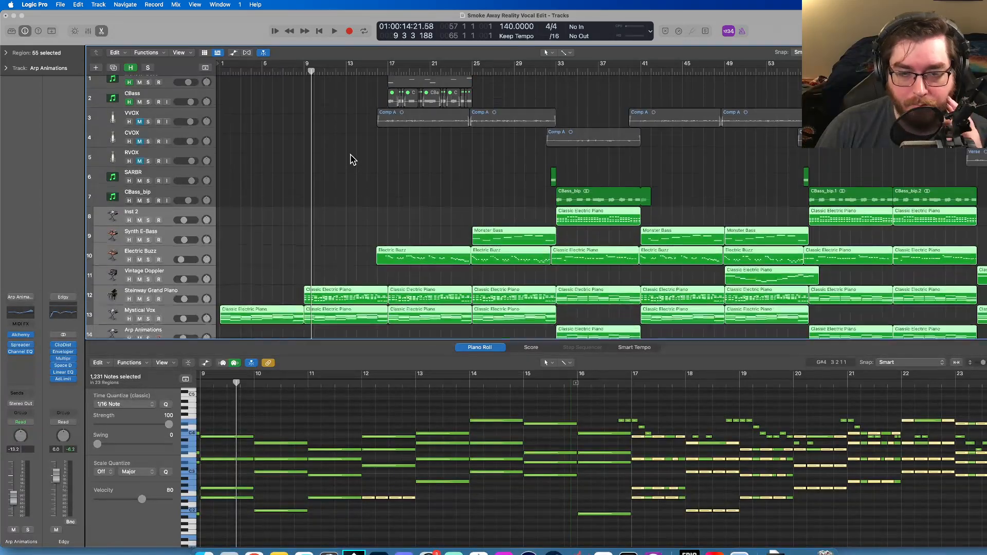
scroll(353, 160, down, 5)
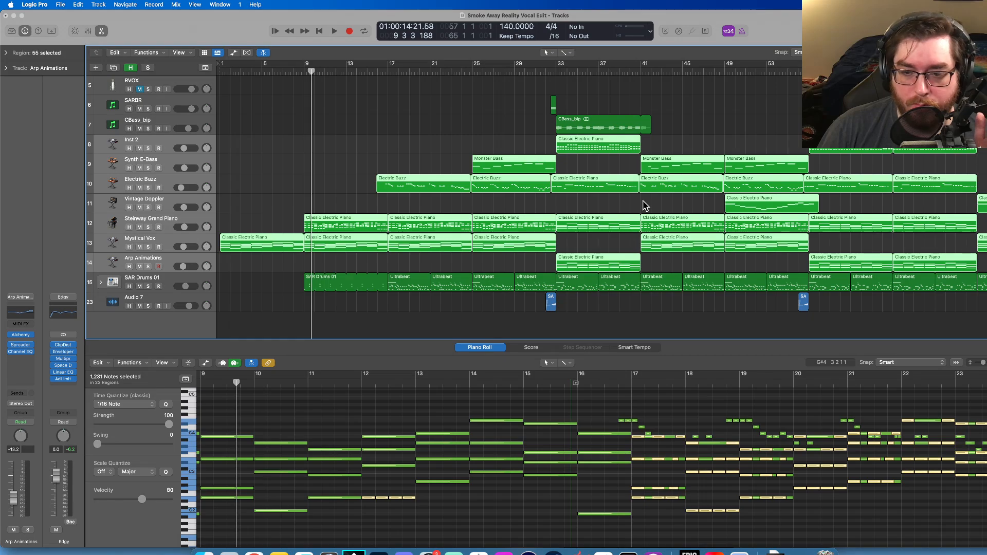
scroll(642, 205, right, 15)
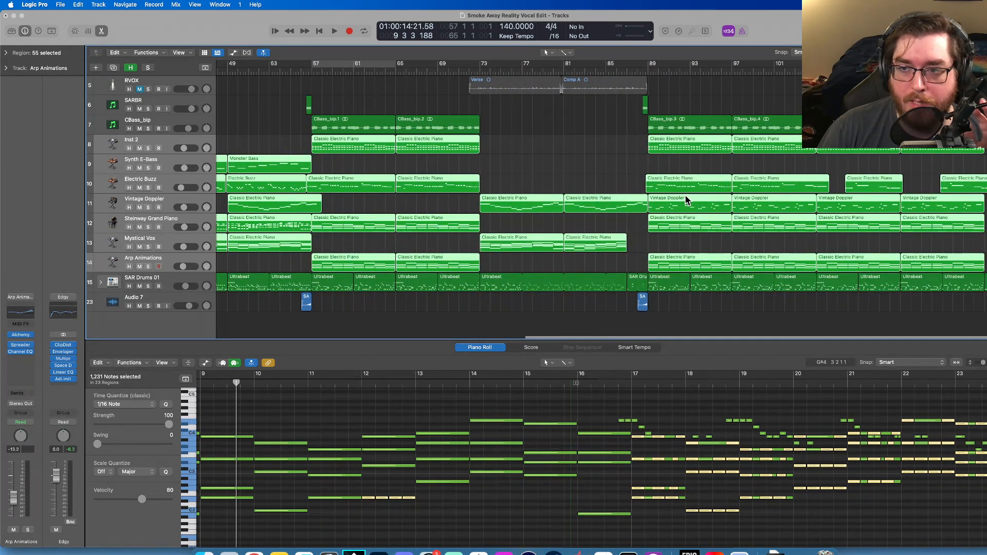
scroll(587, 198, left, 5)
scroll(583, 196, left, 10)
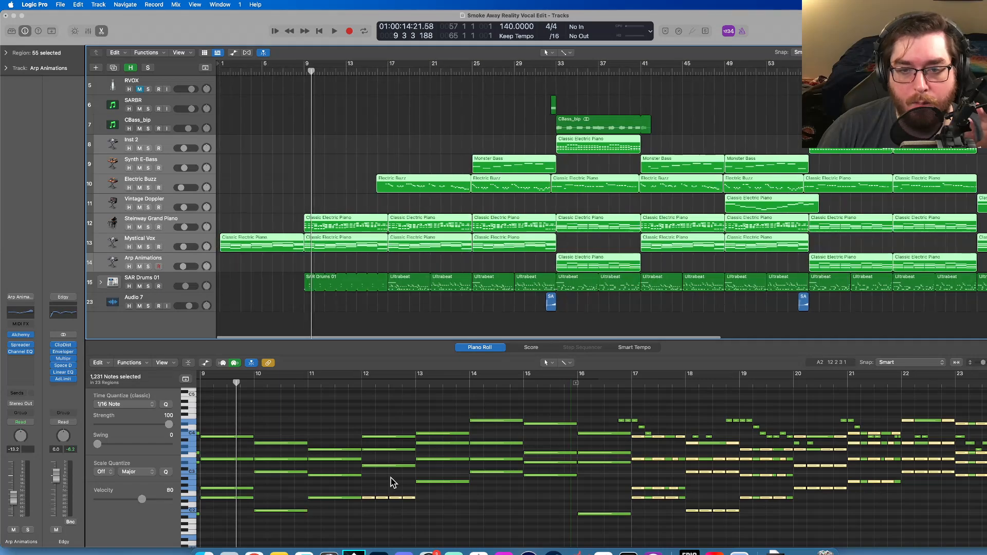
scroll(341, 451, left, 5)
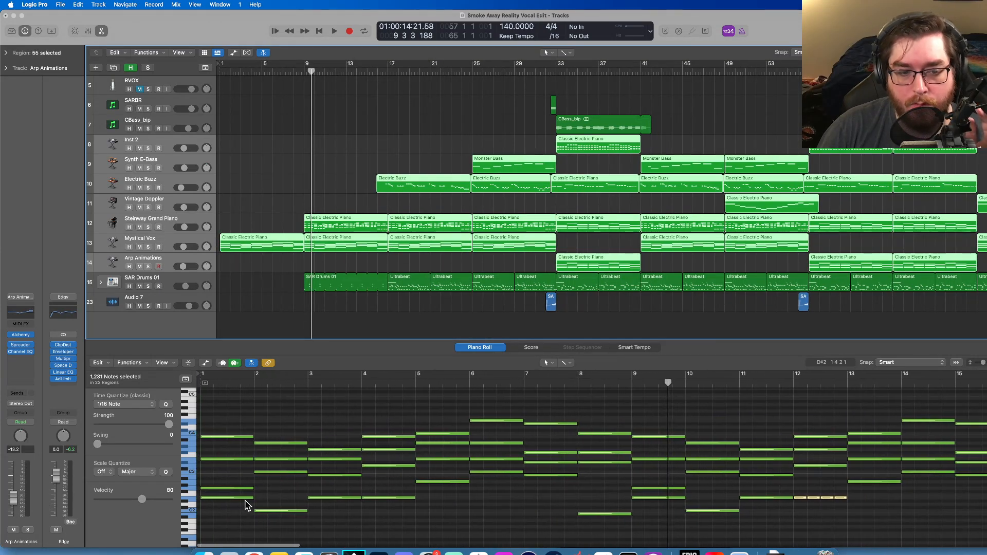
click(238, 521)
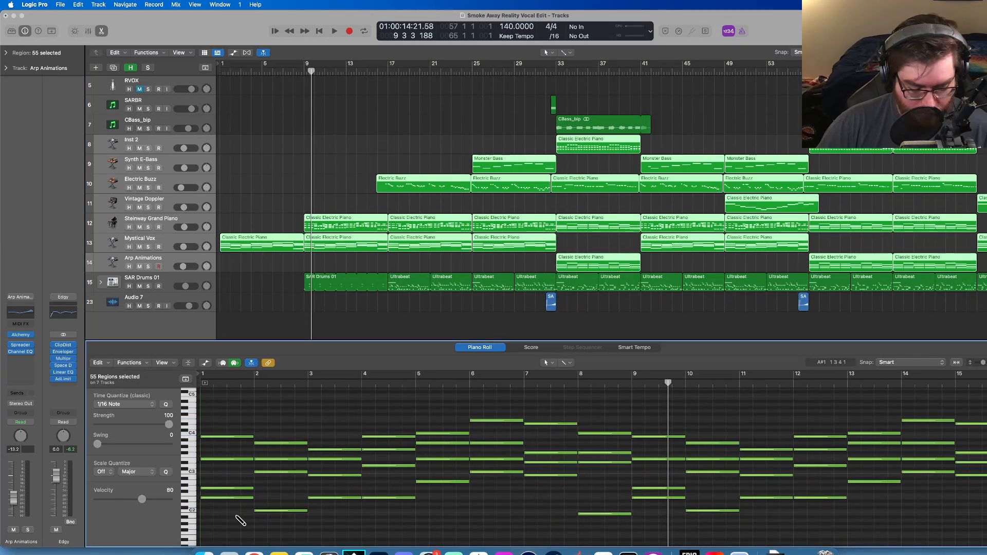
key(super+a)
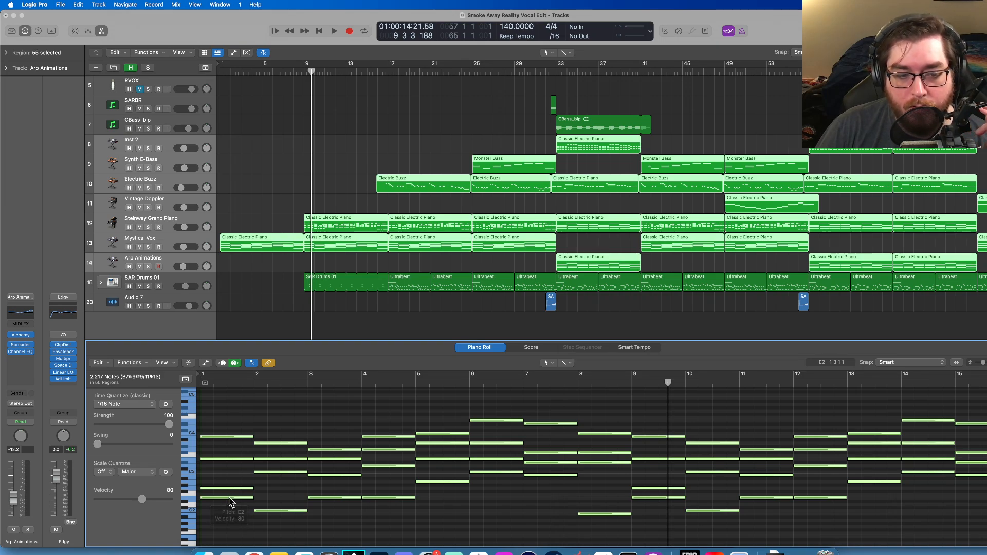
drag(229, 499, 229, 495)
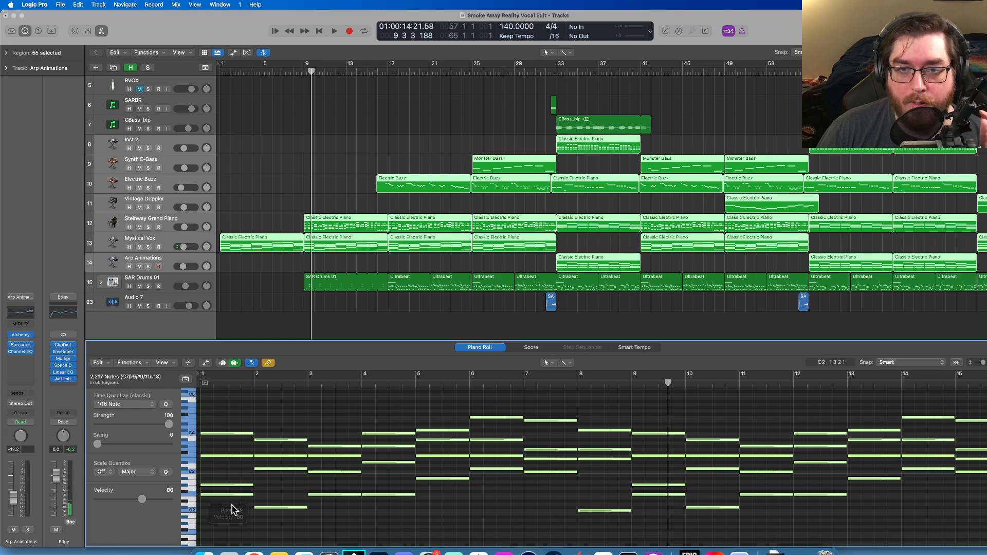
click(415, 262)
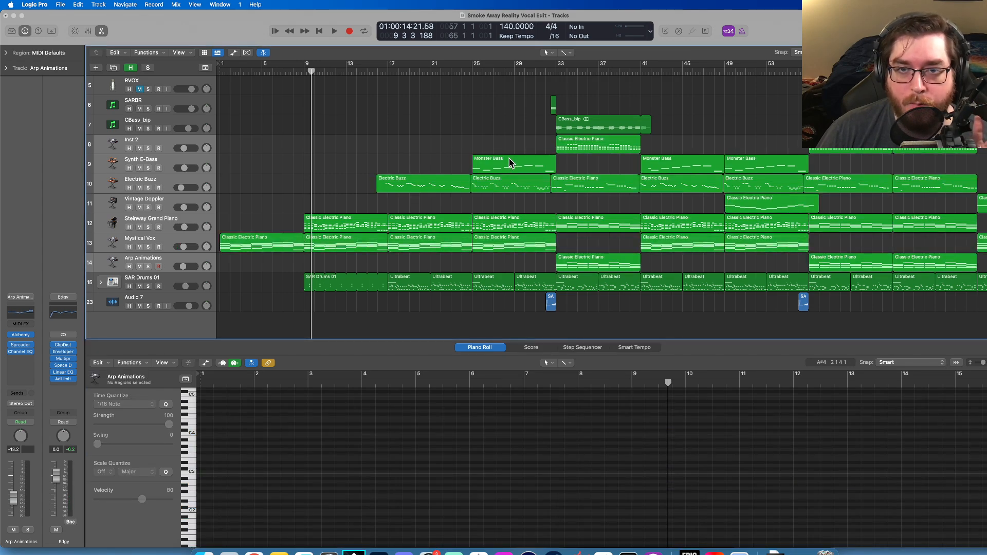
- Mute the SARBR and CBass_bip tracks
scroll(507, 162, up, 4)
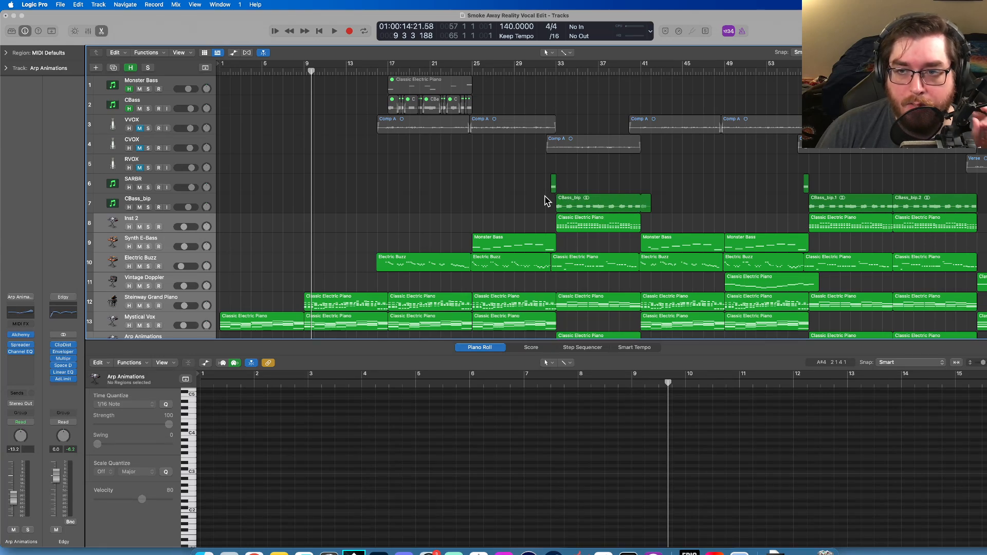
click(139, 187)
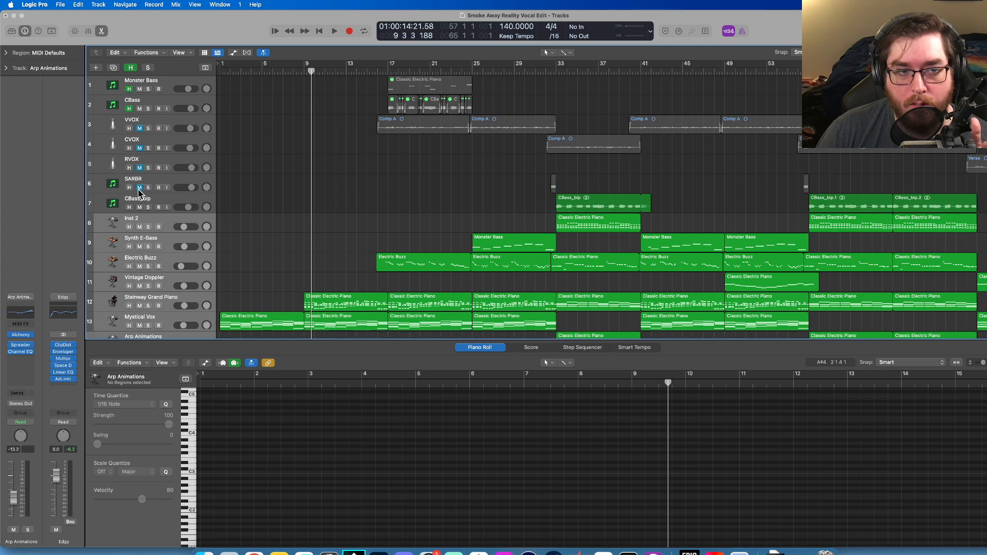
click(139, 207)
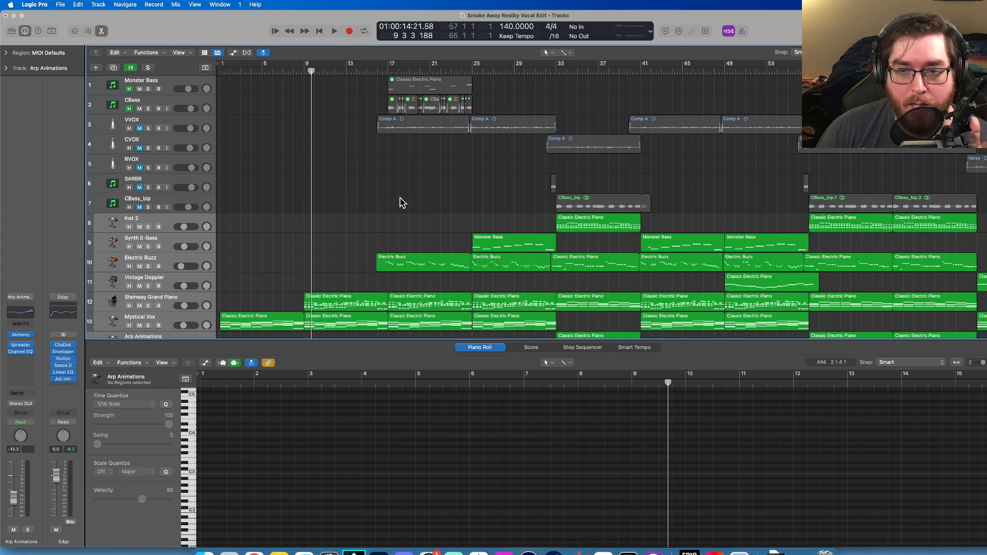
- Play the transposed arrangement from the beginning and stop at about bar 46
scroll(399, 203, down, 5)
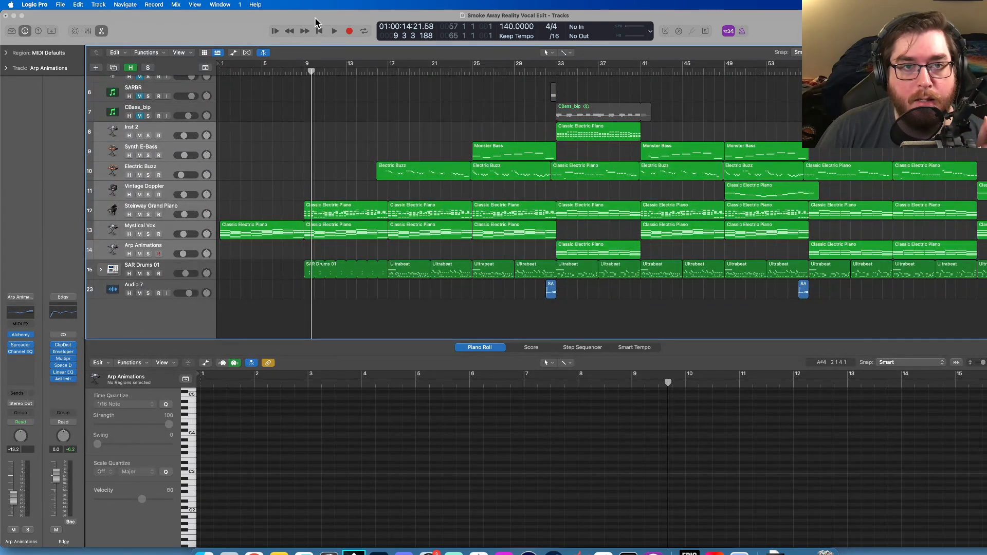
click(320, 31)
click(334, 31)
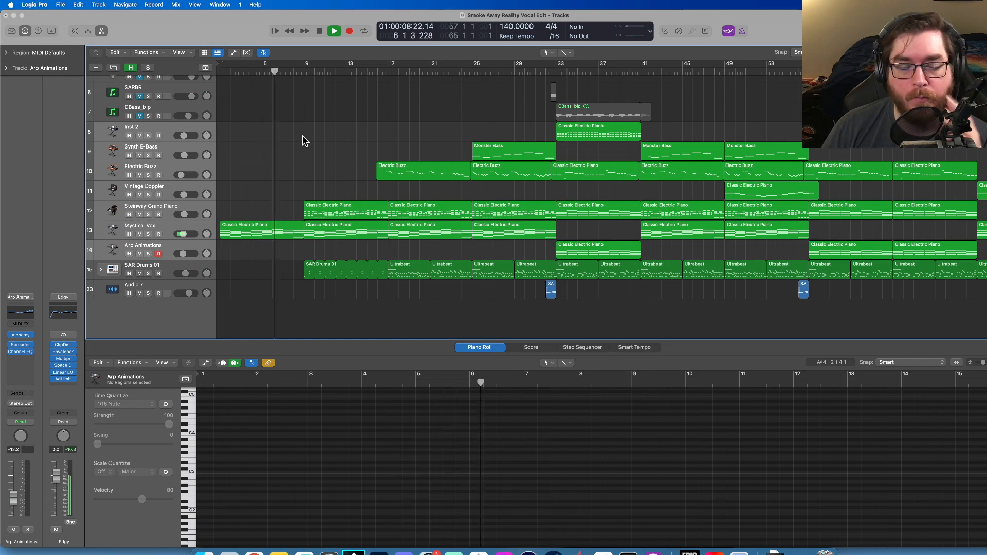
scroll(320, 131, right, 1)
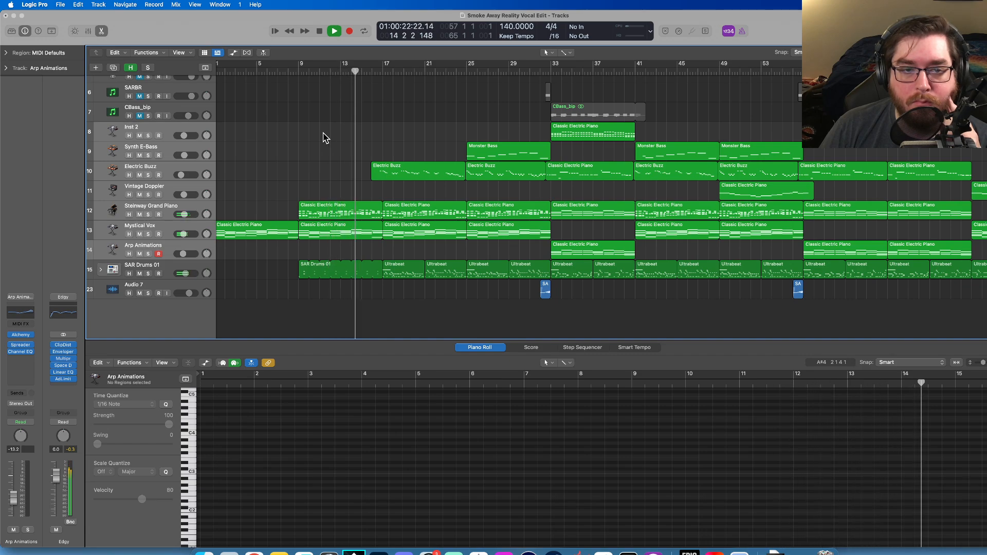
scroll(325, 135, right, 5)
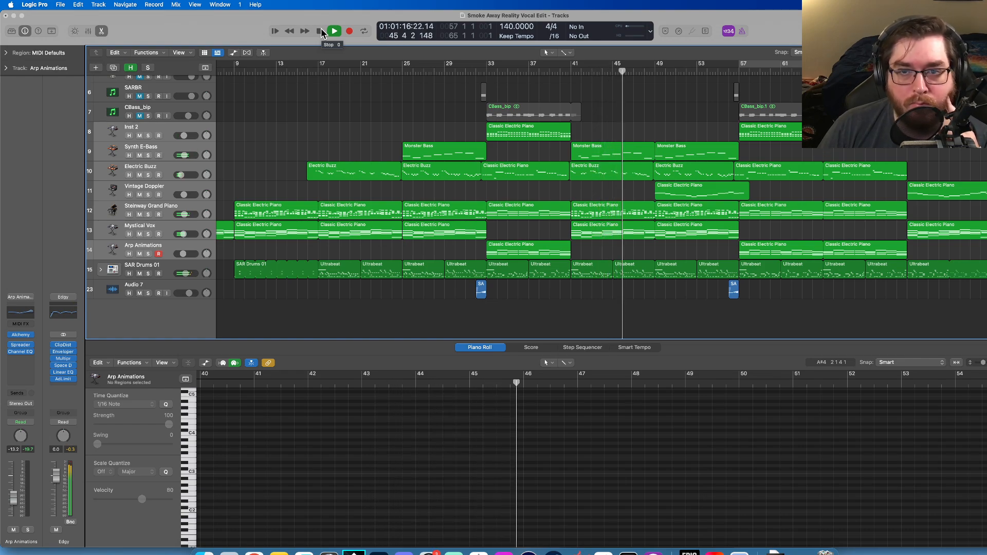
click(321, 30)
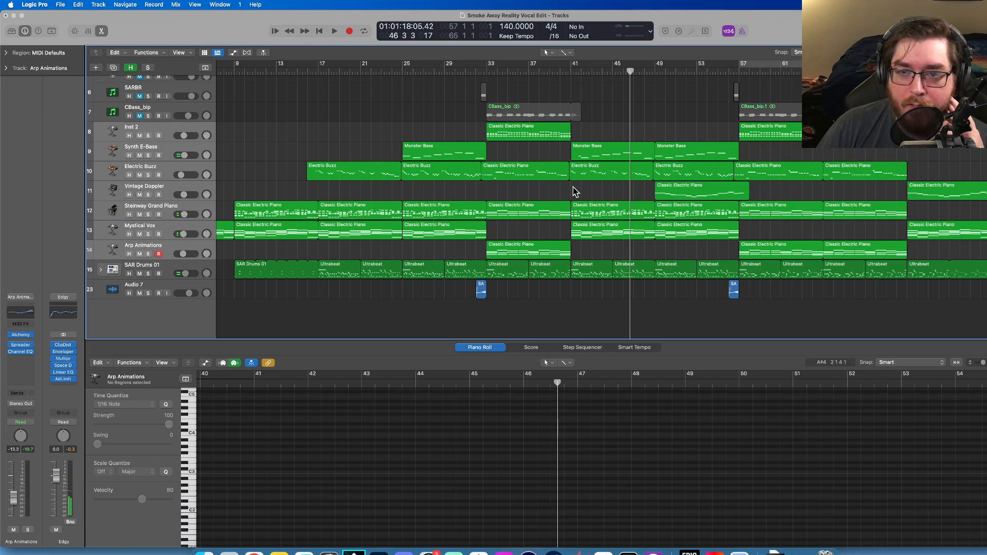
- Unmute the SARBR and CBass_bip tracks
scroll(575, 191, right, 10)
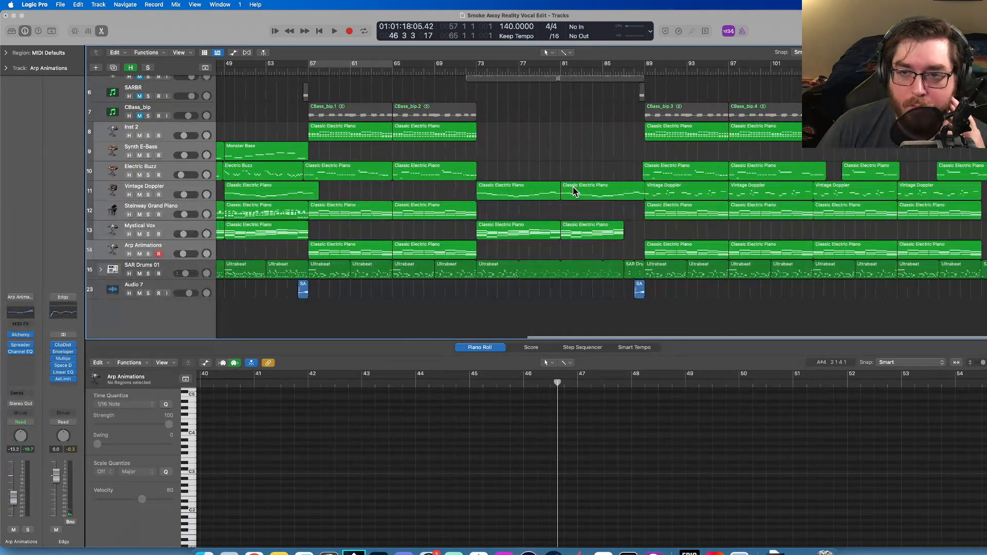
scroll(575, 192, left, 1)
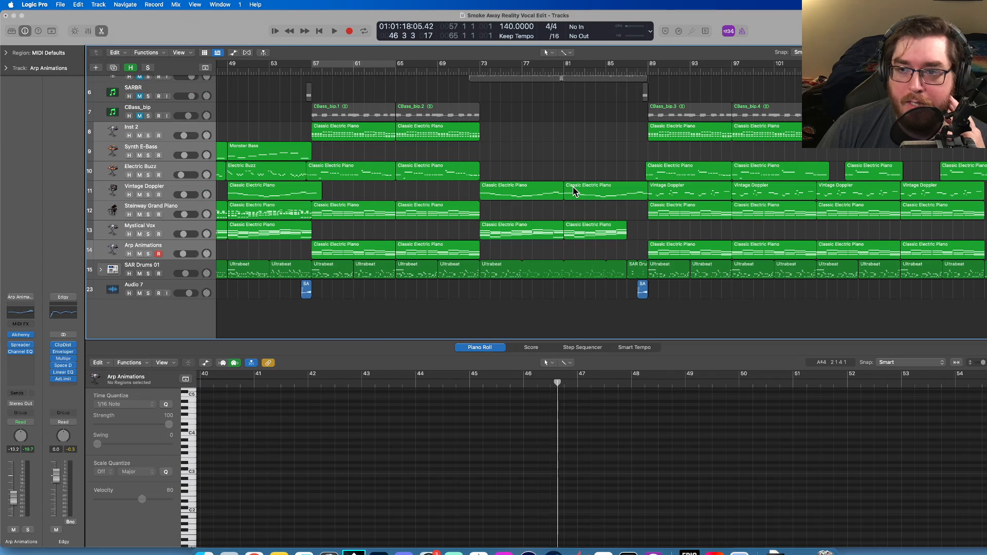
scroll(514, 204, left, 12)
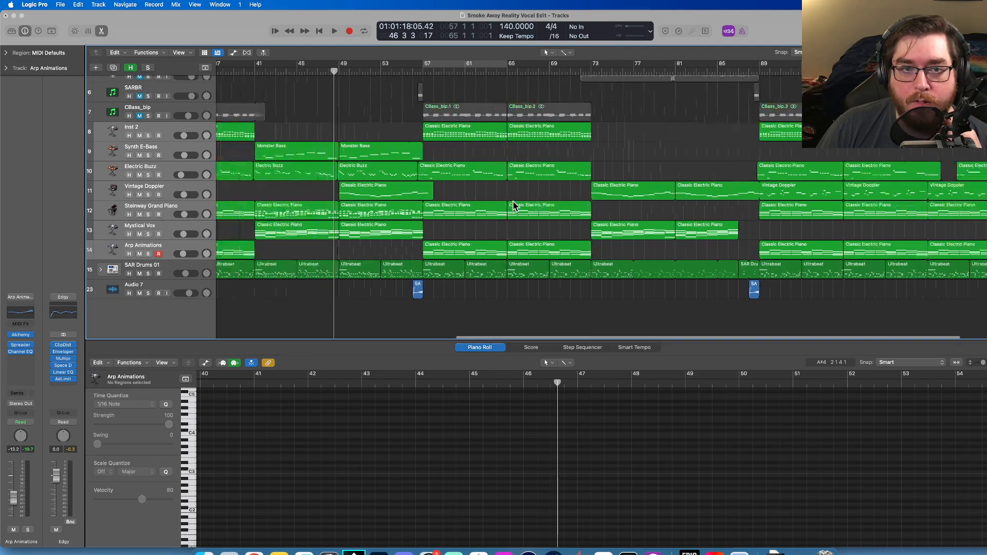
scroll(514, 205, up, 3)
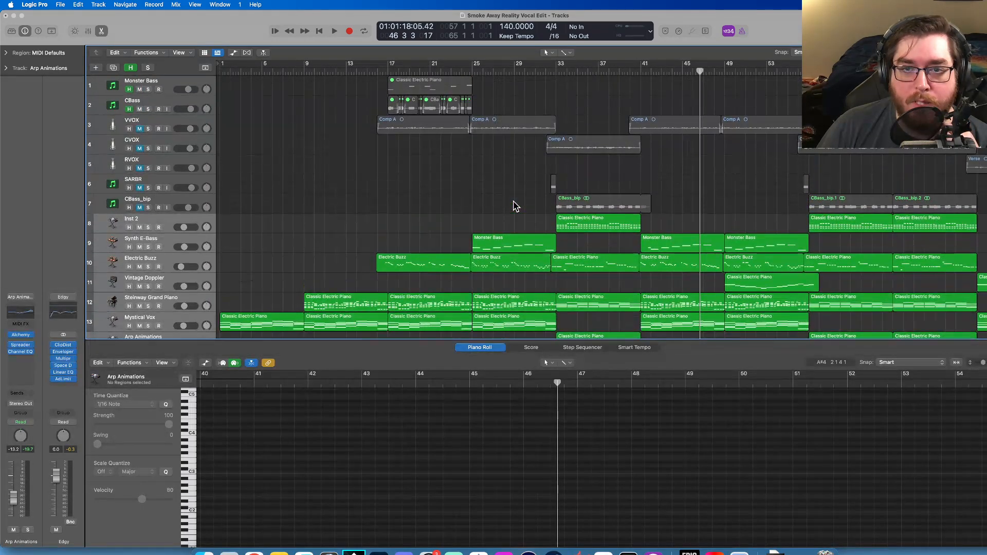
scroll(513, 205, down, 3)
scroll(514, 205, up, 3)
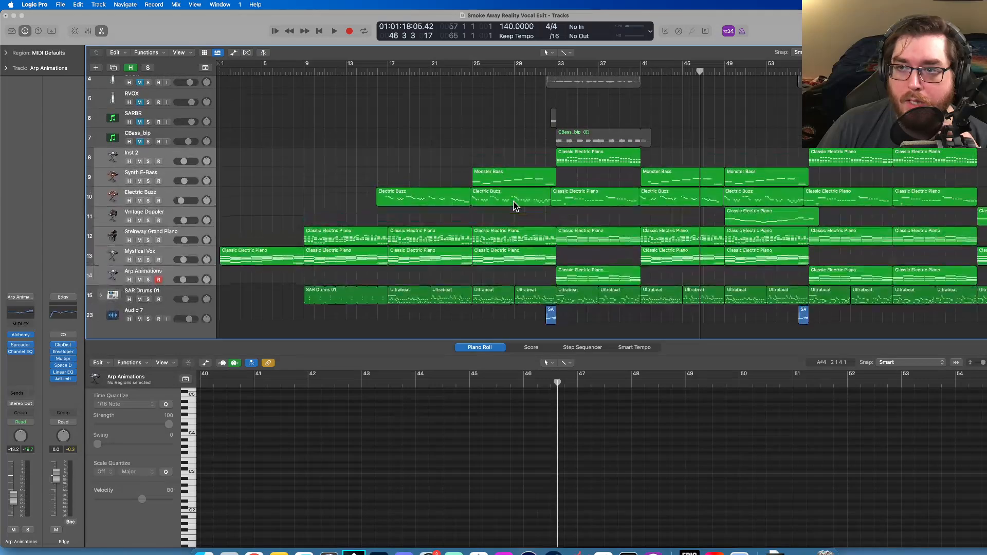
scroll(514, 205, down, 1)
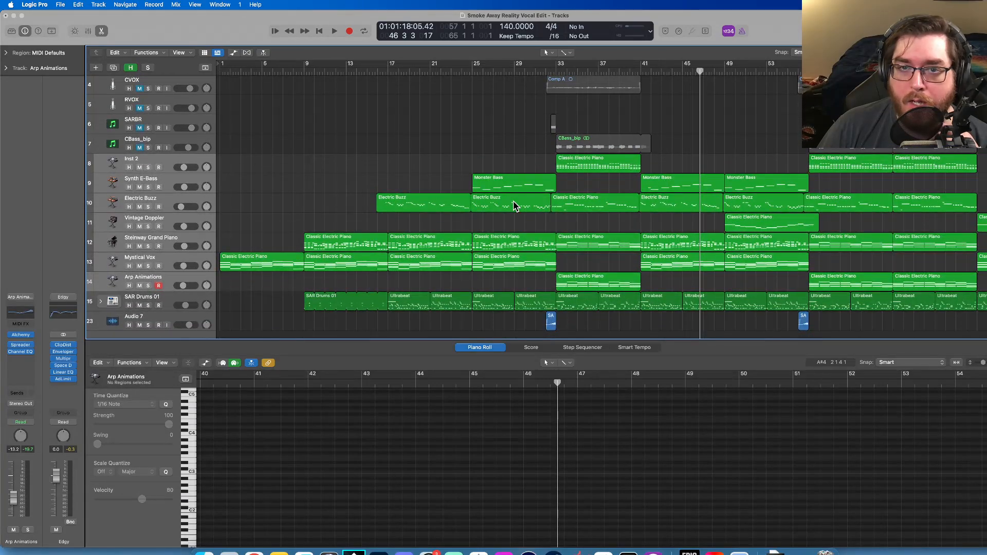
click(139, 148)
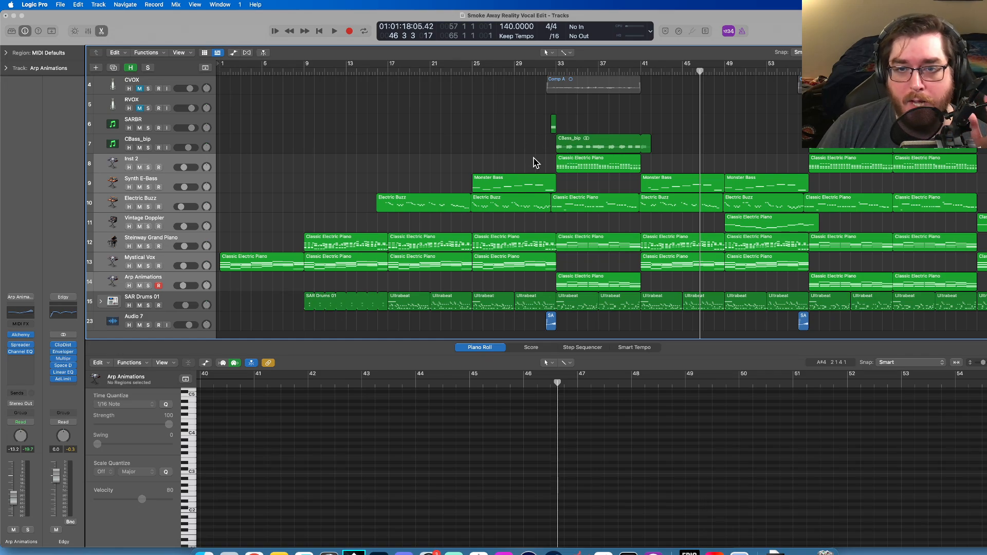
- Play the arrangement from bar 32 with the CBass_bip track included and stop at about bar 41
click(548, 68)
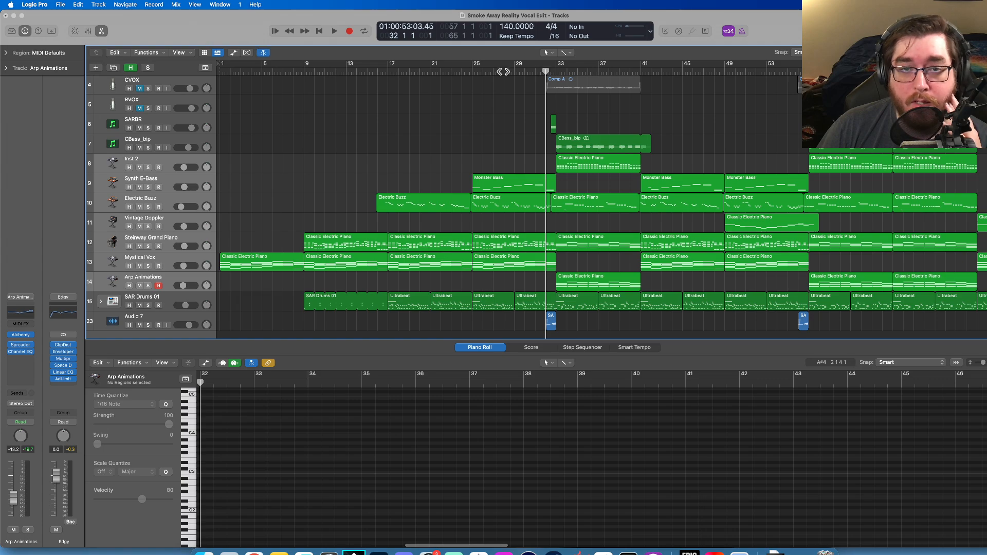
click(335, 32)
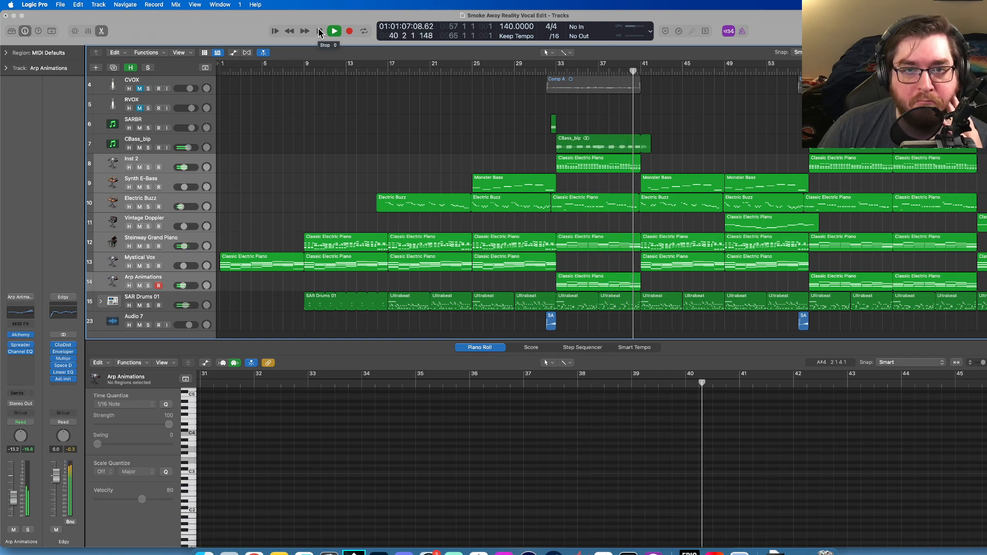
click(319, 32)
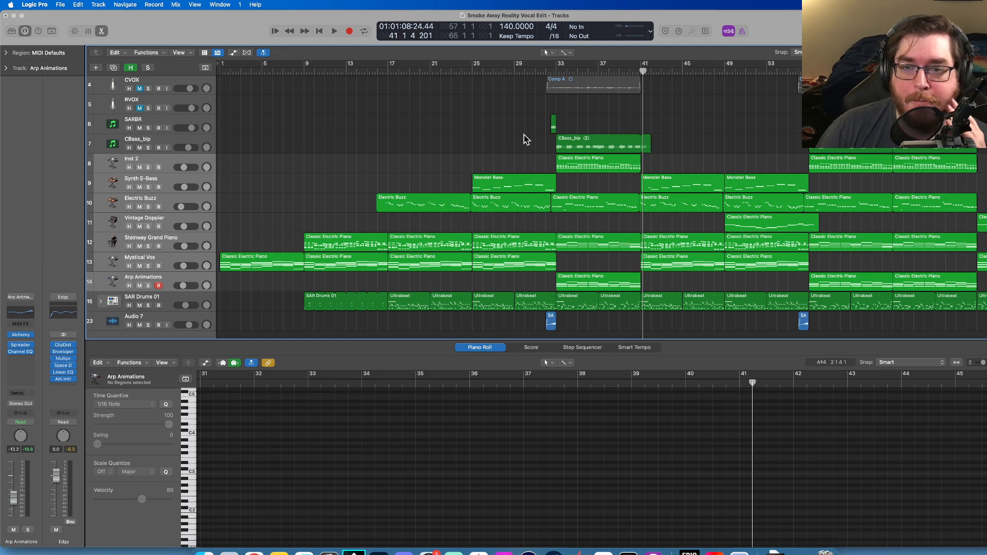
- Look over the song's later sections, and solo the SAR Drums 01 track
scroll(533, 148, right, 15)
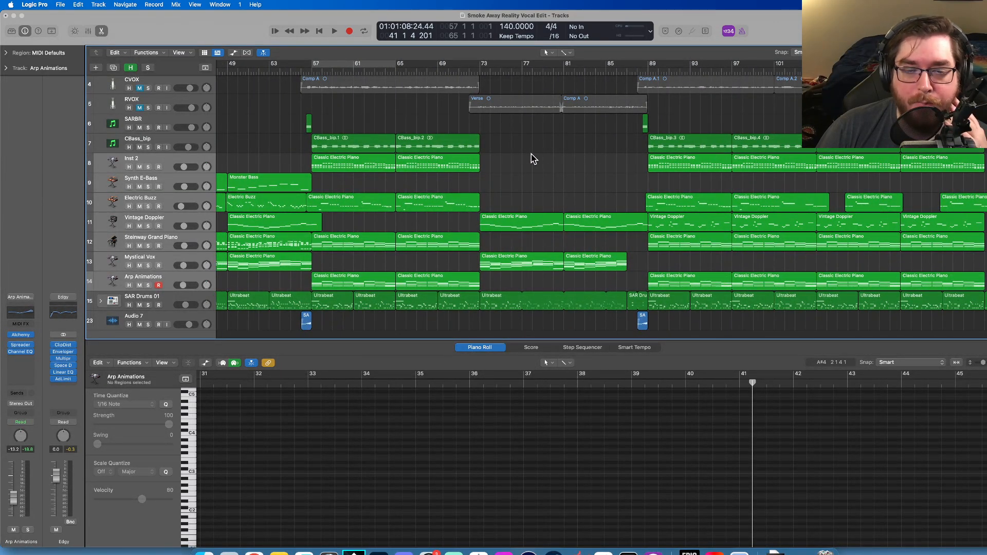
scroll(537, 155, left, 14)
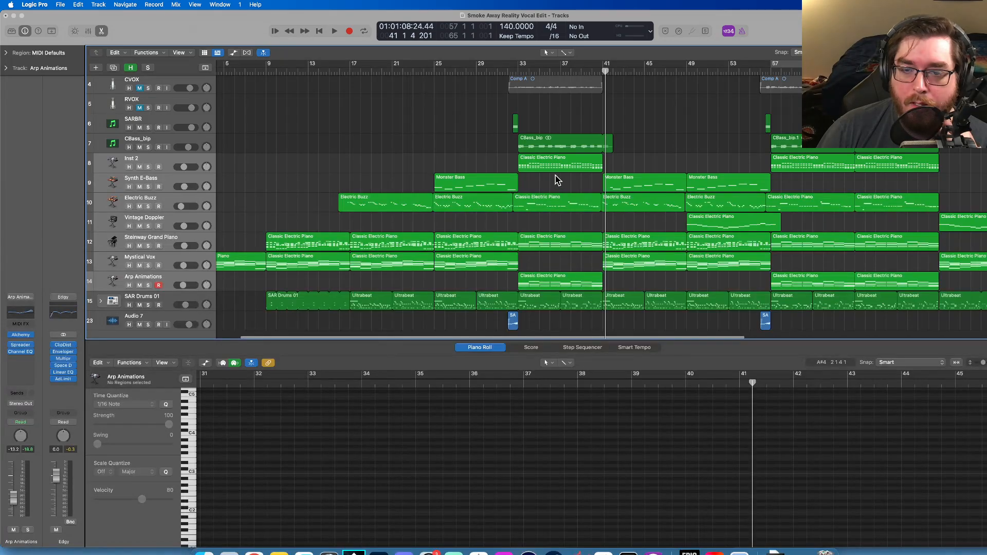
scroll(551, 181, right, 6)
scroll(558, 181, right, 5)
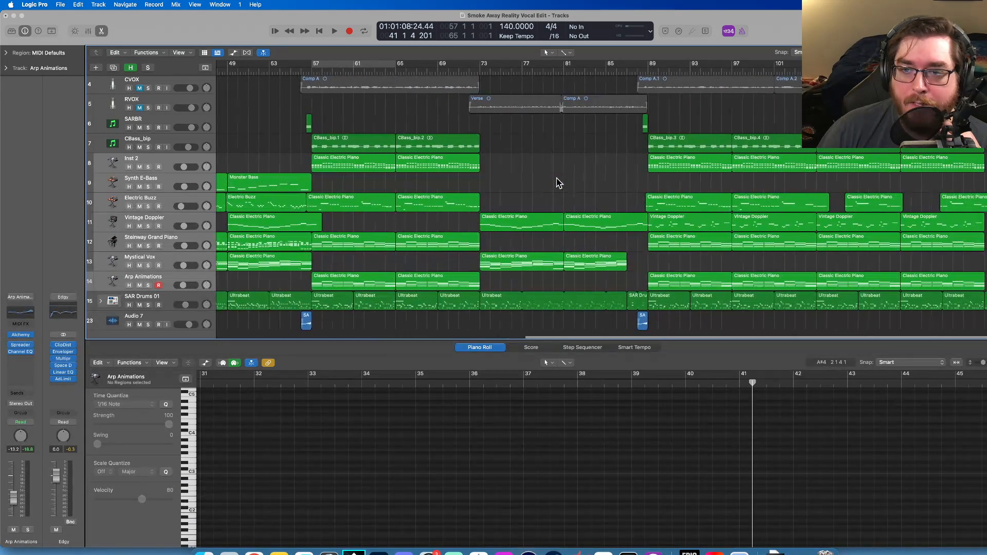
scroll(558, 181, left, 10)
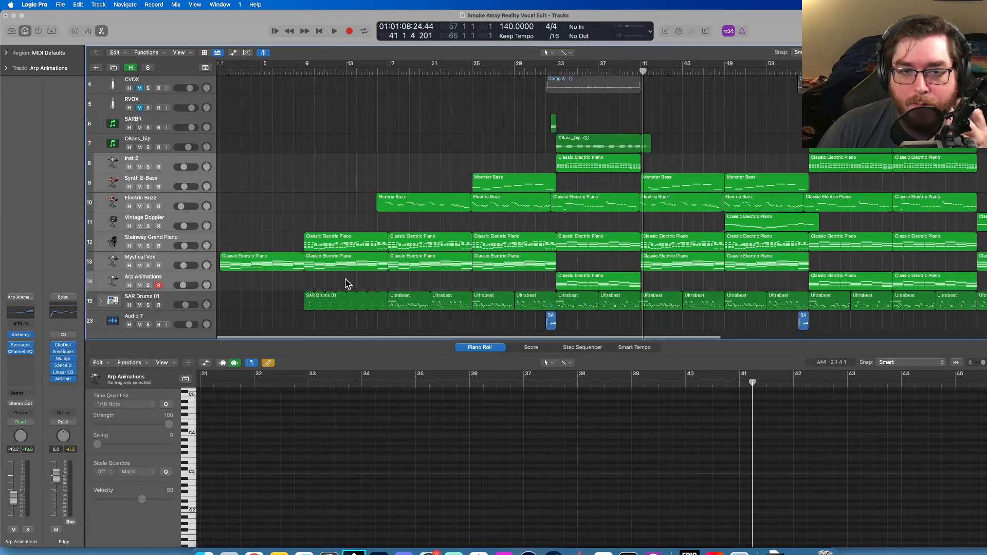
click(148, 305)
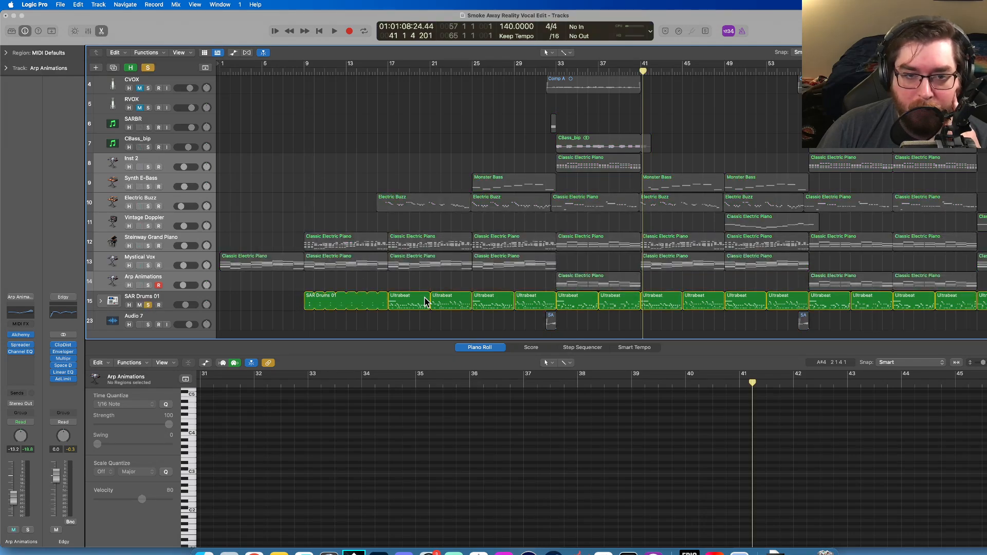
- Select the Ultrabeat region at bar 17 on the SAR Drums 01 track and all of its notes
click(408, 303)
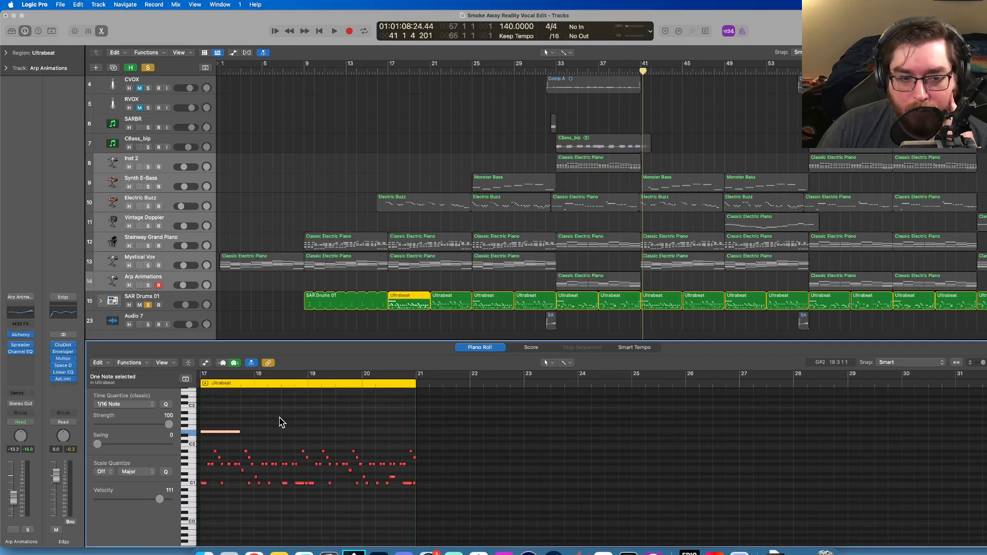
click(248, 443)
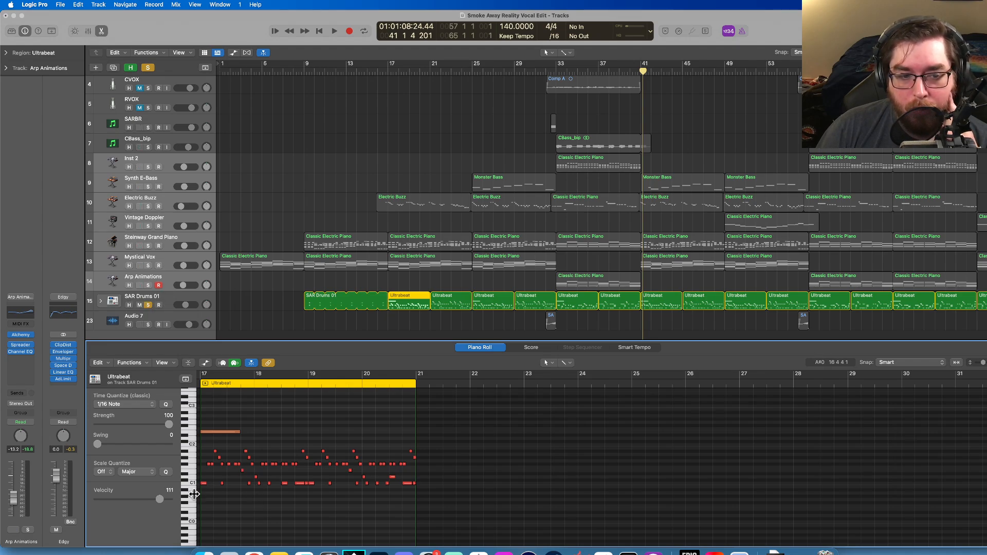
drag(204, 493, 417, 415)
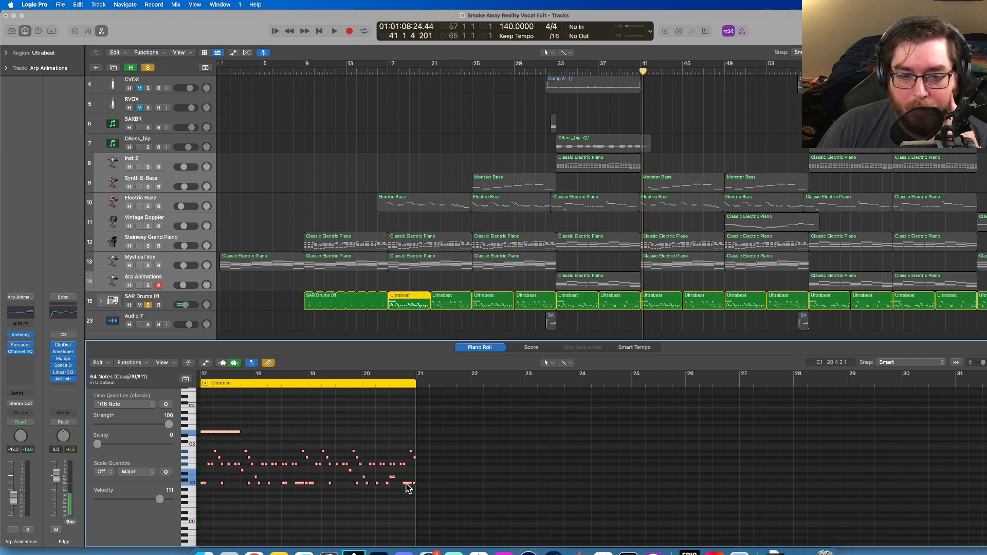
- Raise the selected Ultrabeat drum notes by one semitone, play the region from bar 17, and stop at about bar 21
drag(406, 488, 406, 485)
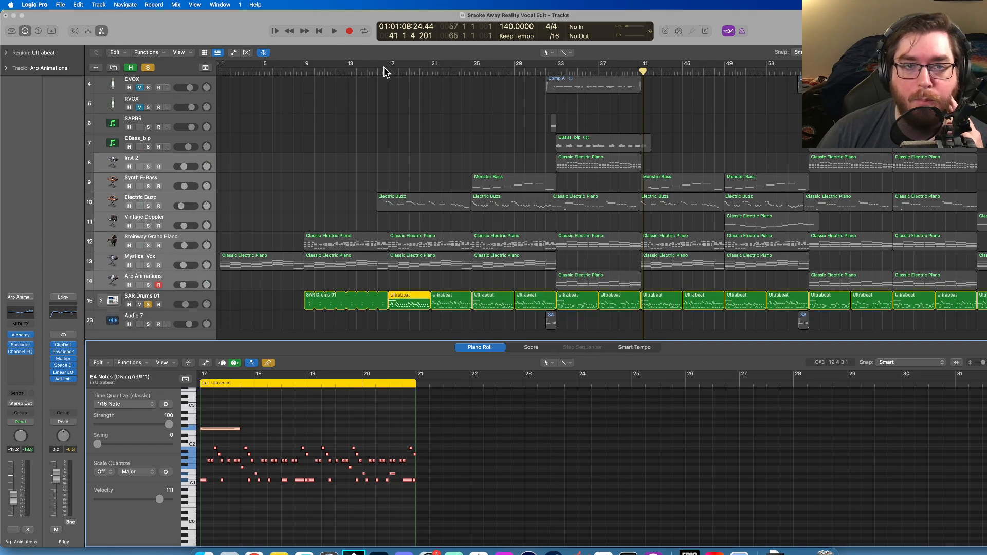
double_click(391, 72)
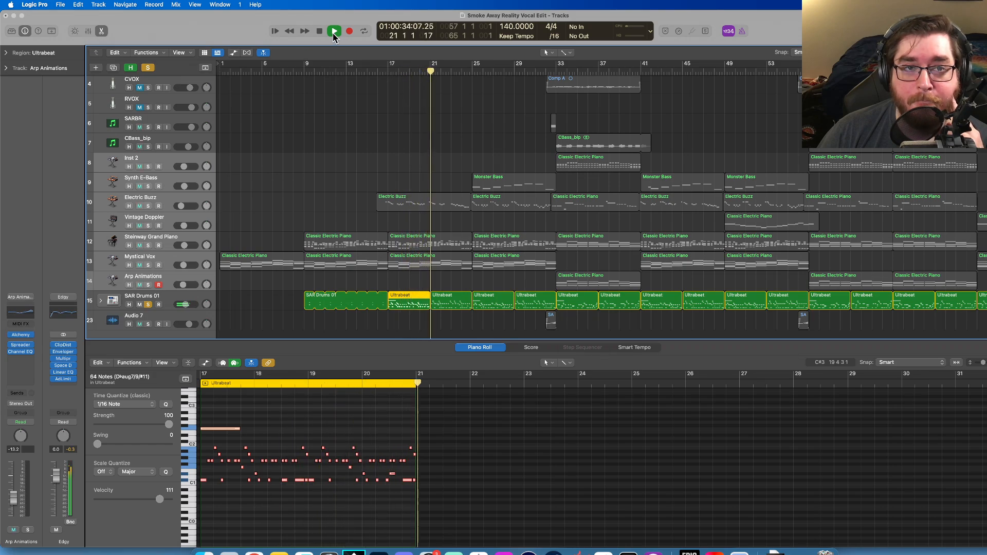
click(319, 32)
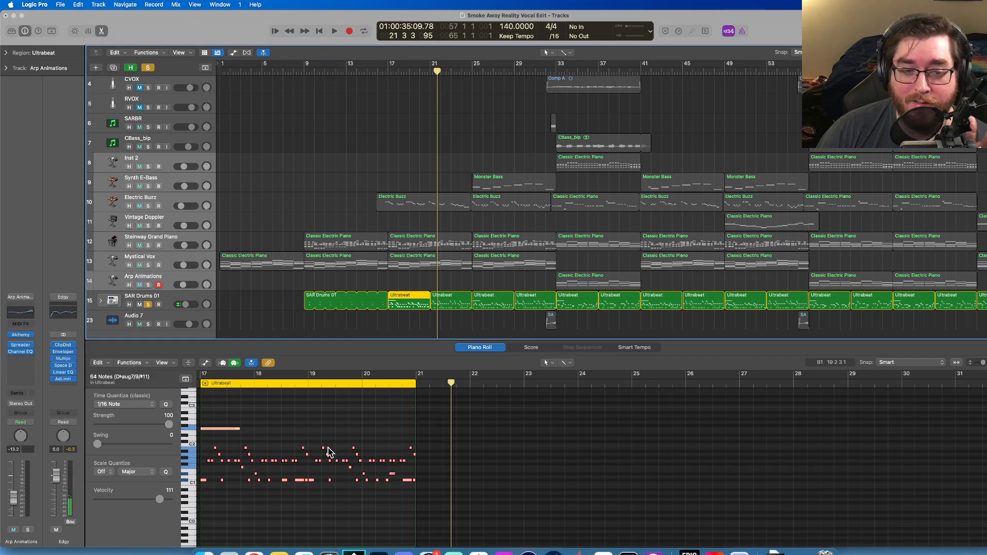
- Move the Ultrabeat notes back down one semitone and unsolo the SAR Drums 01 track, leaving no region selected
drag(301, 485, 302, 488)
click(302, 439)
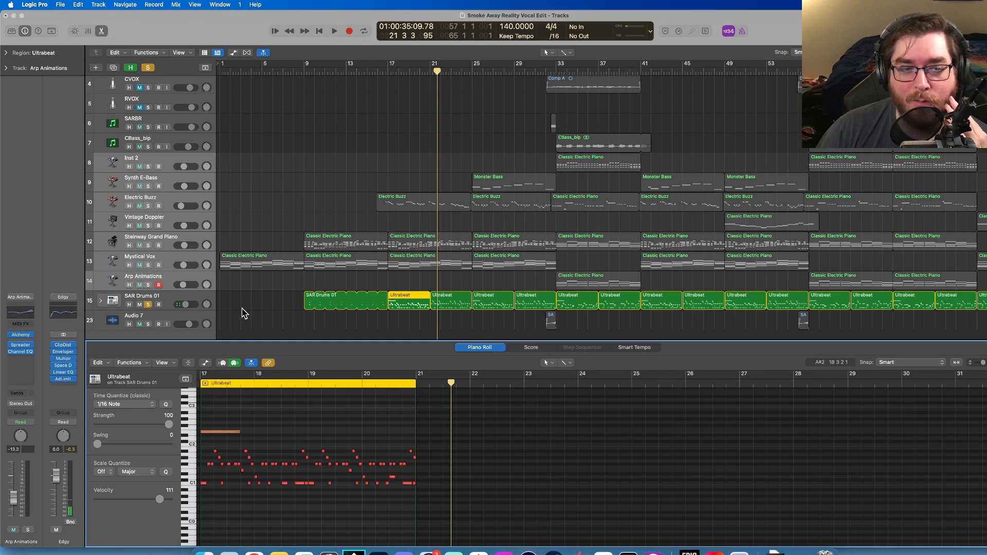
click(148, 305)
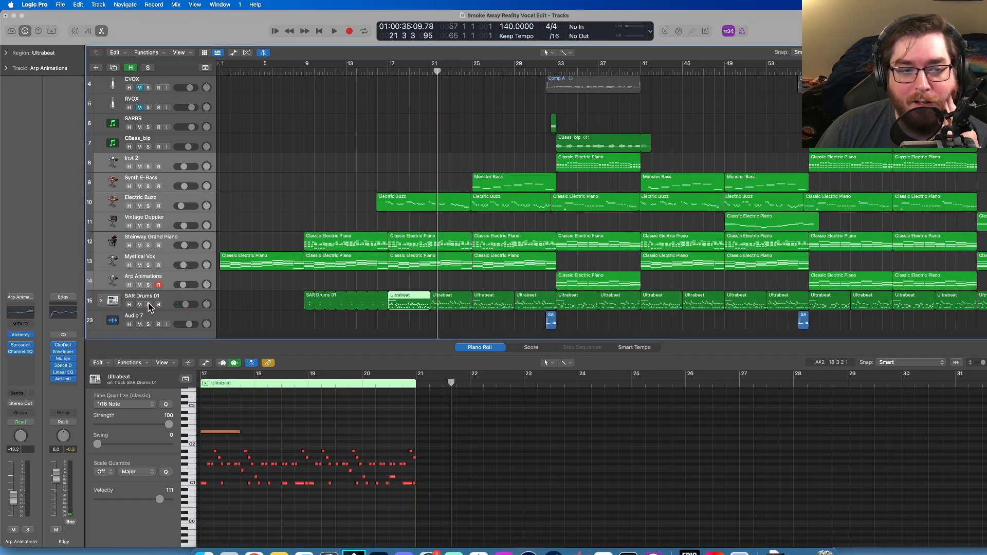
click(284, 310)
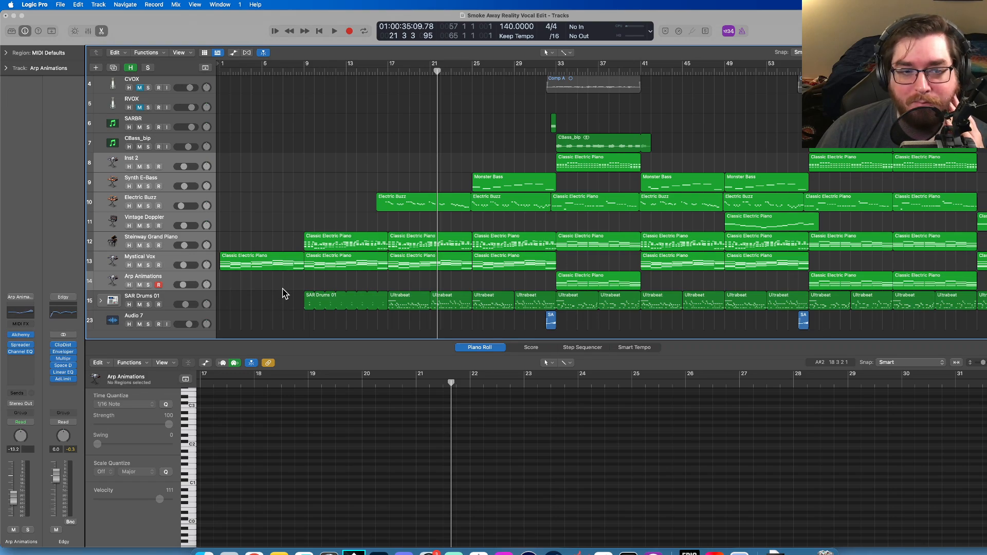
- Look over the song's later sections and the track list from Monster Bass down to Mystical Vox
scroll(372, 283, right, 15)
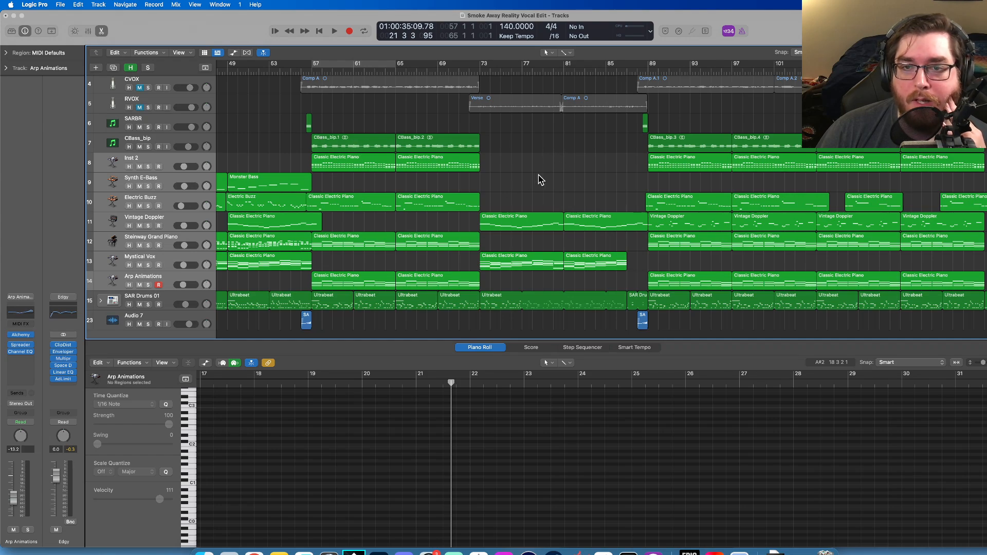
scroll(543, 193, left, 5)
scroll(541, 192, up, 3)
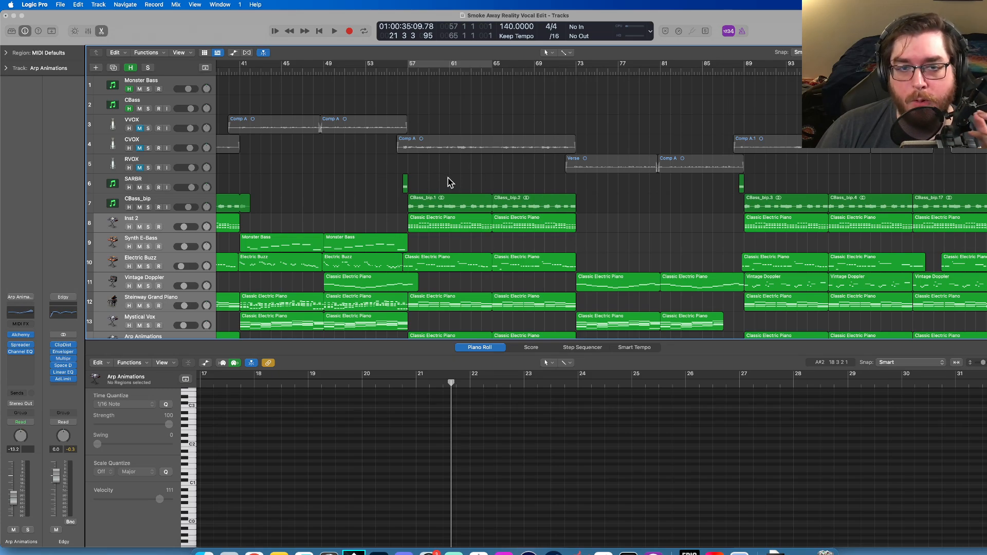
scroll(363, 185, left, 20)
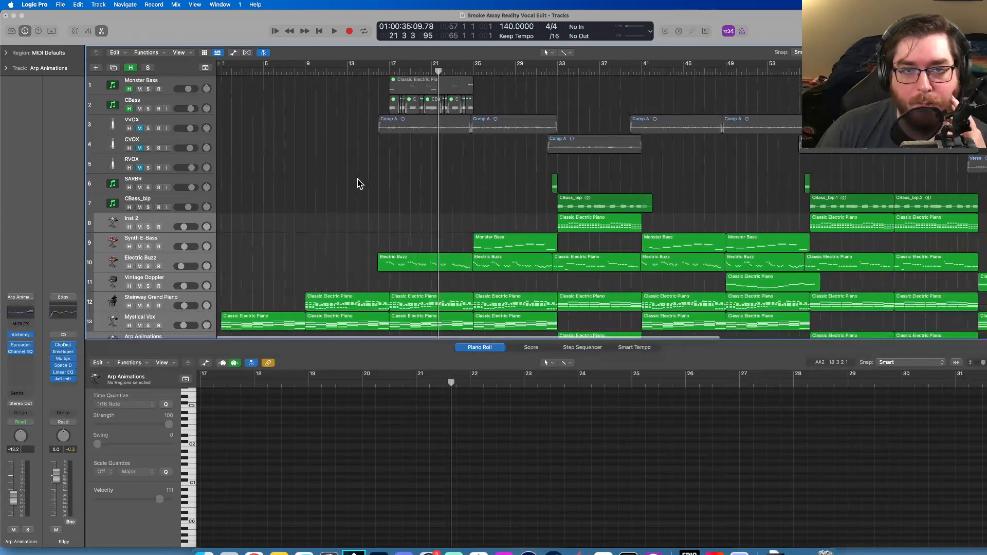
scroll(202, 116, down, 2)
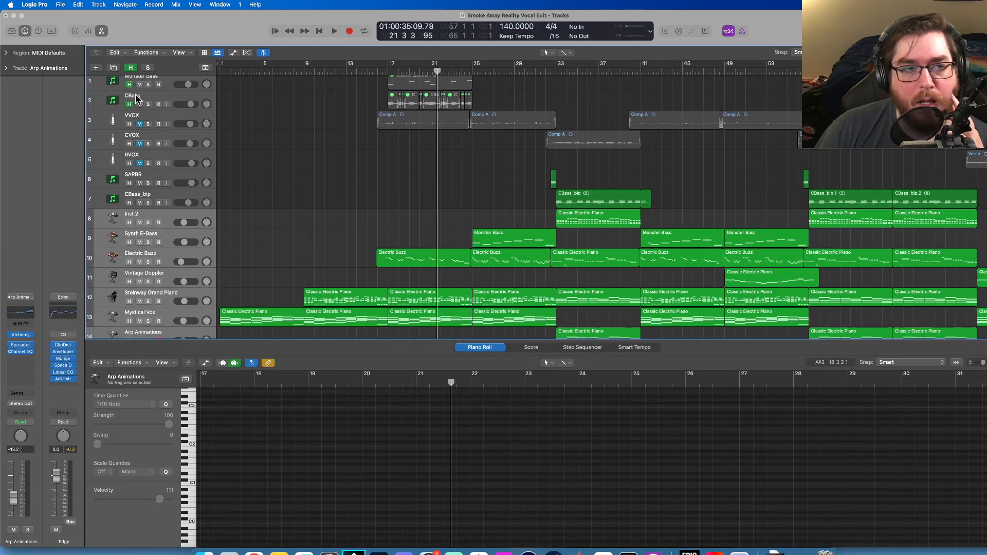
scroll(134, 94, up, 2)
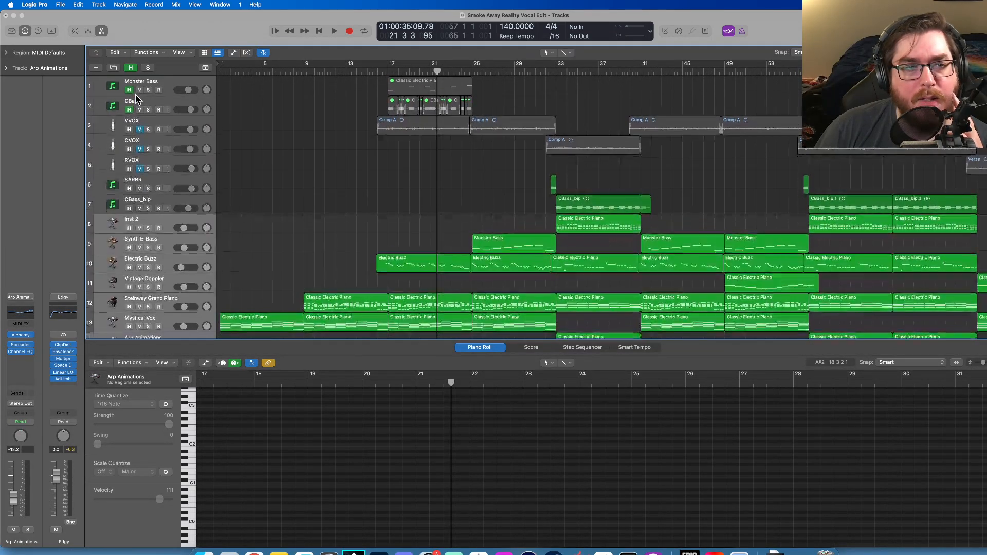
- Unmute the Classic Electric Piano region at bar 17 on the Monster Bass track
click(163, 81)
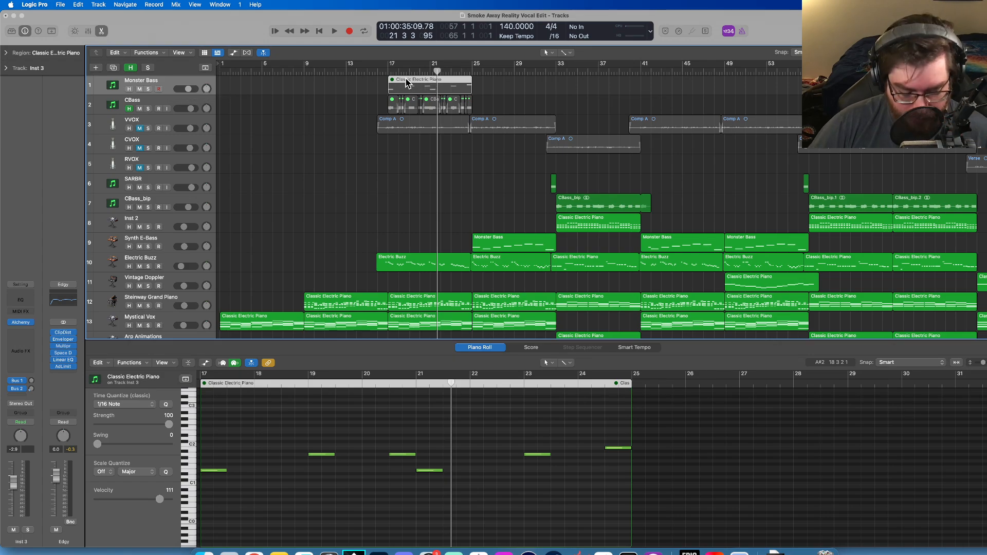
key(super+m)
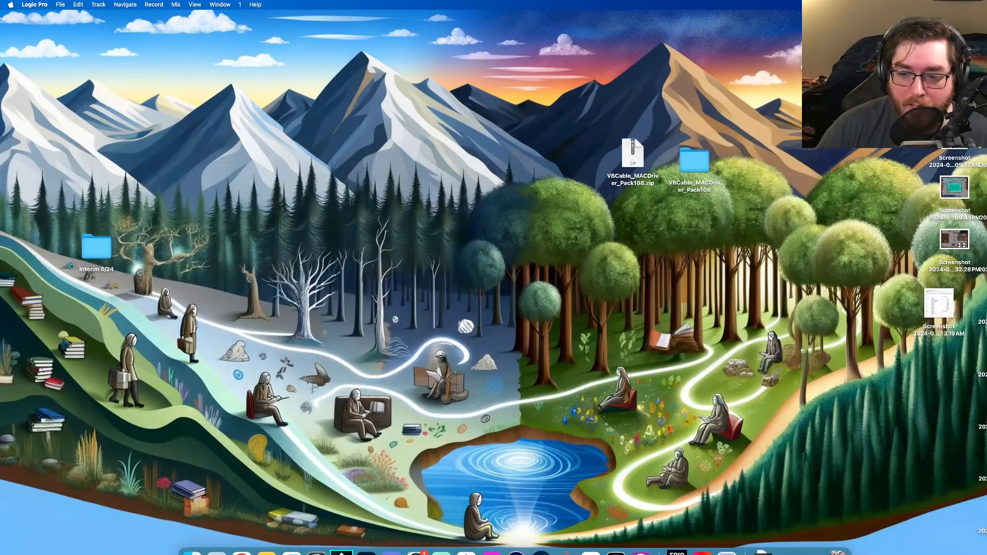
click(822, 551)
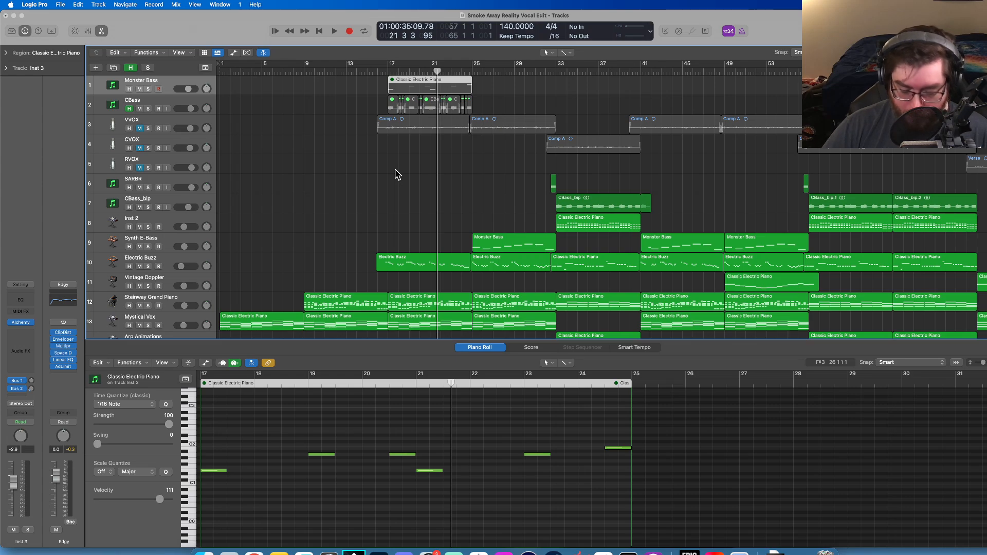
right_click(410, 89)
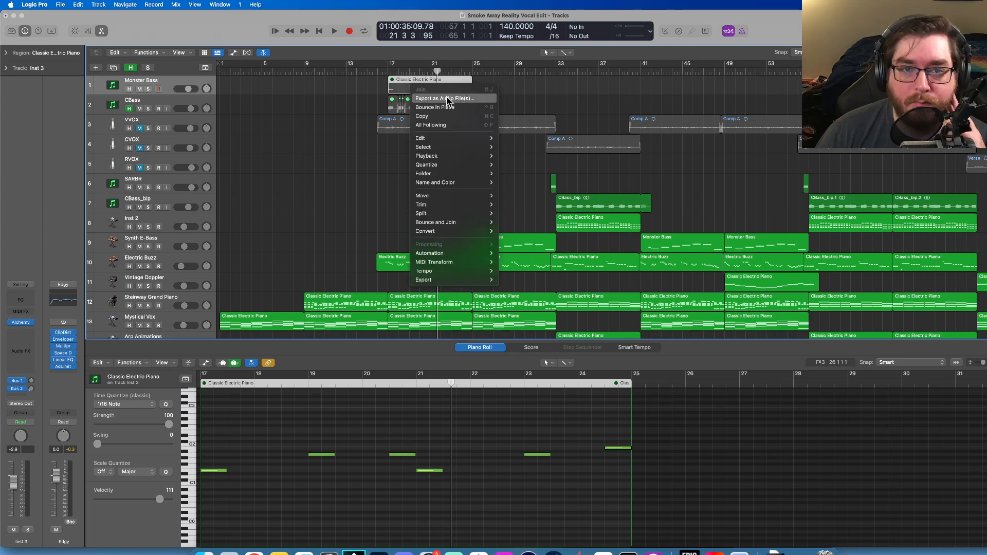
mouse_move(472, 140)
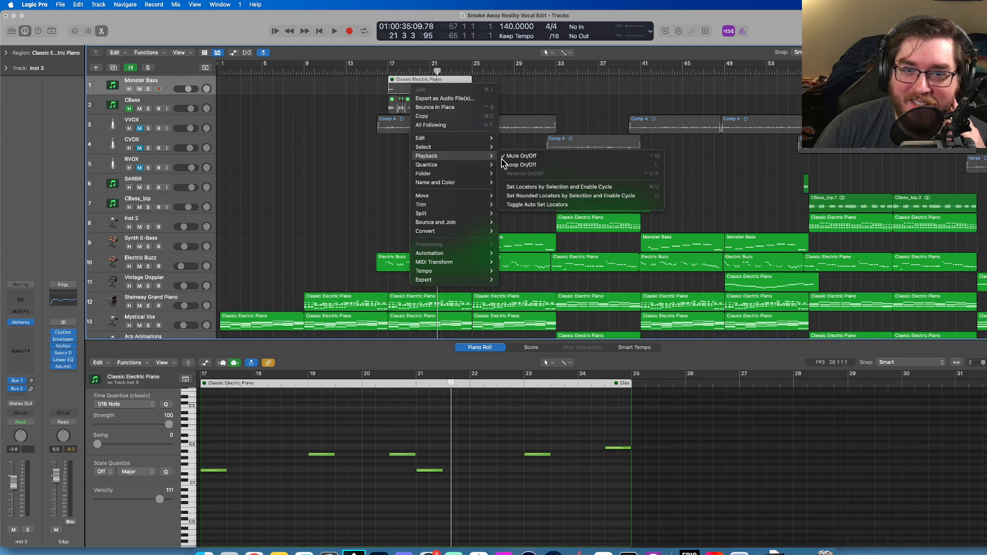
click(524, 157)
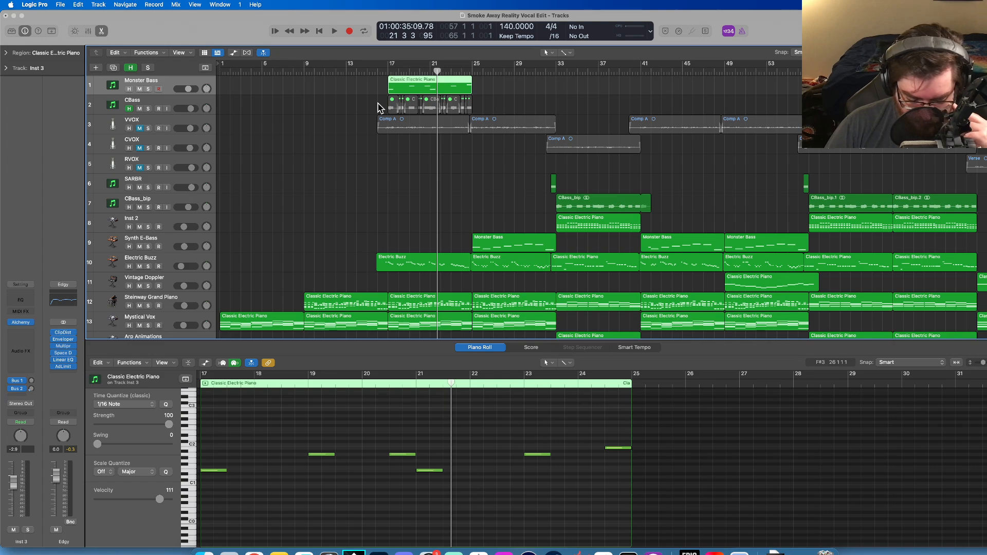
scroll(380, 107, down, 1)
scroll(376, 167, up, 1)
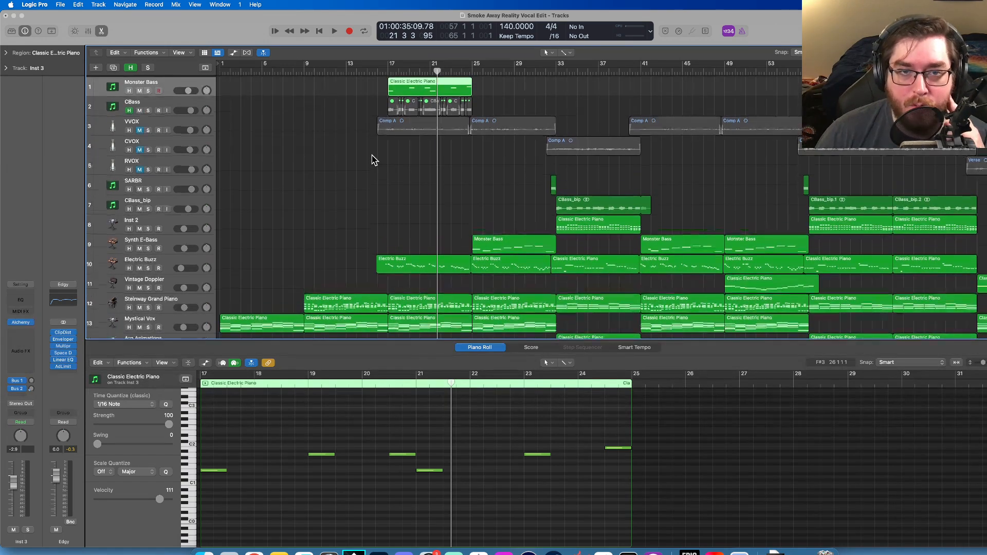
click(356, 133)
key(ctrl+m)
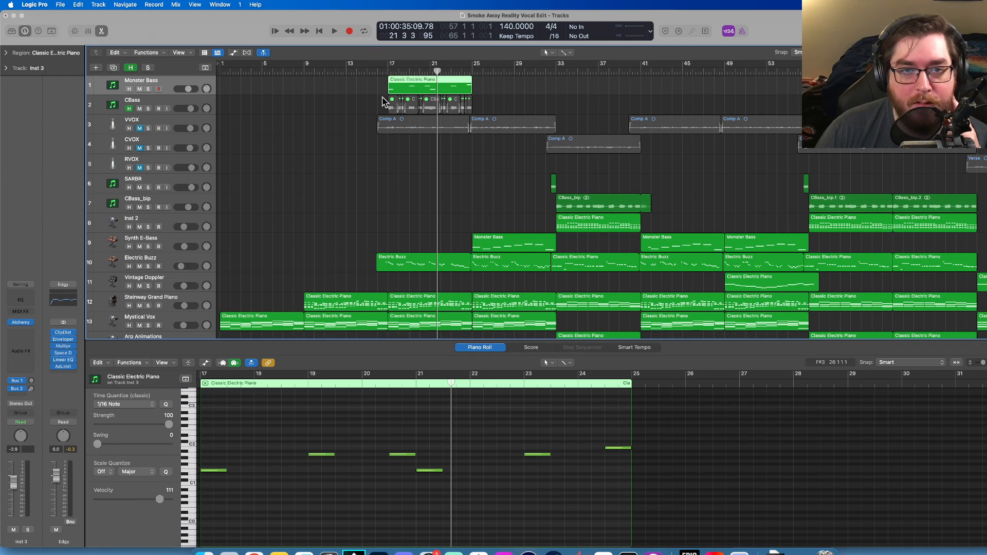
- Play from bar 17, solo the Monster Bass track during playback, and stop at about bar 25
click(388, 68)
key(space)
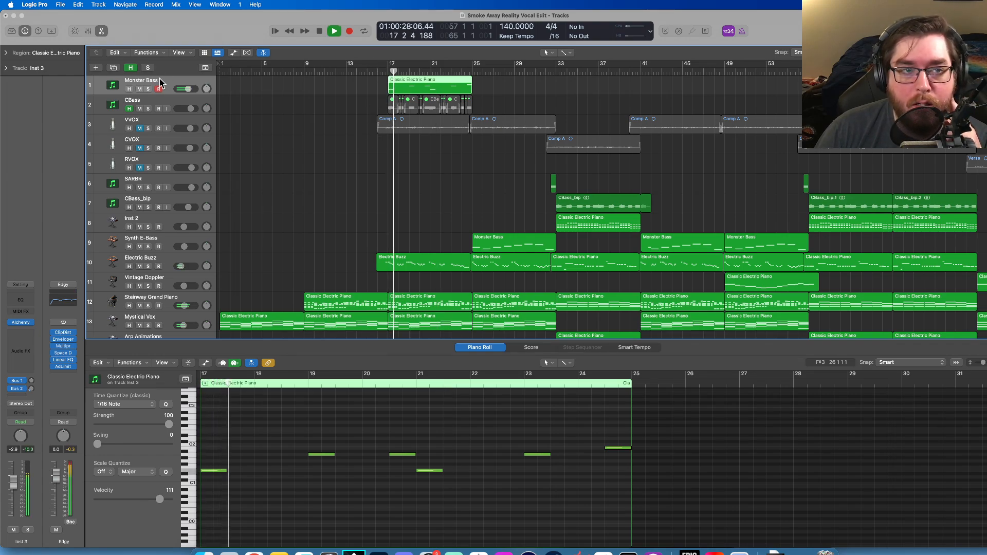
click(149, 89)
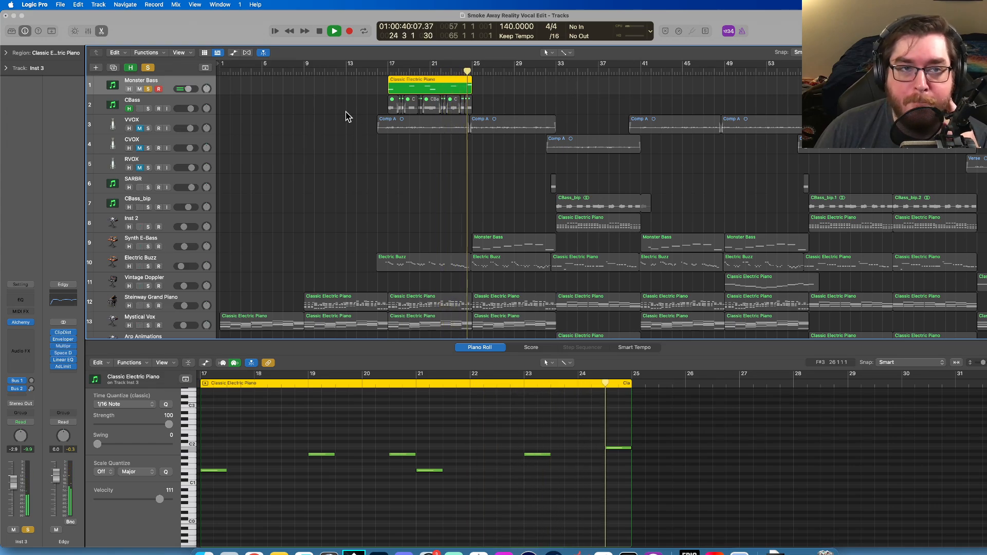
click(320, 32)
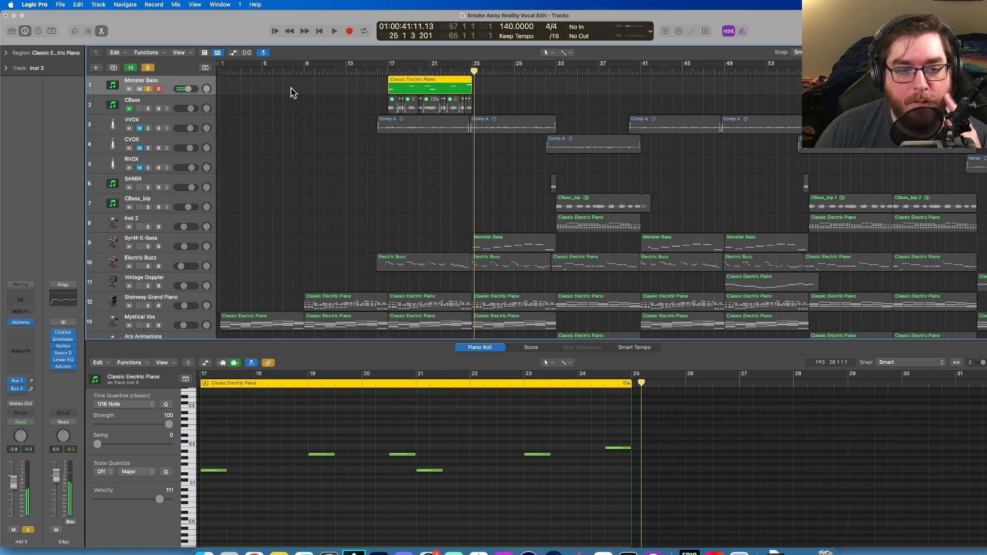
- Select all notes in the Monster Bass track's Classic Electric Piano region and raise them by one semitone
drag(217, 501, 614, 401)
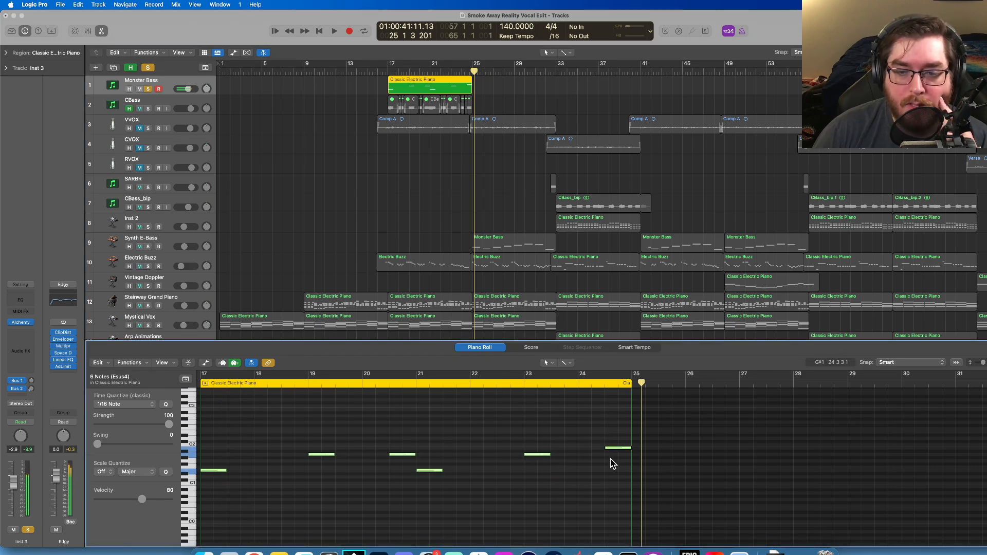
click(612, 449)
drag(612, 449, 612, 446)
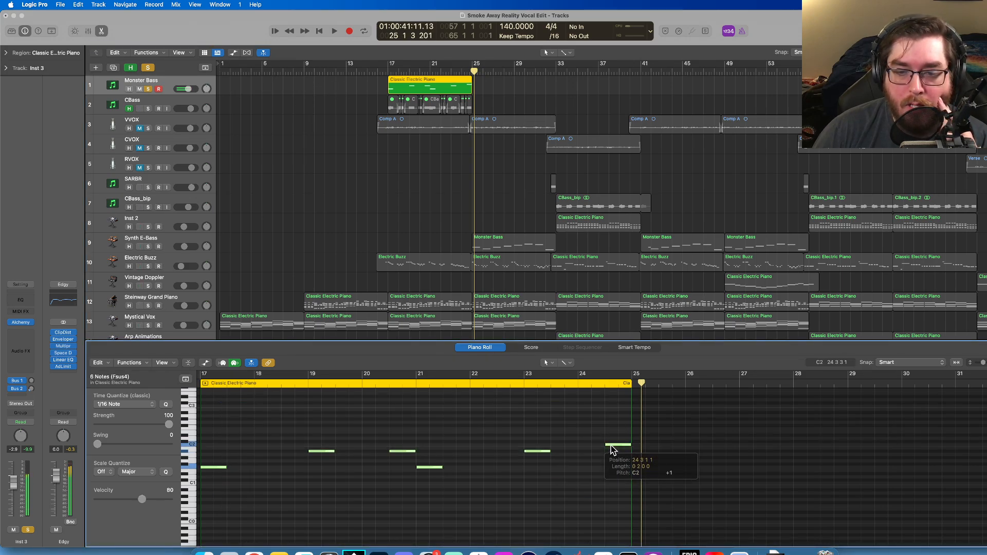
click(473, 427)
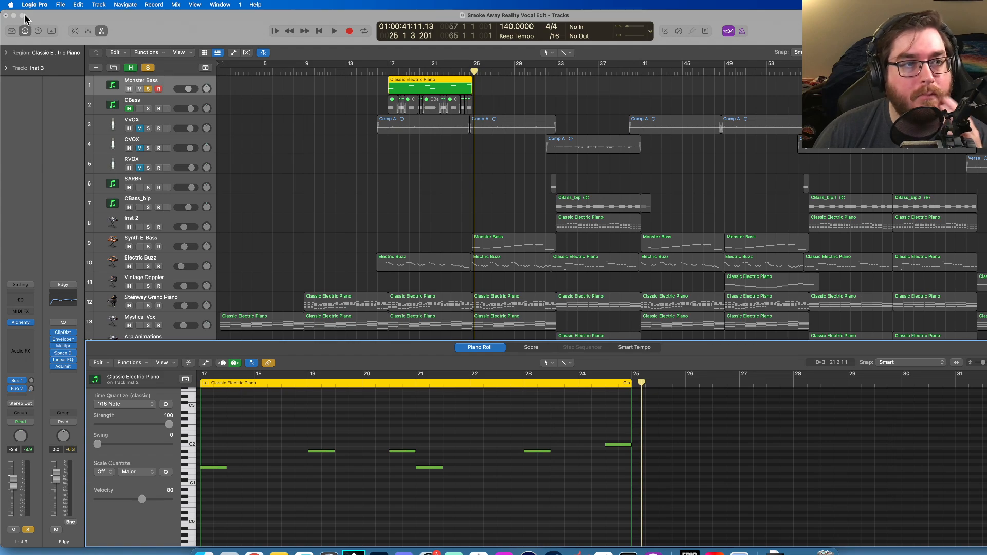
- Save a copy of the project to the Desktop as a folder named Smoke Away Reality Remade, with its audio files included
click(60, 5)
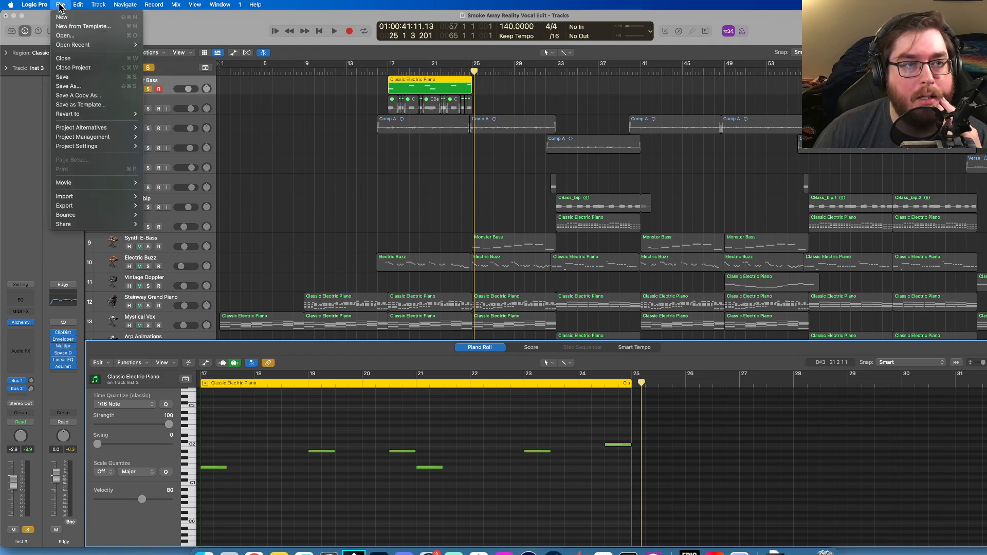
click(83, 86)
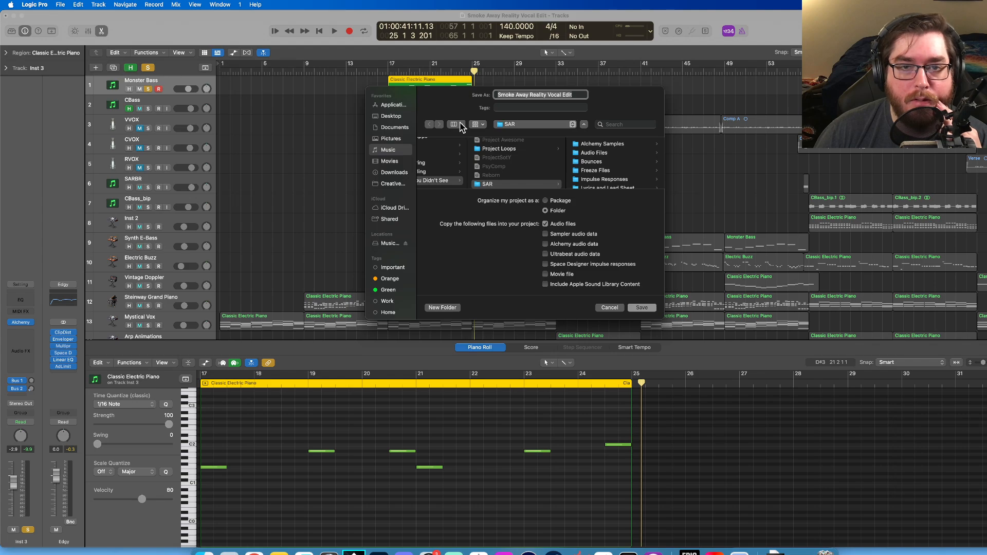
scroll(491, 162, left, 3)
scroll(465, 166, up, 1)
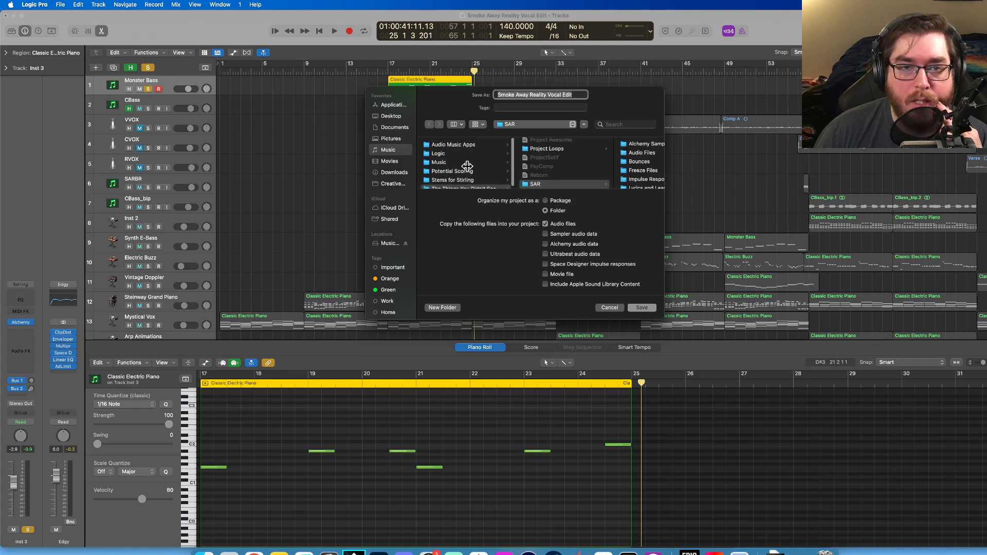
click(390, 116)
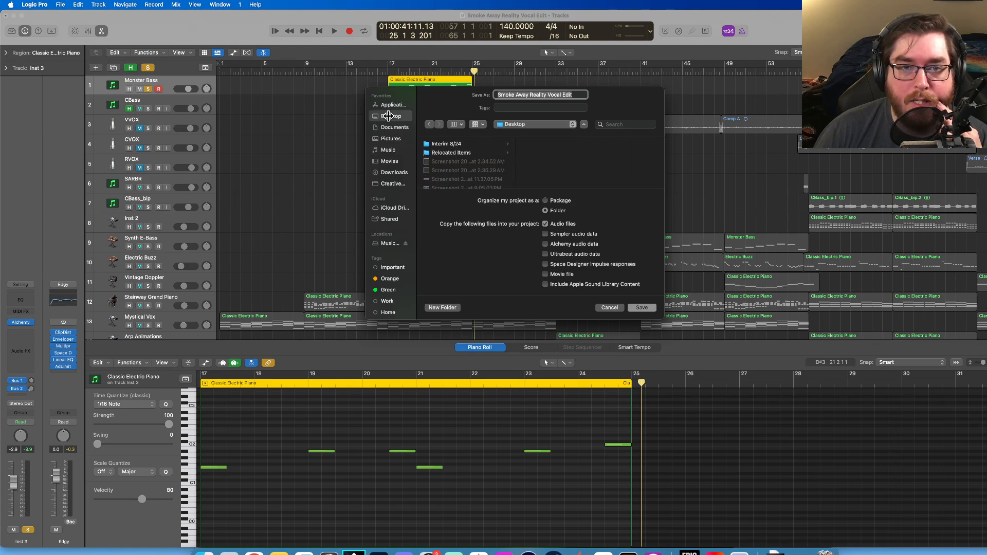
click(574, 94)
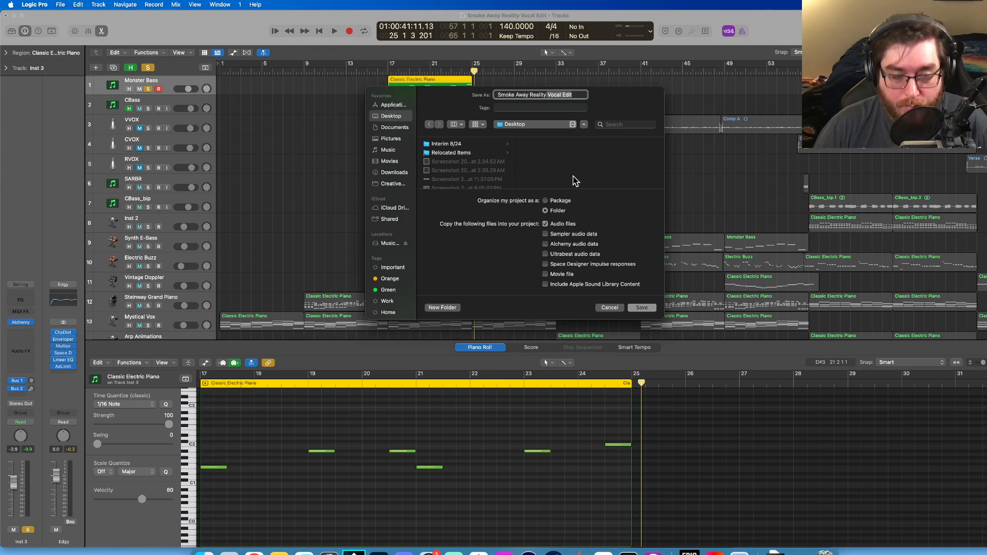
text(Remade)
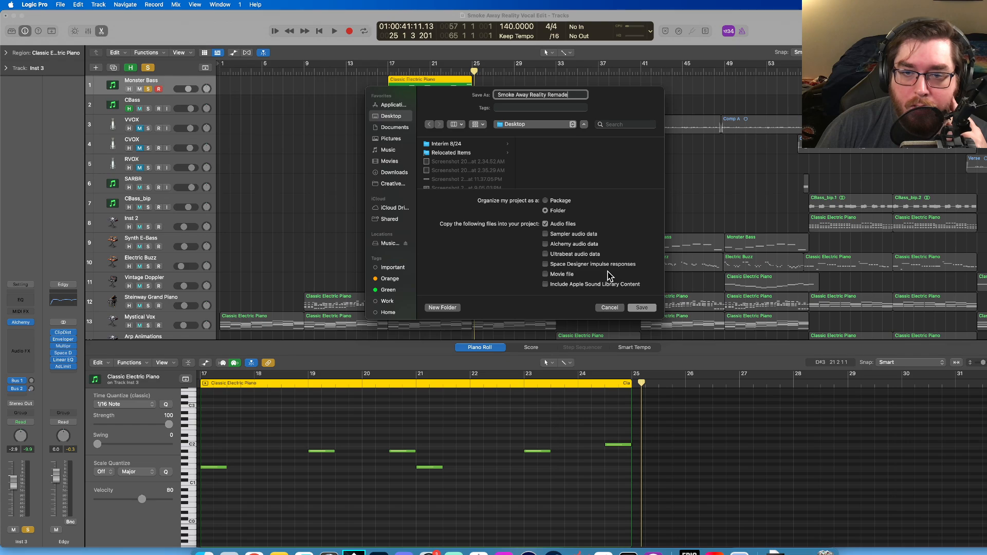
click(641, 307)
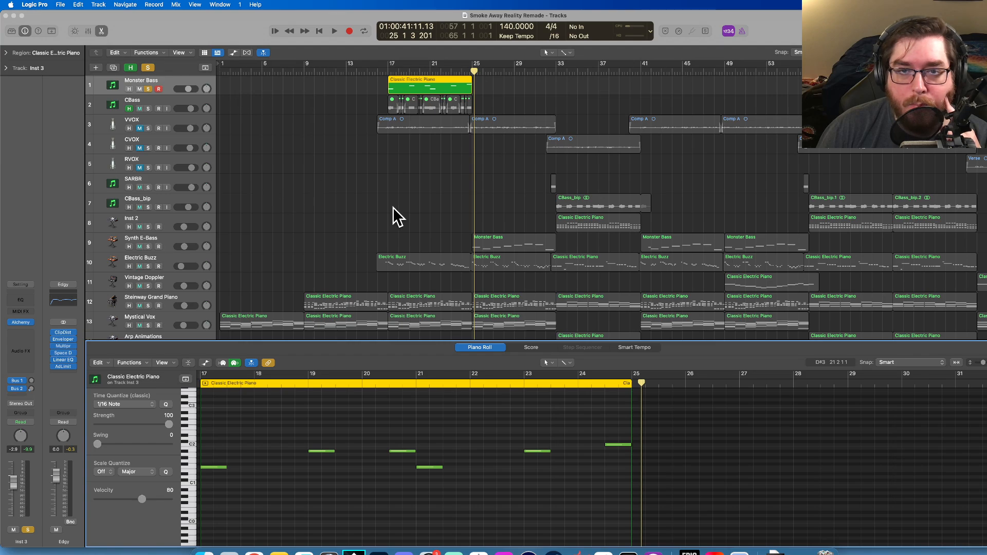
- Delete the CBass track together with its regions
click(168, 103)
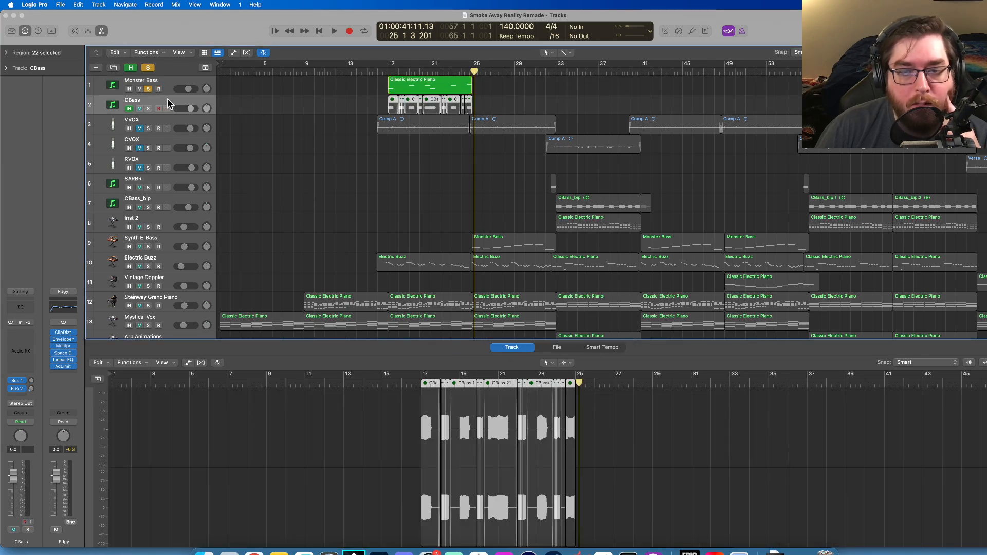
key(Delete)
key(super+BackSpace)
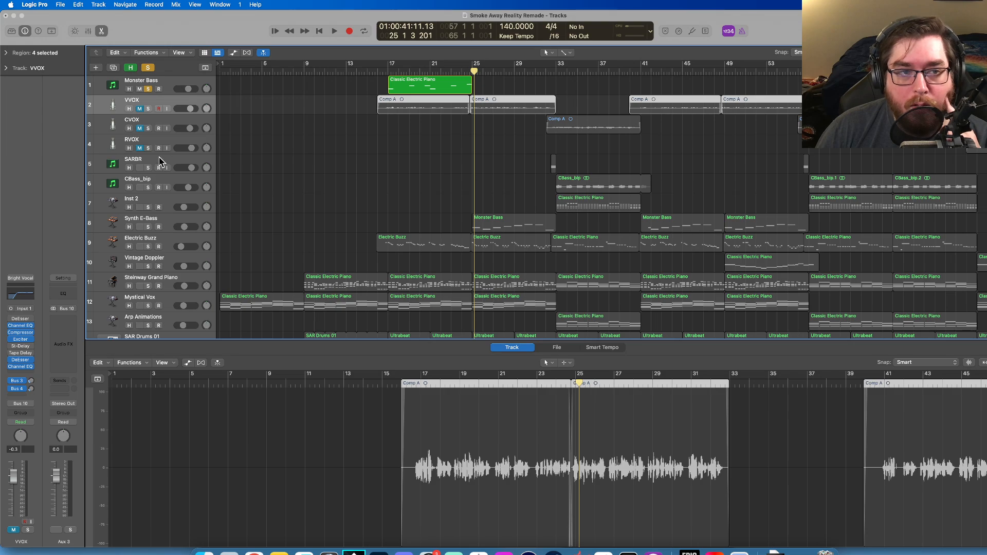
- Move the Monster Bass track between RVOX and SARBR, and shift its Classic Electric Piano region to start at bar 33
click(163, 164)
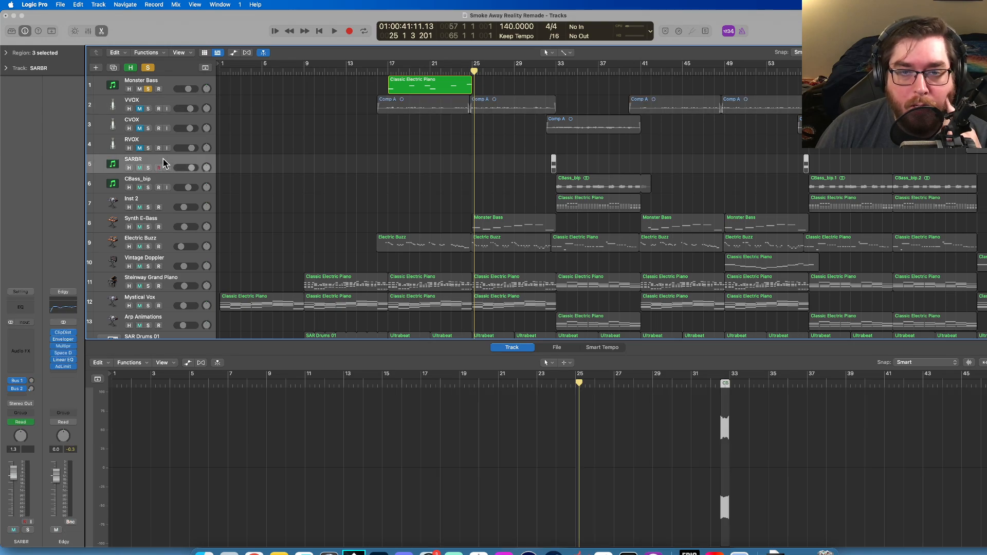
click(167, 181)
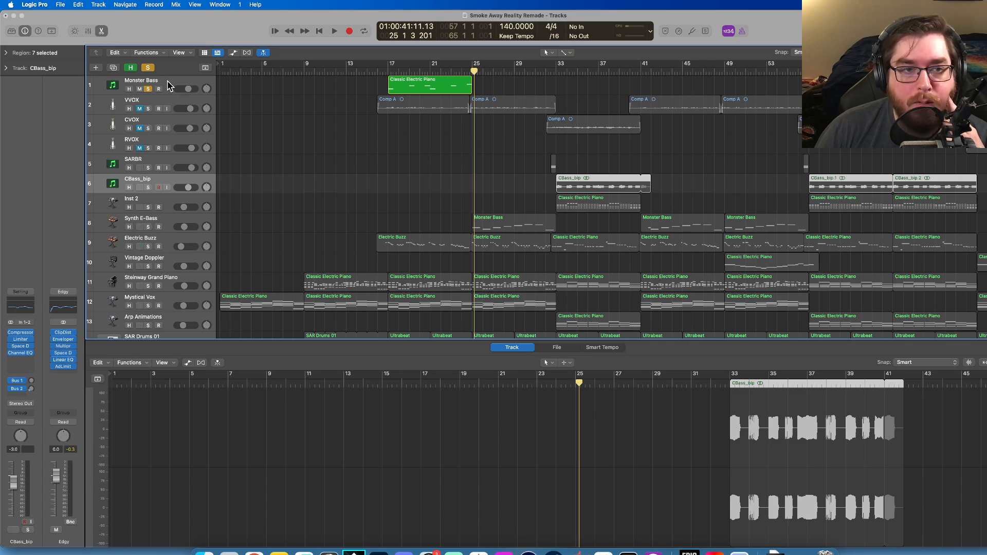
drag(170, 87, 167, 160)
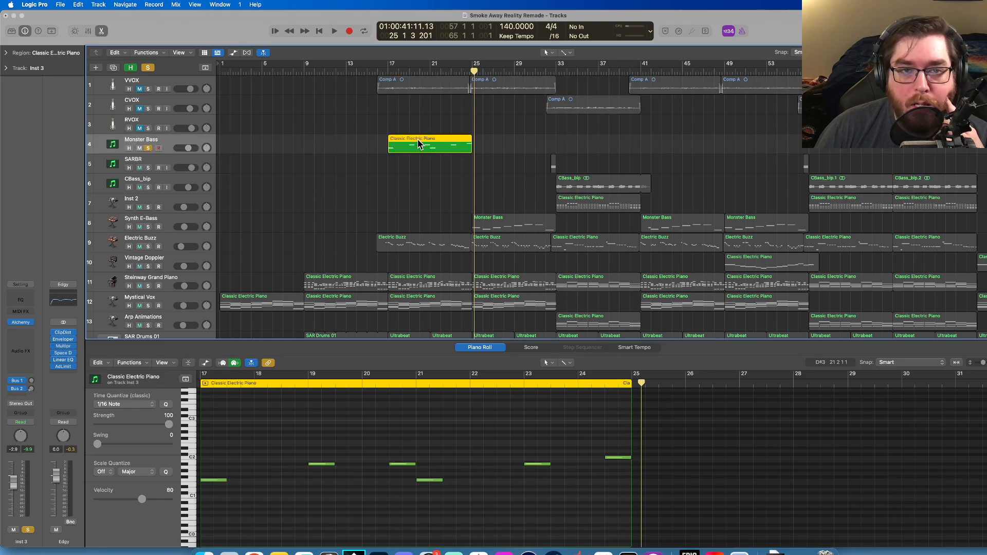
drag(419, 143, 586, 140)
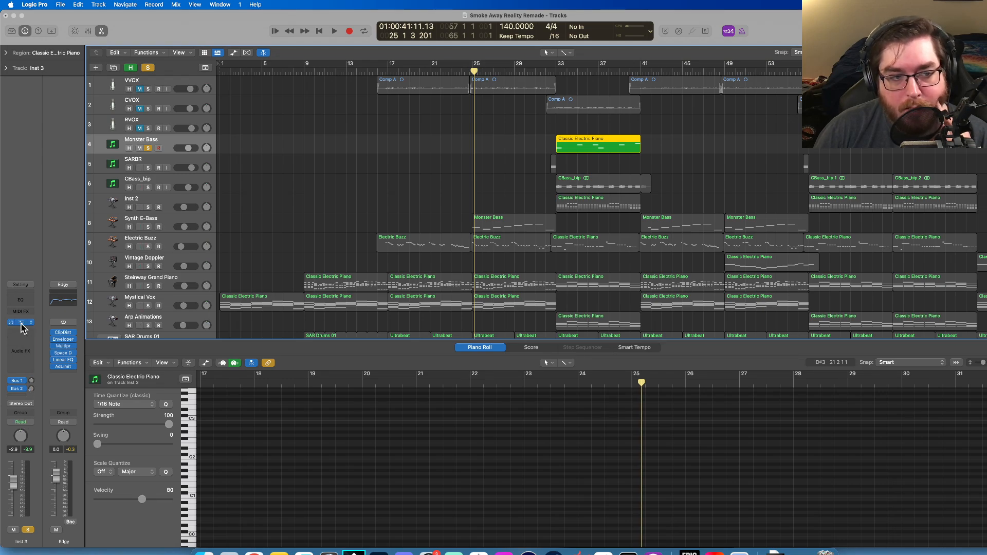
- Inspect the Monster Bass track's Alchemy settings and add a new software instrument track directly below it
click(21, 323)
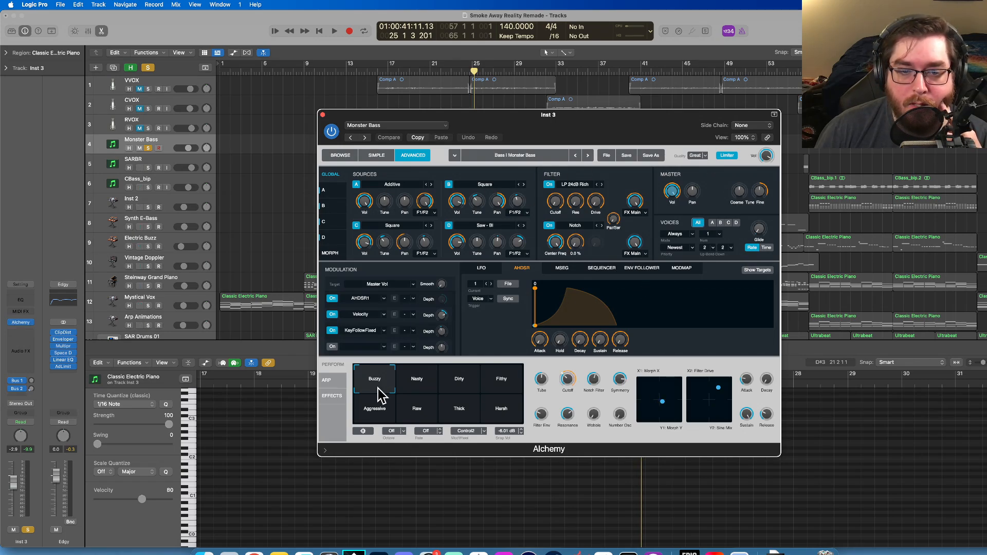
click(322, 115)
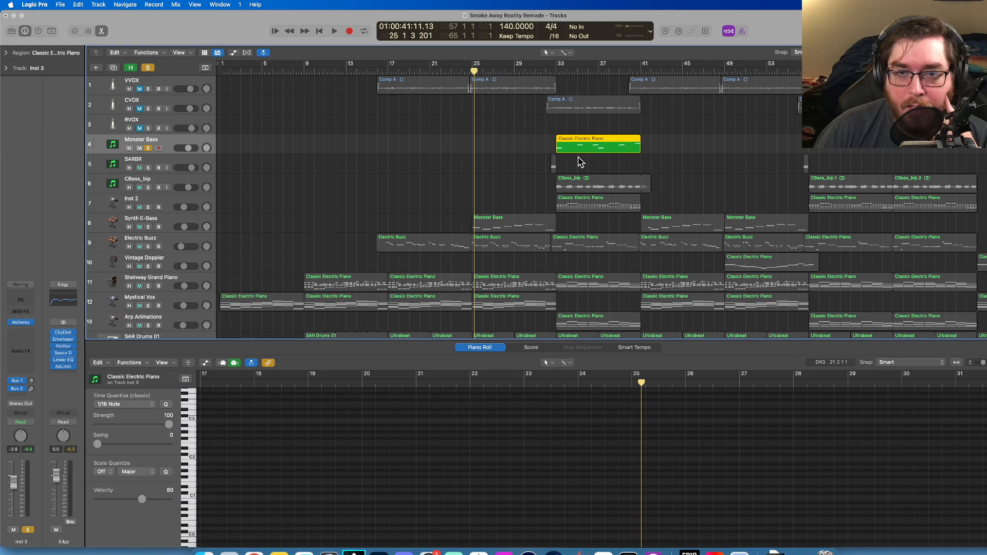
right_click(168, 140)
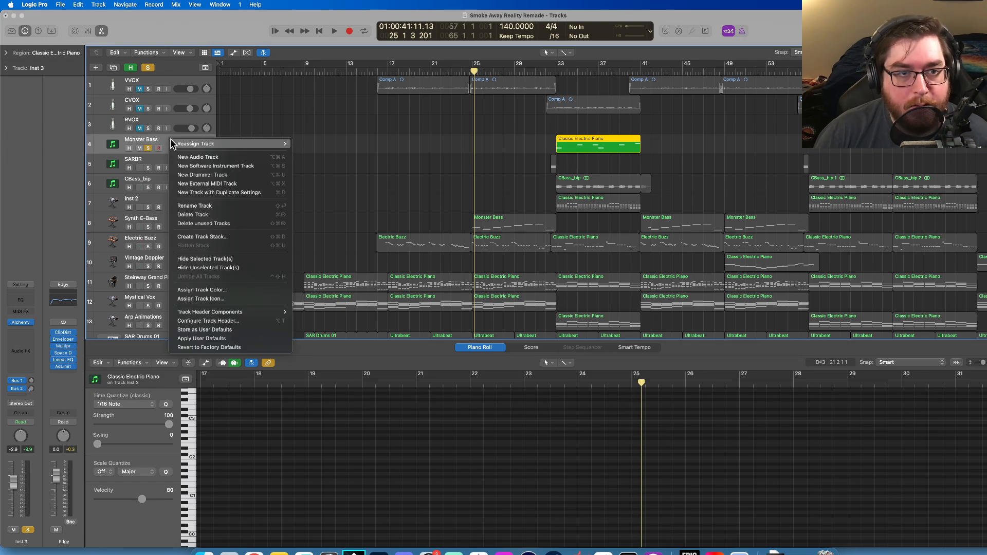
click(227, 167)
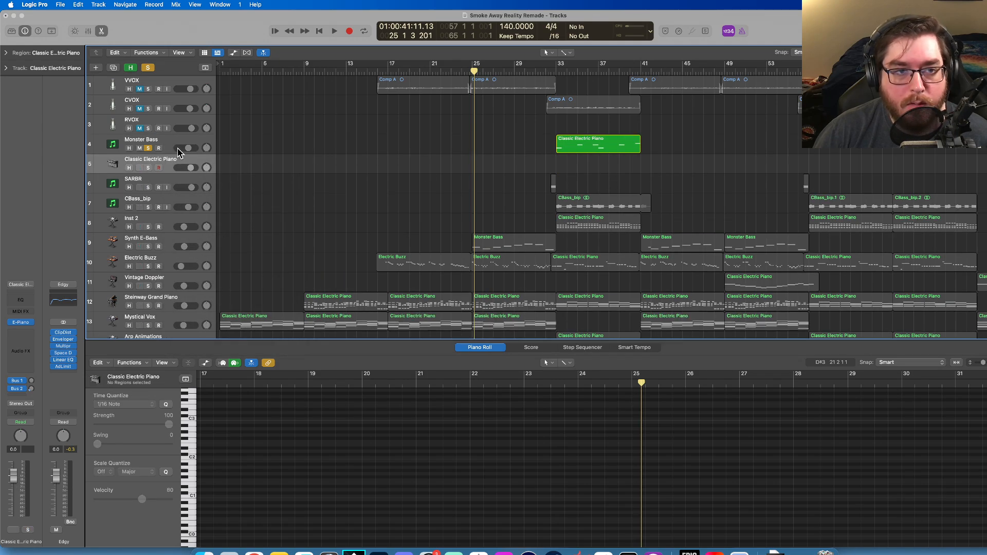
- Load the ES M monophonic synth in mono on the new Classic Electric Piano track
click(14, 31)
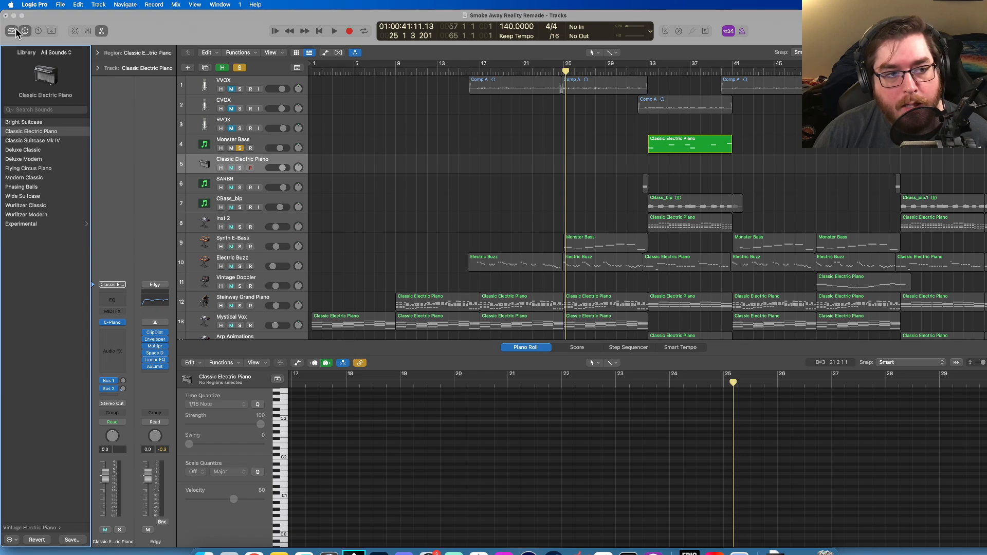
click(16, 31)
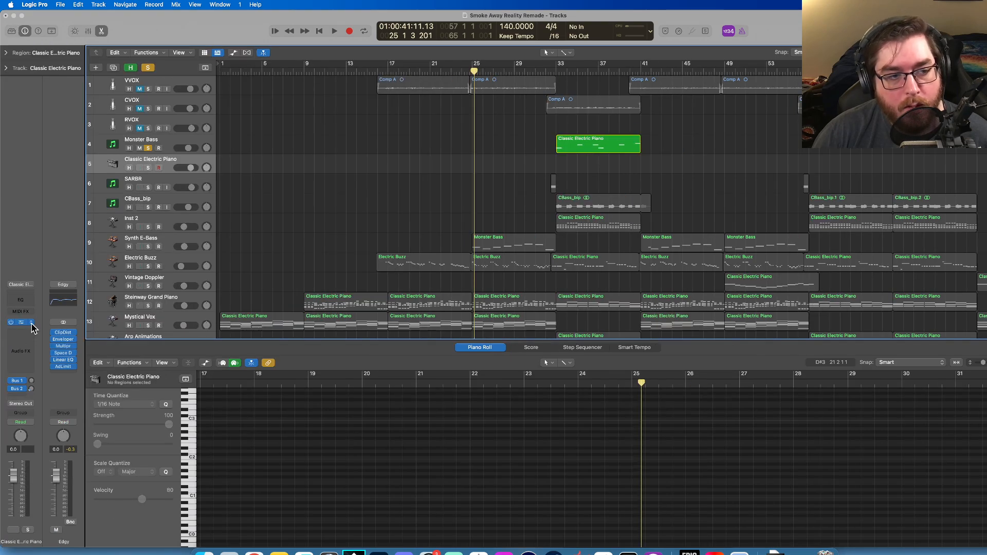
click(21, 322)
mouse_move(38, 323)
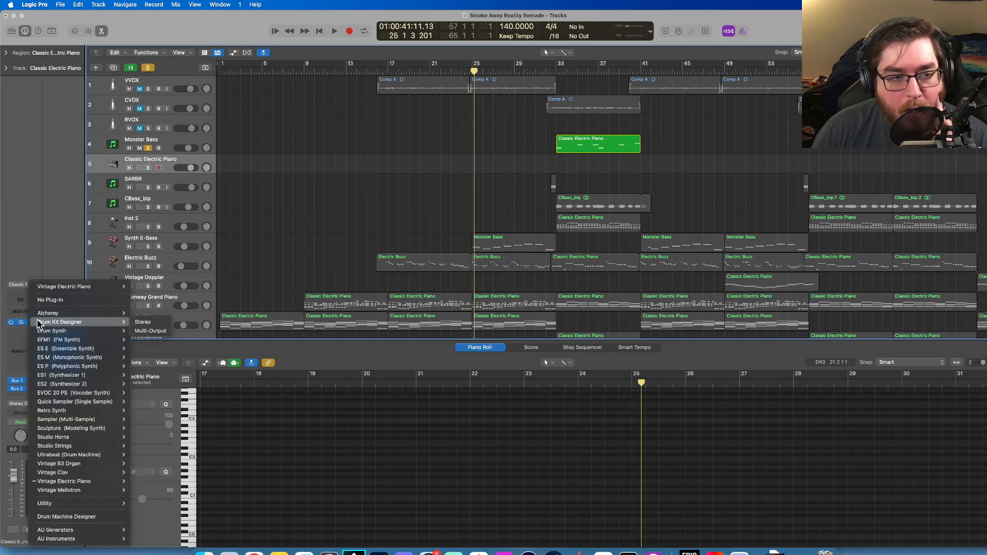
mouse_move(92, 350)
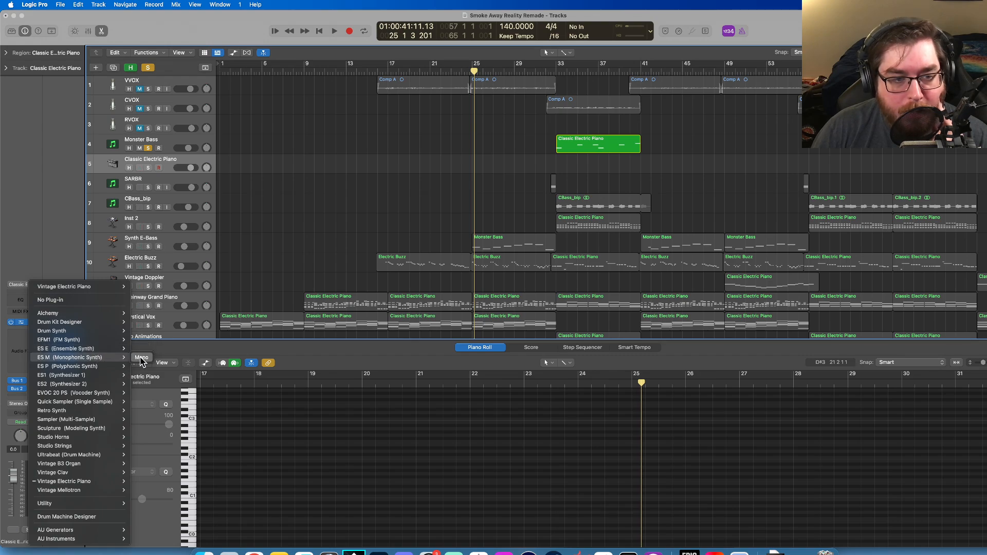
click(141, 359)
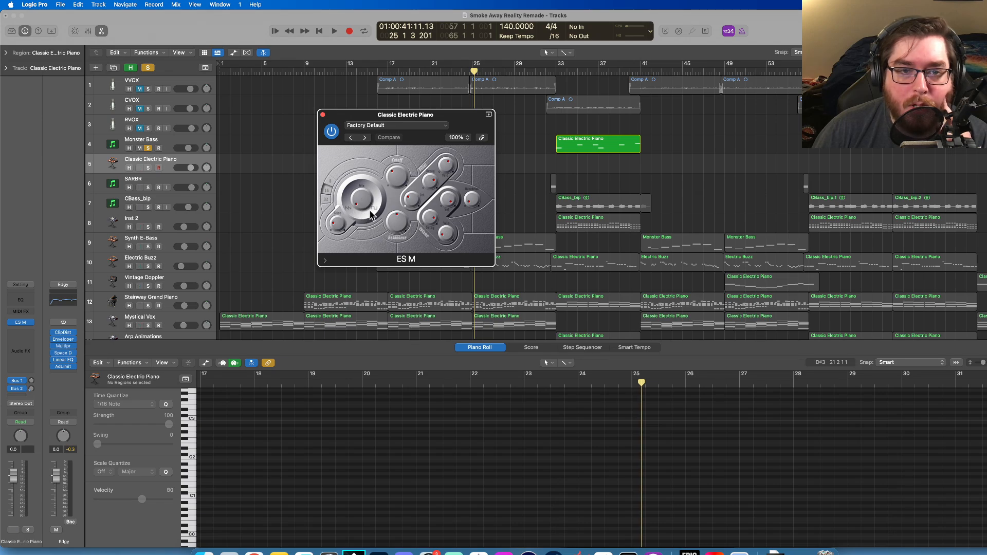
click(322, 114)
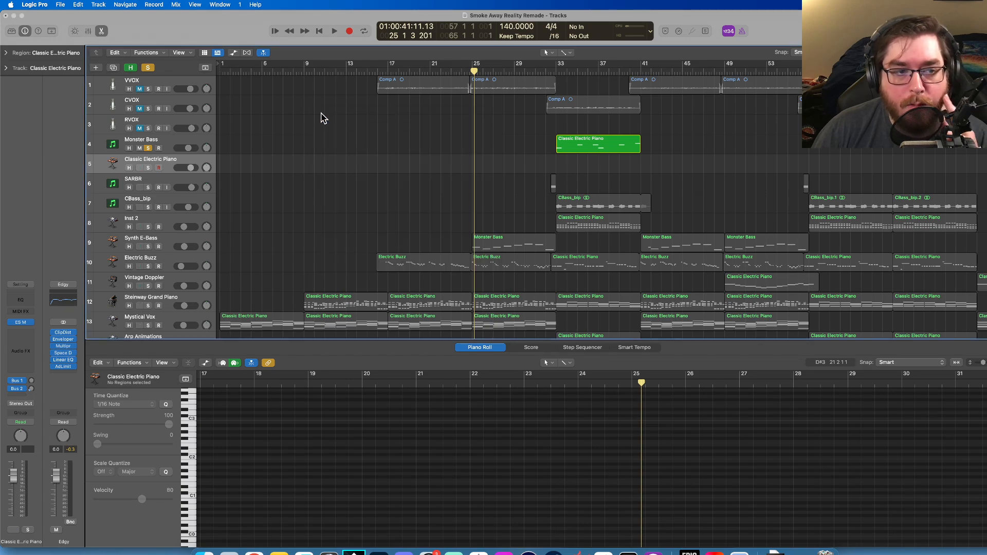
- Replace the new track's instrument with ES1 in mono and adjust its oscillator wave setting
click(32, 322)
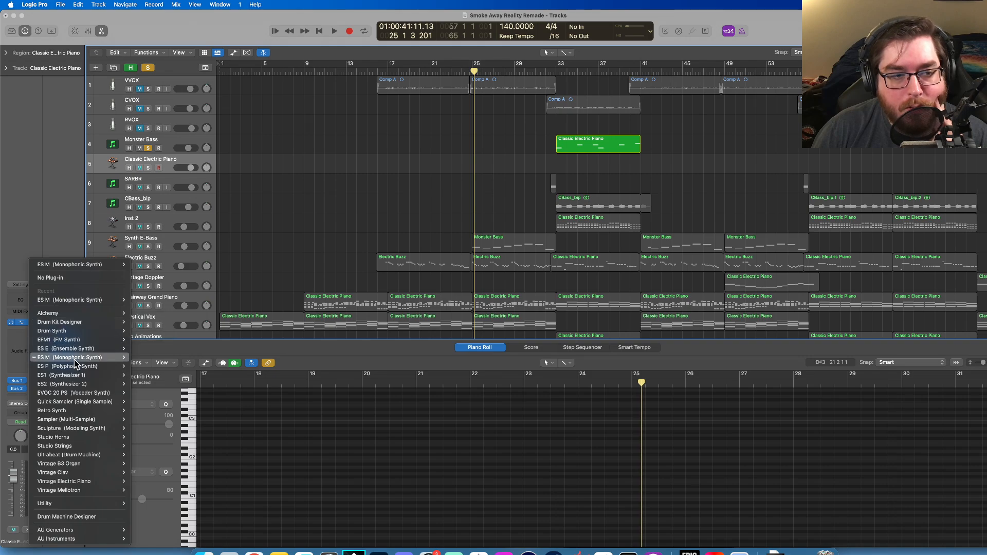
mouse_move(90, 363)
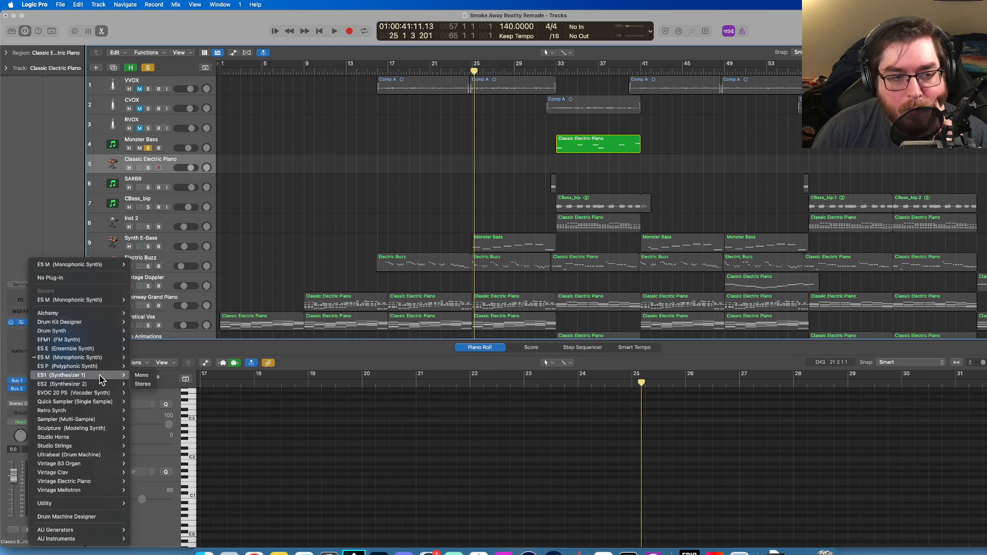
click(141, 377)
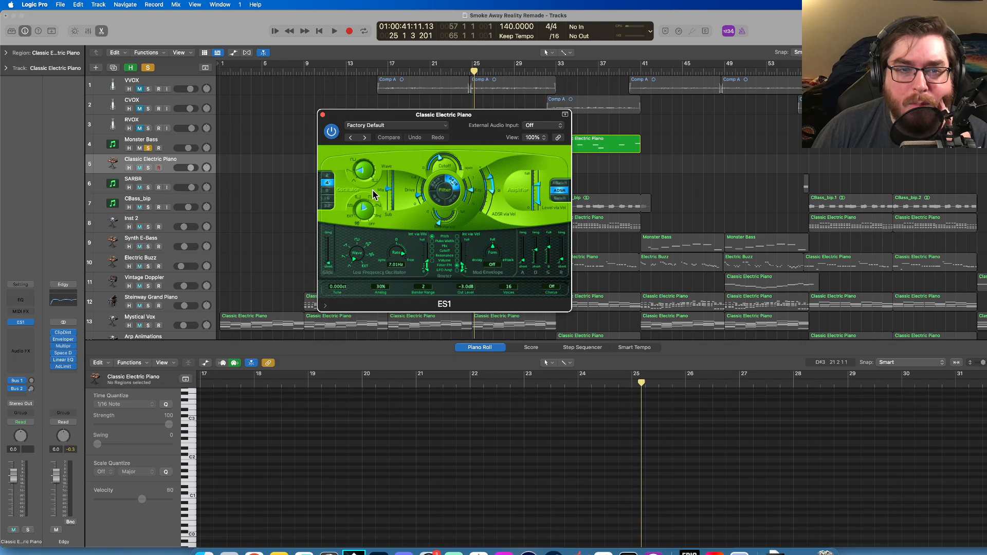
mouse_move(363, 173)
mouse_down()
mouse_move(369, 129)
mouse_move(367, 186)
mouse_up()
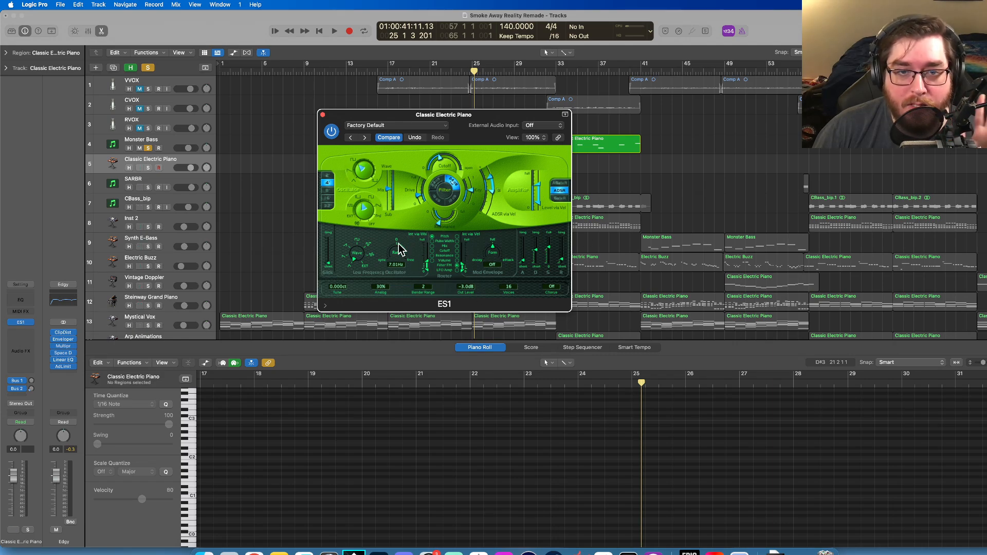
click(323, 114)
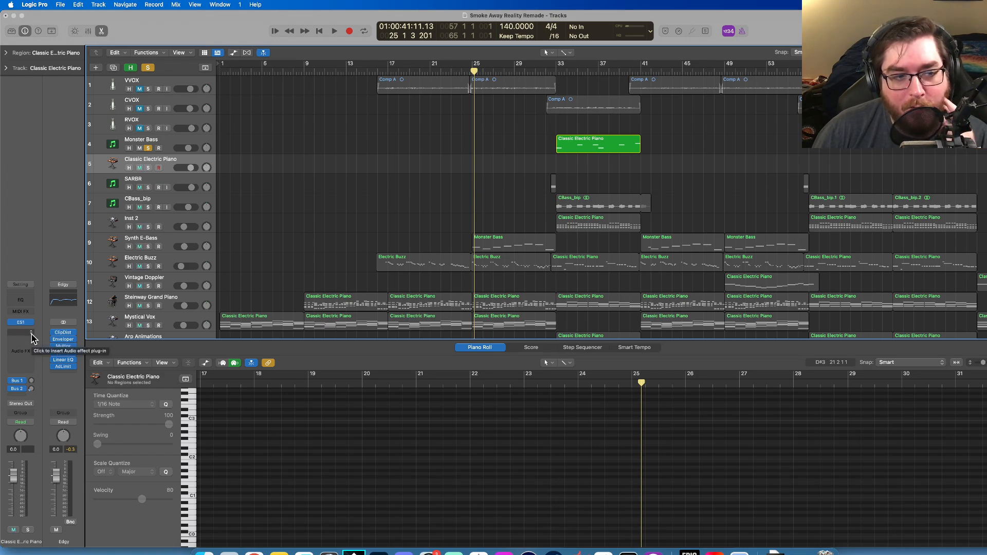
click(31, 334)
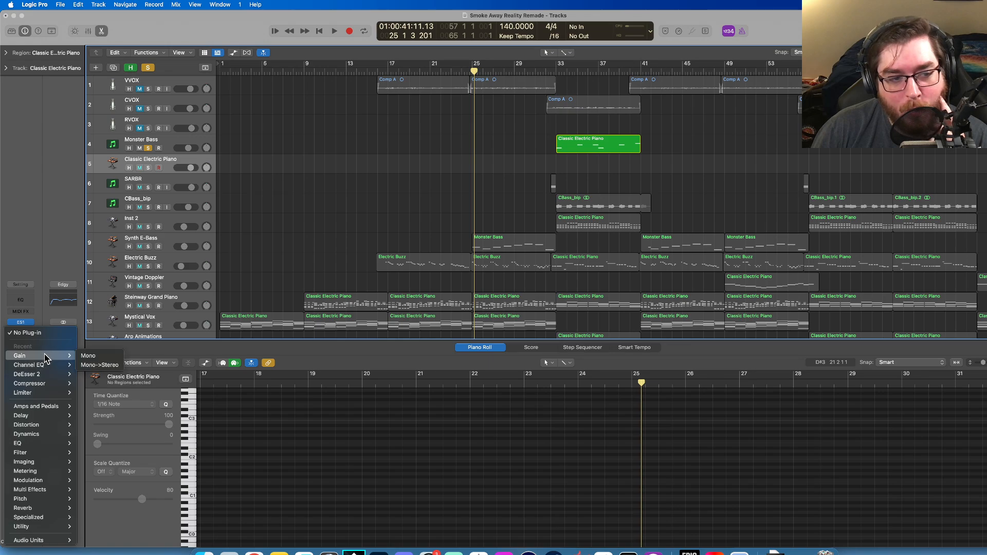
mouse_move(56, 410)
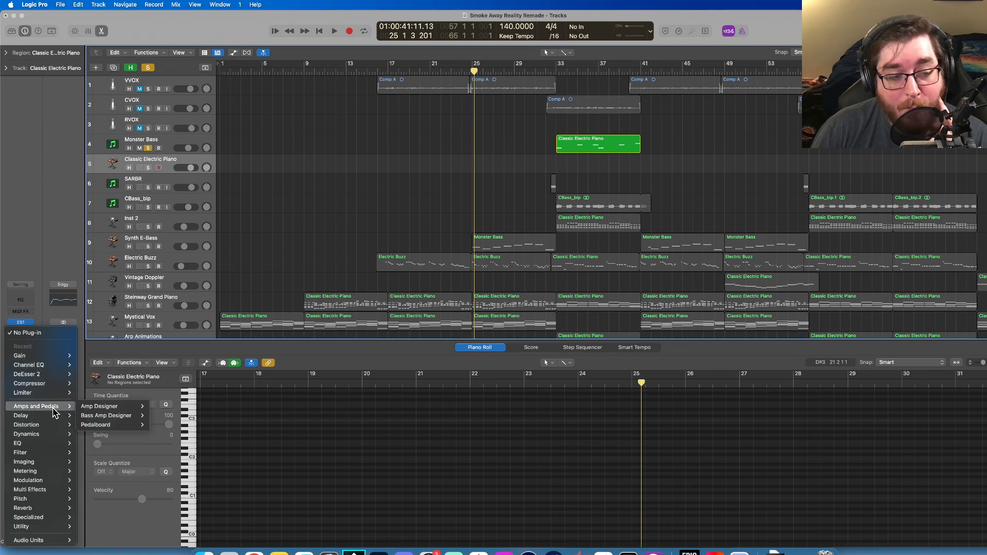
mouse_move(51, 446)
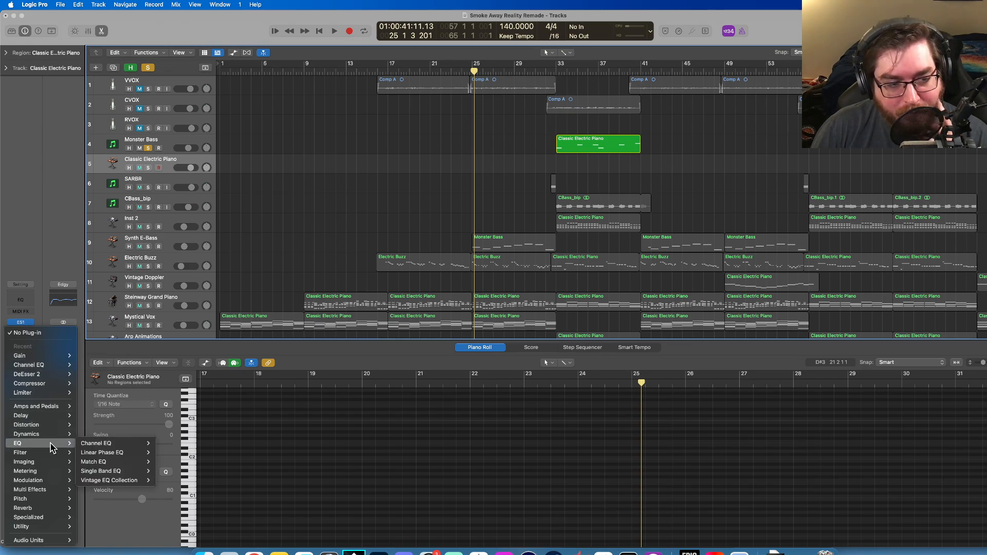
click(37, 307)
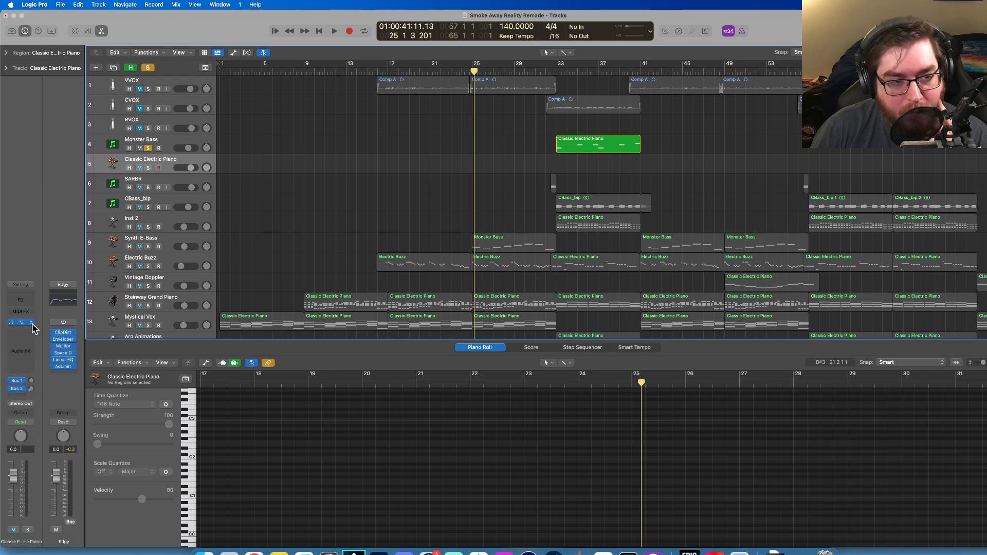
- Replace the new track's instrument with ES2 and change the waveform of oscillator 2
click(31, 324)
mouse_move(76, 376)
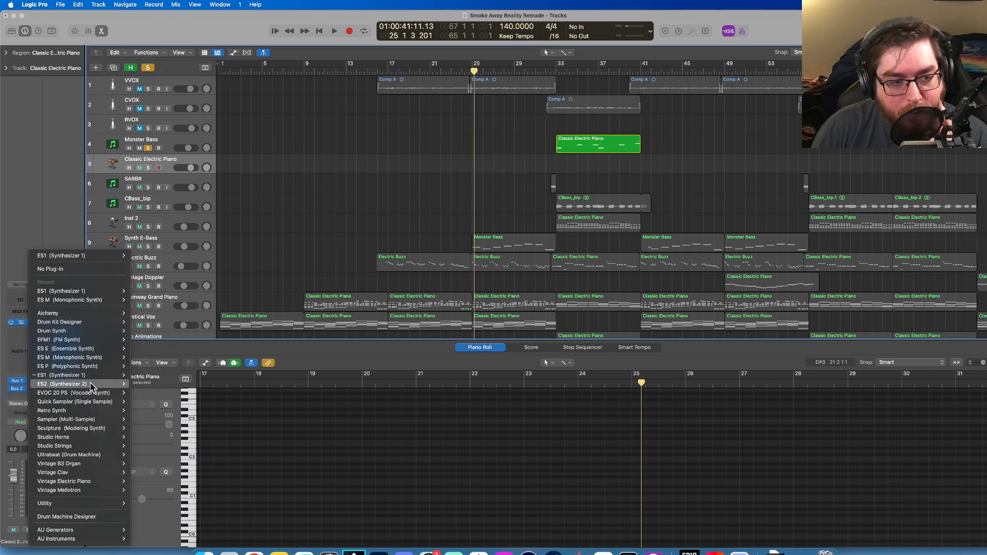
click(139, 385)
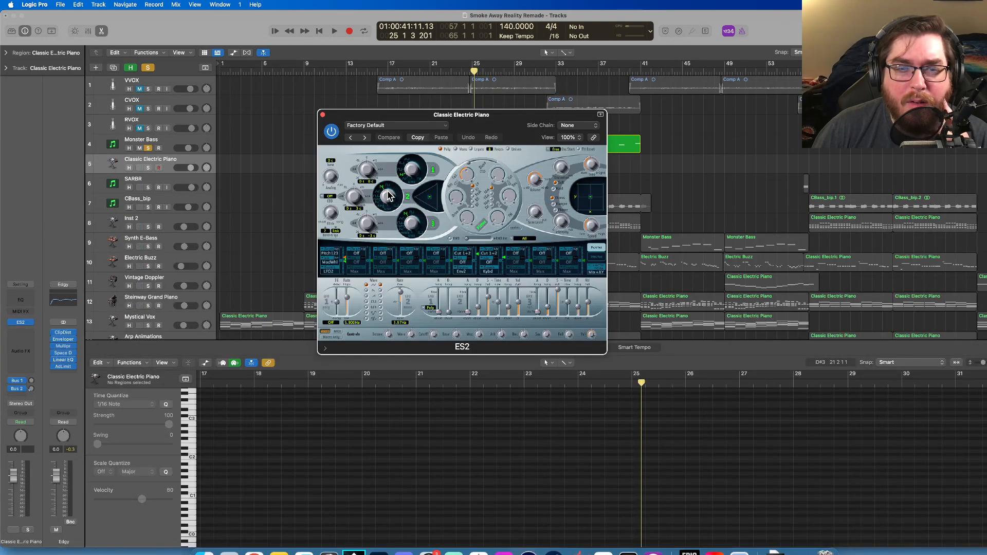
drag(388, 196, 392, 227)
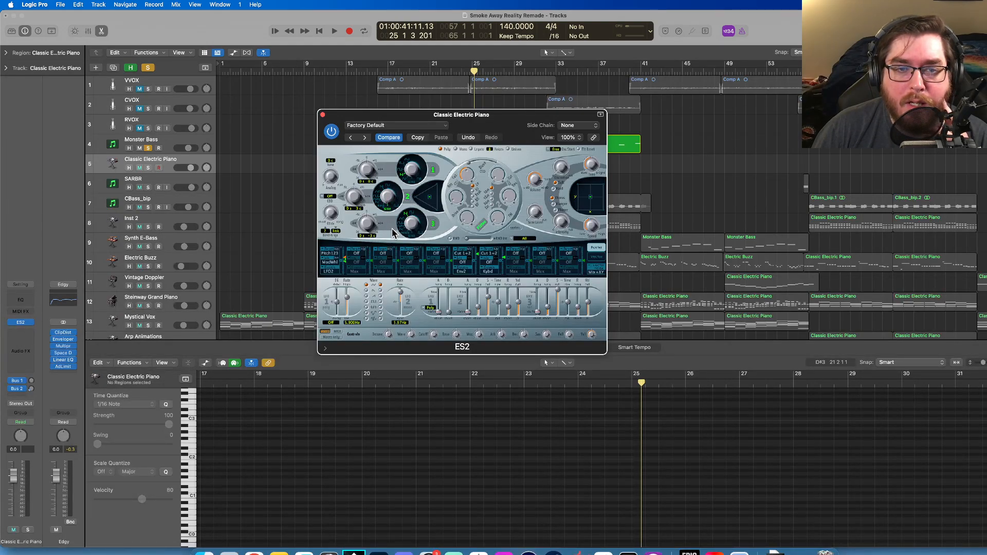
- Turn off ES2's oscillators 1 and 3, and adjust the tuning of oscillator 2
click(434, 170)
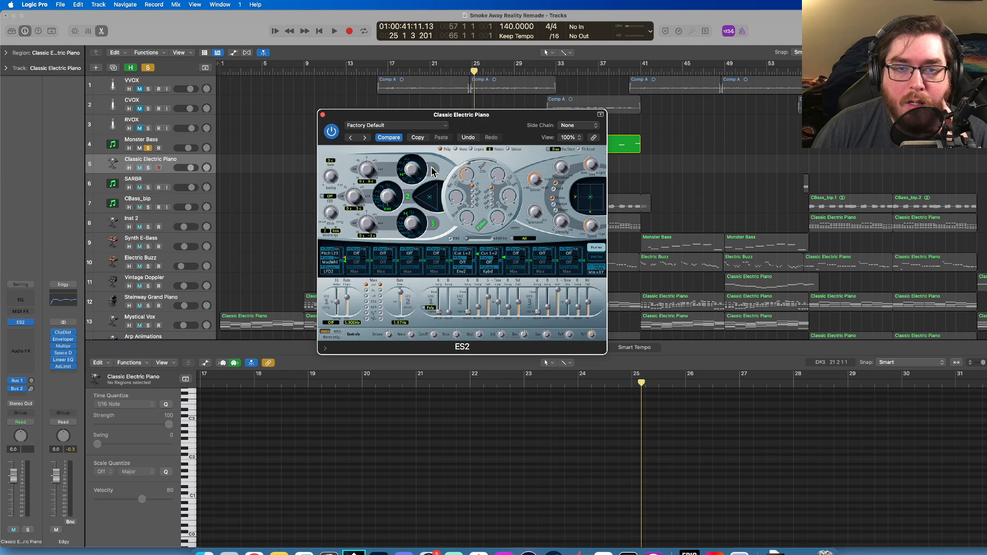
click(434, 224)
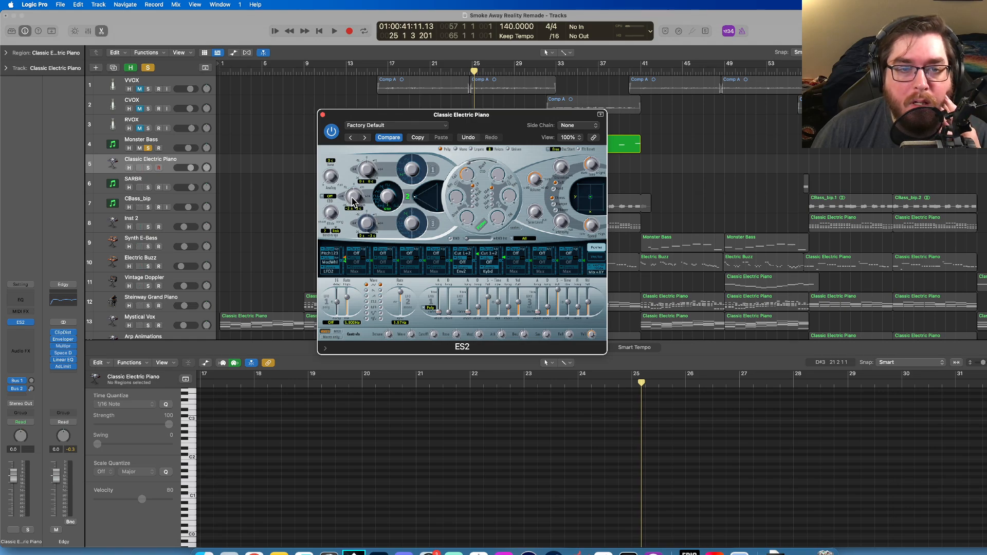
drag(354, 199, 355, 196)
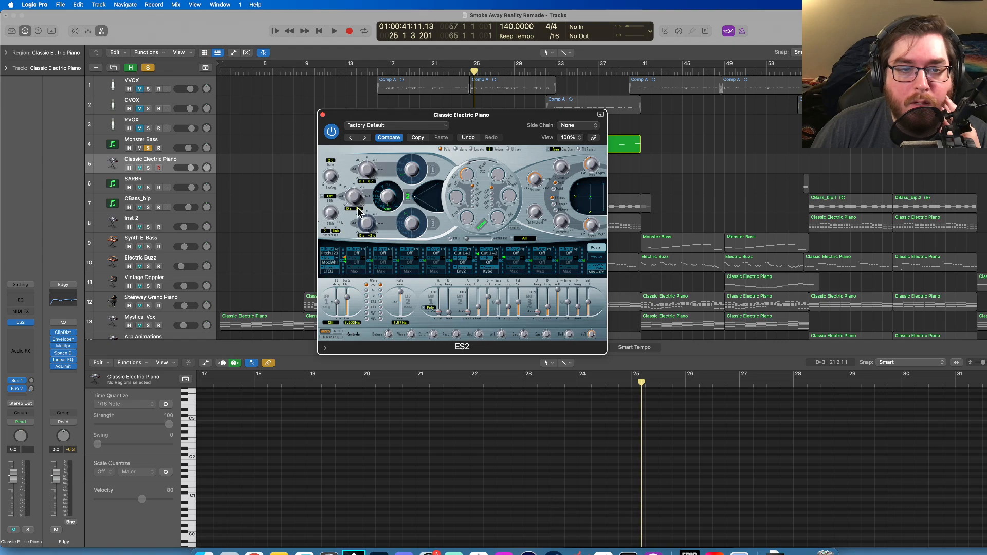
double_click(358, 208)
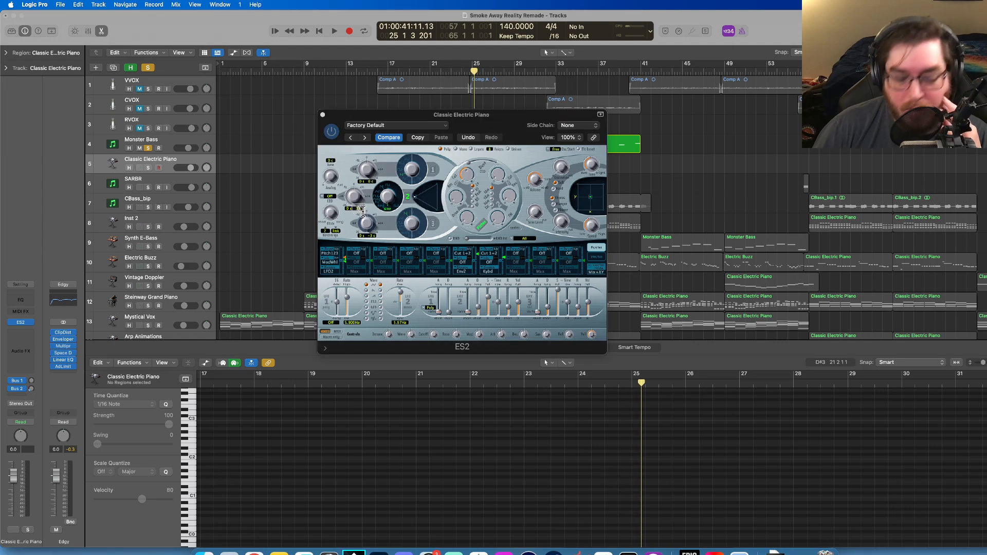
text(1)
key(Return)
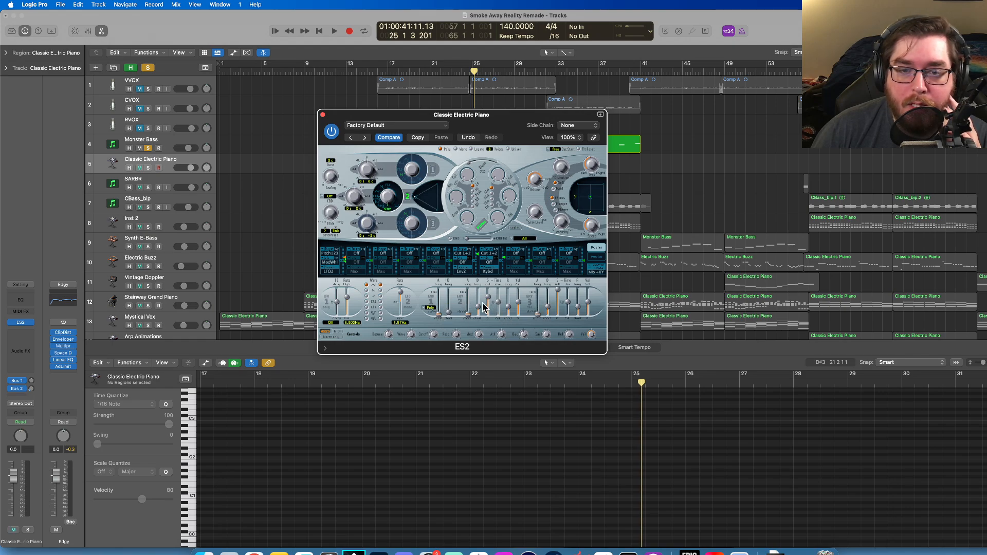
- Adjust ES2's envelope 2 decay and envelope 3 attack and sustain, and set the number of voices to 1
drag(479, 307, 490, 276)
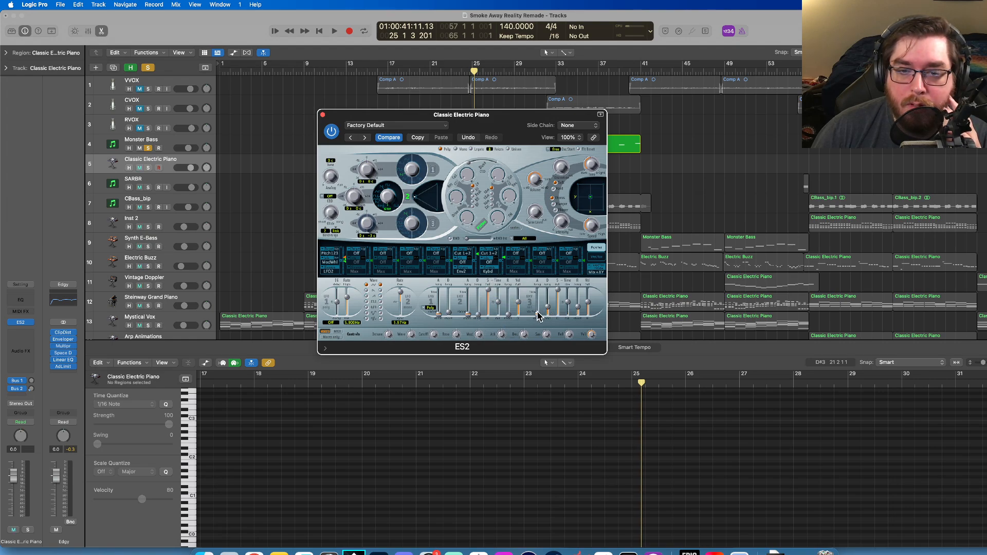
drag(538, 314, 546, 346)
drag(558, 292, 559, 289)
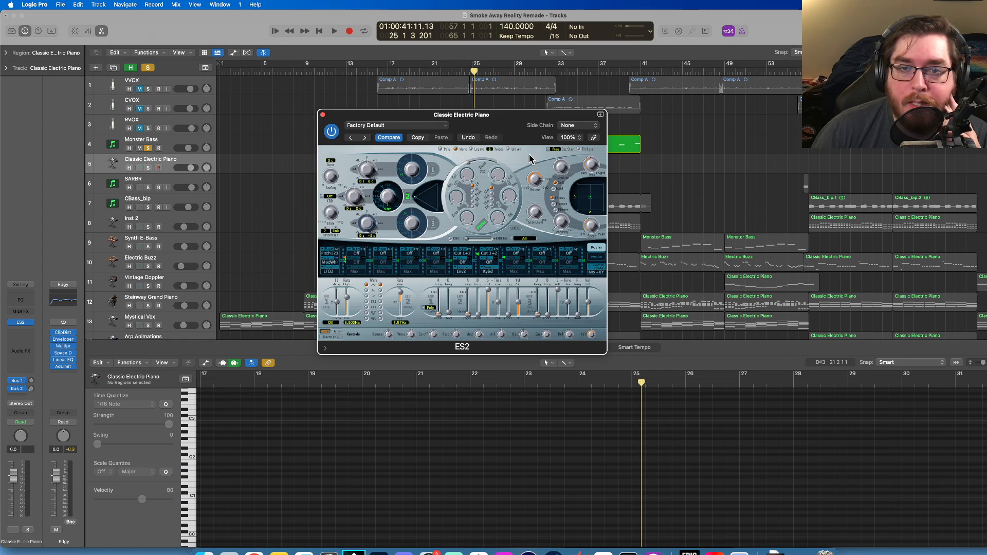
double_click(490, 149)
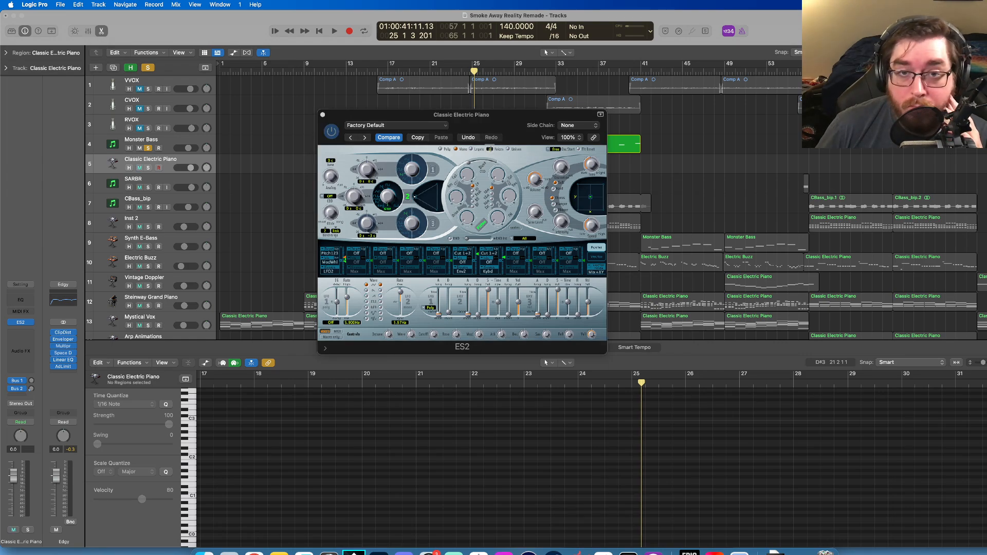
text(1)
key(Return)
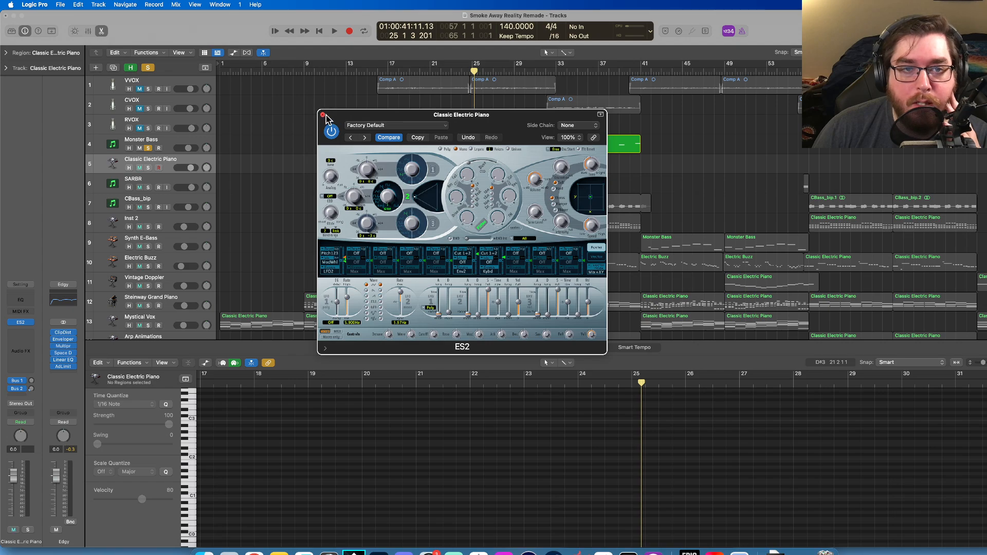
- Create a MIDI region on the Classic Electric Piano track (track 5), extend it to span bars 32 to 42, and solo the track
drag(342, 117, 723, 92)
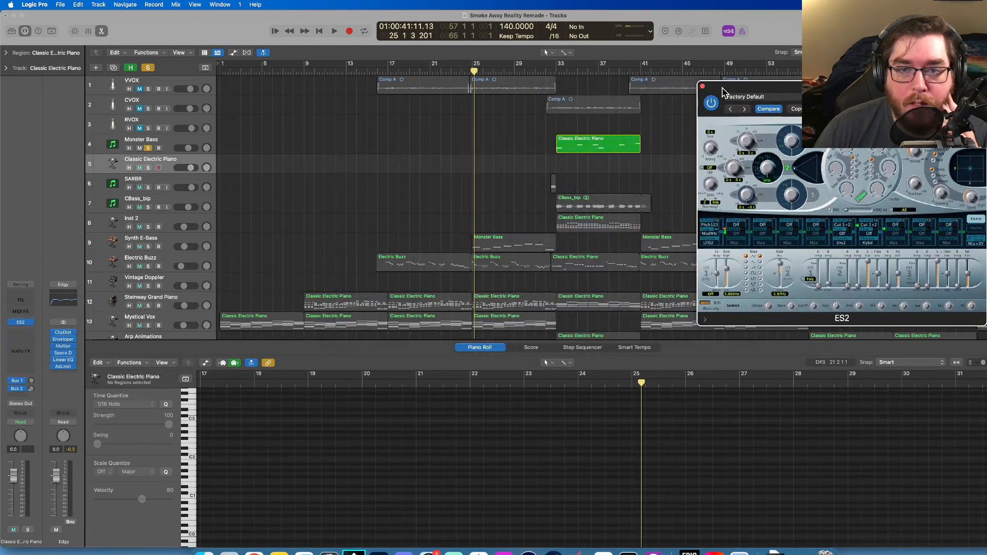
right_click(550, 166)
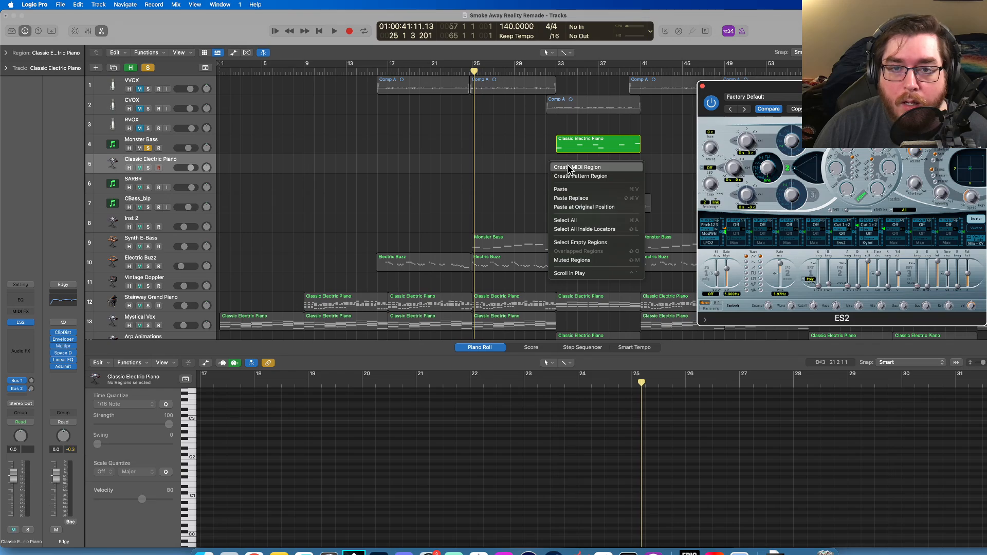
click(568, 168)
drag(553, 165, 650, 165)
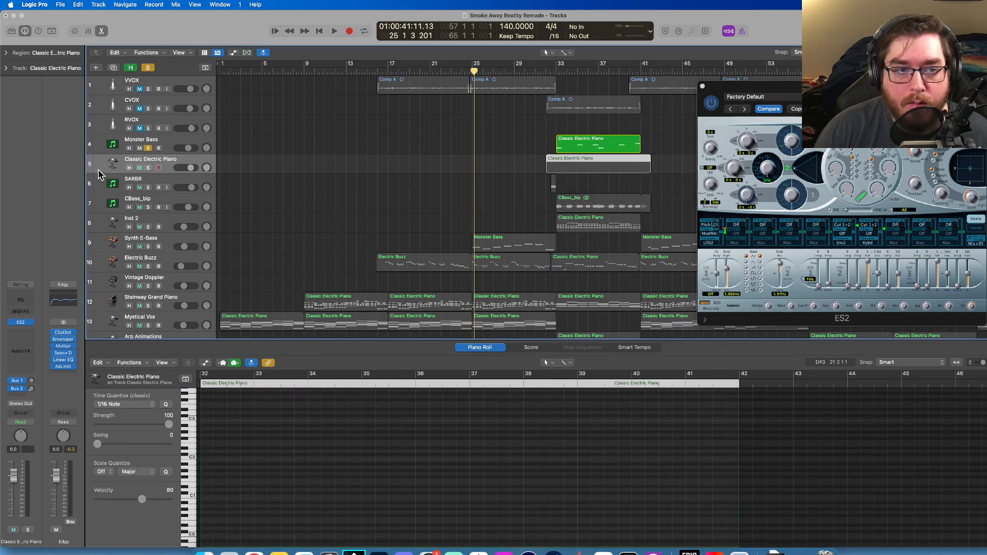
click(148, 168)
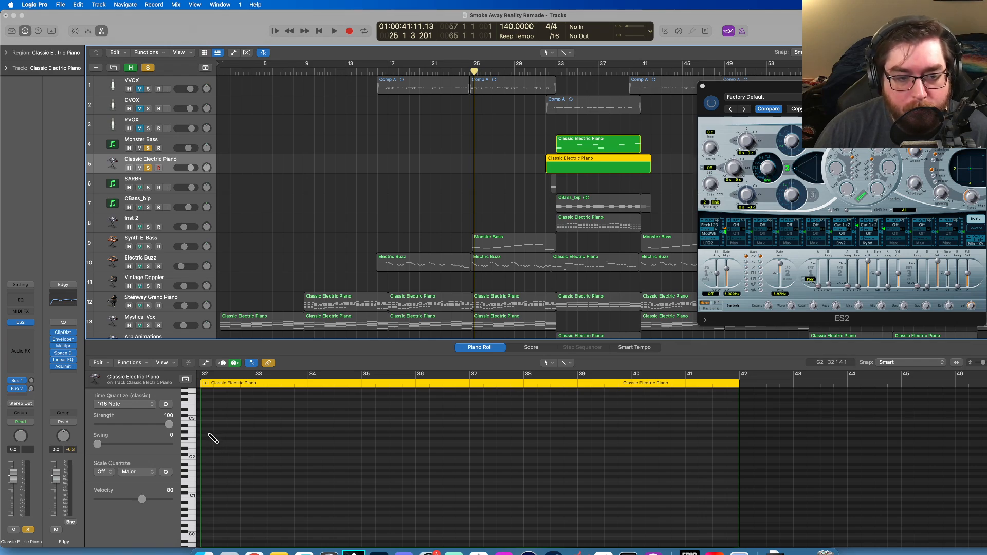
- Add a two-beat D3 note at the start of bar 32 in the new region
click(207, 453)
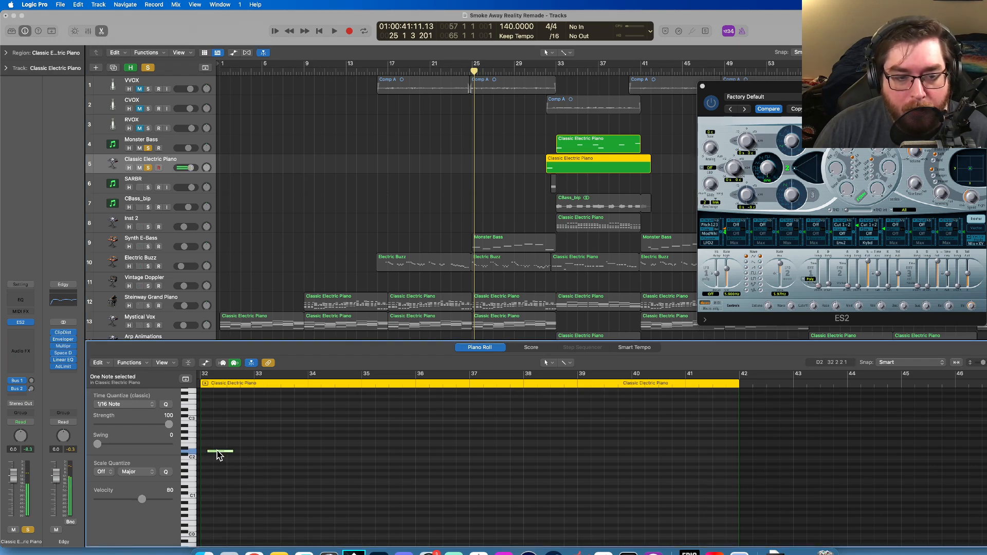
drag(218, 455, 215, 415)
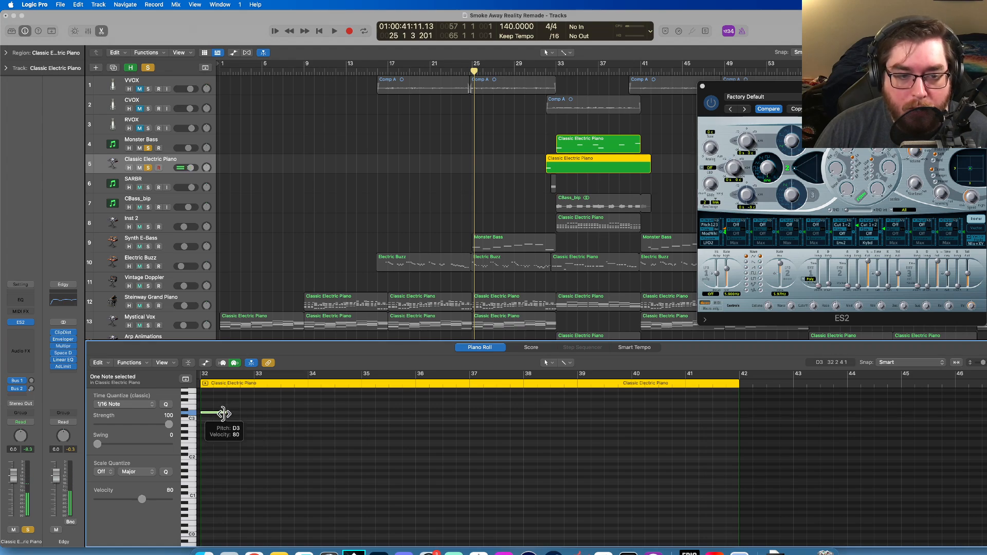
click(212, 417)
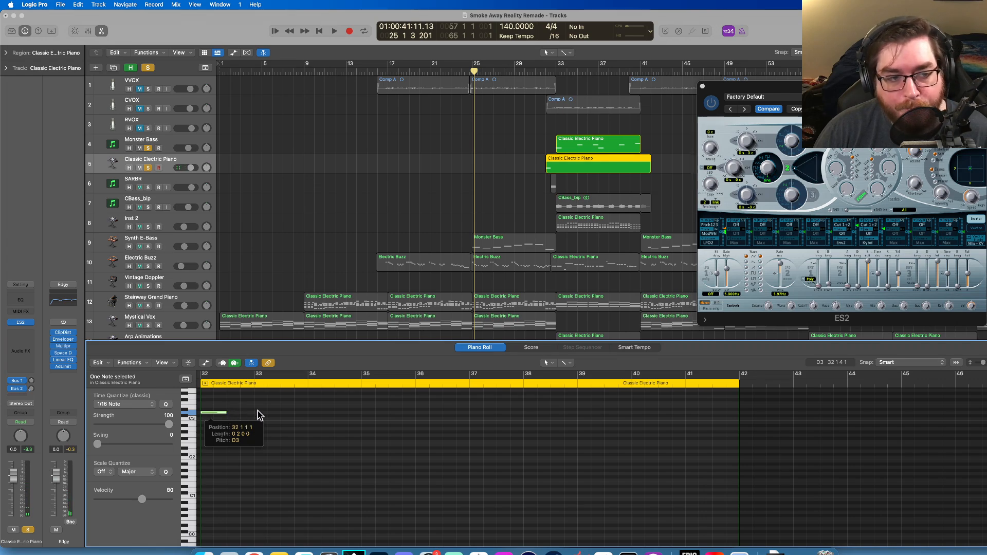
click(238, 412)
- Extend the start of the Monster Bass track's region back to bar 32
scroll(240, 426, up, 3)
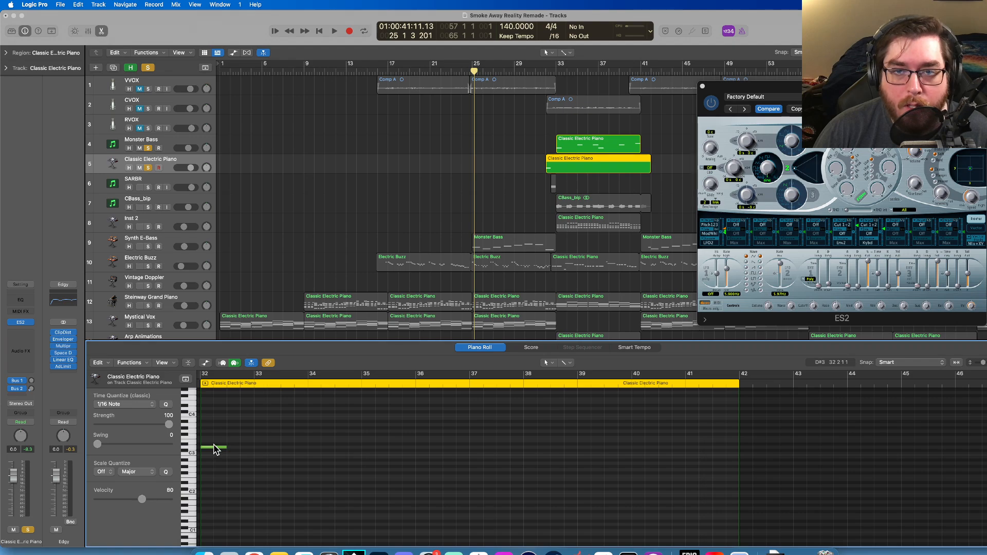
click(555, 149)
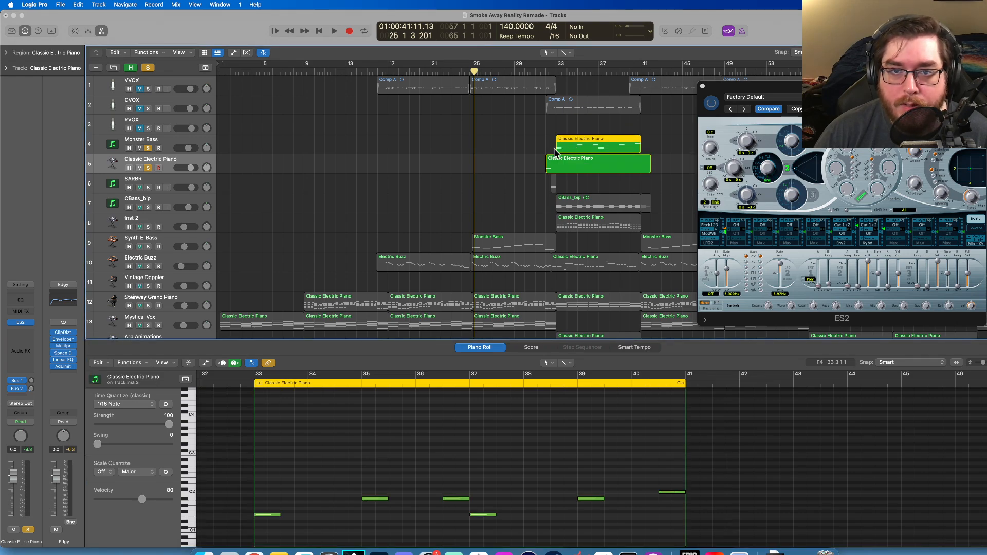
drag(557, 148, 548, 148)
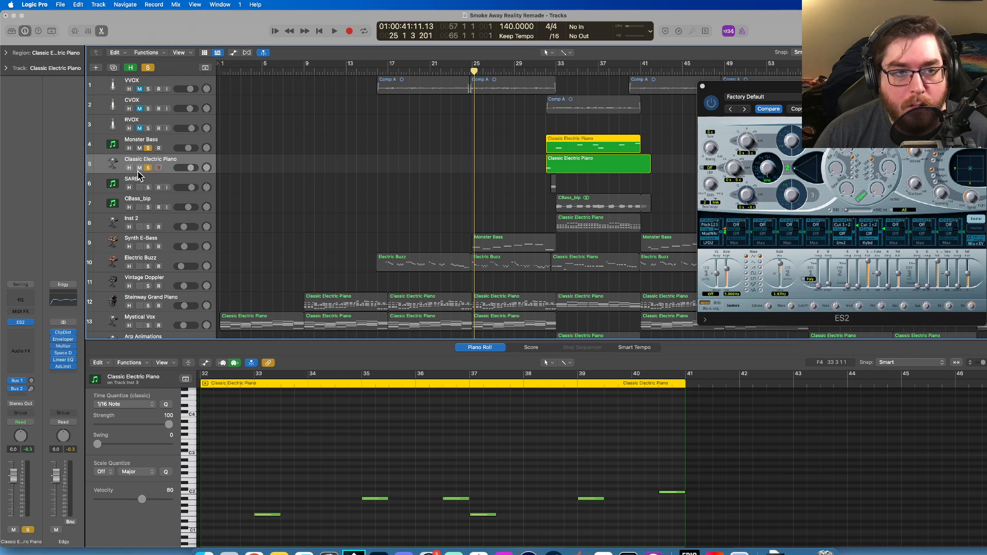
- Solo SARBR and CBass_bip in place of Monster Bass and Classic Electric Piano, and listen from bar 32
click(148, 187)
click(148, 207)
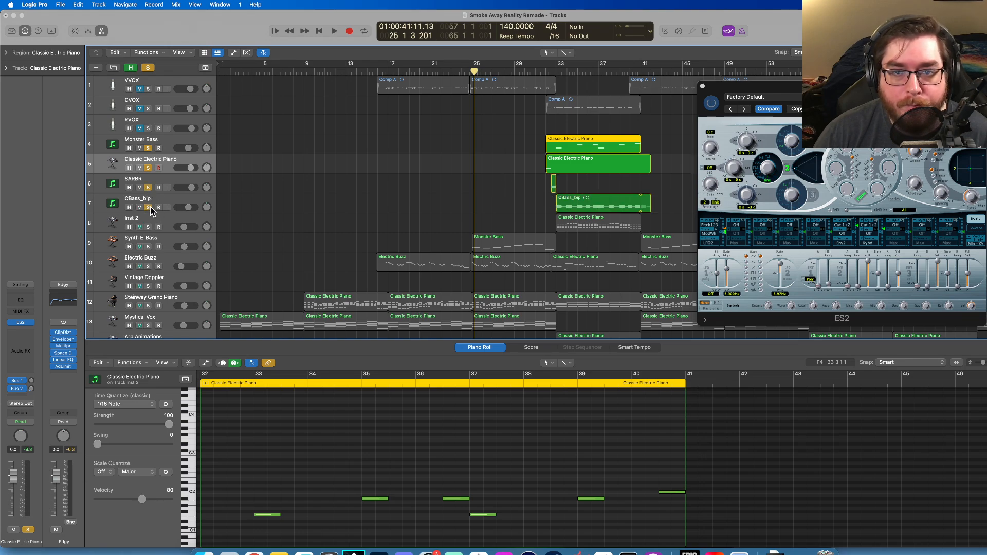
click(149, 168)
click(149, 148)
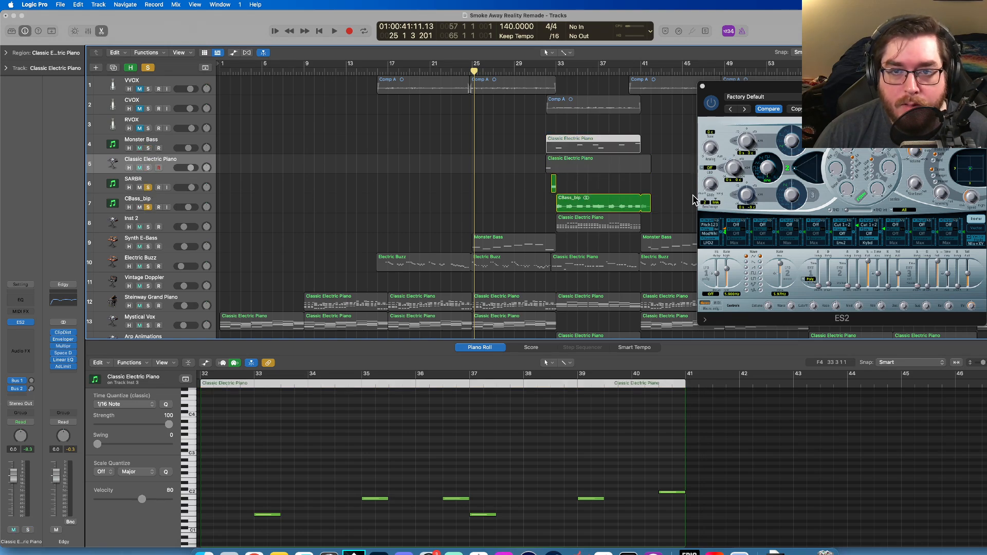
click(549, 70)
key(space)
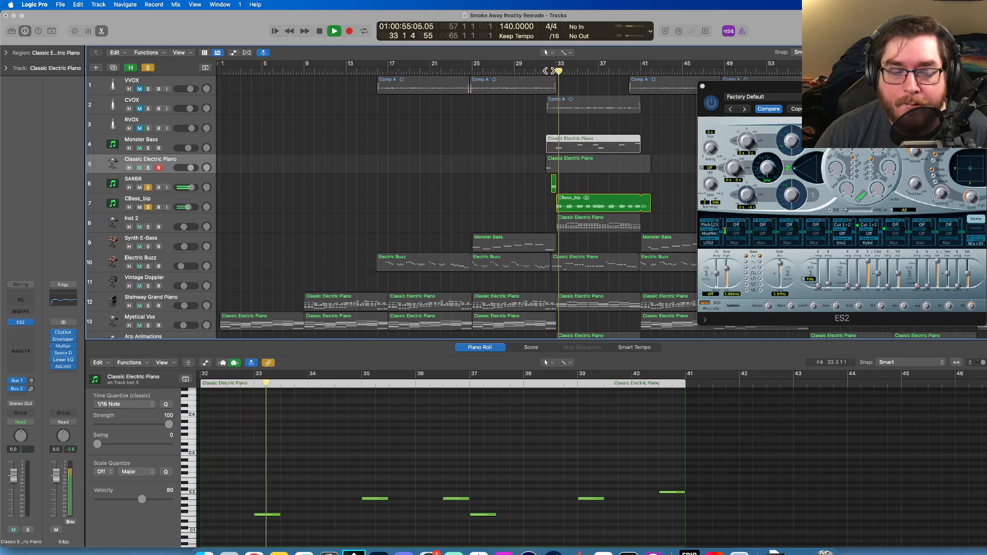
key(space)
- Solo only Monster Bass and add a two-beat C2 note at beat 3 of bar 32 in its region
click(149, 207)
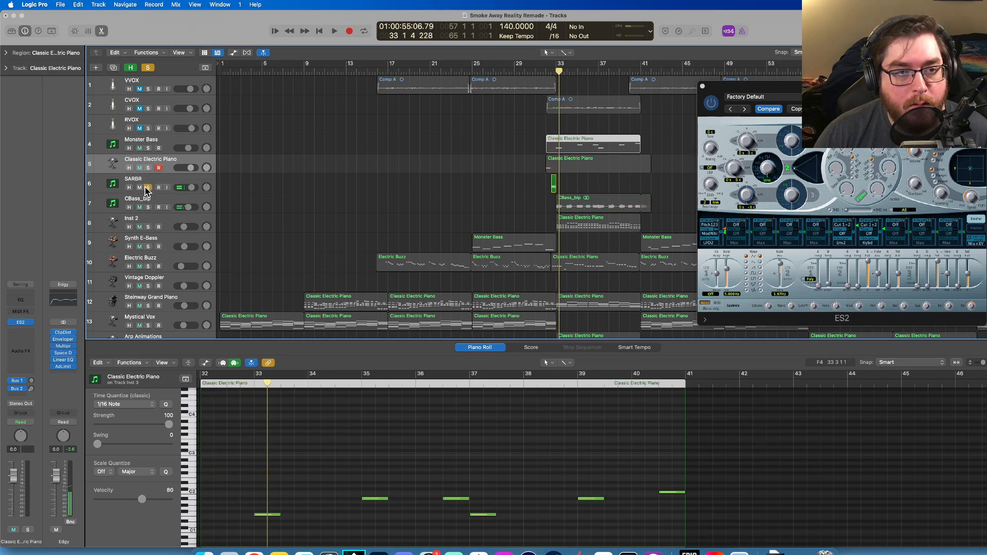
click(147, 188)
click(149, 148)
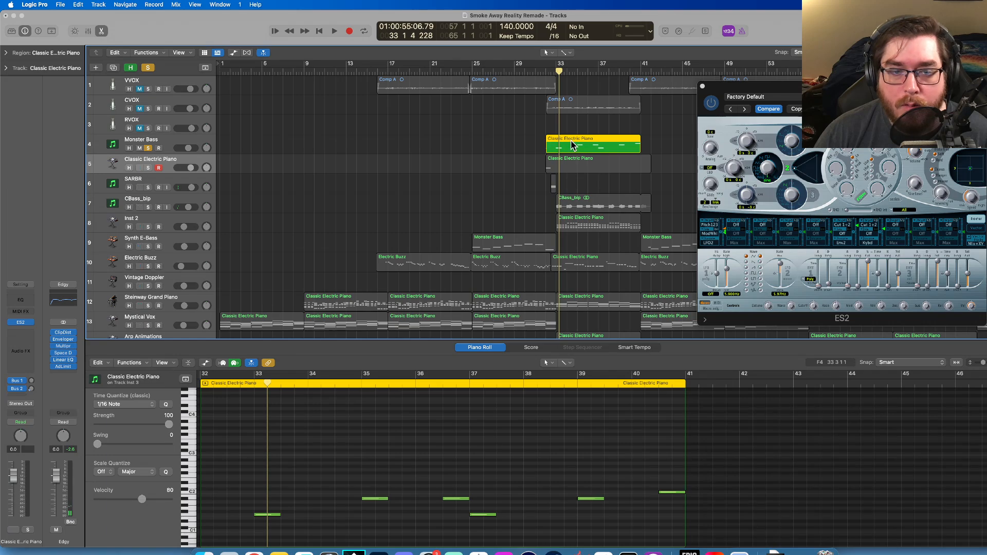
scroll(295, 466, down, 3)
click(270, 468)
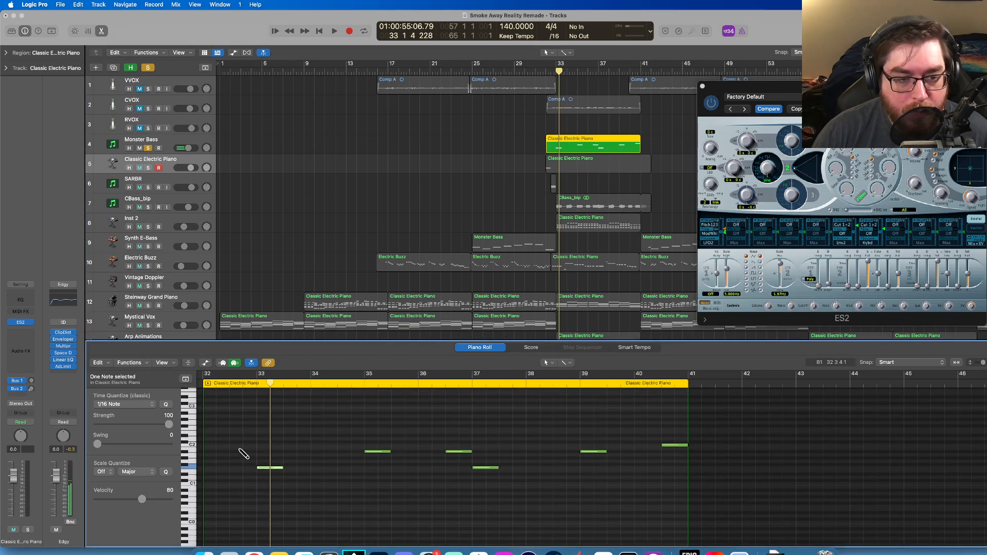
click(231, 445)
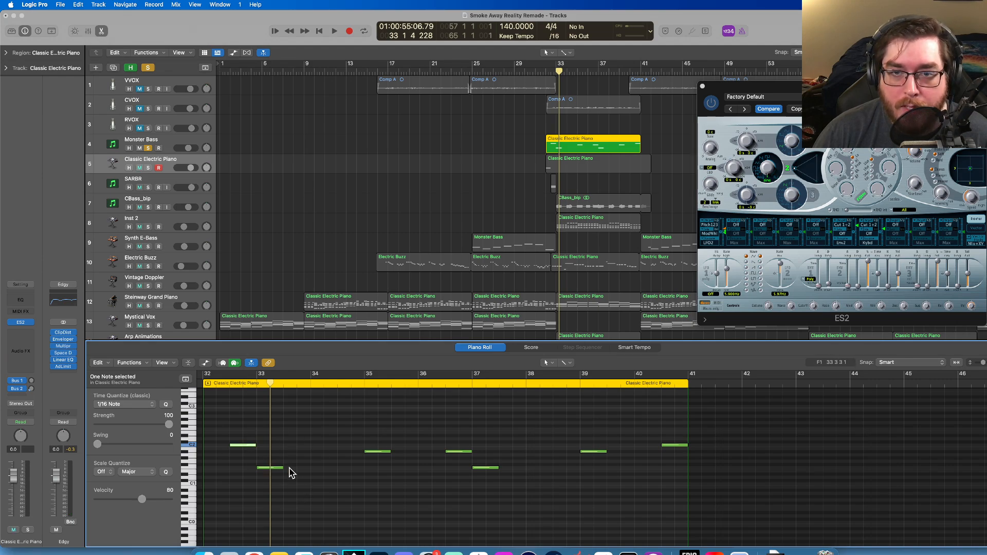
- Add an F1 note at the start of bar 34 and an A#1 note leading from bar 35 into bar 36
click(272, 467)
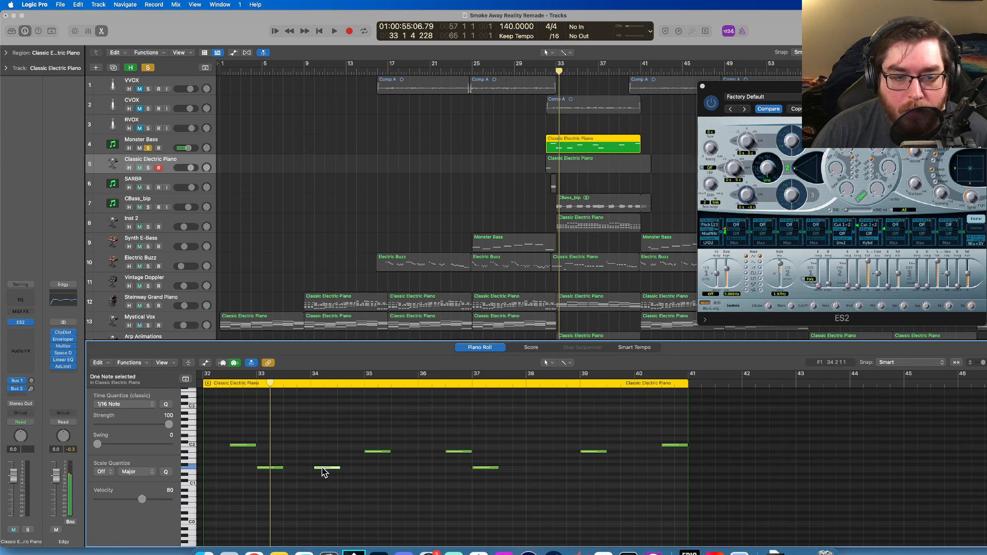
drag(322, 473, 319, 472)
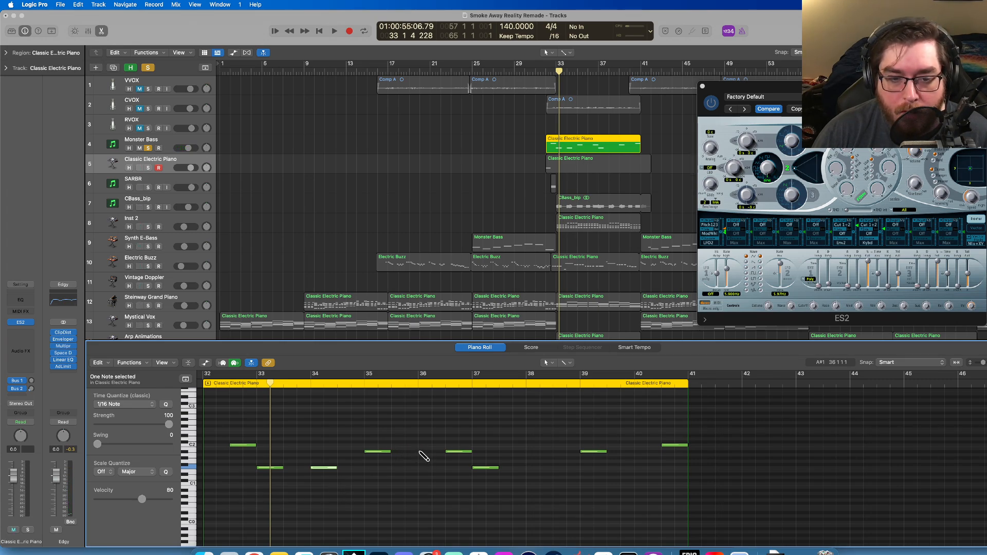
mouse_move(410, 452)
mouse_down()
mouse_move(427, 452)
mouse_move(410, 456)
mouse_up()
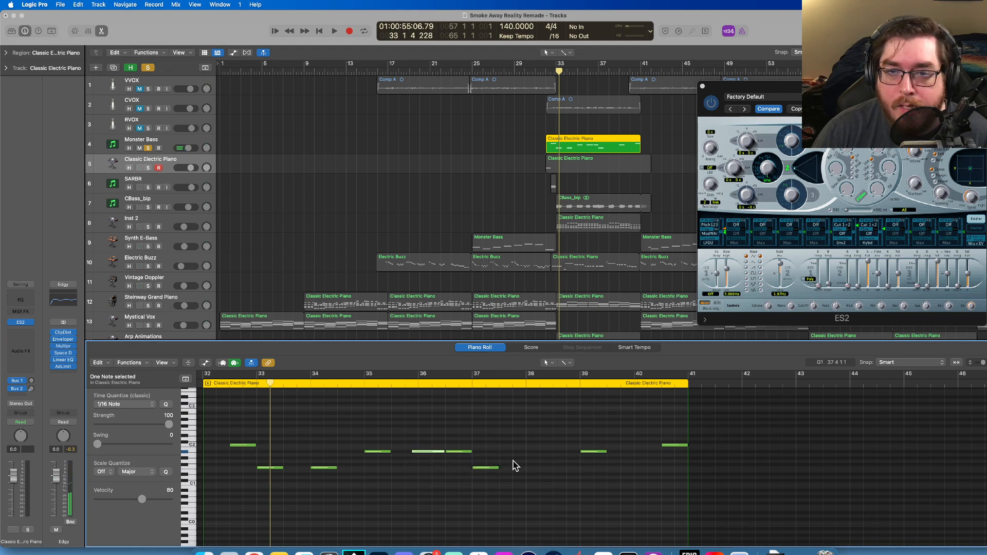
- Add an F1 note at the start of bar 38 and an A#1 note leading from bar 39 into bar 40
click(492, 468)
click(536, 469)
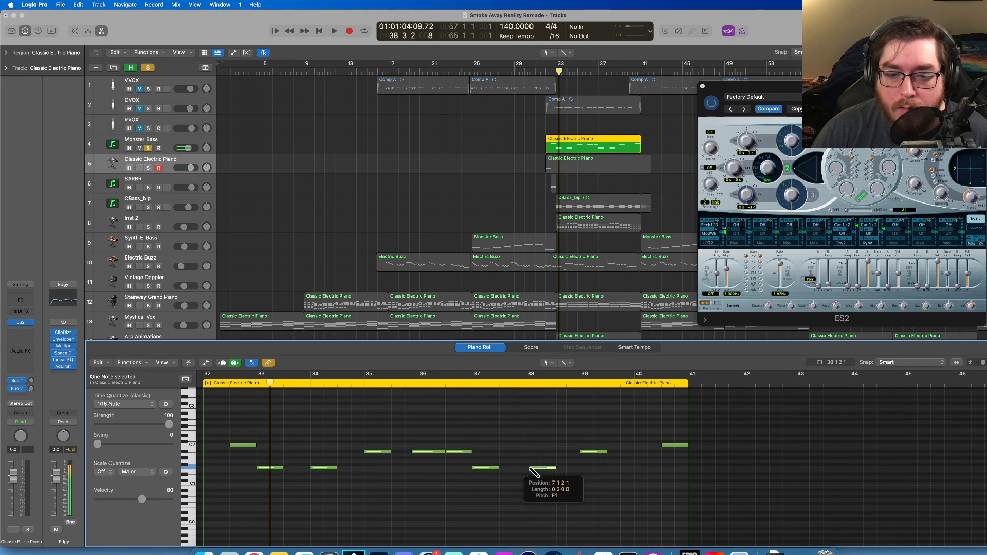
drag(541, 472, 537, 472)
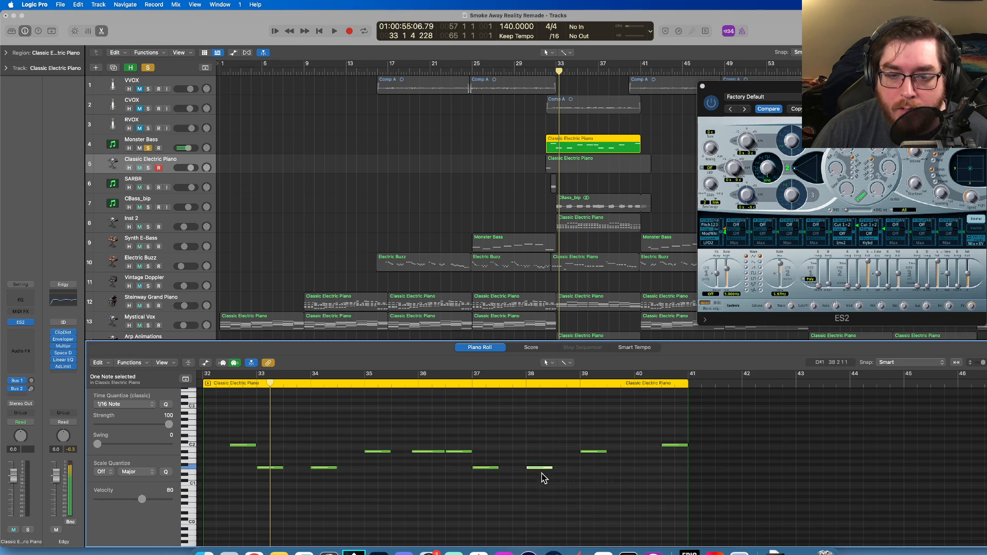
click(636, 452)
drag(636, 453, 627, 457)
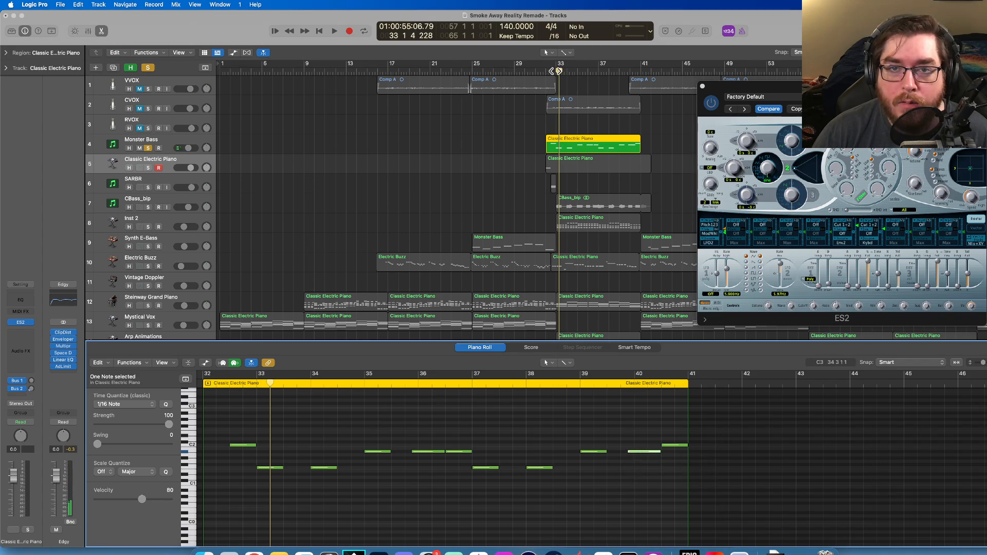
- Play the Monster Bass line from bar 32 and extend the two added A#1 notes to start at beat 4 of bars 35 and 39
click(556, 71)
key(space)
click(549, 71)
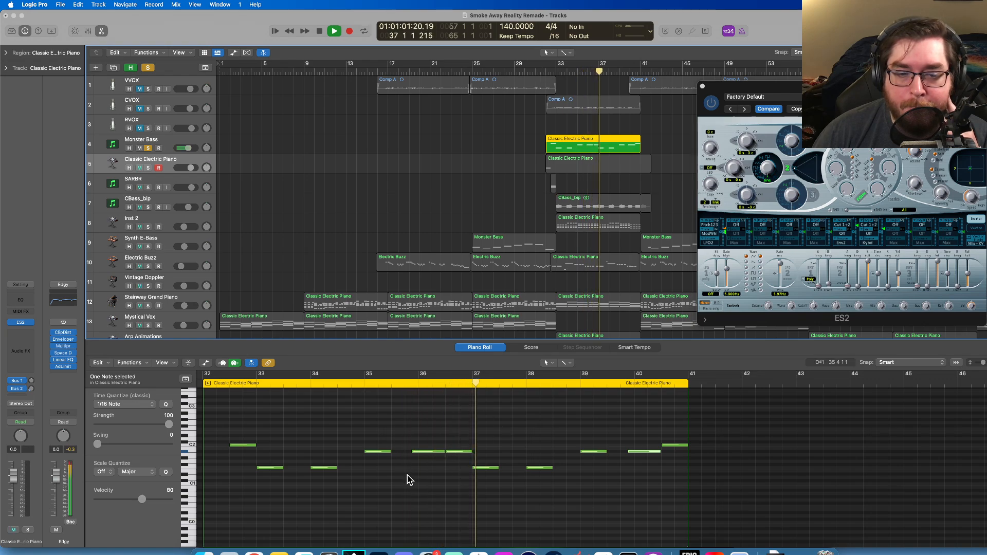
drag(412, 452, 406, 451)
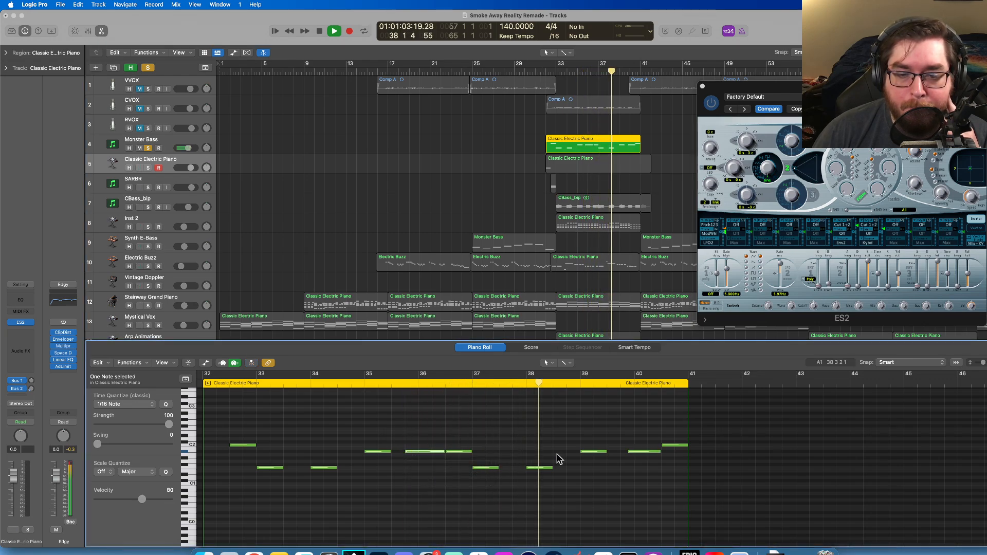
drag(629, 452, 623, 453)
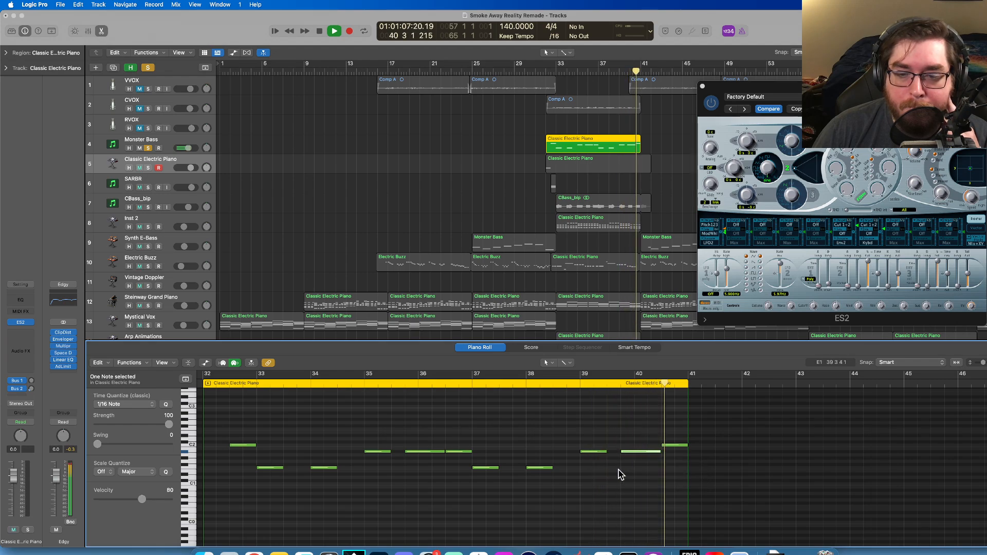
click(318, 31)
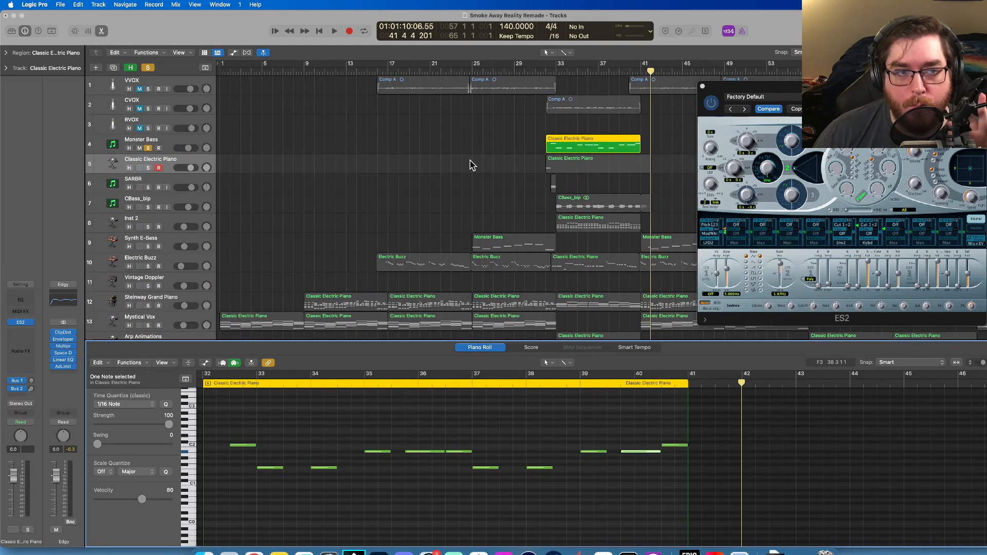
- Solo the Classic Electric Piano track alongside Monster Bass and move its D3 note to beat 3 of bar 32
click(149, 168)
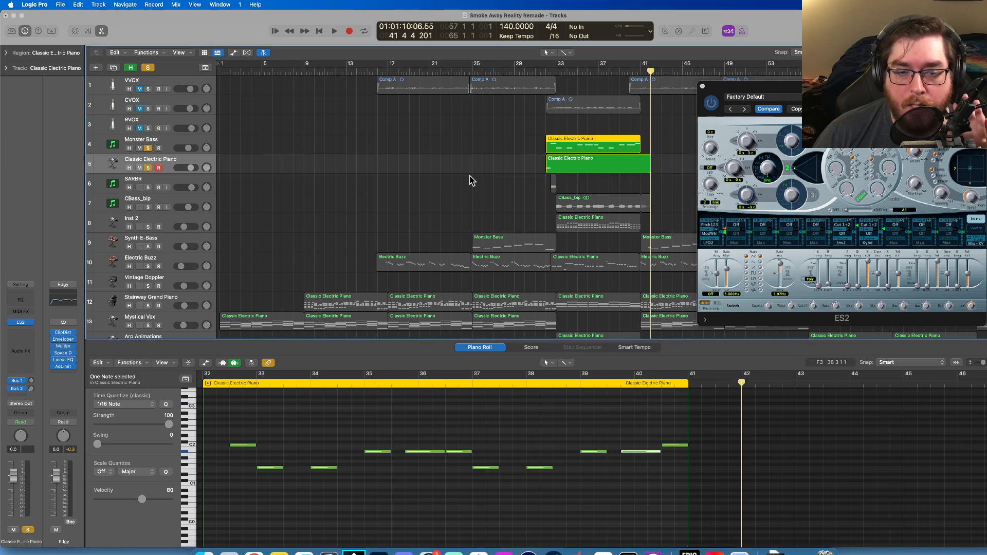
scroll(232, 448, left, 1)
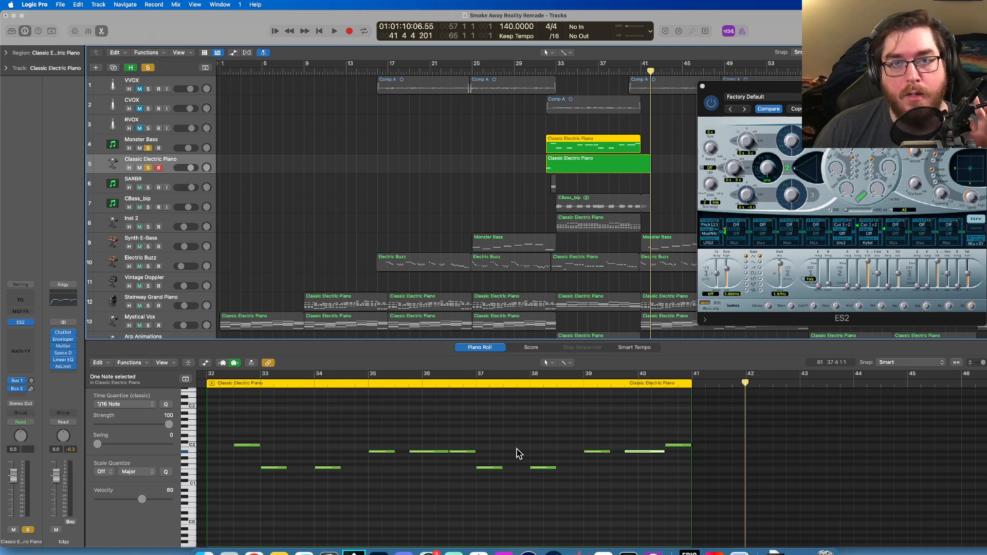
click(568, 171)
scroll(293, 440, up, 3)
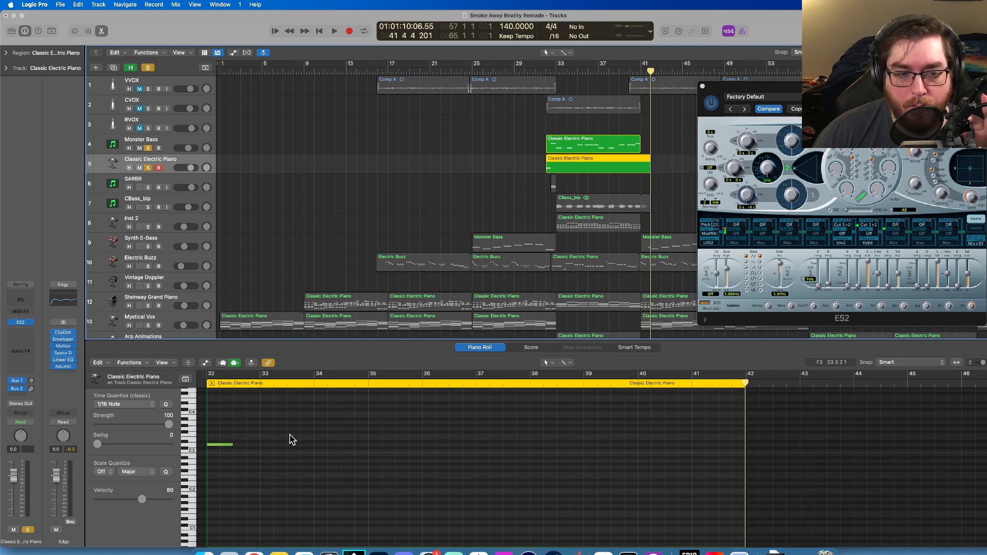
click(224, 448)
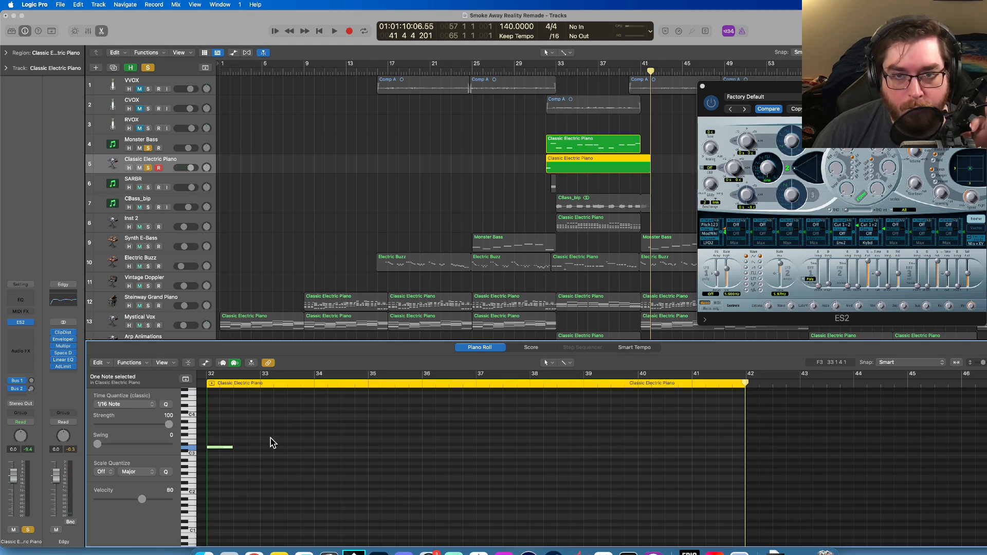
drag(219, 452, 246, 452)
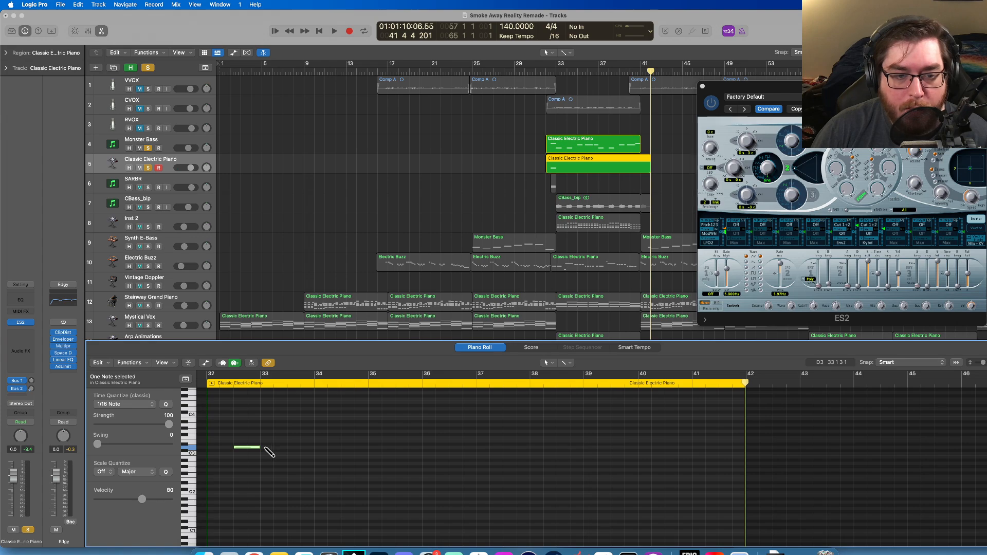
- Add a second two-beat D3 note at the start of bar 33 and play both soloed tracks from bar 32
drag(272, 452, 274, 455)
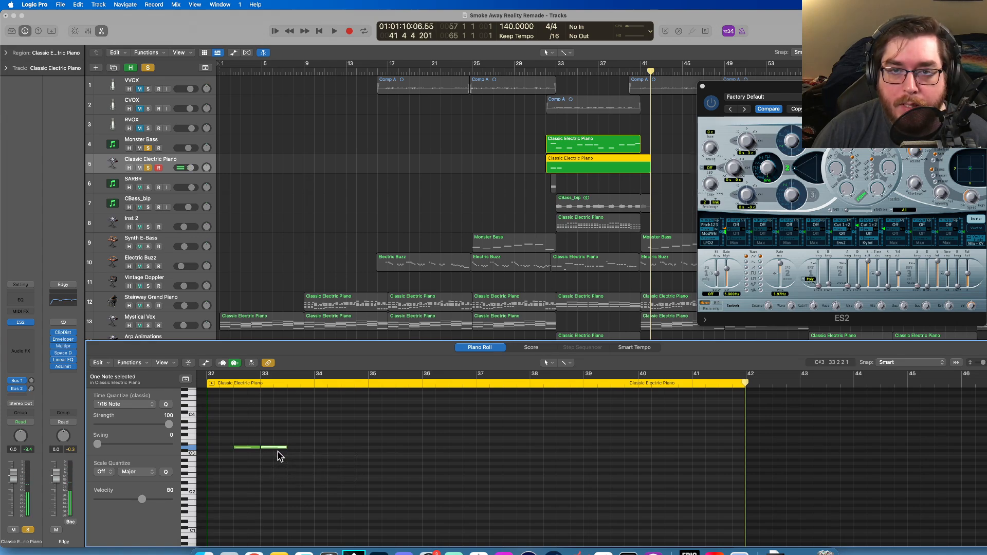
click(549, 72)
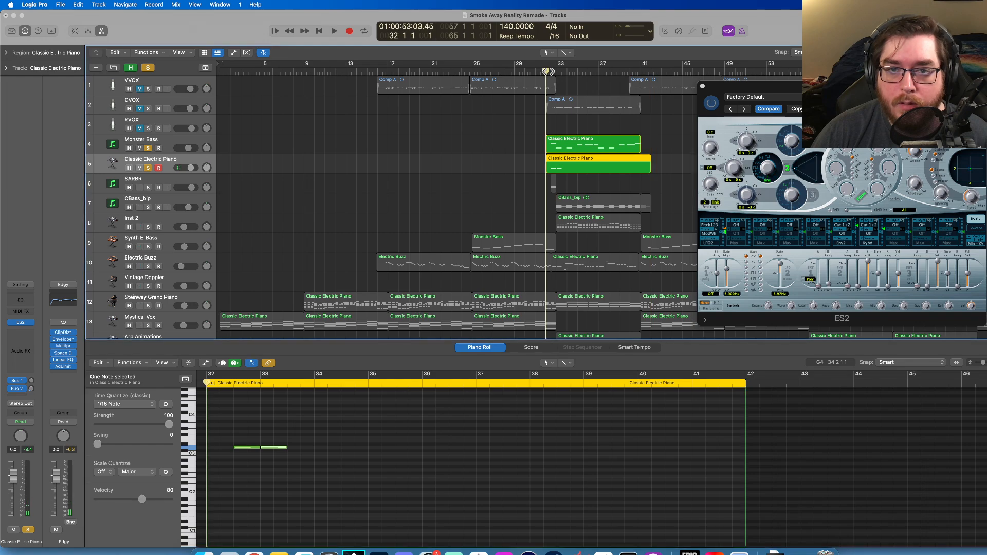
key(space)
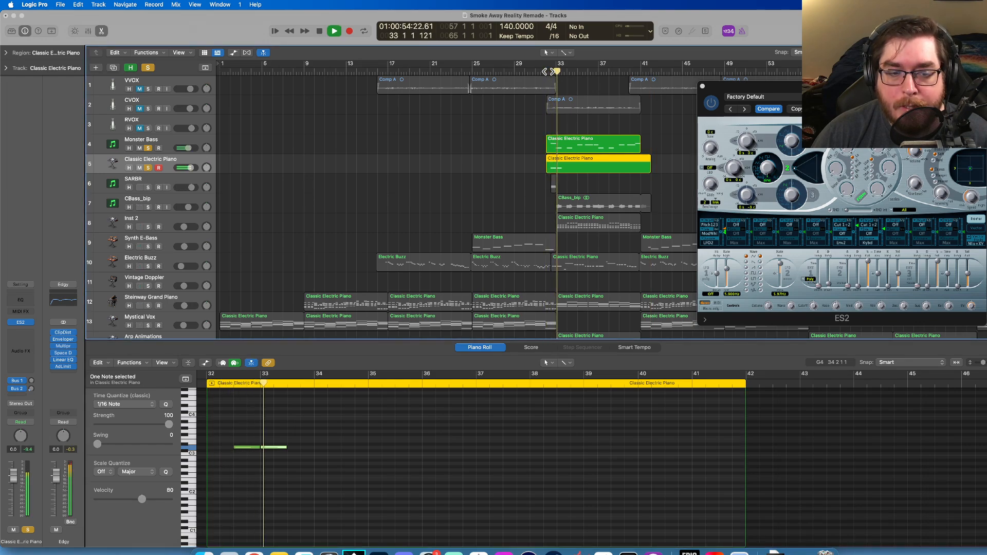
- Add a two-beat D3 note at beat 2 of bar 34 and an eighth-note D3 at the start of that bar
key(space)
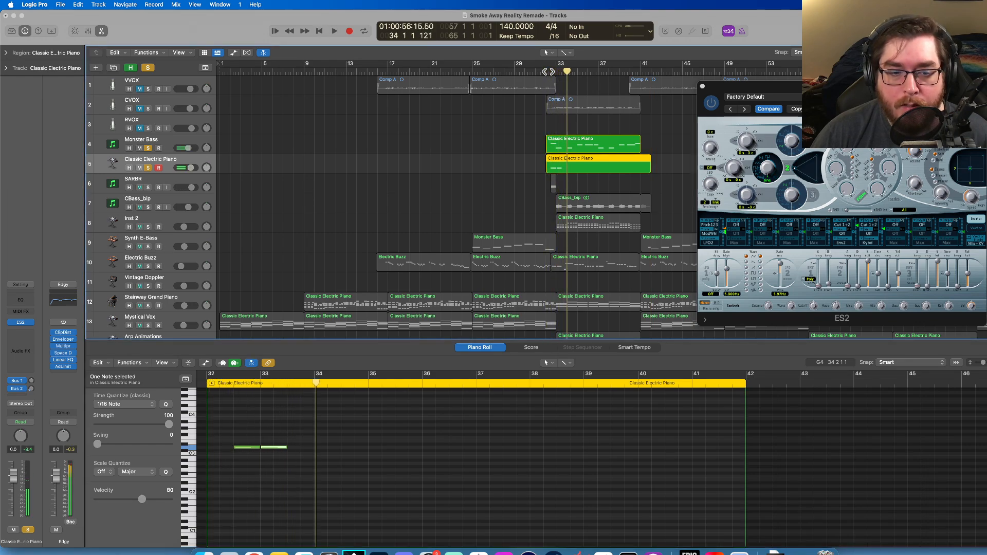
click(318, 448)
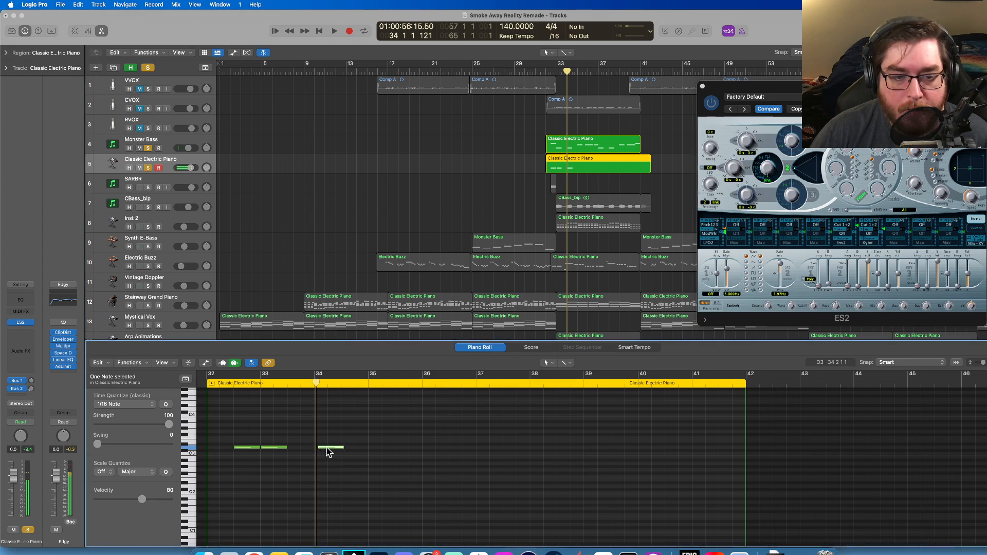
drag(327, 451, 325, 453)
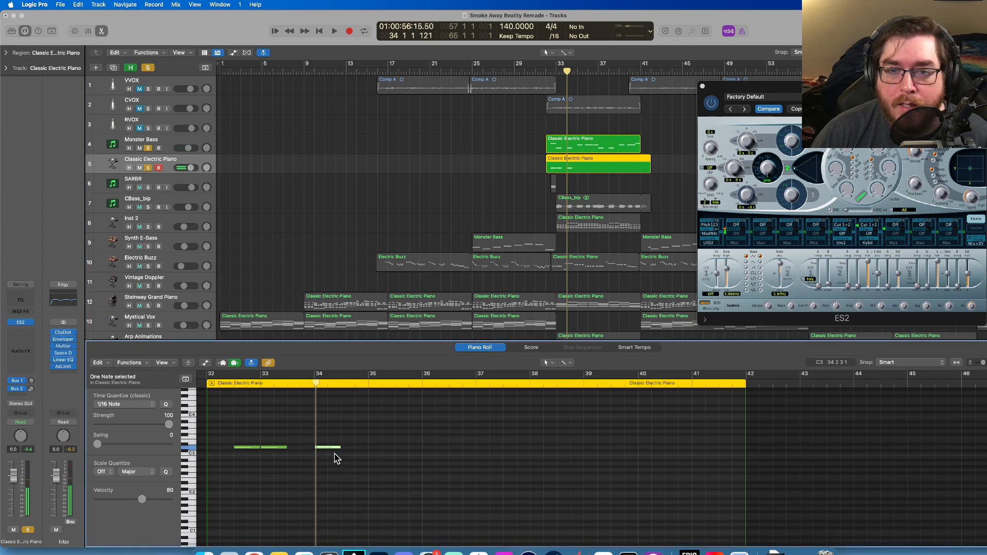
drag(326, 449, 338, 451)
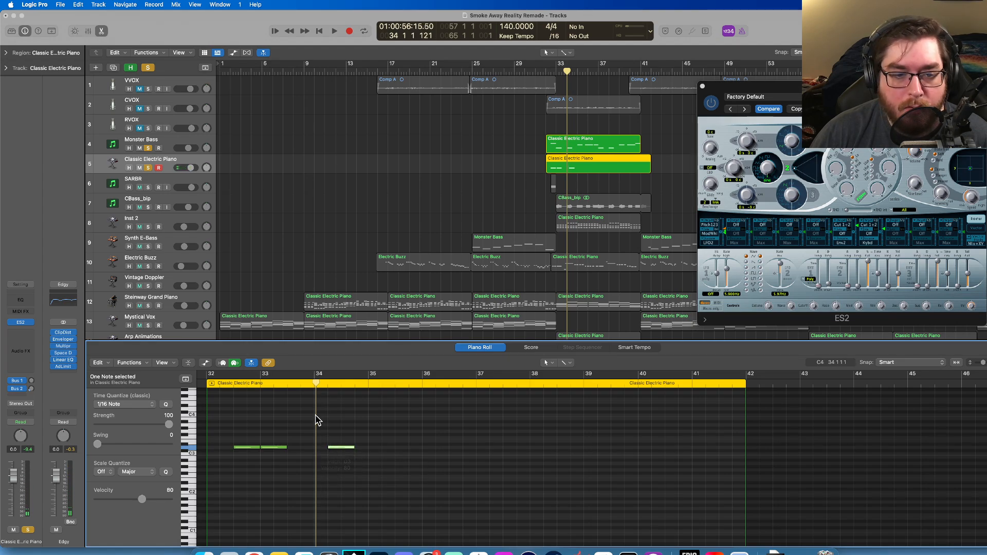
super+click(319, 448)
drag(344, 448, 318, 452)
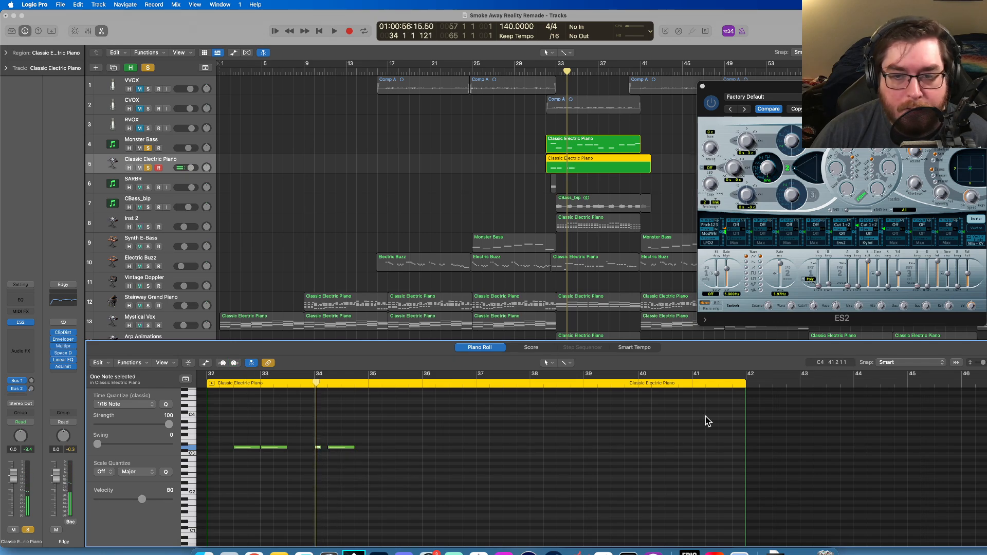
- Play the two soloed tracks from bar 32 to check the added bar 34 notes
drag(983, 362, 986, 363)
scroll(421, 442, up, 3)
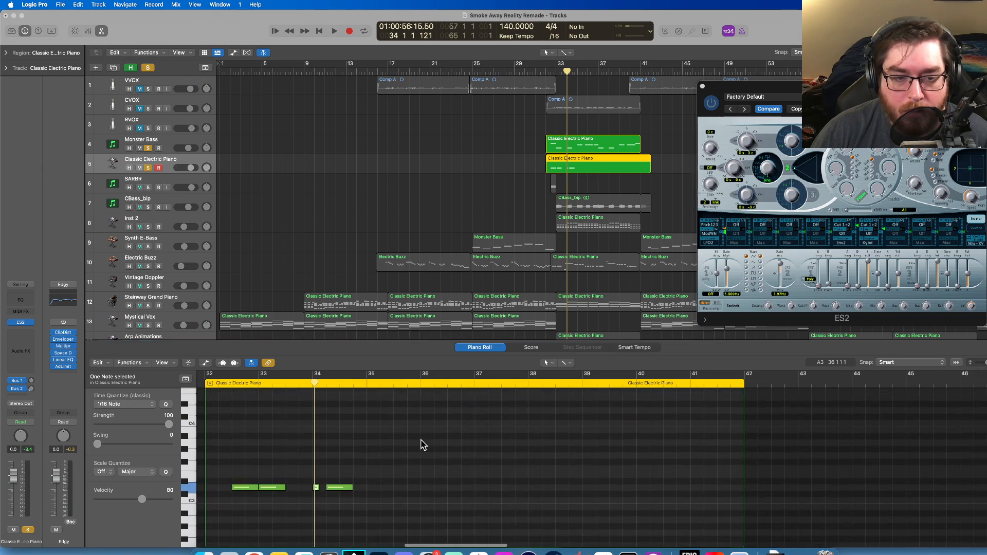
scroll(426, 442, left, 2)
drag(985, 363, 986, 363)
scroll(507, 455, down, 2)
scroll(507, 452, left, 3)
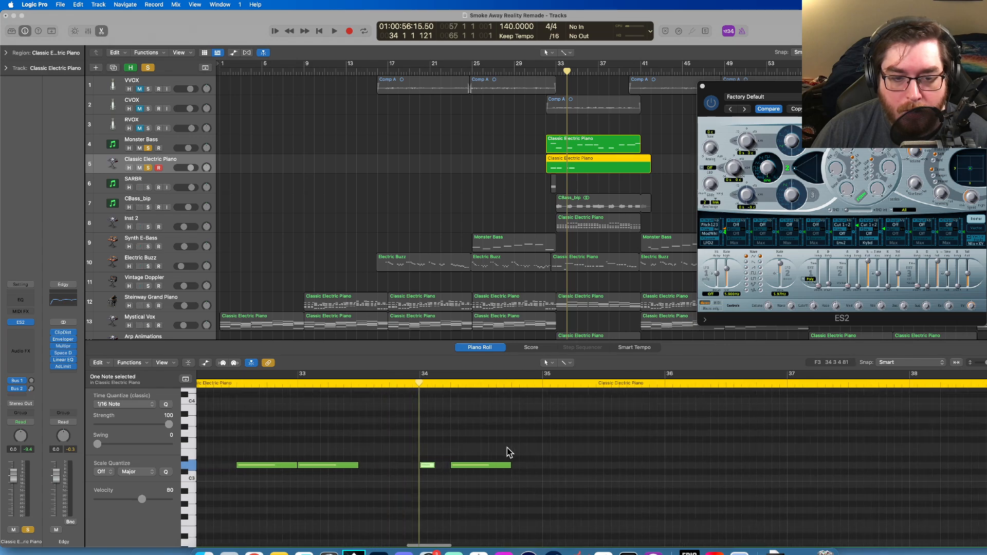
click(230, 387)
key(space)
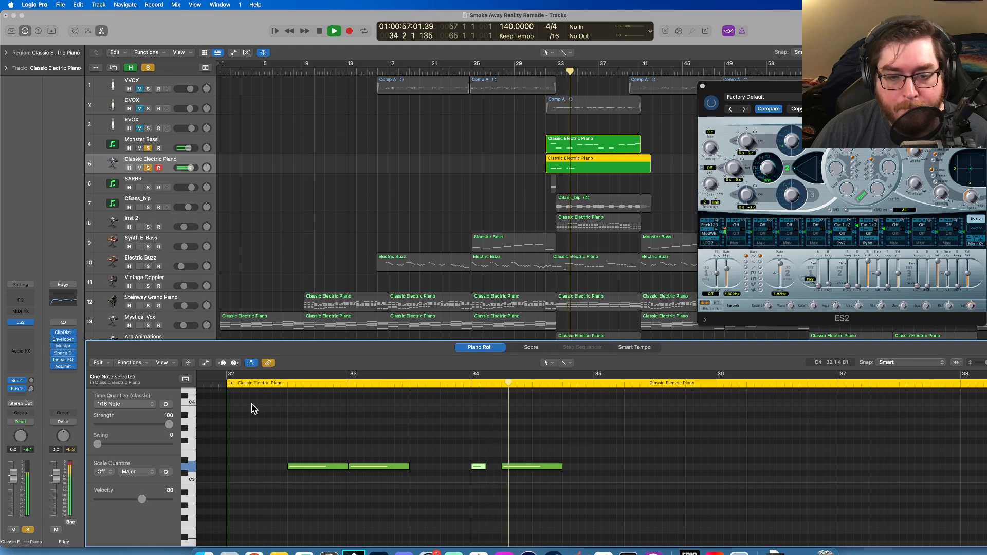
key(space)
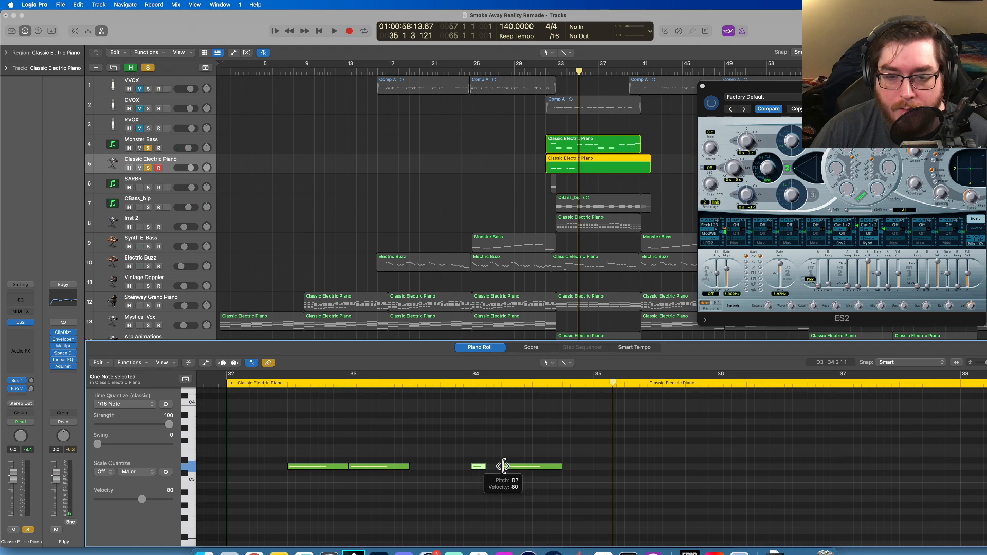
- Move the two-beat D3 note to beat 3 of bar 34 and fill the gap before it with three more eighth-note D3s
drag(520, 466, 552, 468)
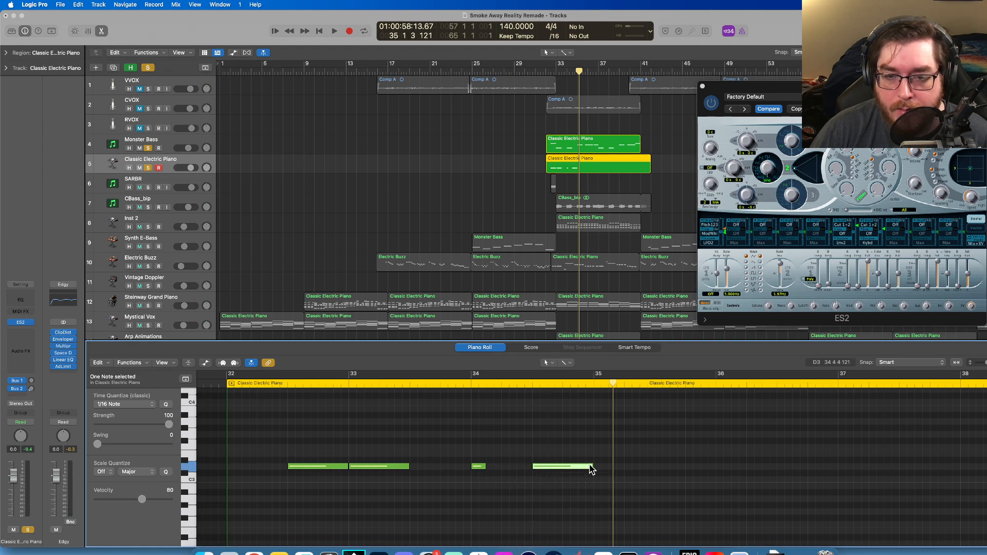
click(490, 467)
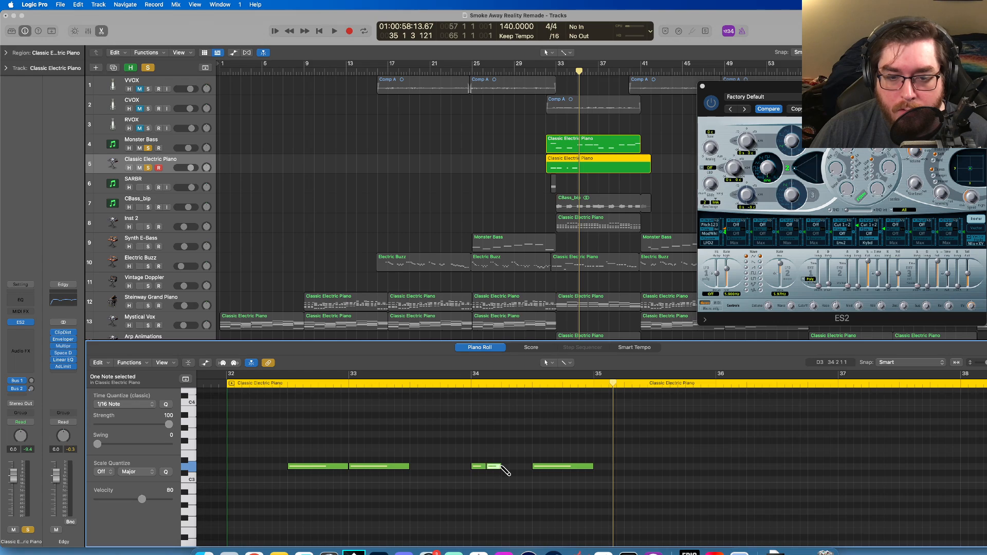
click(505, 467)
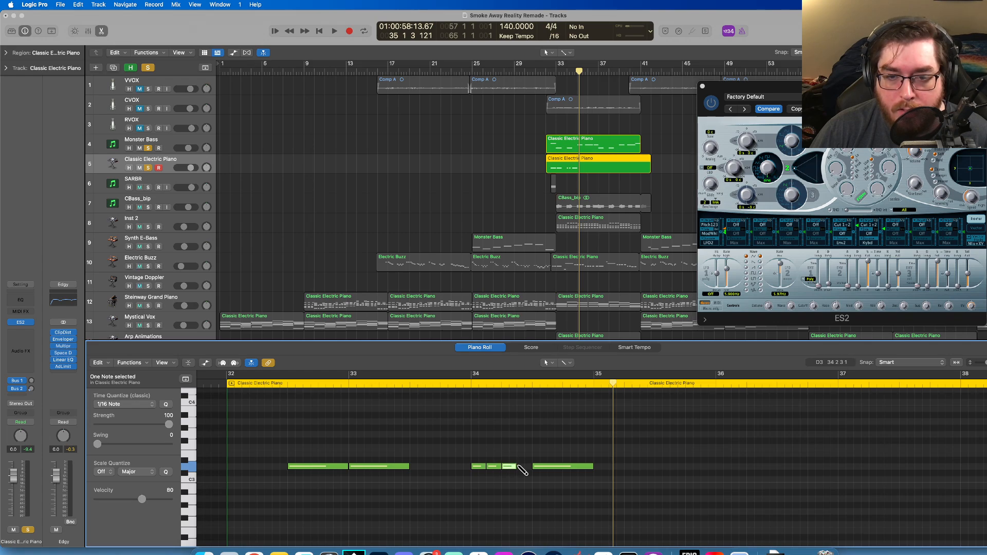
click(520, 467)
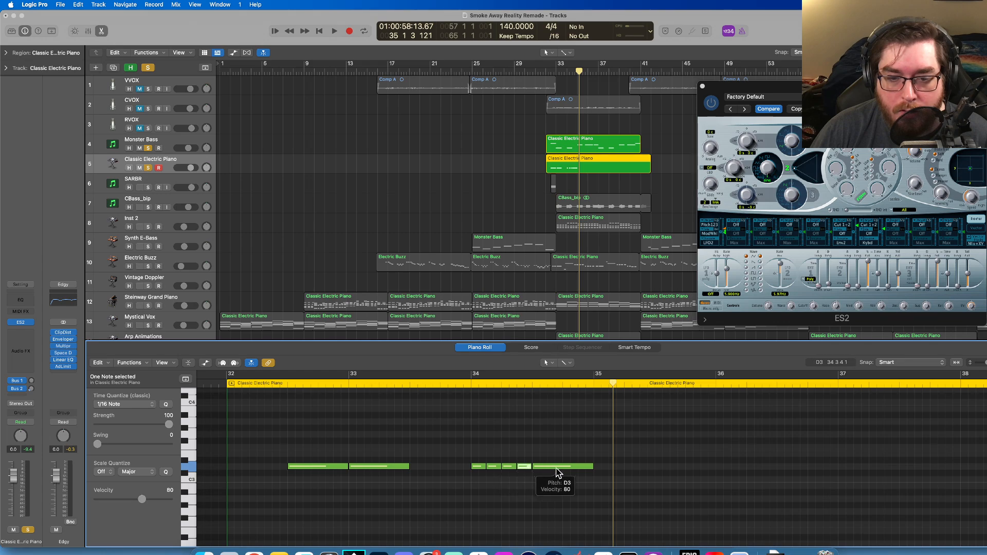
drag(477, 476, 517, 456)
scroll(522, 452, up, 1)
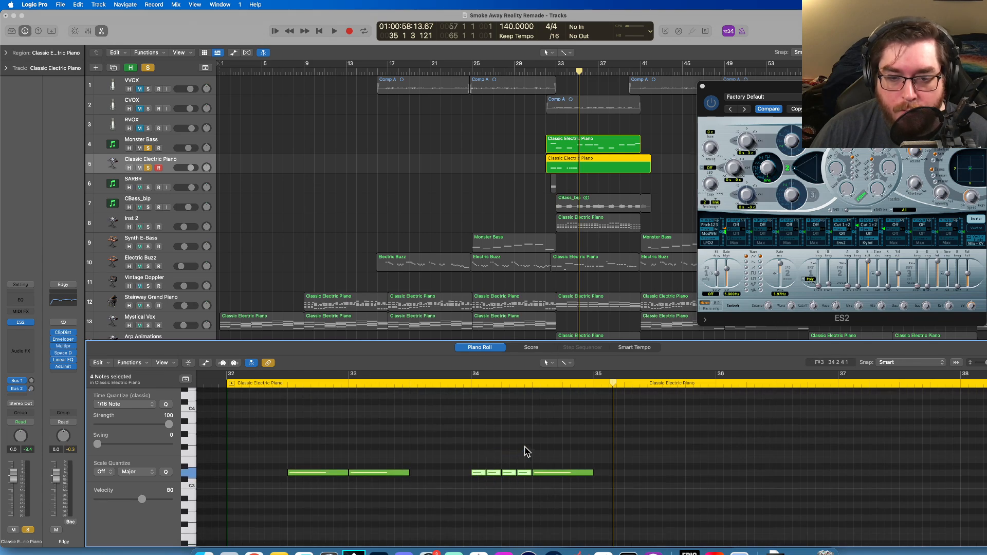
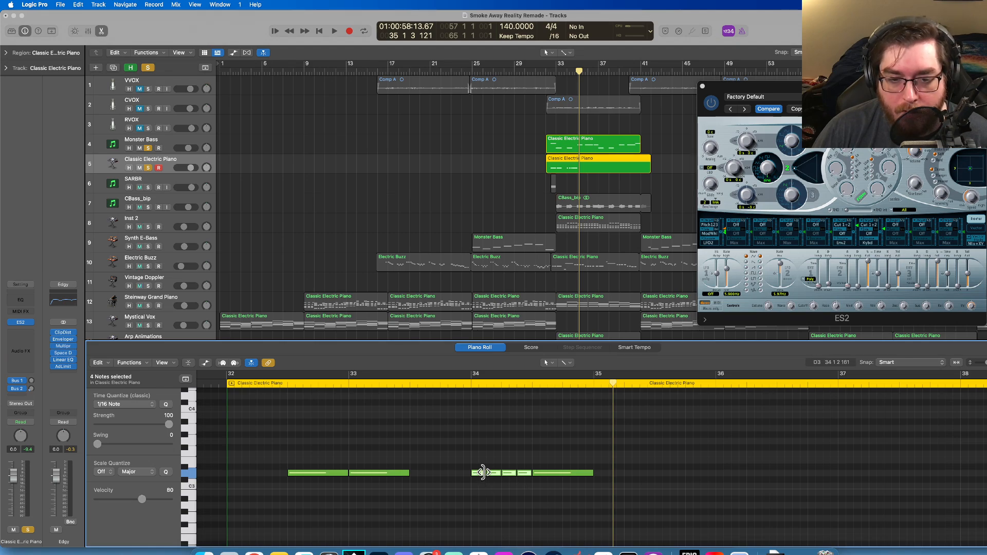
- Play the soloed tracks from bar 32 and review the eighth-note pattern in bar 34
click(272, 383)
key(space)
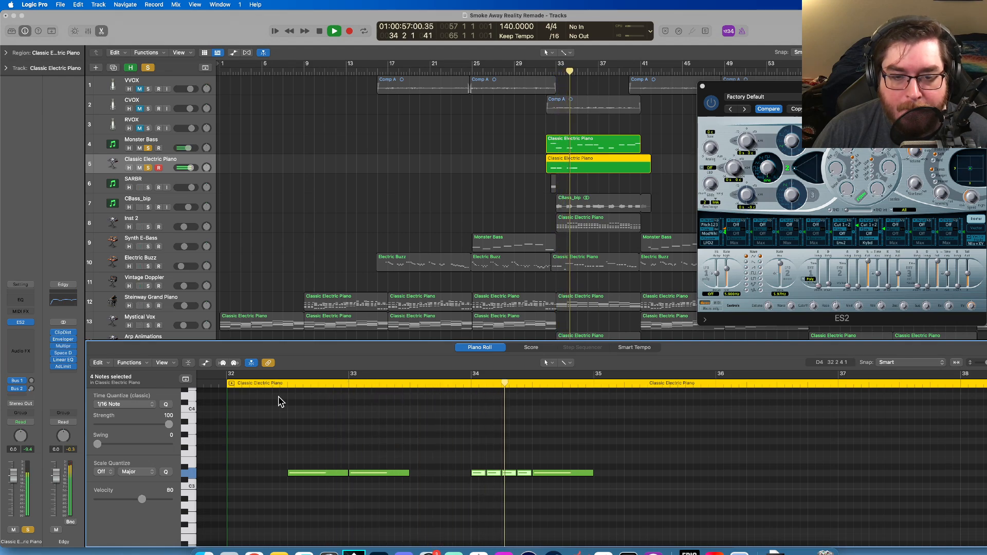
key(space)
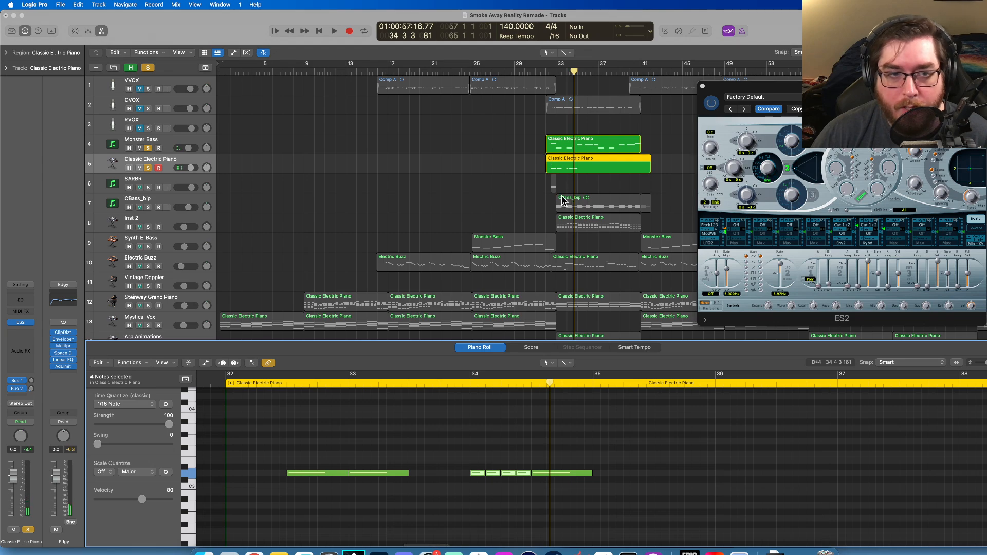
scroll(463, 207, up, 2)
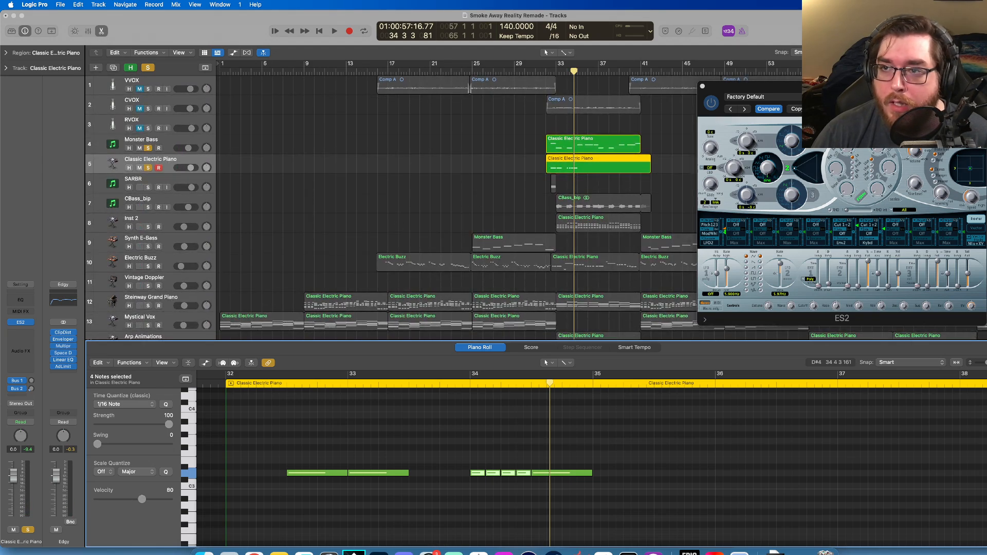
scroll(463, 206, up, 10)
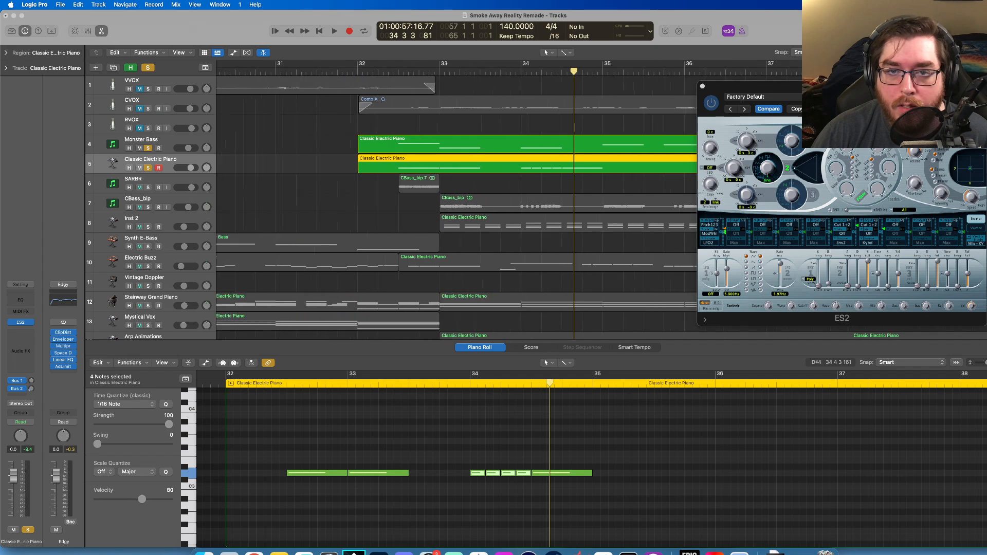
scroll(463, 206, up, 1)
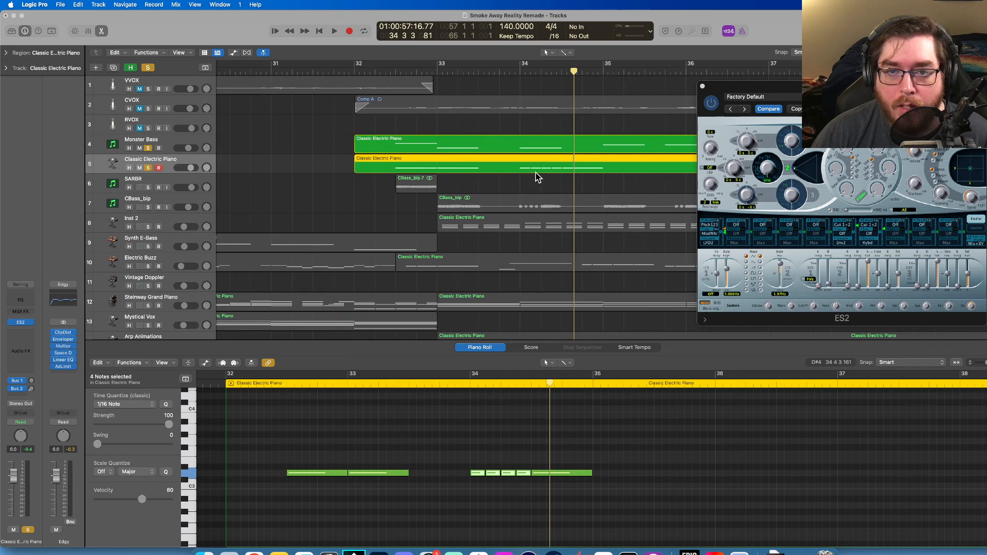
- Shorten the first D3 of bar 34 to a sixteenth note and delete the three eighth notes after it
click(481, 484)
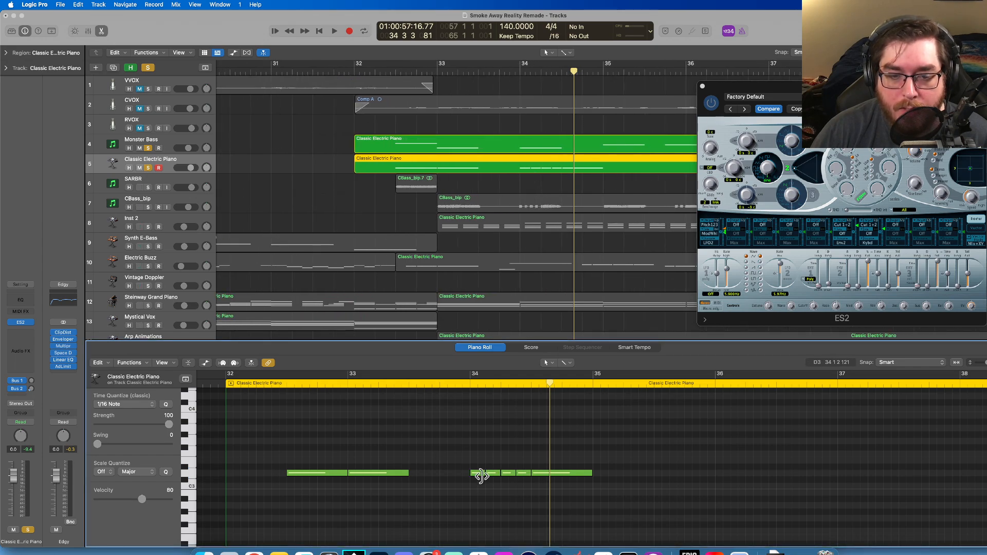
drag(484, 478, 527, 459)
key(Delete)
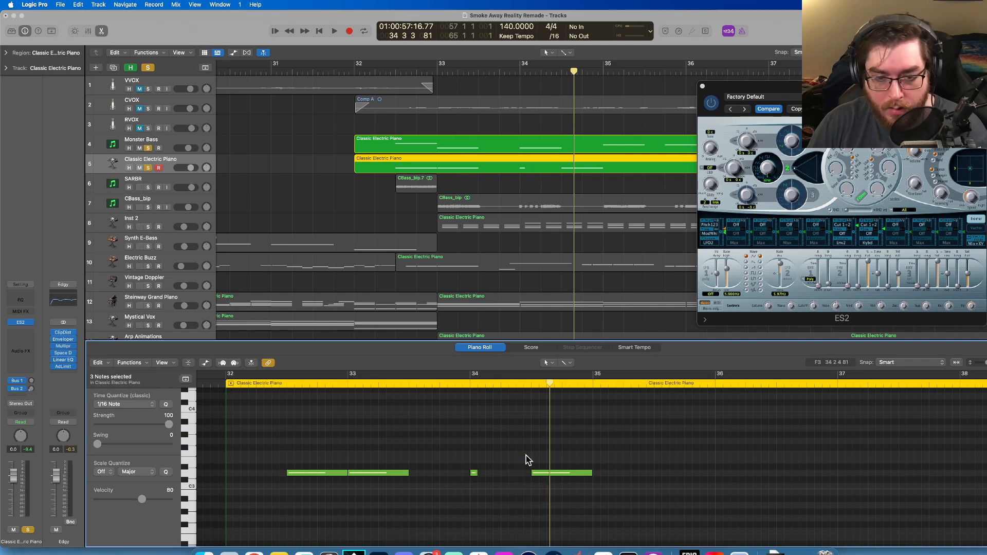
- Add three more sixteenth-note D3s in bar 34 and place the long D3 at beat 2 with a one-beat length
super+click(481, 474)
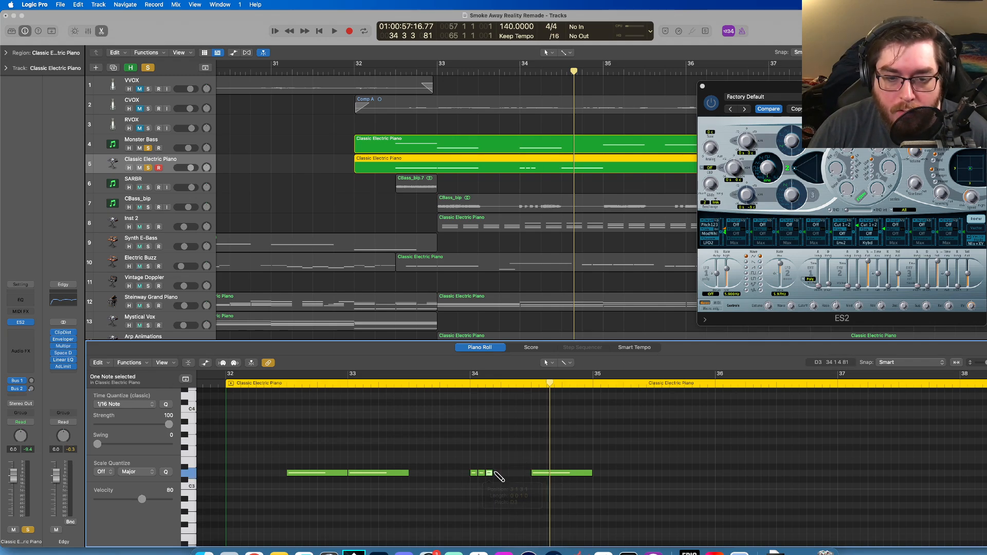
super+click(497, 473)
mouse_move(535, 474)
mouse_down()
mouse_move(513, 477)
mouse_move(560, 474)
mouse_move(530, 474)
mouse_up()
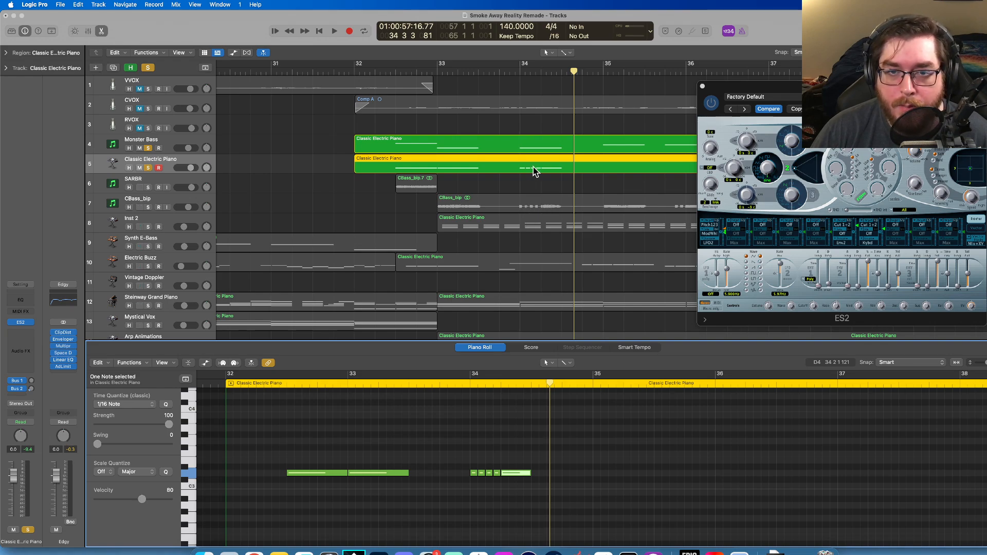
- Play the sixteenth-note pattern from the start of bar 34
click(498, 461)
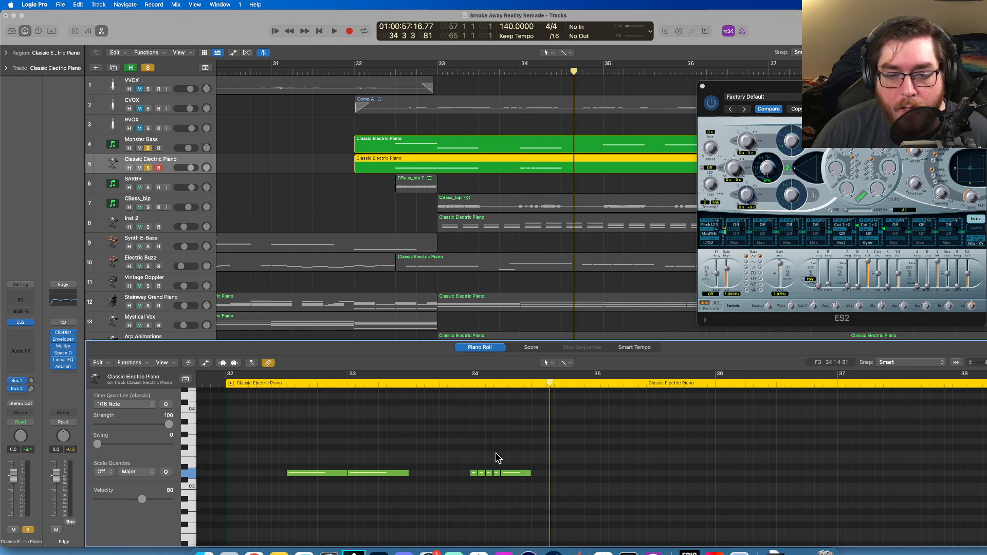
click(468, 385)
key(space)
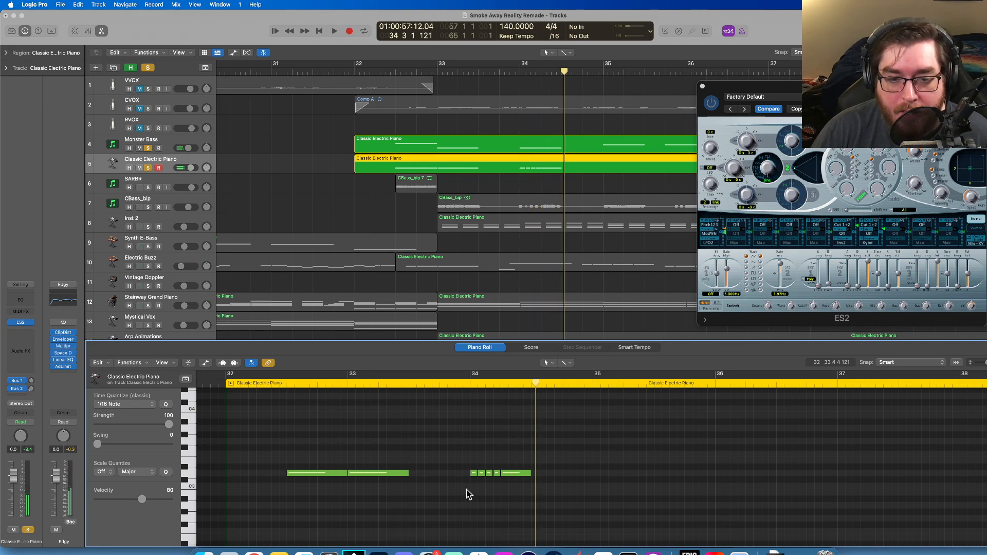
- Shorten the four sixteenth-note D3s in bar 34 to about half their length and play from beat 4 of bar 33
scroll(473, 486, right, 1)
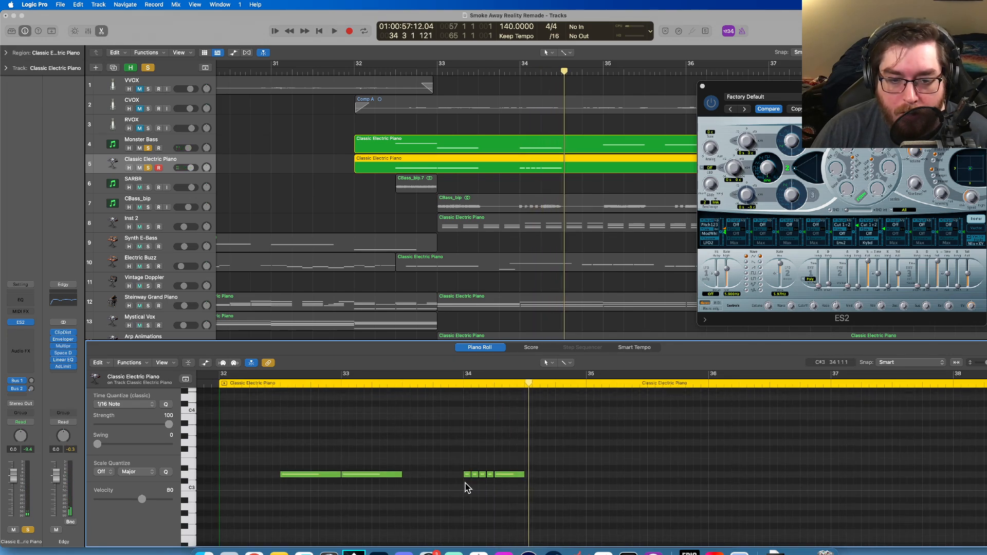
drag(465, 486, 490, 479)
click(432, 387)
key(space)
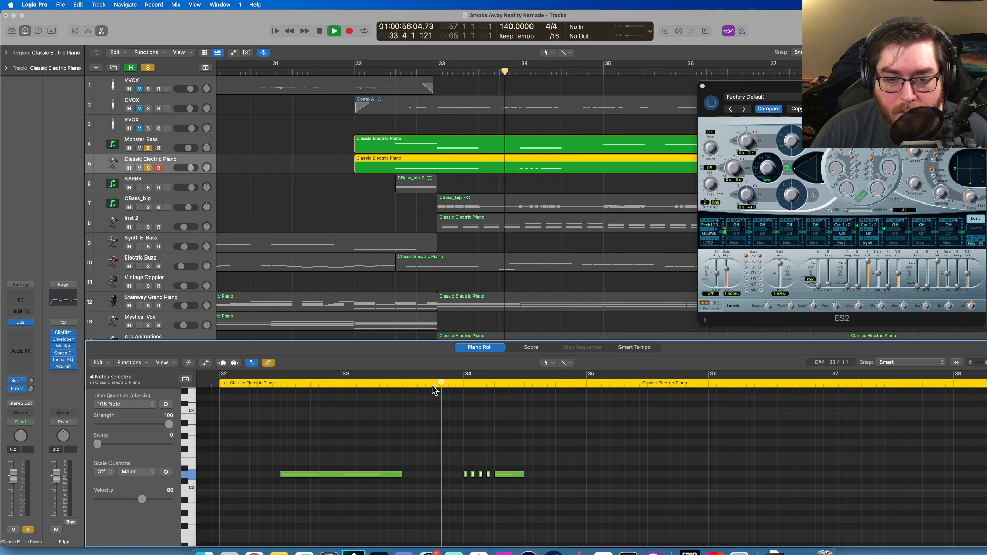
key(space)
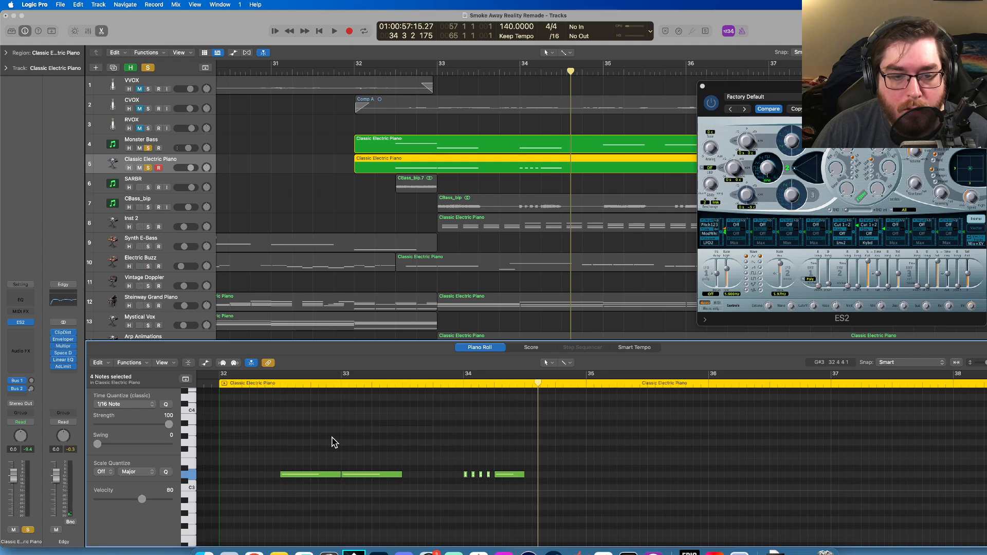
- Shorten the four short D3 notes further to a length of 0 0 0 1 and replay from beat 4 of bar 33
click(433, 385)
key(space)
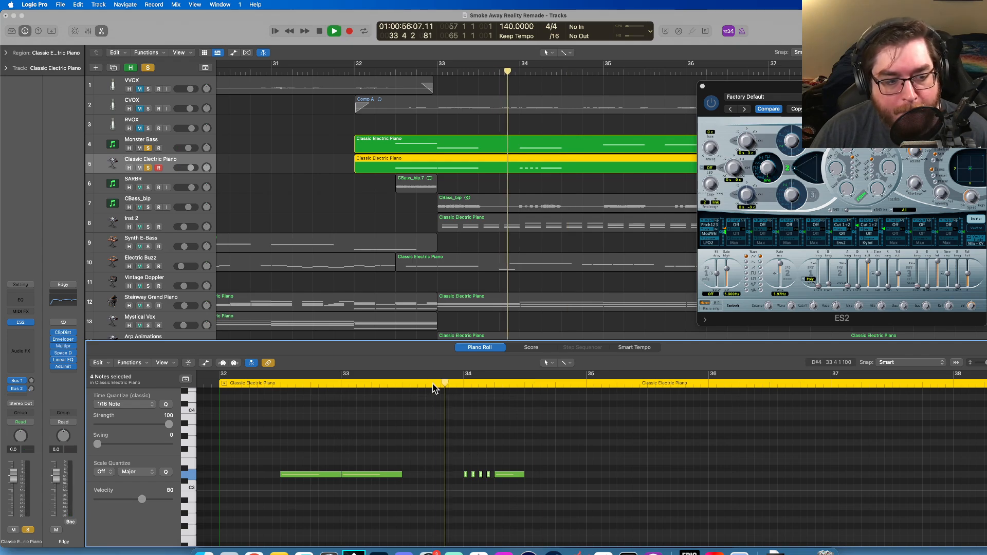
key(space)
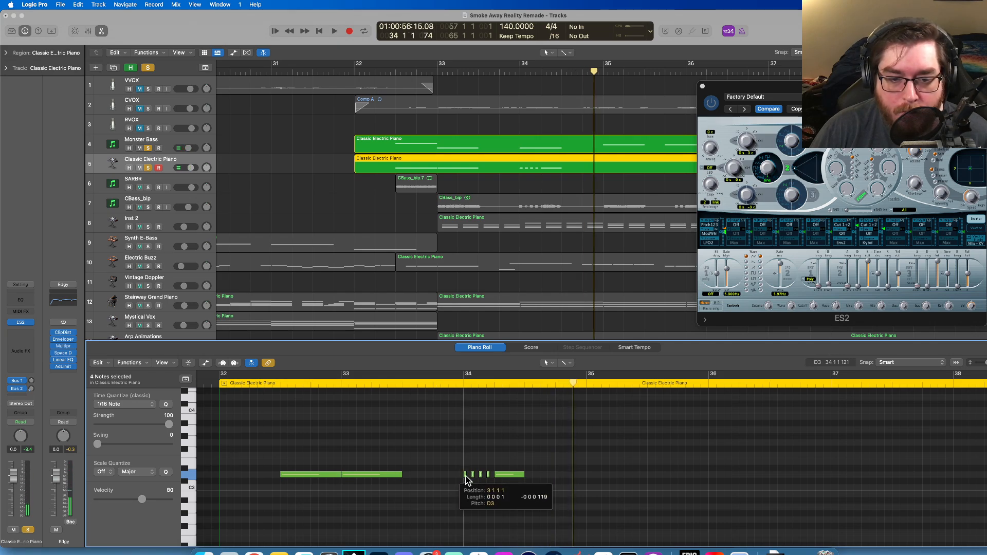
click(450, 390)
key(space)
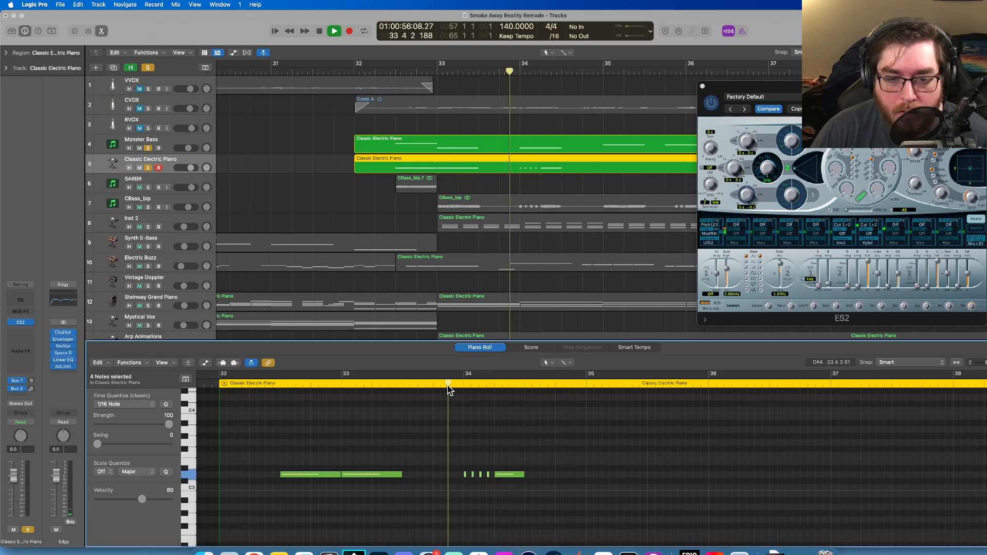
key(space)
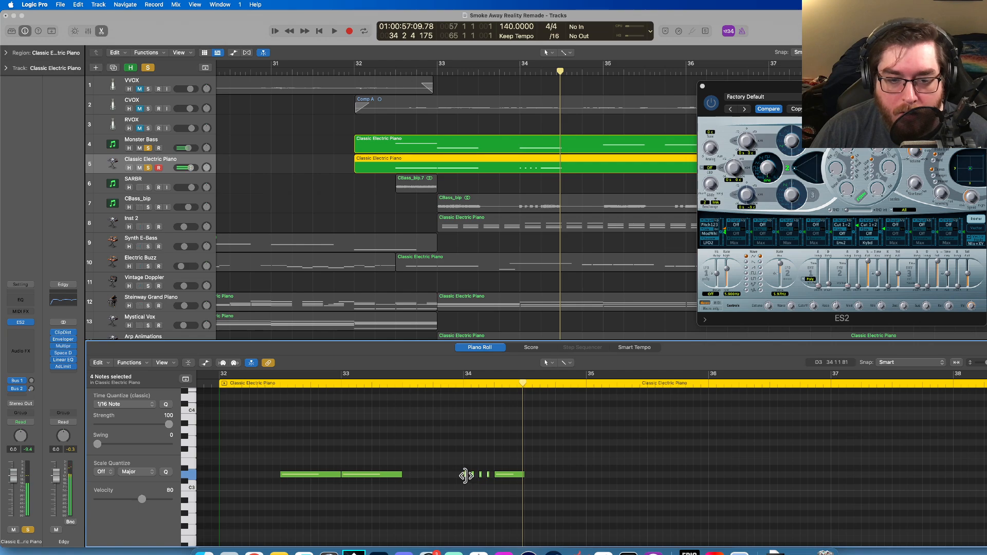
- Lengthen the four short D3 notes at the start of bar 34 slightly and replay from late in beat 4 of bar 33
click(466, 475)
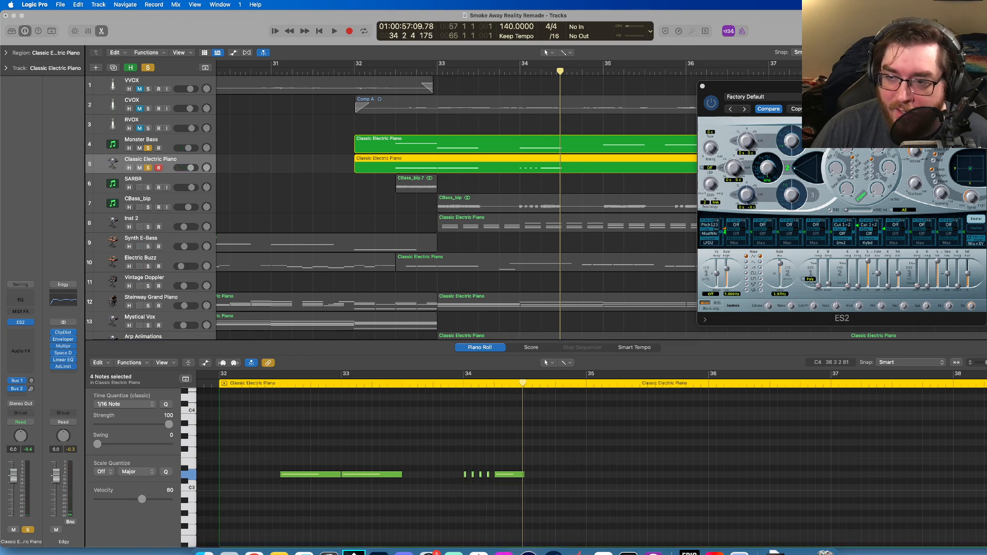
key(super+Right)
key(super+Right)
key(super+Right)
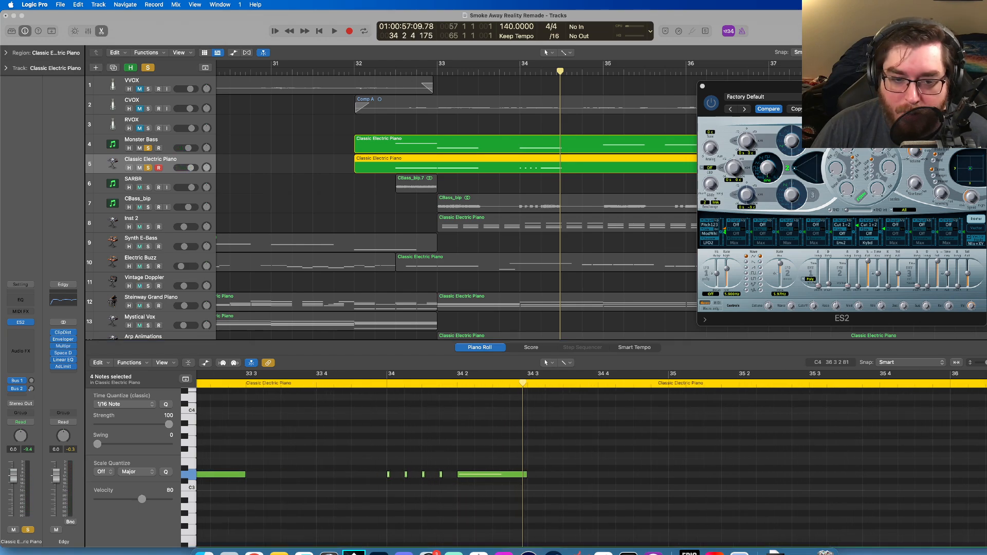
click(441, 475)
drag(442, 473, 448, 474)
click(364, 376)
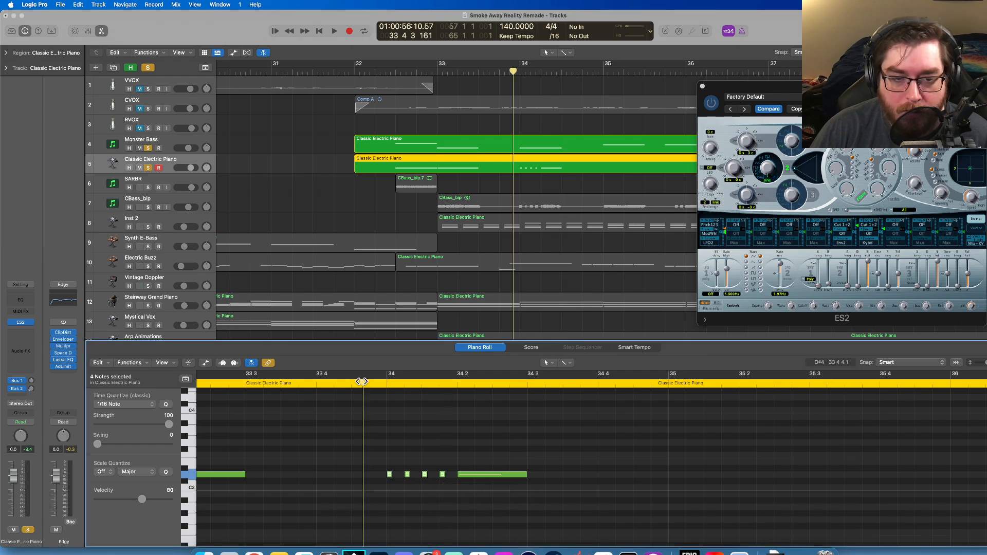
key(space)
key(space)
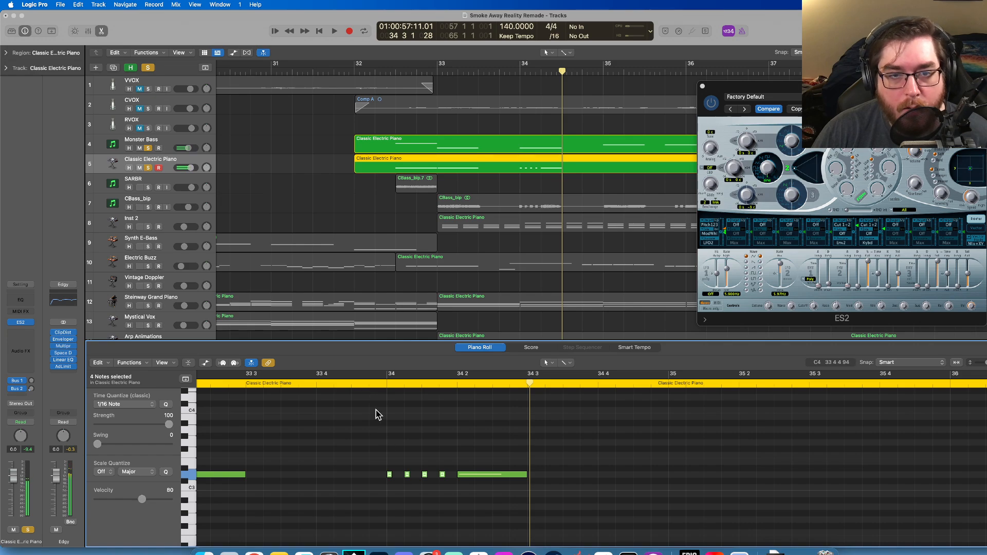
- Close the ES2 window and remove the Bus 1 and Bus 2 sends from the Classic Electric Piano channel
scroll(561, 190, right, 3)
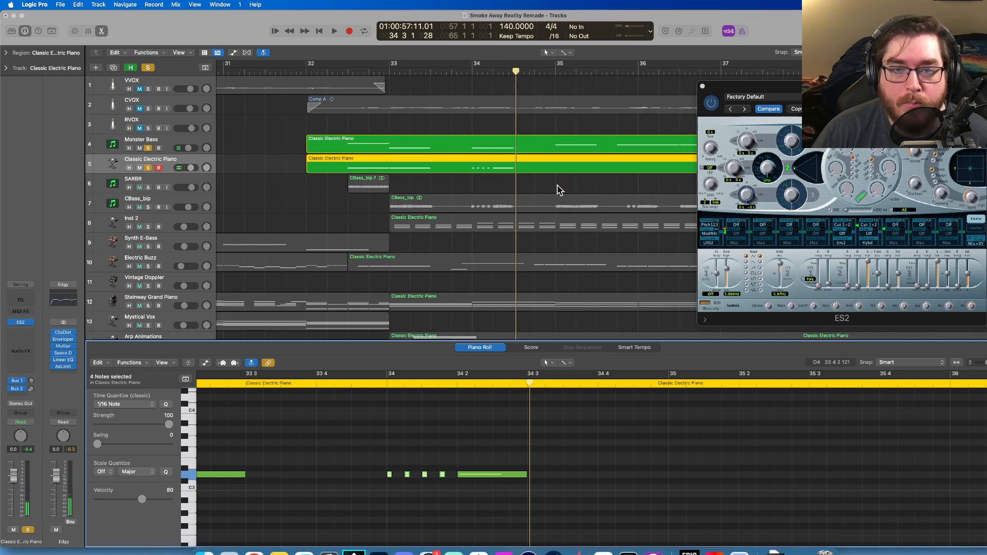
scroll(559, 190, right, 1)
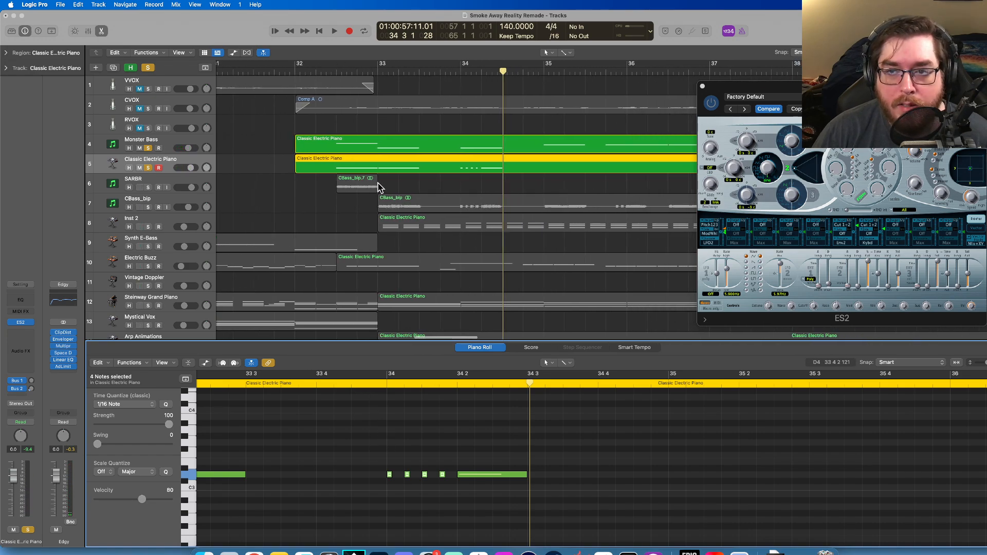
click(703, 87)
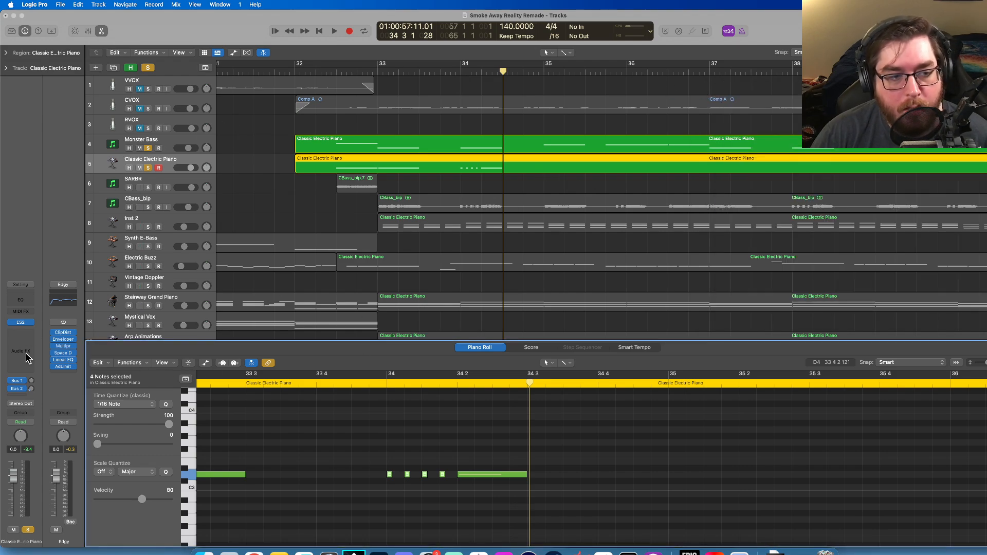
click(24, 383)
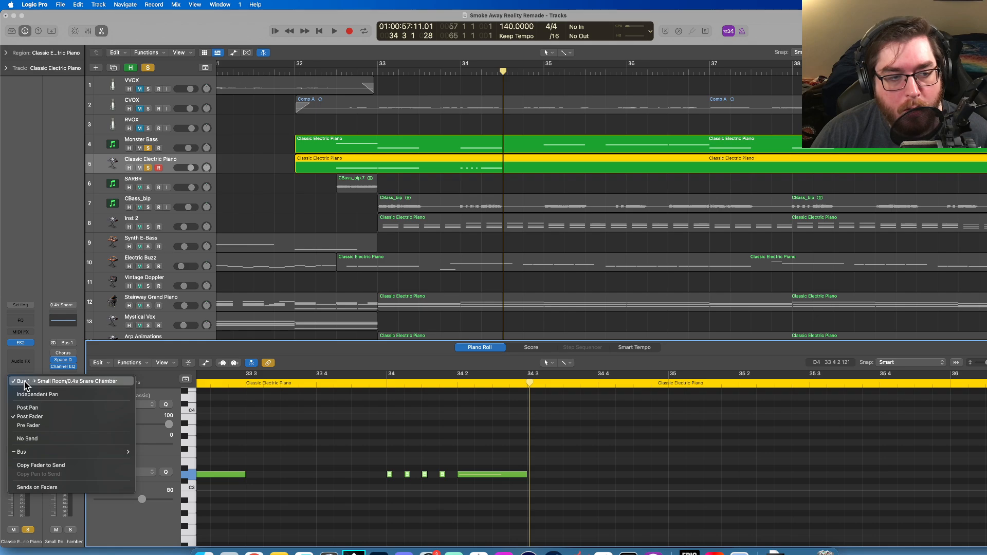
click(29, 438)
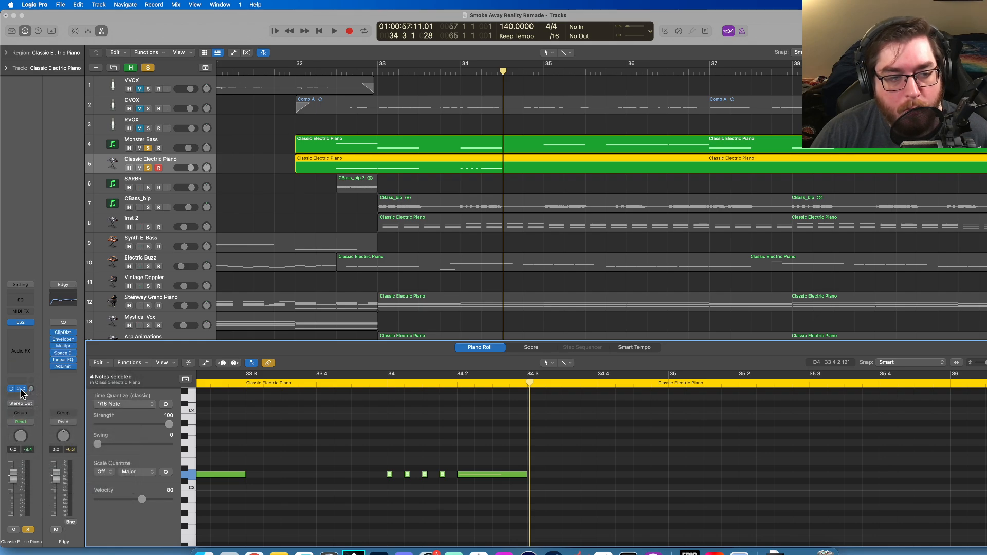
click(21, 394)
click(36, 449)
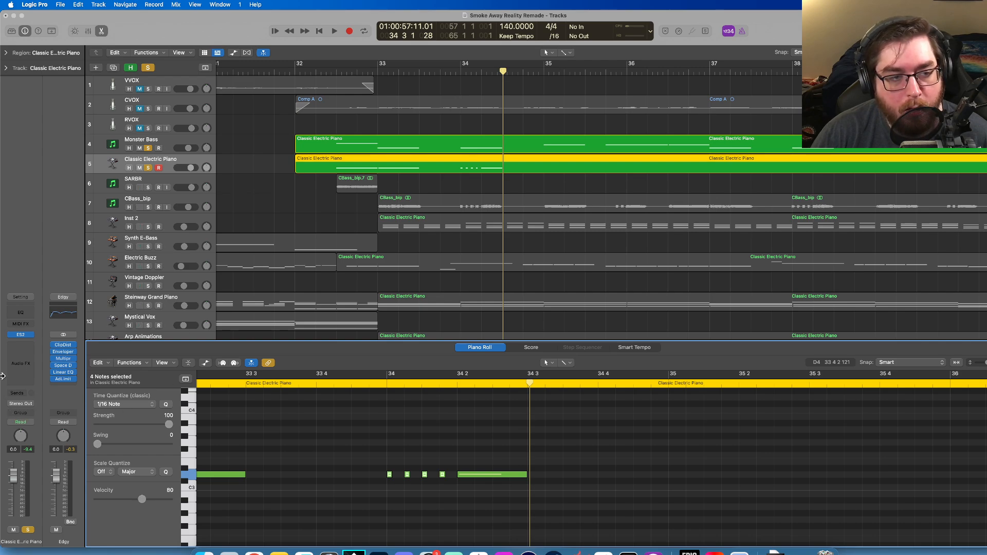
- Route the Classic Electric Piano channel's output to Bus 14
click(21, 404)
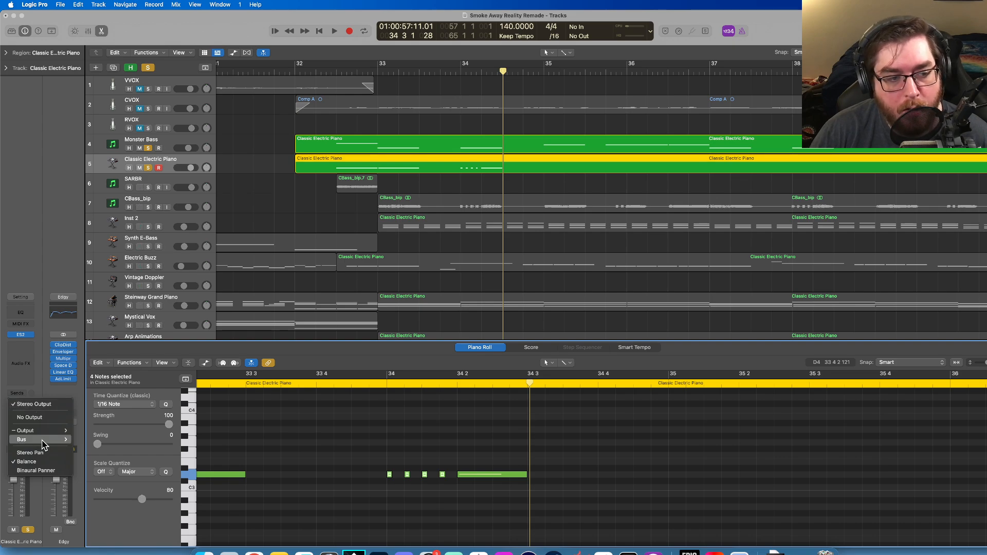
mouse_move(44, 441)
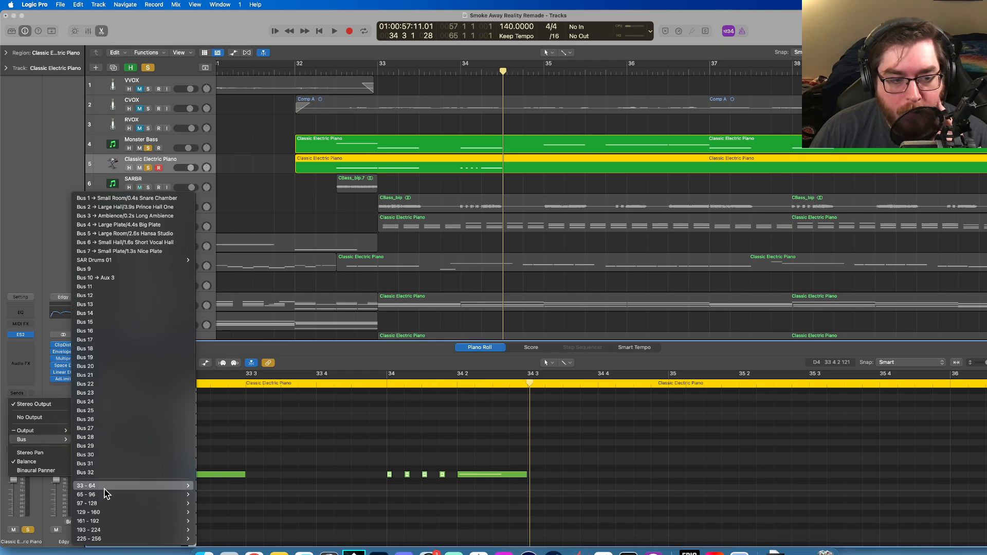
mouse_move(123, 541)
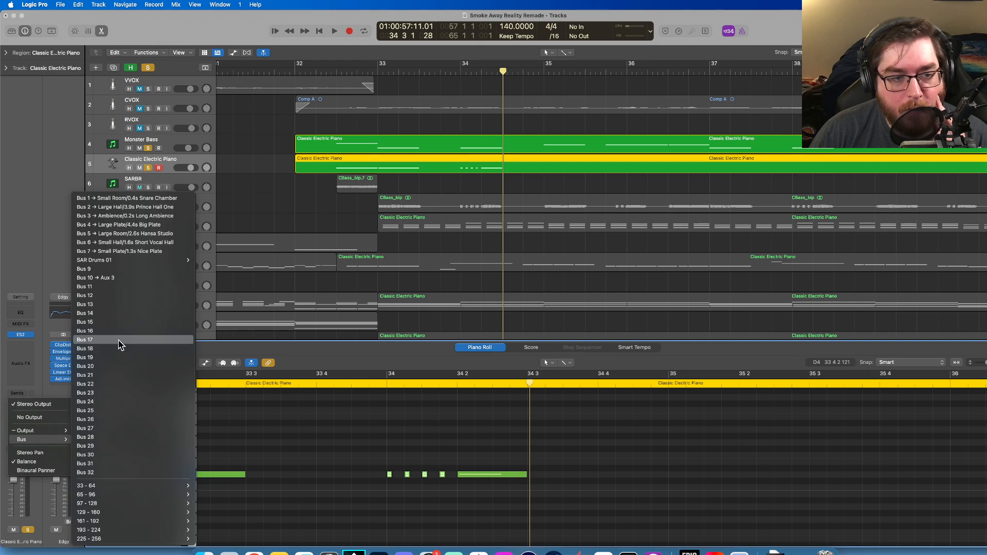
click(104, 313)
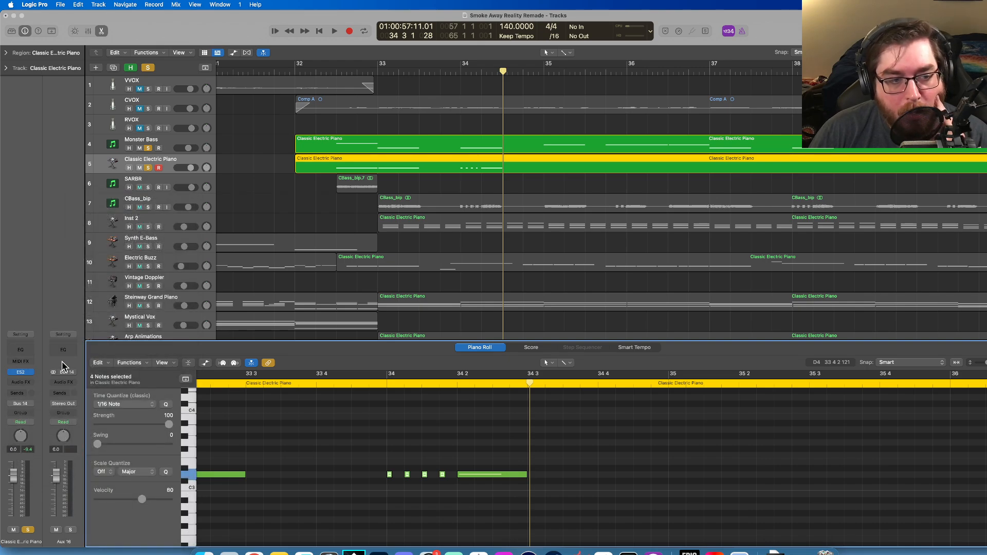
- Set the Bus 14 aux channel to No Output and return it to Stereo Output
click(69, 404)
click(72, 421)
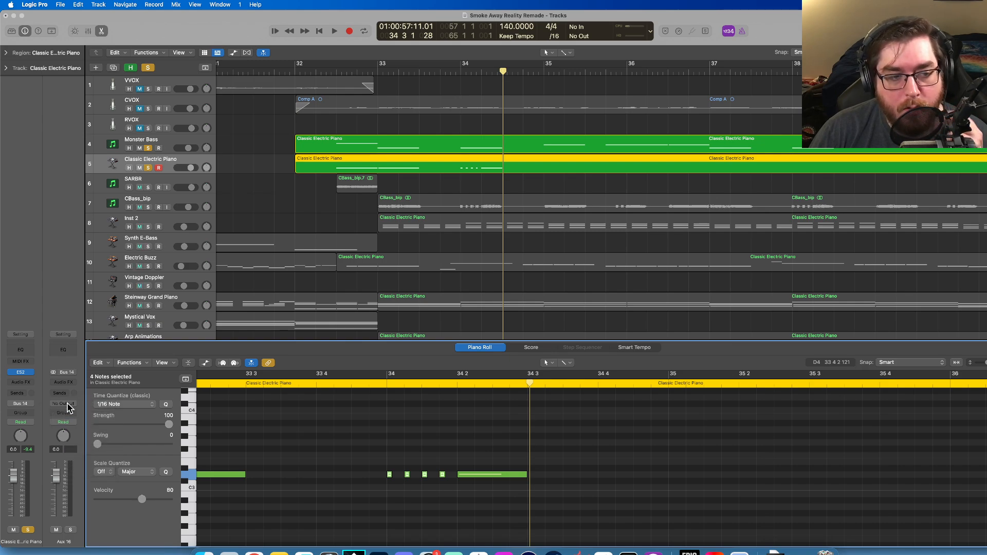
click(69, 405)
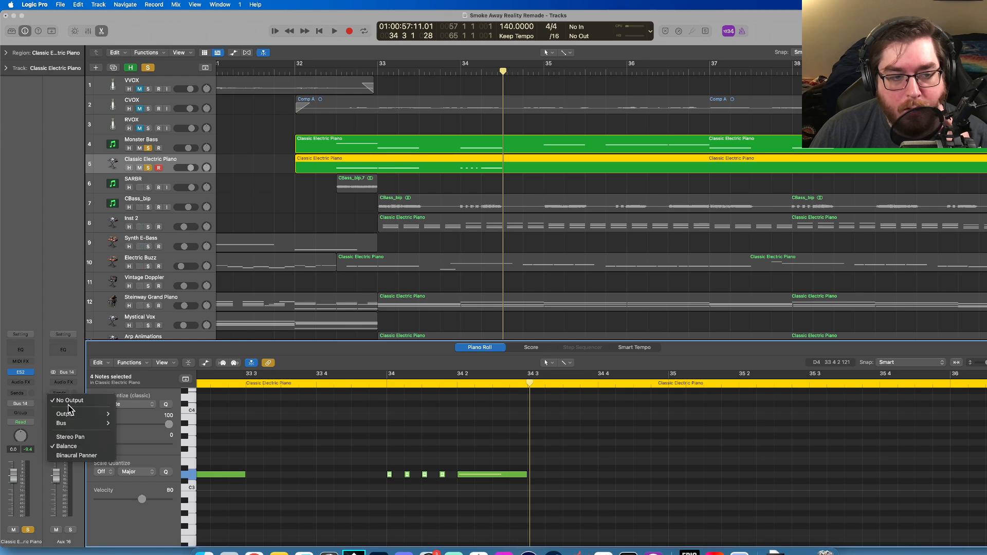
mouse_move(77, 414)
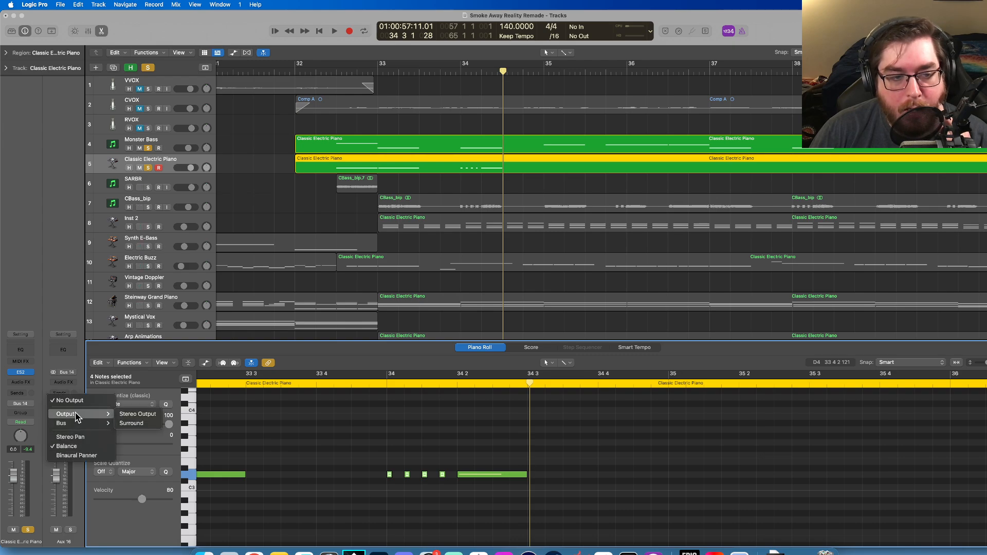
click(138, 417)
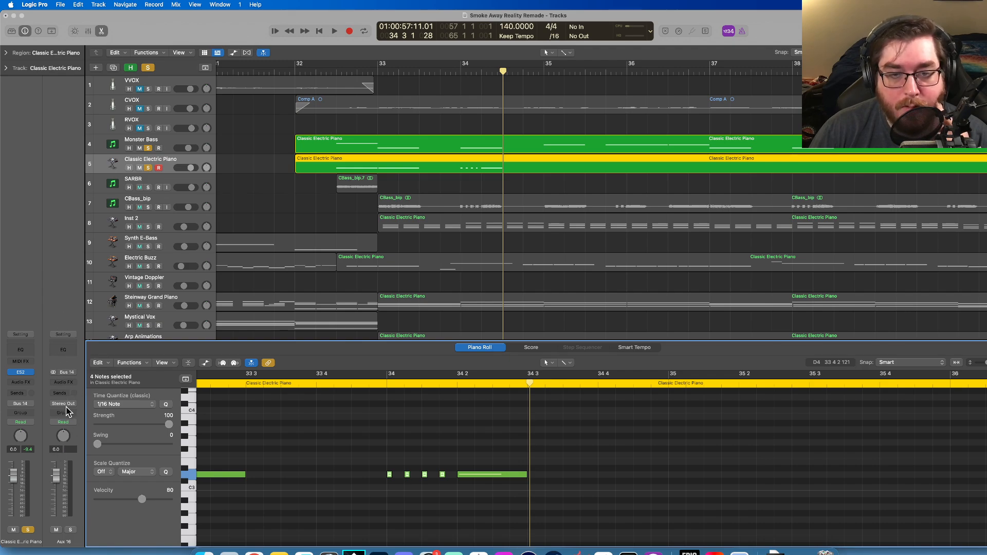
- Play the soloed parts from beat 3 of bar 32 and return the playhead there
double_click(335, 71)
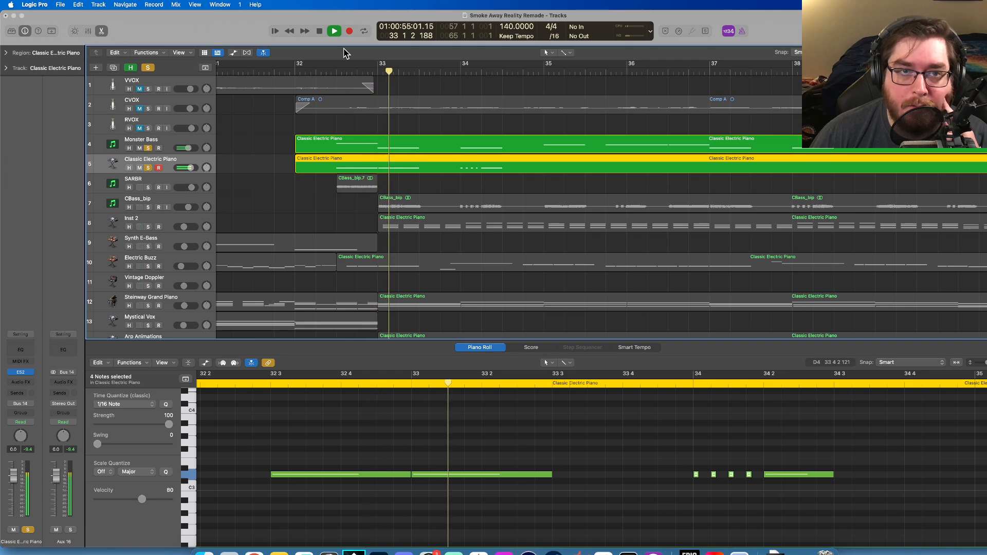
click(320, 31)
click(336, 72)
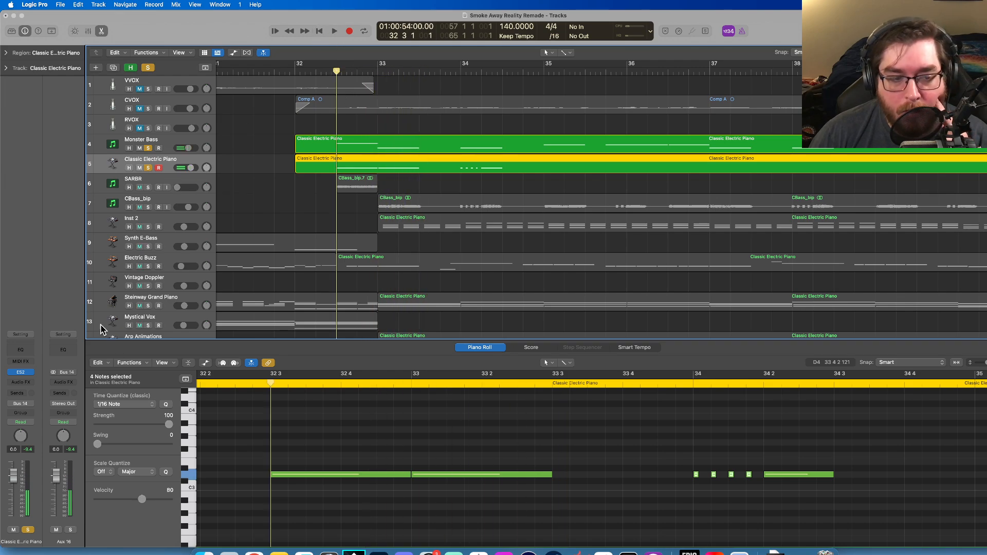
- Try the Bus 14 aux with No Output while playing from beat 3 of bar 32, and restore its Stereo Output
click(66, 403)
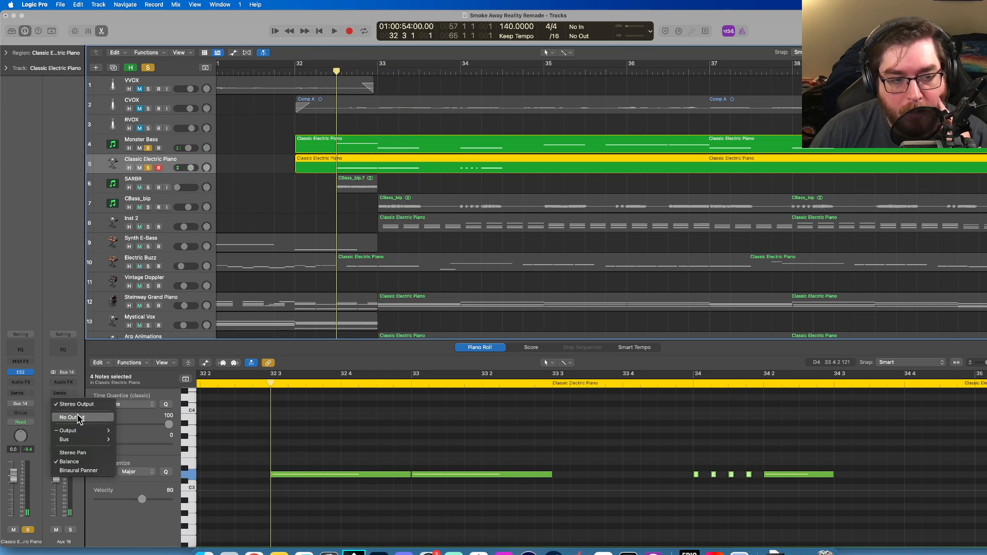
click(79, 418)
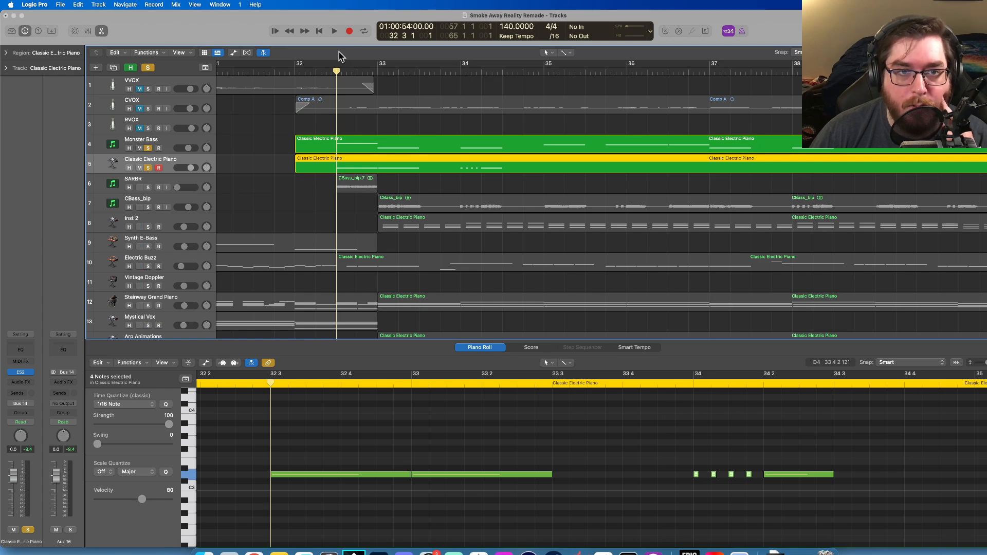
click(335, 32)
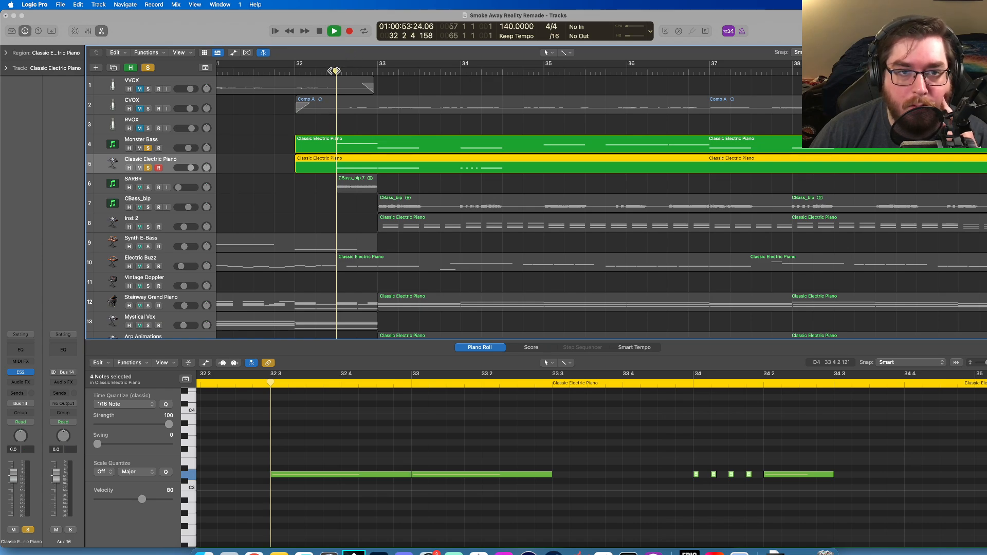
click(319, 31)
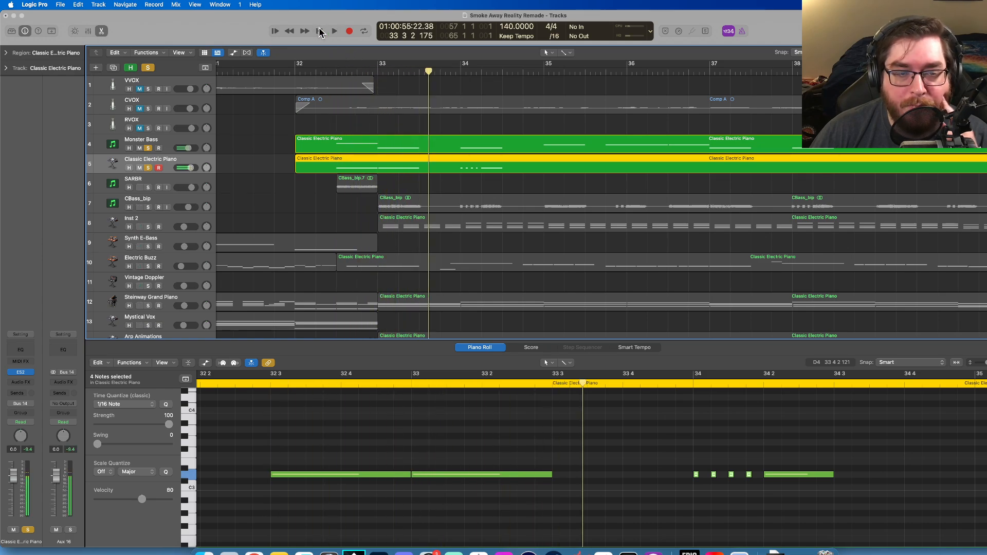
click(336, 69)
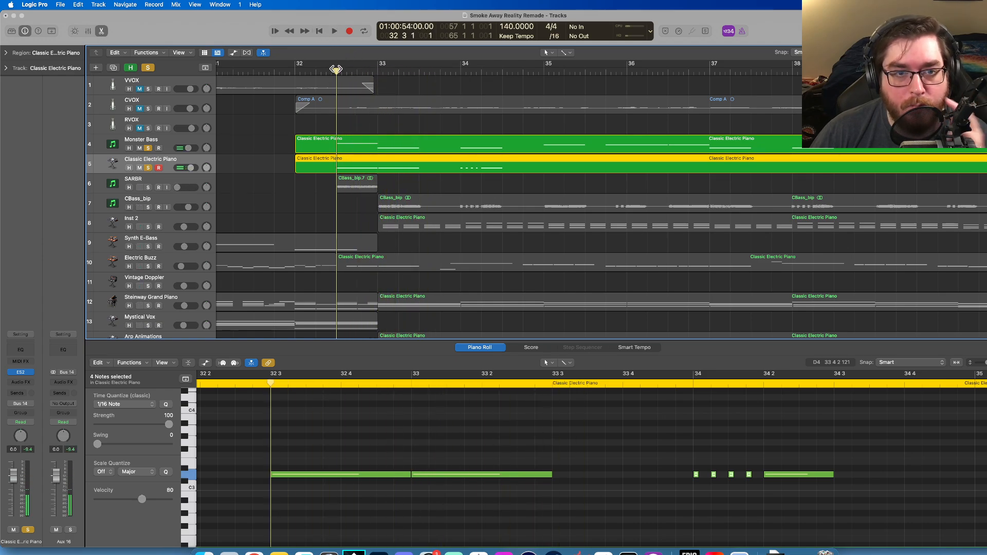
click(66, 404)
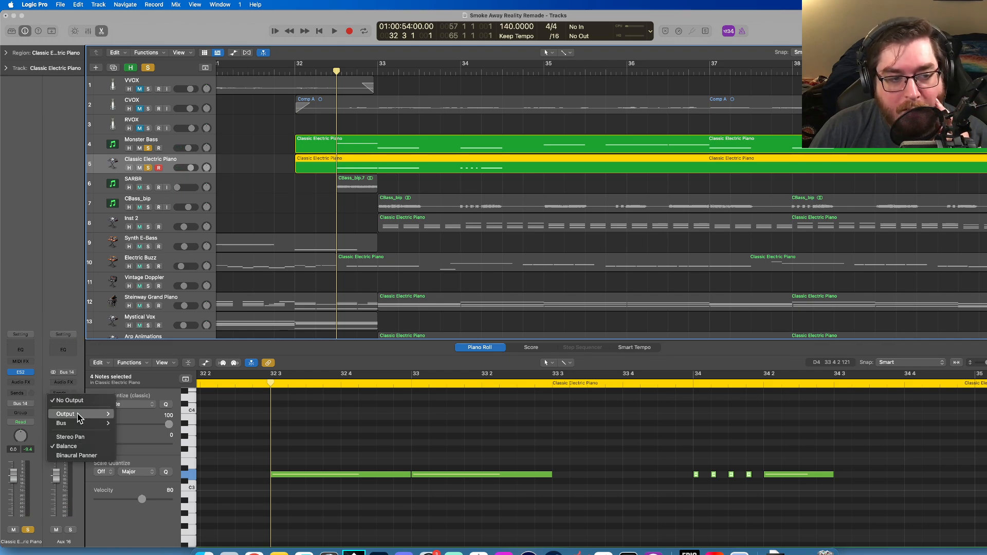
click(131, 416)
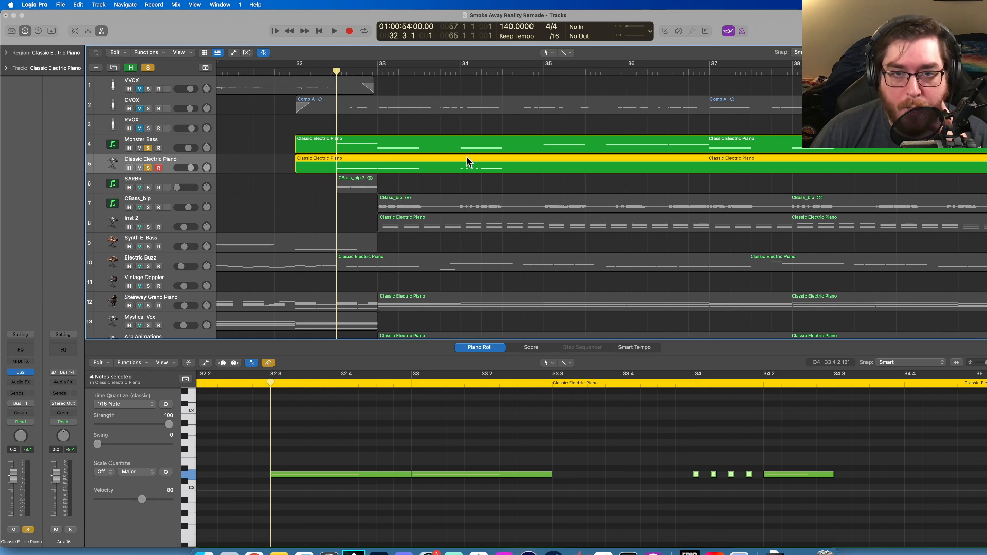
- Insert a Dual Mono Noise Gate on the Monster Bass channel and move its window clear of the track headers
click(167, 143)
click(27, 333)
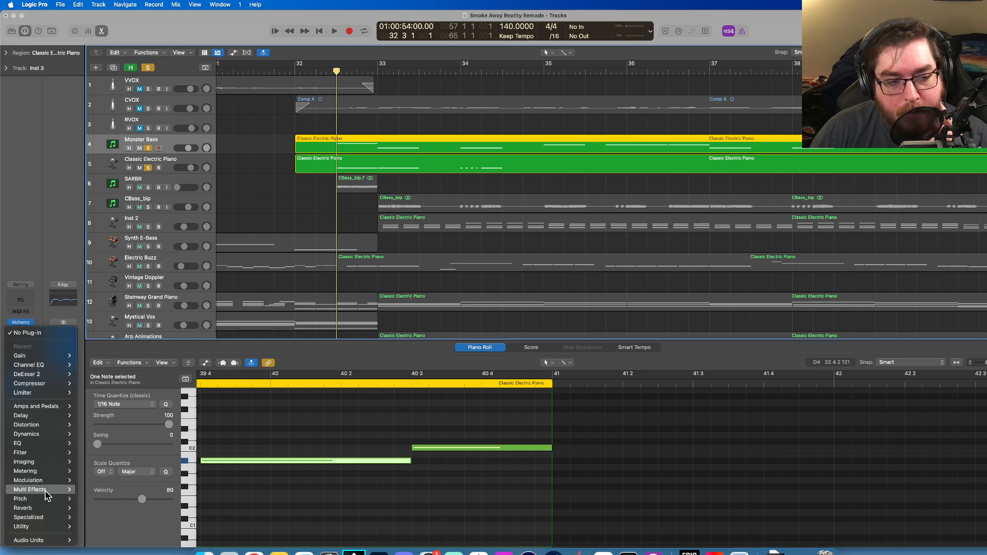
mouse_move(41, 437)
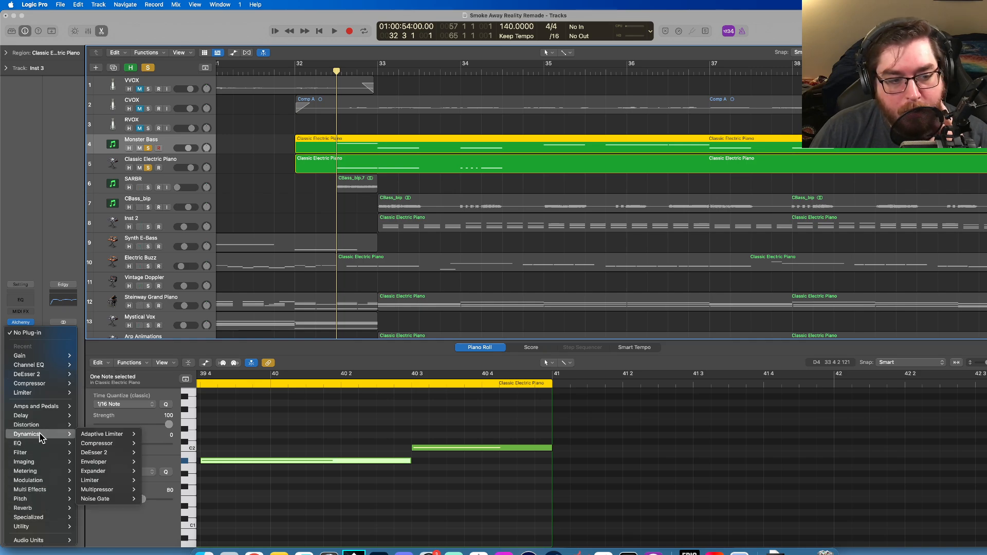
mouse_move(114, 503)
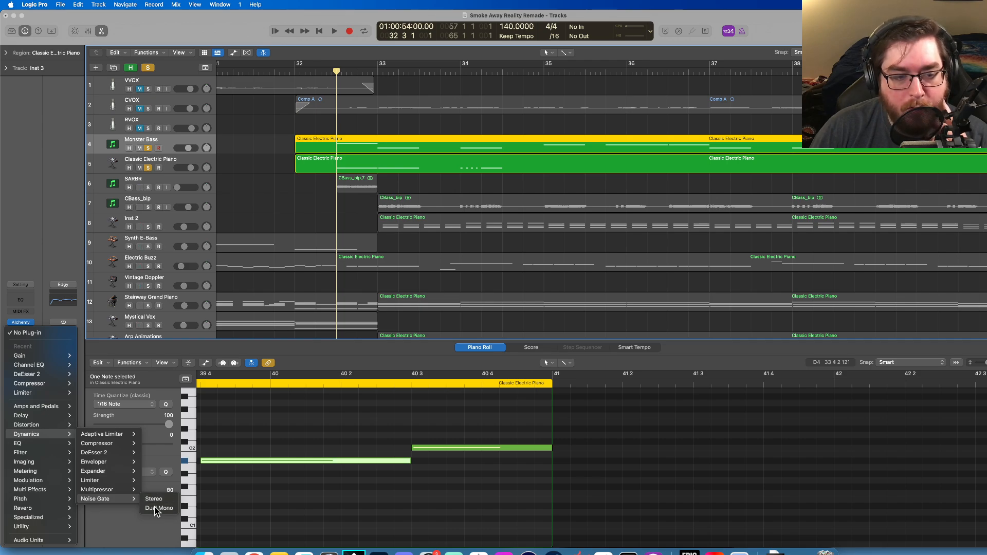
click(157, 510)
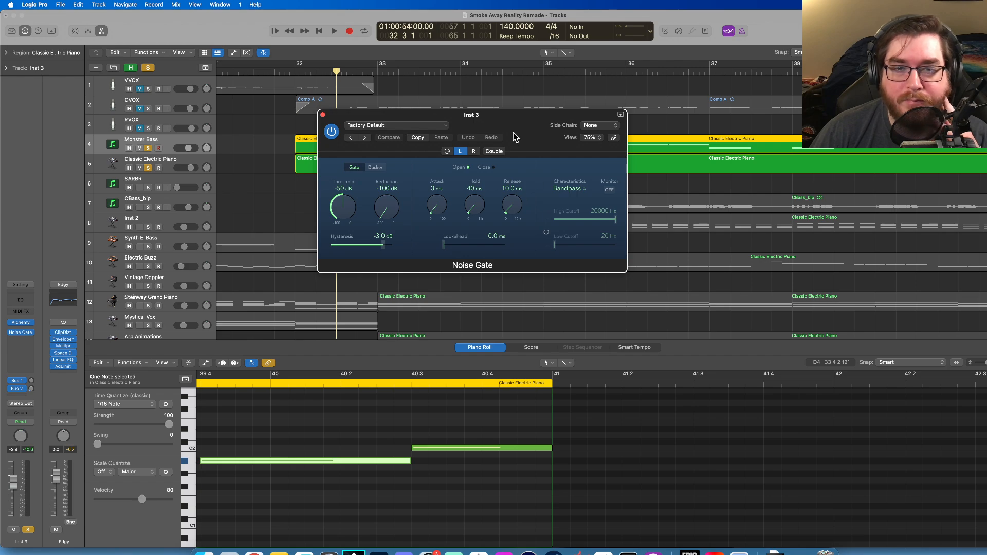
drag(499, 118, 551, 151)
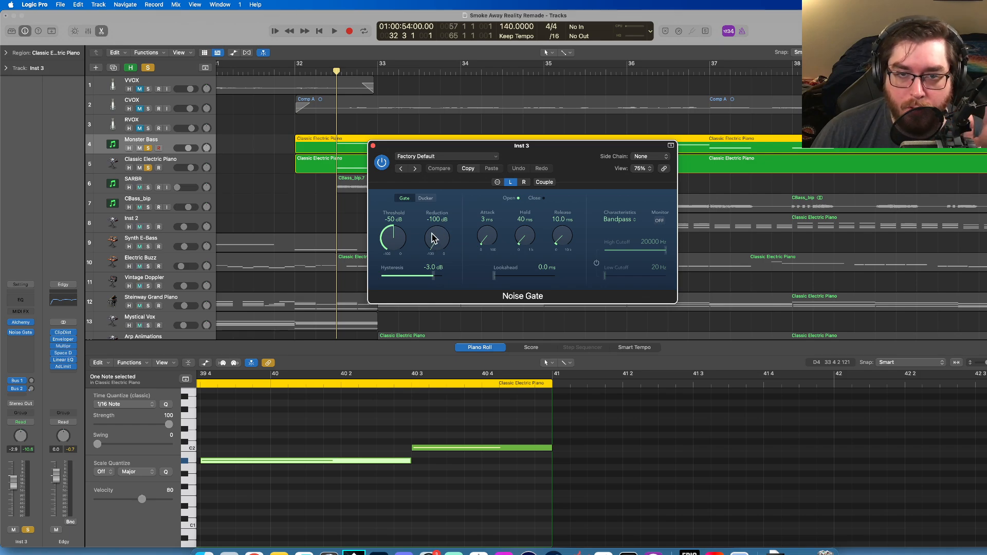
- Set the Noise Gate's attack and hold to 0 ms and its release to 15.0 ms
drag(488, 238, 490, 244)
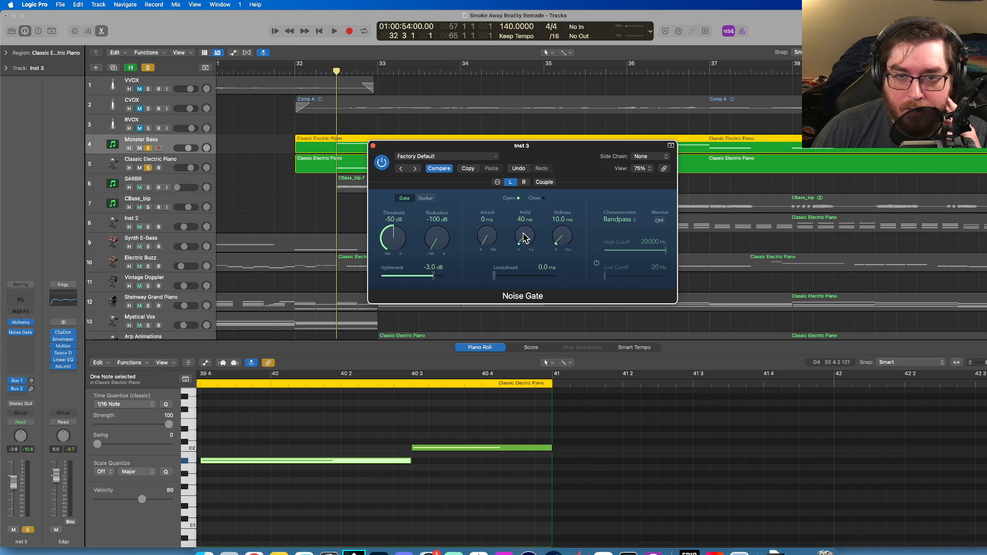
drag(523, 240, 532, 256)
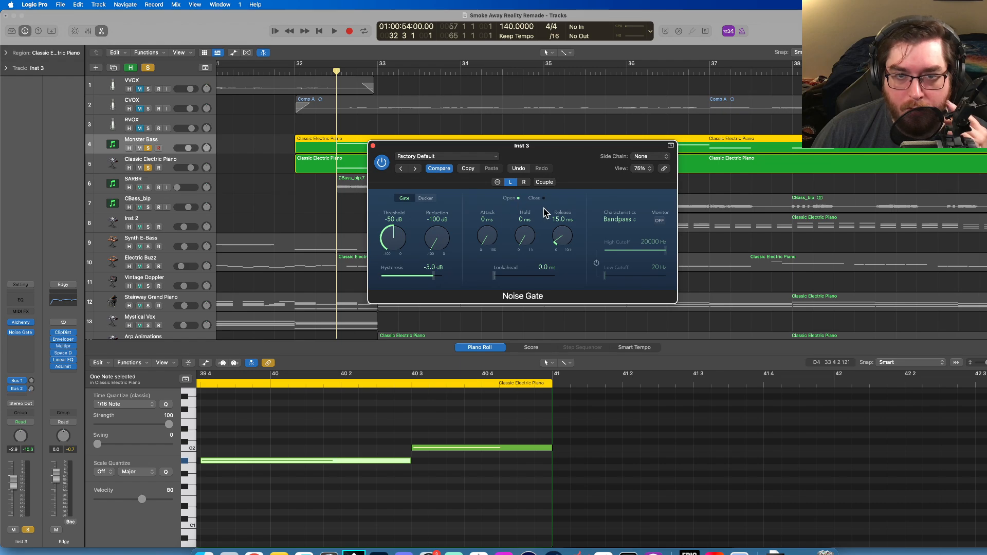
- Open the Noise Gate's side chain source choices
click(649, 156)
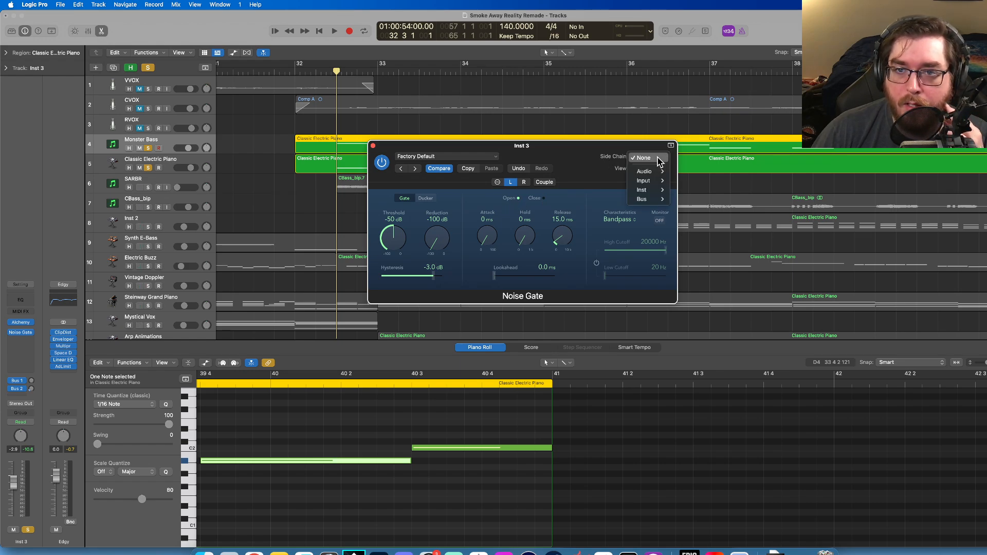
- Set the side chain of the Monster Bass track's Noise Gate to Bus 14 and close the plug-in window
mouse_move(657, 200)
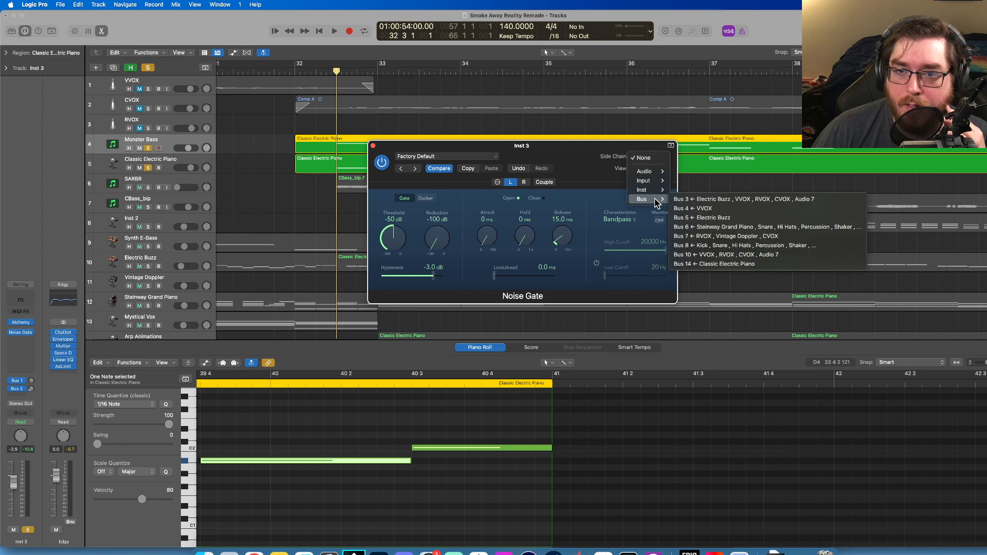
click(697, 265)
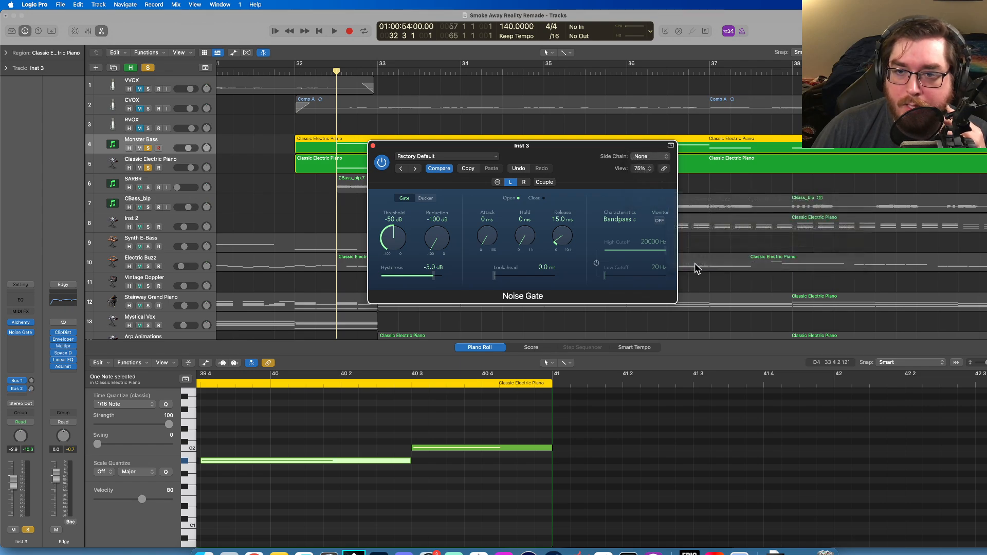
click(373, 146)
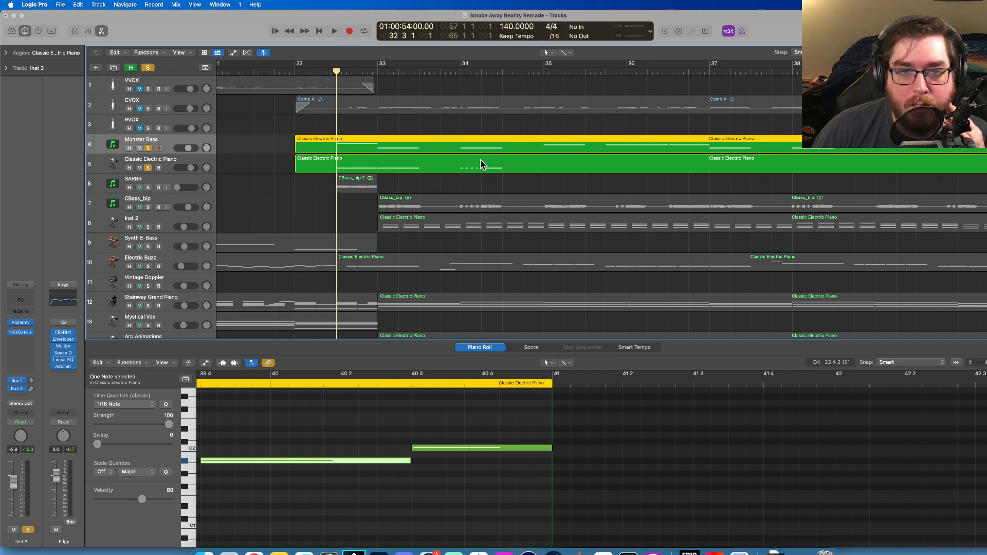
- Reopen the Monster Bass Noise Gate, move its window clear of the regions, and audition the two soloed tracks from bar 32 beat 3
click(21, 332)
drag(559, 149, 709, 172)
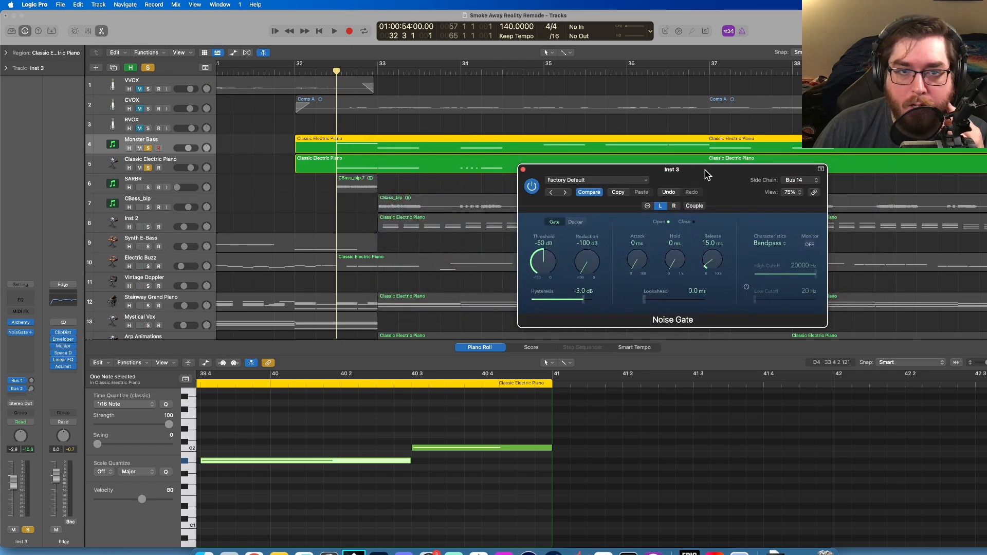
click(335, 32)
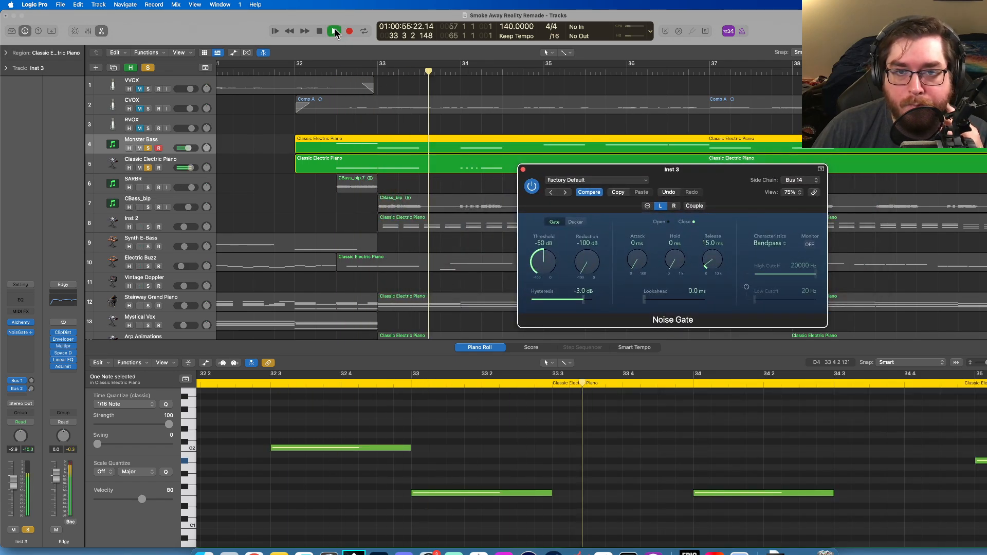
click(320, 32)
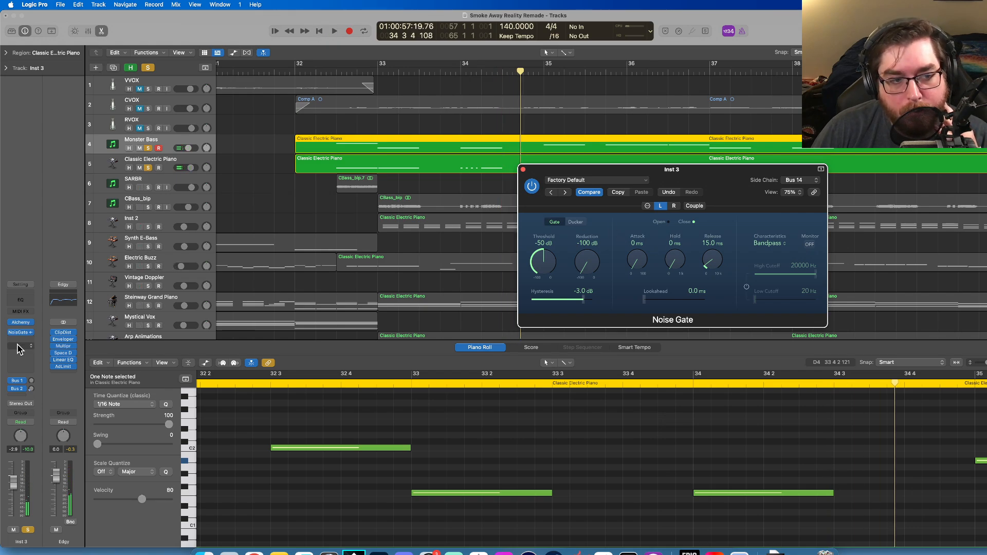
- Select the Classic Electric Piano track and set the output of its Bus 14 aux channel, Aux 16, to No Output
scroll(170, 206, down, 1)
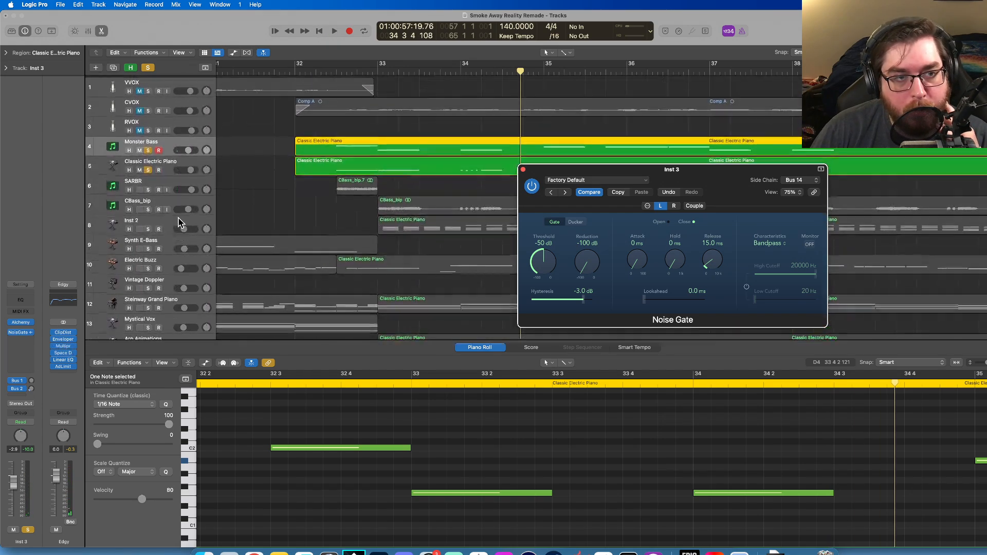
scroll(166, 165, up, 1)
click(166, 165)
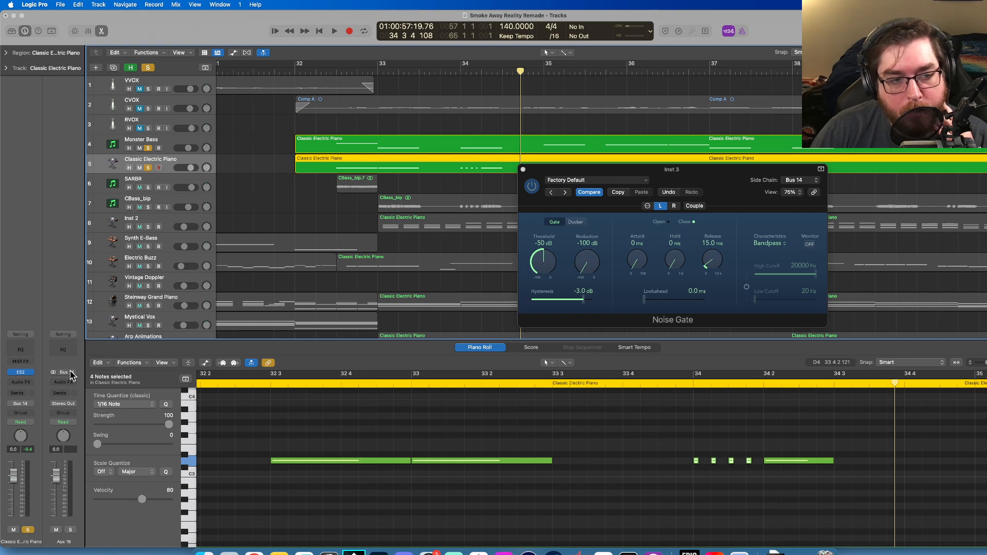
click(70, 403)
click(77, 419)
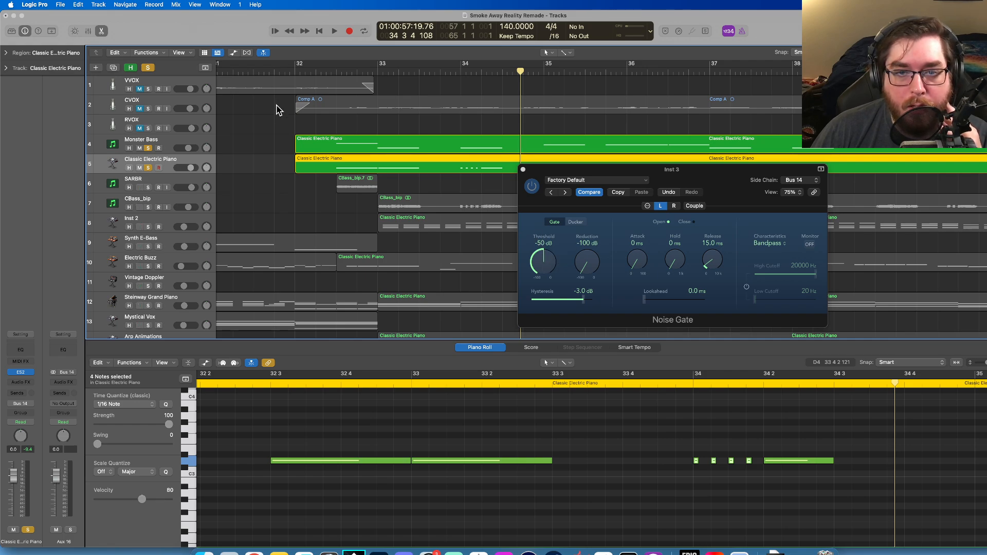
- Audition the side-chained bass from bar 32 beat 3 with the trigger track's aux silenced, and stop playback
click(336, 71)
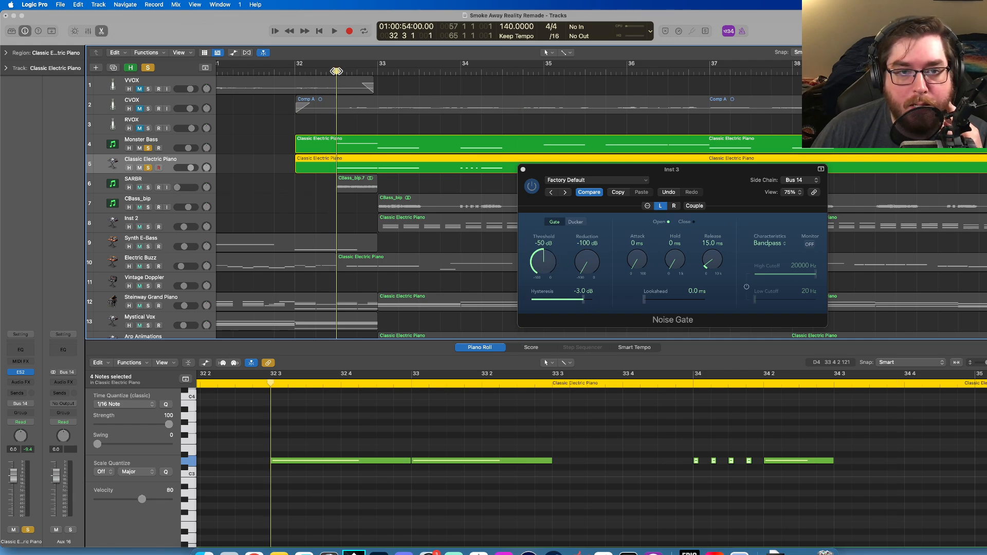
key(space)
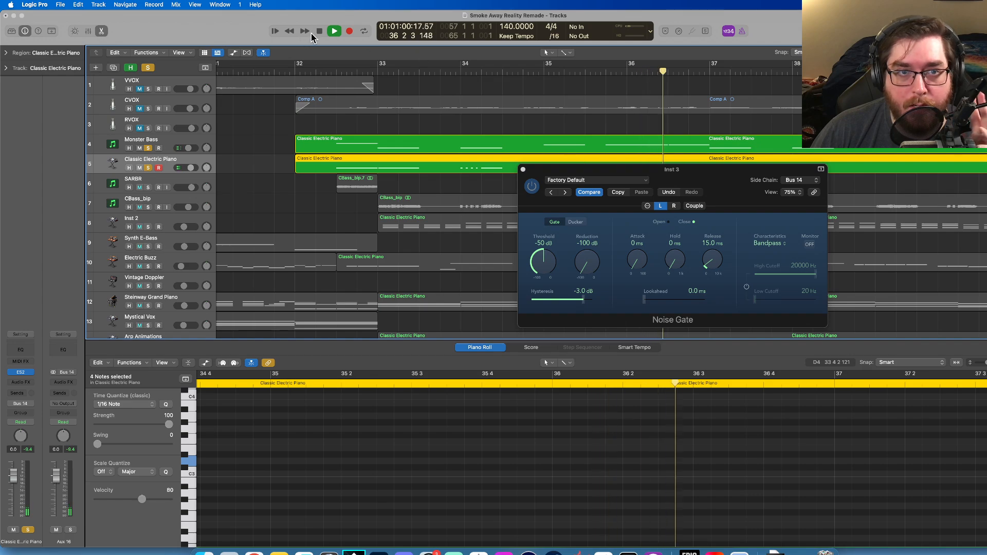
key(space)
- Create a one-bar cycle range from bar 34 to bar 35 and start looped playback with the Noise Gate window in reach
drag(632, 173, 653, 195)
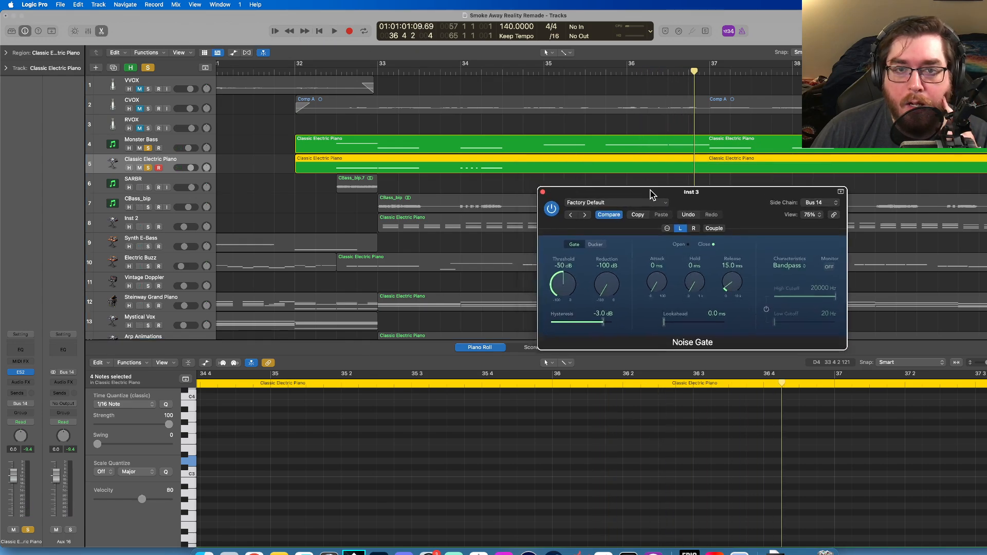
click(462, 70)
drag(462, 70, 539, 66)
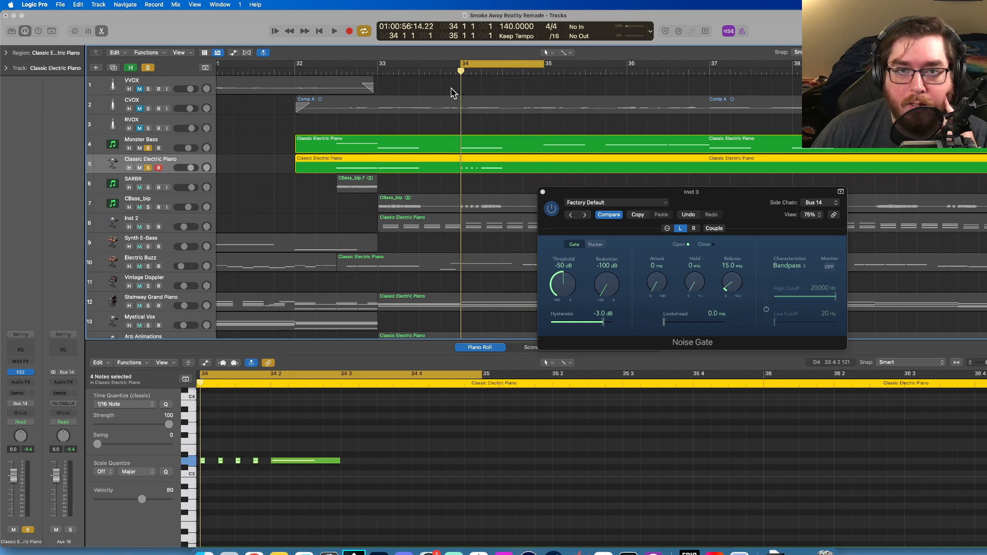
drag(714, 201, 585, 199)
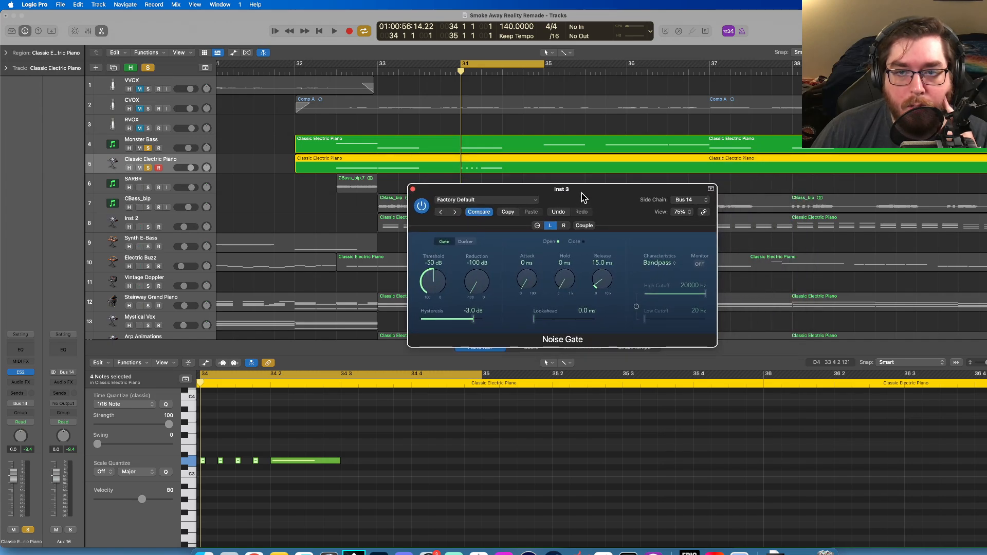
click(334, 31)
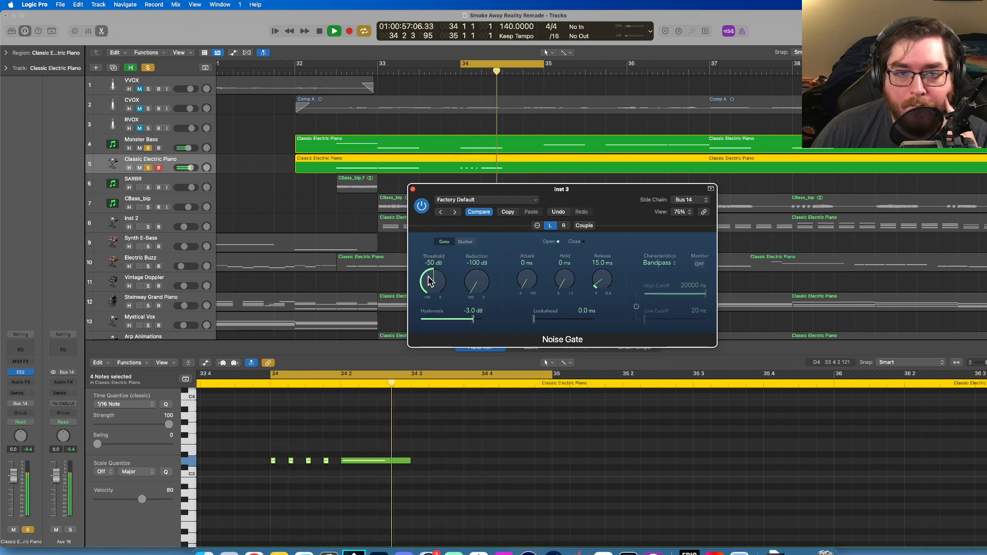
- Raise the Noise Gate threshold to -29 dB, enable Couple, close the plug-in window and stop playback
drag(425, 281, 430, 254)
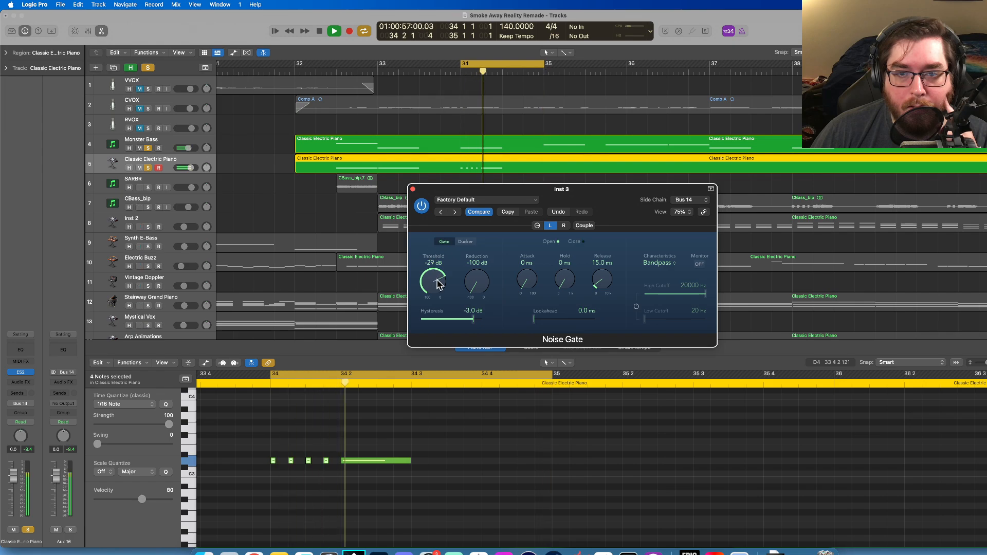
click(584, 226)
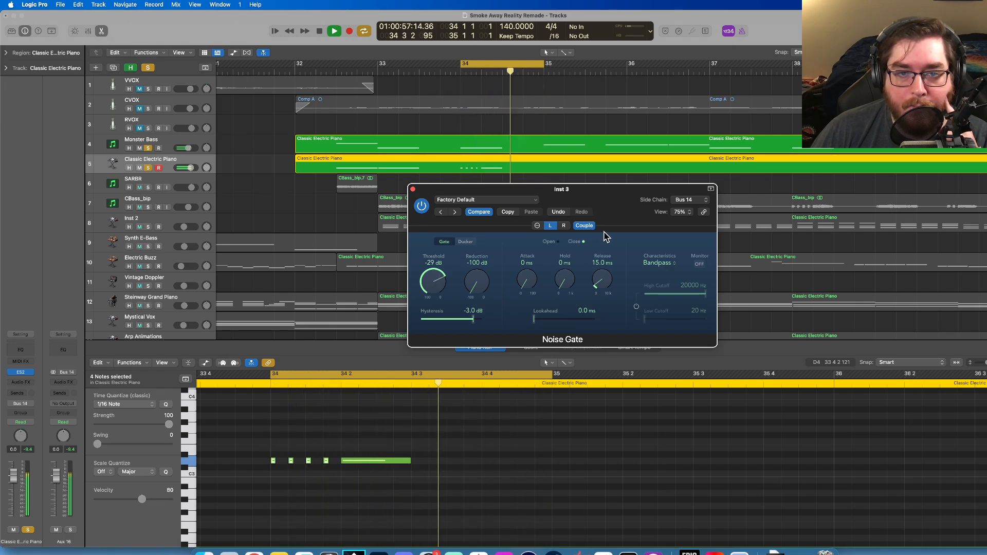
click(414, 190)
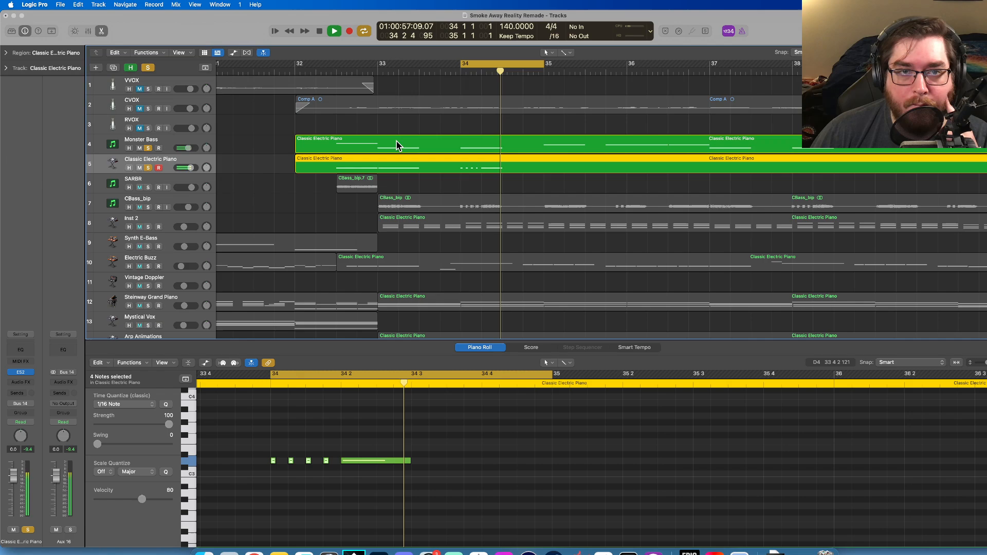
click(319, 31)
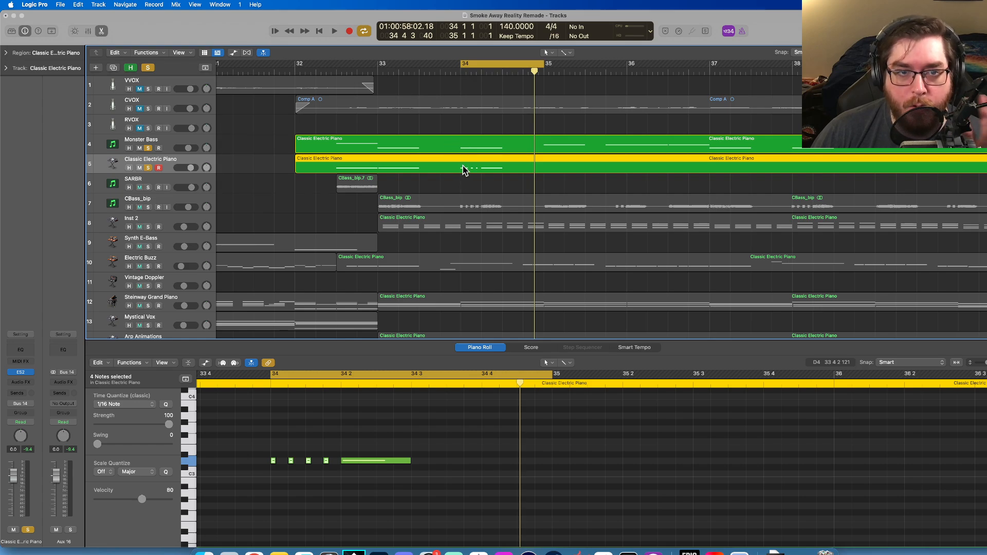
- Replay the bar 34 loop briefly, stop playback, and turn the cycle range off
click(335, 32)
key(space)
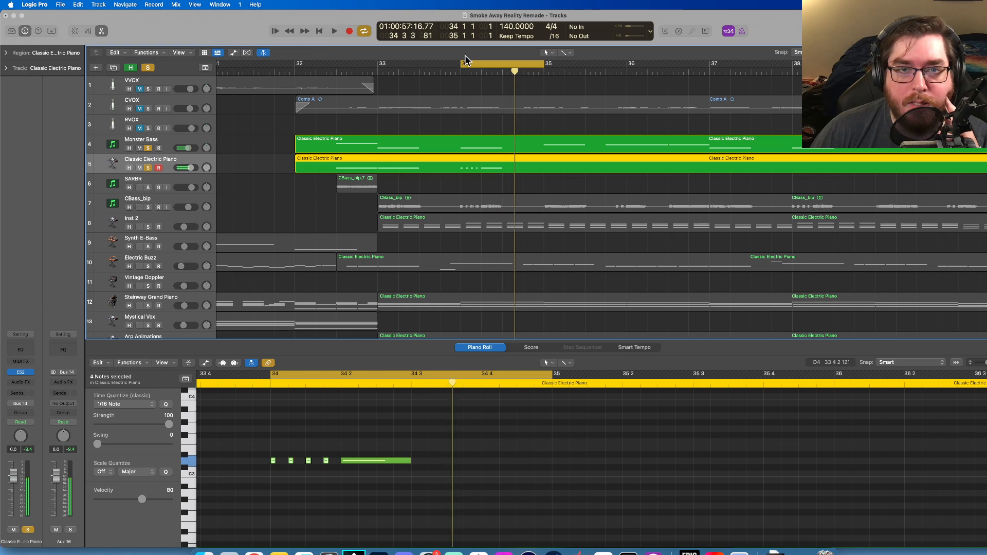
click(486, 67)
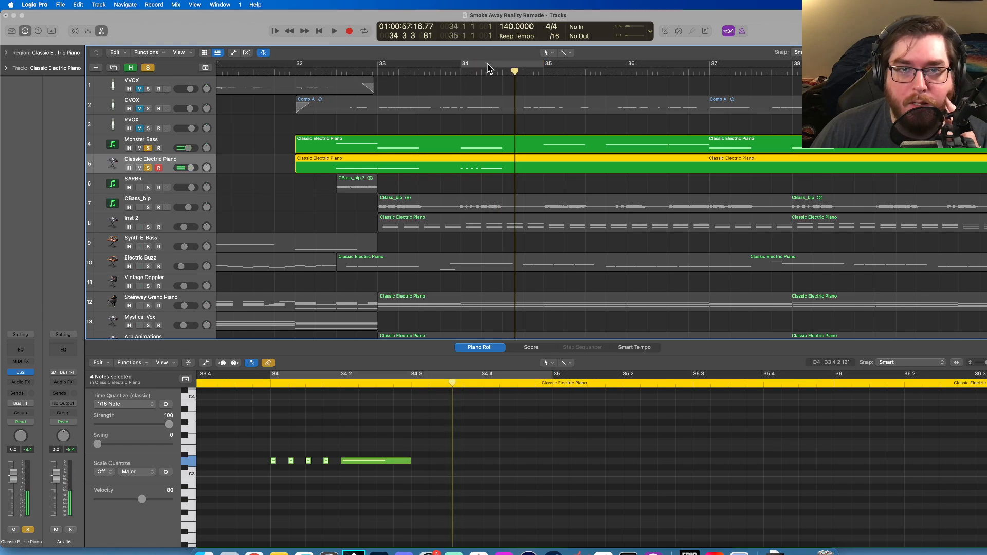
- Compare the Monster Bass notes with the Classic Electric Piano trigger notes, and play both tracks from bar 32 beat 3
click(474, 137)
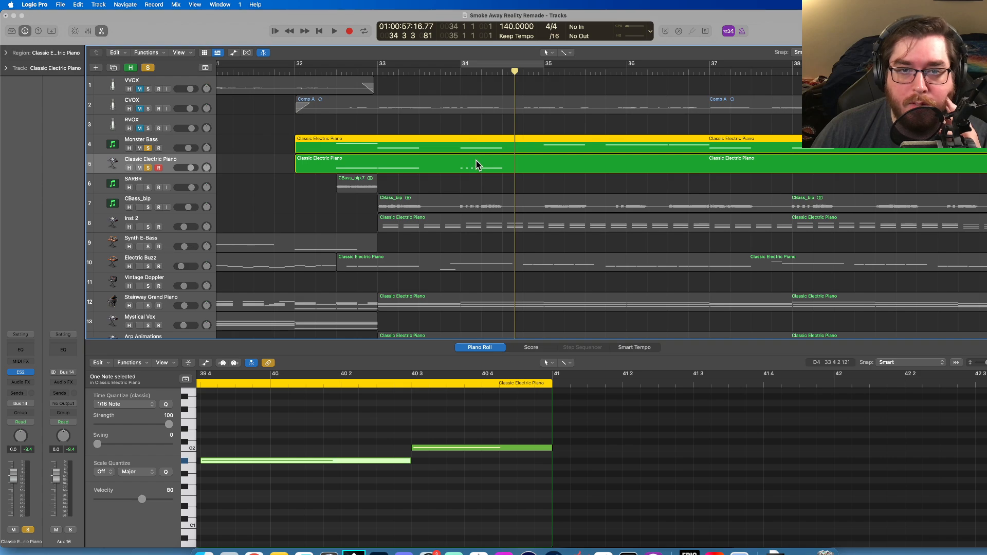
click(476, 161)
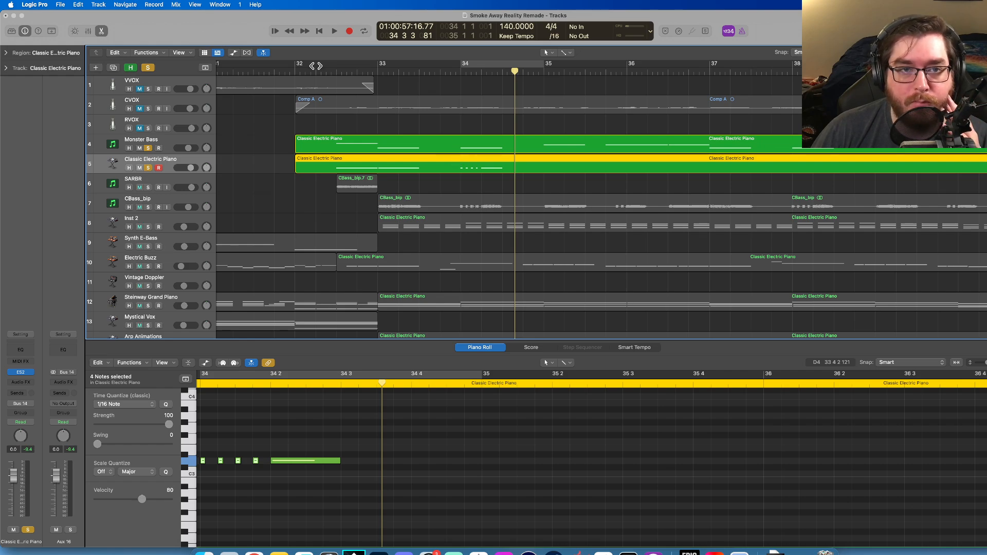
click(334, 71)
key(space)
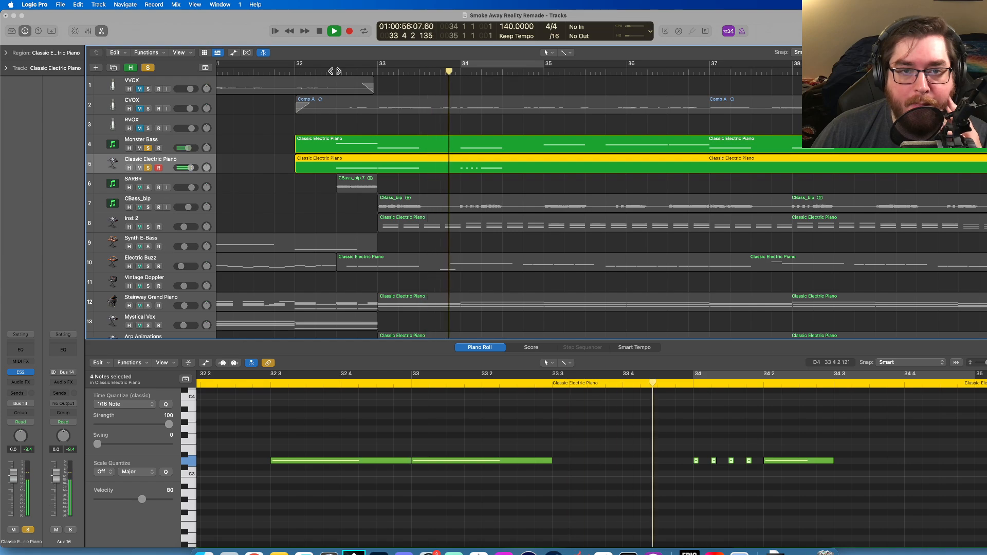
click(320, 32)
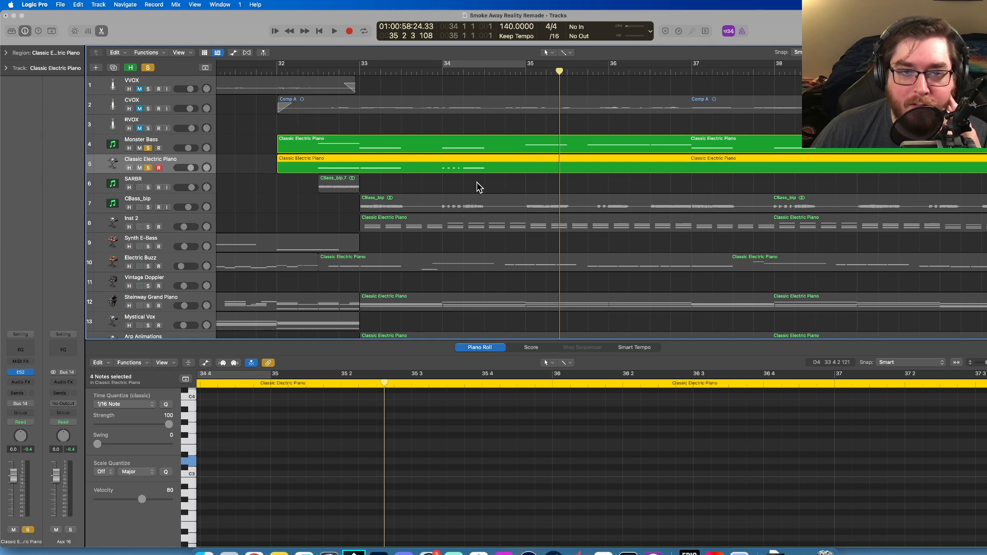
- Solo SARBR and CBass_bip instead of Monster Bass and Classic Electric Piano, and audition them from bar 32 beat 3
click(148, 148)
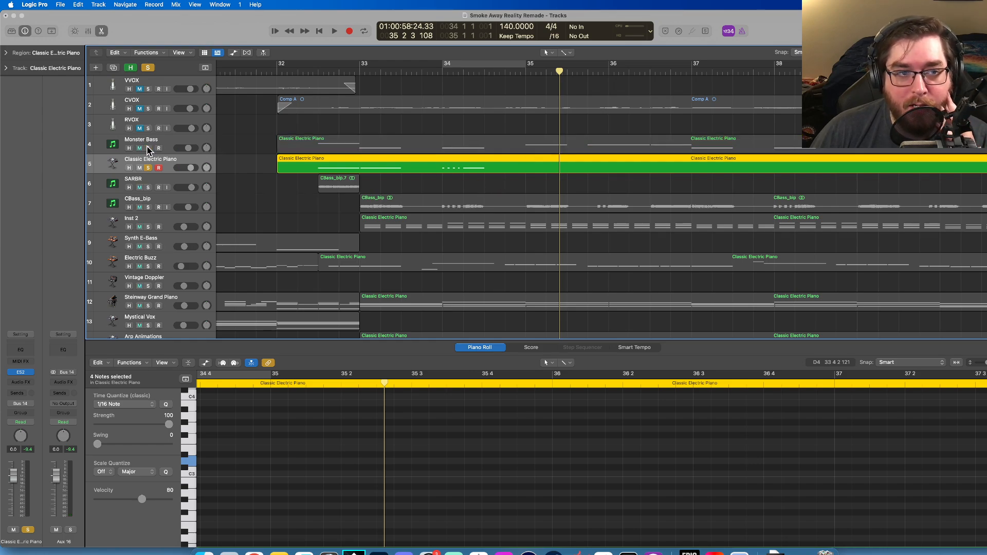
click(149, 167)
click(148, 187)
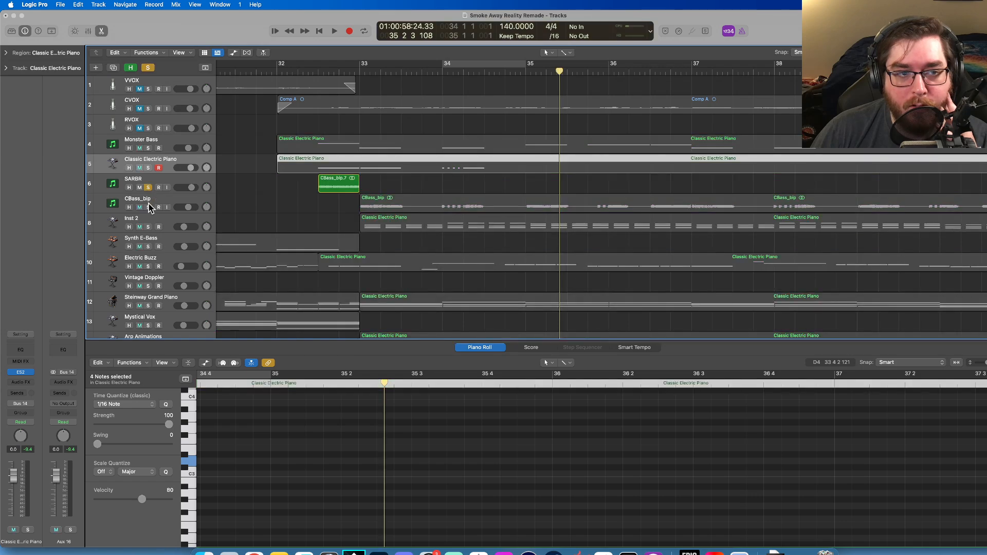
click(149, 207)
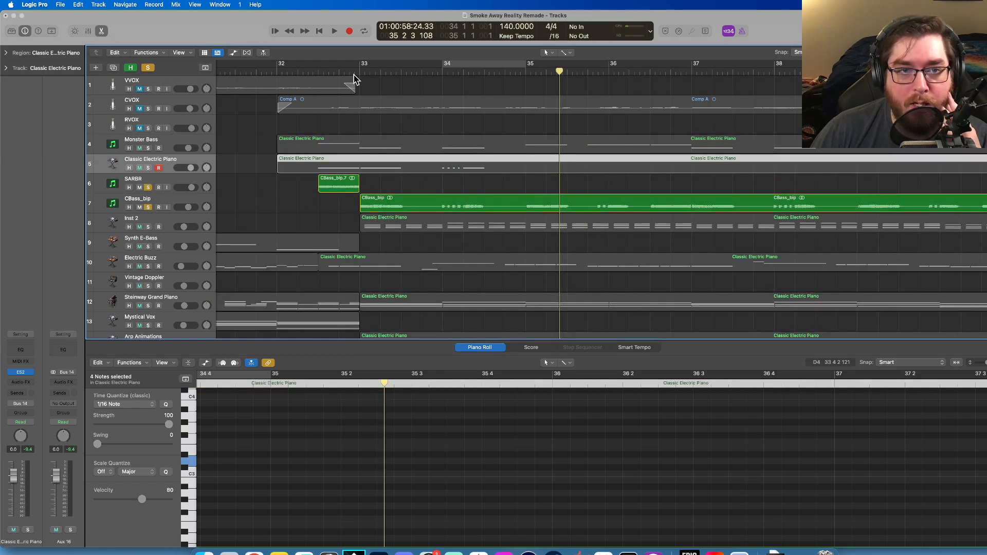
click(316, 73)
key(space)
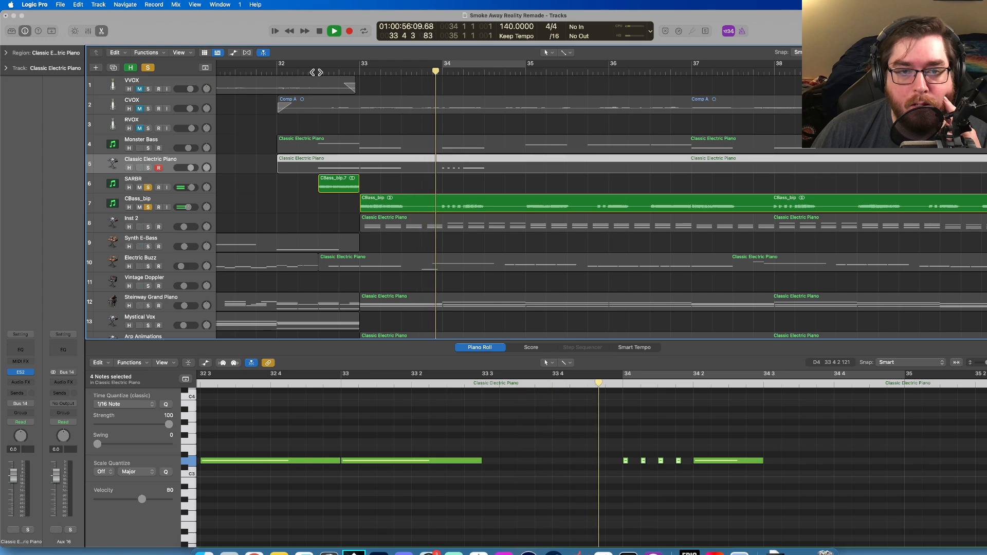
click(324, 31)
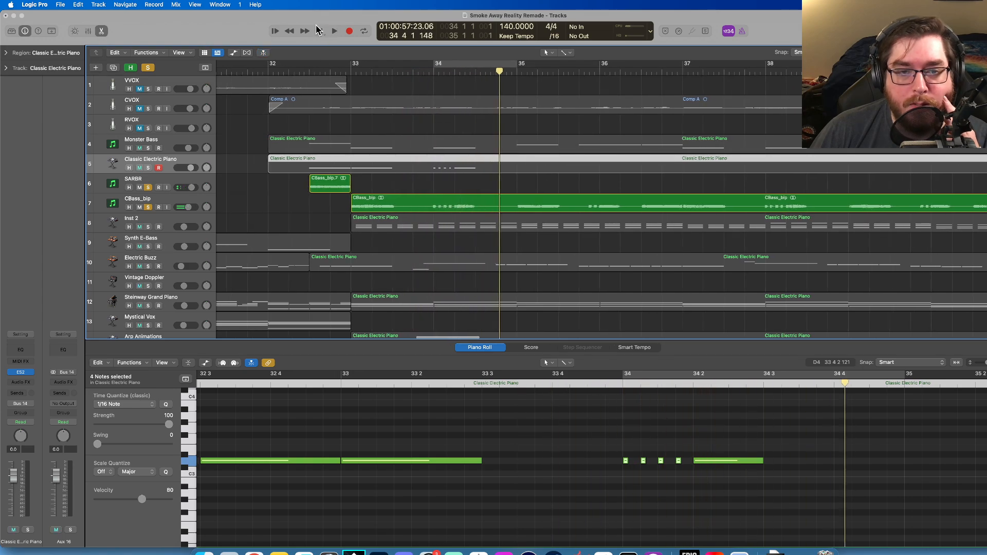
- Switch the solo back from SARBR and CBass_bip to Monster Bass and Classic Electric Piano, and select the Monster Bass track
click(148, 207)
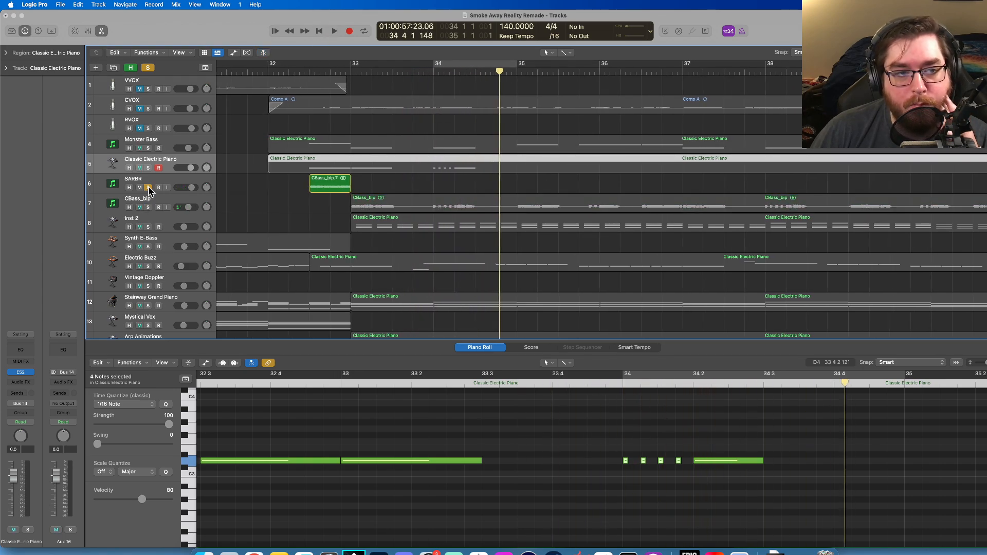
click(148, 187)
click(148, 167)
click(150, 149)
click(148, 148)
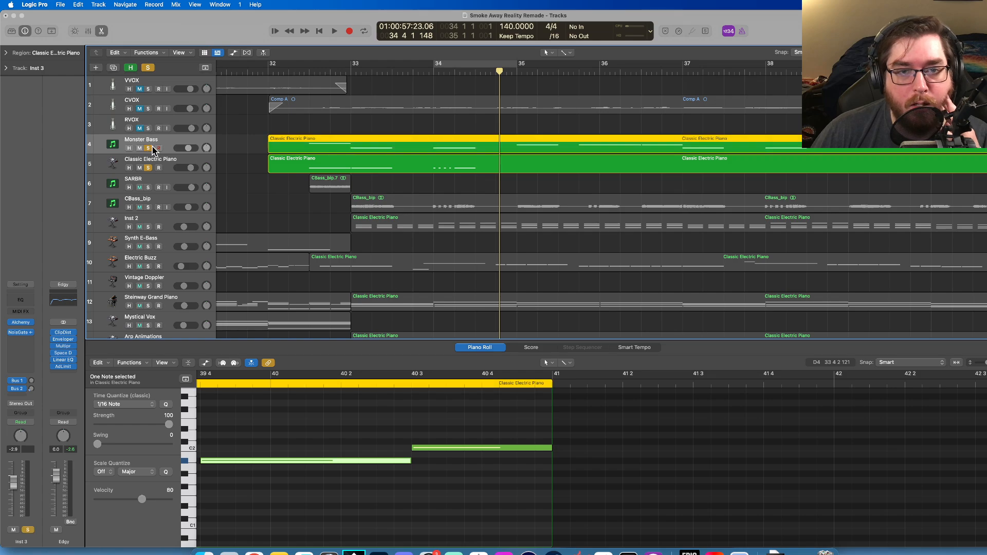
- Play the soloed Monster Bass and Classic Electric Piano tracks from bar 34, stop, and return the playhead to bar 32 beat 3
click(435, 70)
key(space)
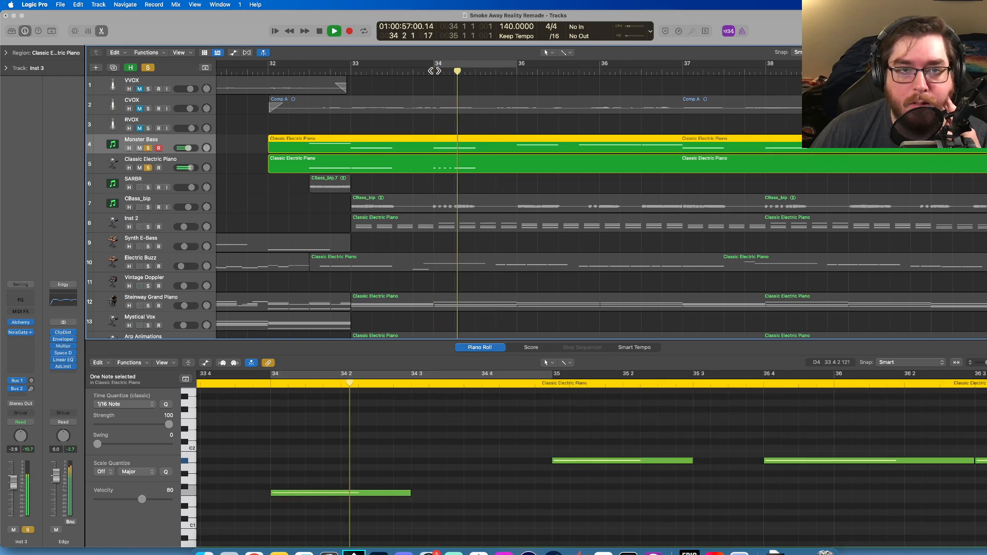
click(320, 32)
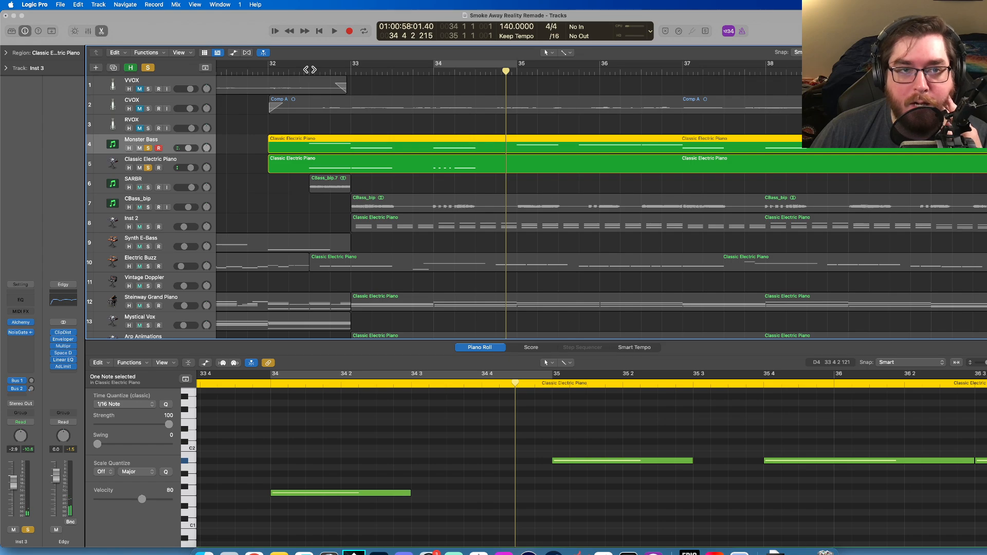
click(309, 70)
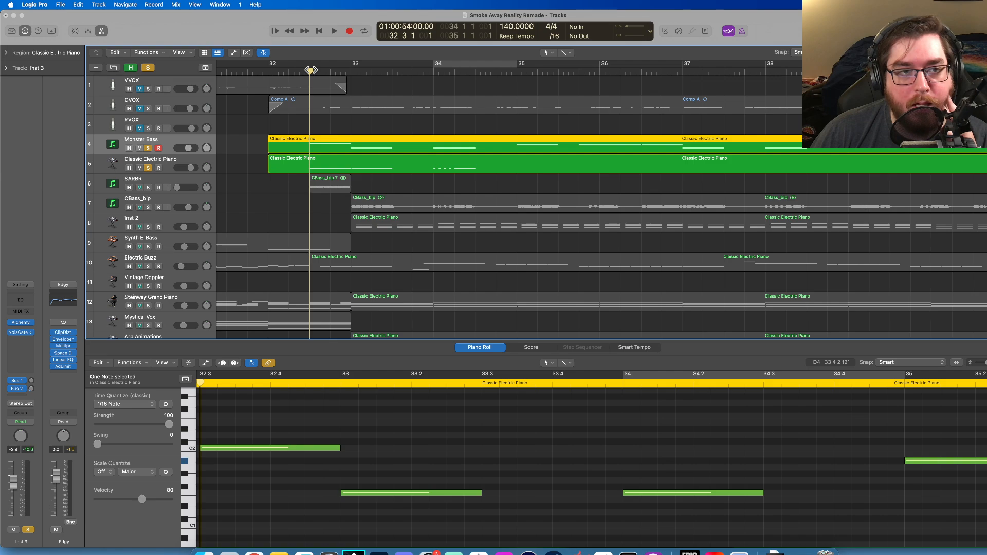
- Move the playhead to bar 32 and examine the Classic Electric Piano trigger notes through bar 34
click(268, 71)
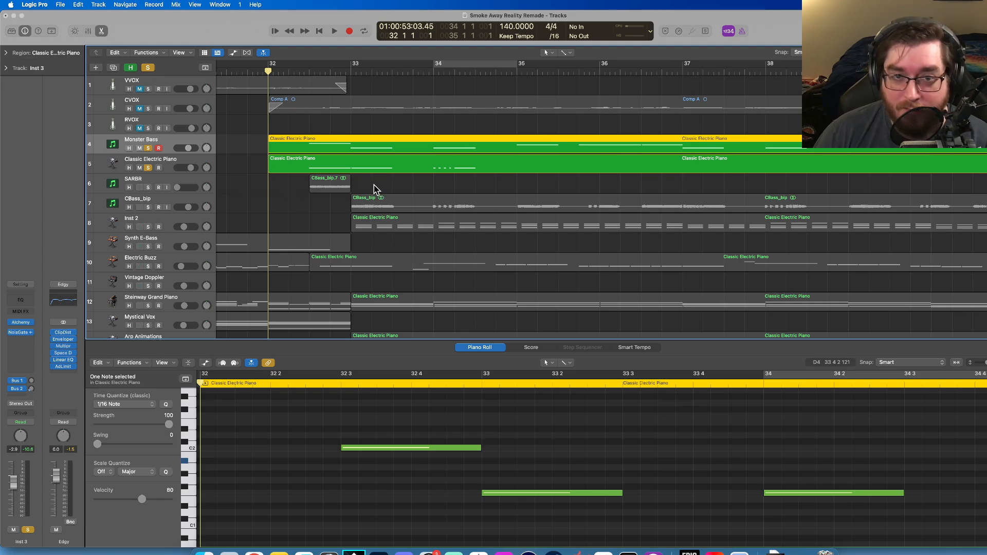
click(478, 167)
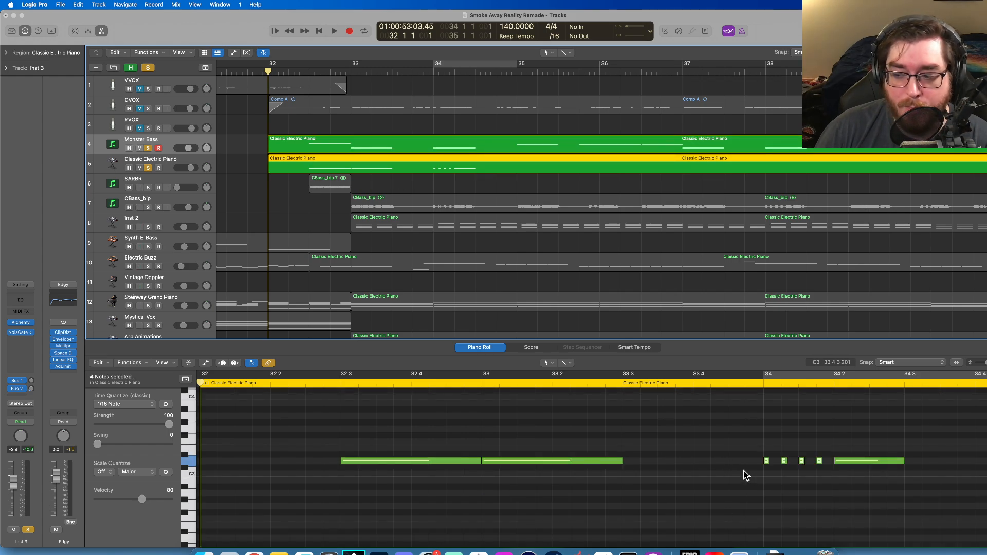
click(707, 461)
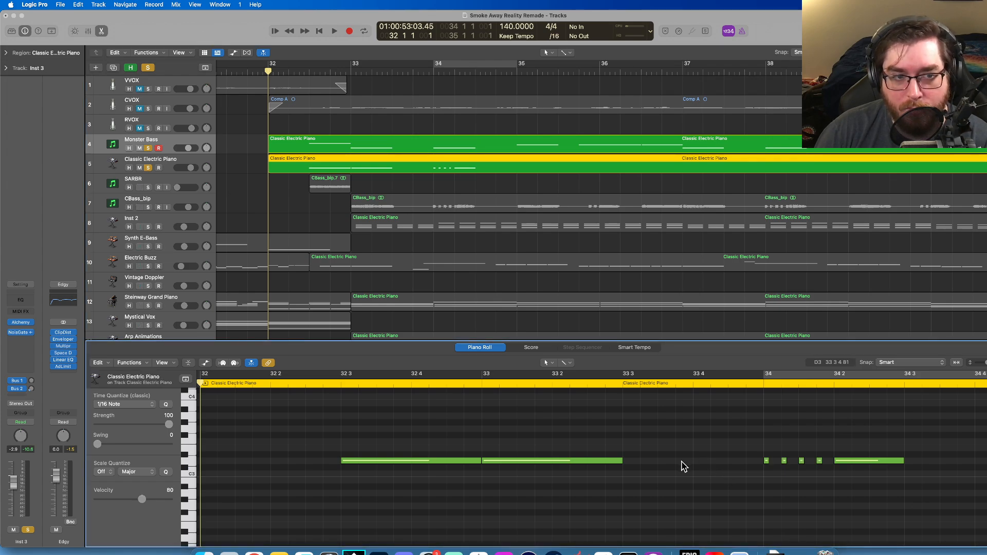
scroll(687, 462, right, 3)
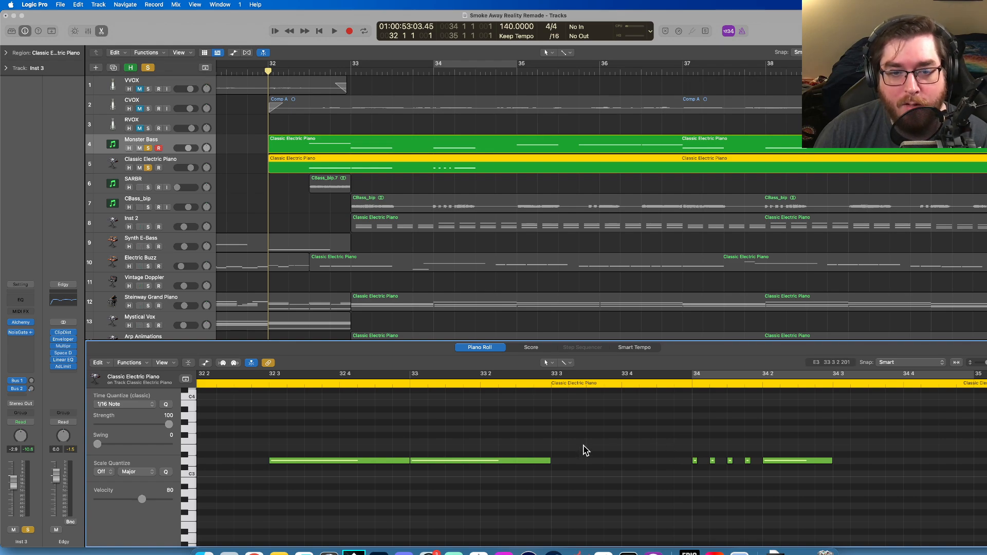
scroll(584, 447, right, 3)
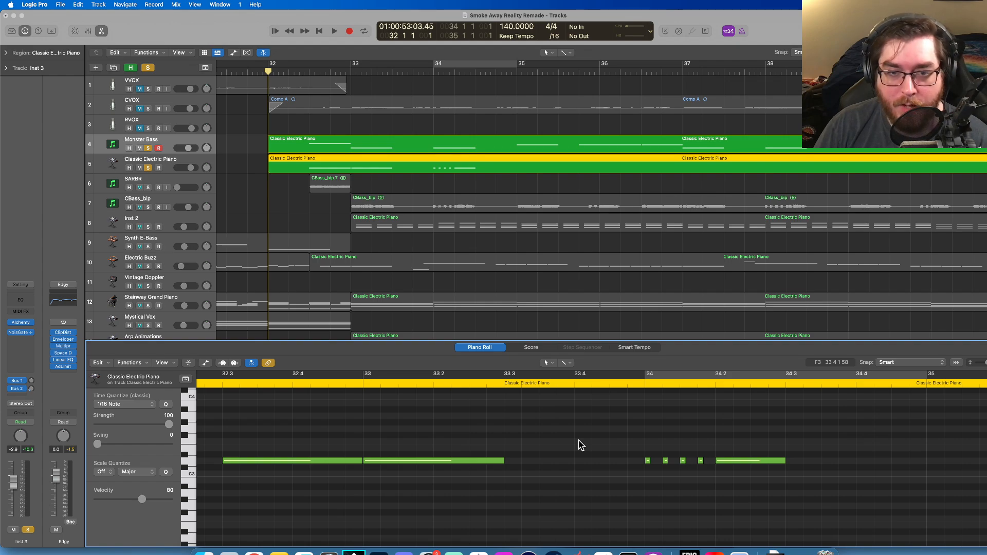
scroll(578, 446, left, 1)
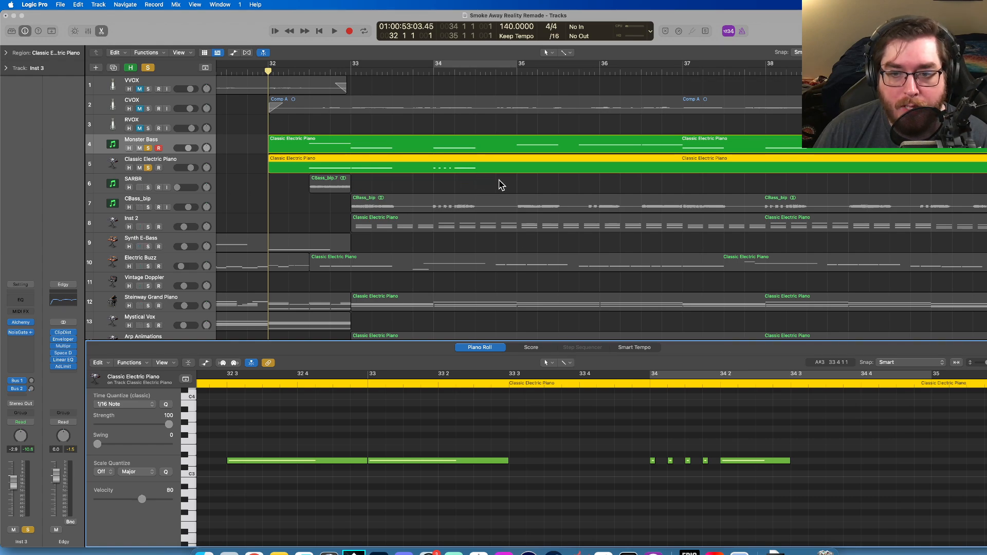
- Move the playhead to bar 35 and add a two-beat trigger note there, matching the pitch and length of the one at bar 33
click(519, 71)
click(430, 461)
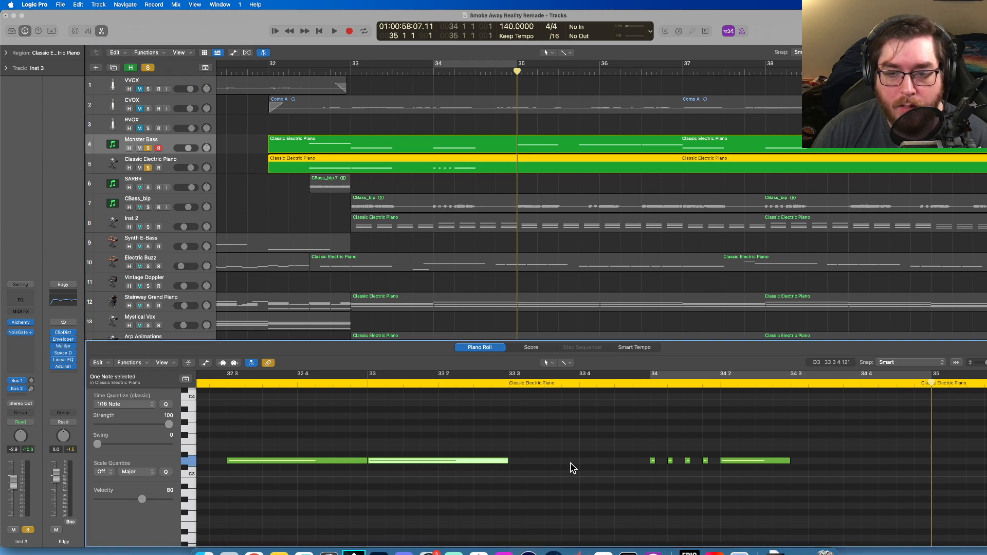
scroll(571, 467, right, 10)
scroll(571, 467, right, 8)
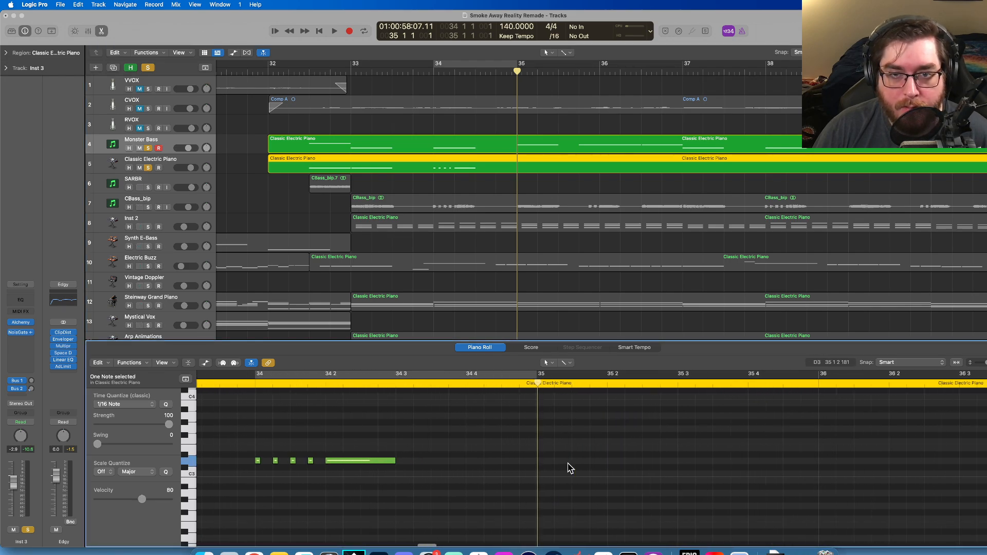
click(535, 462)
click(534, 463)
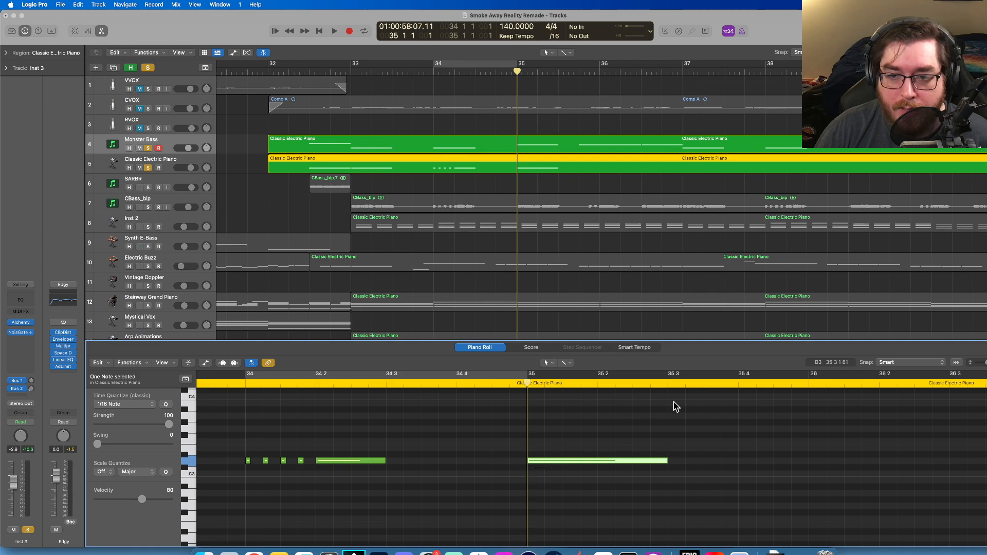
- Add a trigger note at bar 36 on the same pitch and shorten it to one beat
scroll(601, 439, left, 1)
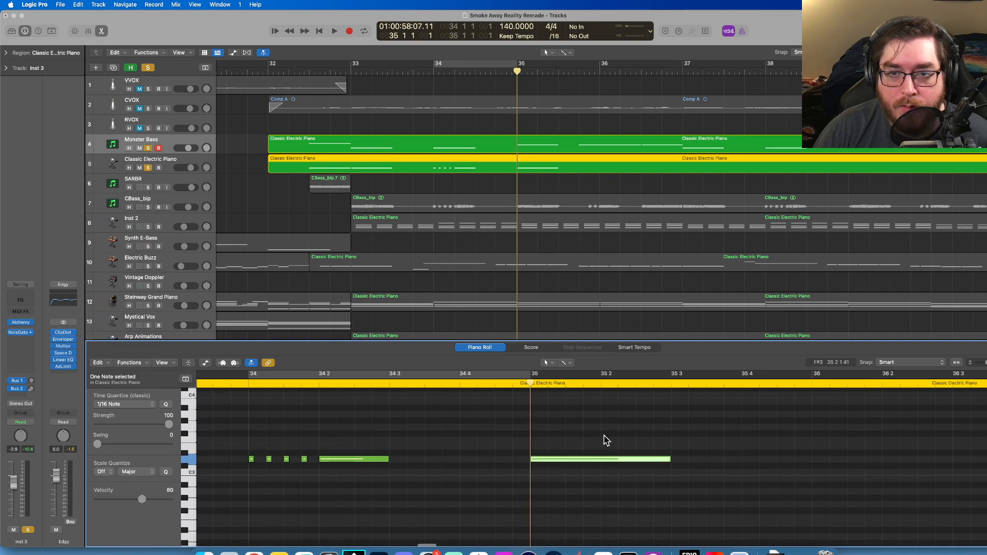
scroll(604, 440, right, 10)
scroll(604, 440, right, 5)
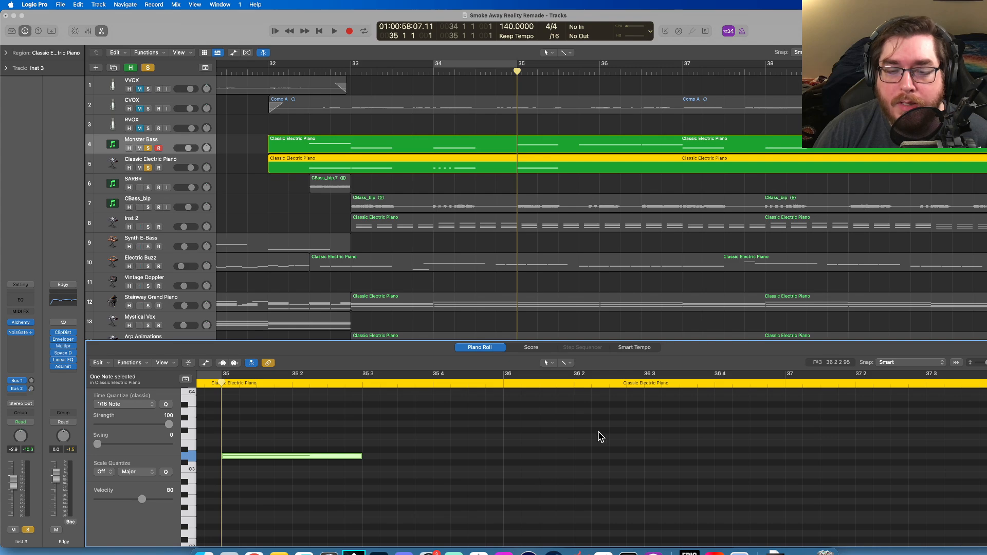
click(508, 456)
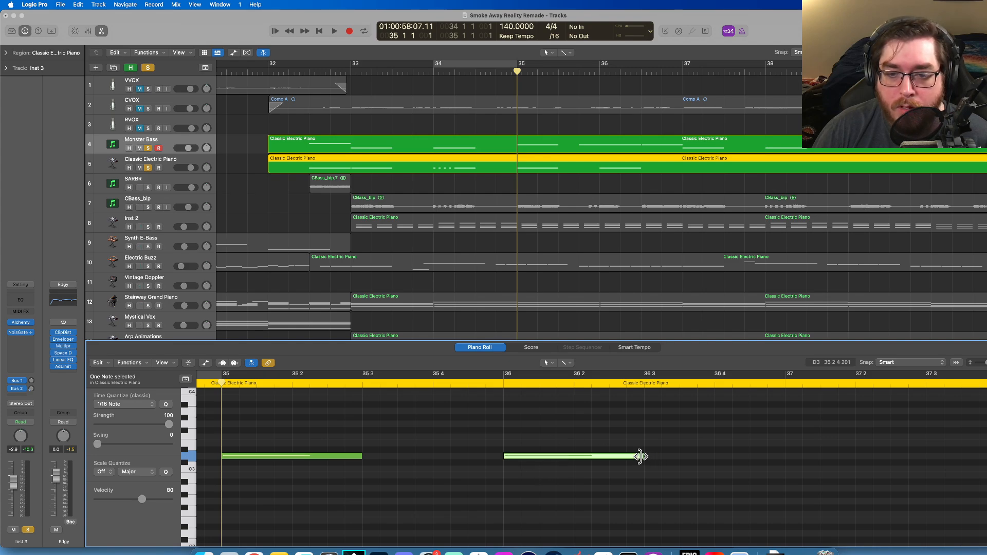
drag(640, 457, 572, 459)
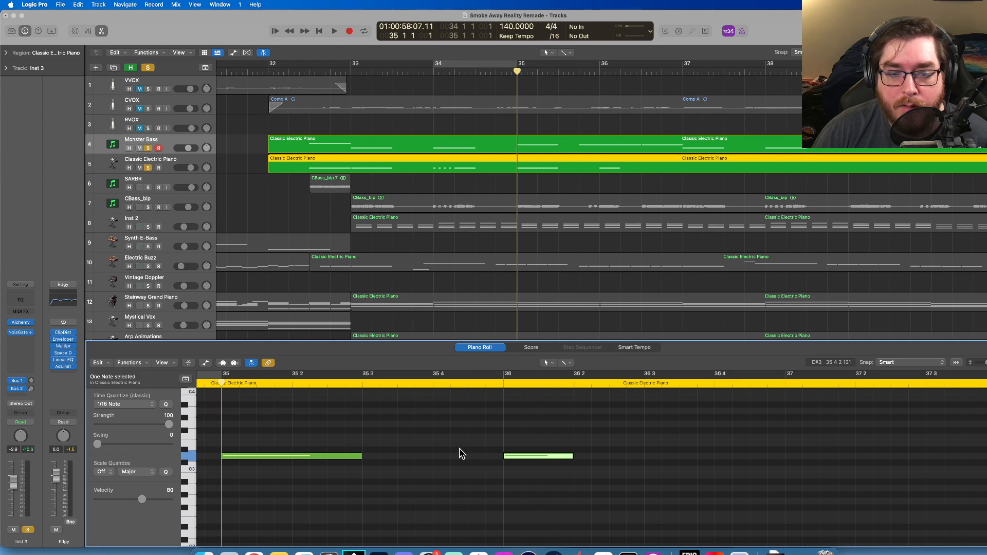
- Copy the last two of the four short notes in bar 34 and paste them at 35 4 3, just before bar 36
scroll(461, 453, left, 10)
drag(374, 472, 396, 446)
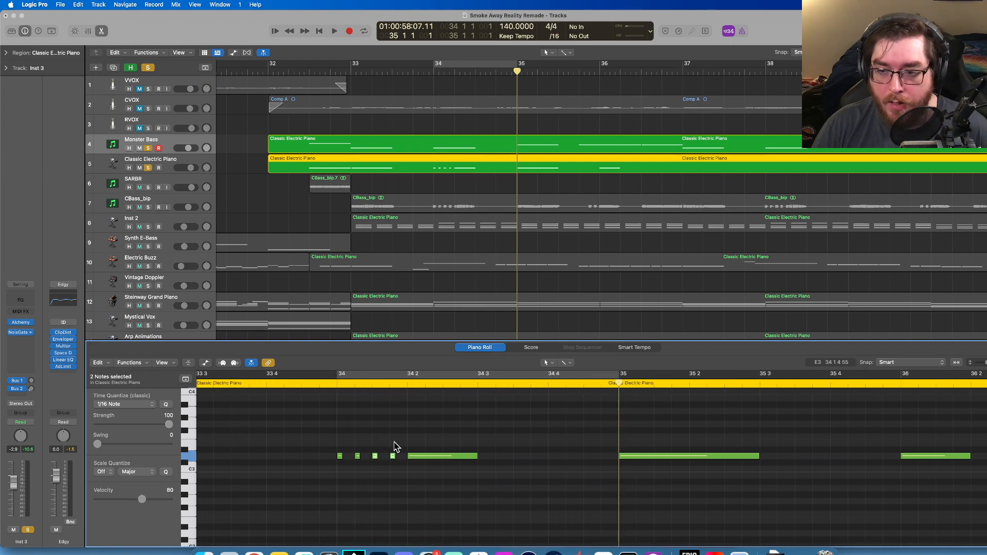
click(867, 387)
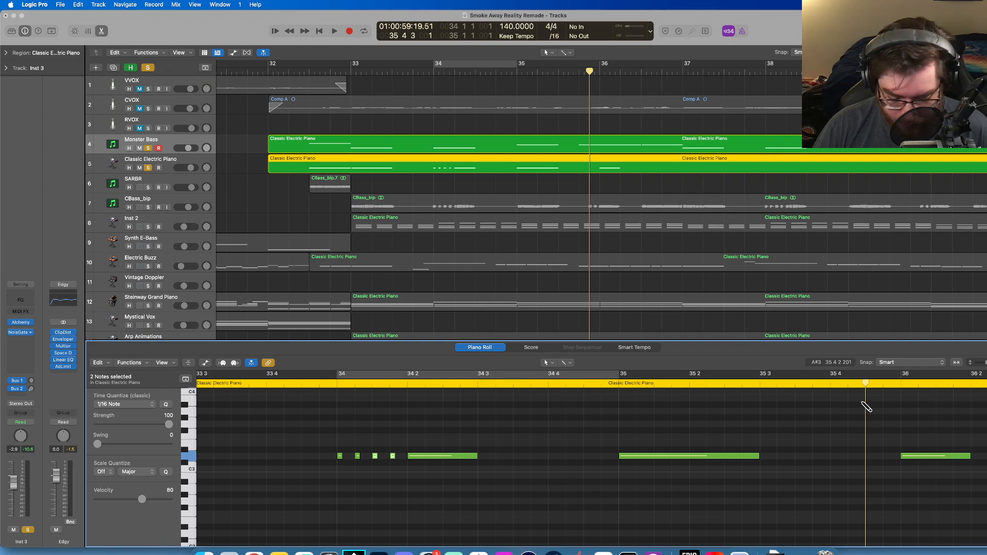
key(super+v)
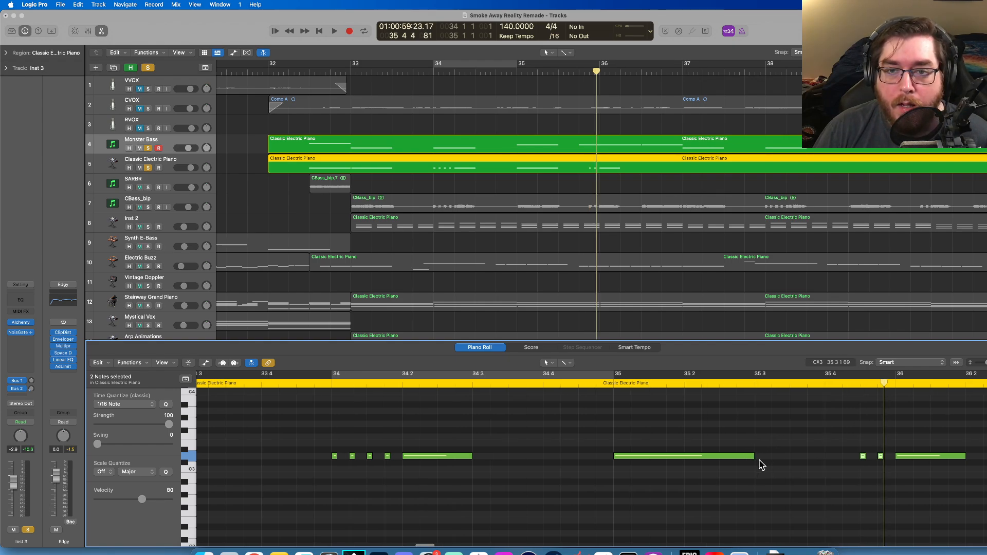
- Add a two-beat trigger note at bar 36 beat 3, matching the long note at bar 35
scroll(756, 458, right, 10)
click(282, 454)
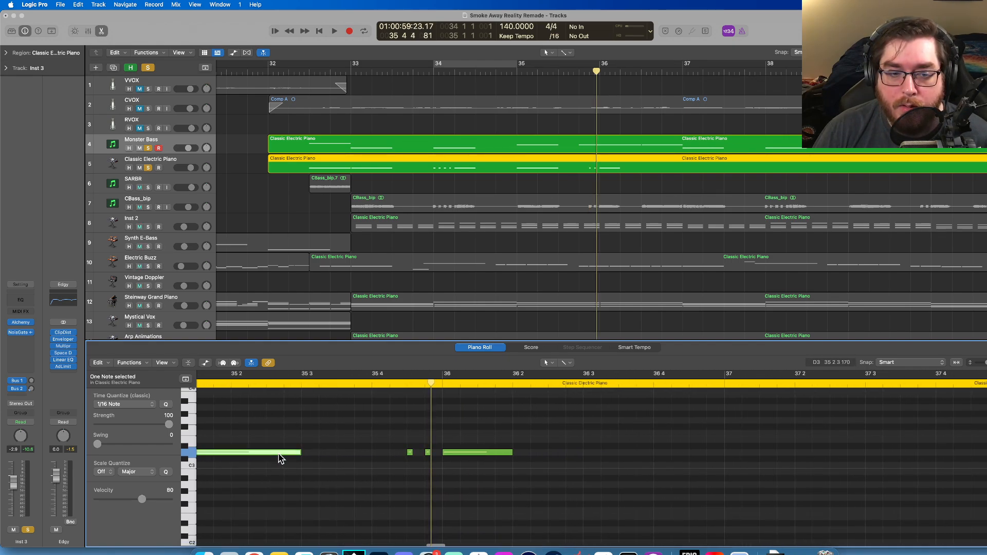
scroll(593, 461, right, 5)
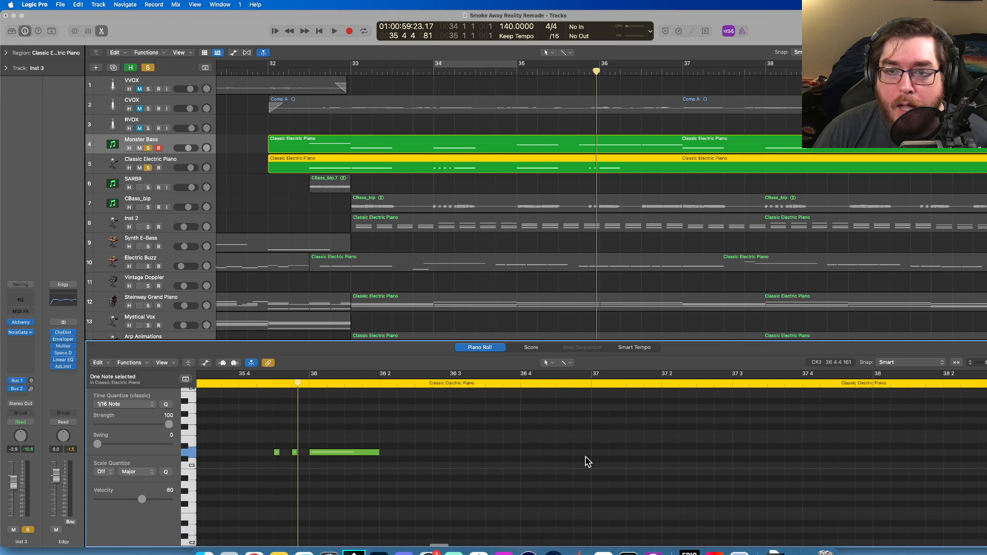
super+click(453, 452)
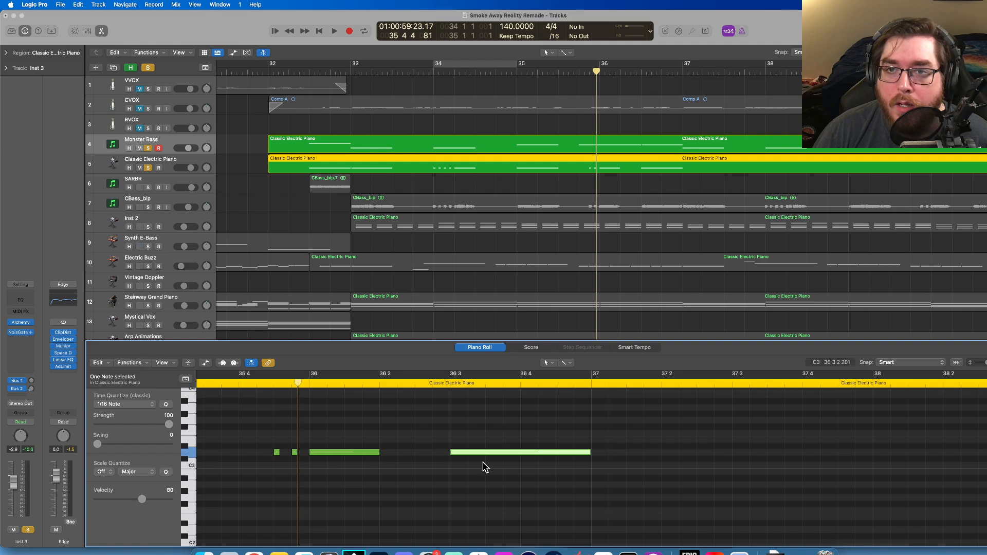
- Try a two-beat trigger note at bar 37, and delete it again
scroll(484, 469, right, 5)
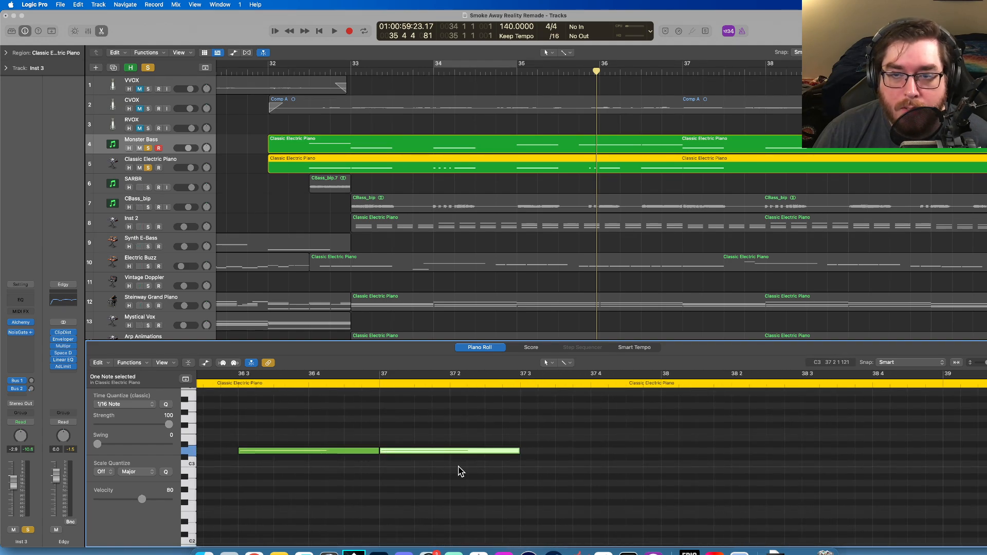
scroll(465, 470, right, 2)
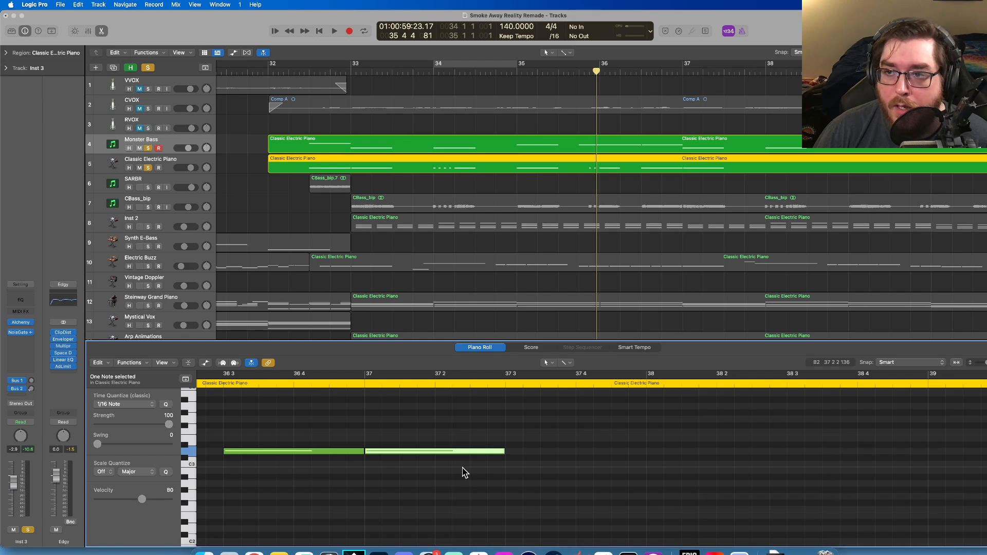
click(457, 464)
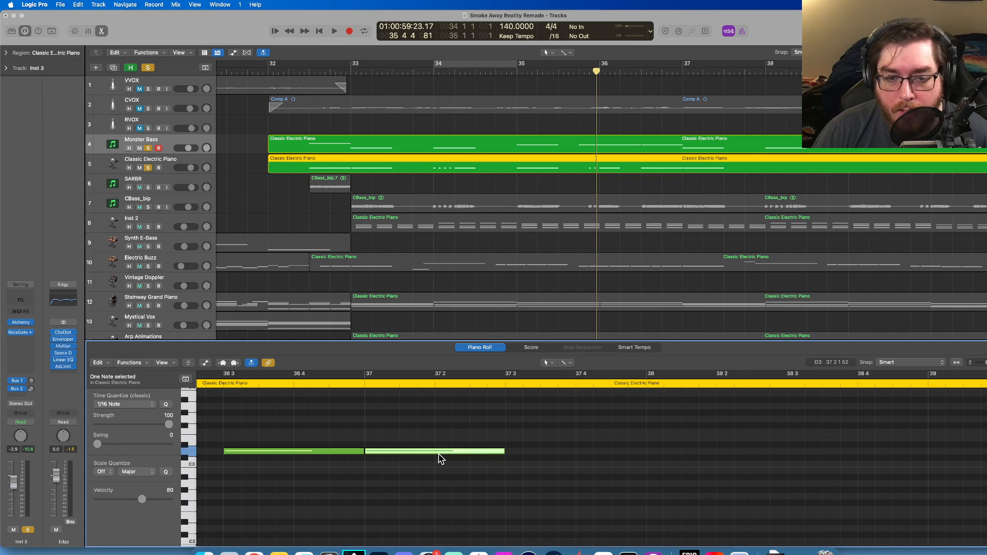
click(441, 452)
key(Delete)
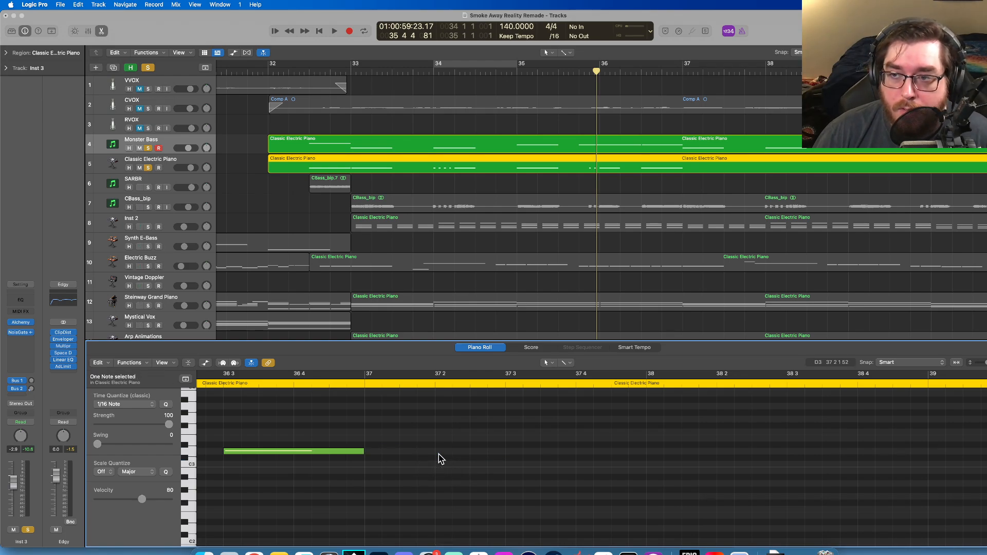
- Trim the end of the Classic Electric Piano trigger region back to bar 37
scroll(448, 454, left, 1)
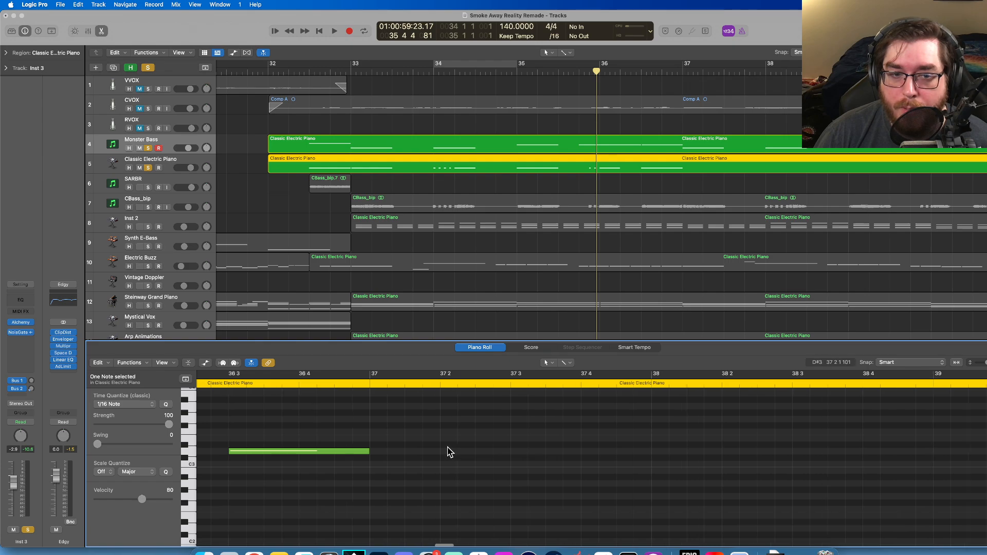
scroll(447, 452, left, 10)
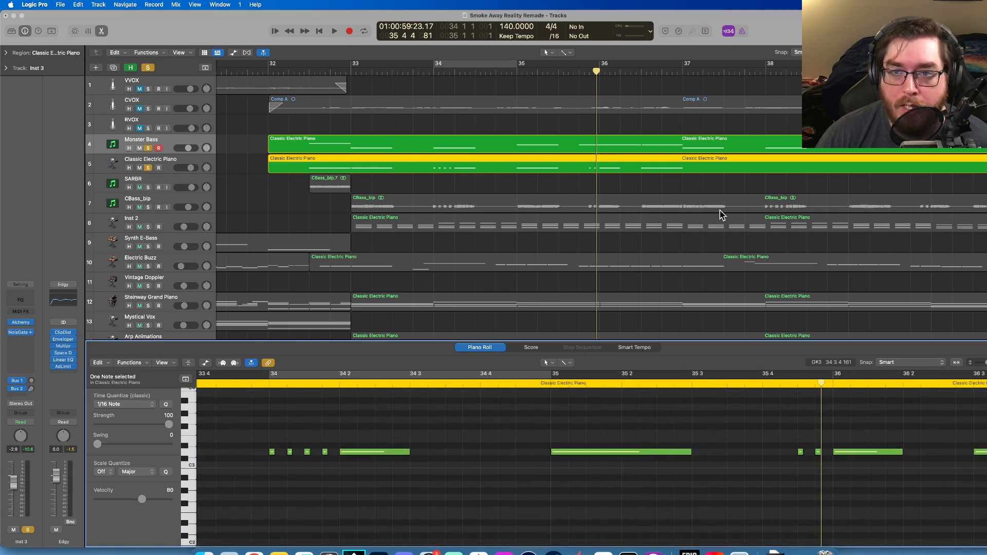
scroll(712, 198, right, 4)
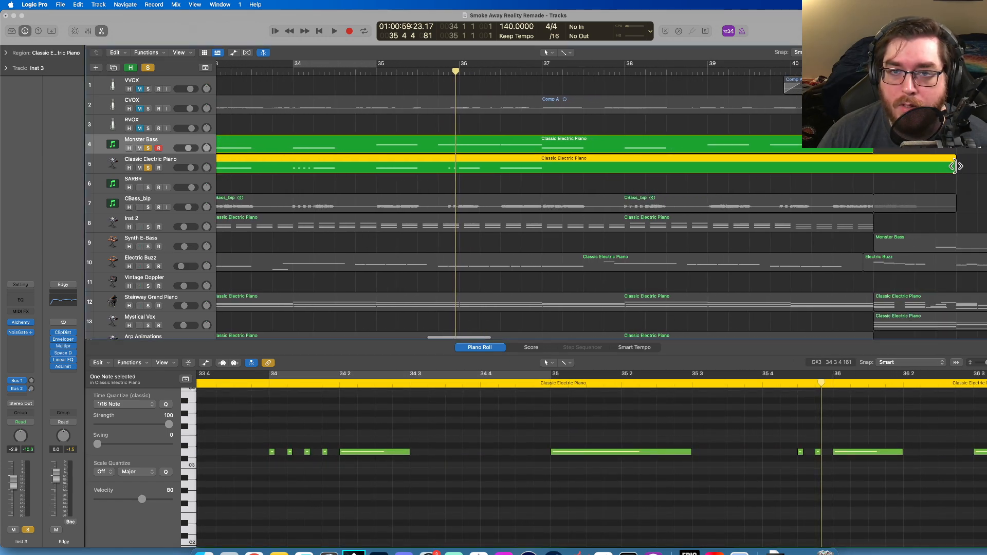
drag(955, 166, 585, 174)
- Place the playhead at bar 33 and split the Classic Electric Piano trigger region there
scroll(585, 174, left, 5)
click(498, 73)
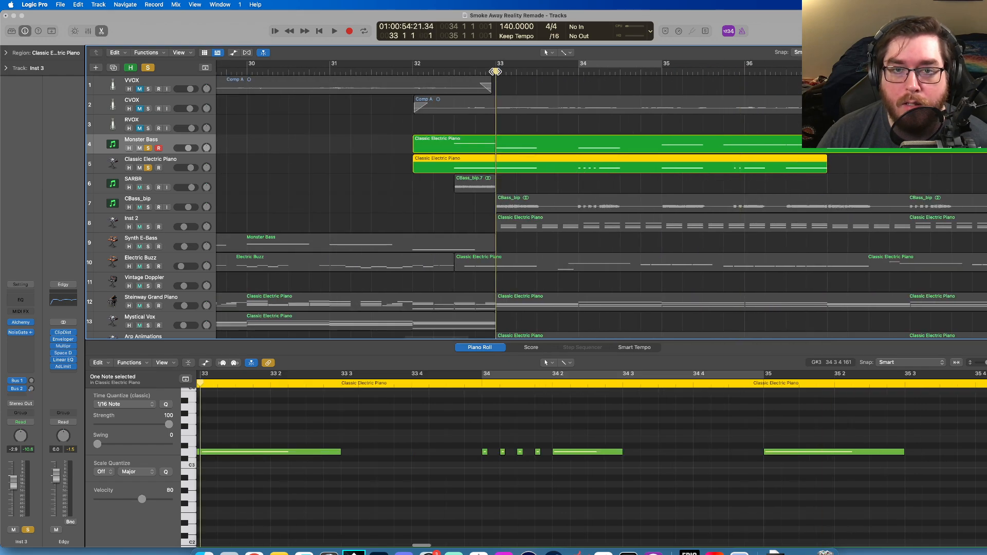
scroll(496, 167, left, 1)
scroll(497, 167, left, 1)
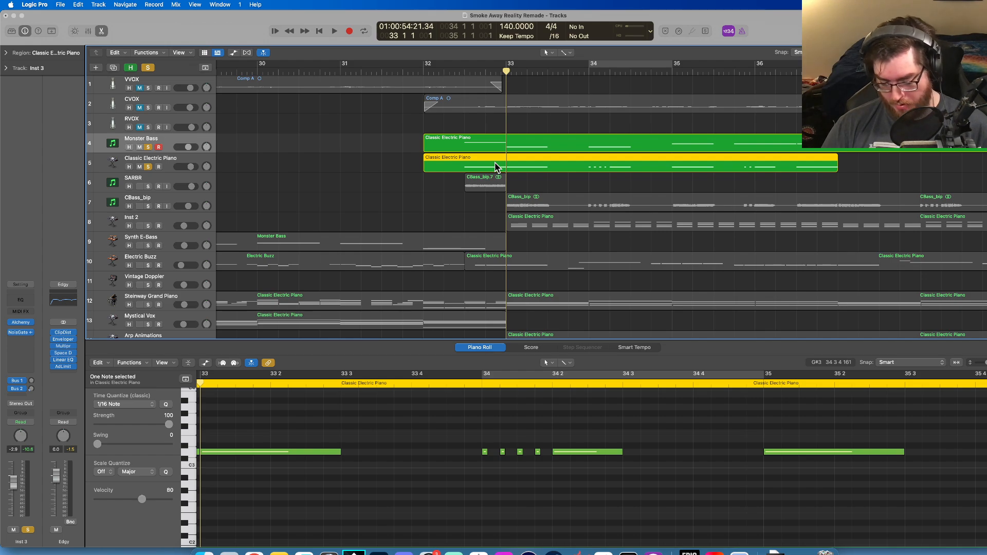
key(super+t)
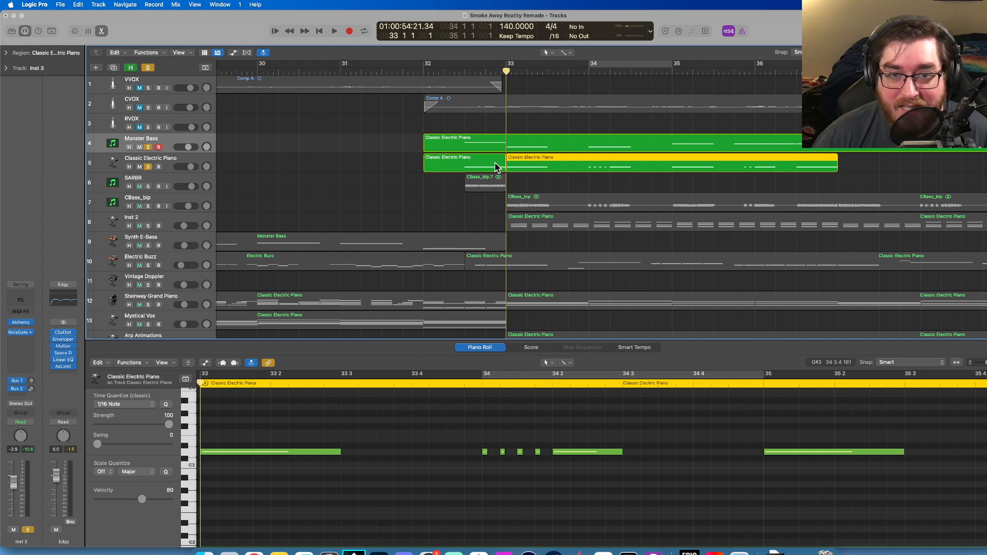
- Repeat the four-bar Classic Electric Piano trigger region once from bar 37, and check its end against the Monster Bass region
scroll(496, 167, right, 1)
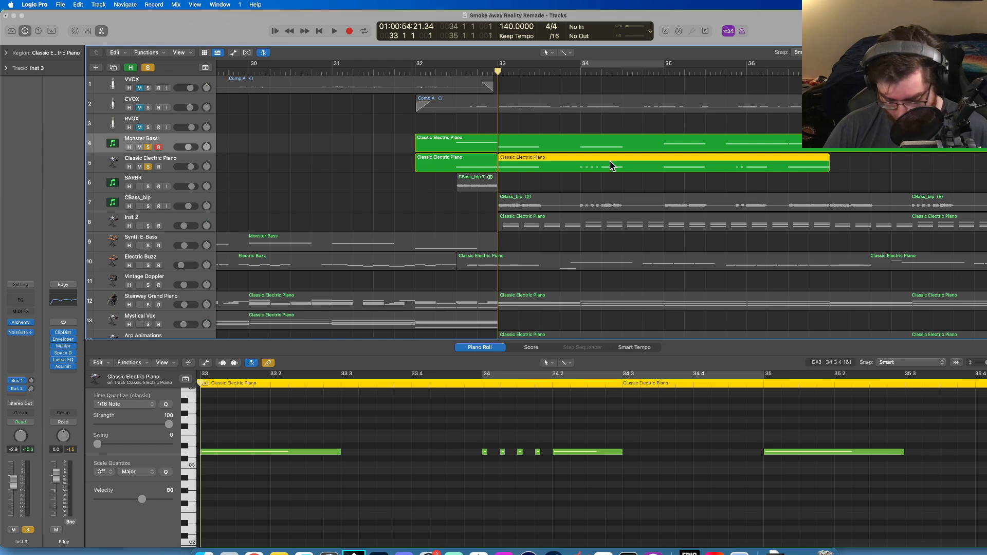
key(Right)
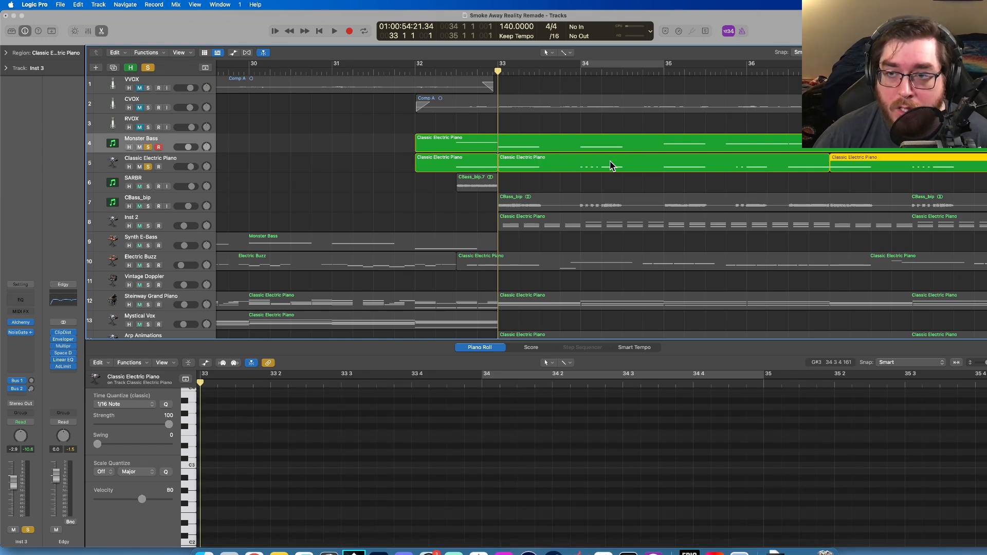
scroll(709, 180, right, 5)
scroll(703, 176, right, 8)
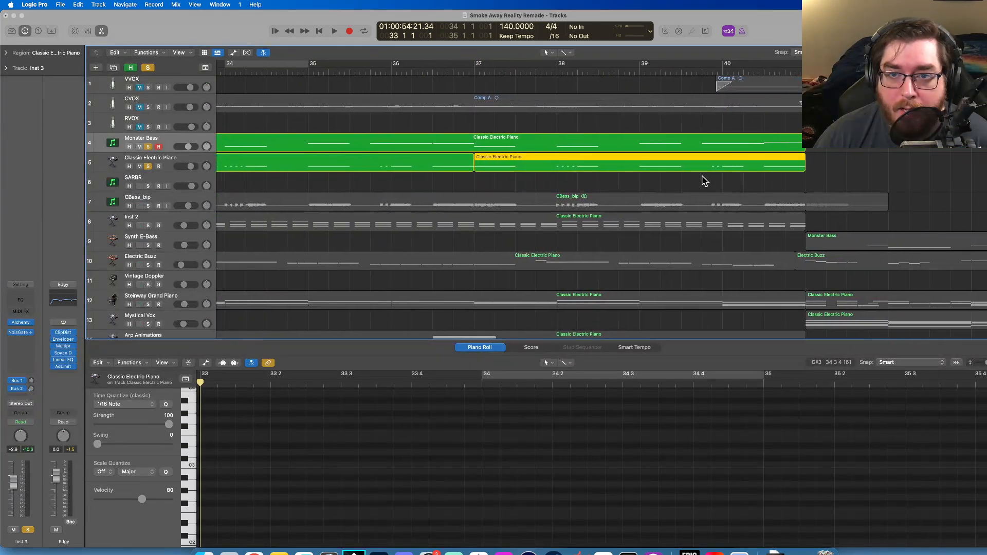
scroll(701, 176, left, 8)
scroll(703, 179, left, 2)
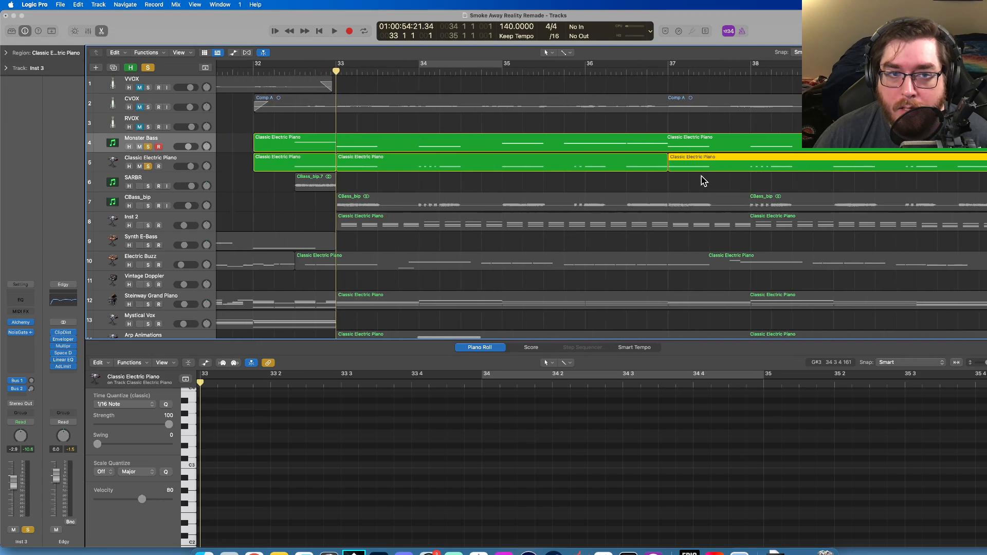
- Trim the start of the Monster Bass region and the opening Classic Electric Piano trigger region to bar 32 beat 3
click(256, 169)
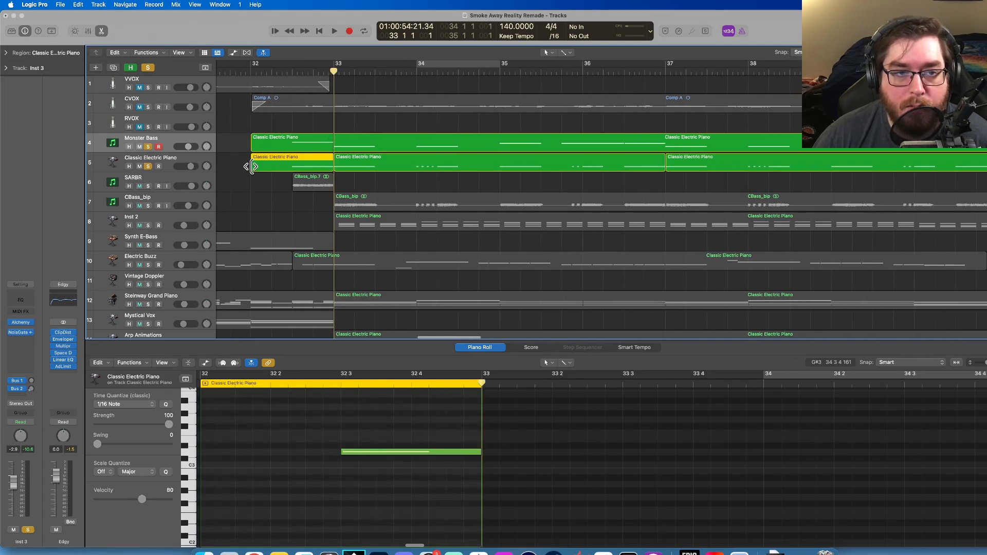
shift+click(263, 139)
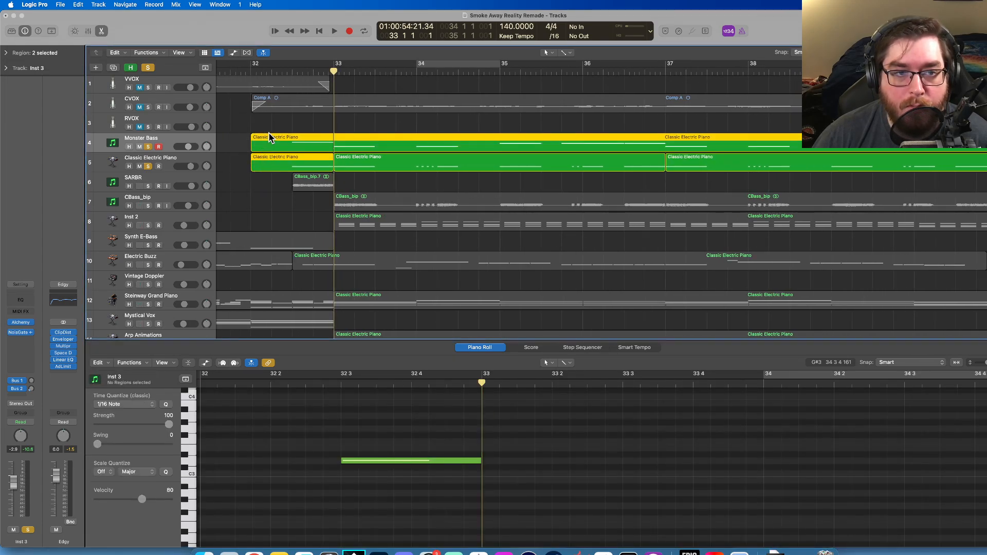
drag(252, 167, 293, 168)
click(278, 178)
click(310, 168)
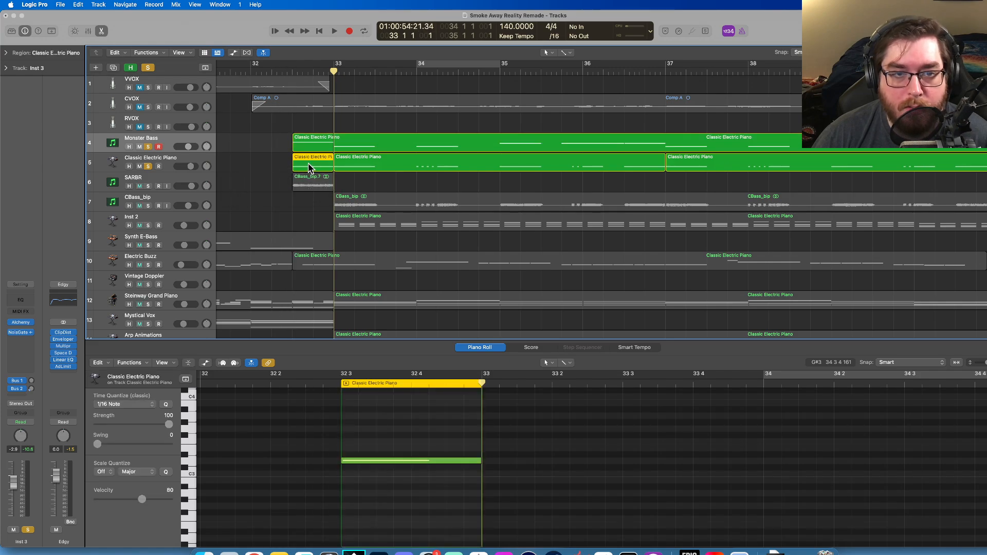
- Place a copy of the two-beat pickup trigger region at bar 41 on the Classic Electric Piano track
scroll(419, 167, right, 15)
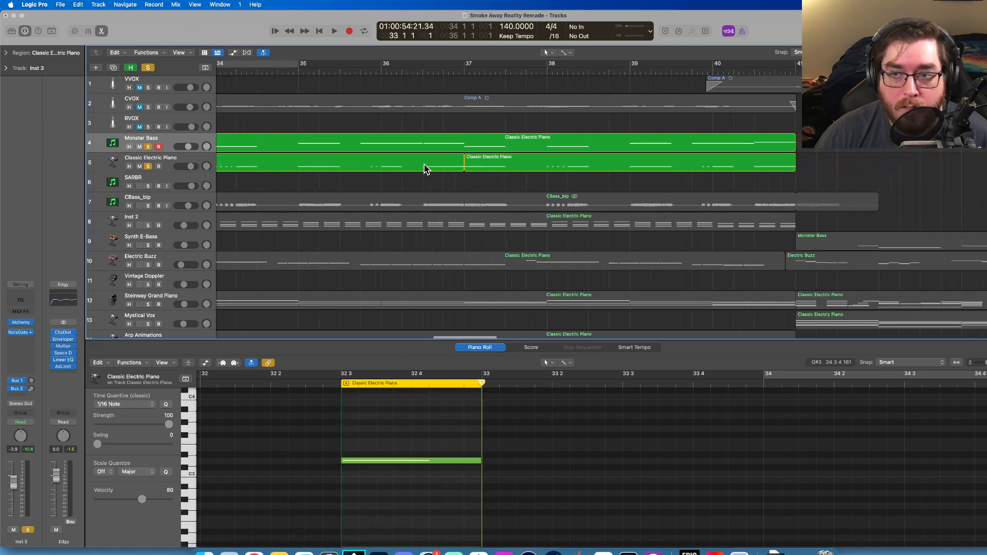
click(419, 71)
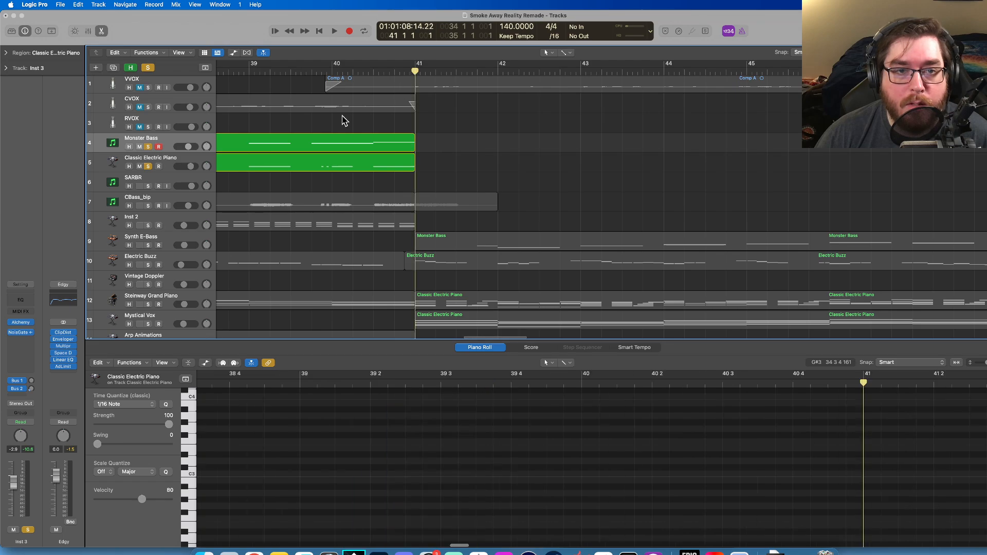
click(175, 161)
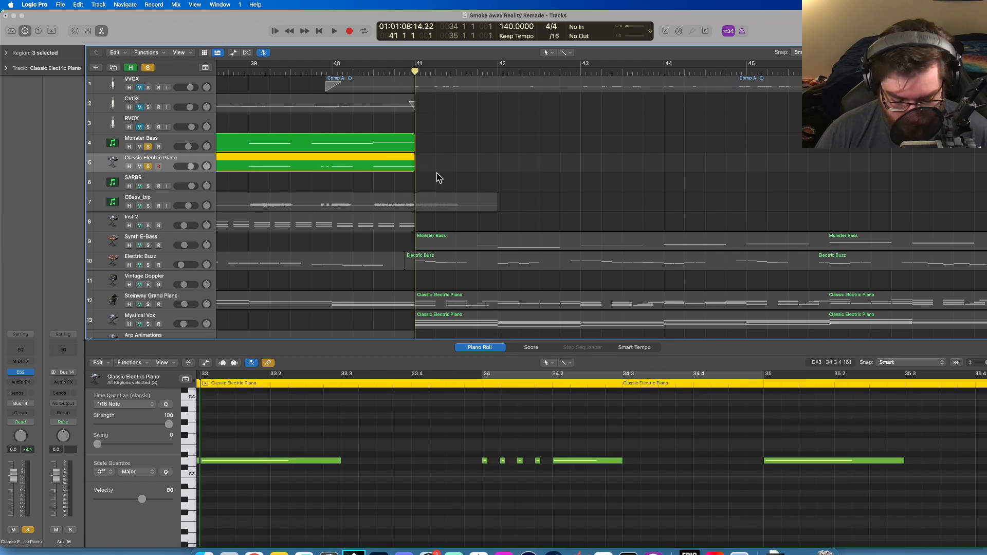
key(r)
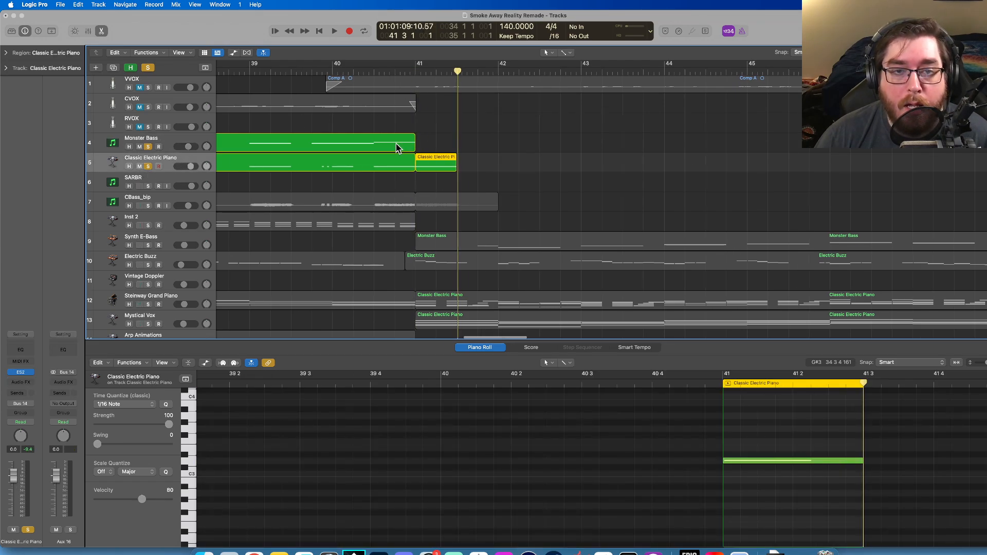
- Extend the end of the Monster Bass region to bar 41 beat 3, level with the end of the trigger regions
click(421, 147)
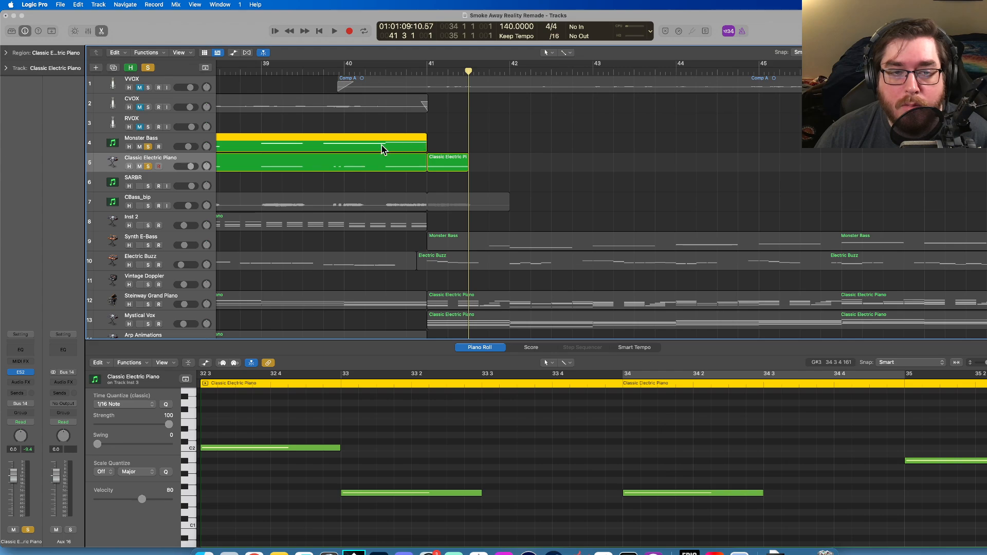
scroll(381, 149, left, 10)
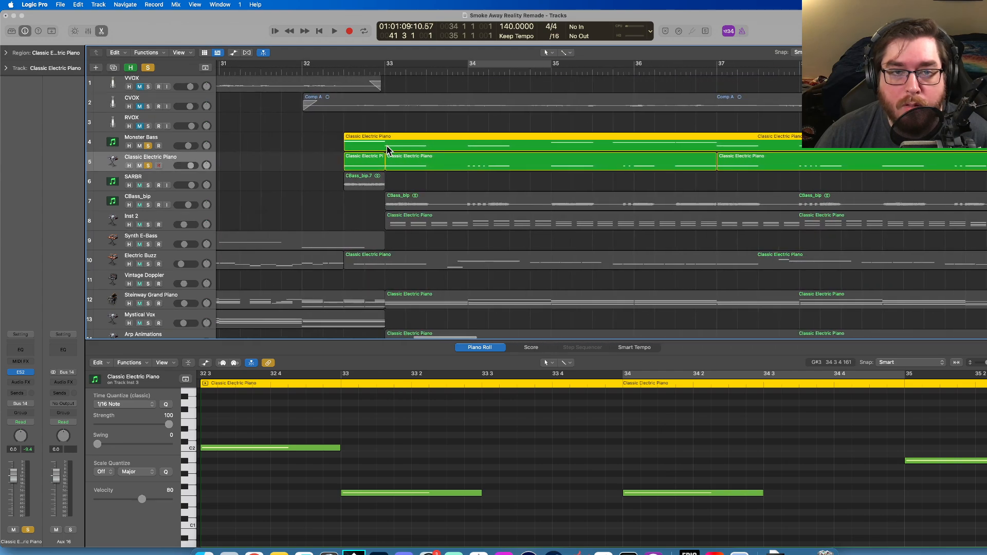
scroll(386, 150, right, 15)
scroll(388, 150, left, 6)
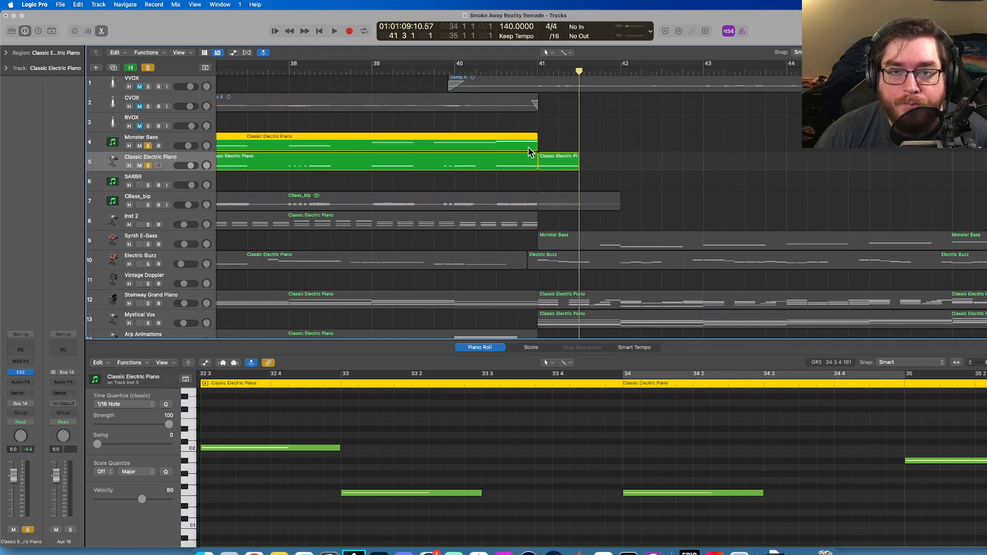
drag(537, 146, 579, 146)
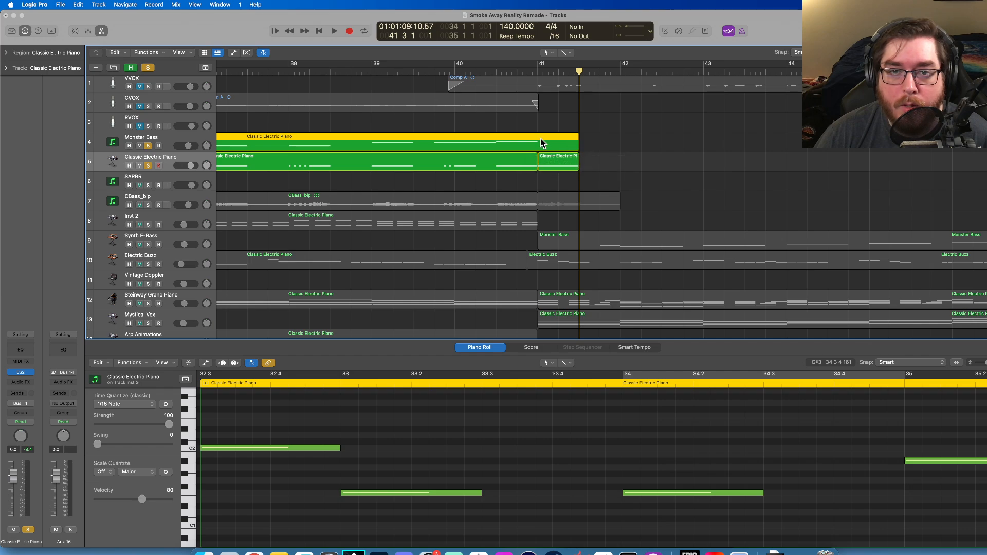
- Add a two-beat note at bar 41 in the Monster Bass region, at the same pitch as its bar 33 note
scroll(468, 463, right, 15)
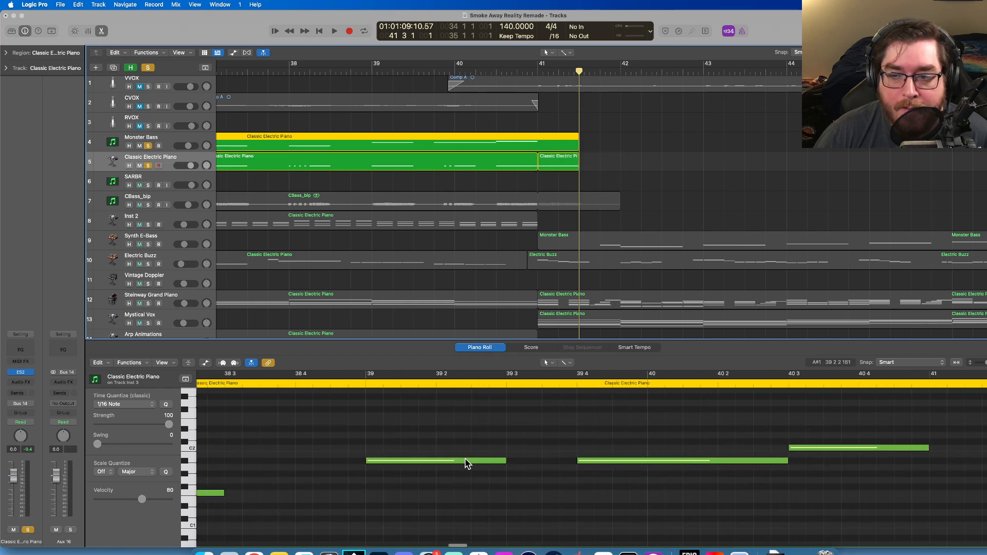
scroll(466, 463, left, 4)
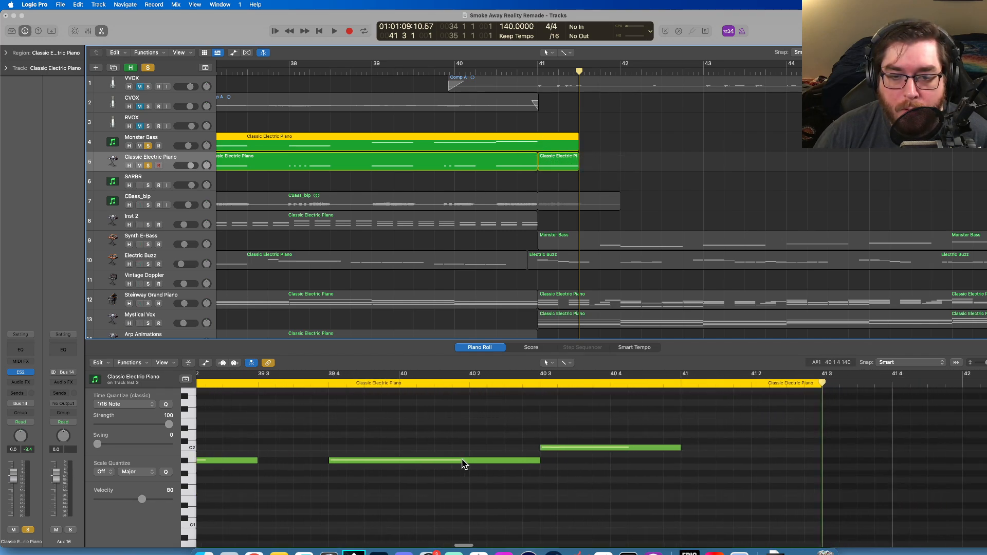
click(413, 449)
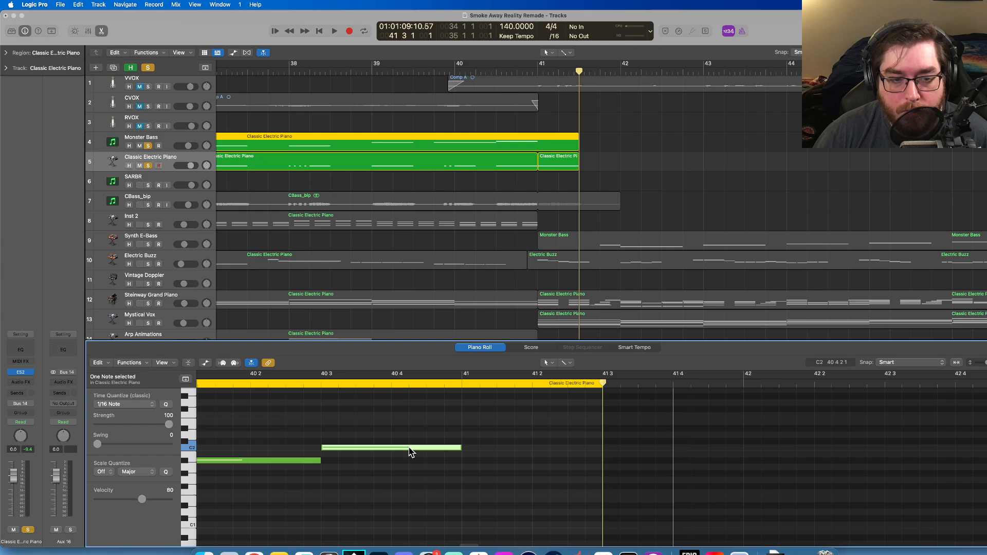
click(465, 492)
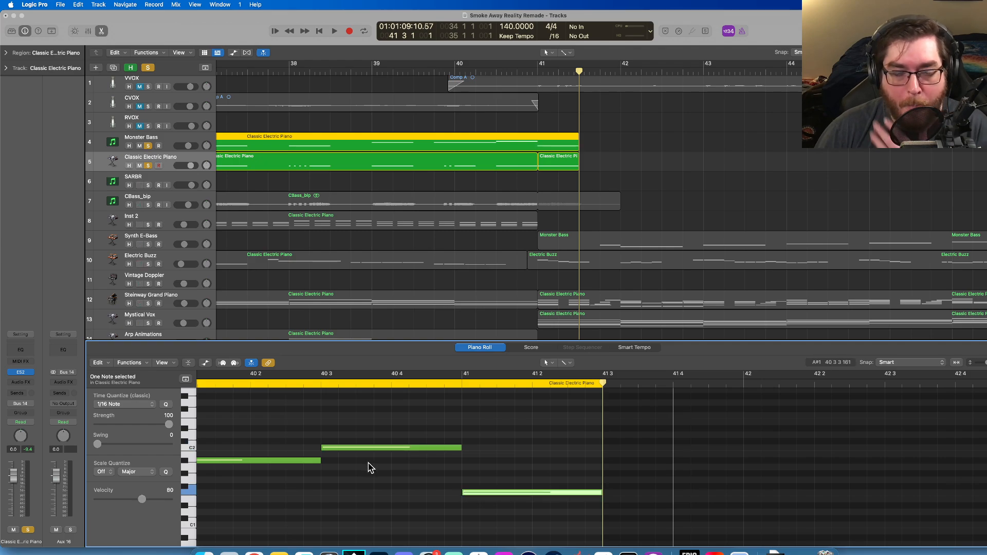
- Play back the gated Monster Bass with its trigger track from bar 32 beat 3 to just past the regions' end
scroll(522, 243, down, 1)
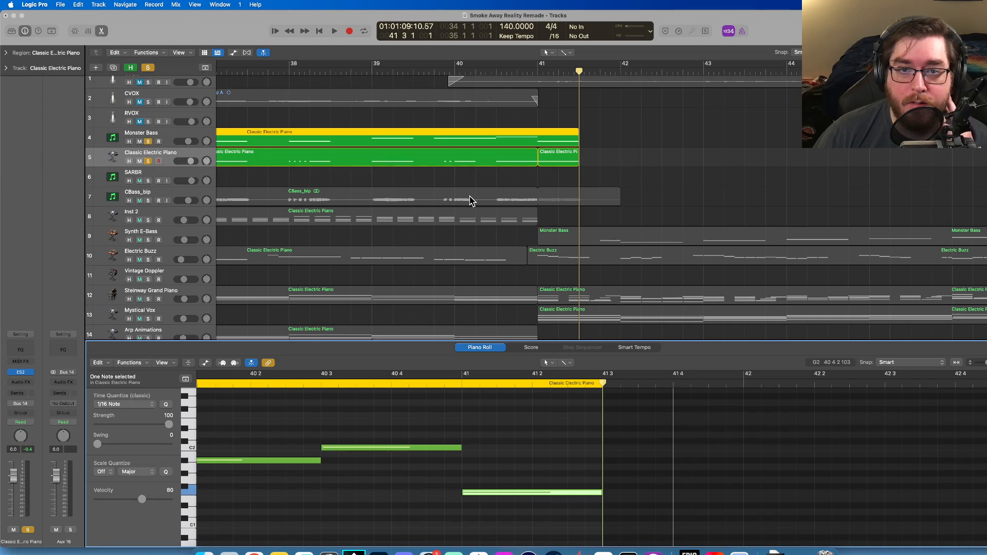
scroll(457, 204, left, 10)
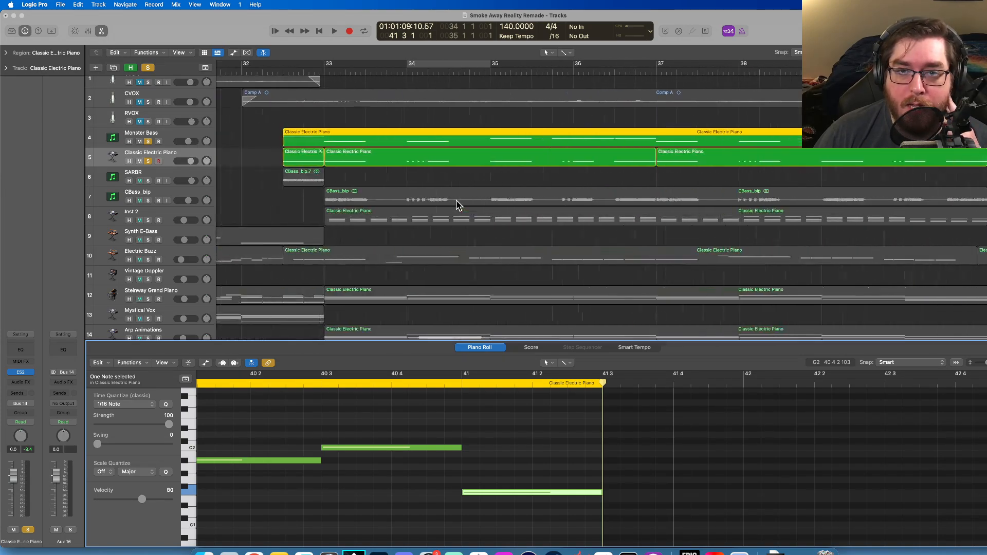
scroll(457, 205, right, 1)
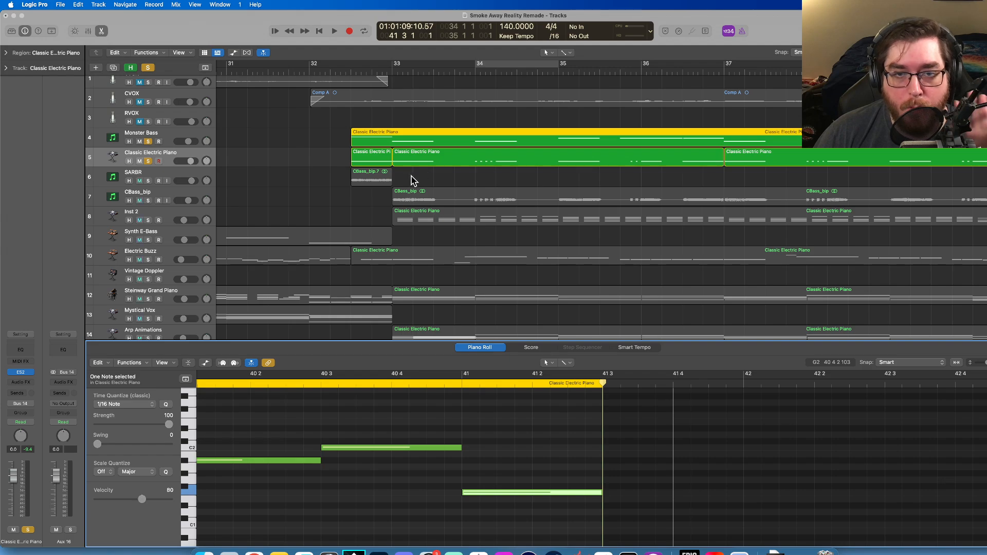
click(351, 70)
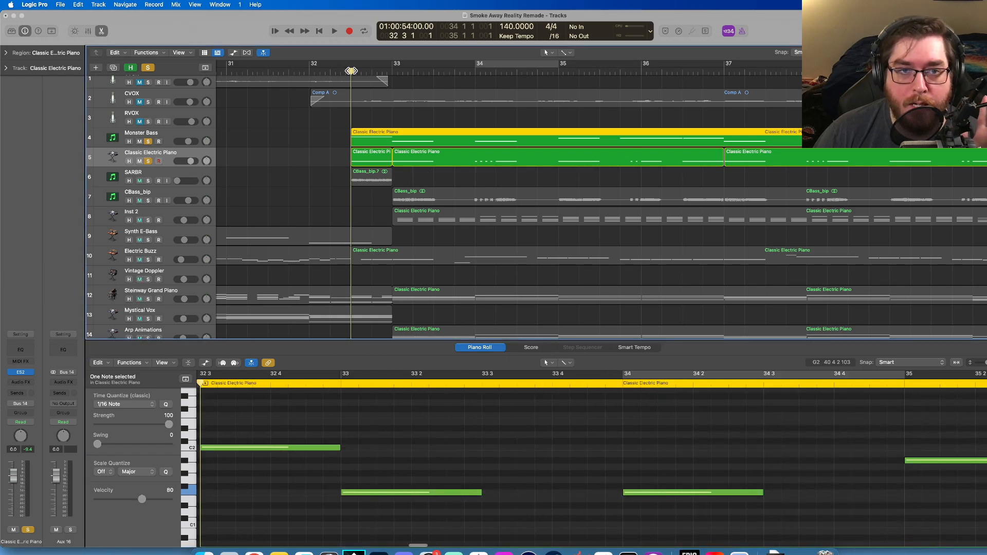
click(334, 32)
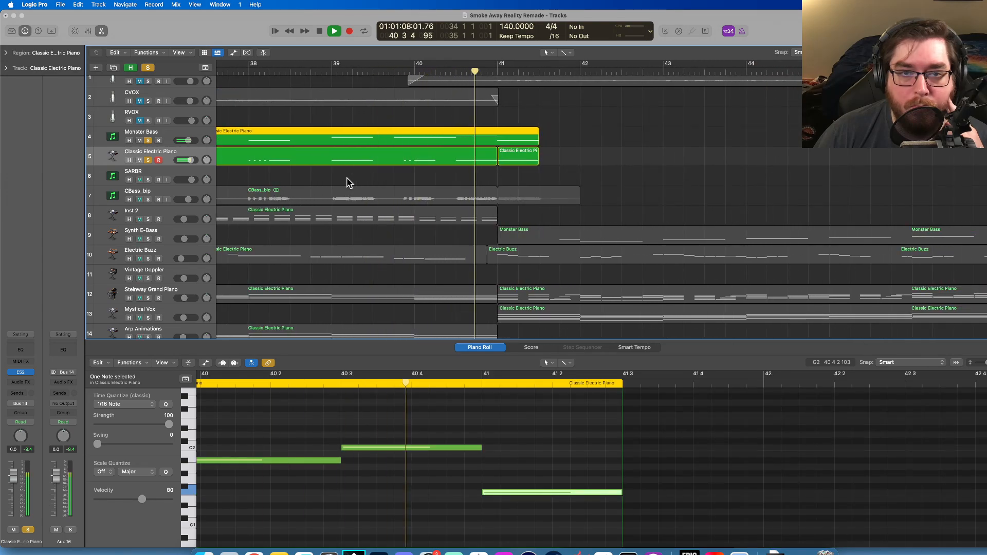
click(319, 31)
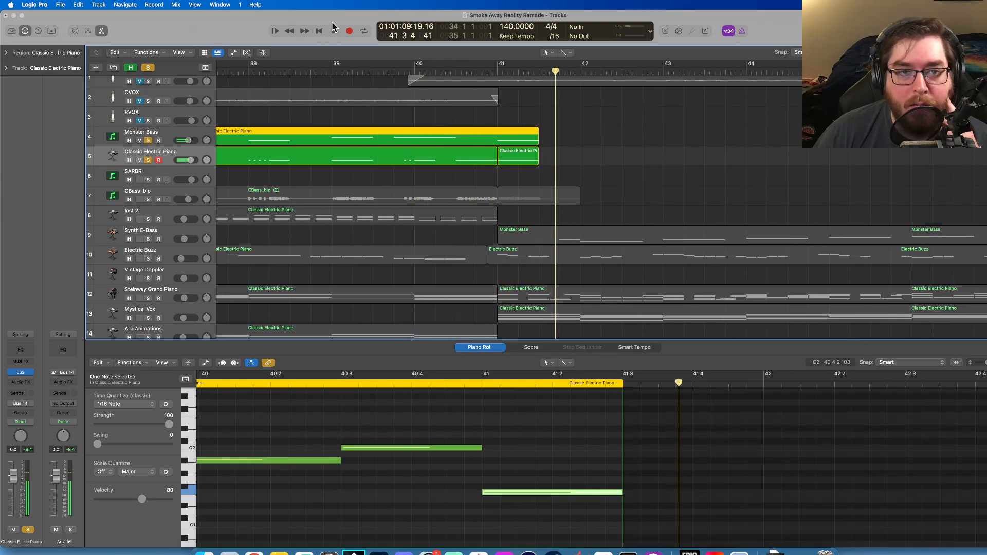
- Examine the Monster Bass track's Alchemy synth settings, and close the plug-in window
scroll(297, 122, left, 10)
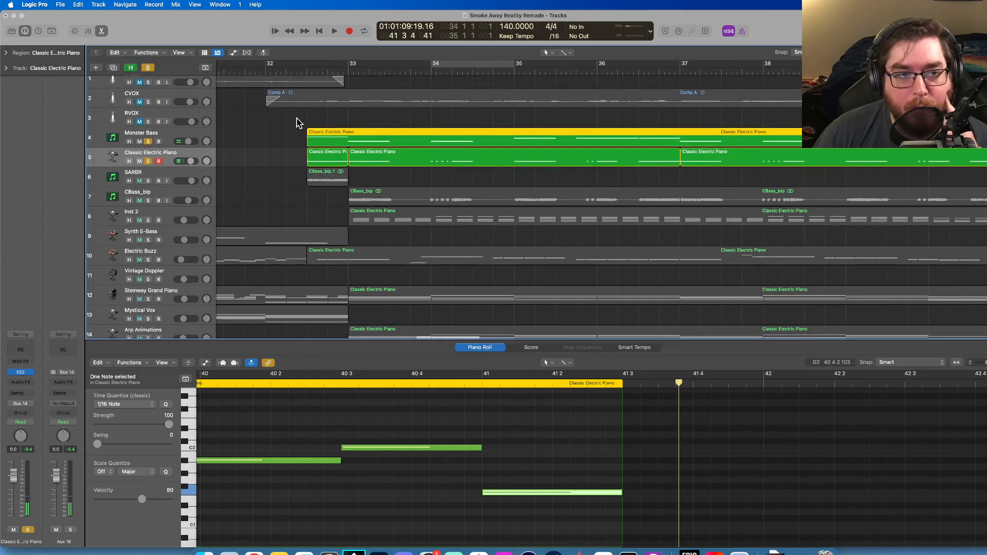
click(165, 137)
scroll(166, 132, up, 1)
mouse_move(23, 324)
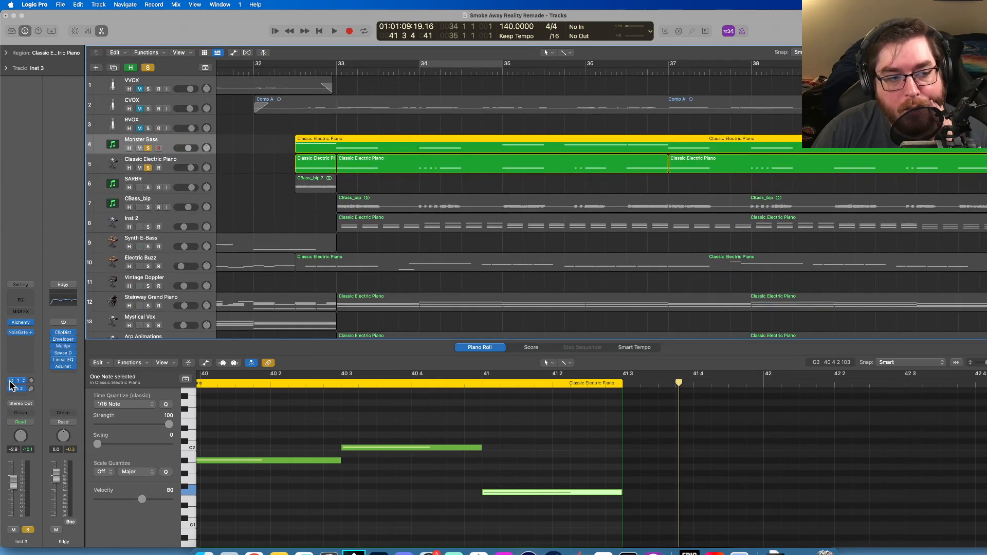
click(23, 326)
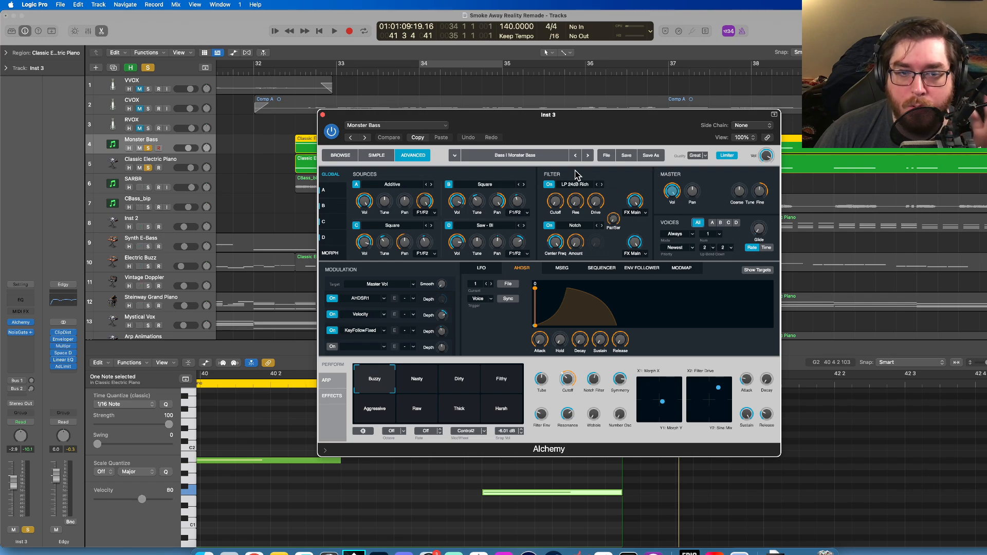
click(323, 115)
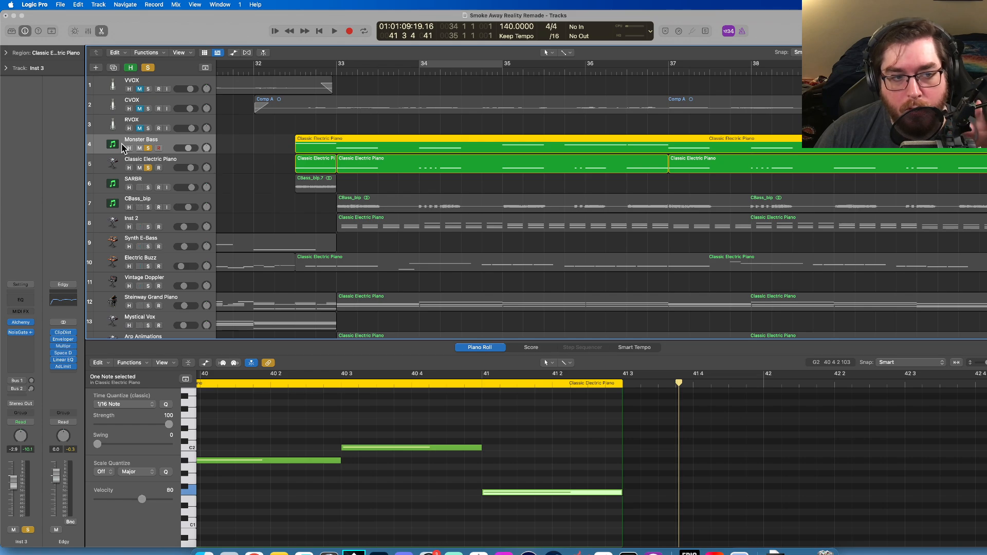
- Insert a stereo Gain plug-in after the Noise Gate on the Monster Bass track, and turn on its Mono option
click(28, 342)
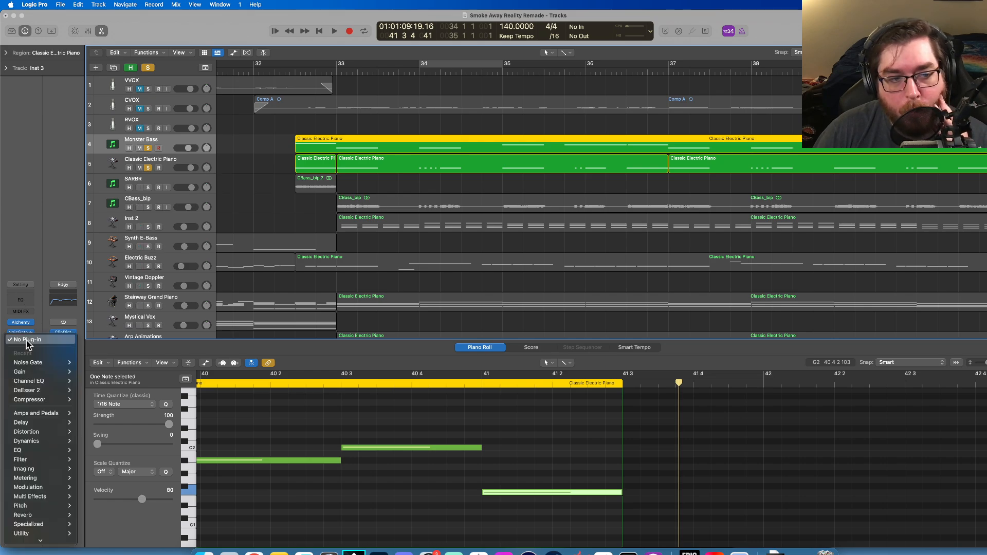
mouse_move(36, 371)
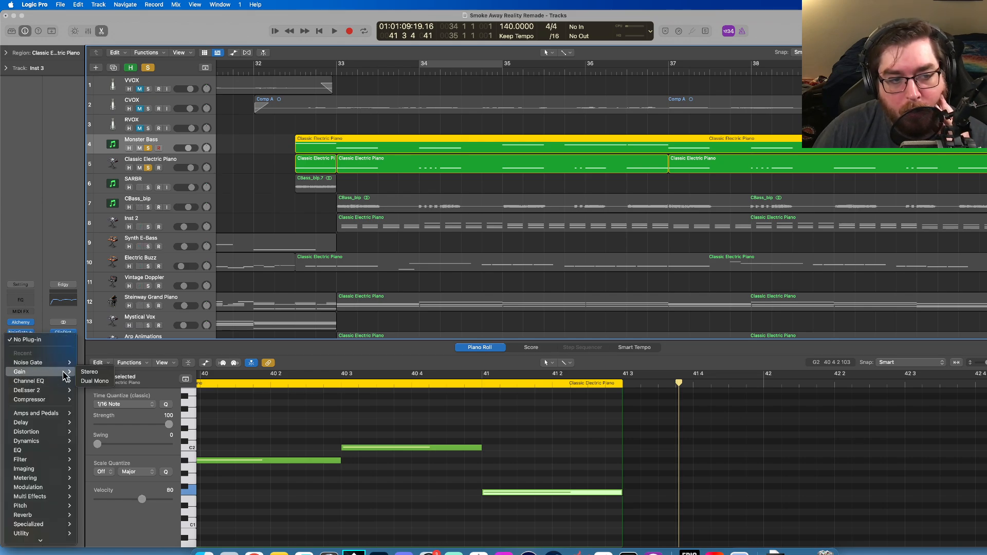
click(91, 373)
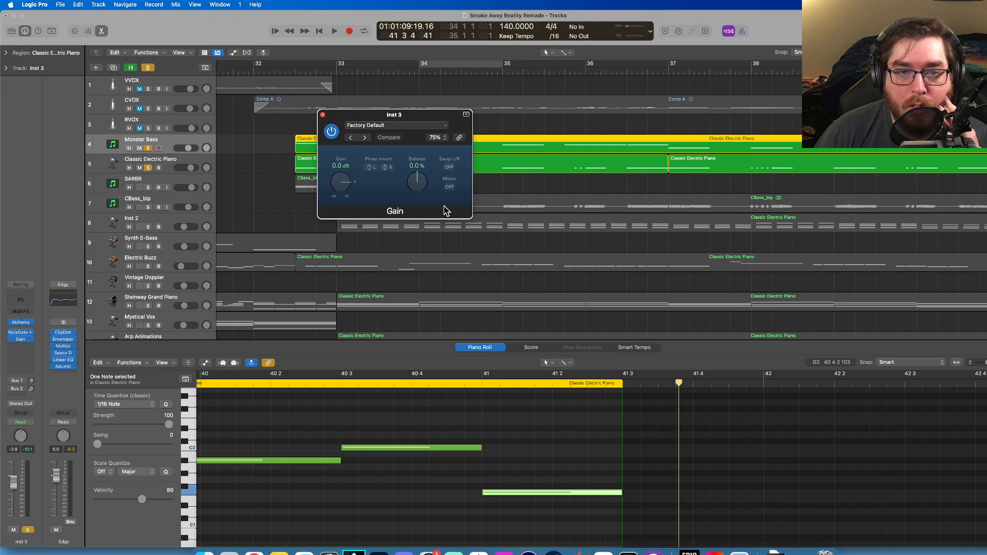
click(449, 187)
drag(413, 118, 548, 208)
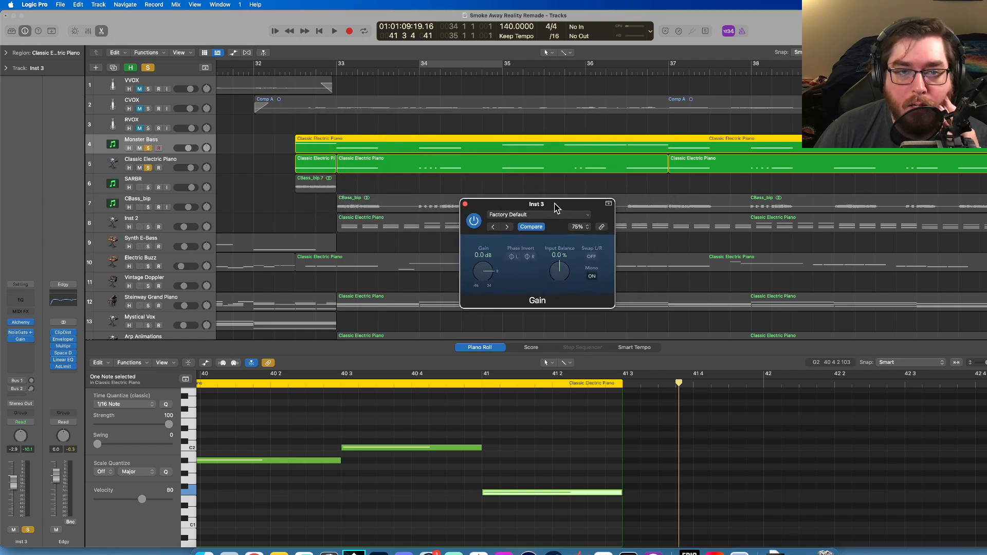
- Listen to the Monster Bass in mono from bar 32 beat 3 to the end of its region
click(295, 74)
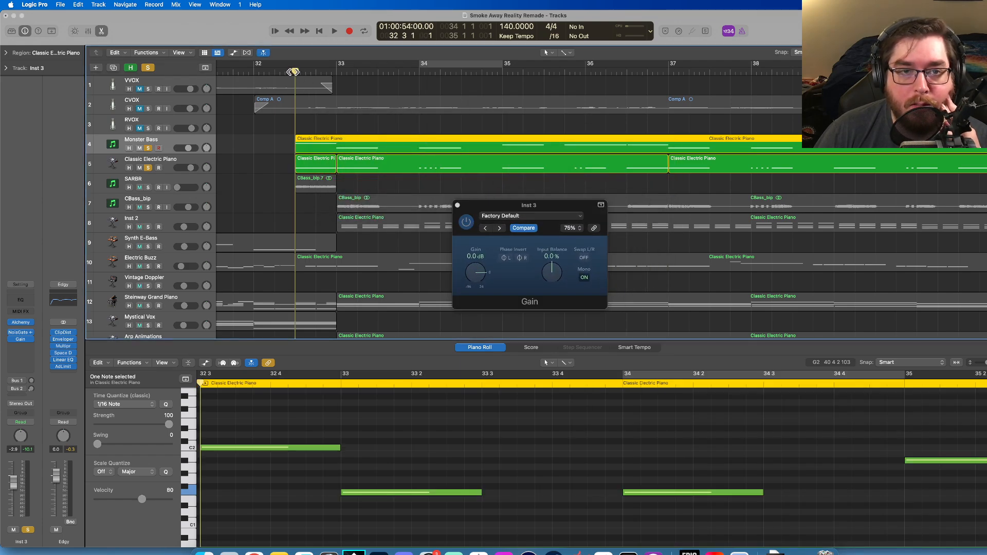
key(space)
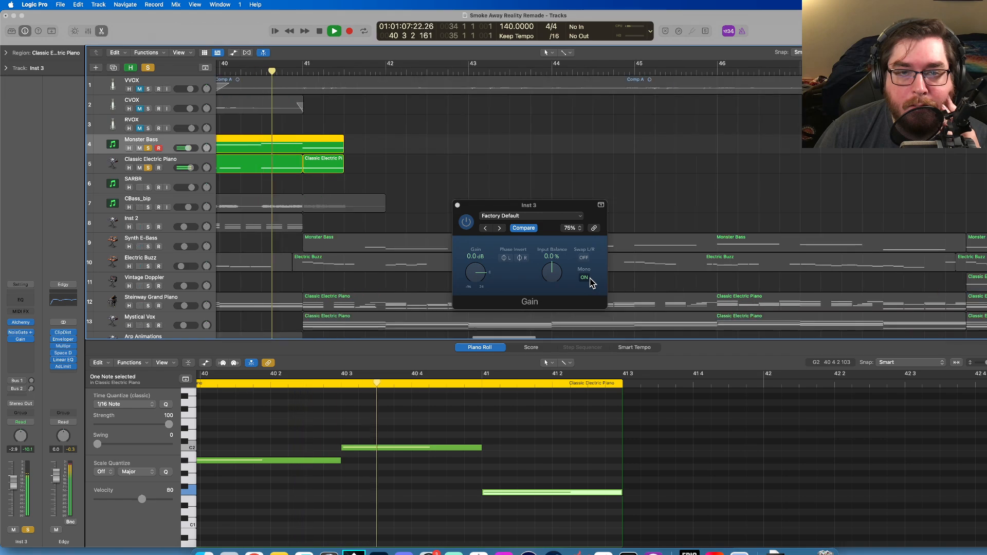
click(318, 32)
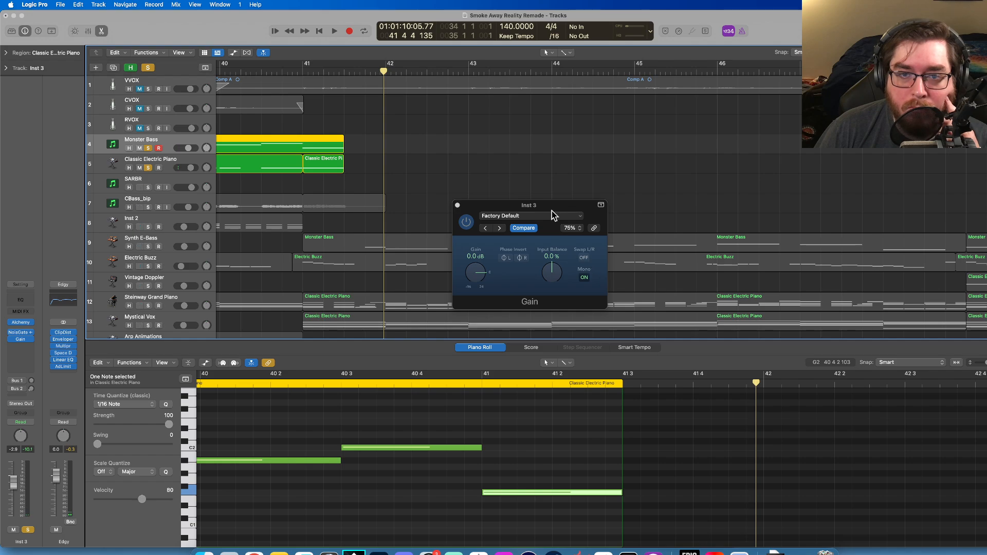
- Turn off Mono and turn on Swap L/R in the Gain plug-in, and play from bar 32 beat 3
click(584, 278)
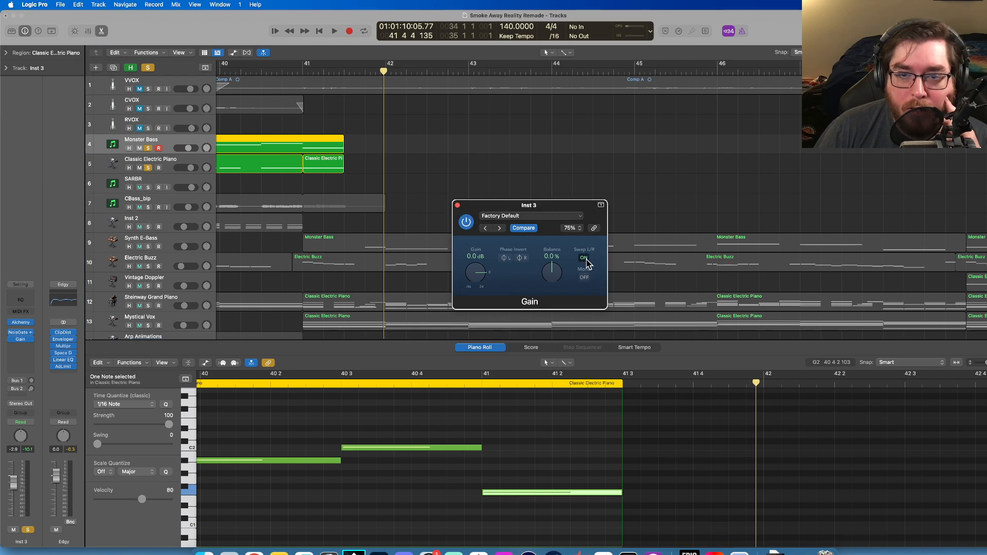
scroll(394, 119, left, 10)
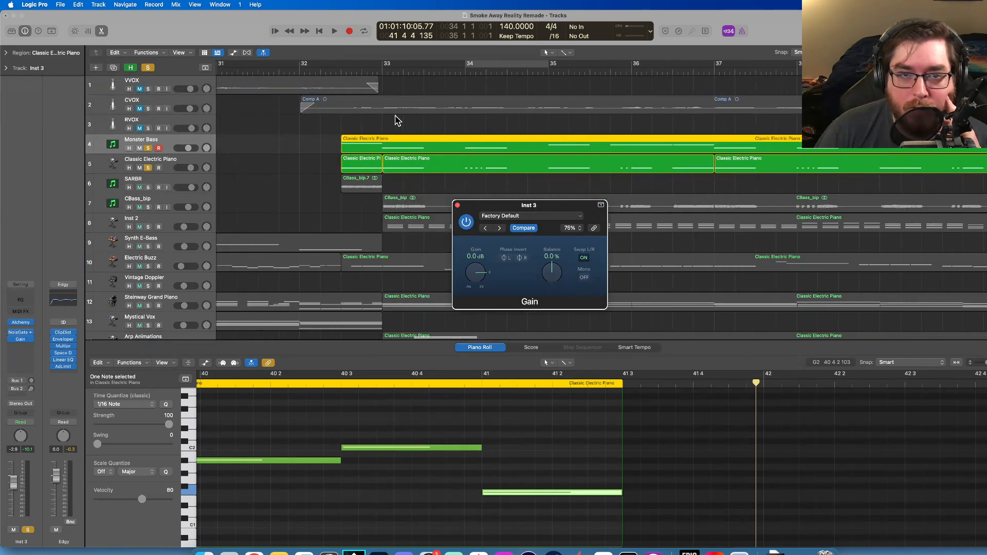
double_click(302, 74)
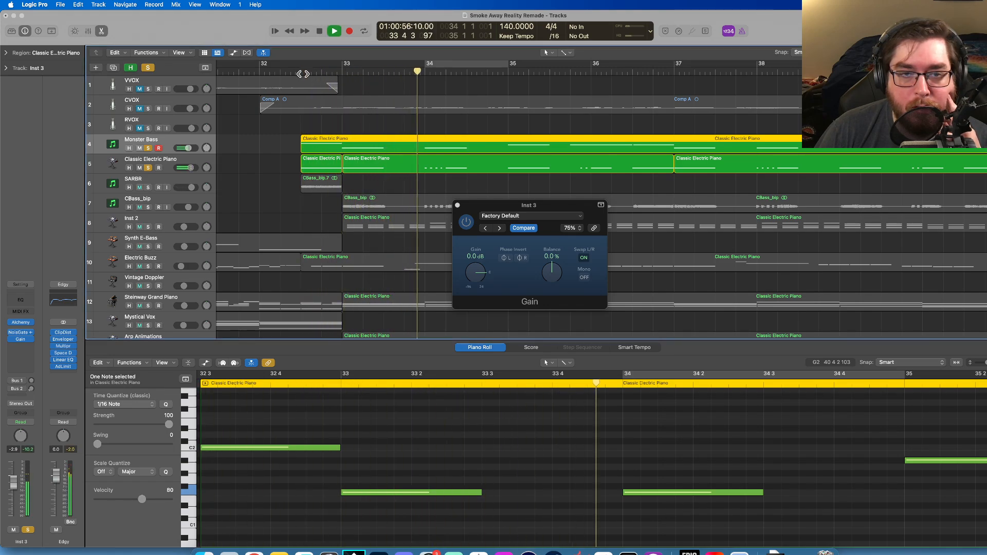
- Stop playback, turn off Swap L/R and turn on Mono in the Gain plug-in, and close its window
click(319, 31)
click(584, 260)
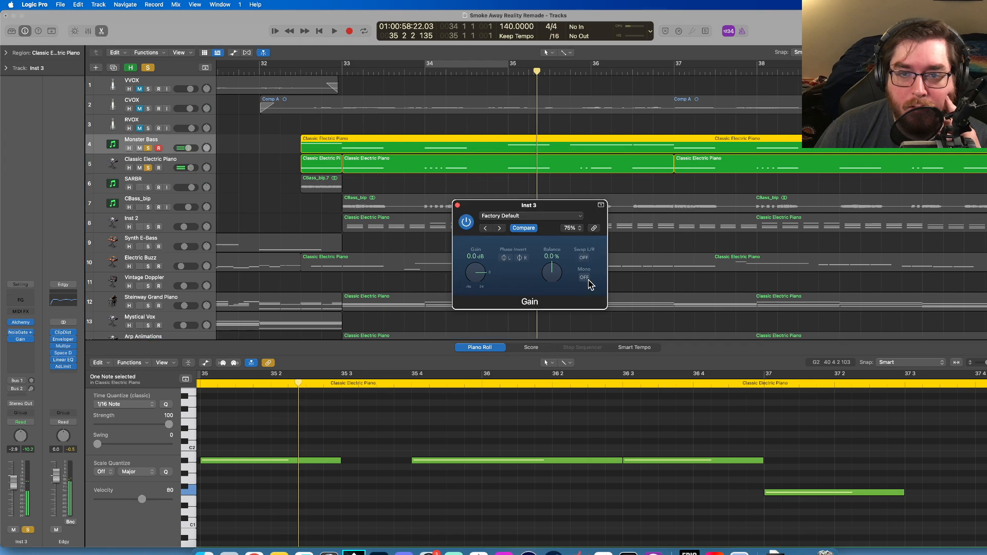
click(585, 279)
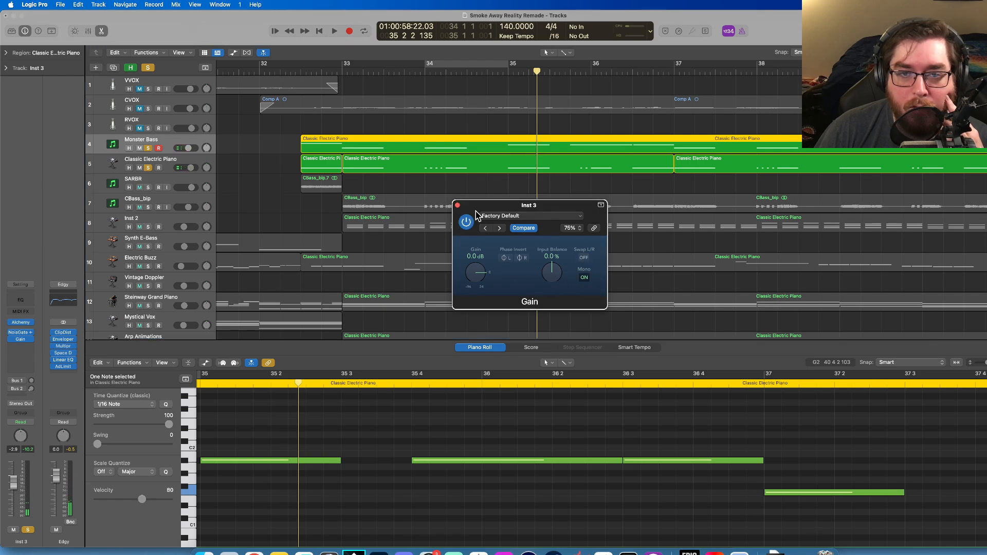
click(458, 205)
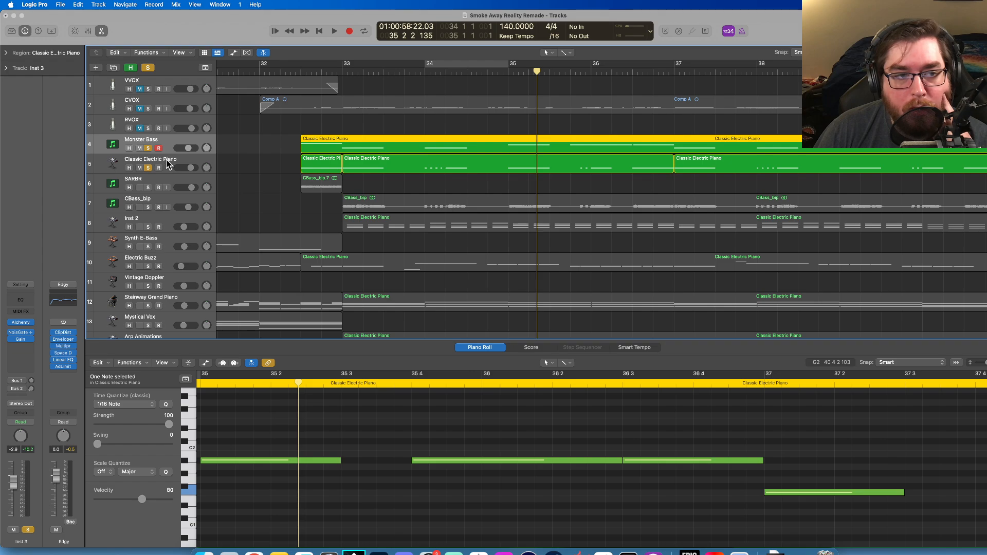
- Set the Monster Bass Noise Gate's attack to 1 ms, and close the plug-in window
click(20, 335)
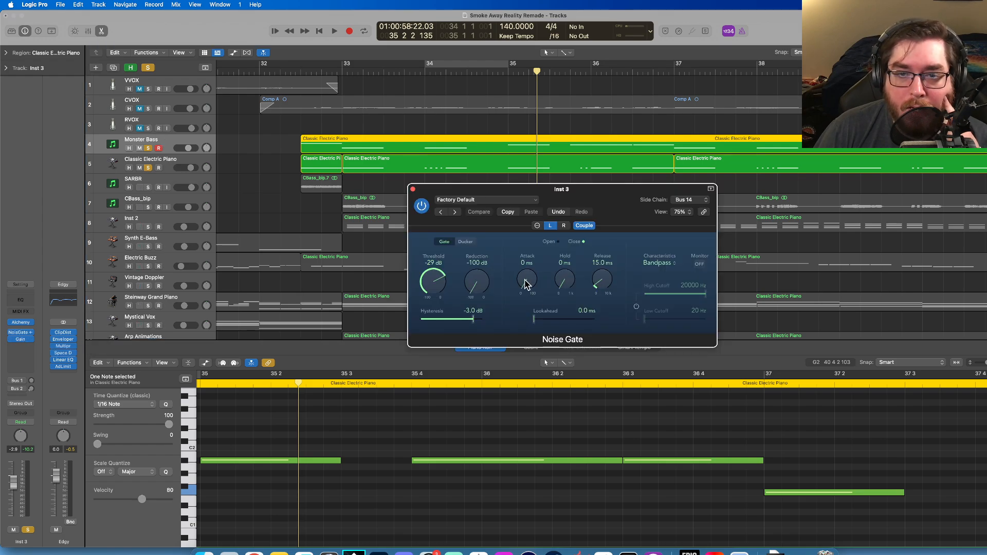
drag(525, 278, 525, 277)
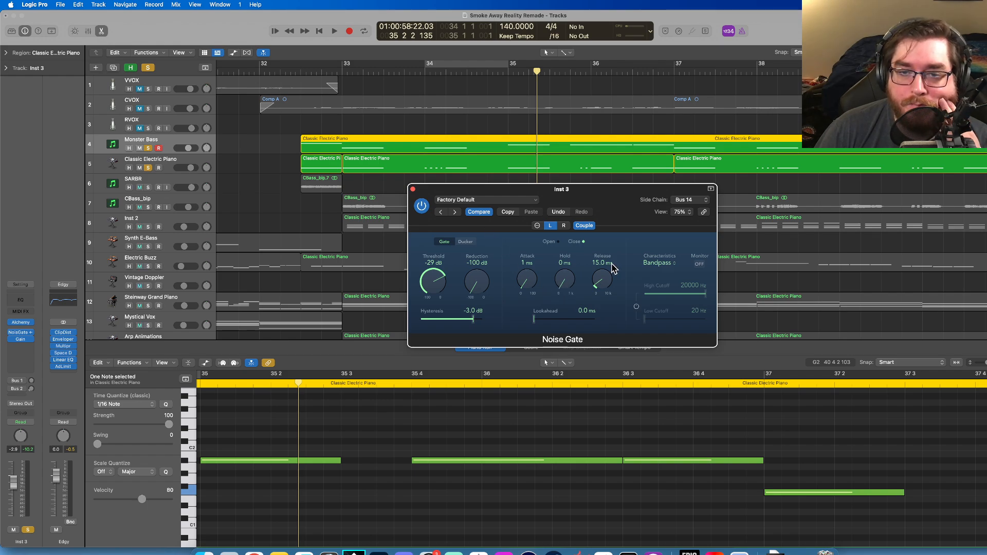
click(413, 189)
- Listen to the Monster Bass with the new gate attack to its region's end, and return the playhead to bar 32 beat 3
double_click(298, 72)
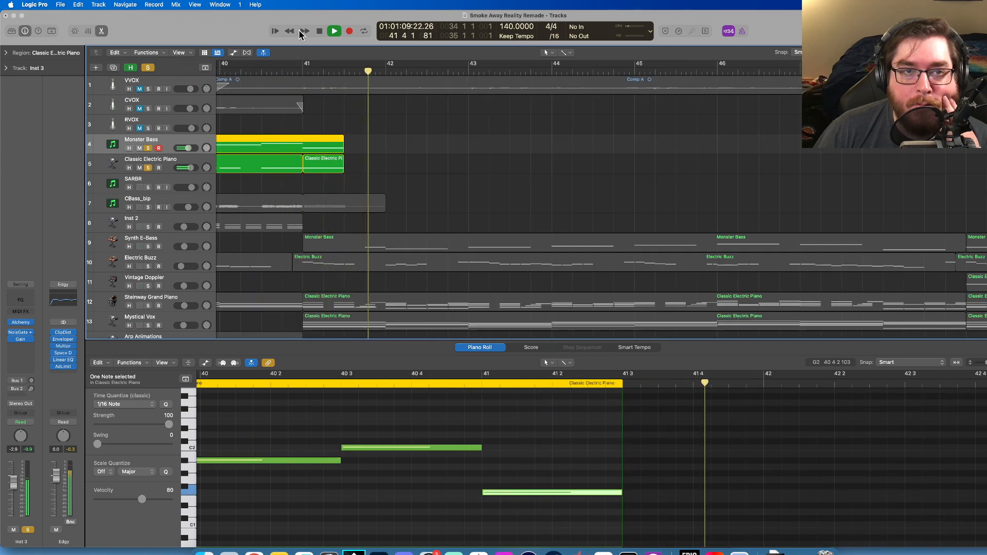
click(335, 32)
click(319, 31)
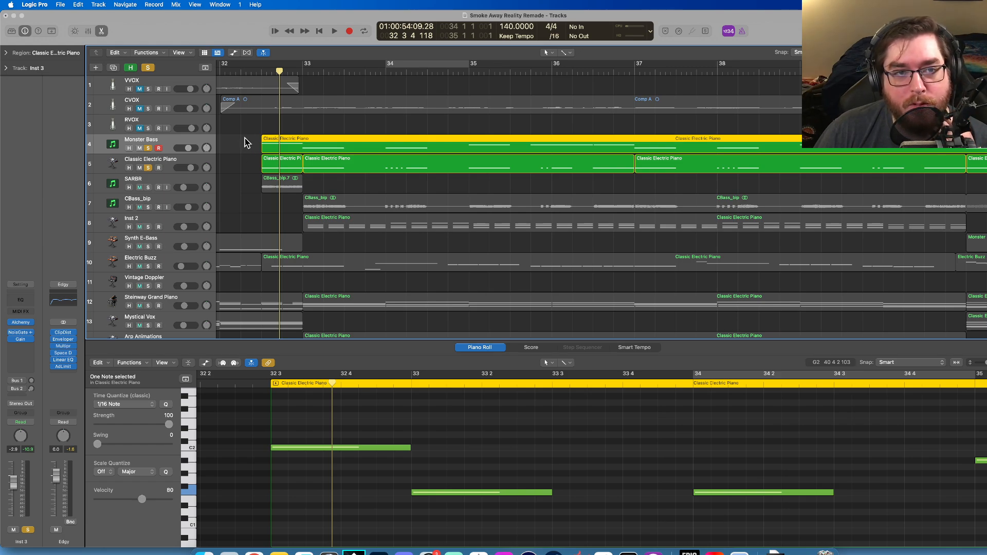
click(260, 71)
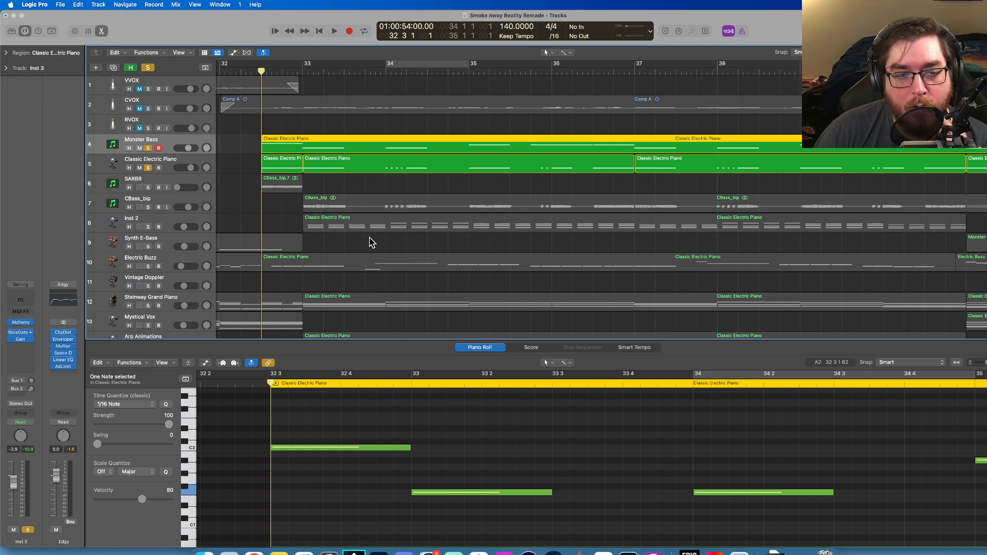
- Draw region volume automation on the Monster Bass, rising from about -134 dB at bar 32 beat 3 to -2.9 dB at bar 33
scroll(338, 246, down, 1)
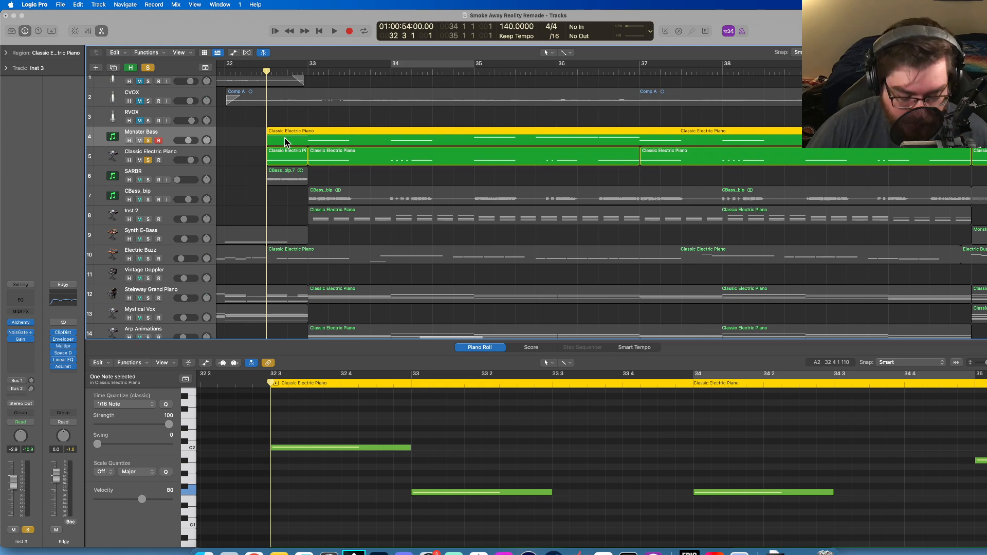
key(a)
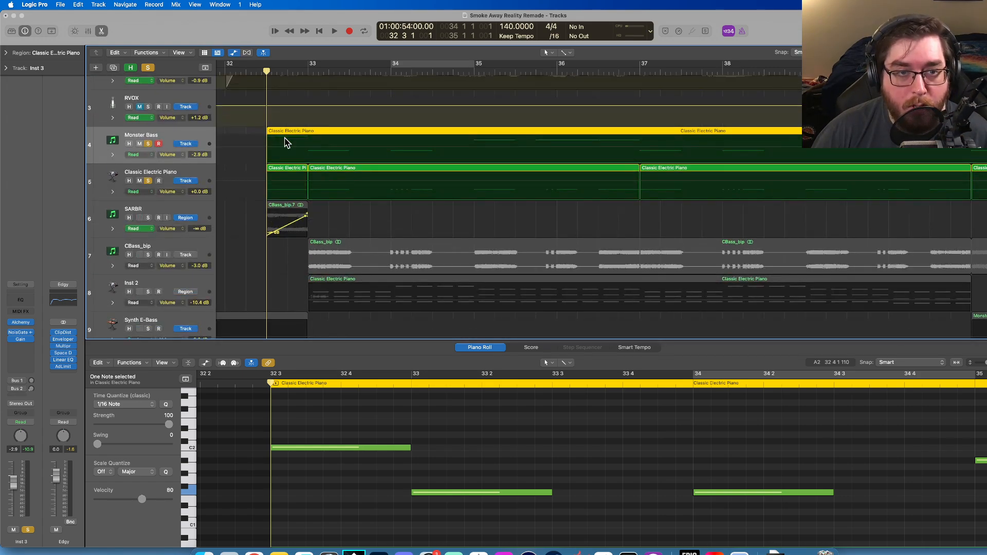
click(191, 147)
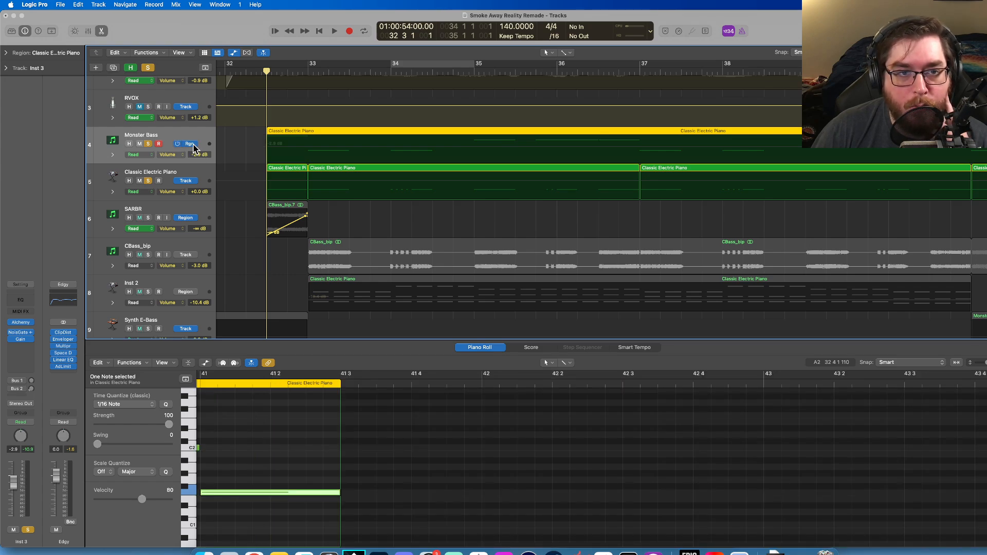
click(308, 151)
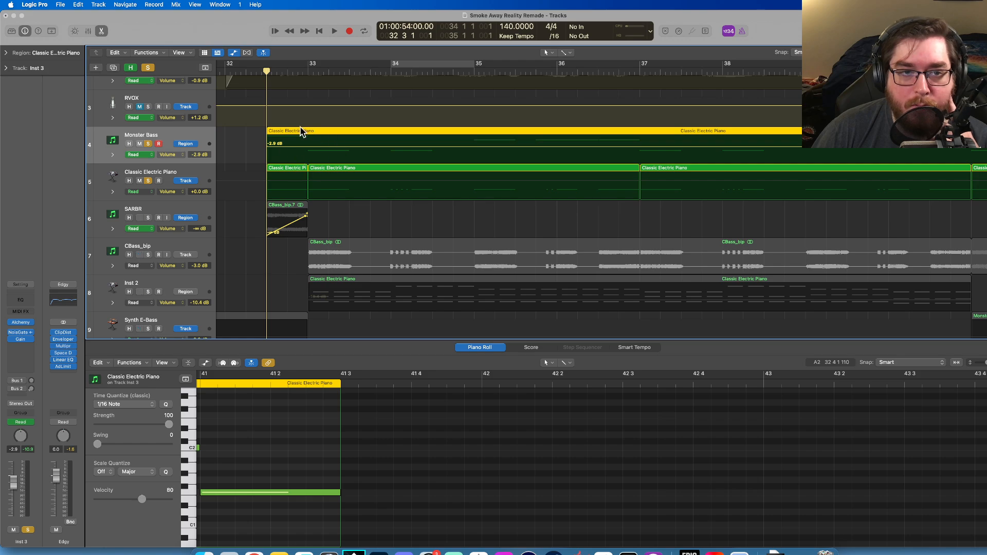
click(308, 148)
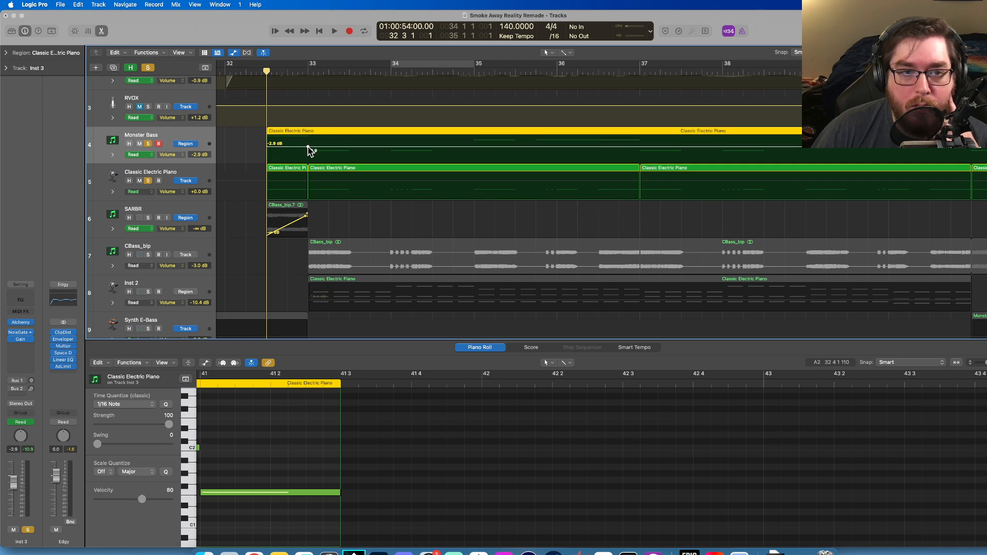
drag(268, 147, 259, 160)
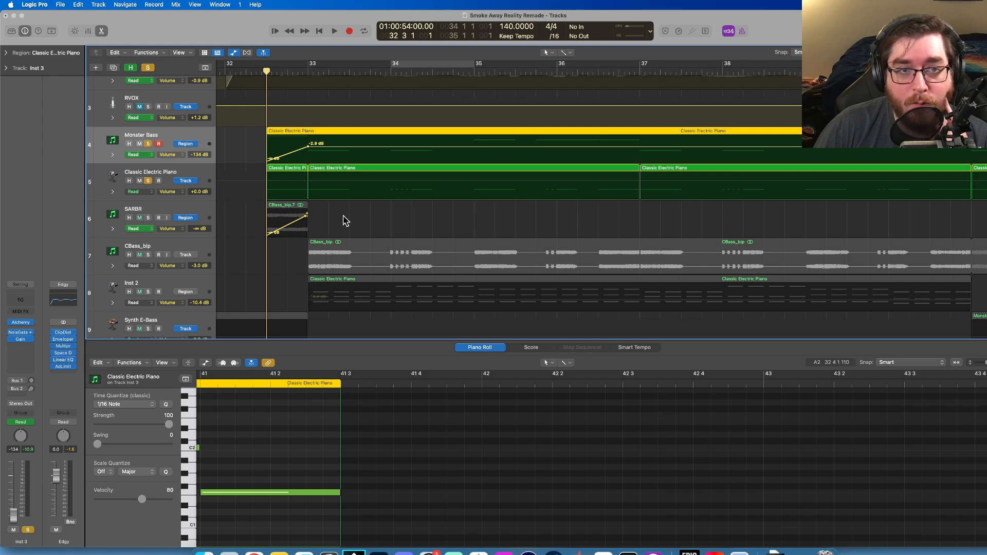
- Play the soloed Monster Bass with its volume fade-in from bar 32 beat 3 to the region's end
click(334, 32)
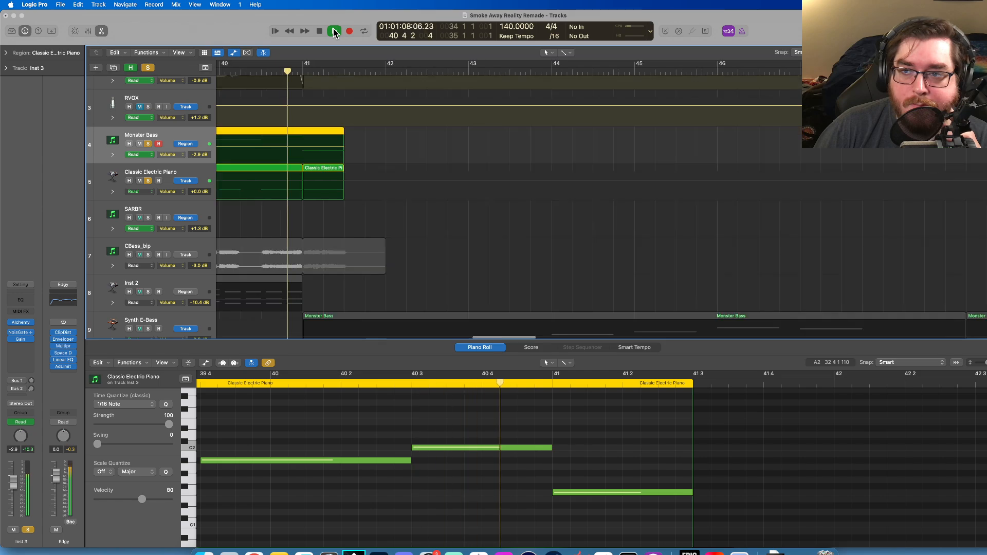
click(319, 31)
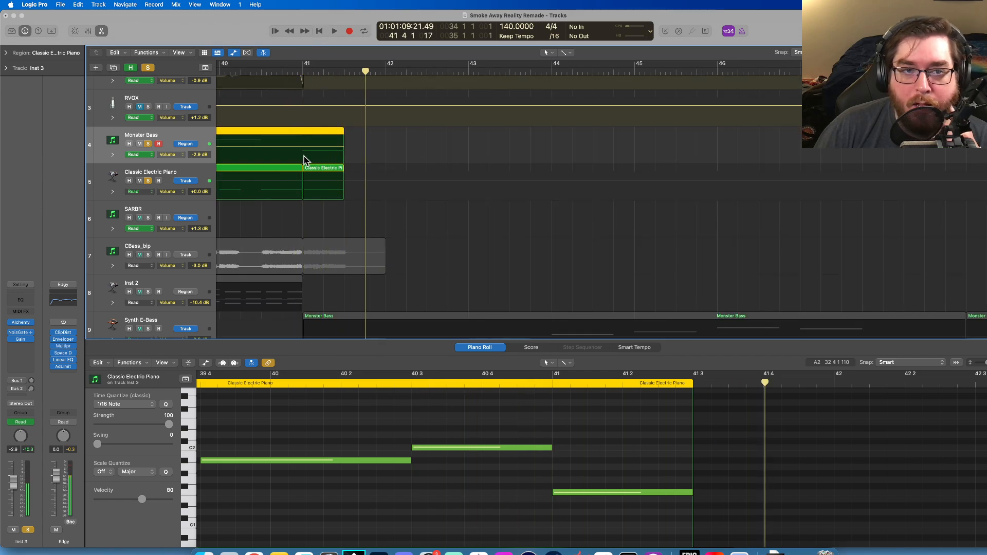
scroll(374, 146, left, 10)
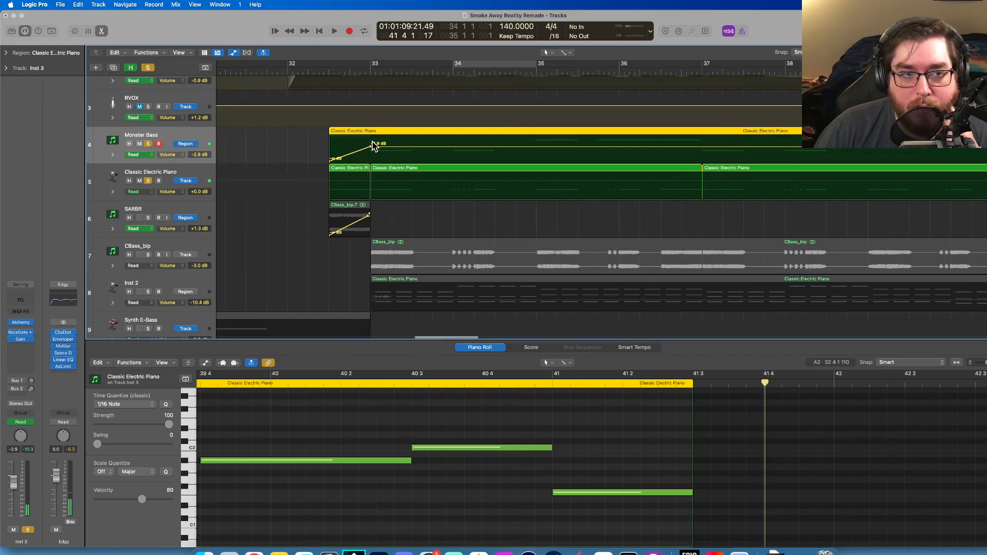
- Turn off solo on the Monster Bass and Classic Electric Piano tracks, and mute the SARBR and CBass_bip tracks
click(148, 143)
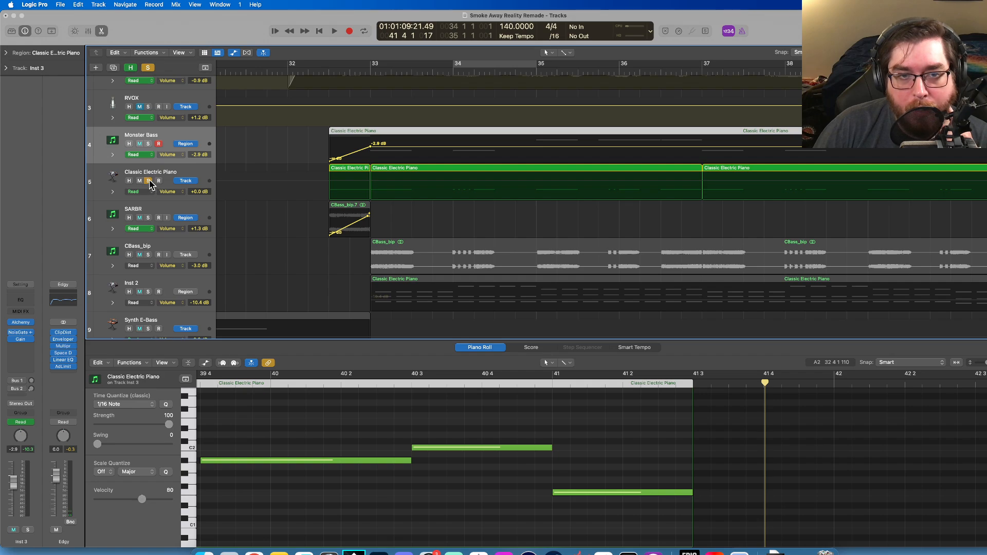
click(148, 181)
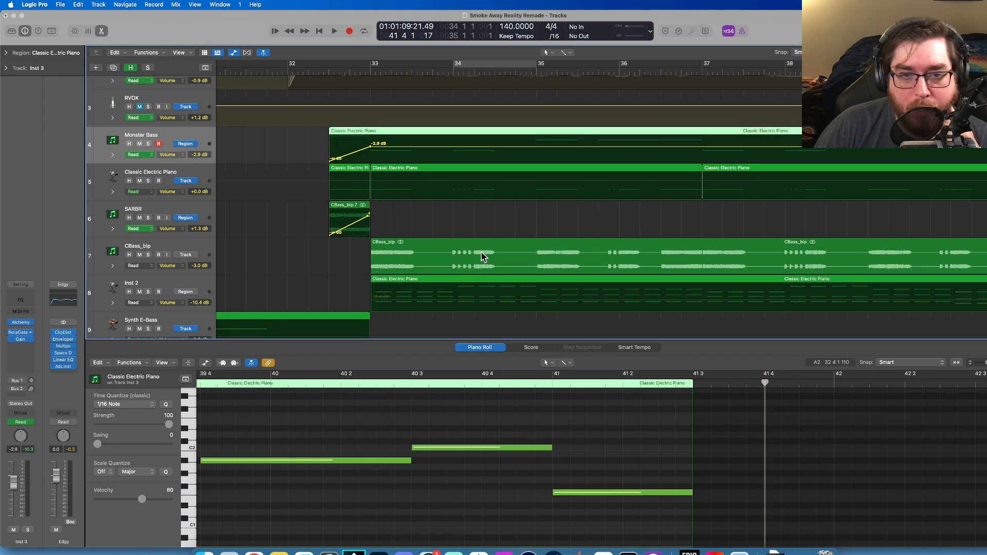
scroll(311, 195, up, 3)
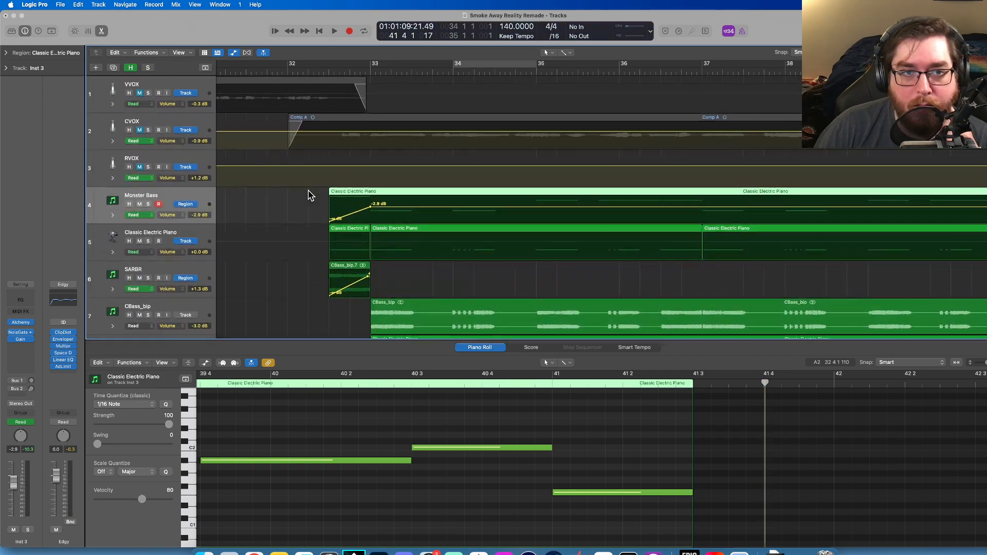
scroll(307, 199, down, 6)
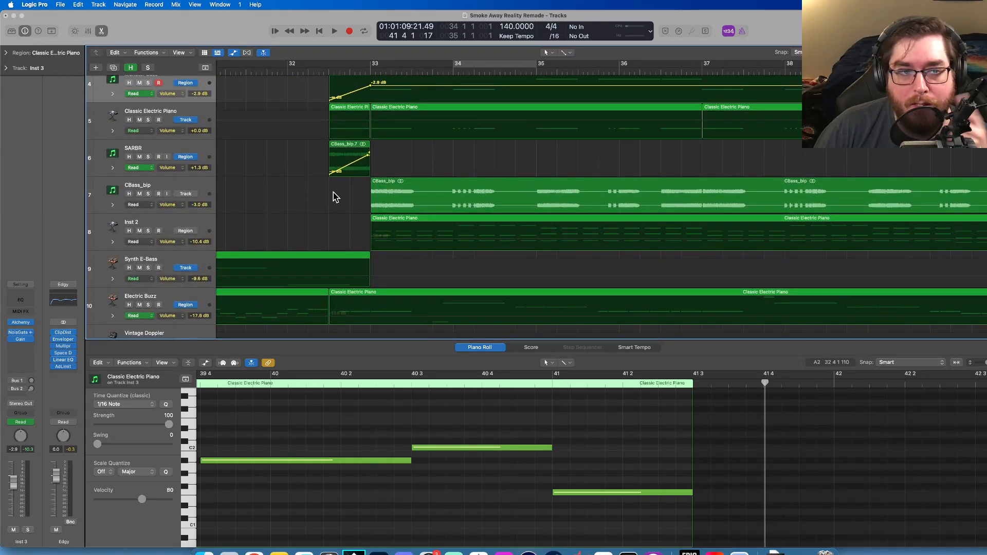
click(140, 157)
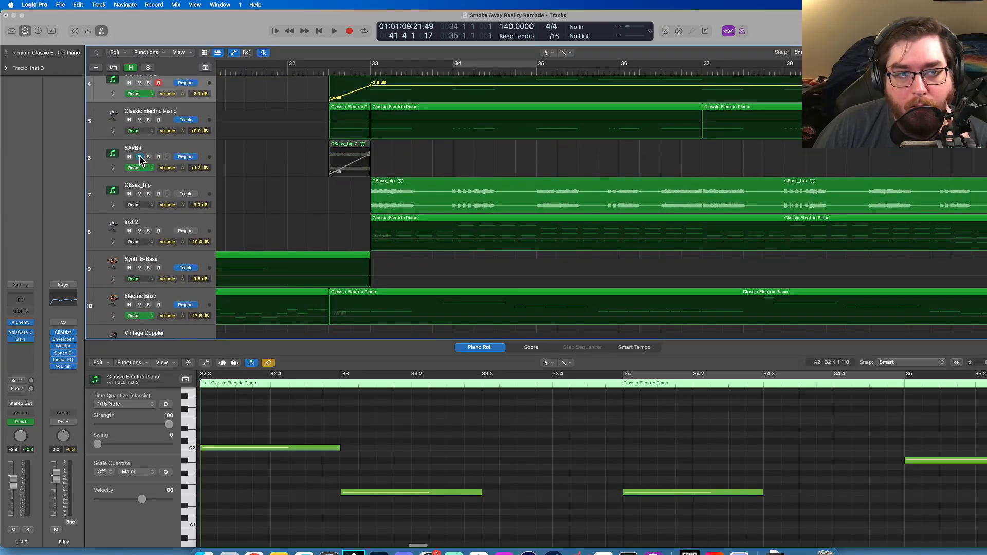
click(140, 195)
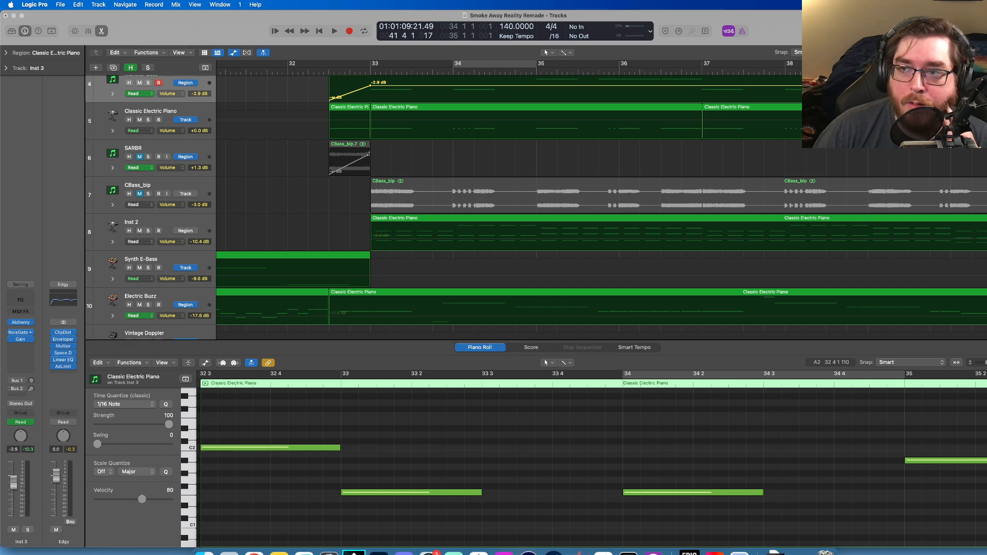
- Zoom out the arrangement horizontally and start playing the full mix from bar 25
key(super+Left)
key(super+Left)
key(super+Left)
key(super+Left)
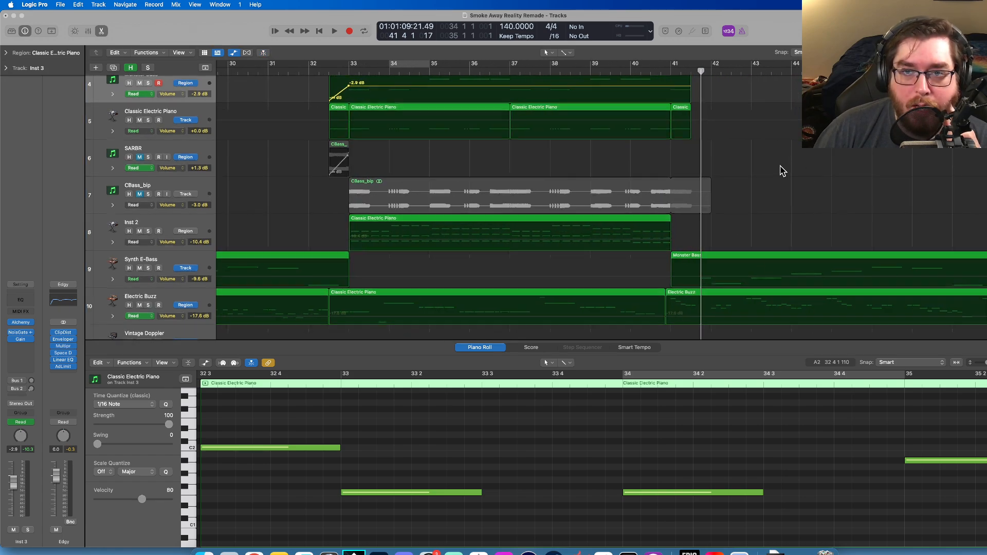
scroll(763, 164, up, 4)
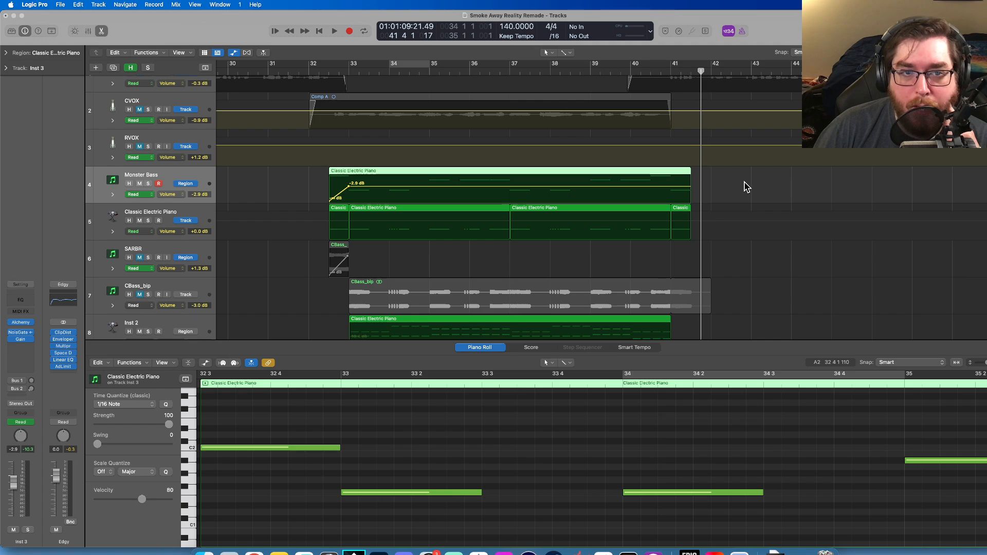
scroll(743, 186, down, 5)
scroll(745, 186, left, 5)
scroll(743, 186, left, 3)
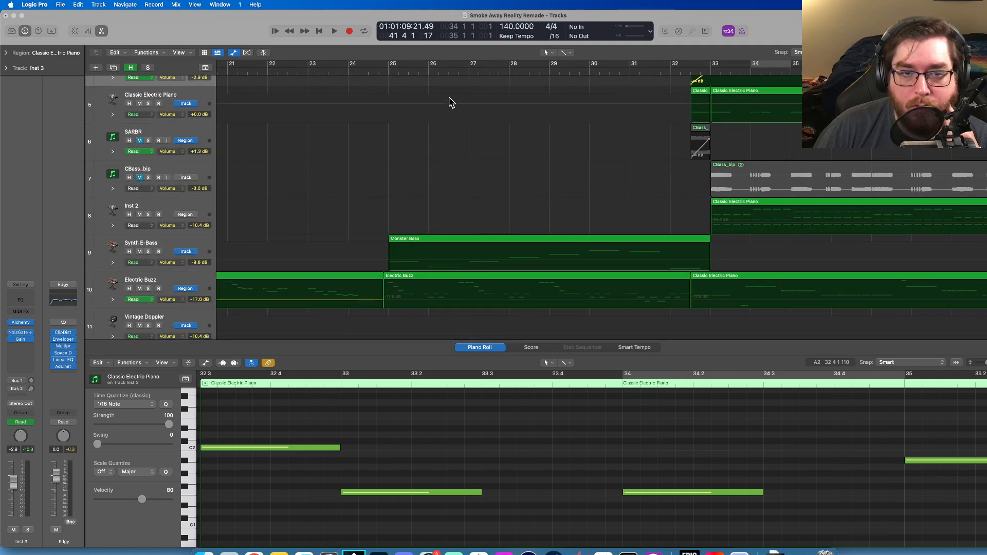
click(389, 71)
key(space)
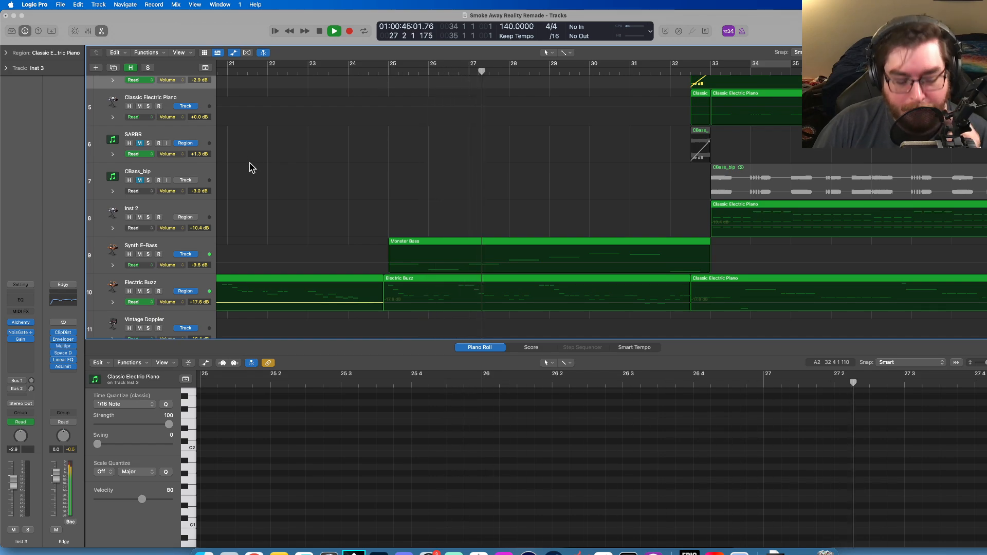
- Hide the track automation, listen to the full mix through the Monster Bass section, and stop in bar 42
key(a)
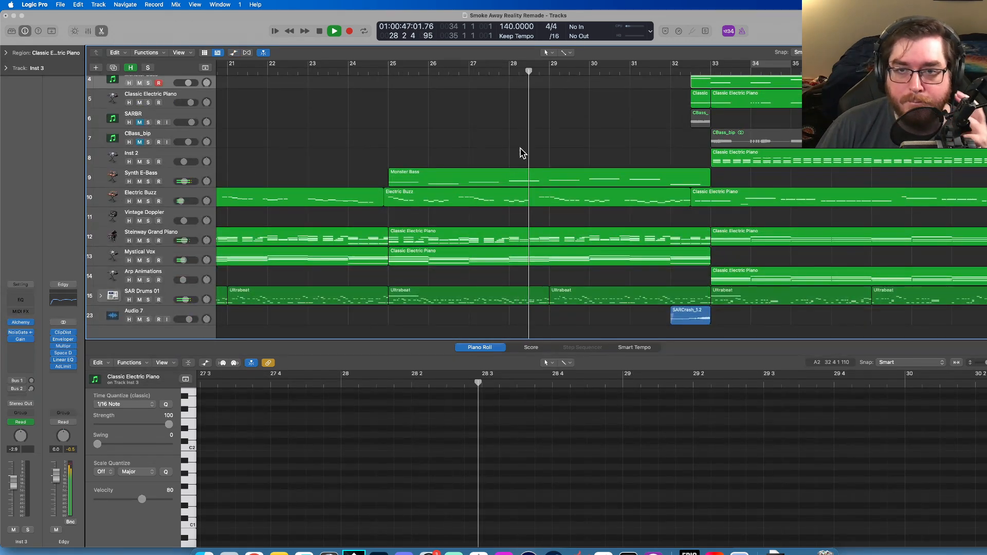
scroll(487, 175, up, 4)
scroll(487, 175, right, 5)
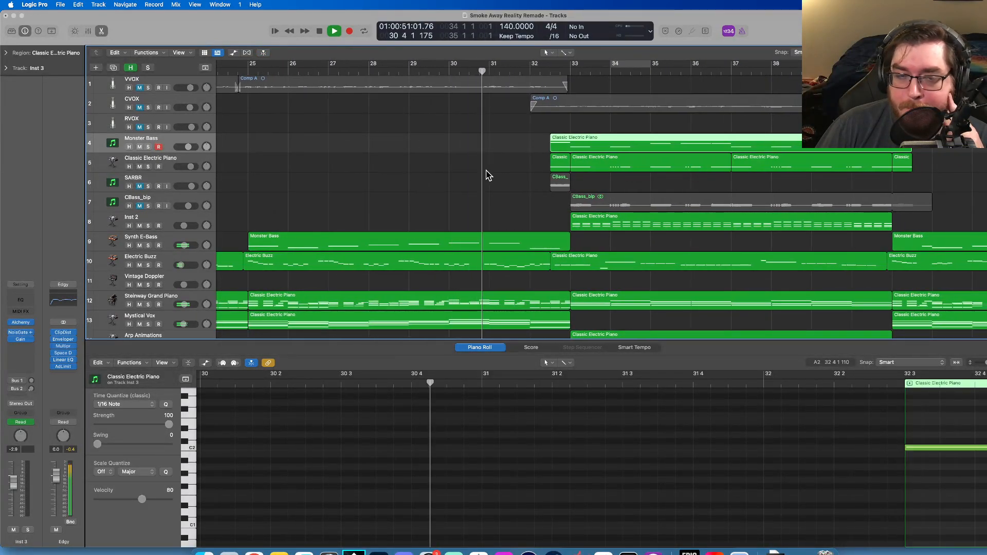
scroll(485, 177, right, 3)
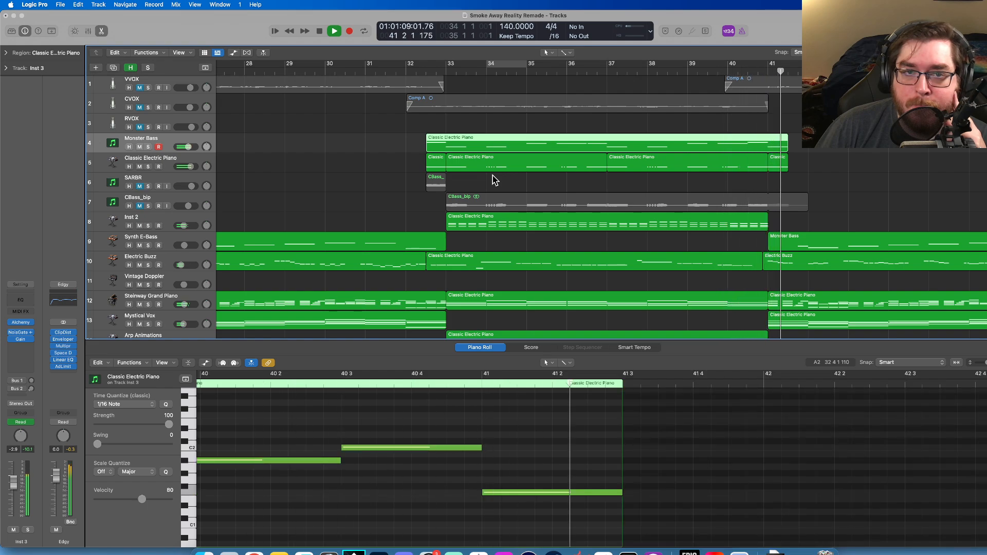
click(319, 30)
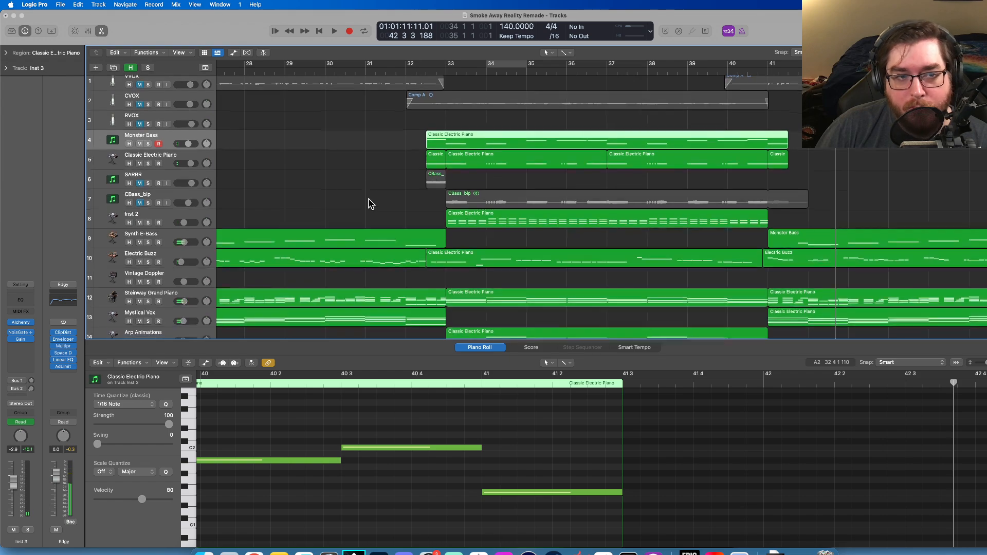
scroll(368, 192, down, 1)
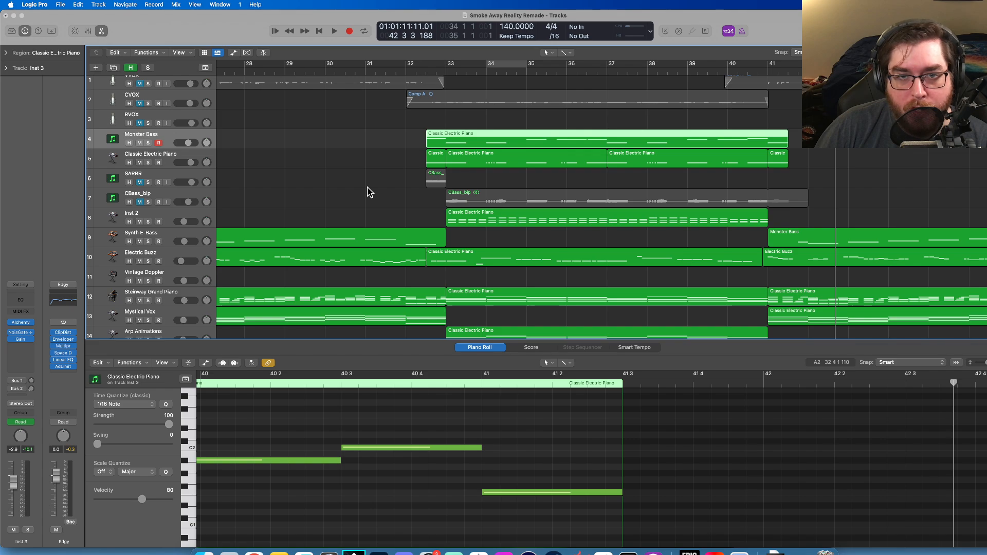
scroll(369, 192, right, 5)
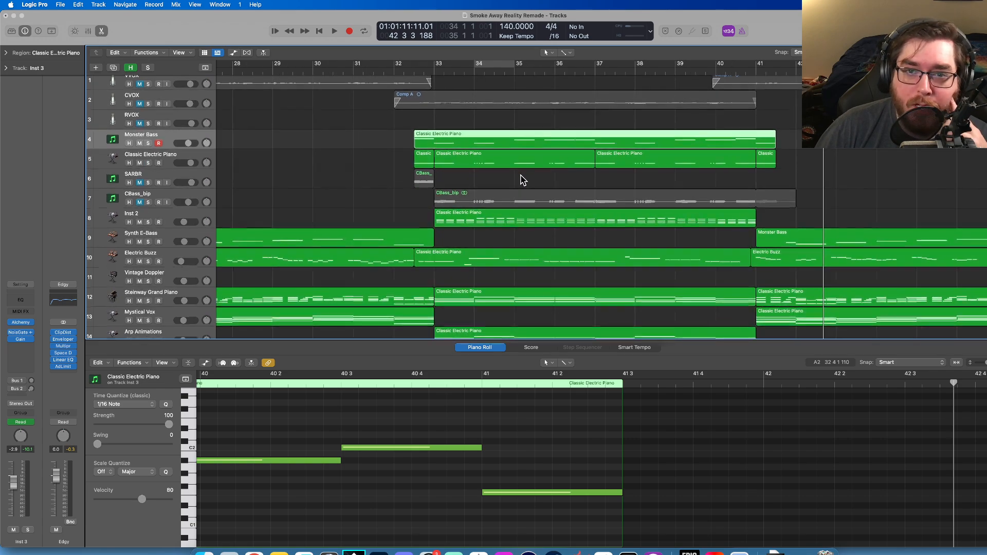
scroll(520, 181, right, 1)
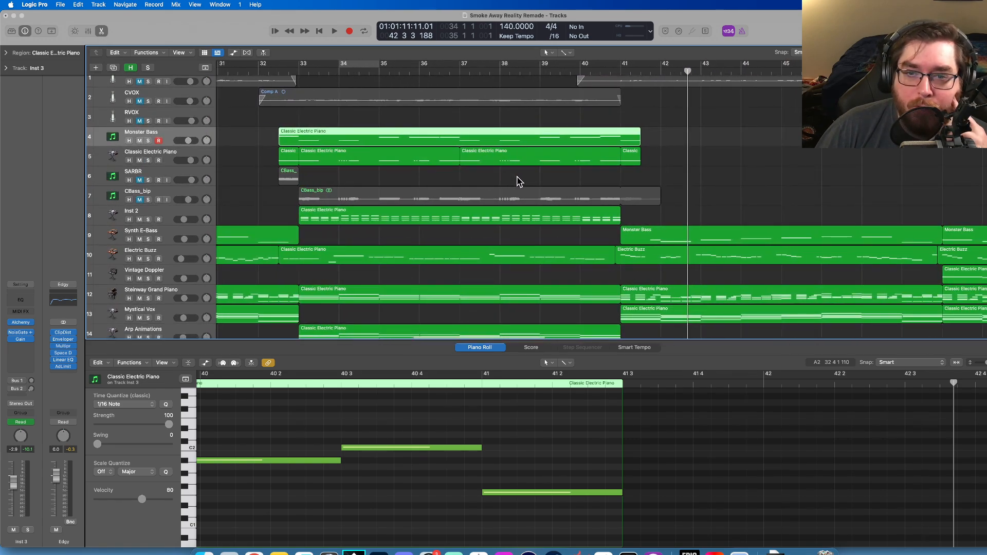
scroll(520, 181, right, 3)
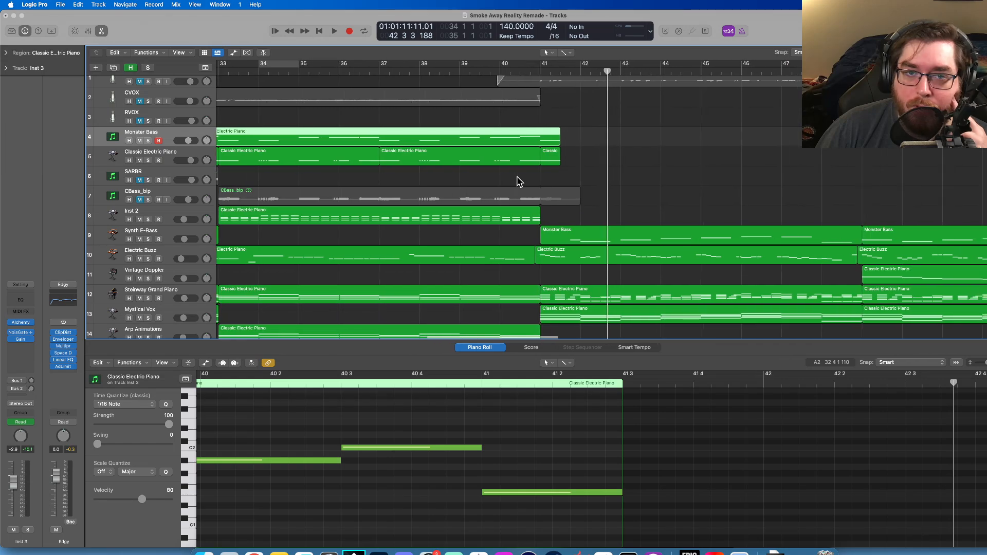
- Copy the Monster Bass and Classic Electric Piano regions from bars 32–41 to start at bar 56 beat 3
scroll(519, 181, left, 5)
scroll(519, 181, right, 2)
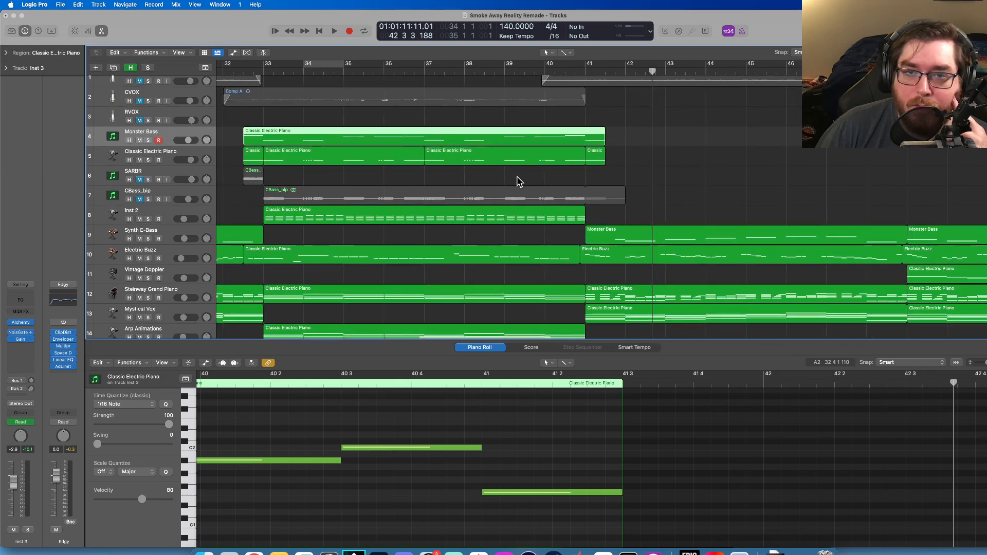
scroll(520, 181, right, 7)
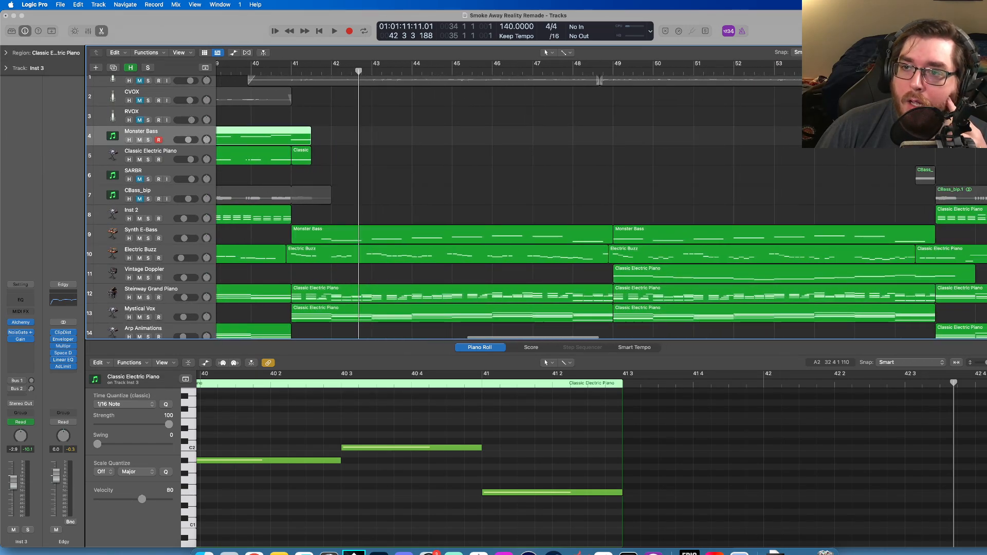
scroll(519, 181, down, 5)
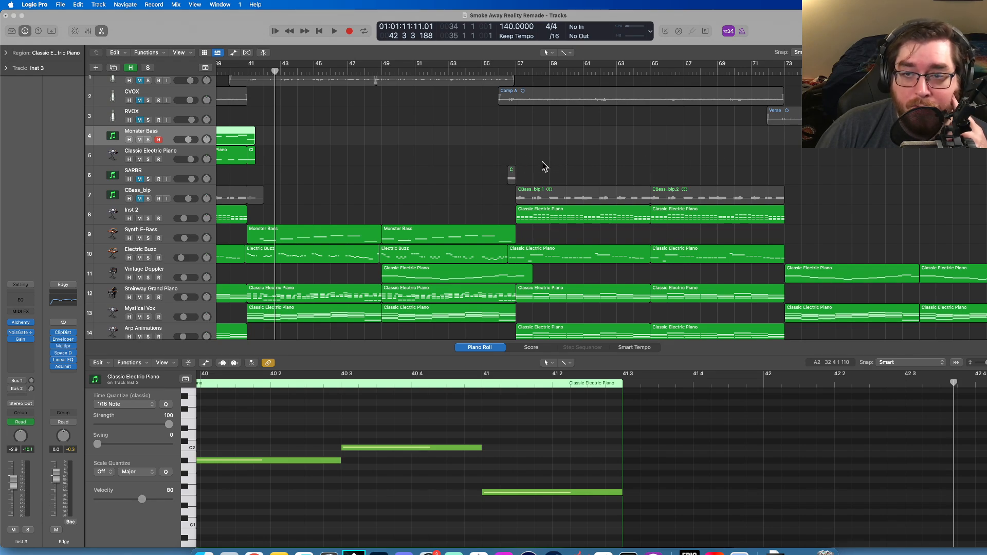
scroll(471, 161, left, 5)
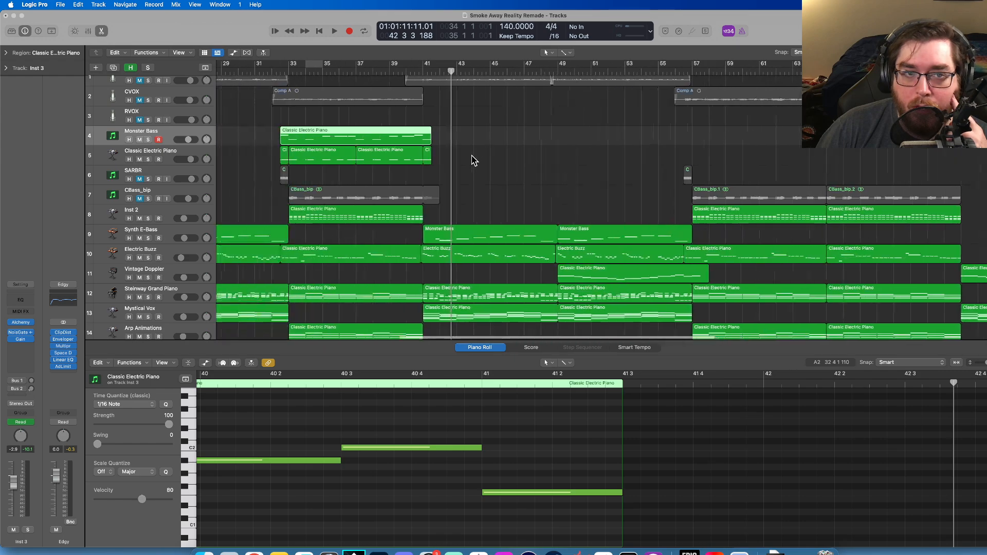
scroll(468, 161, right, 1)
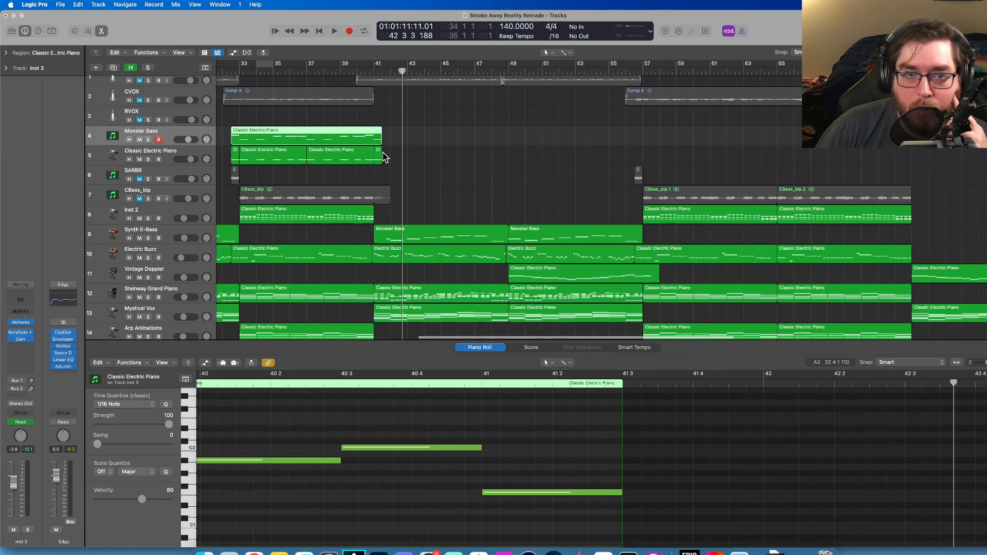
drag(393, 158, 231, 130)
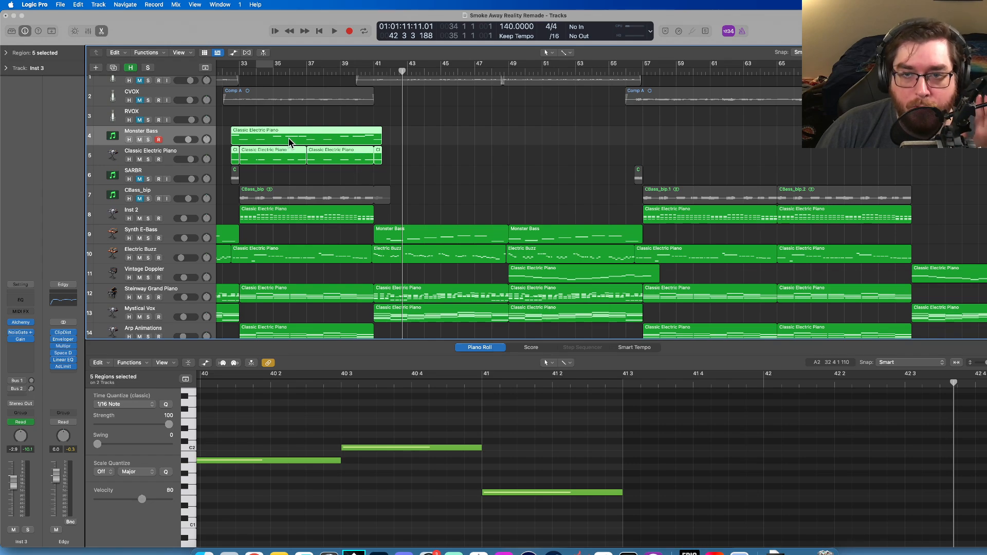
drag(274, 137, 677, 132)
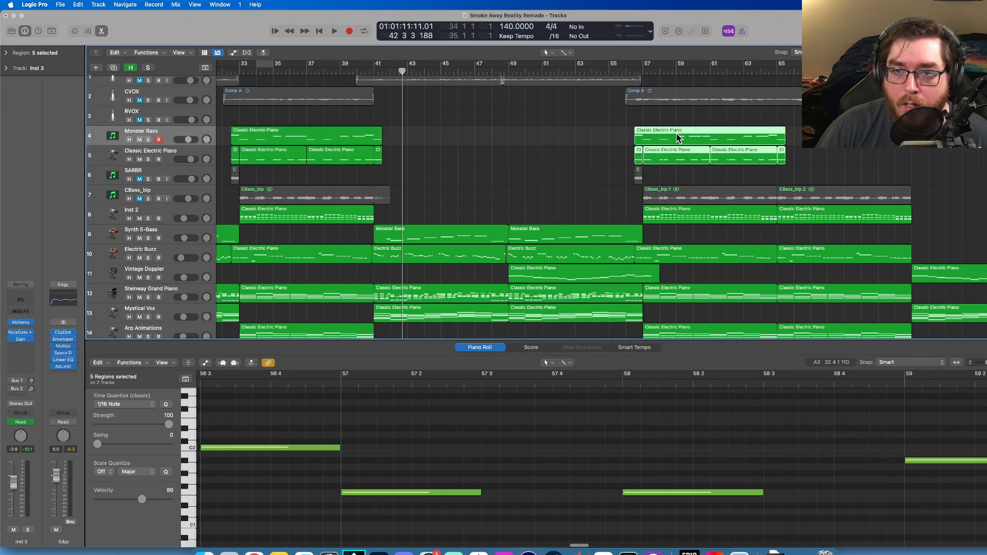
click(786, 159)
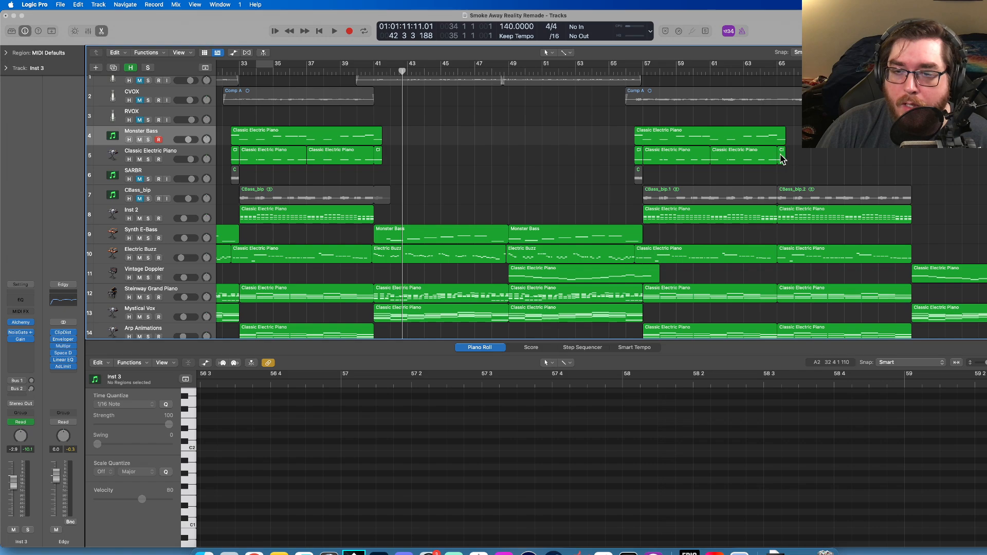
click(781, 158)
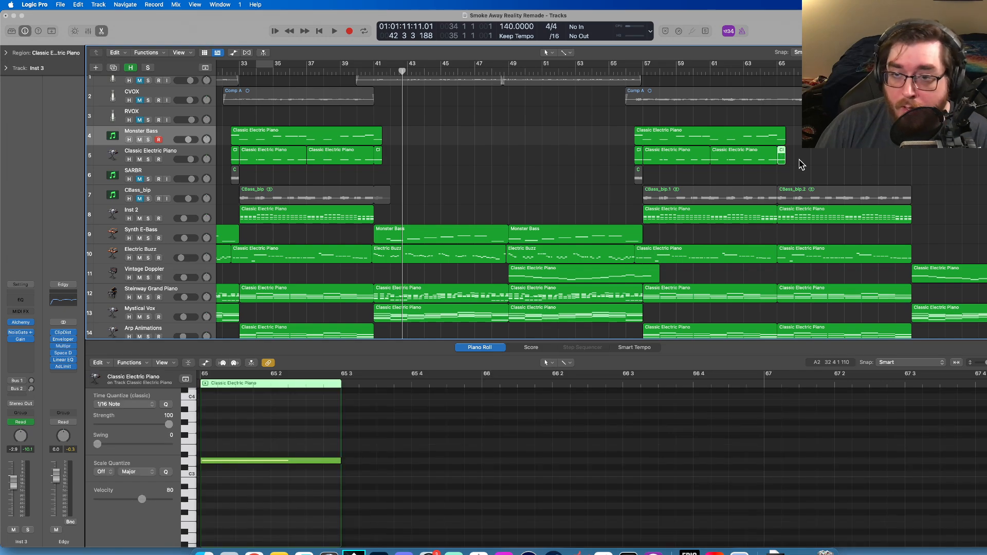
mouse_move(784, 139)
mouse_down()
mouse_move(775, 140)
mouse_move(785, 140)
mouse_up()
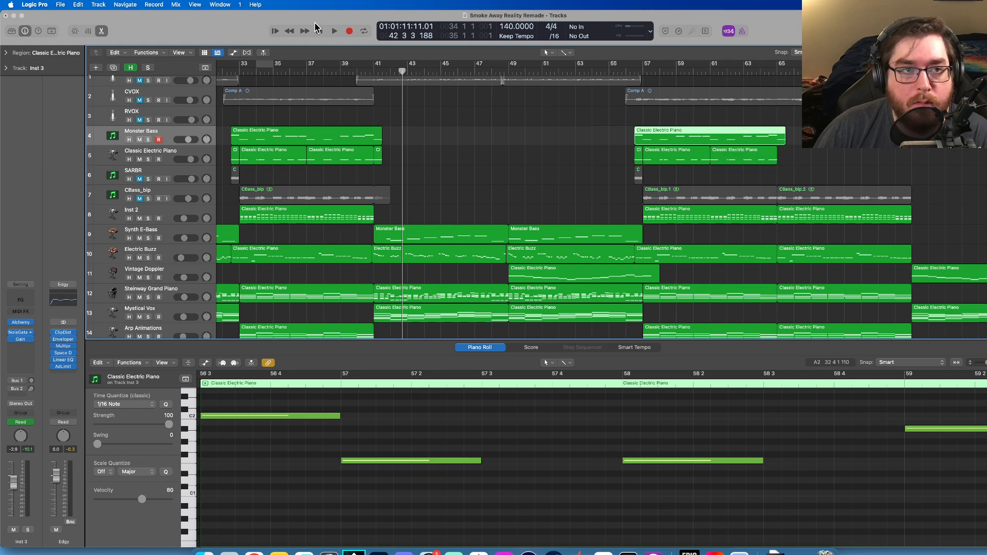
click(80, 6)
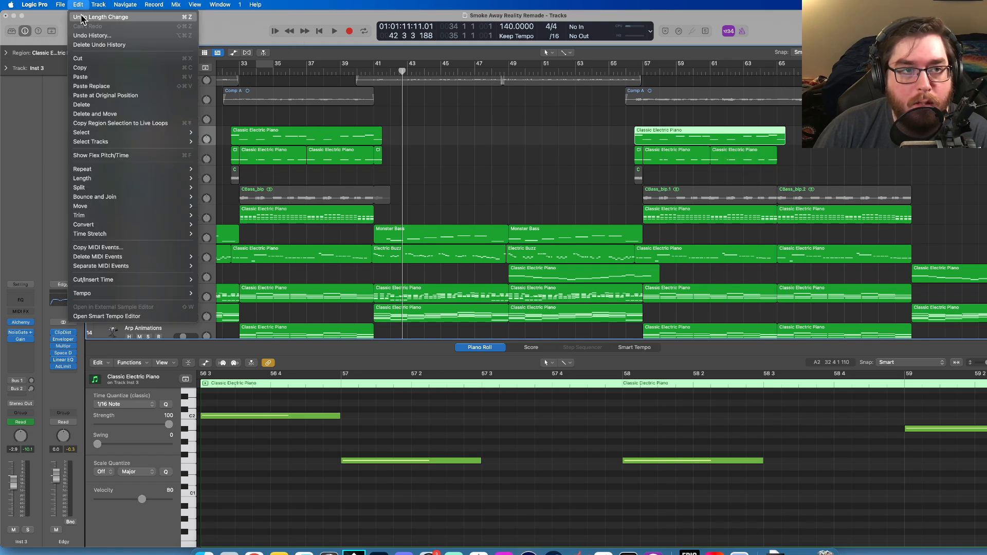
click(86, 18)
click(98, 5)
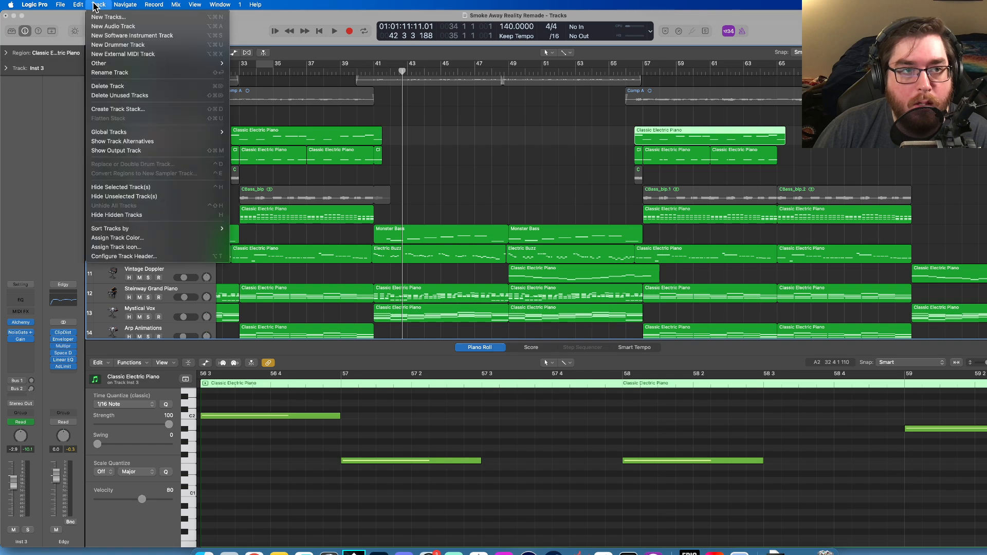
click(83, 17)
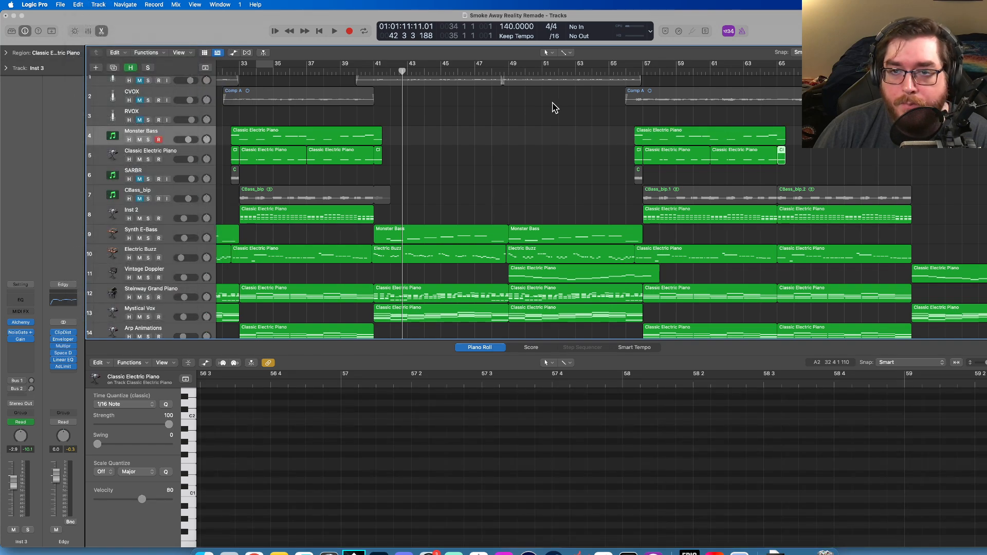
- Delete the short Classic Electric Piano region at bar 65 and trim the copied Monster Bass region to end at bar 65
scroll(529, 138, right, 10)
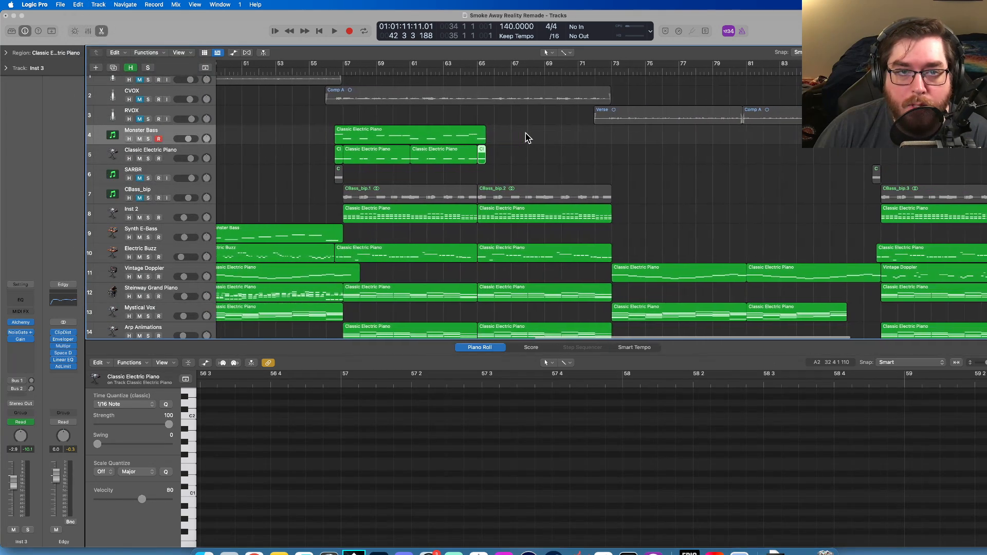
scroll(527, 137, right, 1)
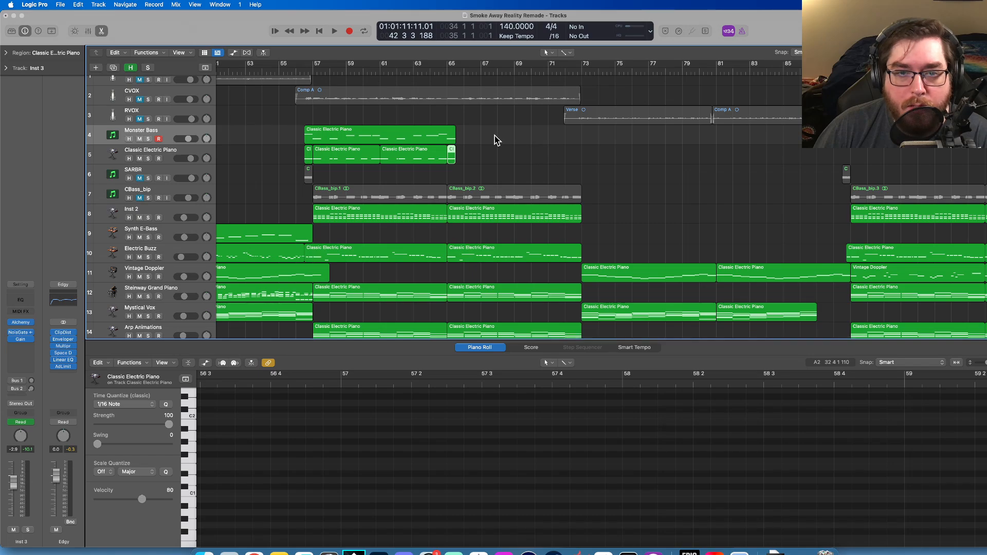
click(451, 156)
key(Delete)
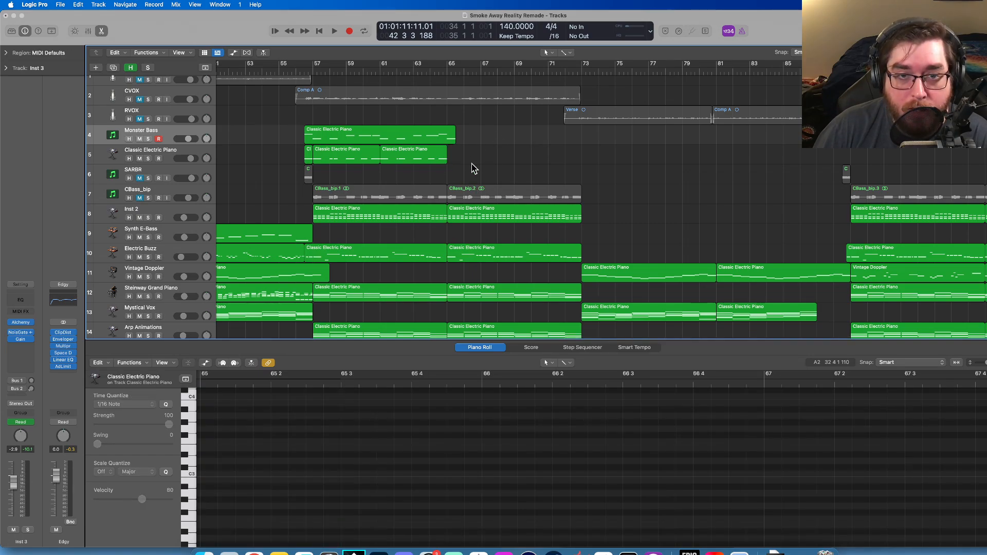
scroll(472, 165, right, 1)
click(446, 136)
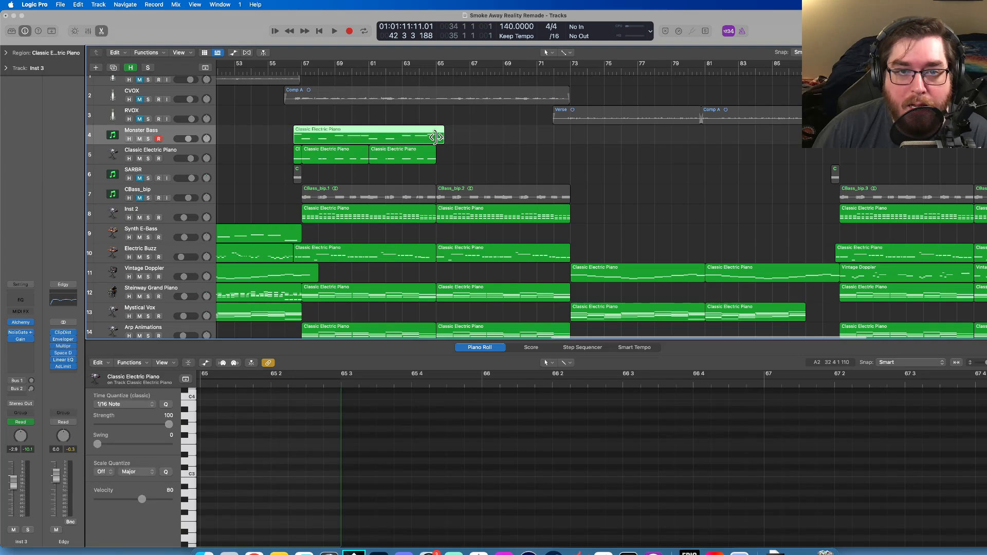
scroll(442, 137, right, 1)
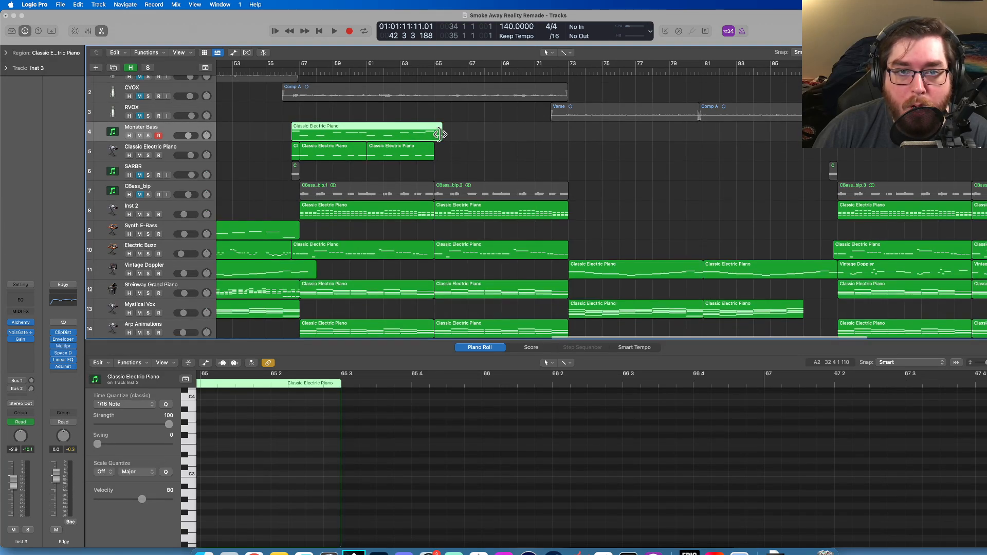
mouse_move(441, 135)
mouse_down()
mouse_move(437, 149)
mouse_move(294, 133)
mouse_move(467, 137)
mouse_move(450, 139)
mouse_up()
- In a second copy from bar 65 beat 3, delete the short lead-in piano region and trim the Monster Bass start to bar 66
click(445, 164)
click(447, 159)
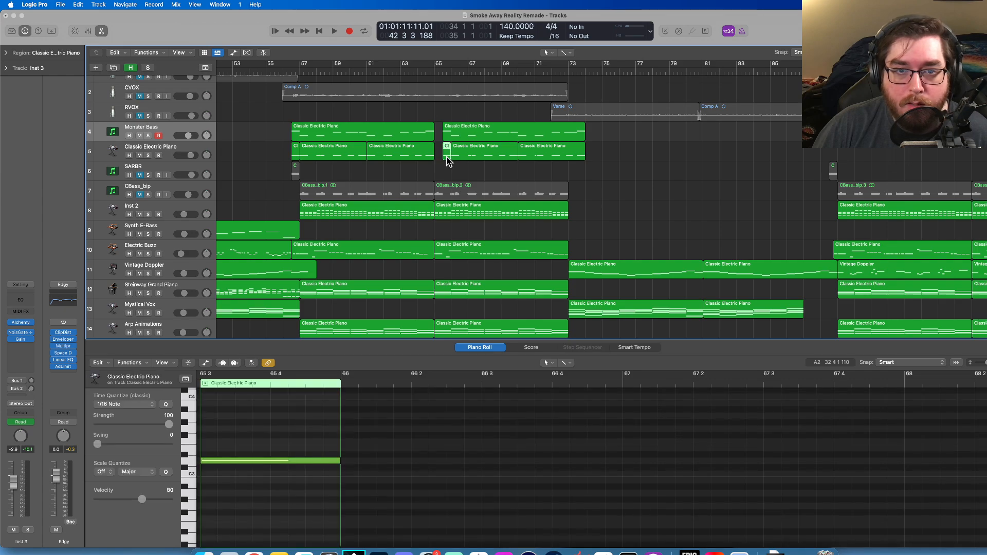
key(Delete)
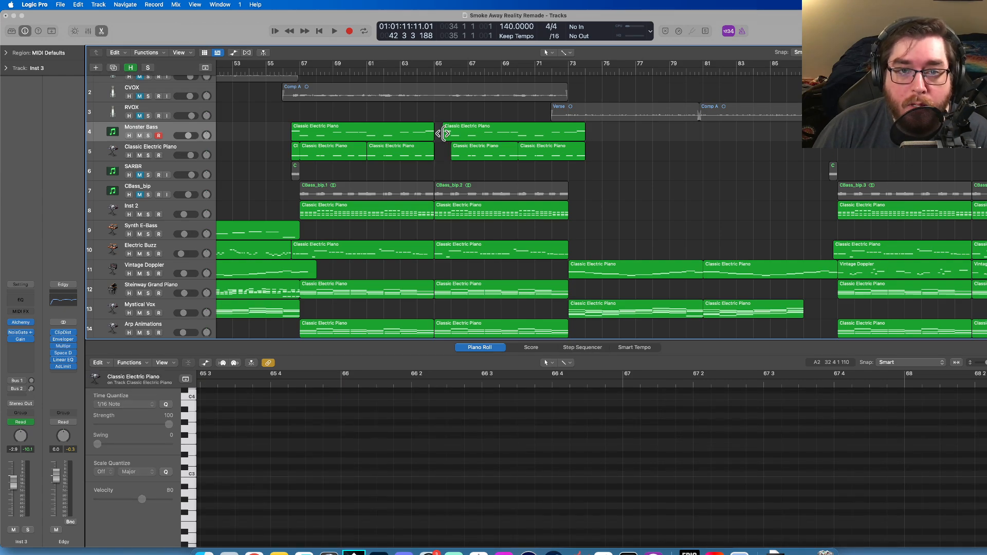
drag(444, 134, 454, 134)
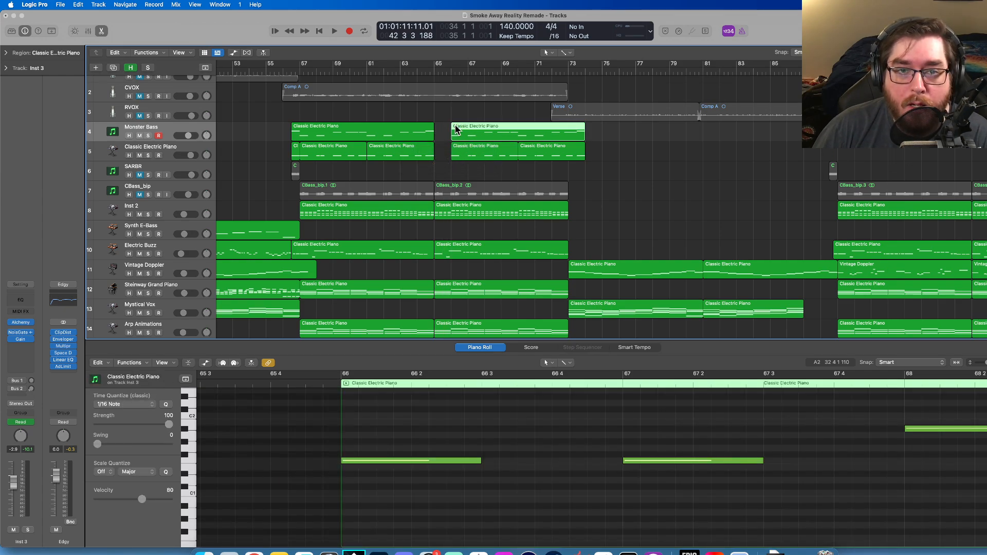
- Show automation, remove the fade-in remnant from the second Monster Bass copy, and move that copy with its piano regions to bar 65
key(a)
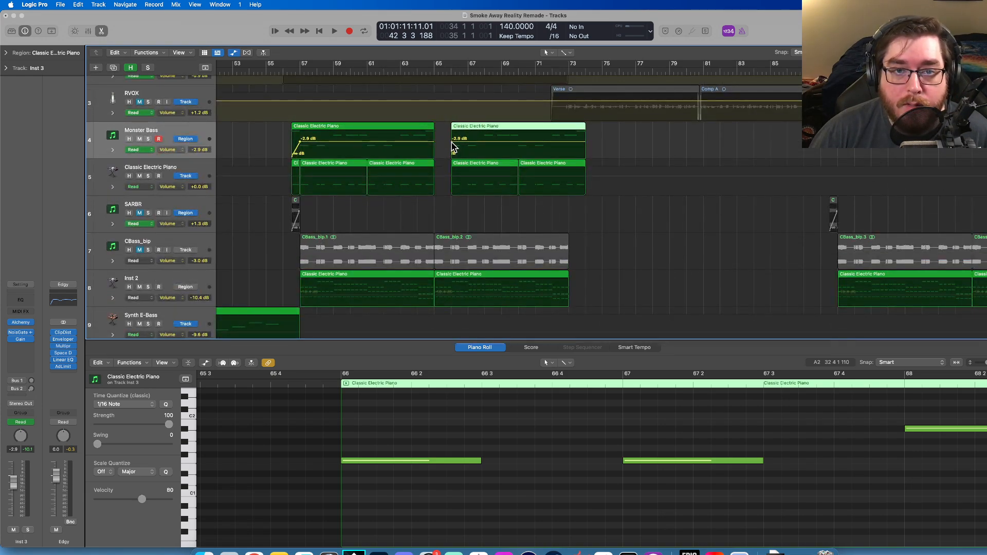
mouse_move(453, 148)
mouse_down()
mouse_move(444, 142)
mouse_move(440, 156)
mouse_move(448, 142)
mouse_move(439, 142)
mouse_move(452, 154)
mouse_up()
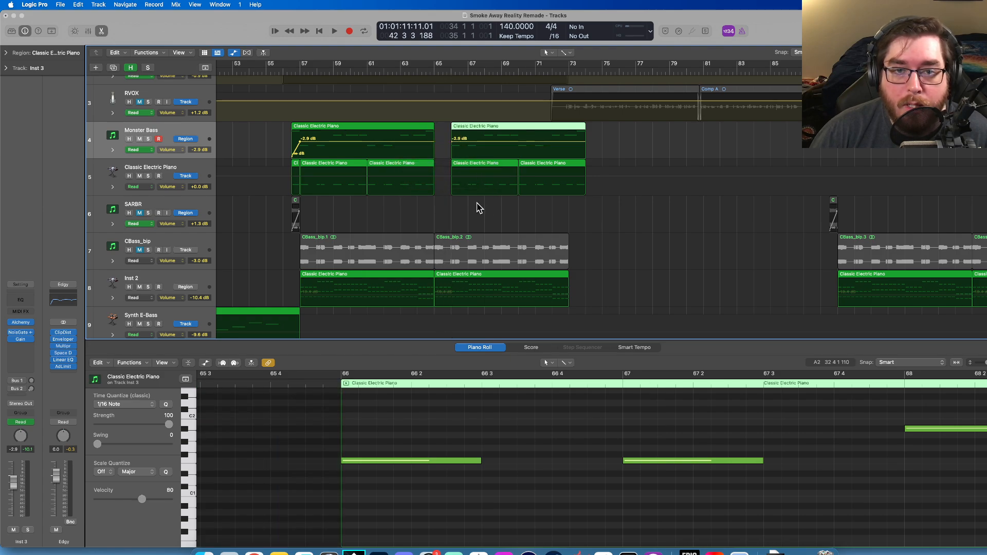
drag(479, 207, 513, 130)
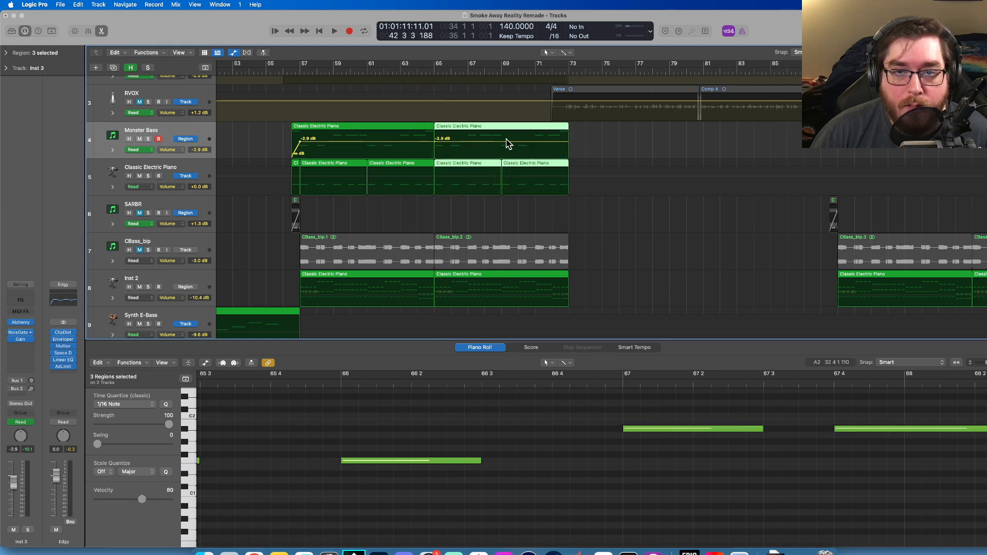
click(580, 137)
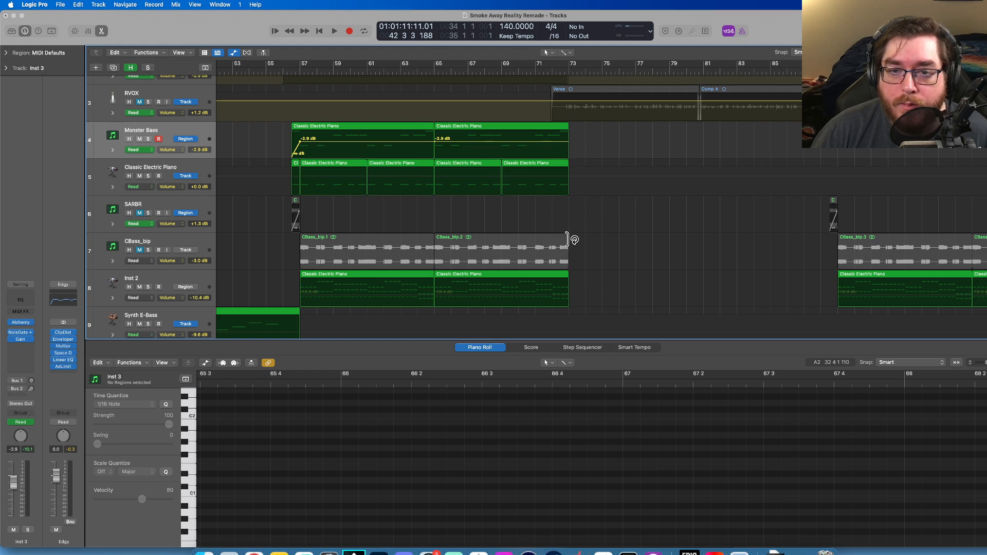
- Play the full mix from bar 71 past the end of the copied bass section and stop in bar 74
click(536, 71)
key(space)
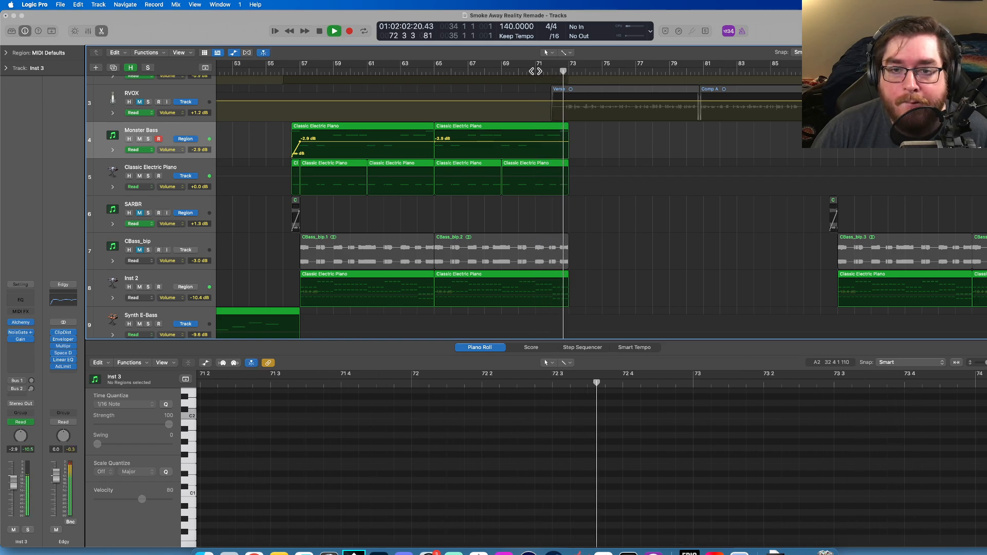
click(319, 32)
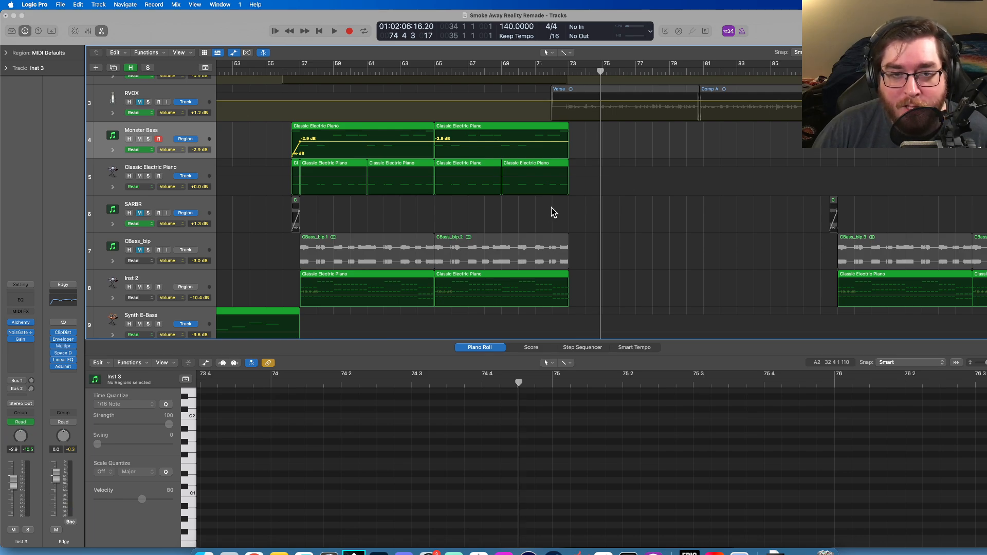
- Examine the arrangement after bar 73, including the later CBass_bip sections and the lower instrument and drum tracks
scroll(546, 211, down, 10)
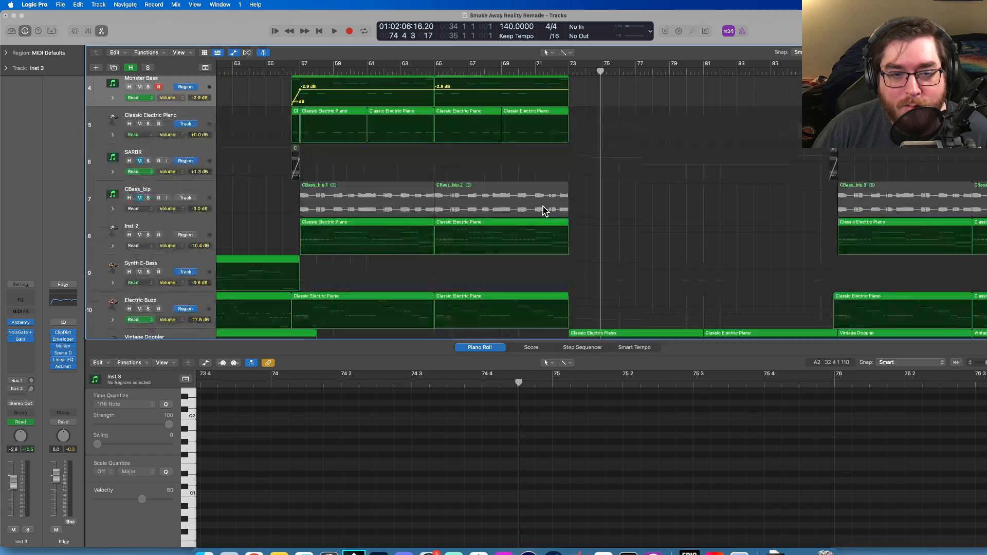
scroll(545, 210, up, 8)
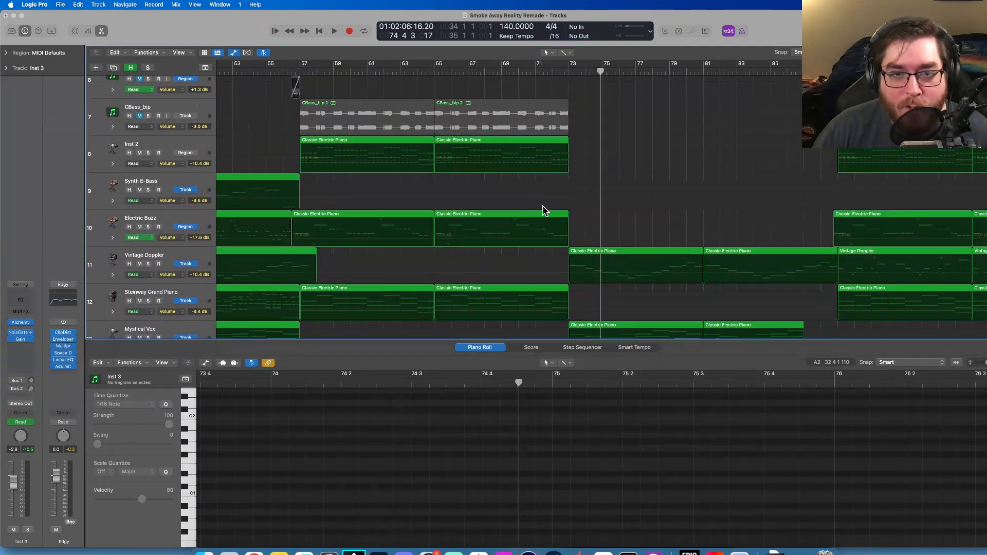
scroll(546, 211, down, 2)
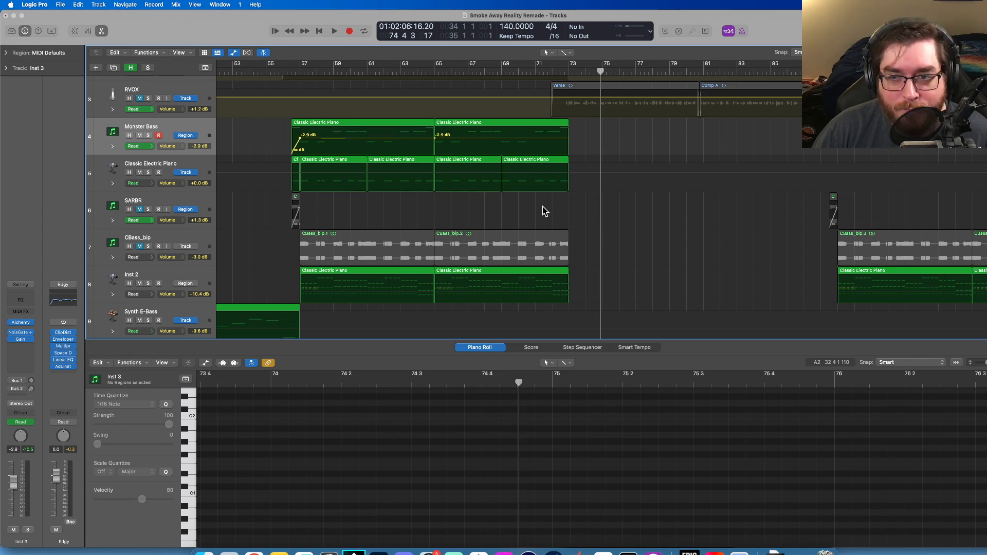
scroll(545, 212, right, 10)
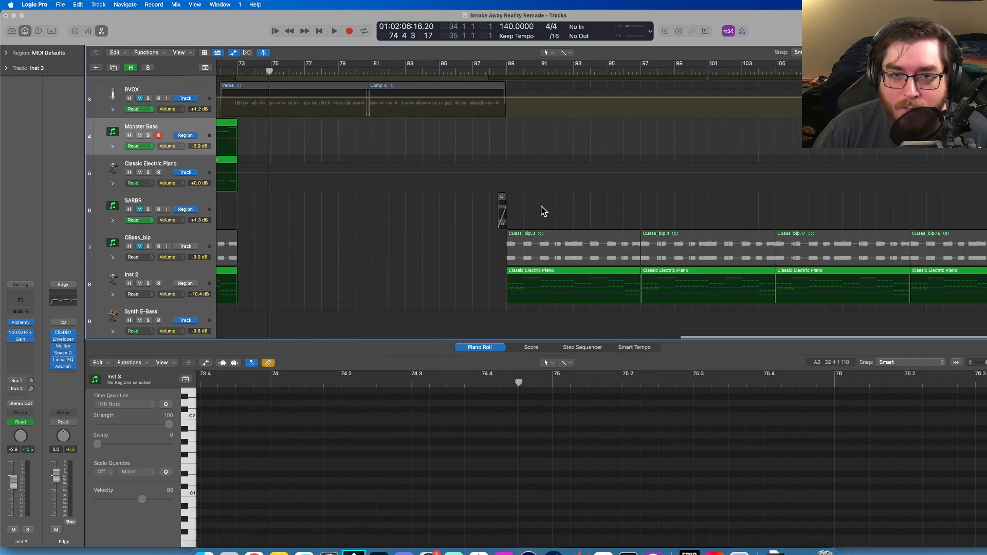
scroll(545, 211, down, 3)
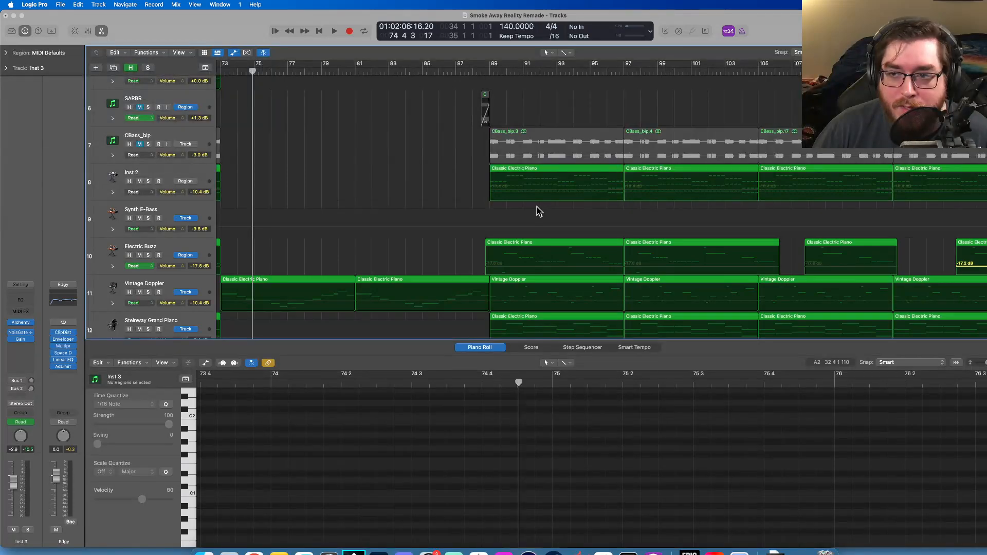
scroll(528, 209, left, 6)
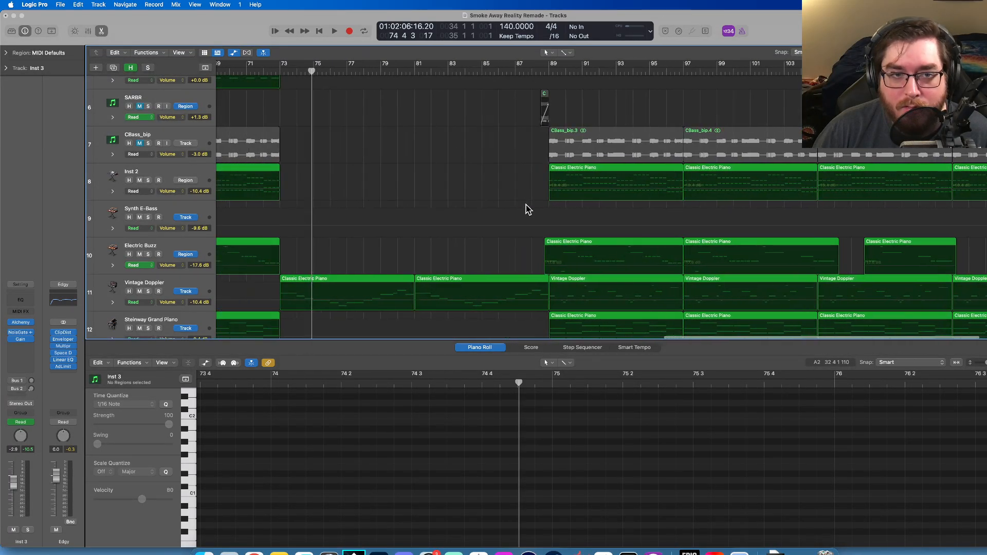
scroll(528, 210, down, 4)
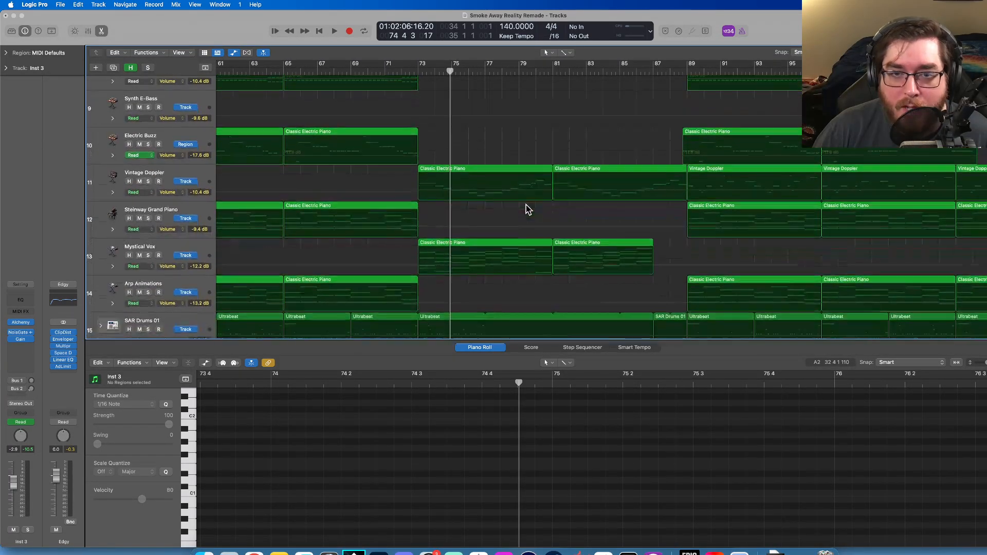
scroll(528, 210, down, 2)
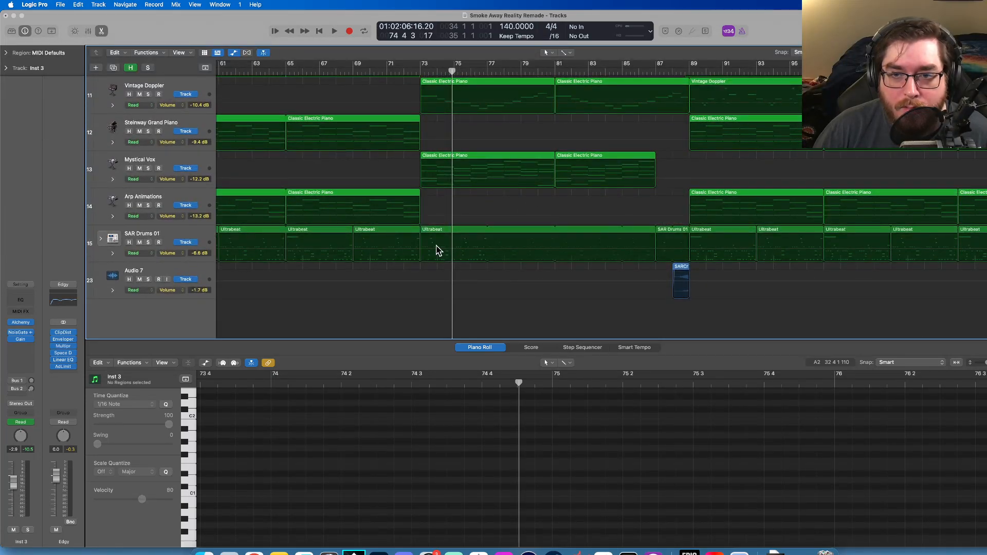
- Hide automation and copy the Monster Bass section with its Classic Electric Piano regions from bars 56–73 to bar 88 beat 3
scroll(539, 216, up, 8)
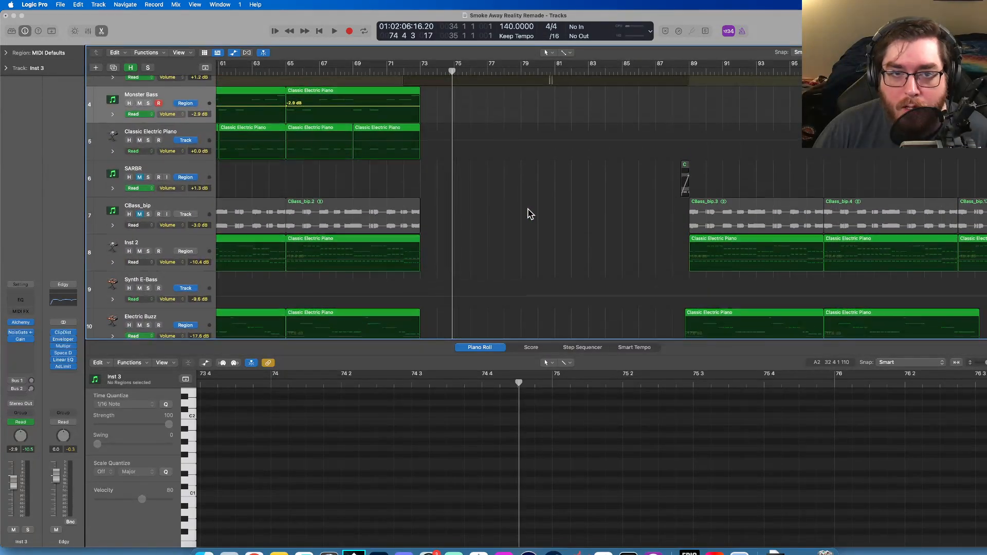
scroll(530, 214, up, 1)
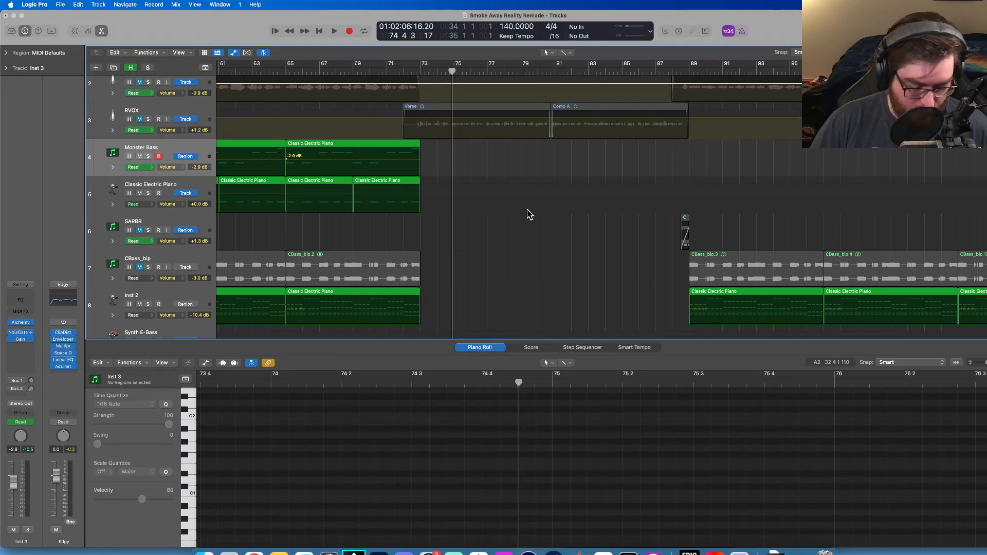
key(a)
scroll(490, 170, left, 5)
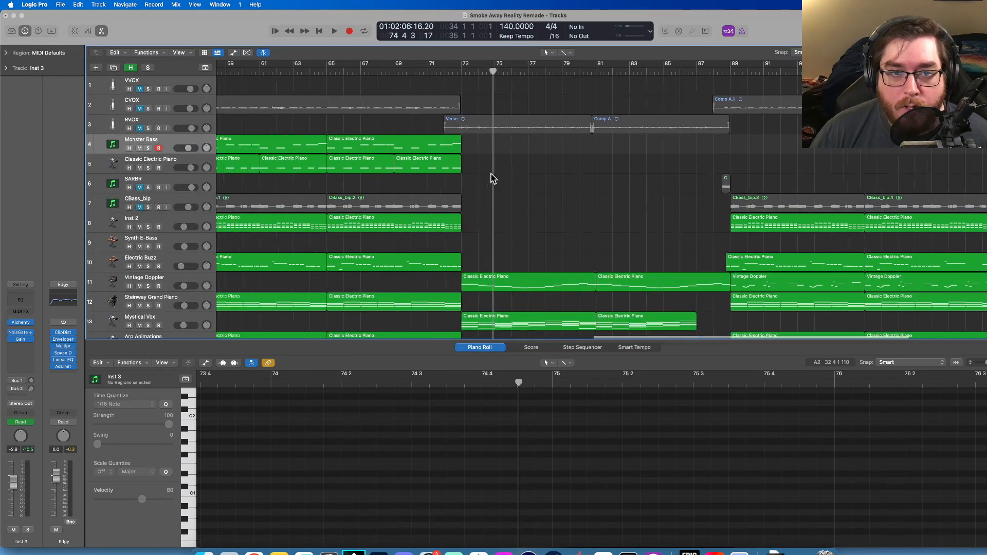
drag(525, 164, 783, 150)
scroll(732, 170, right, 10)
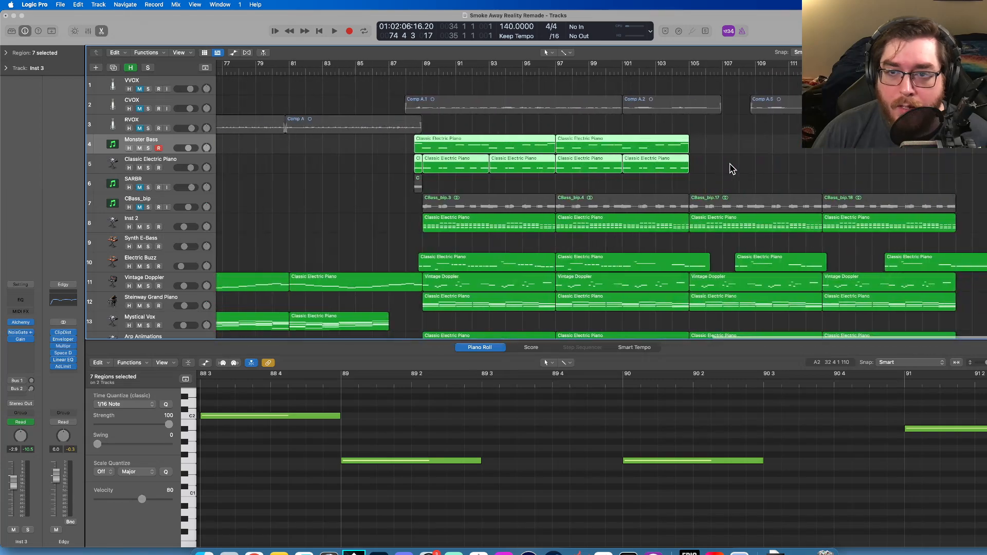
- Repeat the copied Monster Bass and Classic Electric Piano regions from bars 97 to 105 twice, filling both tracks through bar 121
click(728, 170)
drag(695, 186, 602, 142)
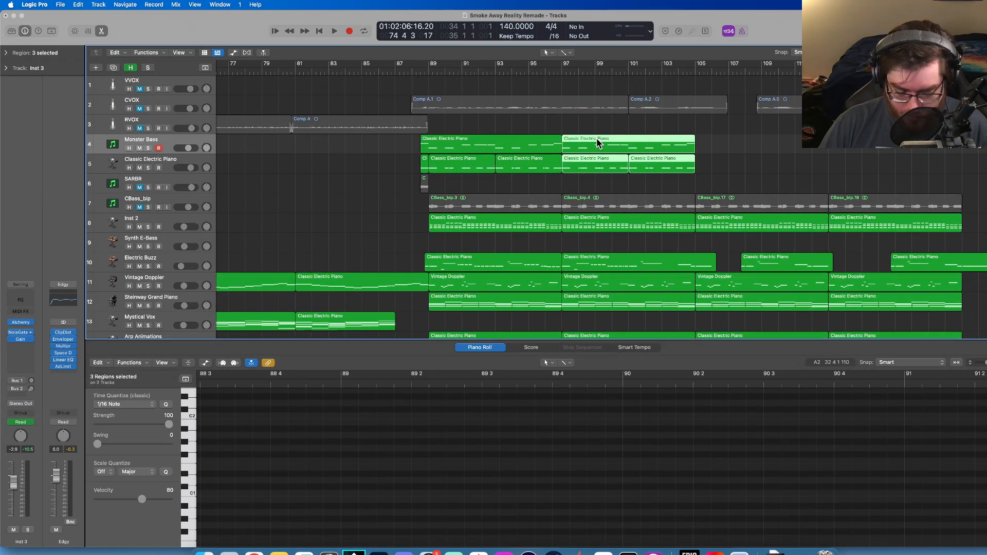
key(super+r)
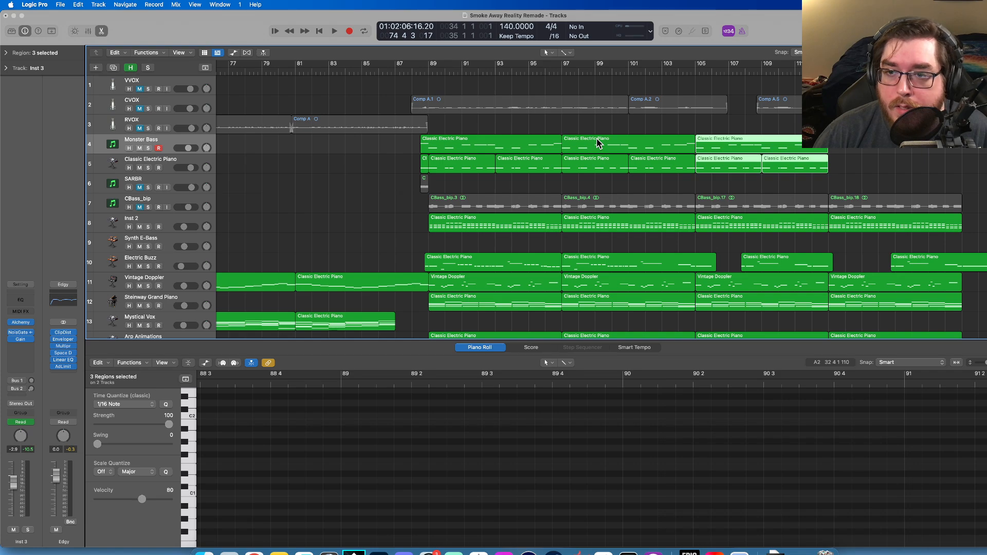
key(super+r)
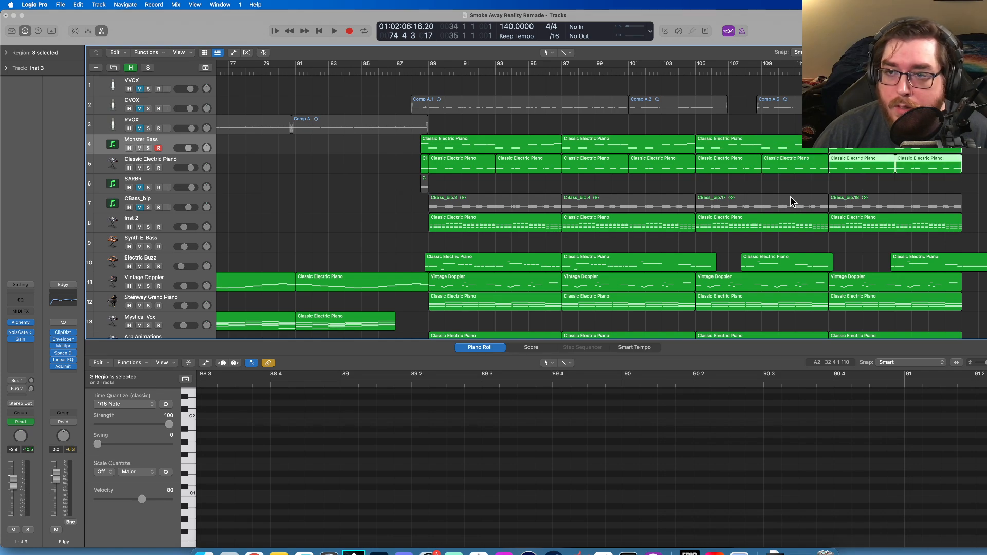
- Play the ending of the extended bass section, stop in bar 123, and deselect the regions
scroll(753, 187, right, 1)
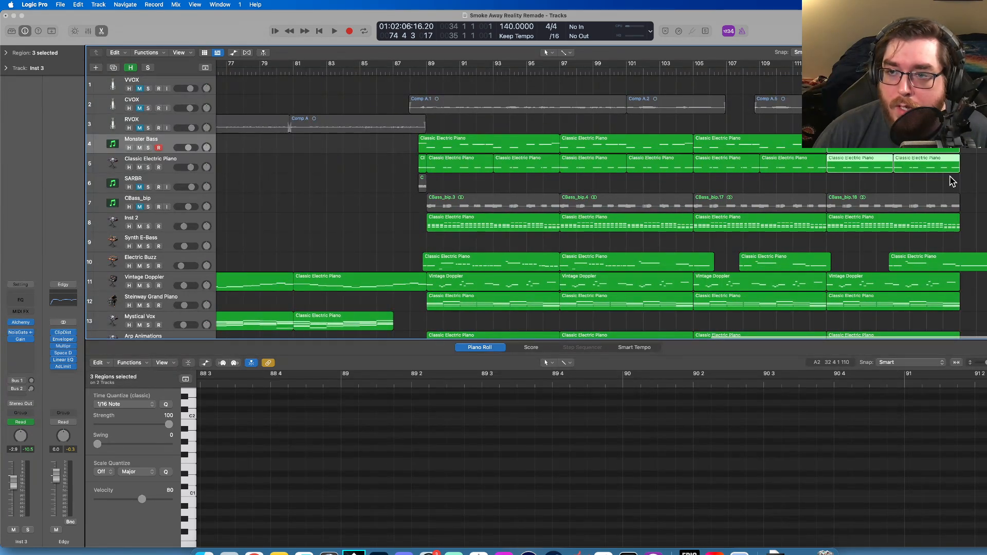
key(space)
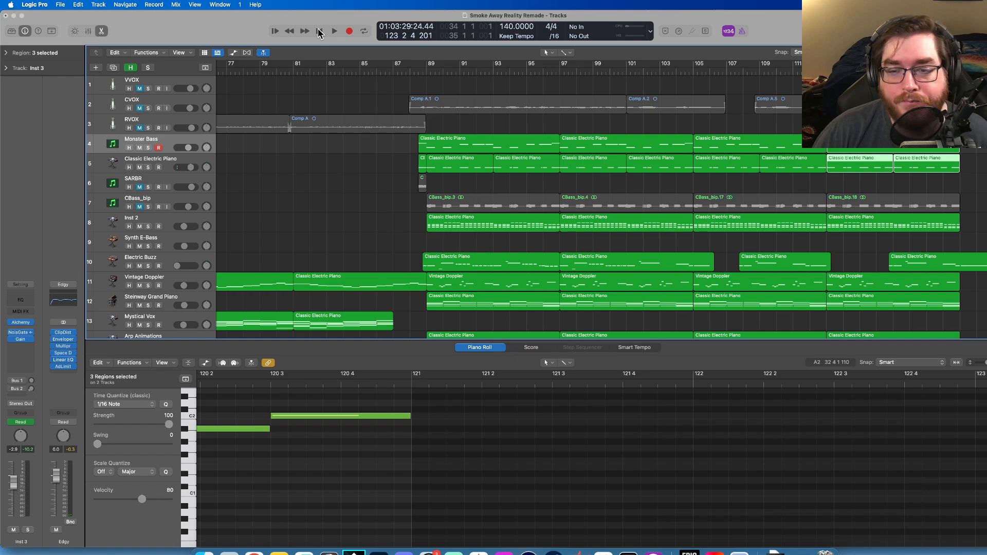
click(836, 185)
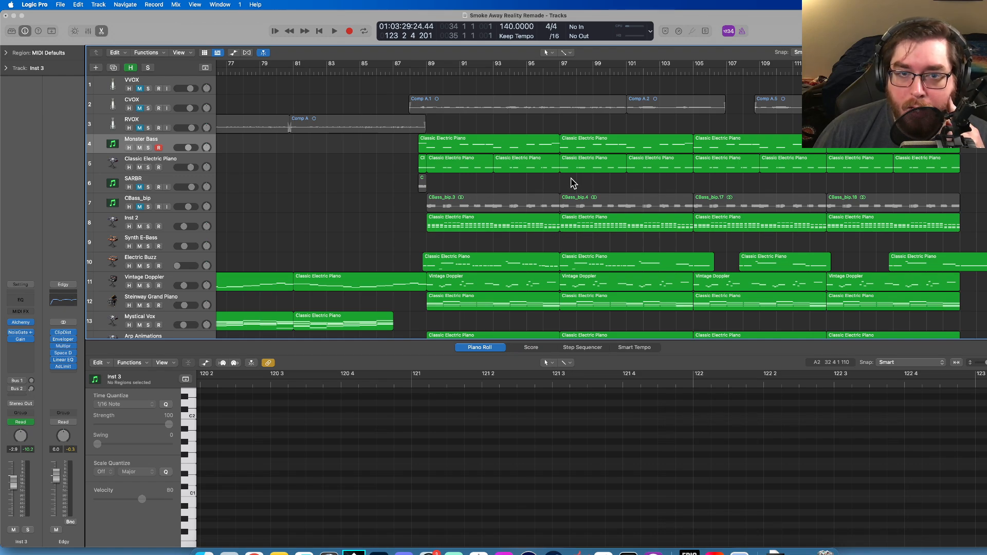
- Delete the muted SARBR and CBass_bip tracks together with all their regions
scroll(573, 183, left, 15)
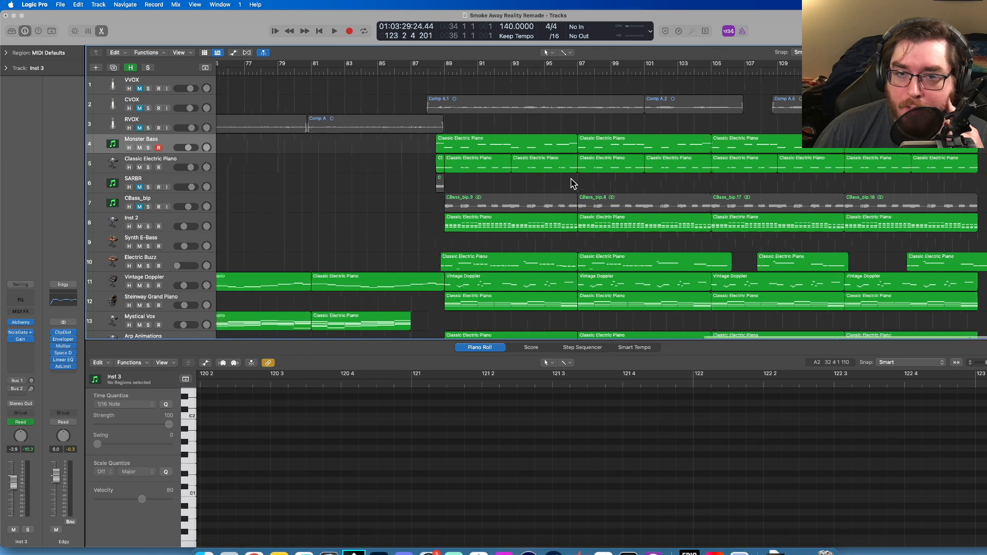
scroll(566, 180, left, 6)
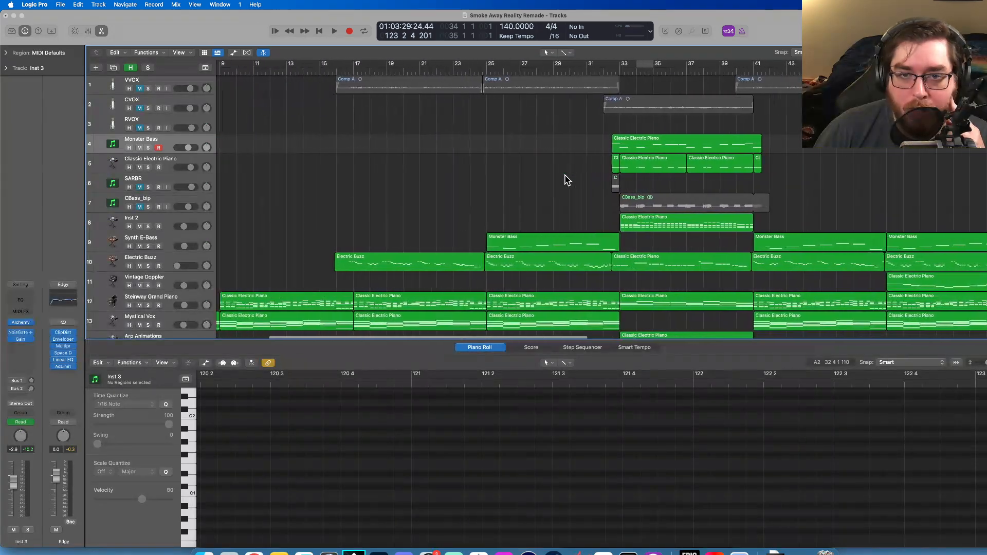
scroll(566, 180, right, 10)
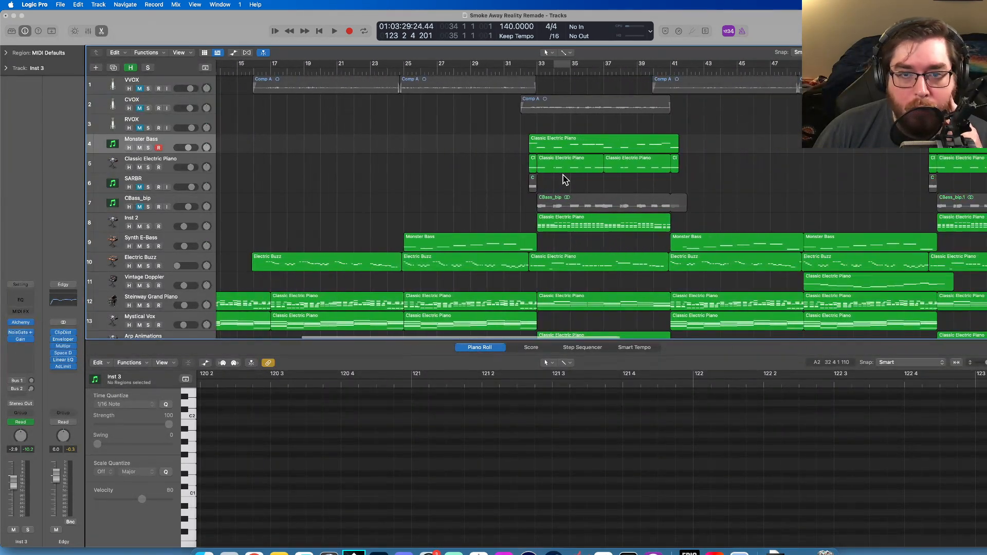
scroll(566, 180, right, 10)
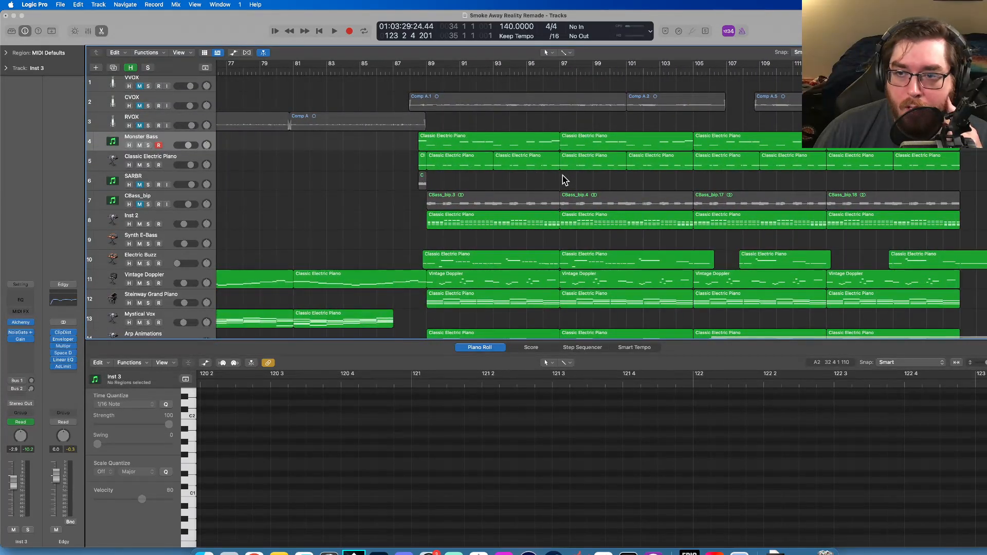
scroll(564, 180, left, 20)
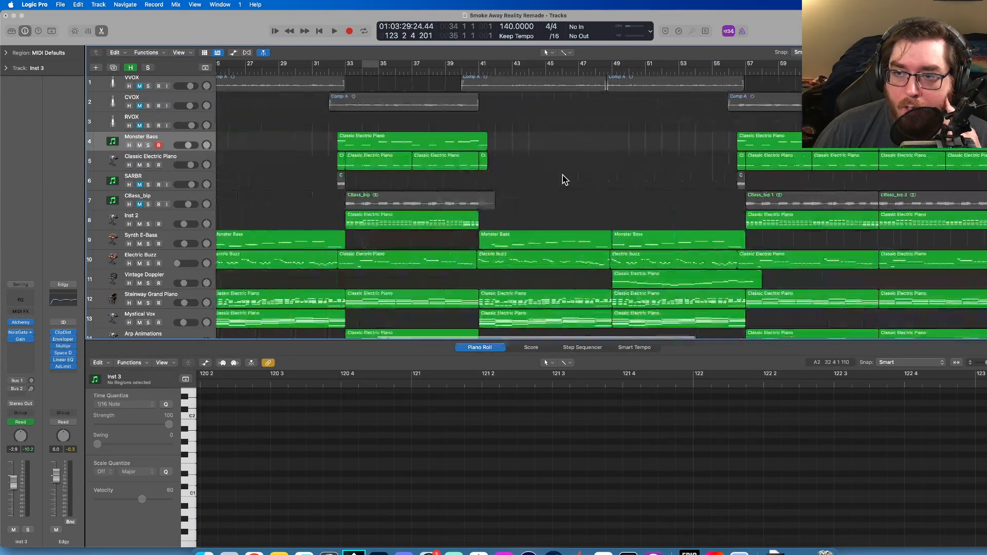
click(170, 180)
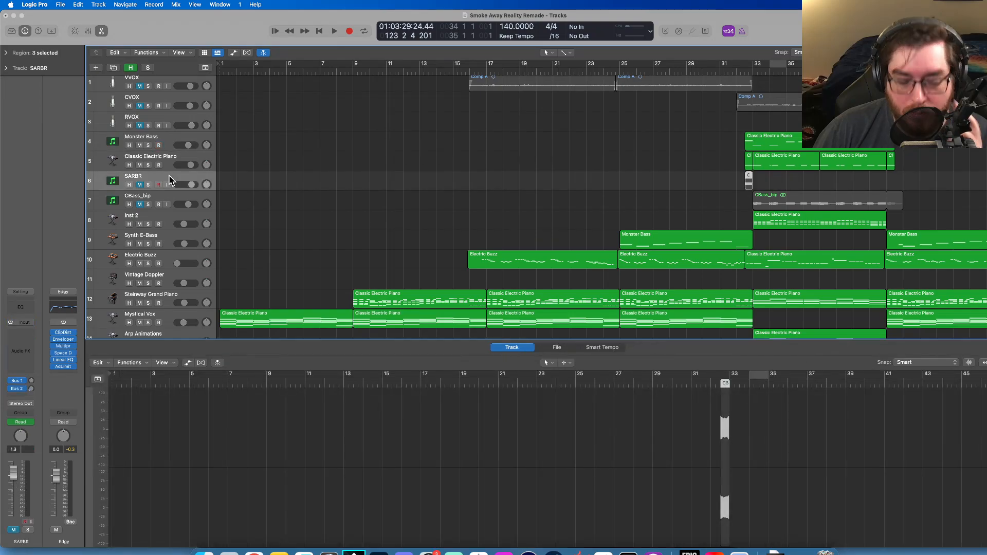
key(BackSpace)
key(super+BackSpace)
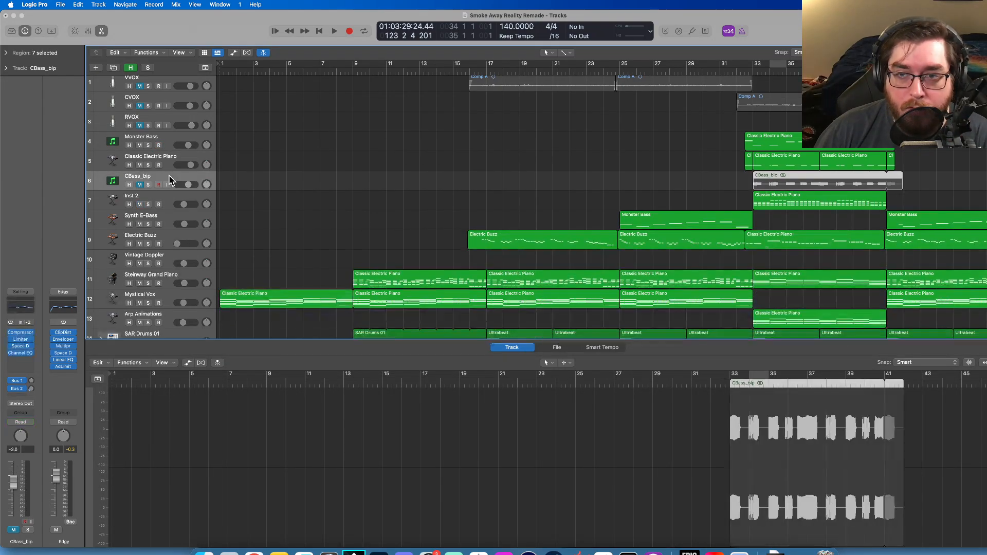
key(super+BackSpace)
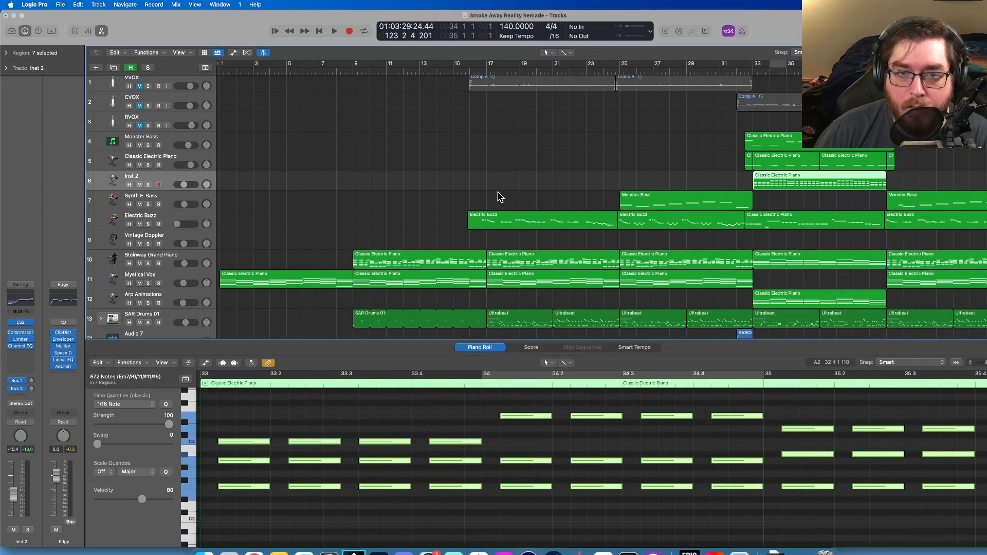
click(516, 199)
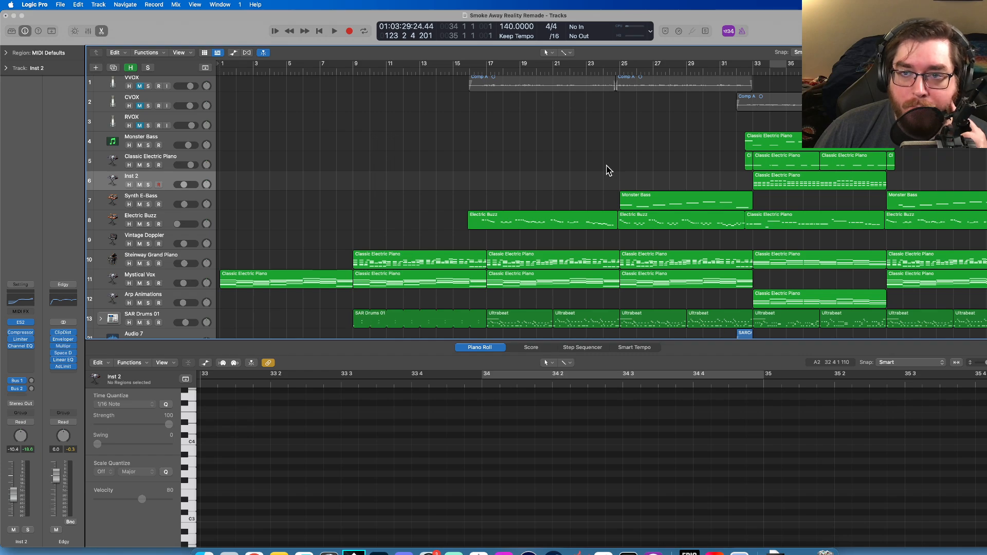
- Examine the remaining tracks and their regions across the whole arrangement, from the intro to the final section
scroll(608, 169, right, 10)
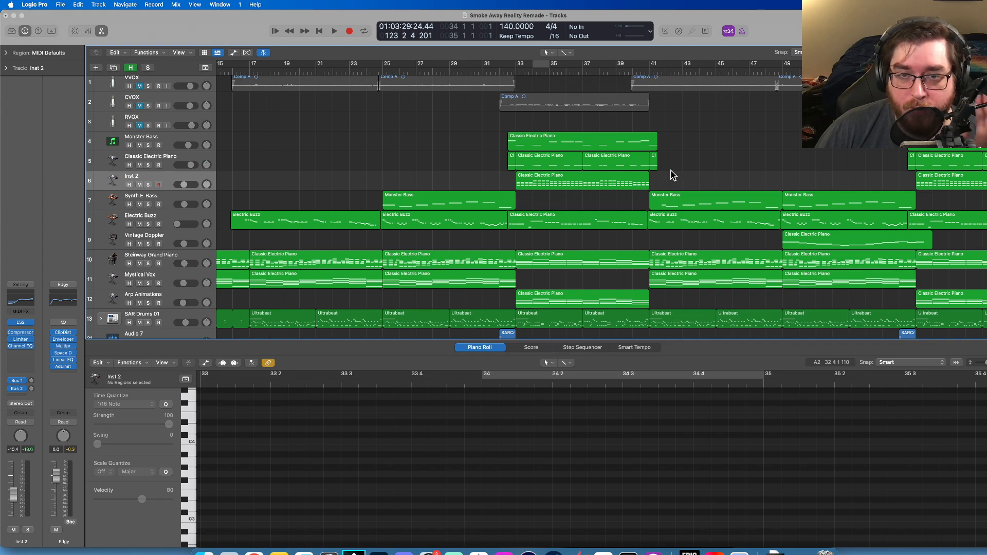
scroll(671, 179, right, 15)
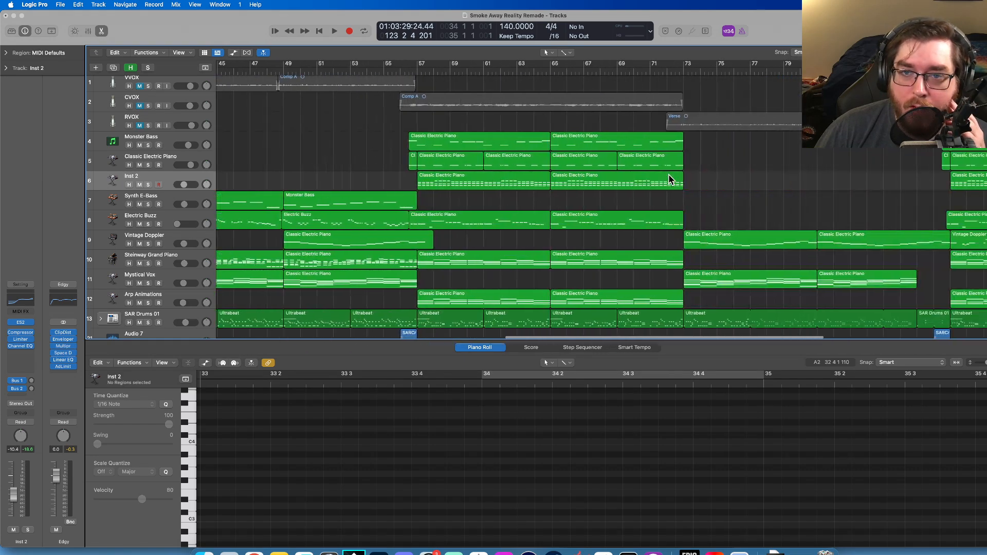
scroll(670, 179, right, 4)
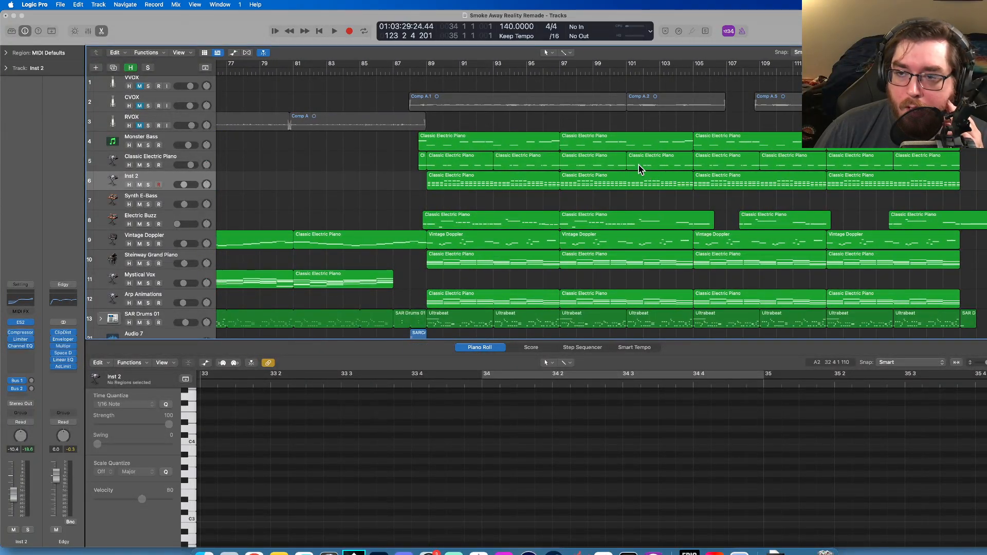
scroll(639, 167, down, 3)
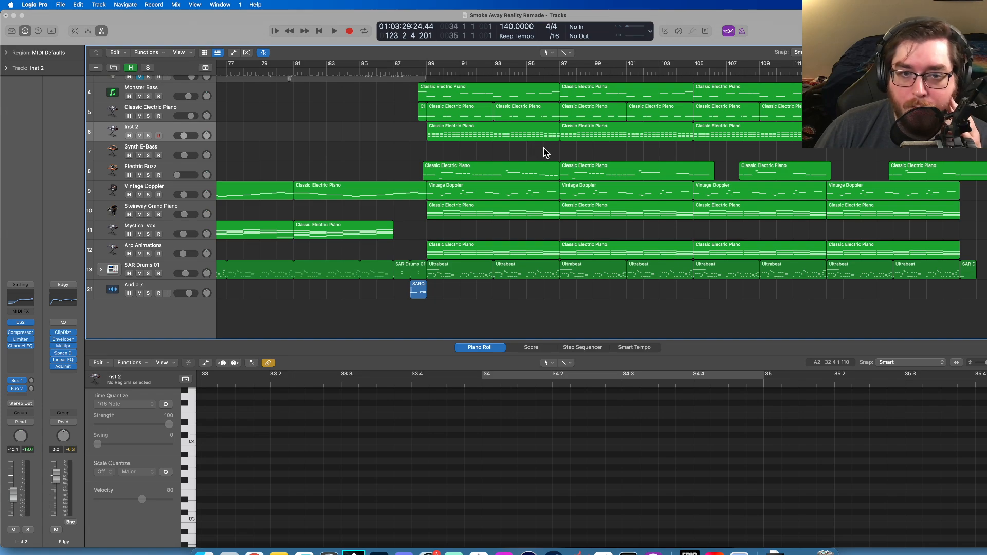
scroll(547, 153, up, 5)
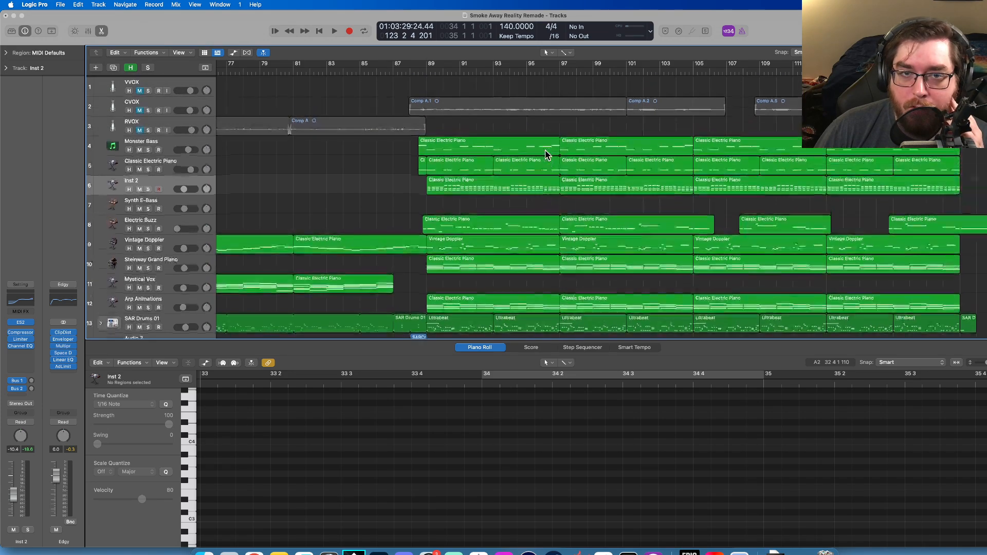
scroll(548, 154, down, 5)
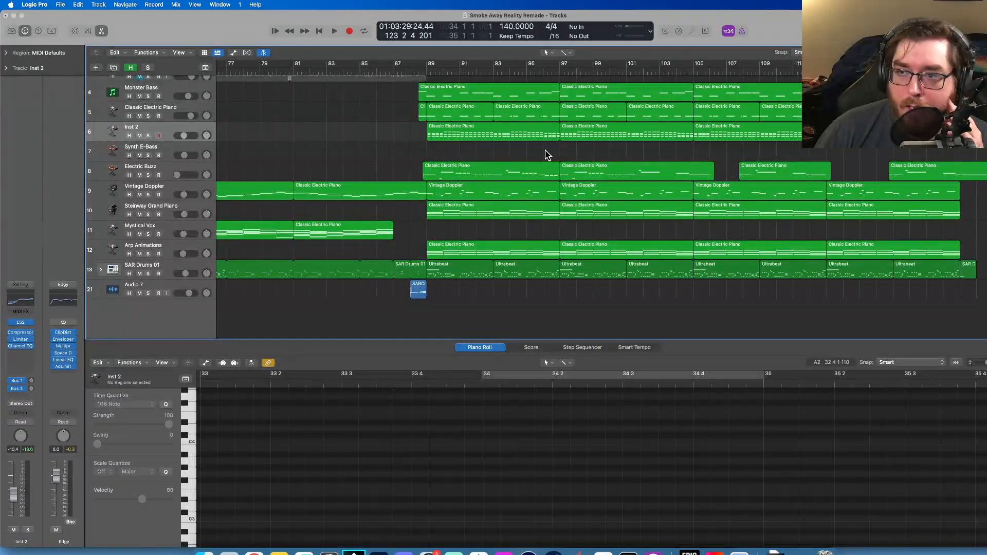
scroll(546, 155, up, 3)
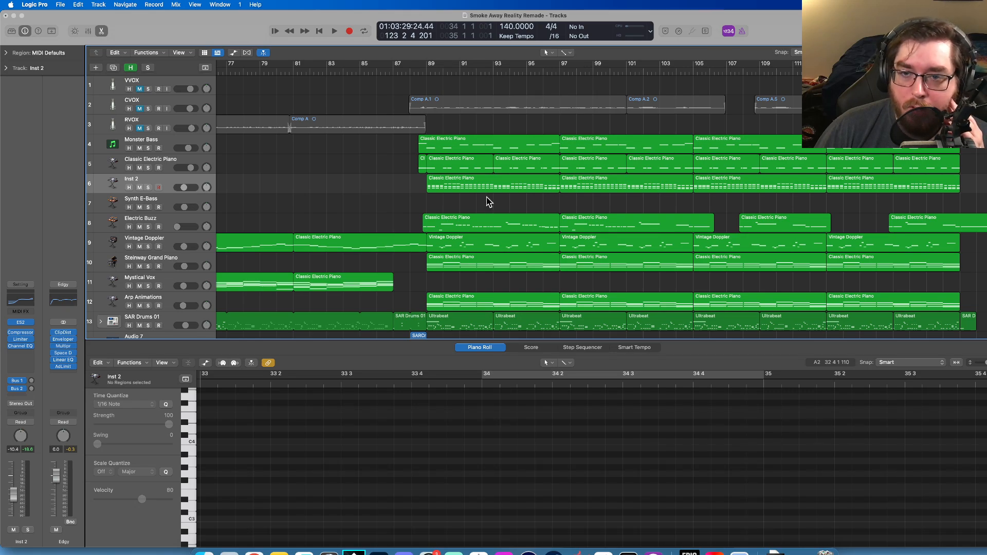
scroll(489, 202, left, 15)
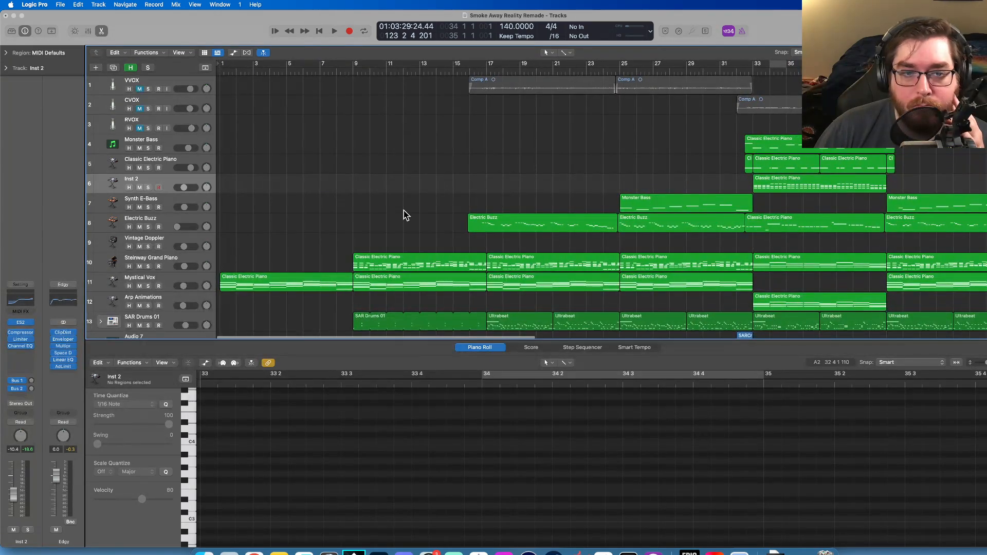
scroll(404, 215, down, 3)
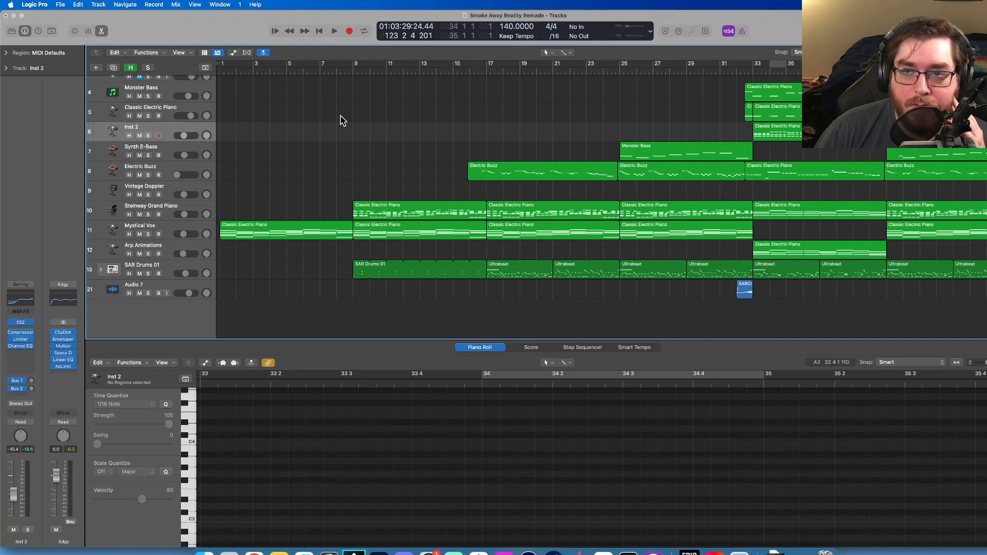
- Play the song from the beginning and, with the track headers widened, slightly lower the Steinway Grand Piano track's volume
click(317, 32)
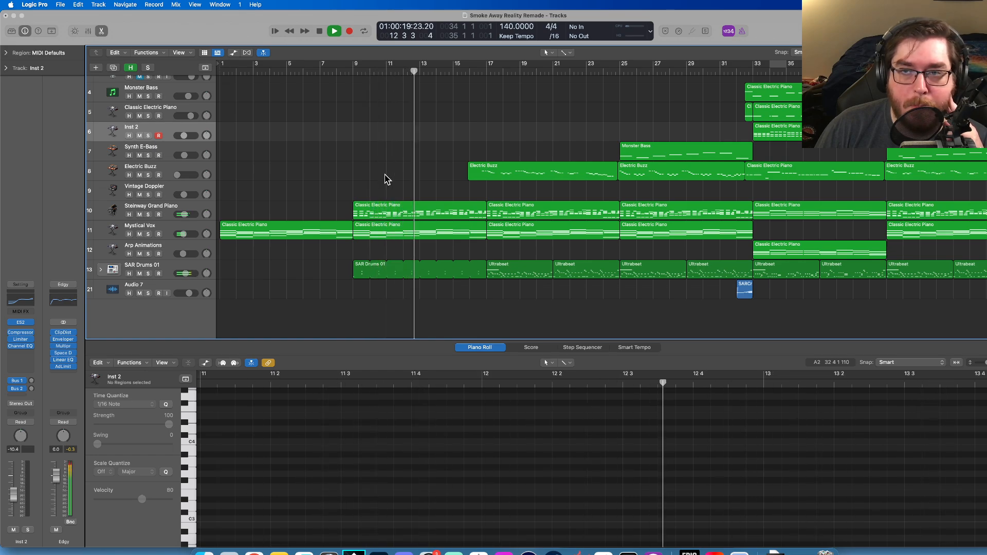
scroll(391, 179, up, 3)
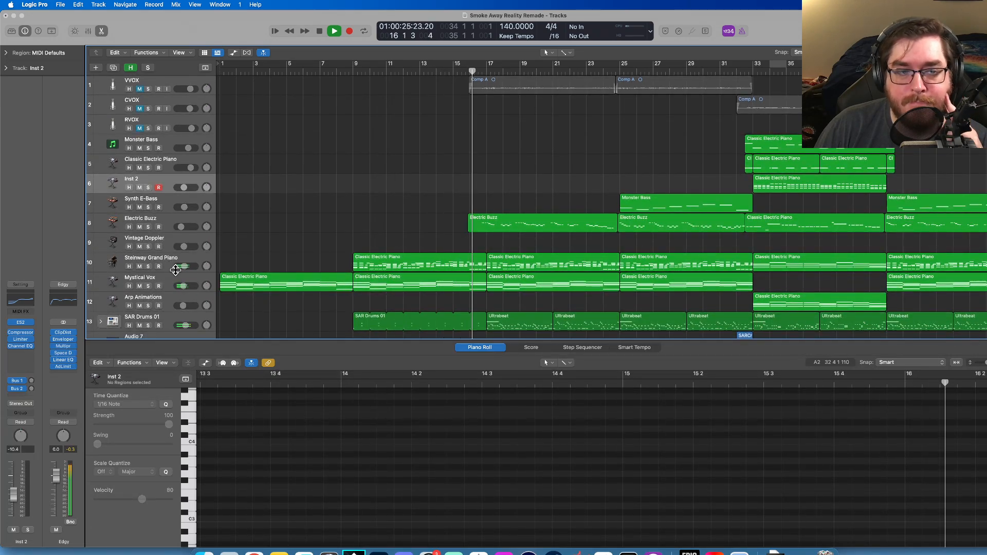
drag(215, 140, 259, 141)
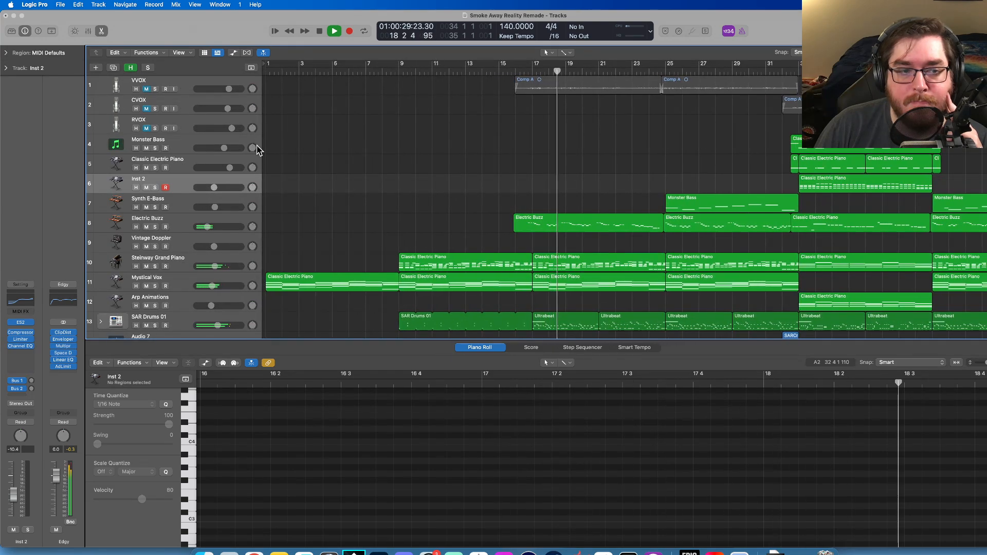
drag(215, 267, 213, 266)
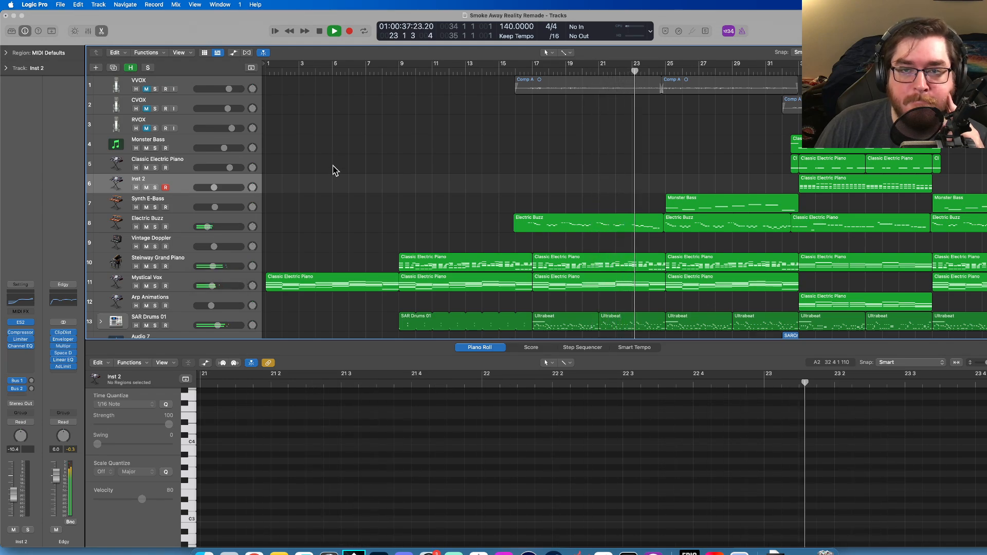
- While the song plays, examine the note pattern of the first Electric Buzz region through its end in bar 24, then deselect it
scroll(337, 170, right, 5)
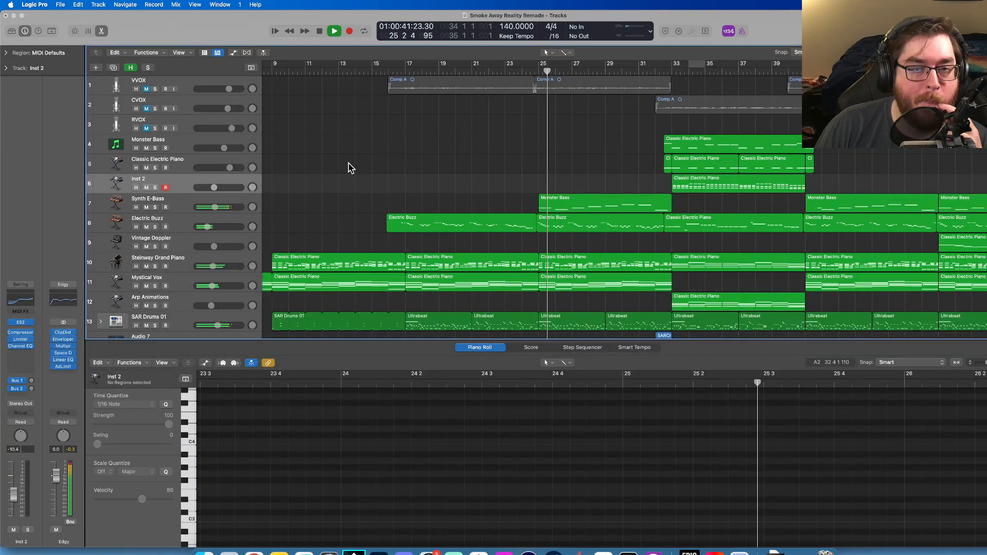
click(523, 221)
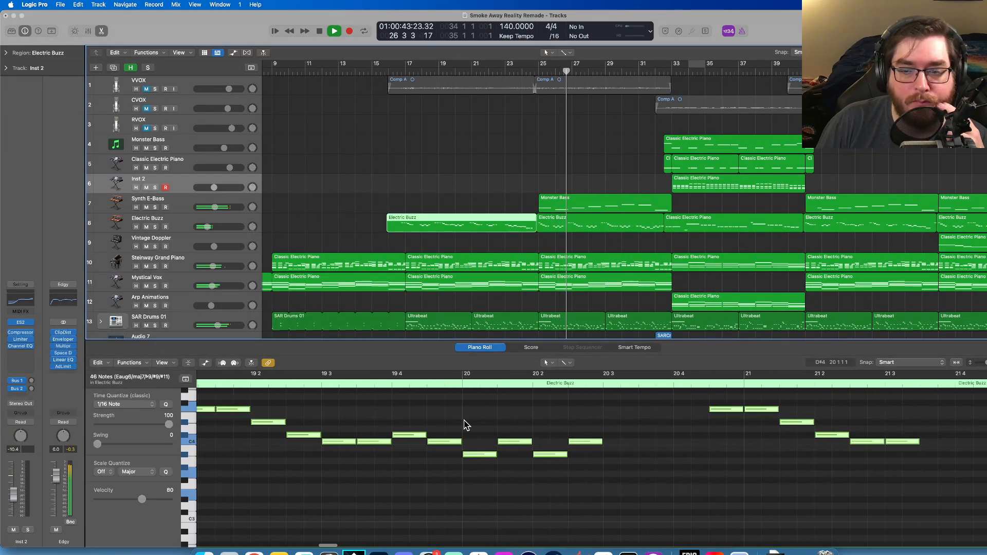
scroll(465, 425, right, 10)
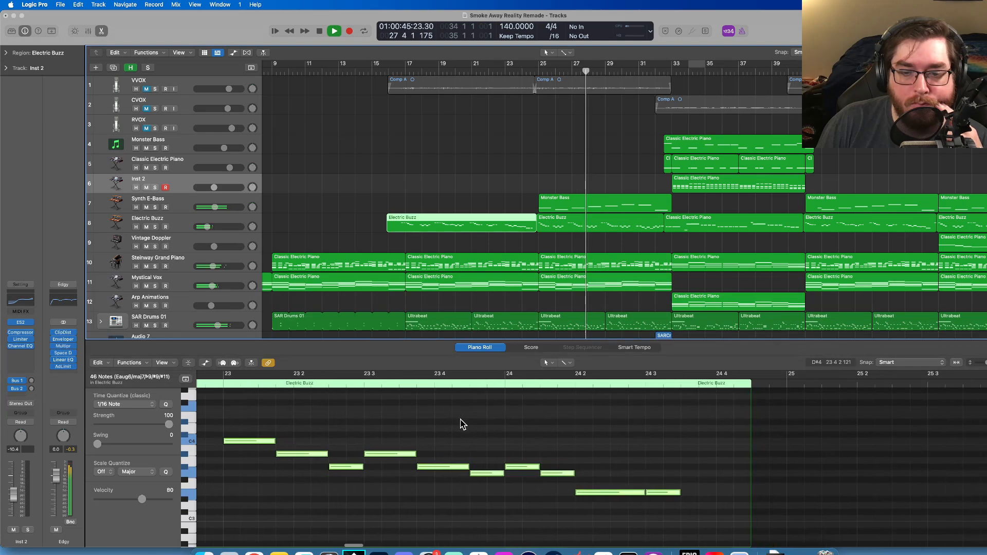
scroll(462, 425, right, 2)
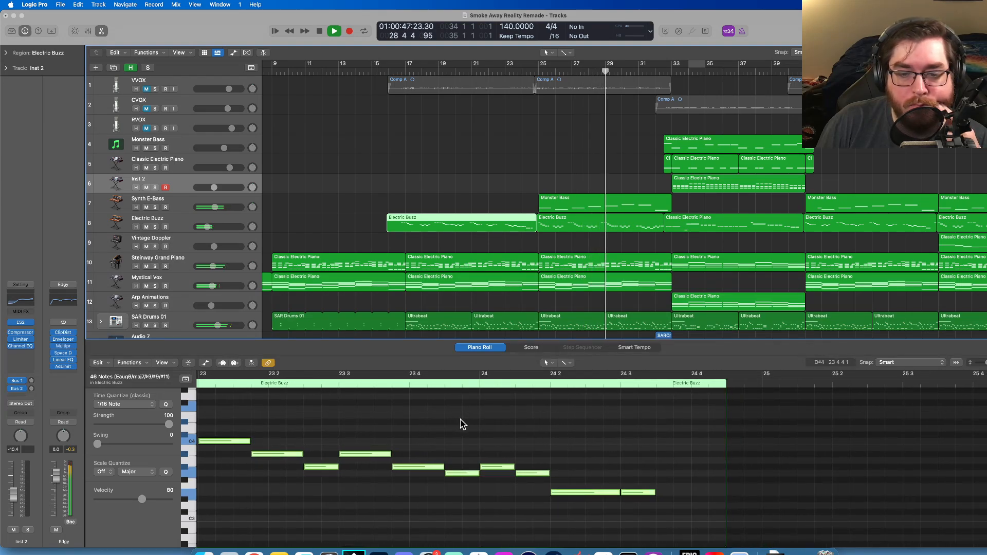
scroll(432, 182, left, 2)
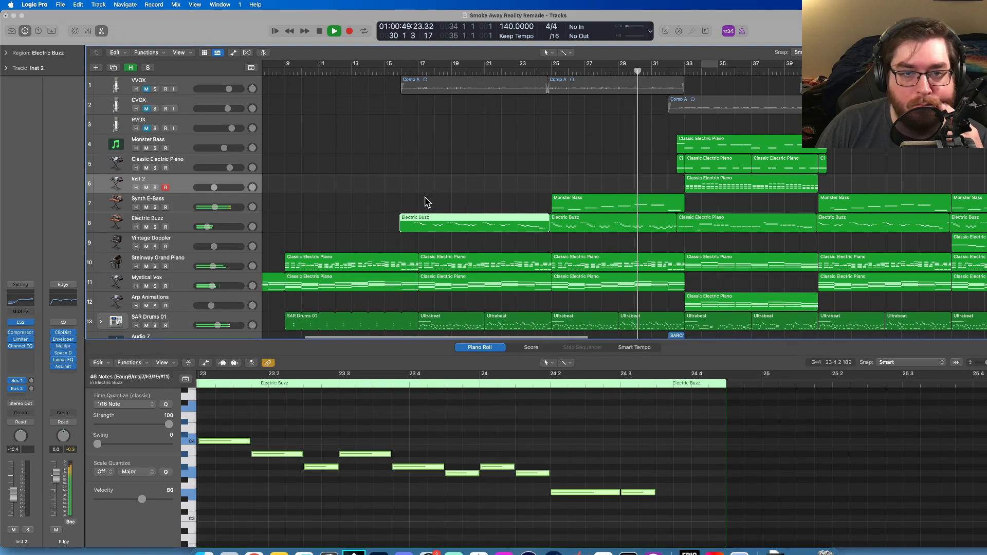
click(424, 202)
- Inspect the notes of the Electric Buzz track's region spanning bars 33 to 40 during playback, and deselect it
scroll(452, 206, right, 15)
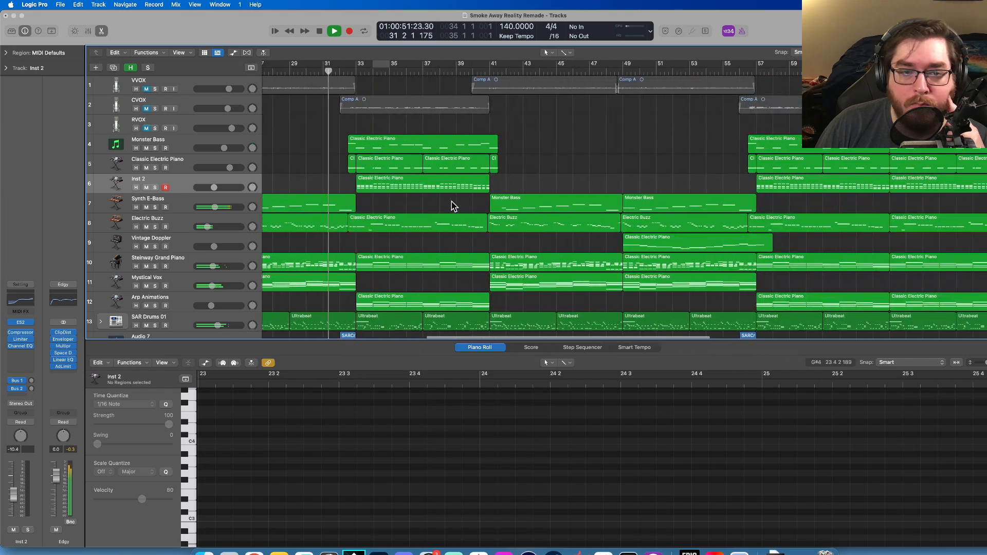
scroll(452, 205, left, 3)
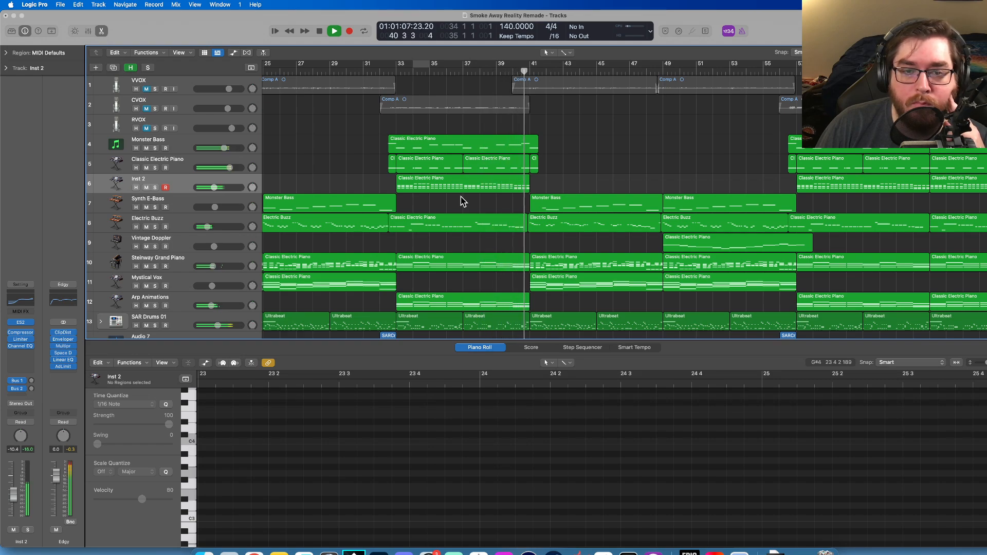
click(409, 220)
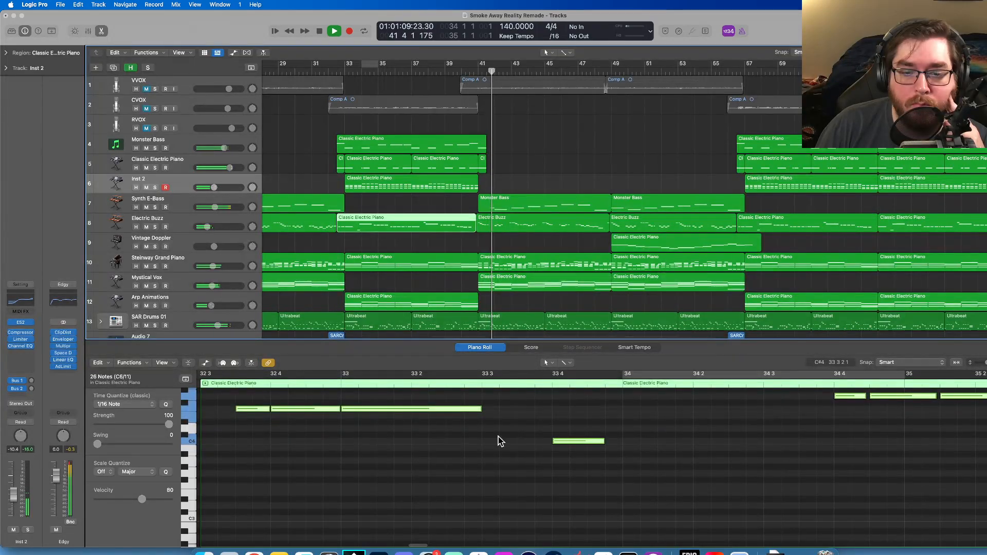
scroll(565, 419, right, 10)
scroll(565, 419, up, 3)
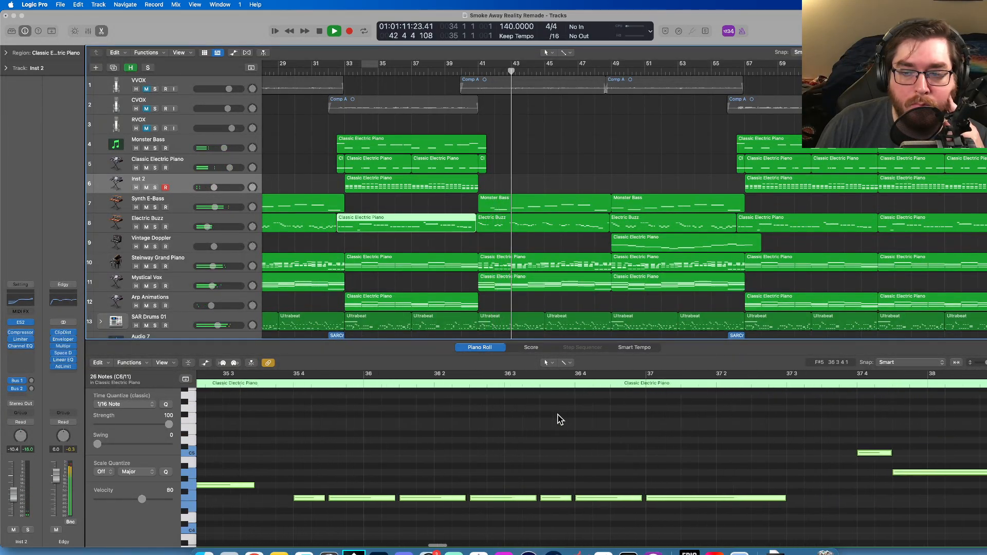
scroll(561, 419, right, 5)
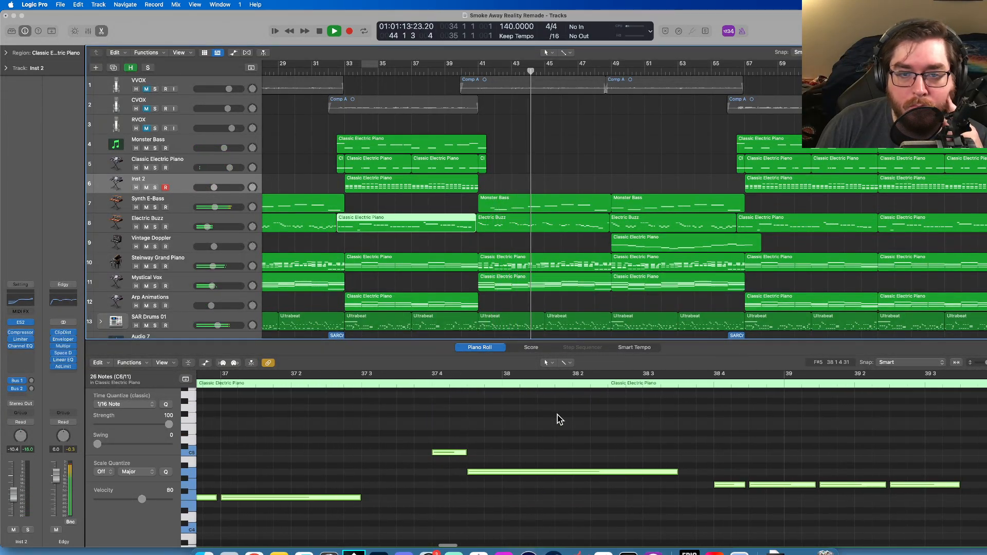
click(469, 244)
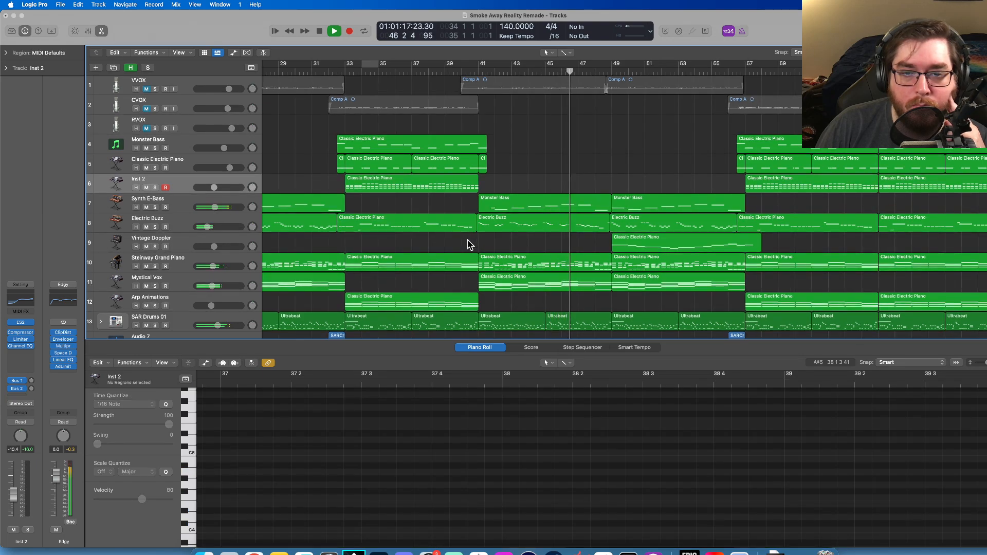
- Follow playback into the second verse and check the notes of the Vintage Doppler region starting at bar 49, leaving nothing selected
scroll(469, 245, right, 1)
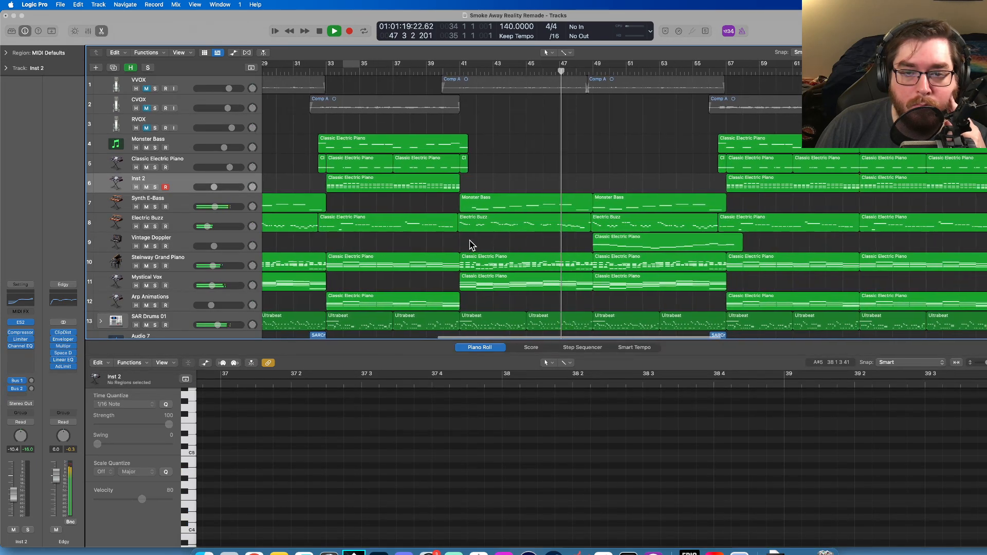
scroll(470, 245, right, 5)
scroll(470, 245, right, 2)
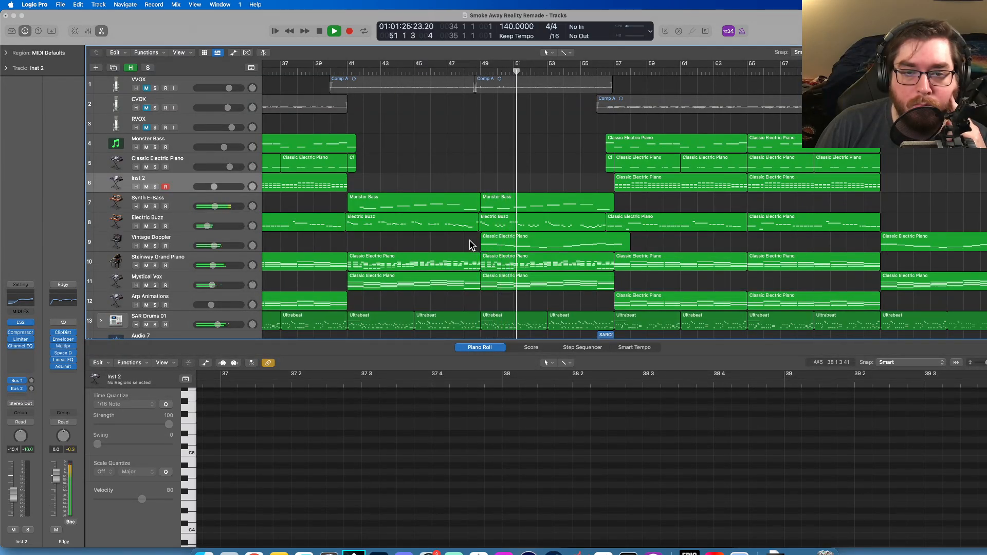
click(514, 237)
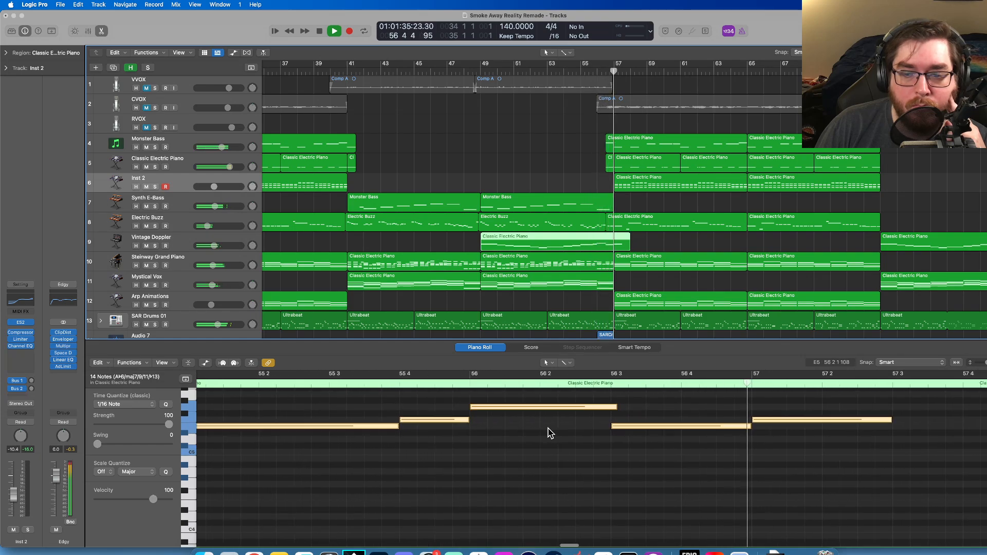
click(465, 243)
- Listen through the breakdown to the song's end, inspecting the notes of the Vintage Doppler region at bar 89 on the way
scroll(467, 239, right, 10)
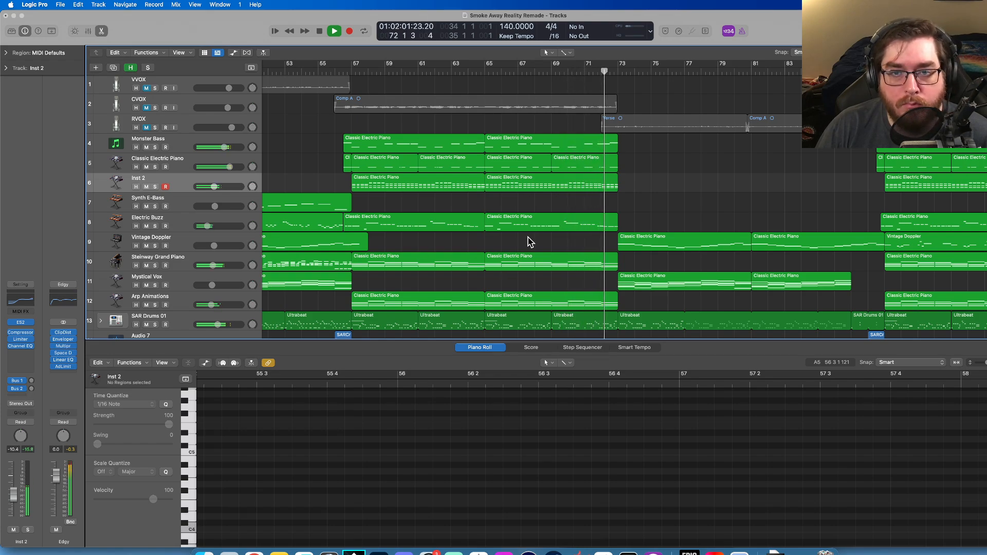
scroll(530, 243, right, 5)
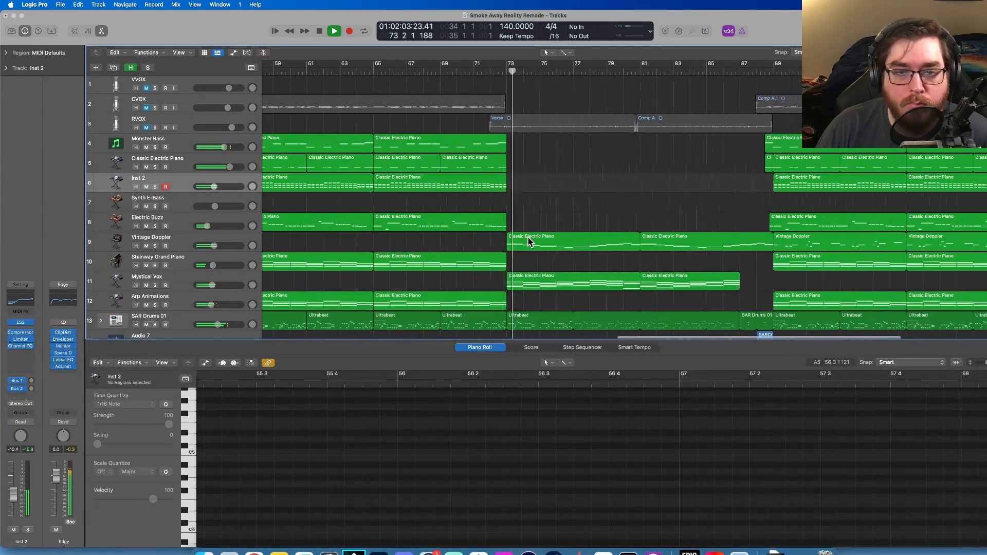
scroll(529, 240, right, 6)
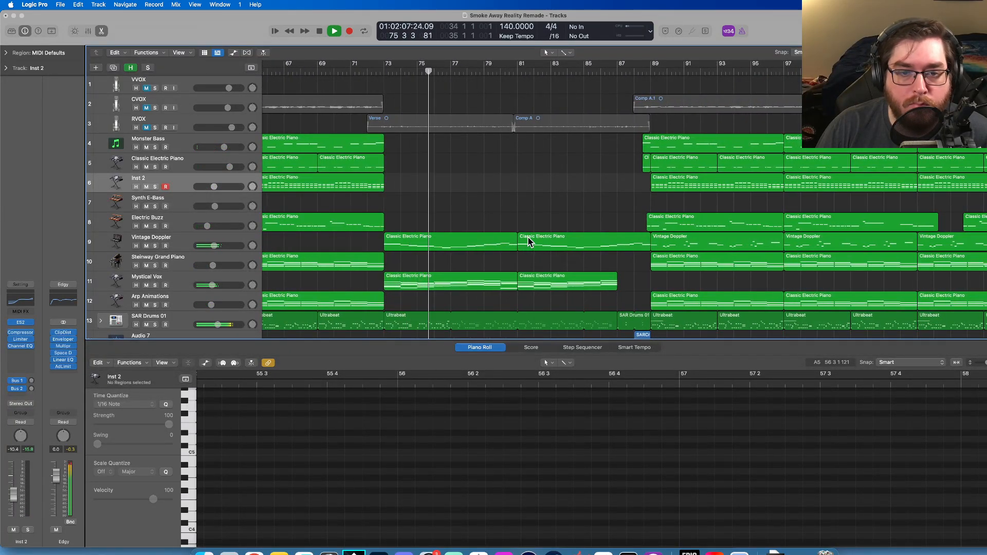
scroll(529, 240, right, 2)
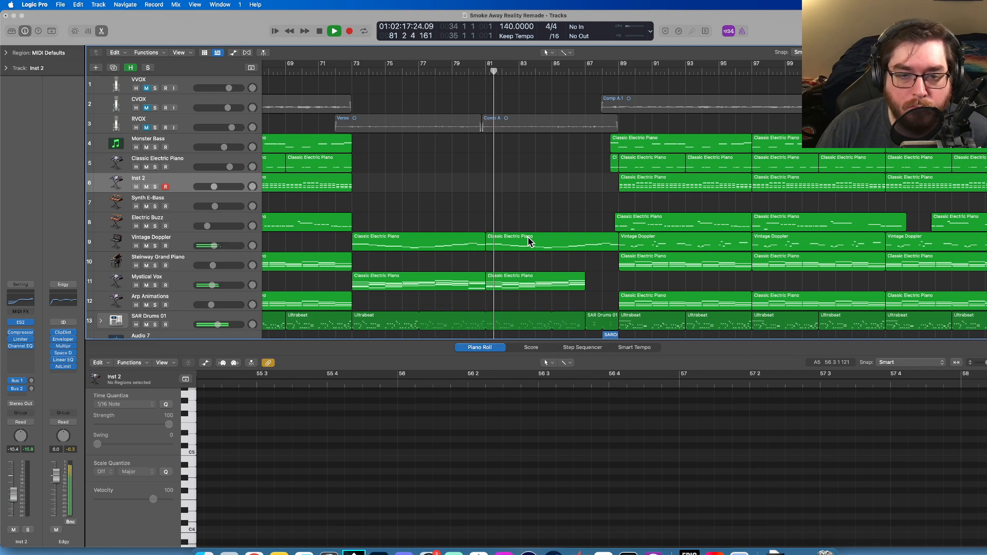
scroll(530, 242, right, 3)
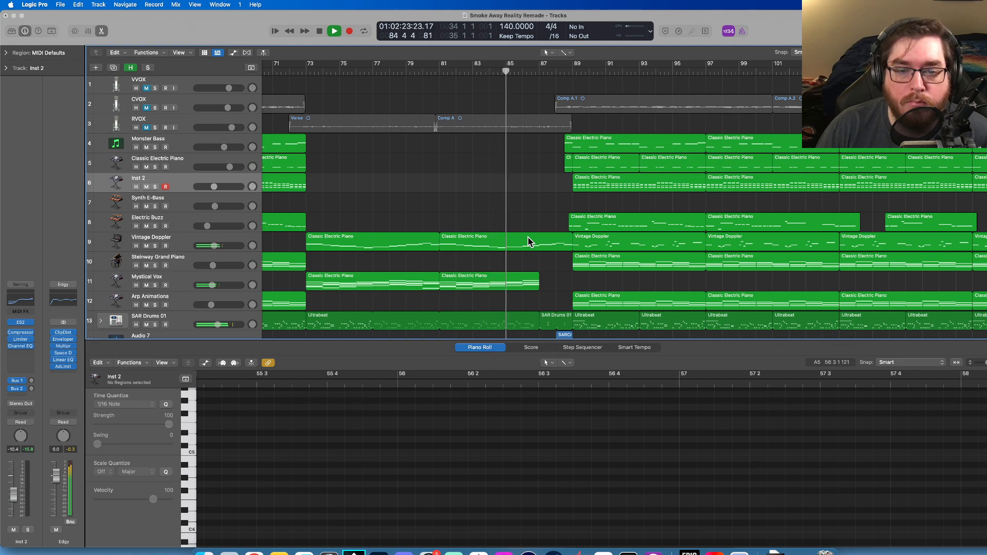
scroll(528, 241, right, 5)
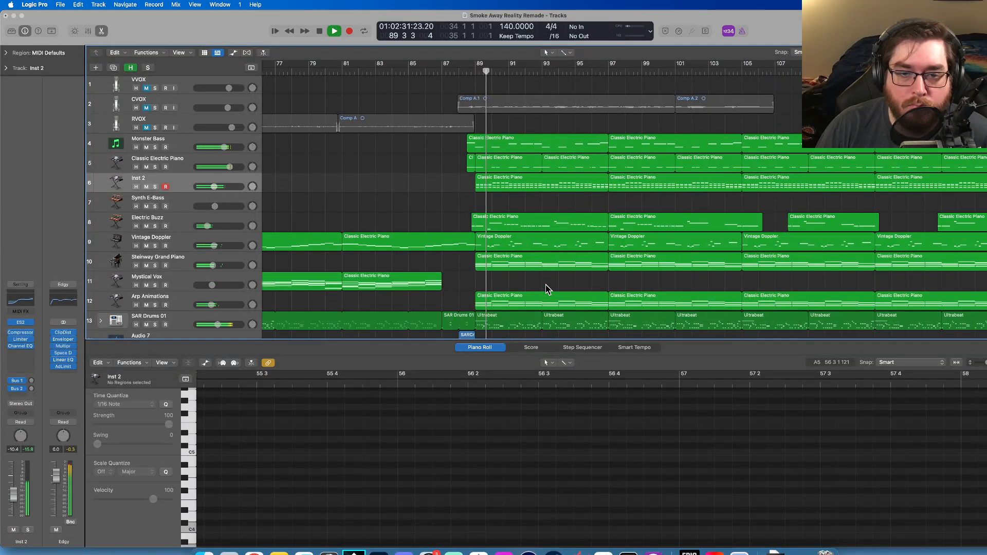
click(515, 244)
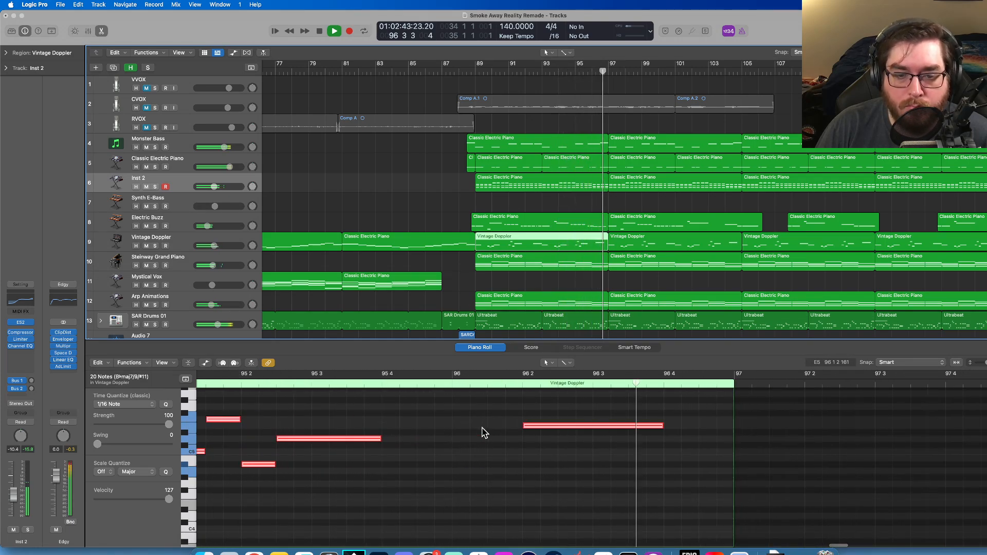
click(449, 209)
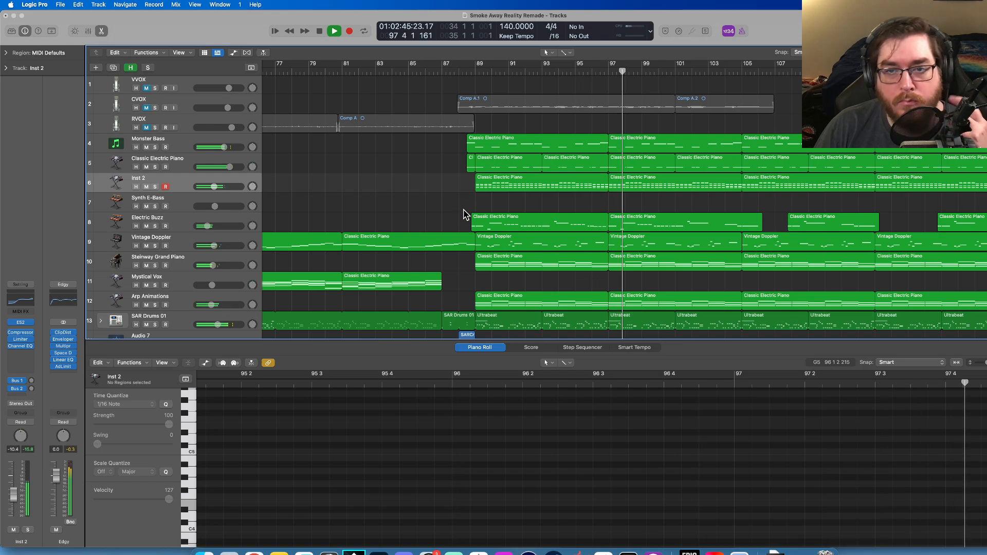
scroll(463, 213, right, 3)
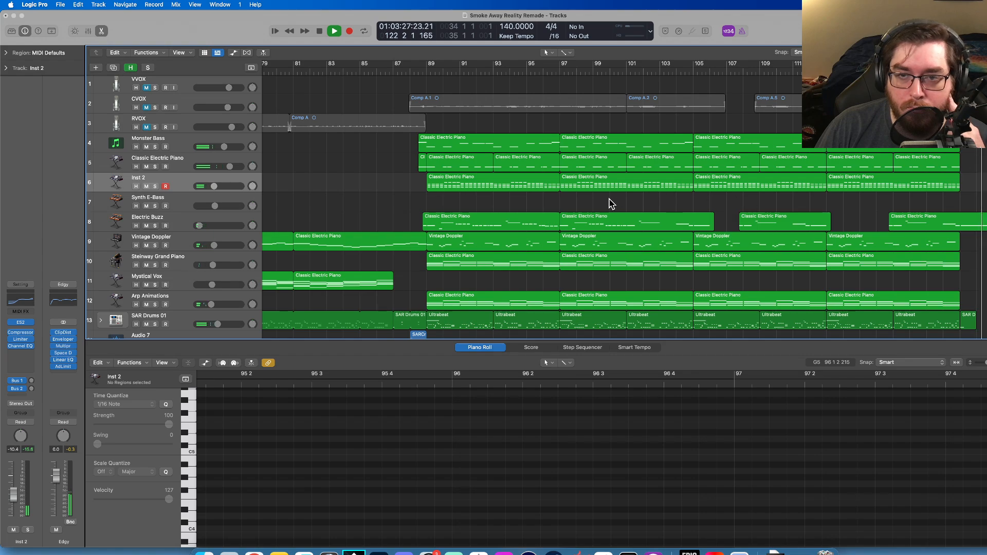
- With playback stopped in bar 123, examine how the parts are laid out across the arrangement, from the final section to the intro and back
scroll(606, 203, down, 1)
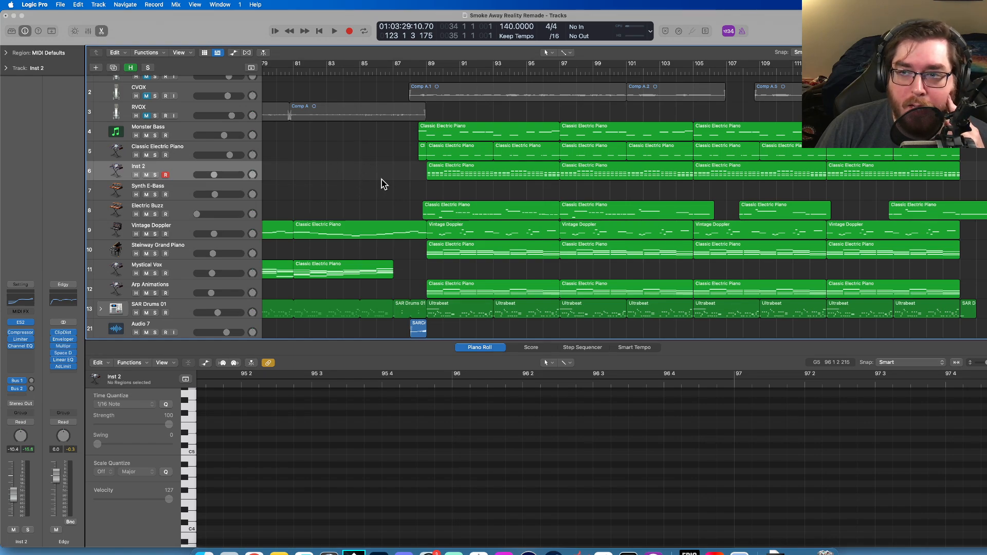
scroll(381, 181, left, 20)
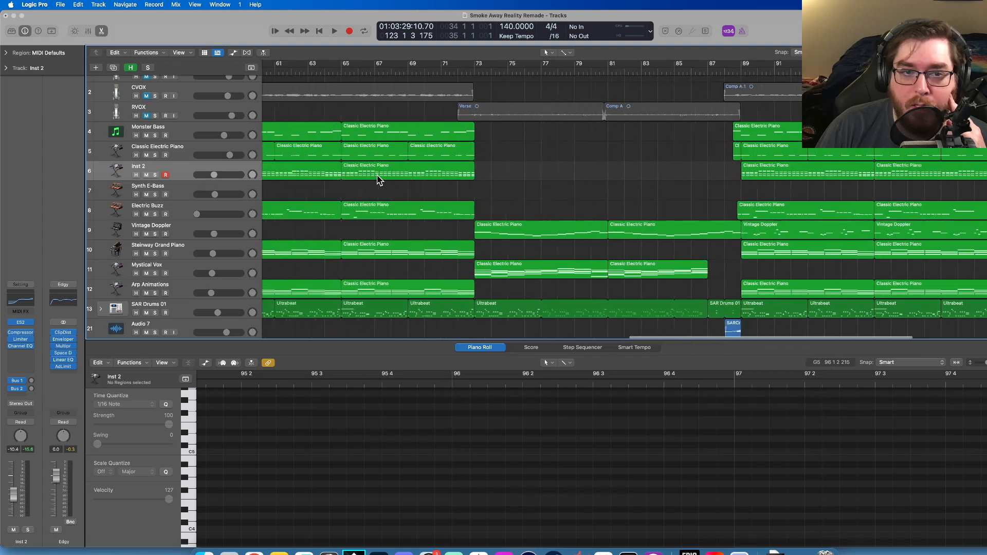
scroll(373, 177, left, 8)
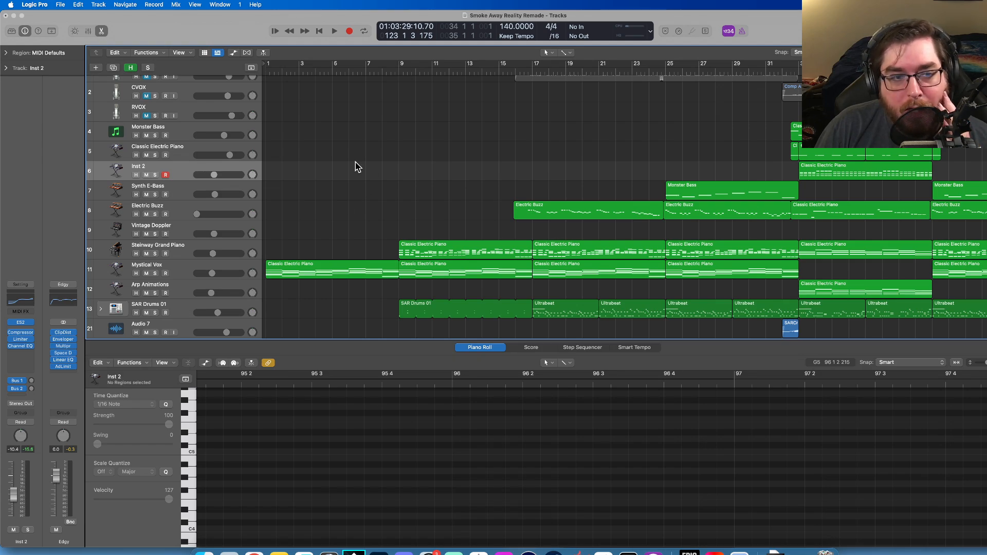
scroll(395, 186, up, 1)
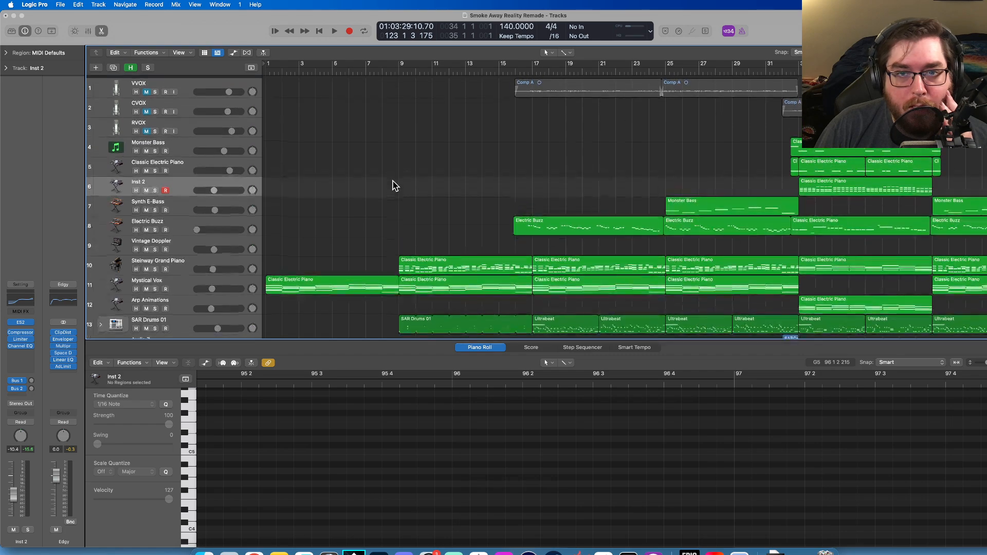
scroll(531, 172, right, 15)
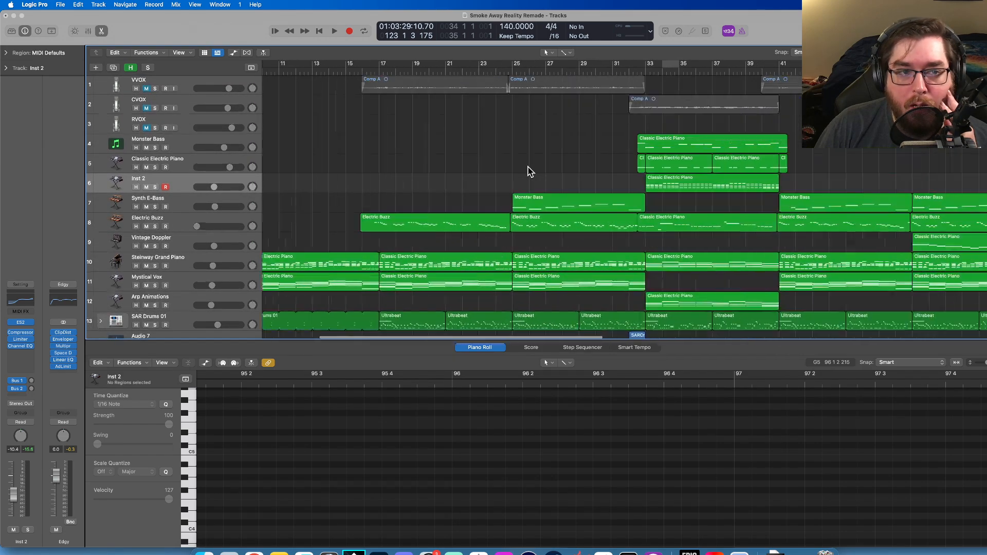
scroll(531, 171, right, 5)
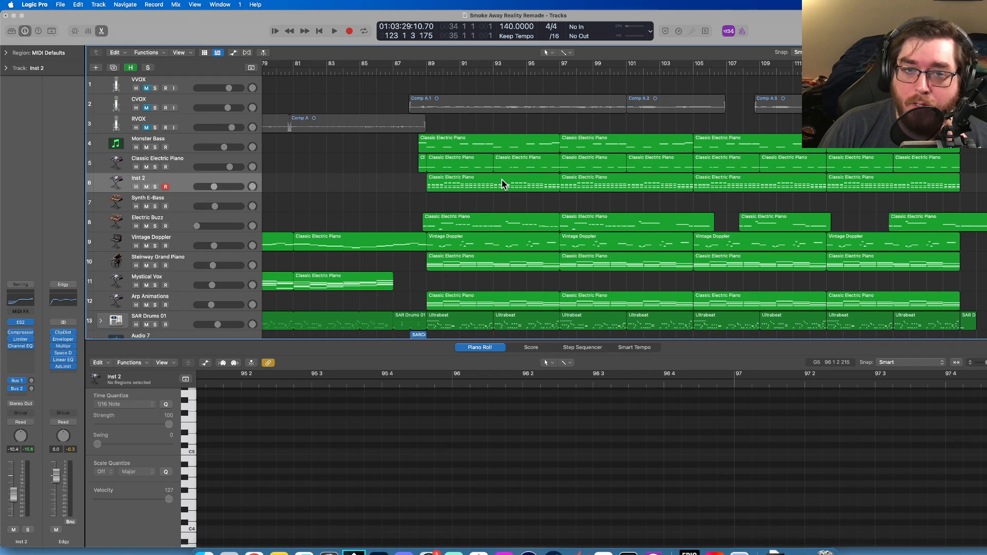
scroll(423, 188, right, 1)
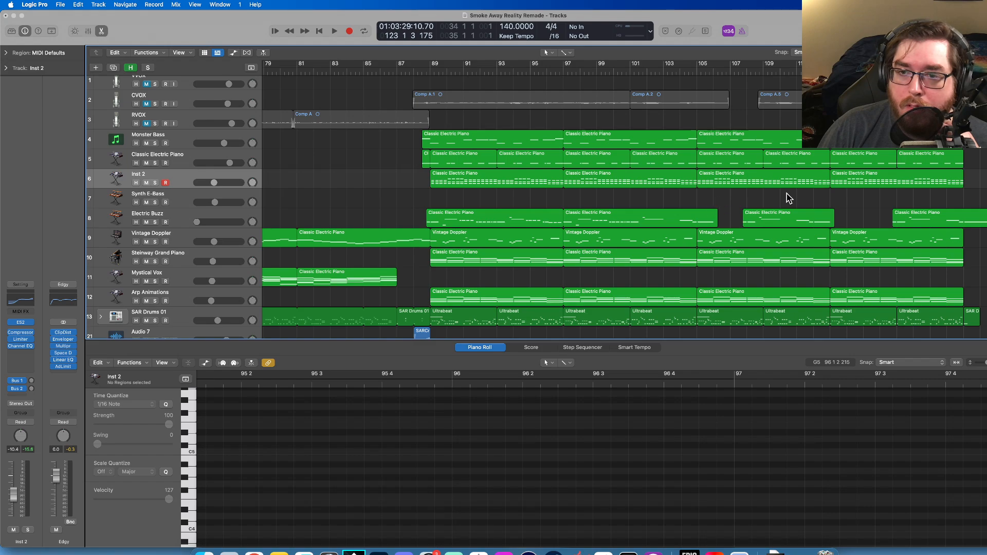
scroll(573, 198, left, 10)
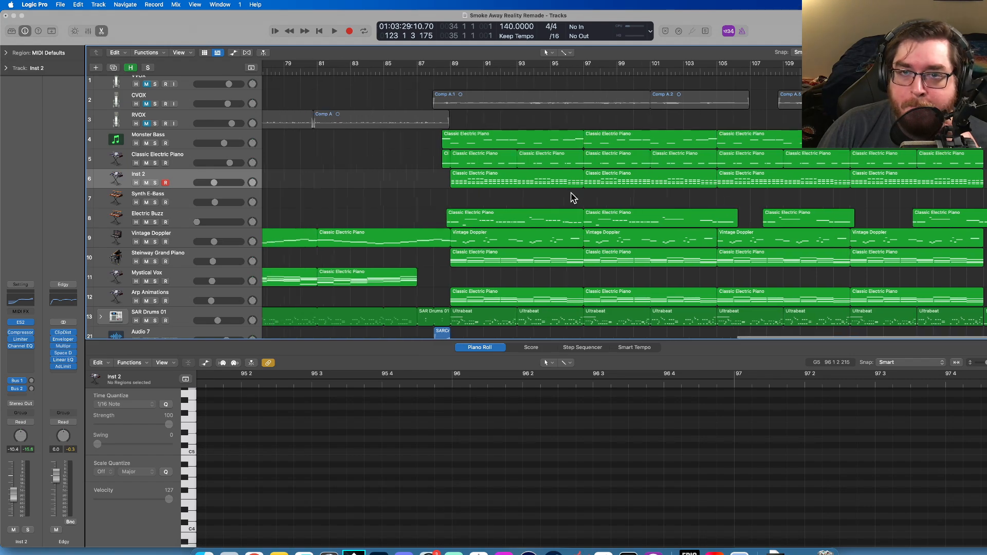
- Return to the song's opening bars and select the first Electric Buzz region to show its notes
scroll(574, 198, left, 20)
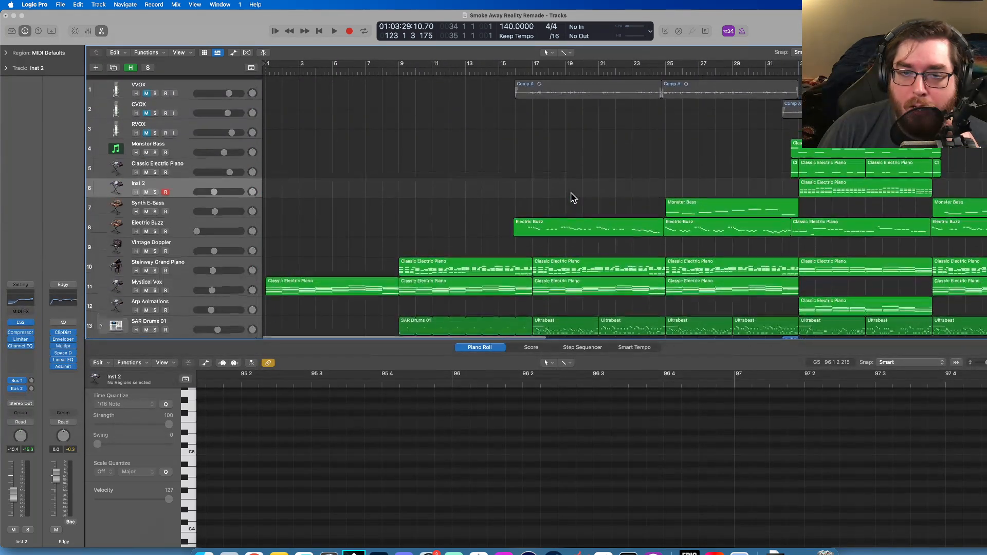
scroll(573, 198, right, 1)
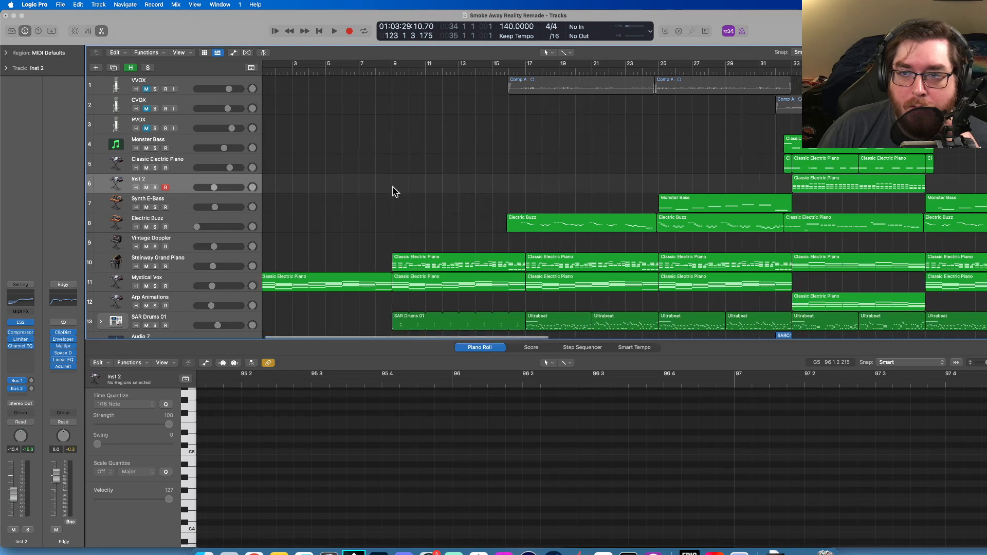
scroll(470, 219, right, 1)
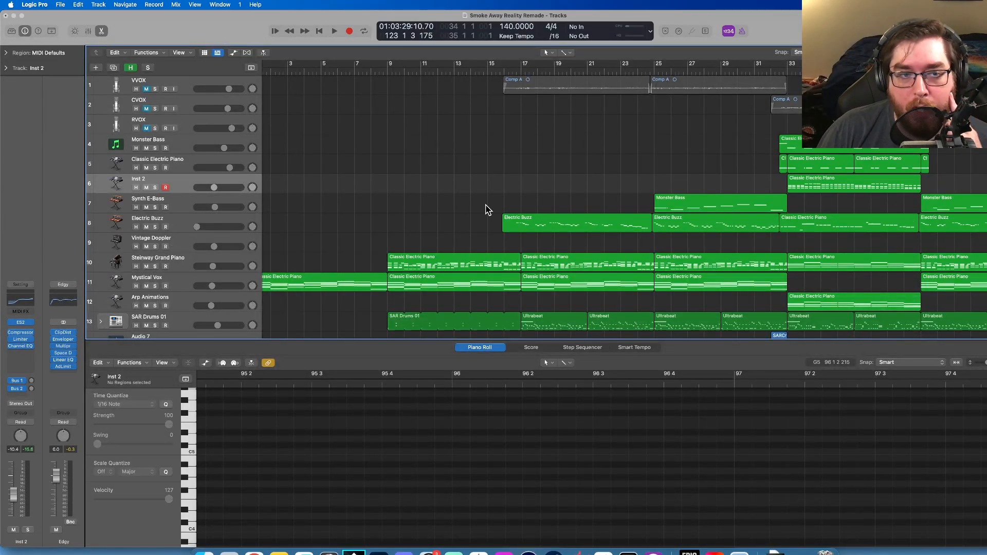
click(540, 224)
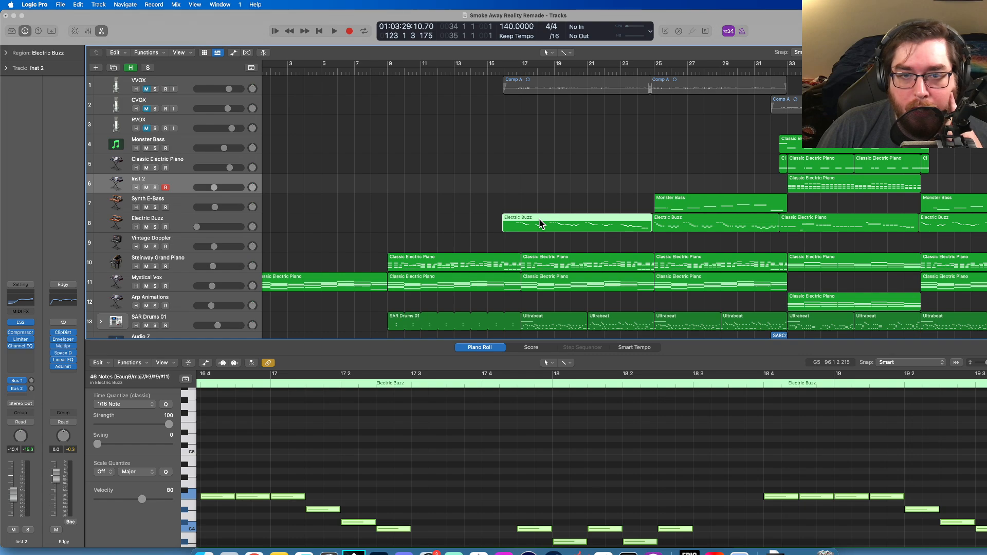
- Examine the first Electric Buzz region's notes and the parts' layout from the opening to the final section and back, leaving nothing selected
click(403, 439)
scroll(400, 440, down, 3)
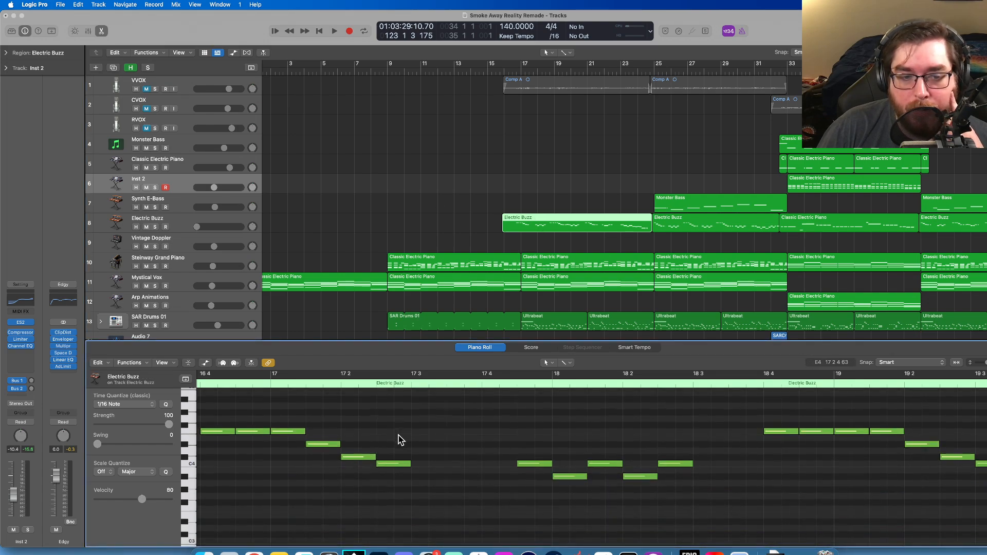
scroll(400, 440, down, 2)
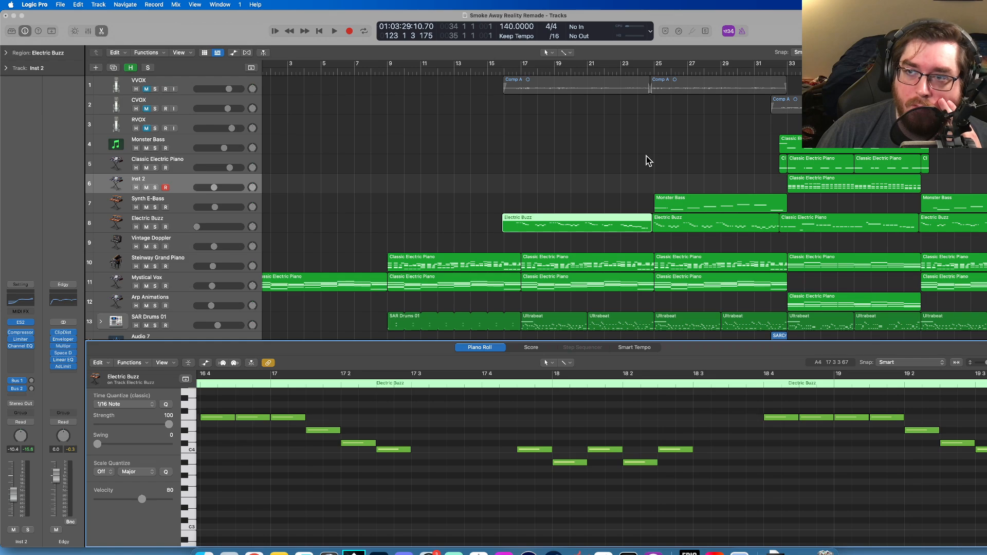
scroll(679, 152, right, 10)
scroll(679, 151, right, 15)
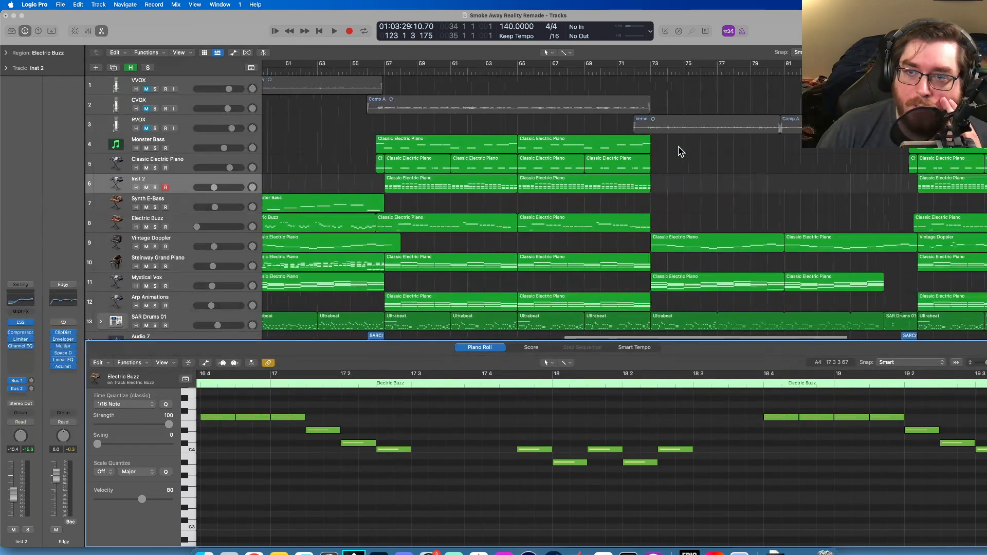
scroll(679, 152, left, 1)
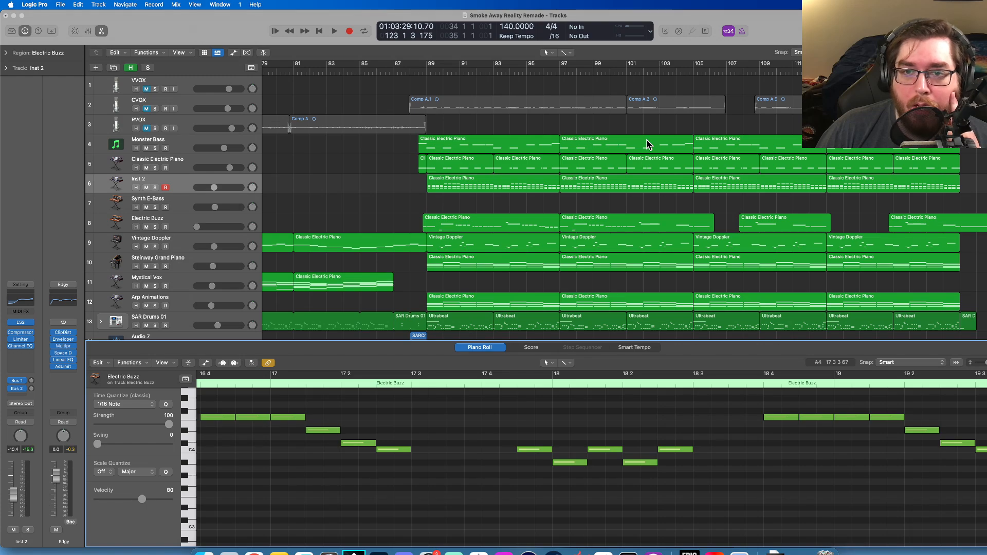
scroll(603, 141, left, 3)
scroll(603, 141, left, 20)
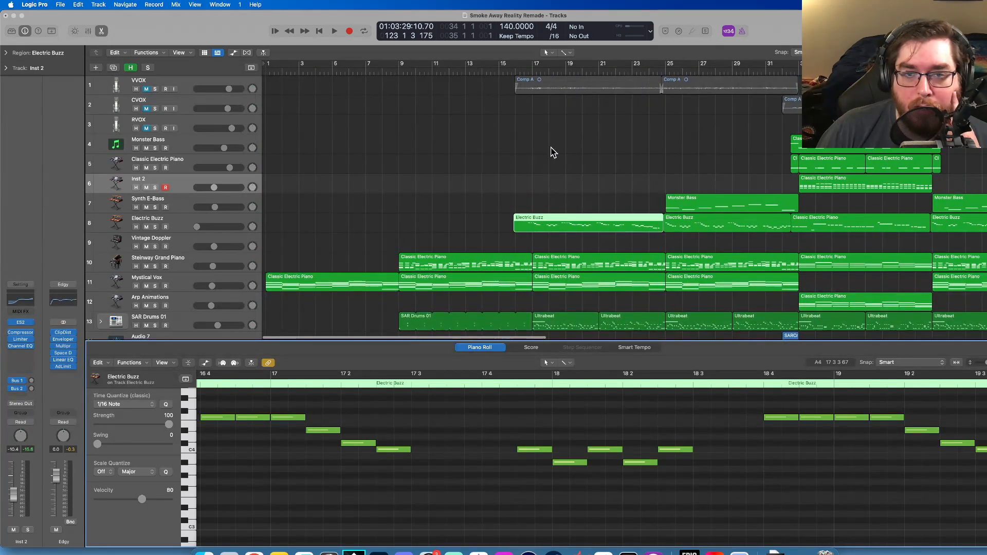
click(552, 152)
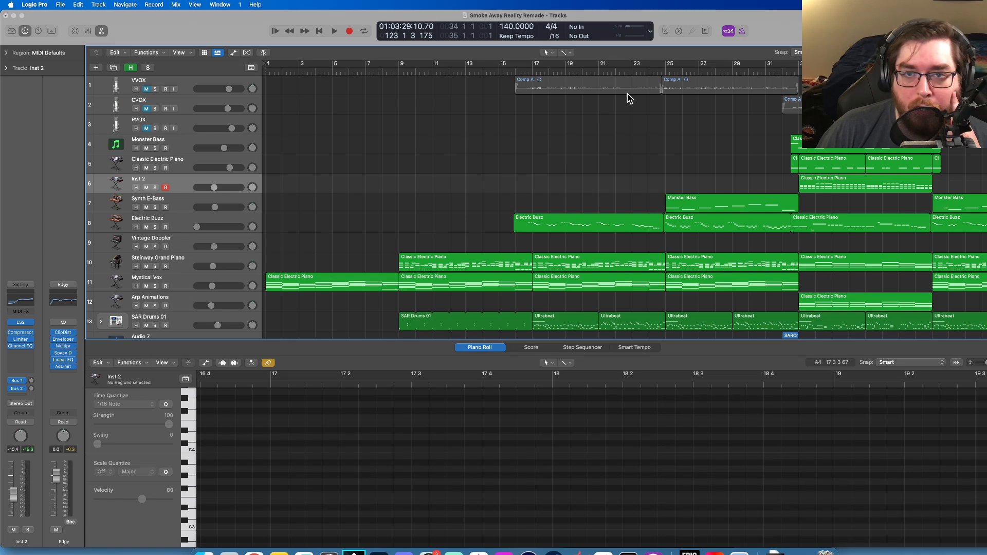
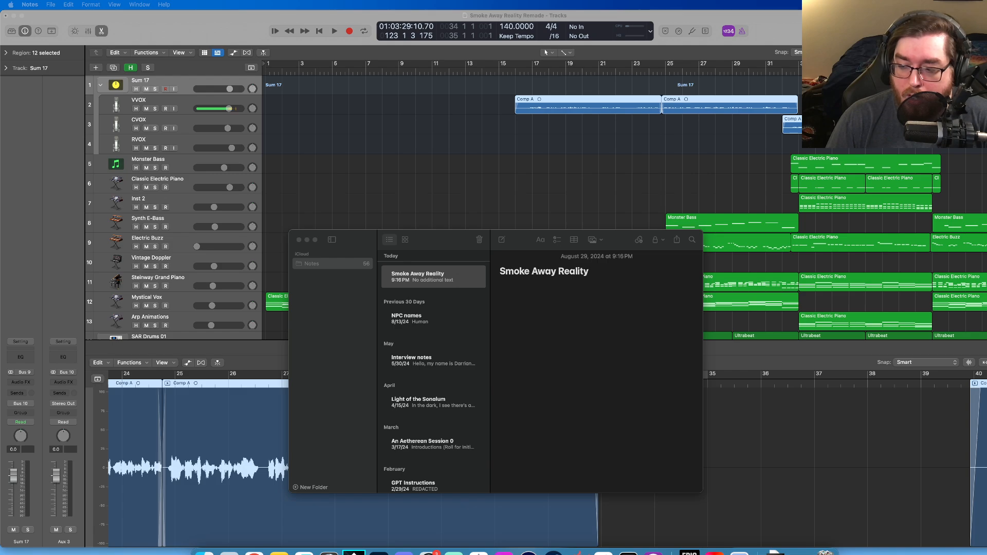
- Place the cursor below the Smoke Away Reality note's title, move the Notes window off the vocal tracks, and deselect all regions in Logic Pro
click(516, 291)
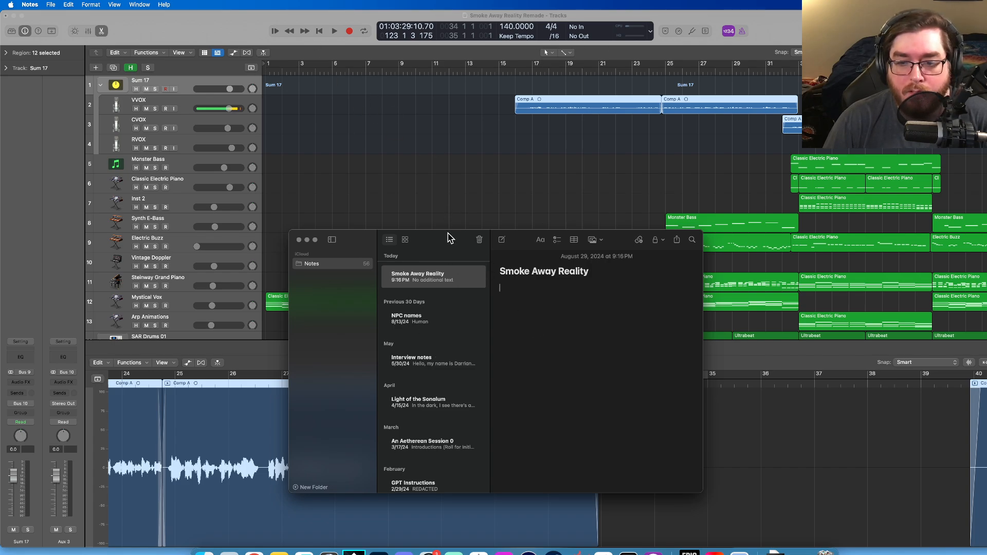
drag(455, 248, 165, 332)
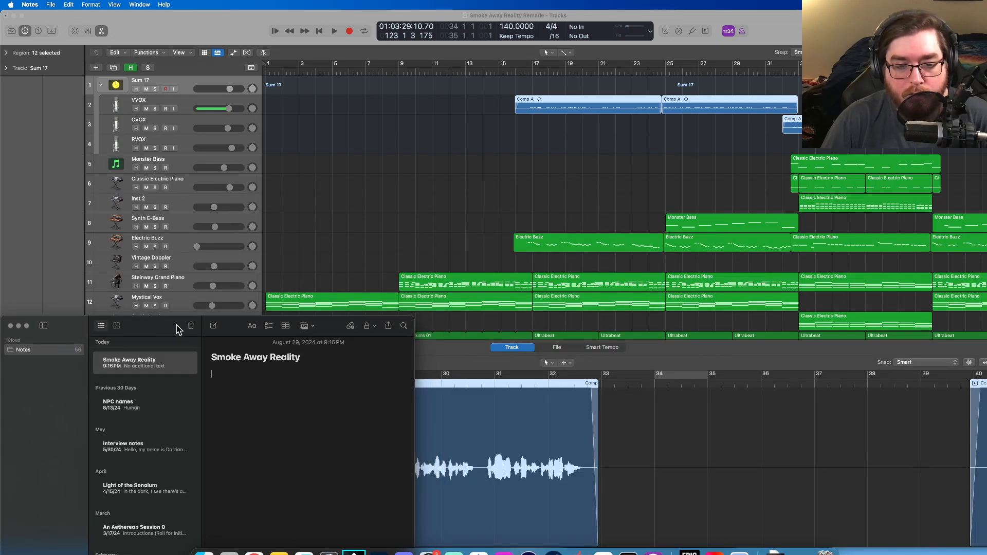
click(401, 206)
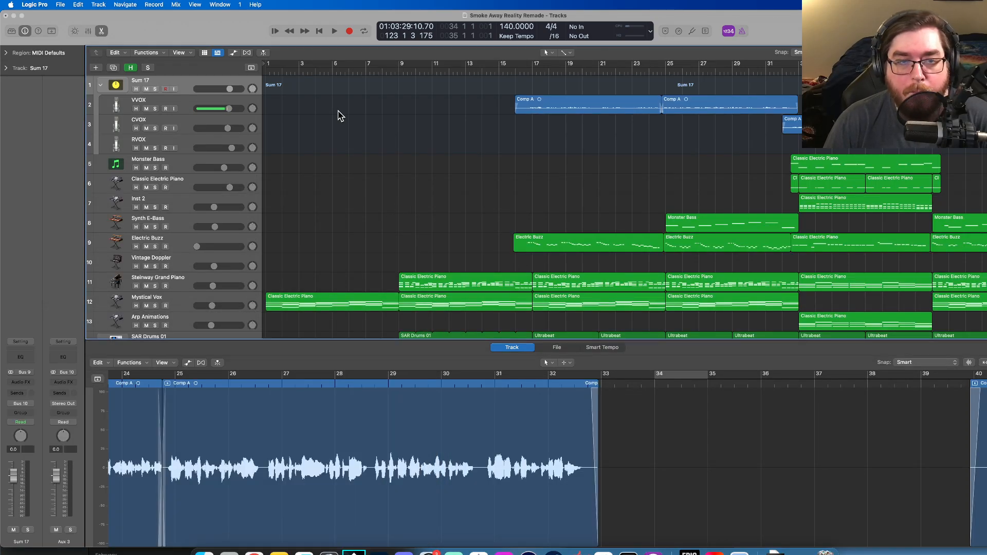
- Play the song from the beginning, start the lyric in Notes with "In a world", and stop playback in bar 18 in Logic Pro
key(Return)
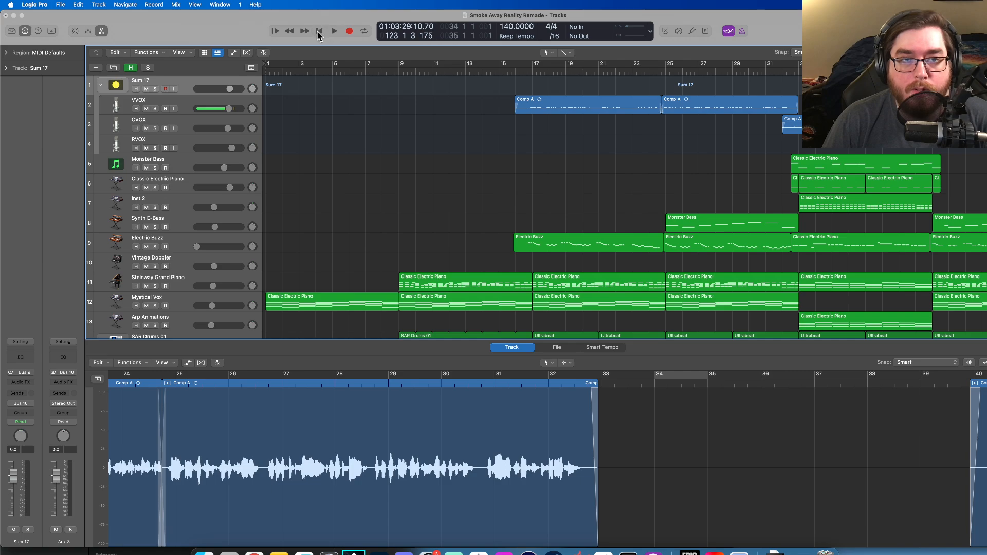
click(334, 32)
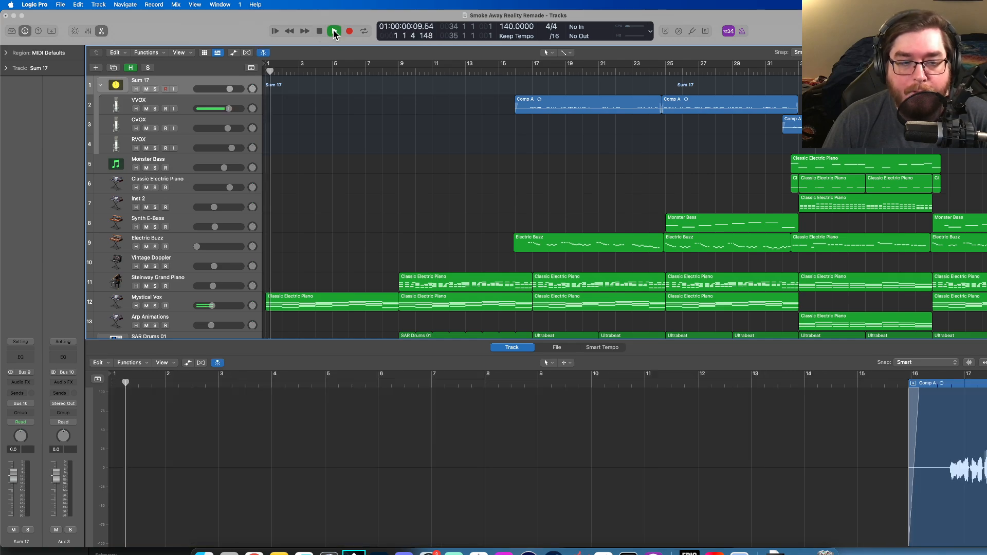
key(super+Tab)
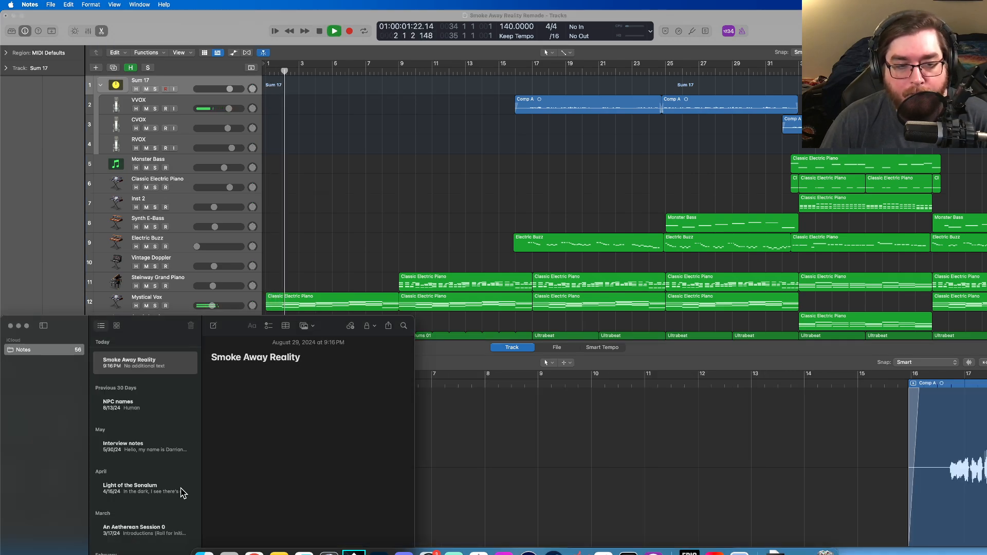
click(240, 379)
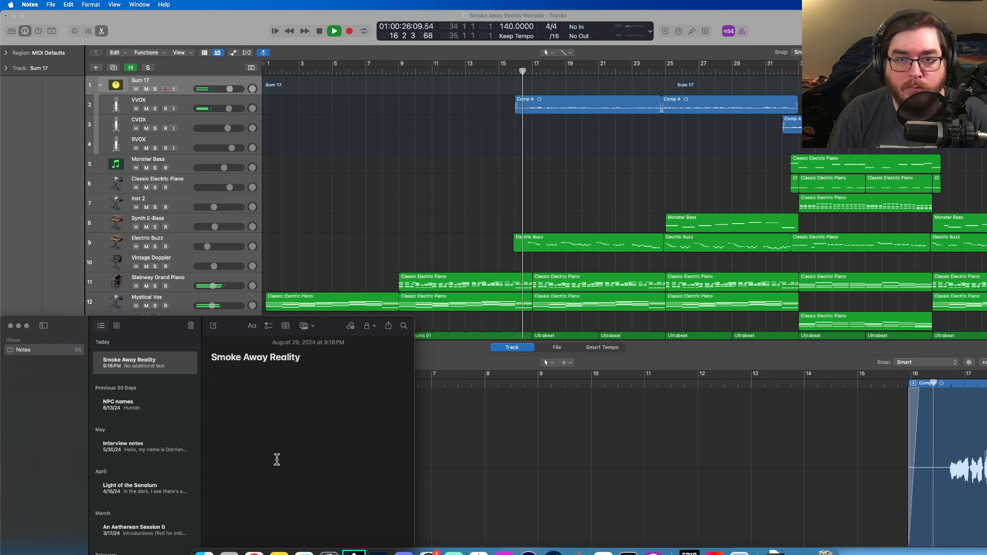
text(In a world)
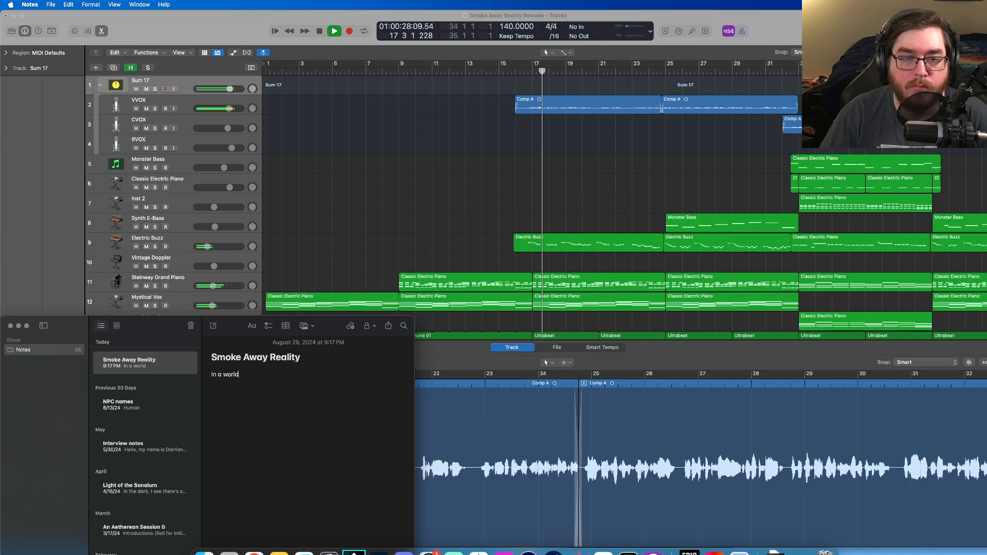
click(320, 32)
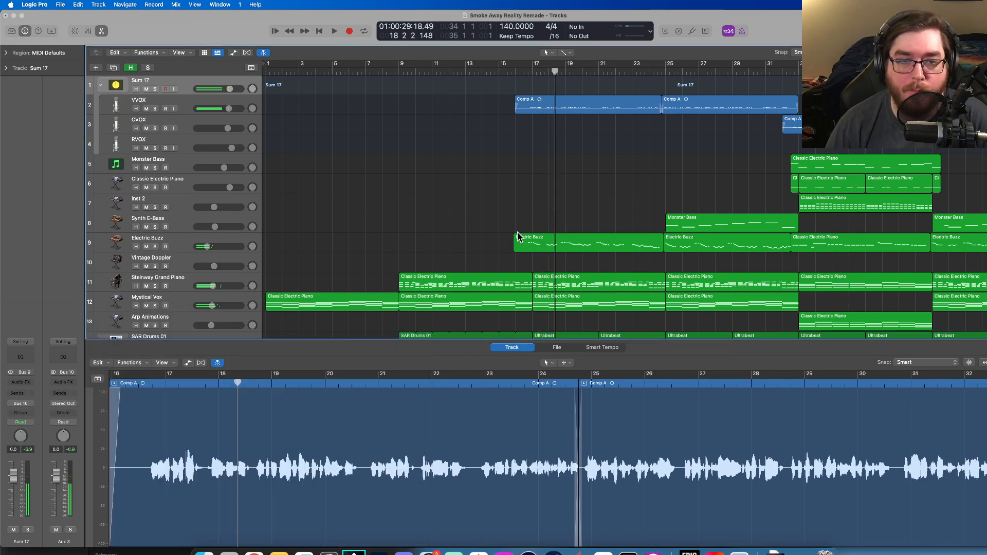
- Solo the Electric Buzz track and examine its notes from bar 25 back to bar 20
click(175, 244)
click(155, 246)
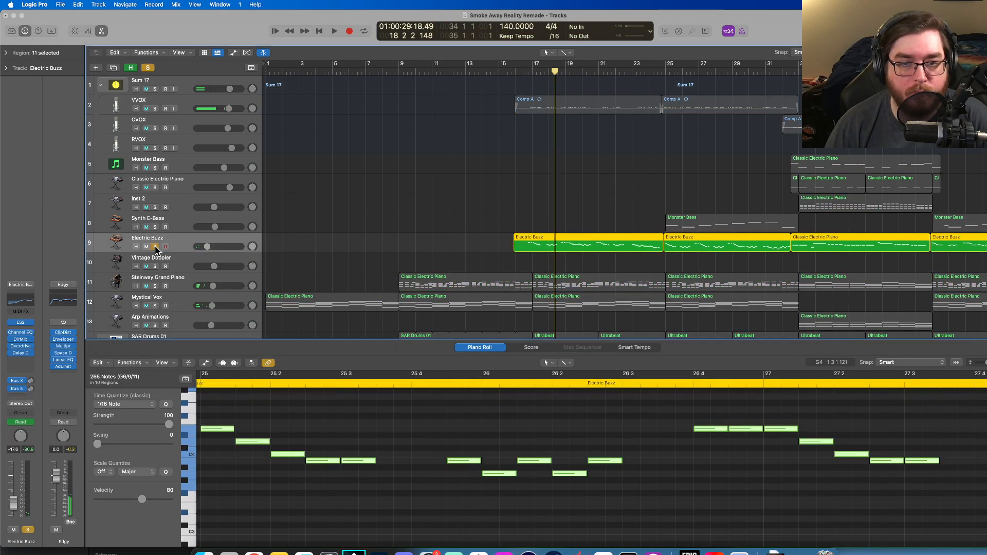
scroll(282, 422, left, 5)
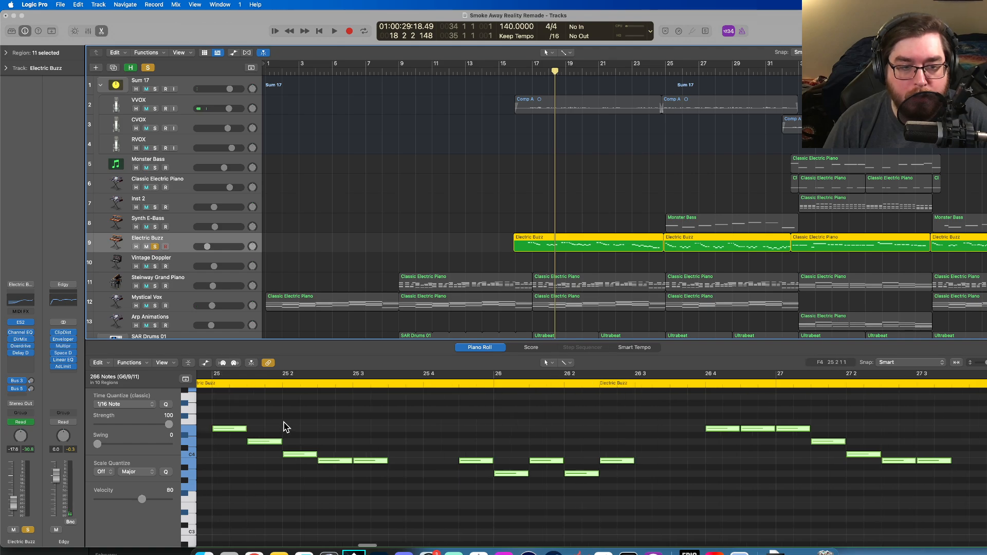
scroll(286, 423, left, 9)
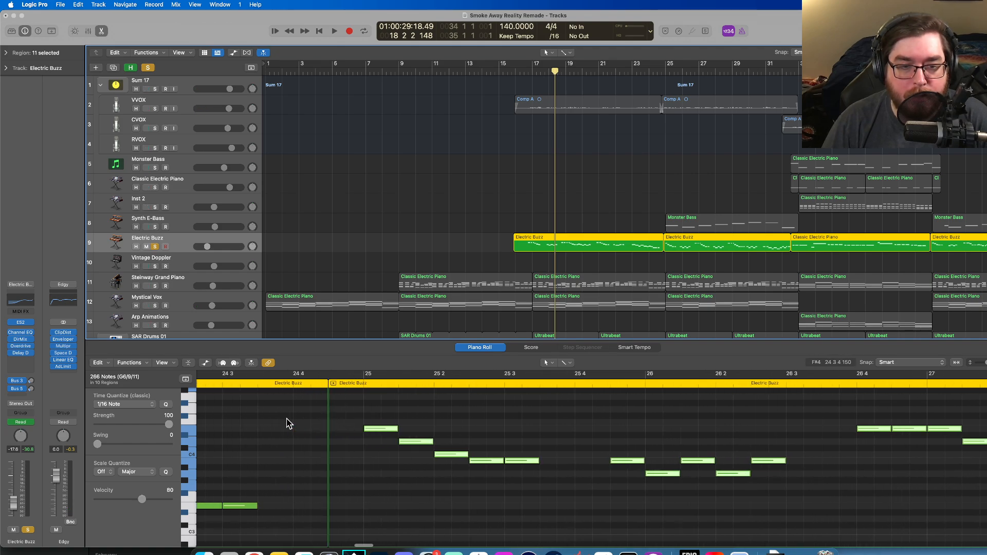
scroll(288, 424, left, 20)
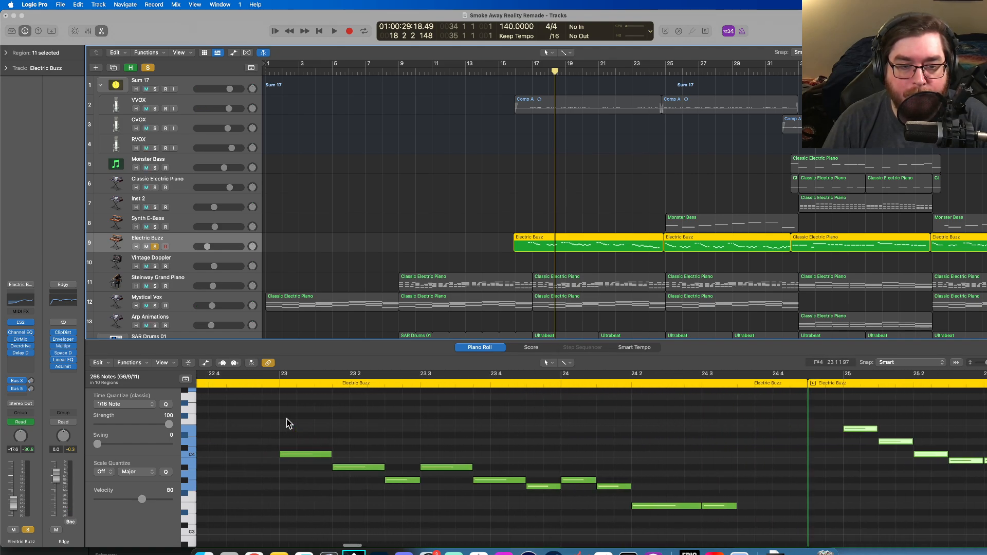
scroll(288, 424, left, 2)
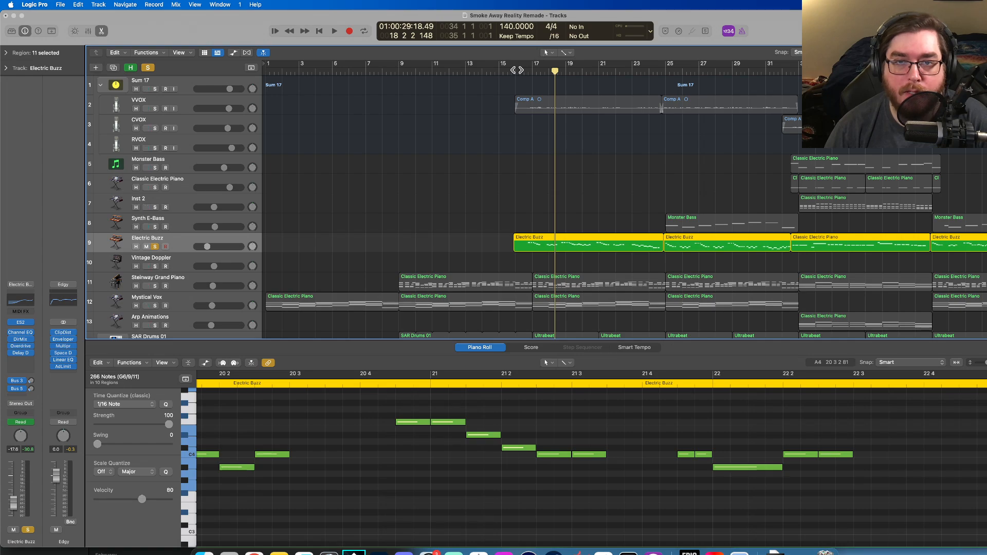
- With the playhead at bar 16, select all Electric Buzz notes and transpose them down one semitone
click(515, 70)
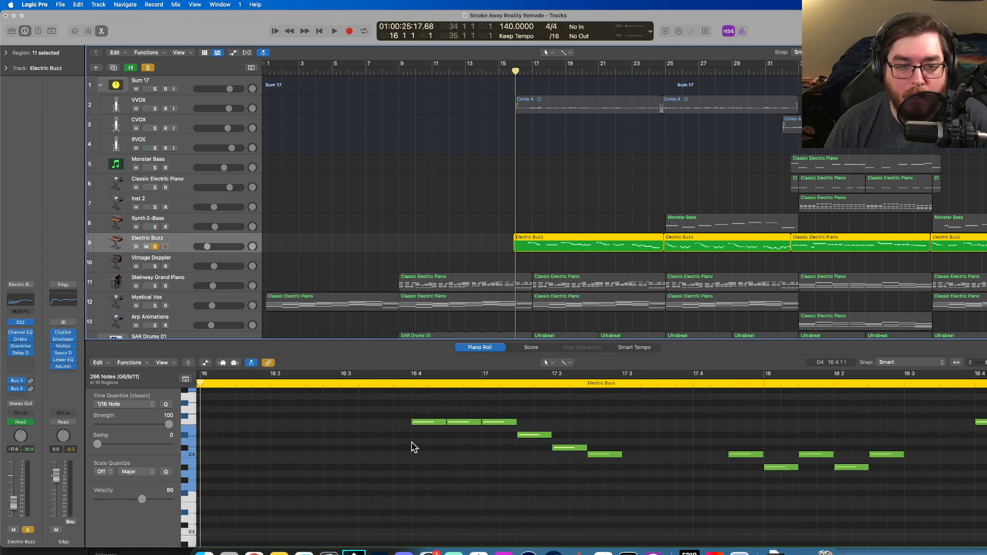
scroll(415, 442, right, 4)
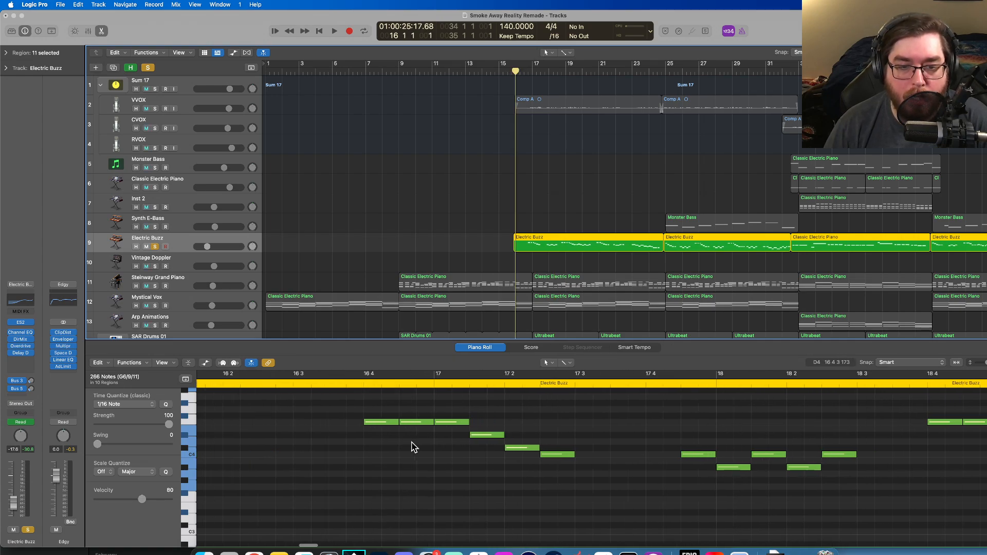
click(367, 451)
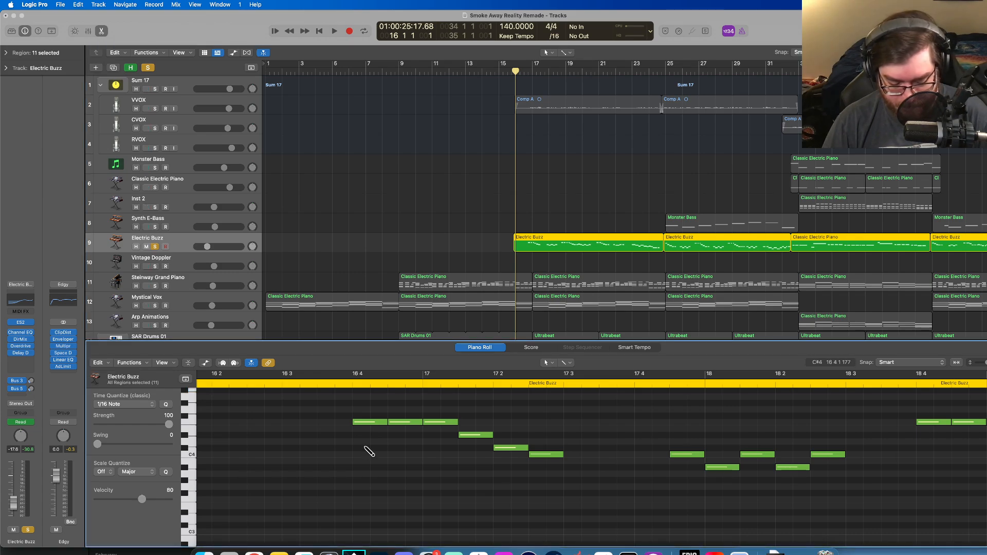
key(super+a)
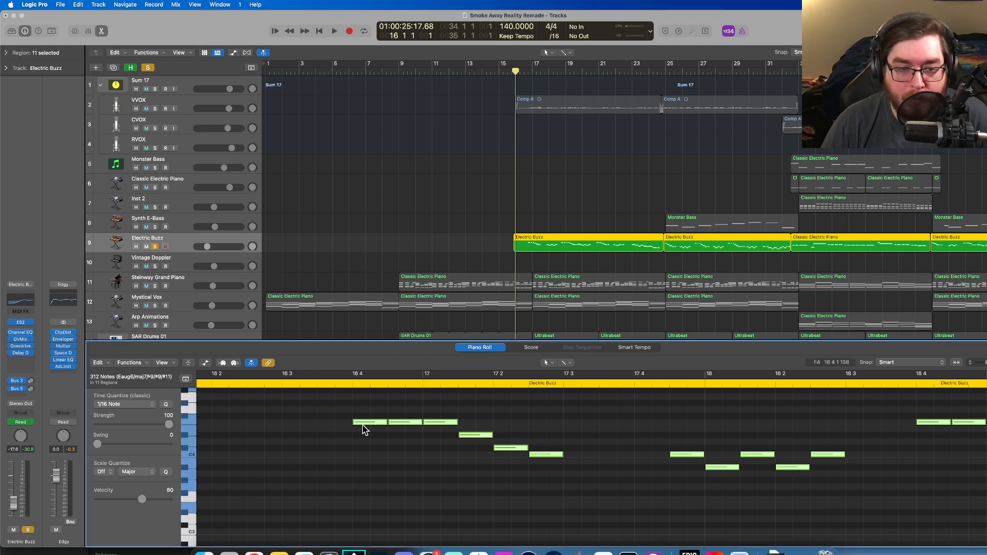
drag(366, 424, 364, 431)
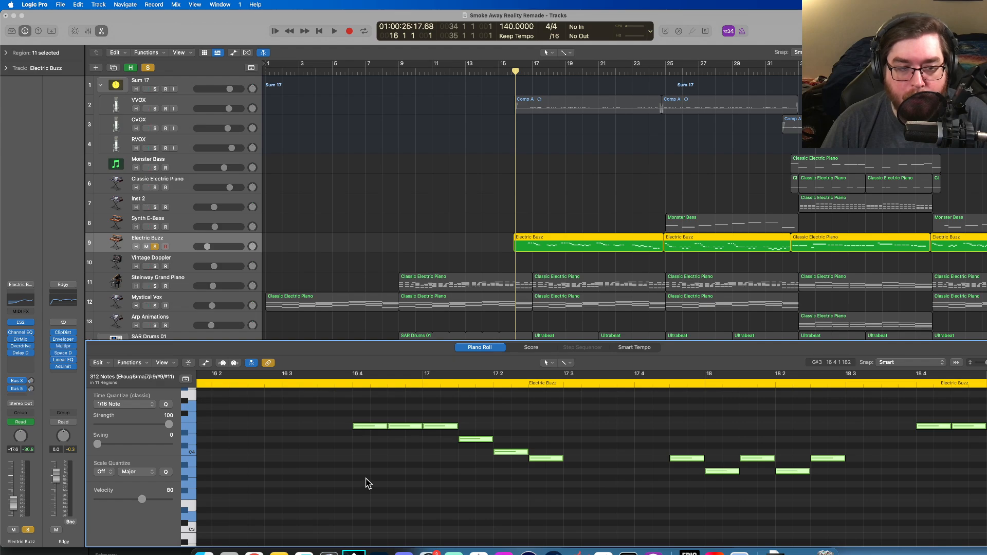
- Unsolo the Electric Buzz track, listen to the full mix up to bar 18, and clear the region selection
click(155, 246)
click(335, 30)
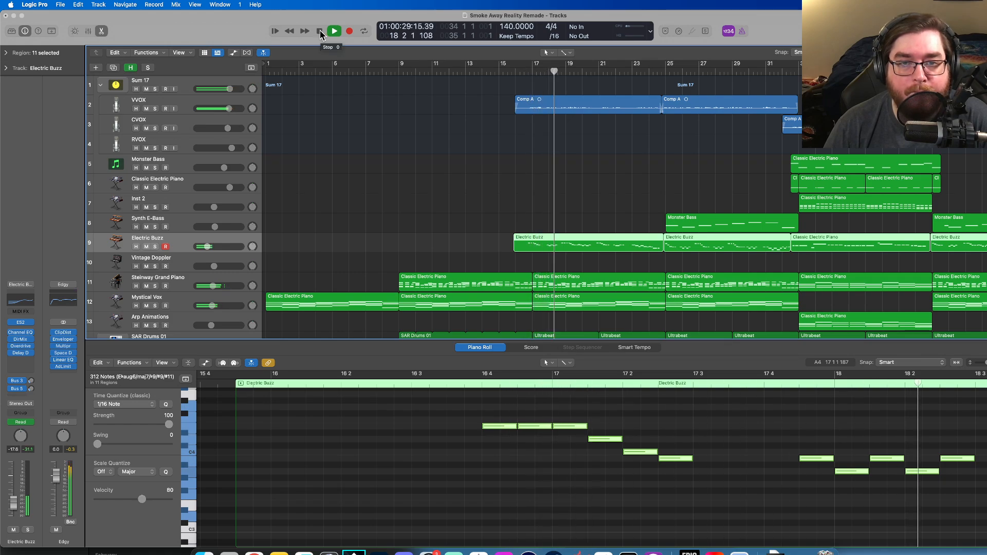
click(320, 32)
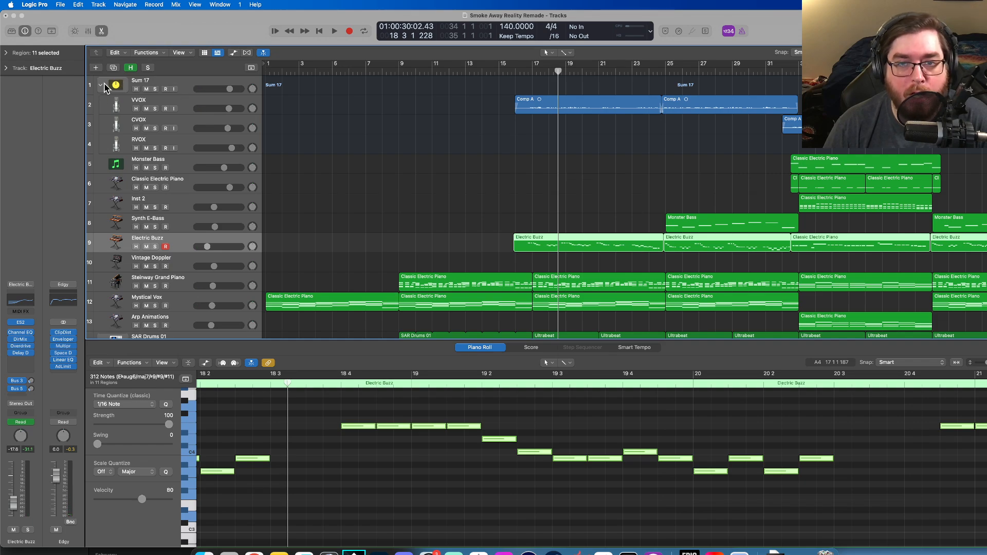
scroll(509, 200, down, 1)
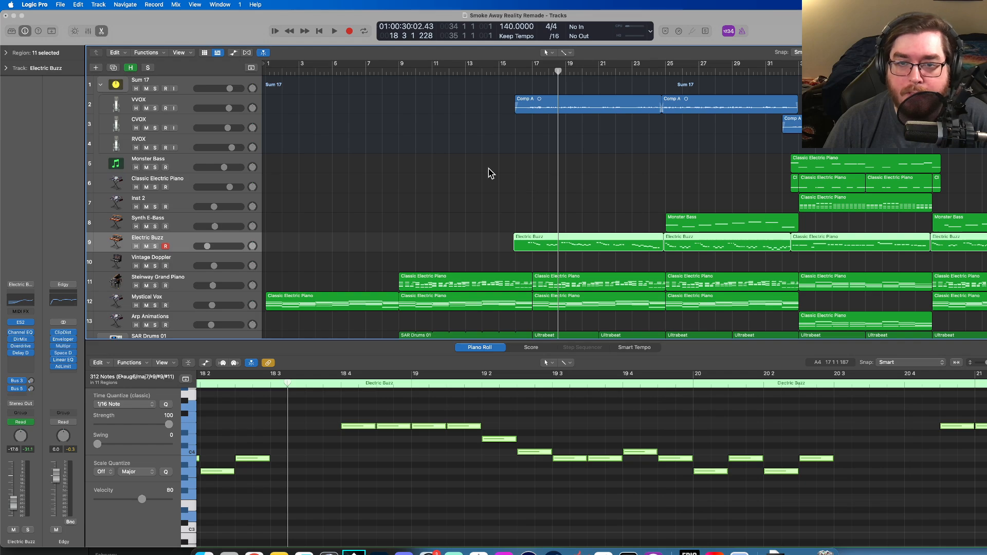
click(500, 211)
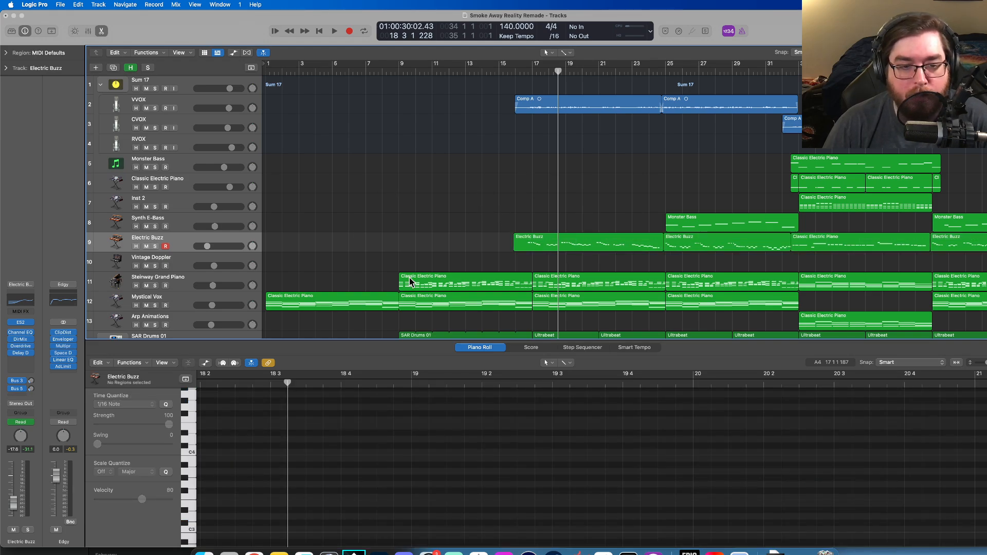
- Extend the lyric in Notes to four lines, from "In a world torn apart by envy and greed" to "Mental health is ignored in our society."
key(super+Tab)
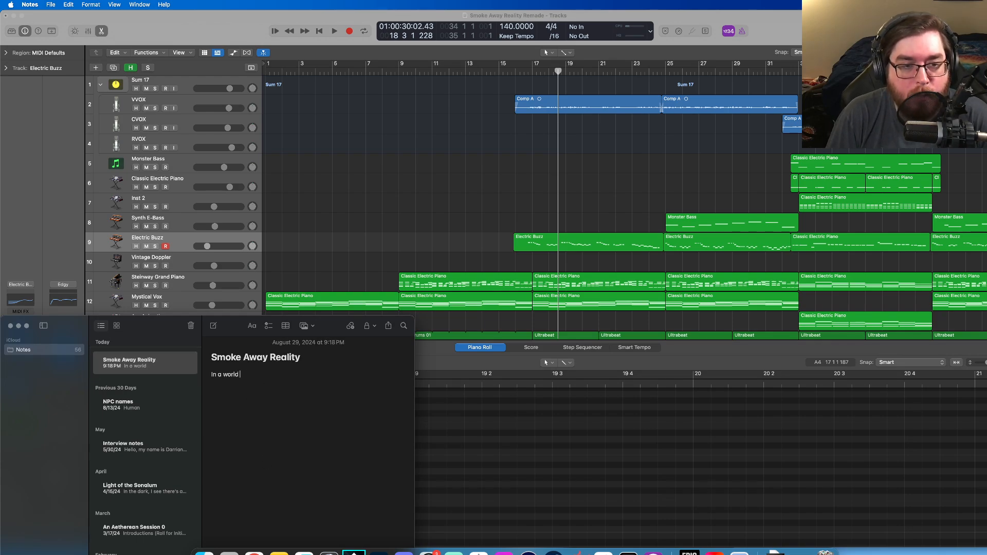
text(torn apart by envy and greed)
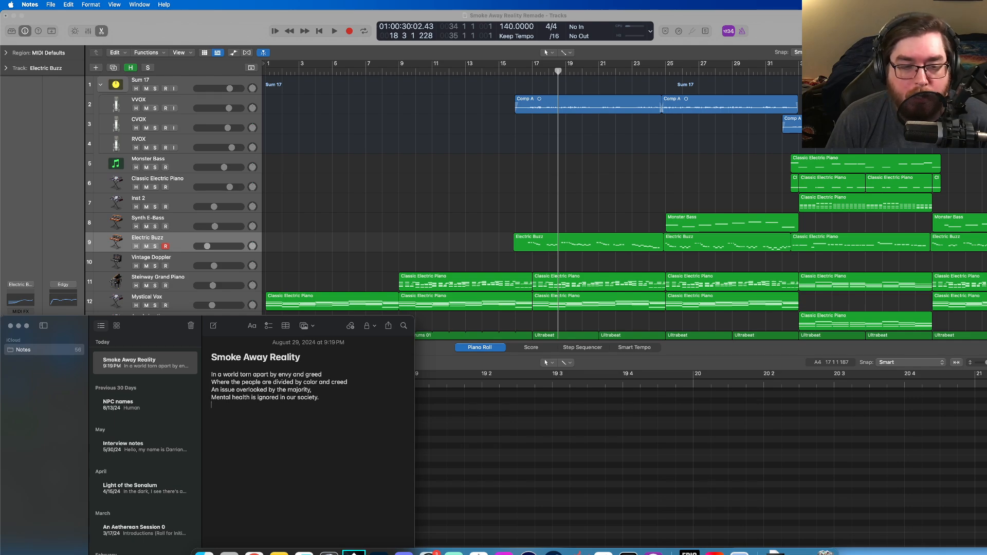
- Listen to the vocal on to bar 25 in Logic Pro and return to the empty line below the lyric in Notes
click(333, 32)
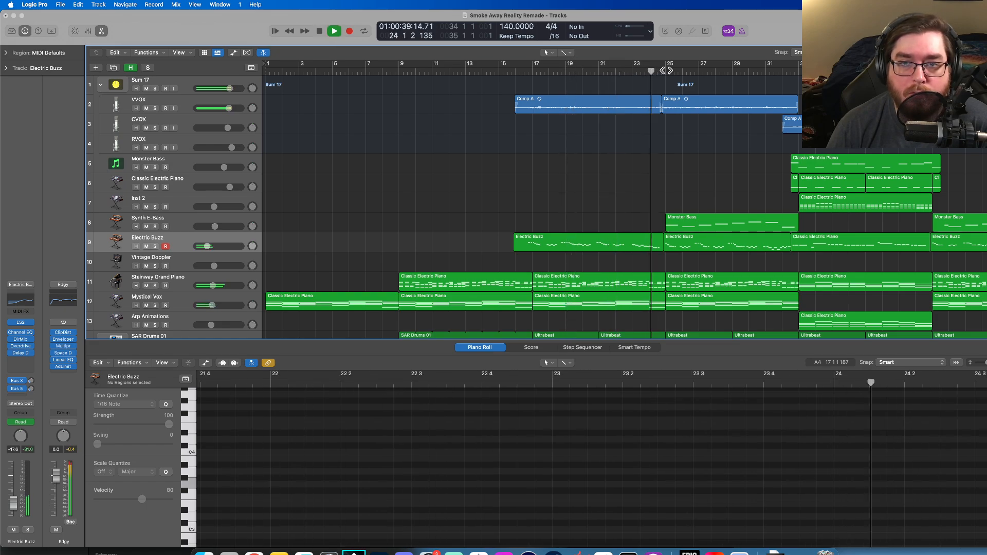
click(320, 32)
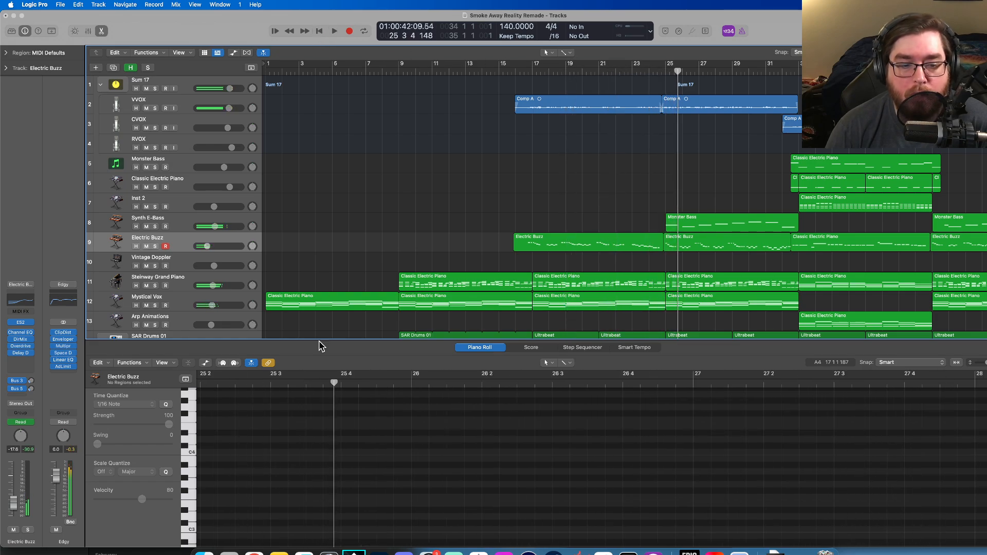
click(279, 554)
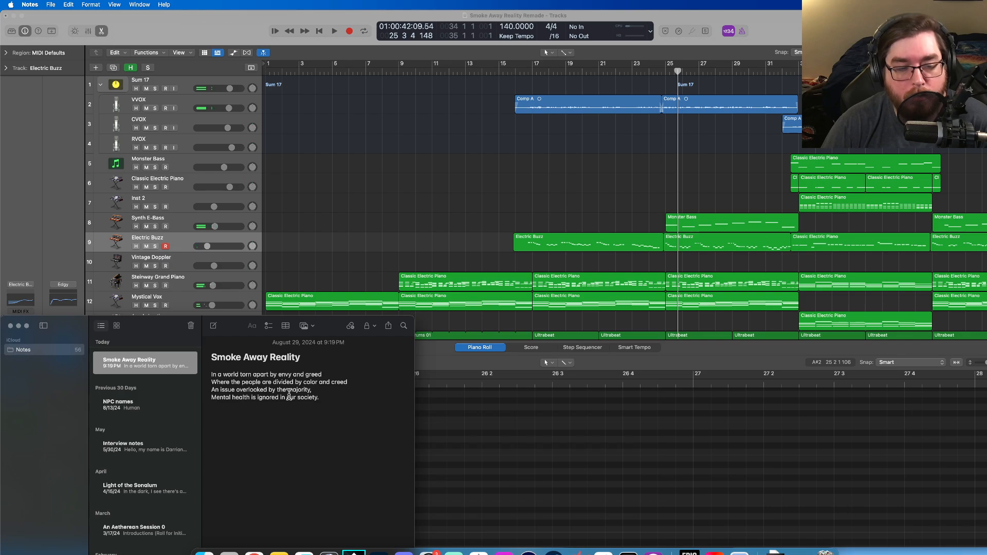
click(266, 412)
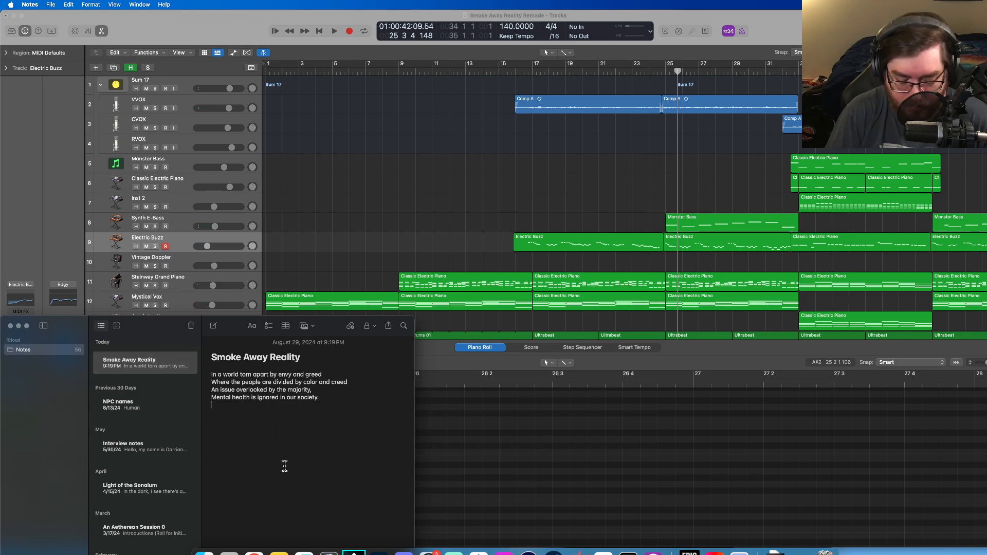
- Add the lyric lines "There is no instruction, no sanctuary" and "For the ones cast aside and often buried" to the Smoke Away Reality note
text(There is)
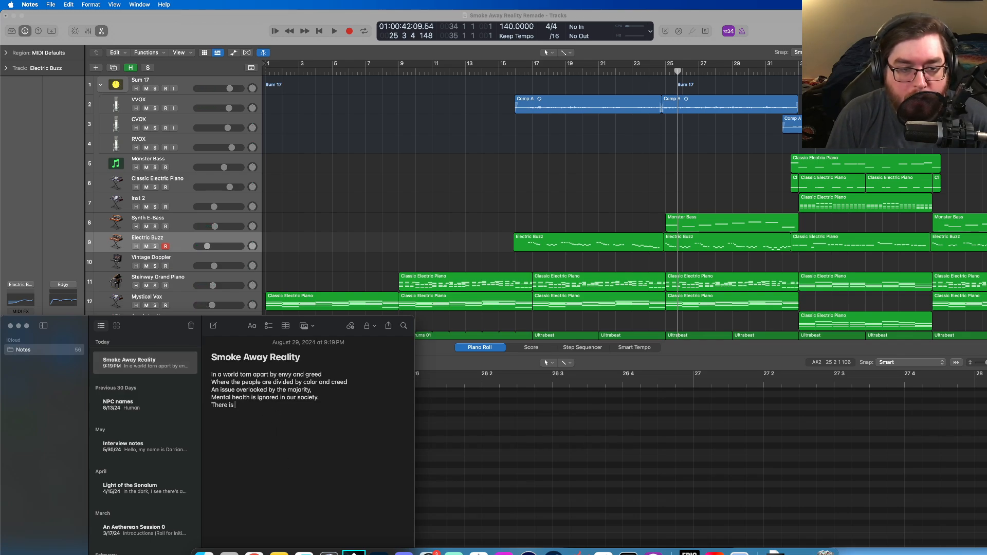
text( no instruction, no s)
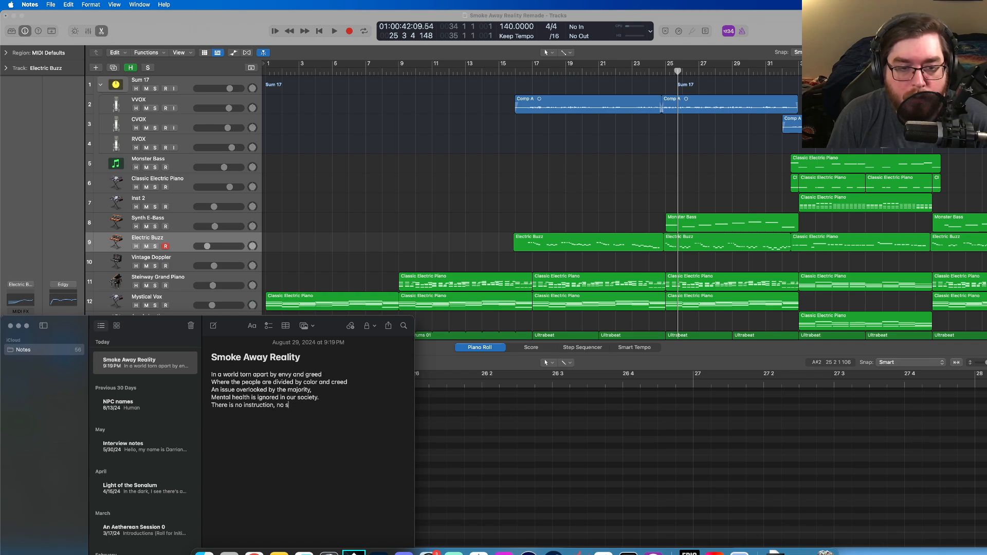
text(anctuary)
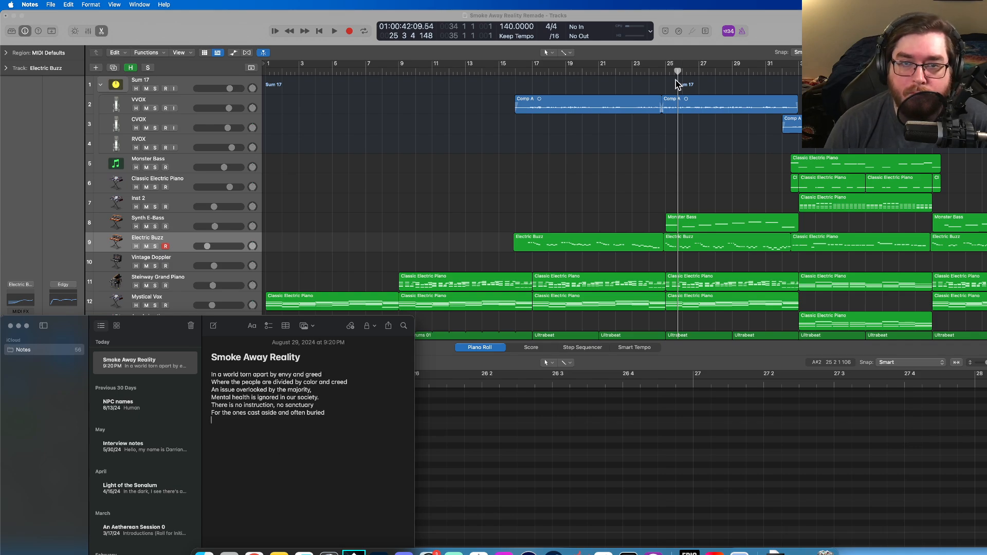
- Switch to Logic Pro, play the song briefly from bar 25, and inspect the notes of the Electric Buzz region starting there
click(333, 31)
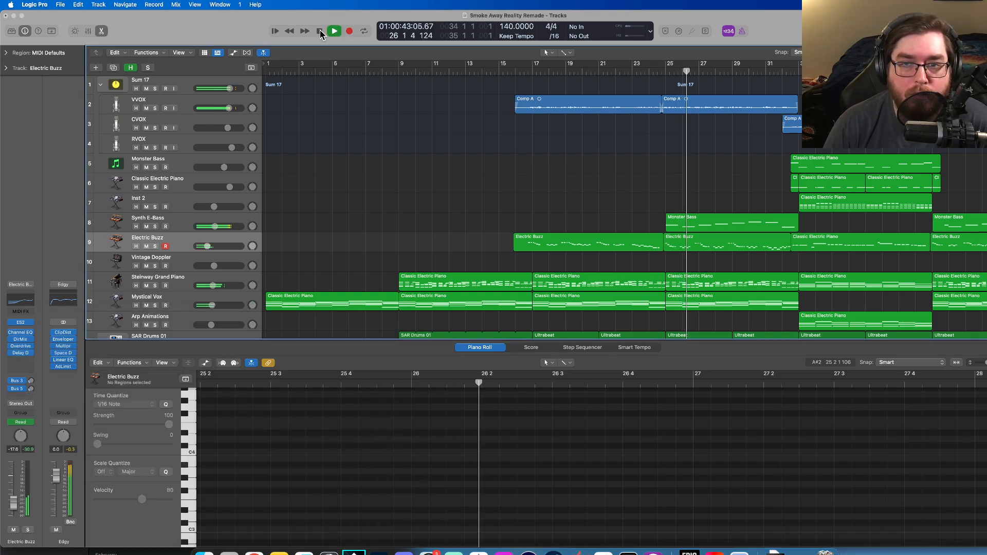
key(space)
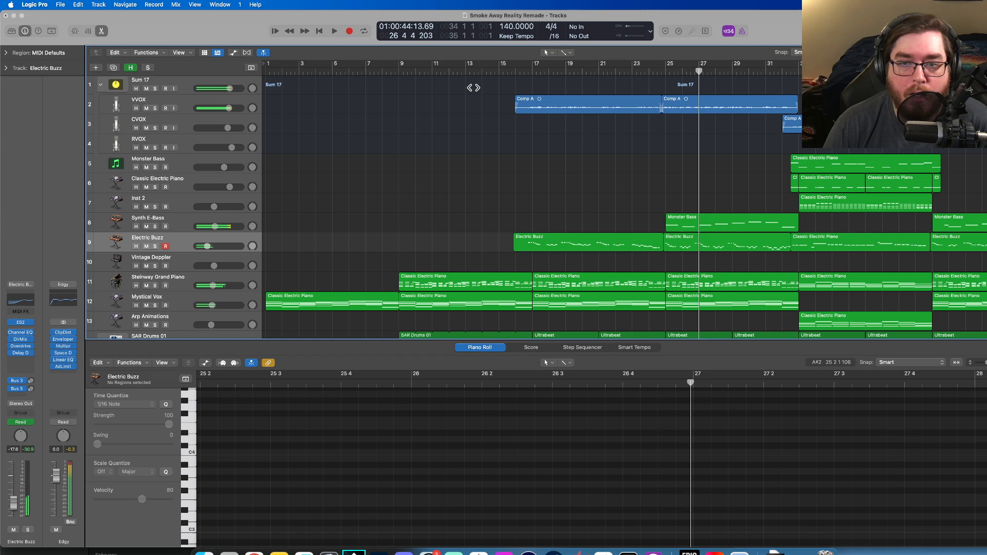
click(695, 246)
scroll(275, 427, left, 3)
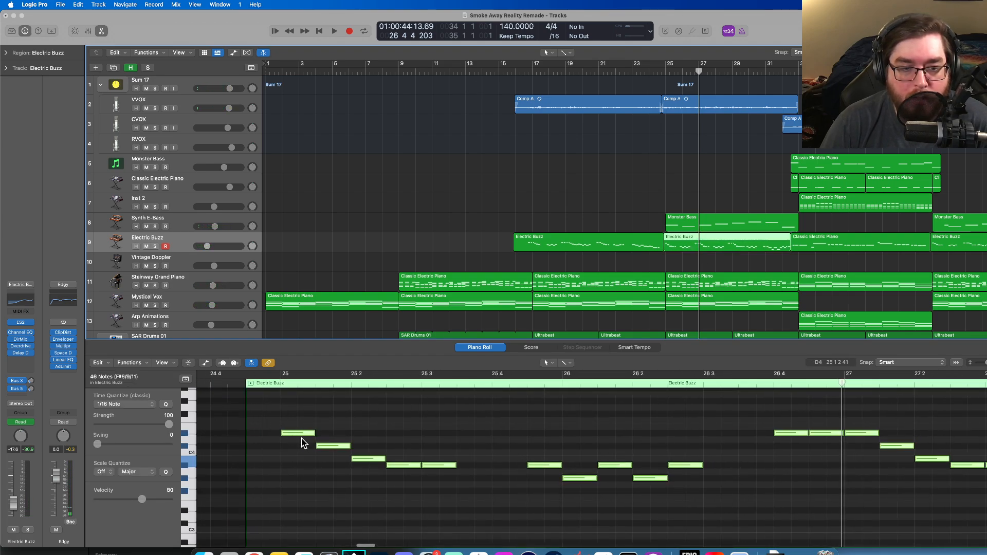
click(646, 266)
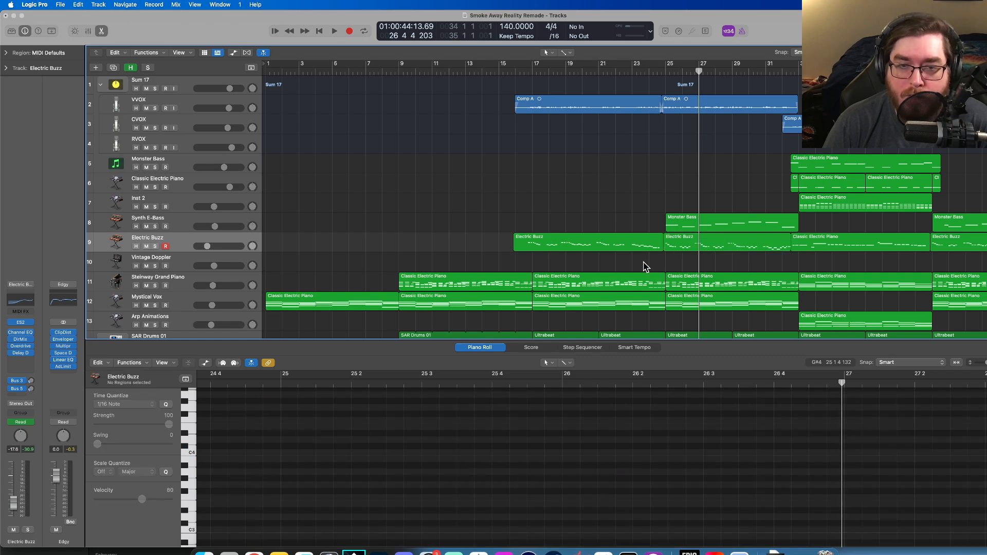
- Transpose the Electric Buzz track's regions from bar 25 onward up one semitone and play the result from bar 25
shift+click(545, 245)
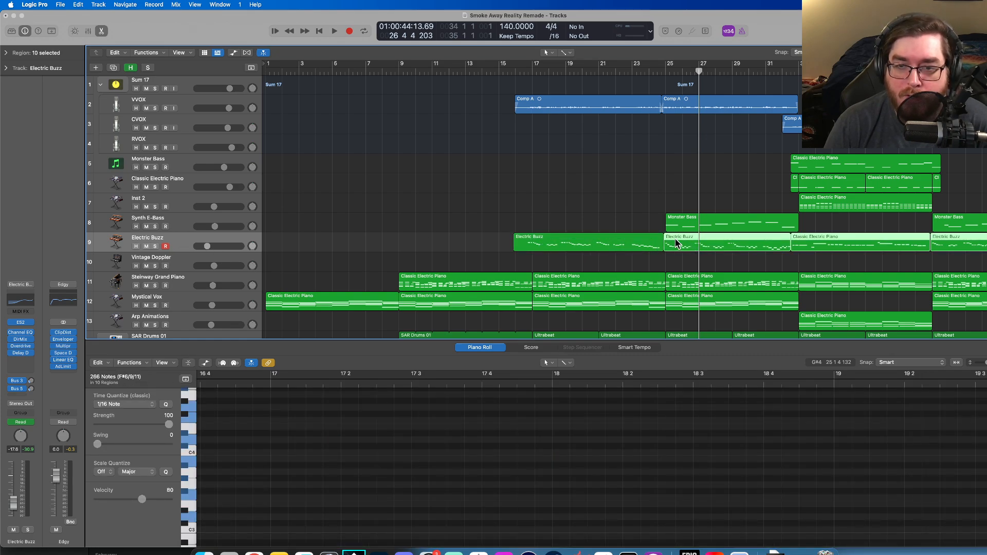
click(666, 71)
scroll(699, 435, right, 5)
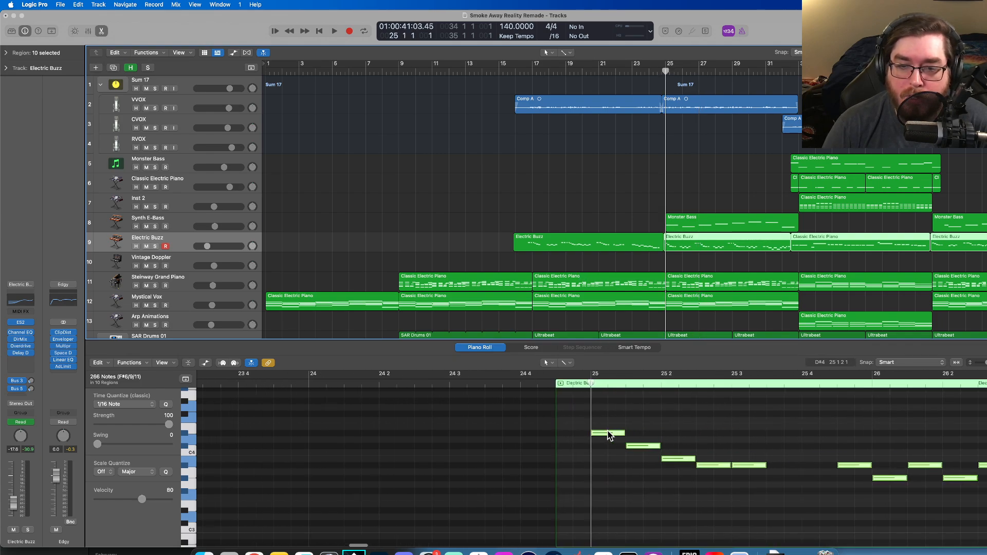
drag(608, 435, 609, 428)
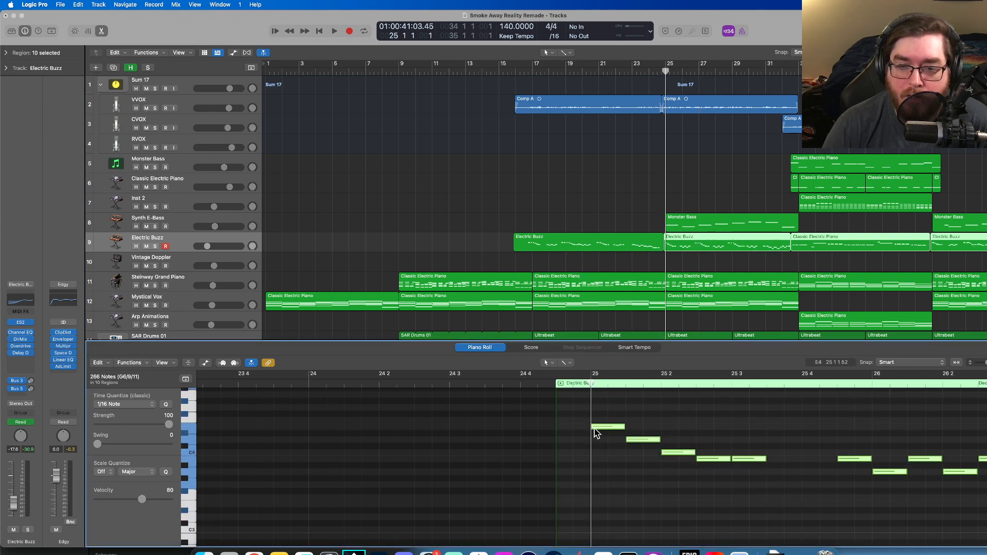
scroll(486, 277, down, 1)
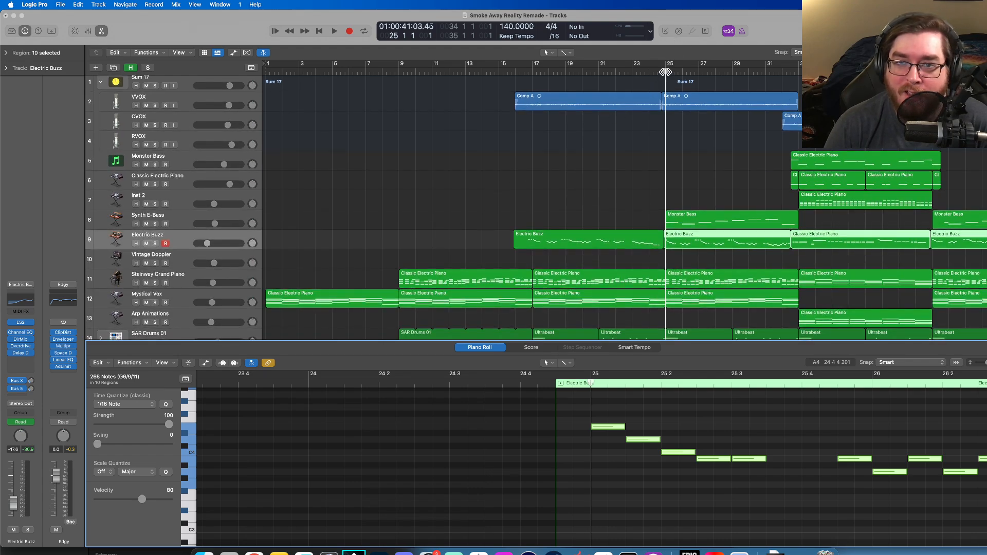
key(space)
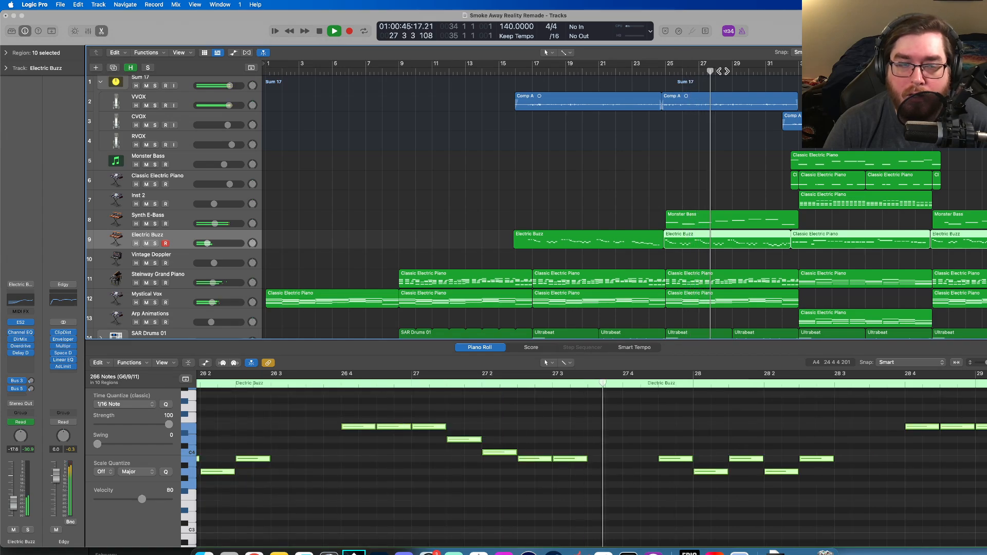
click(319, 33)
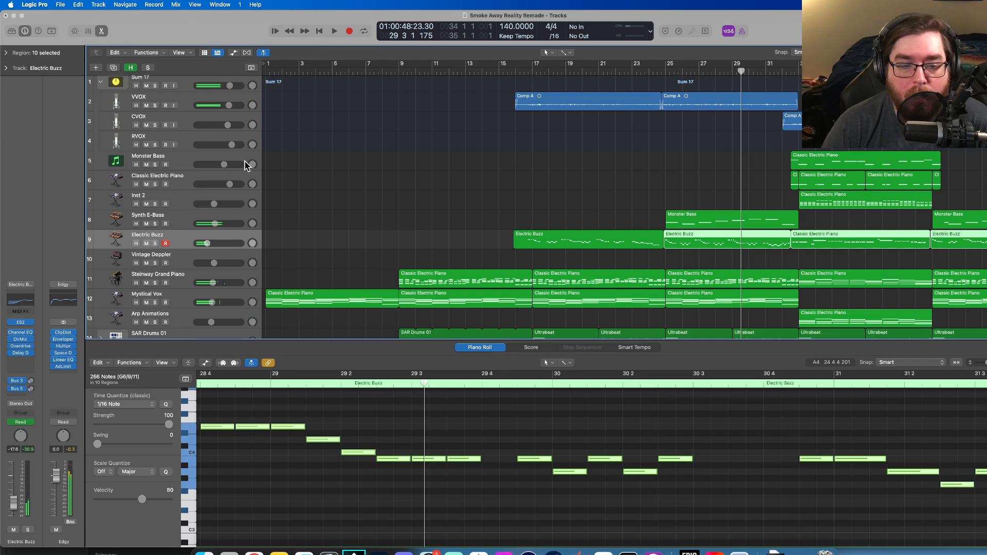
- Switch to Notes and add the lyric line "Under calls for equality on what can be seen" below the last line
click(164, 553)
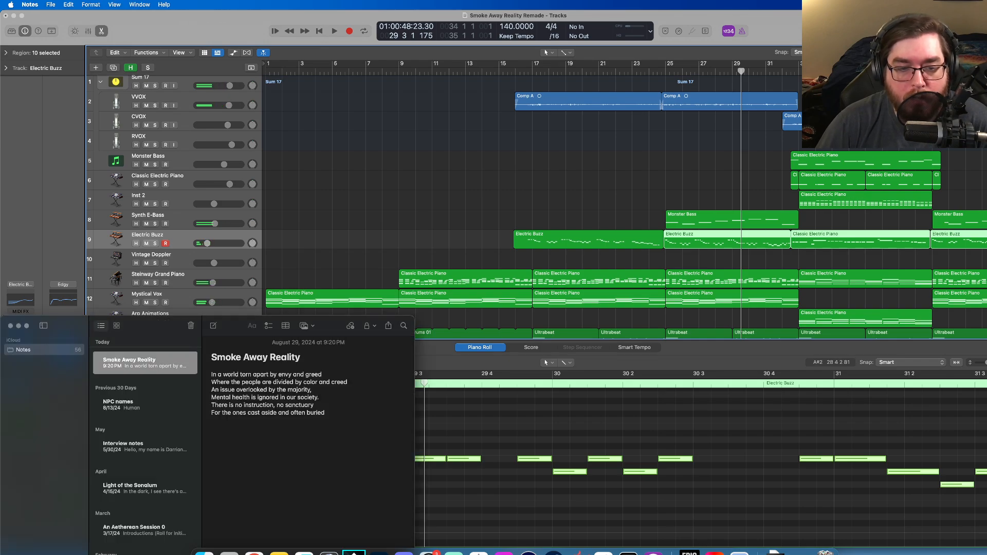
click(334, 414)
key(Return)
text(U)
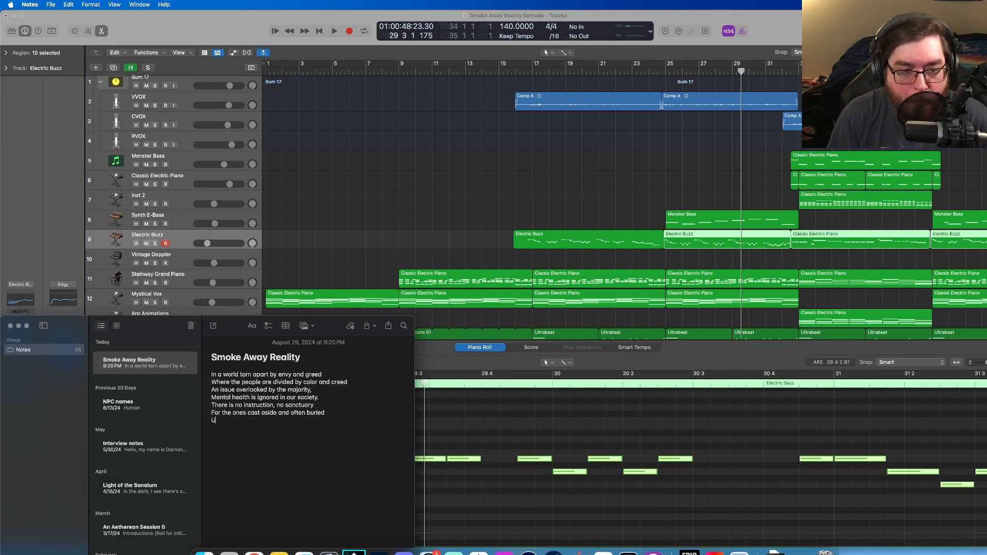
text(nder calls fo)
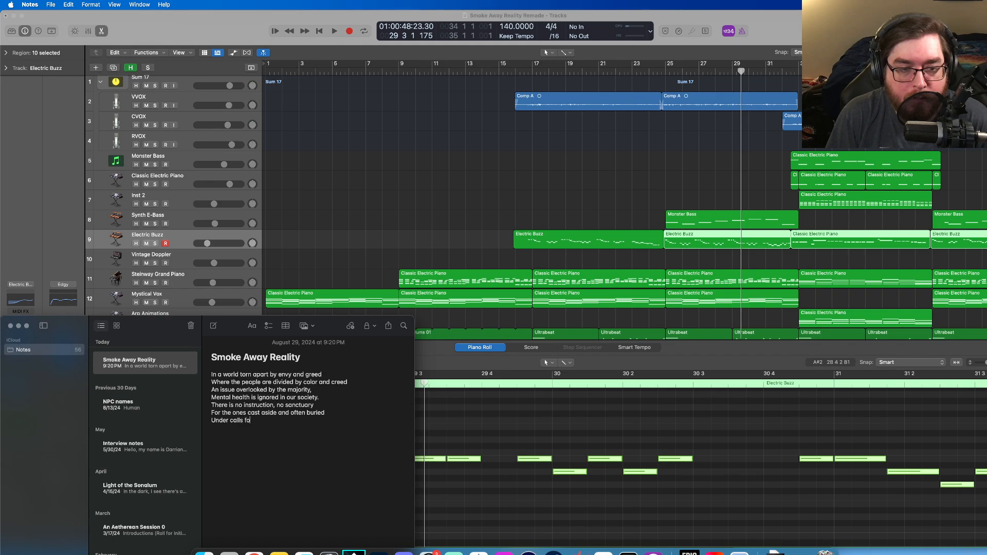
text(r equality)
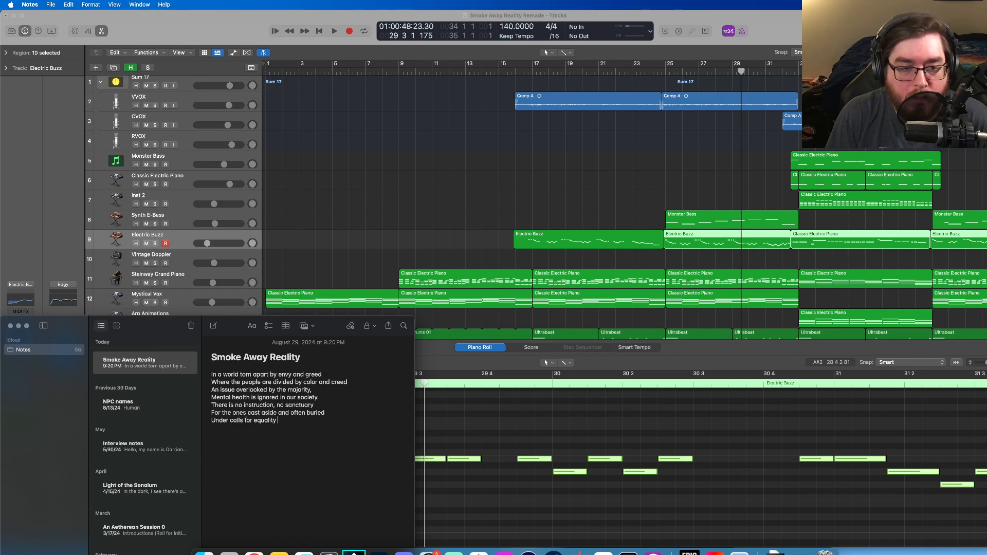
text( on what can be seen)
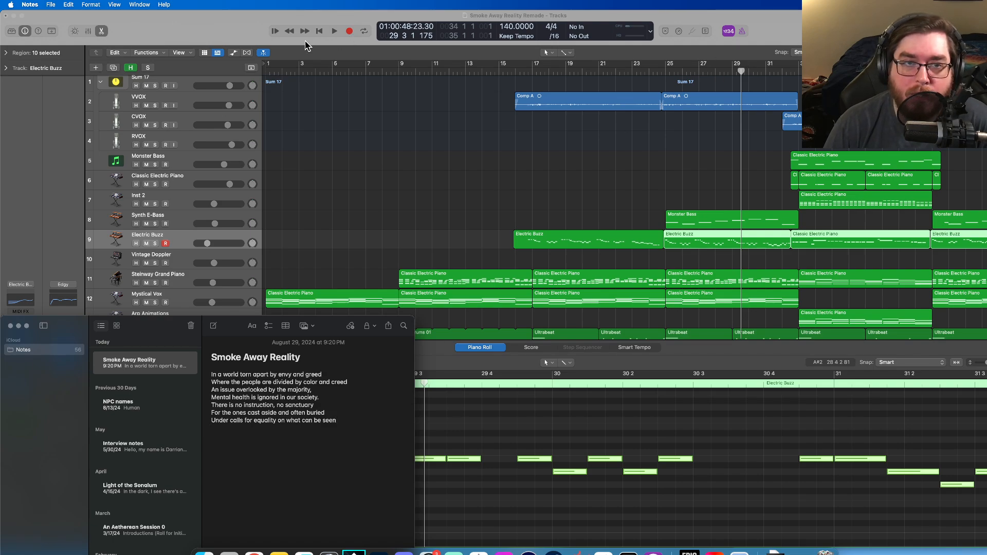
- Play the song on from bar 29 in Logic Pro and add the line "On what a few voices consider obscene." in Notes
click(334, 31)
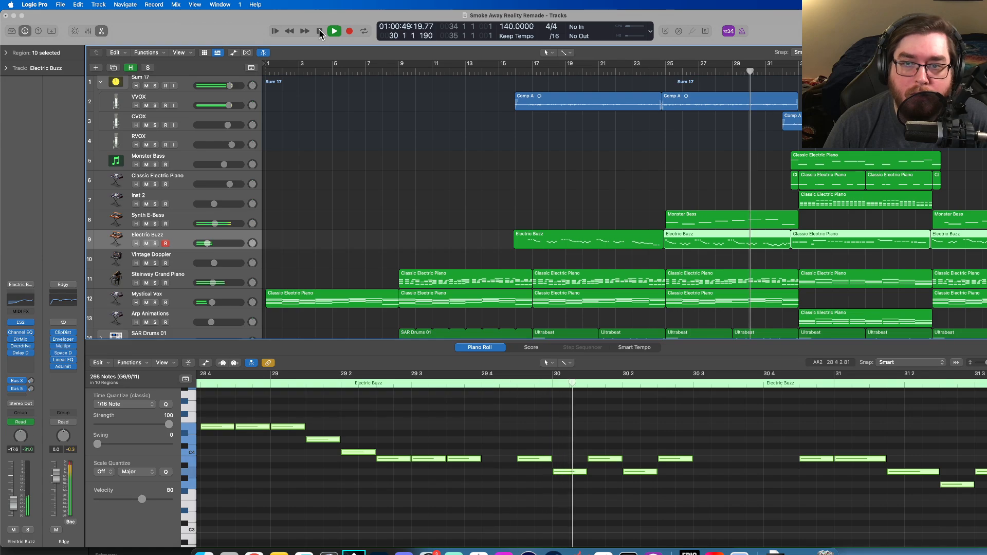
click(319, 30)
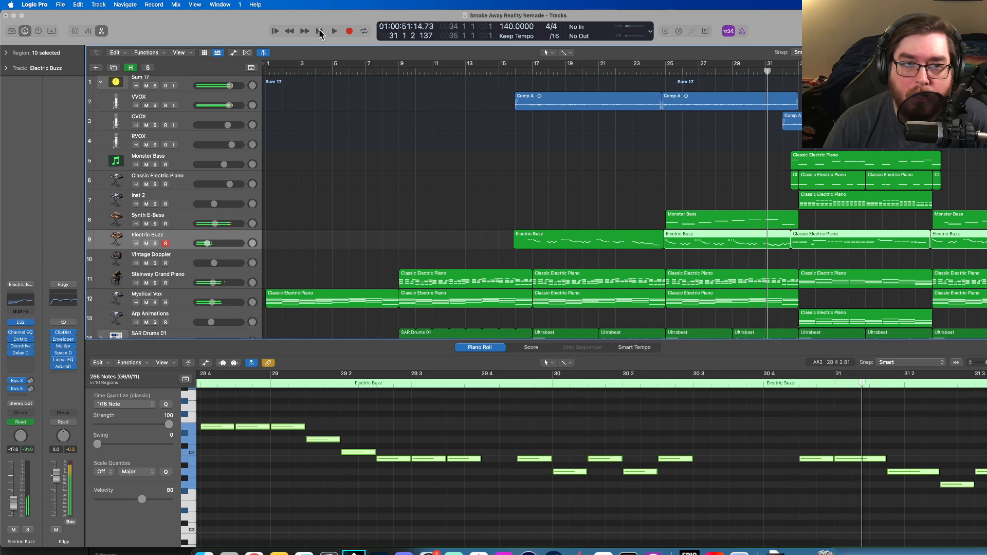
key(super+Tab)
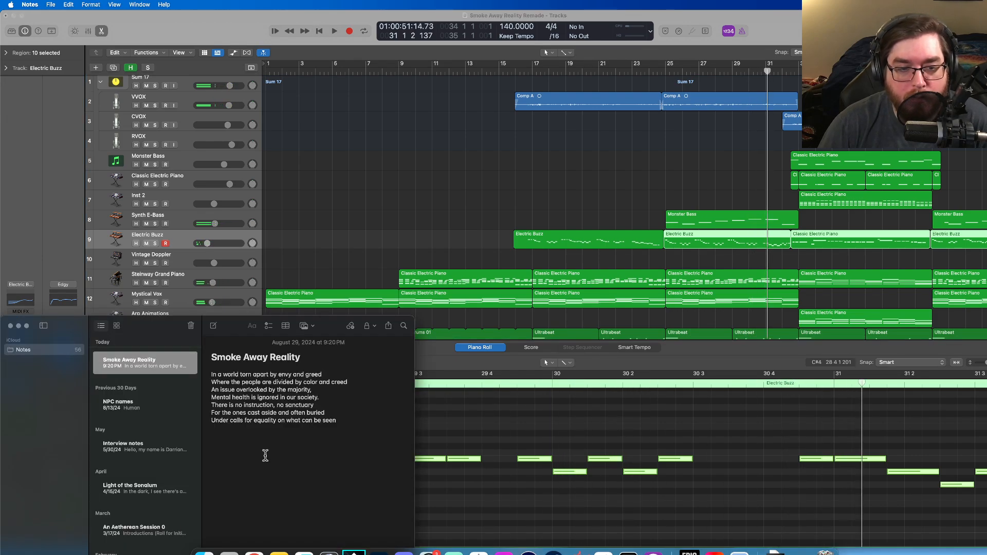
click(337, 436)
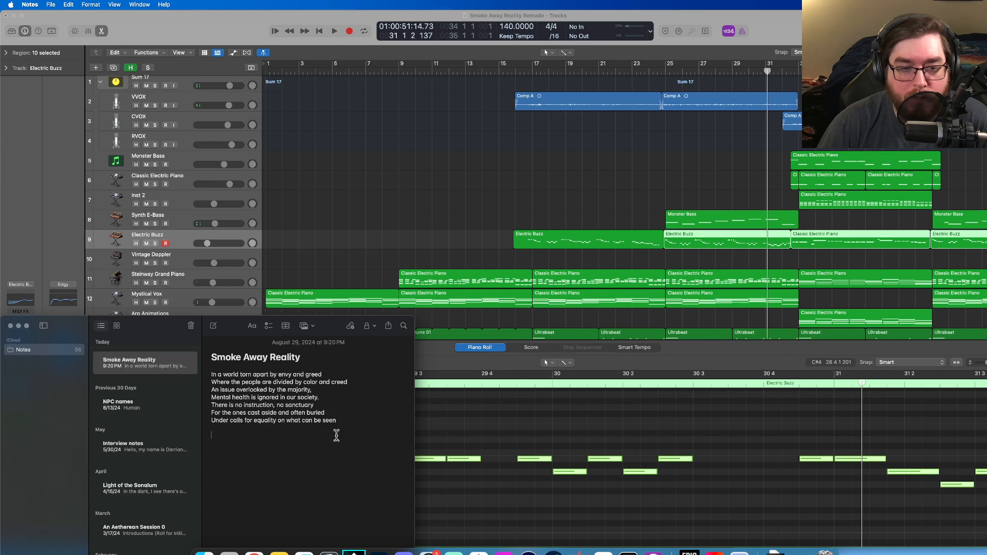
key(BackSpace)
text(O)
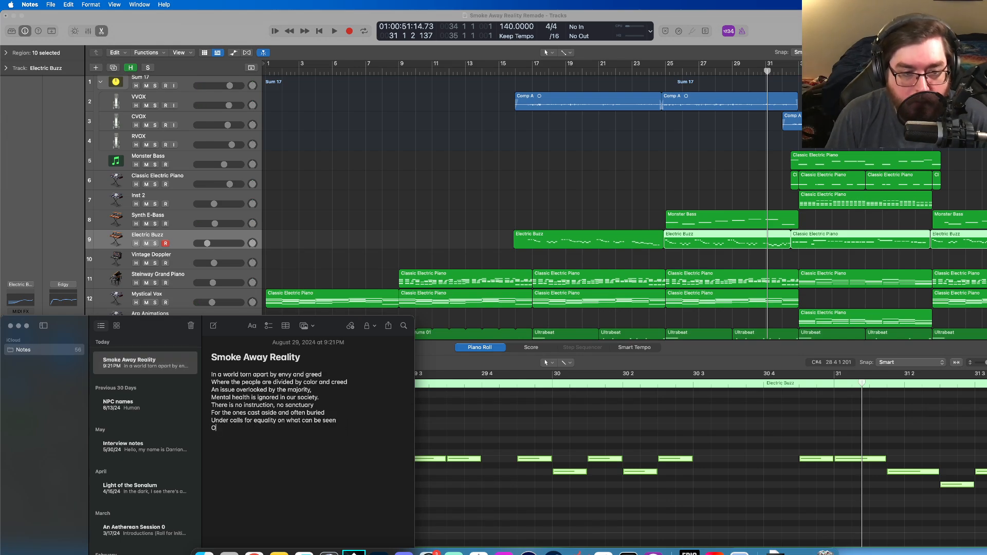
text(n what a few v)
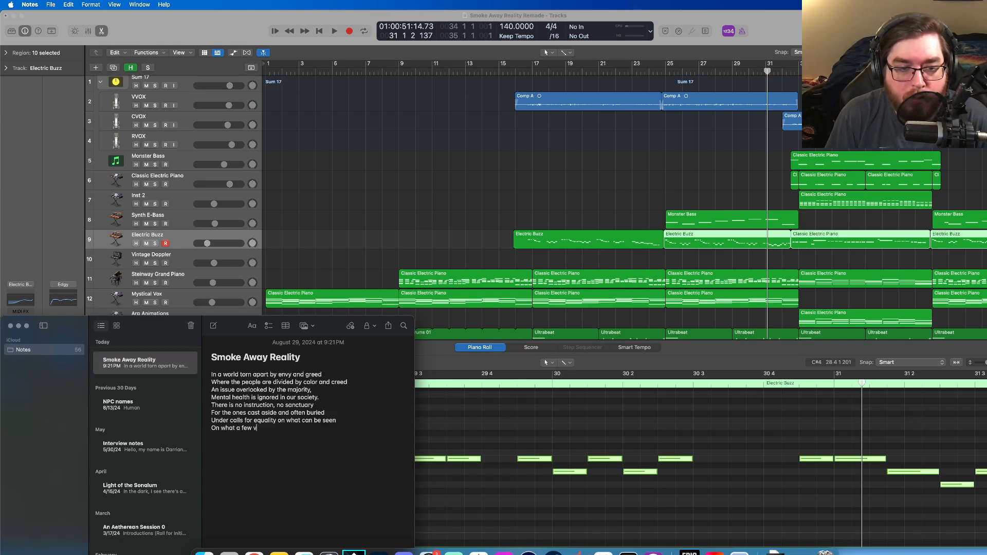
text(oices consider obscene)
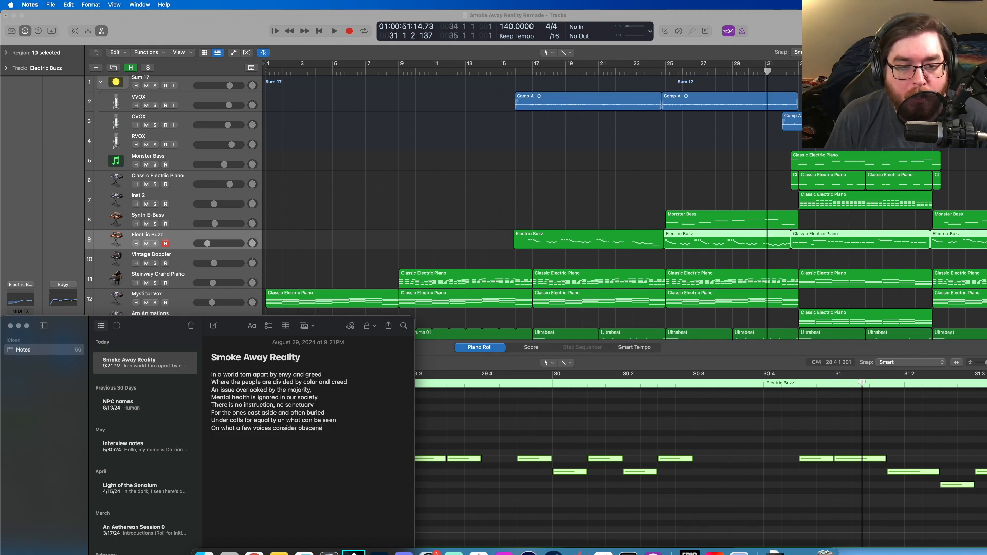
text(.)
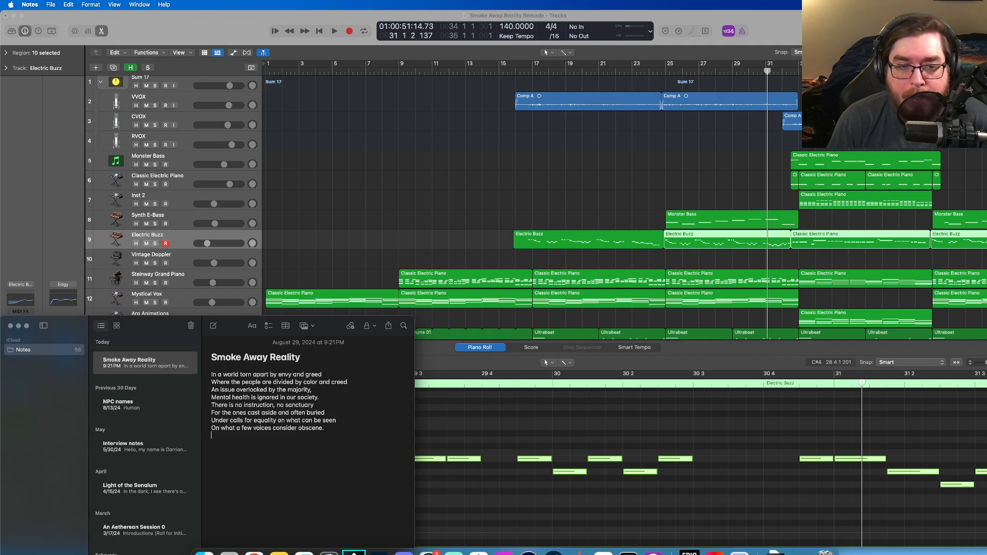
- Start a new stanza after a blank line with "So I'll smoke away reality, reality"
key(Return)
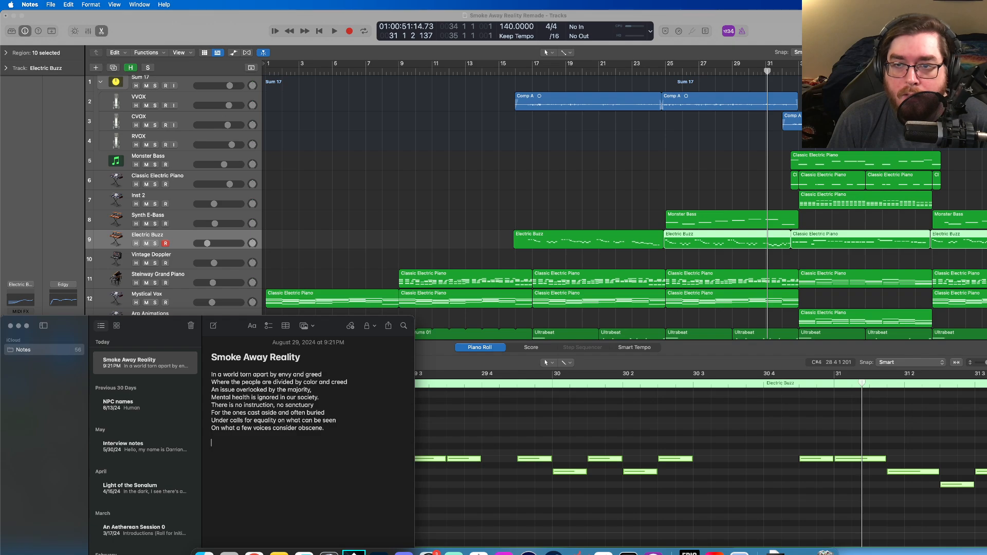
text(So )
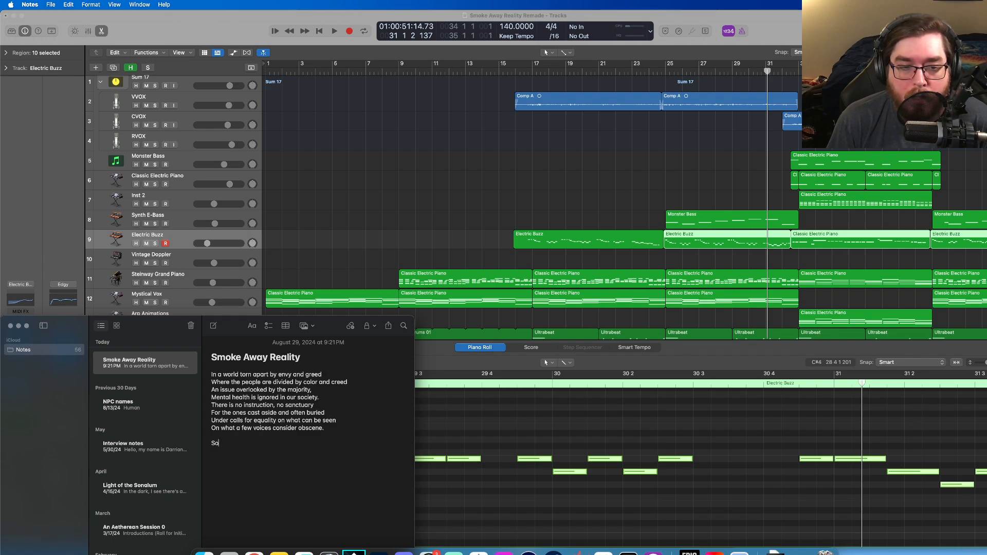
text(I'll smoke aw)
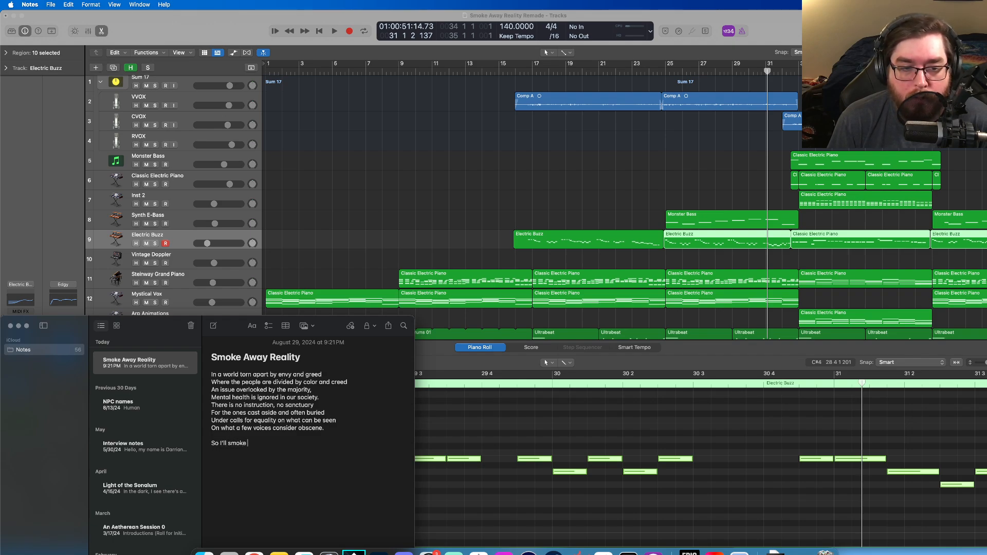
text(ay reality)
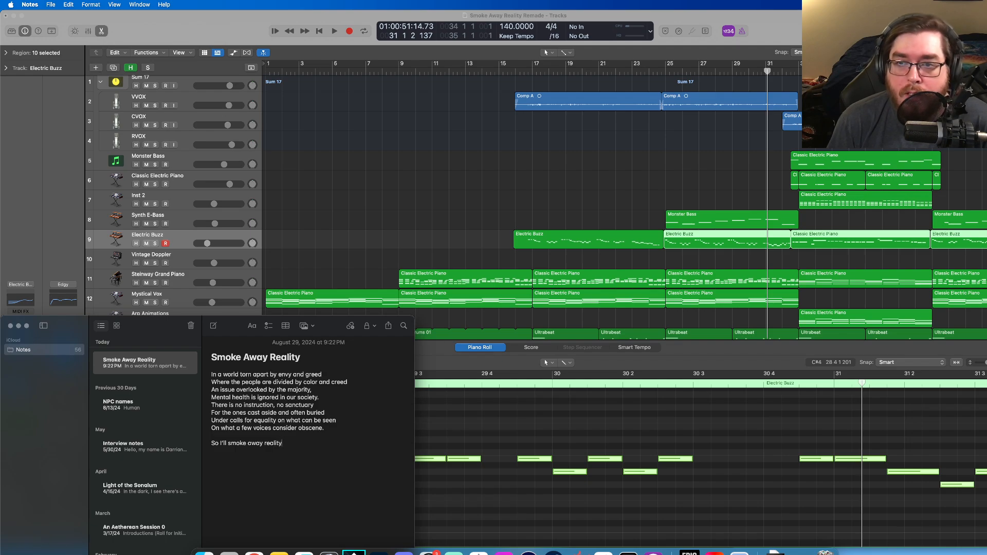
text(, re)
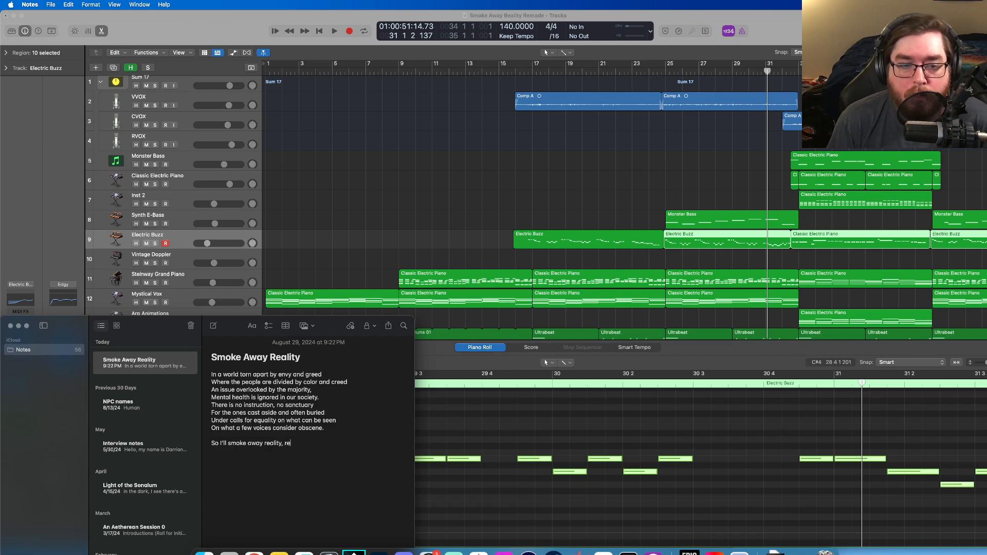
text(ality)
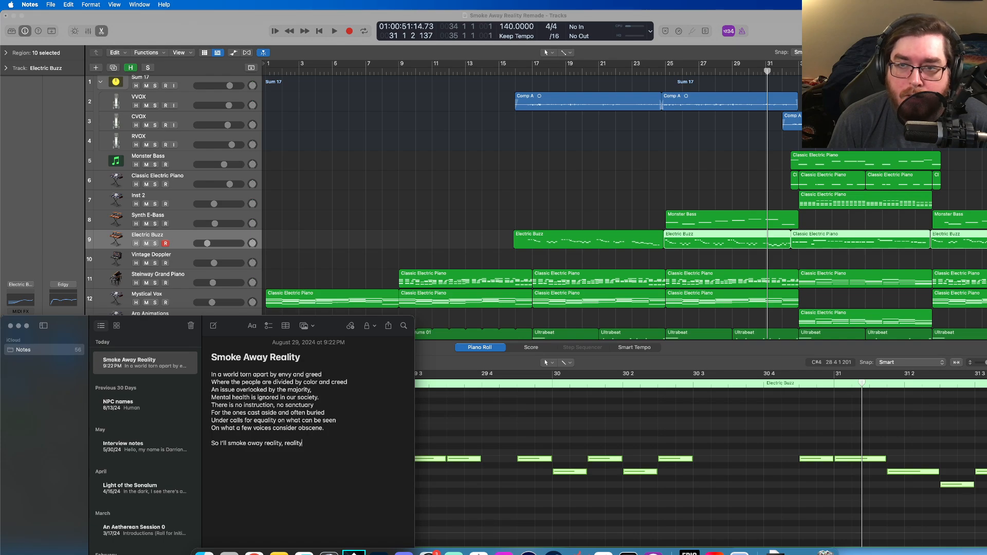
- Add the lyric line "I'll smoke away reality, reality." under the last line, followed by a blank line
key(Return)
text(I'll sm)
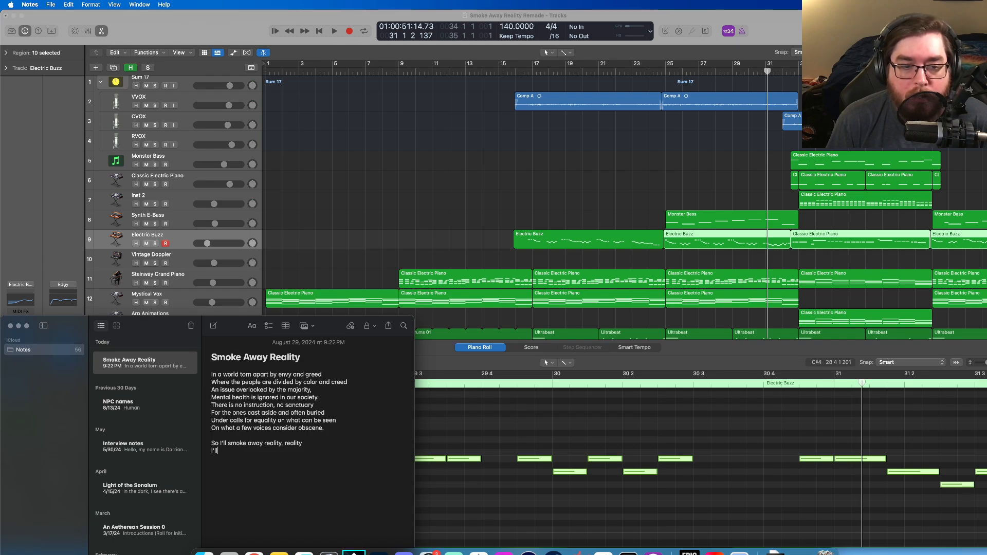
text(oke away )
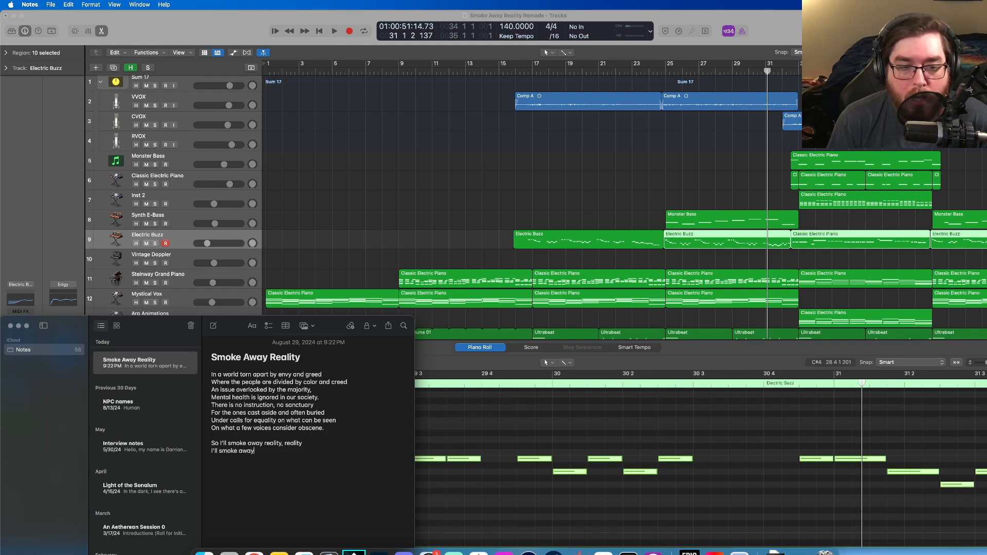
text(reality,)
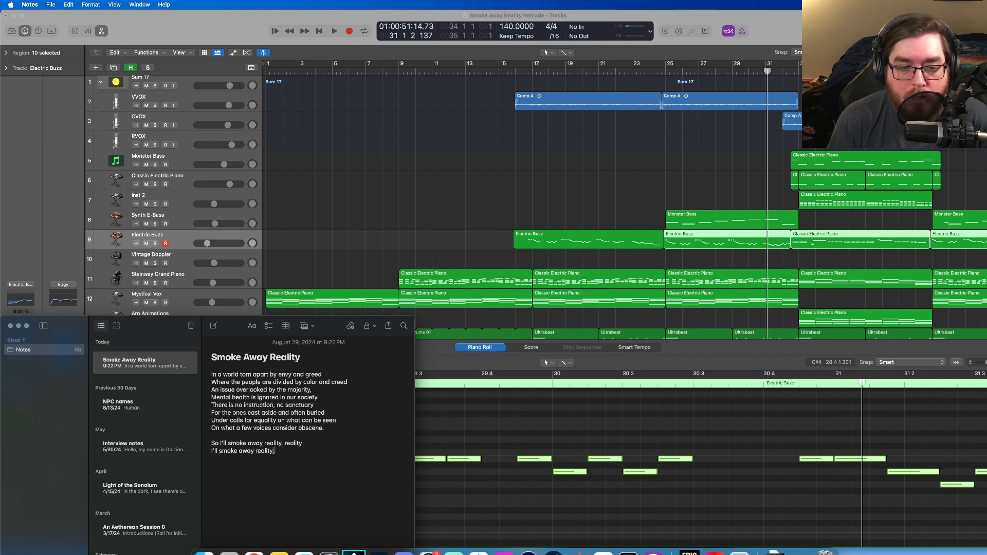
text( reality.)
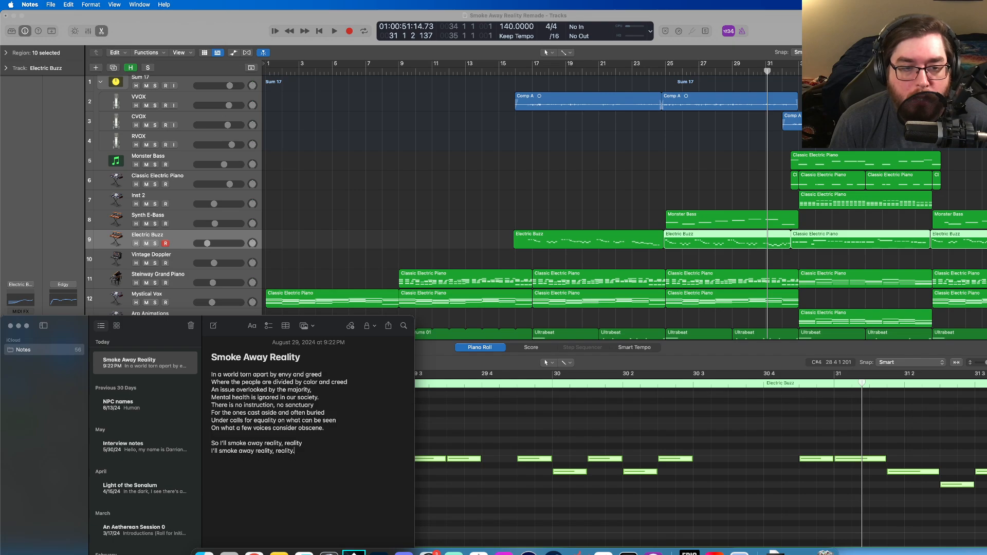
key(Return)
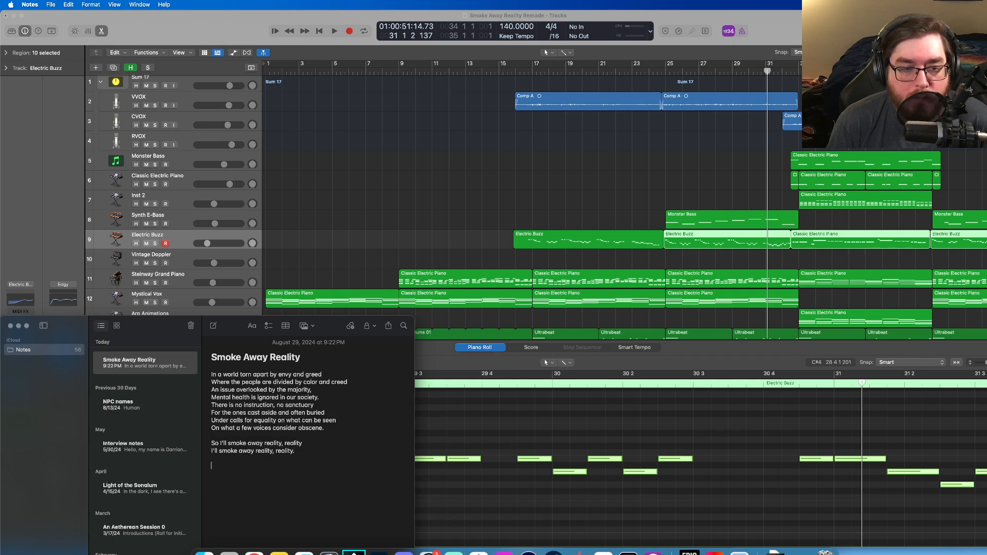
- Switch to Logic Pro and move the playhead to bar 40, near the start of the second verse vocals
click(630, 203)
scroll(635, 204, right, 10)
scroll(636, 207, right, 4)
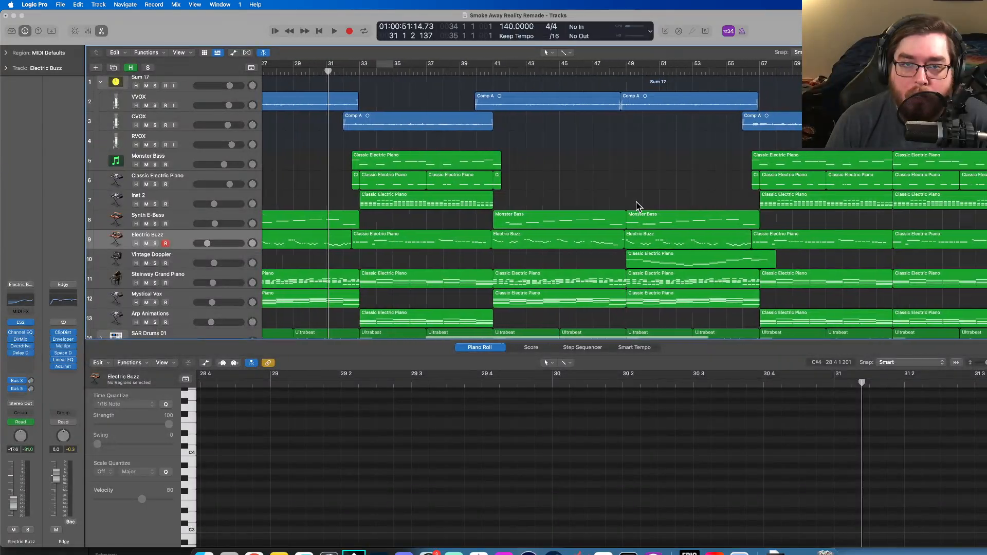
click(430, 71)
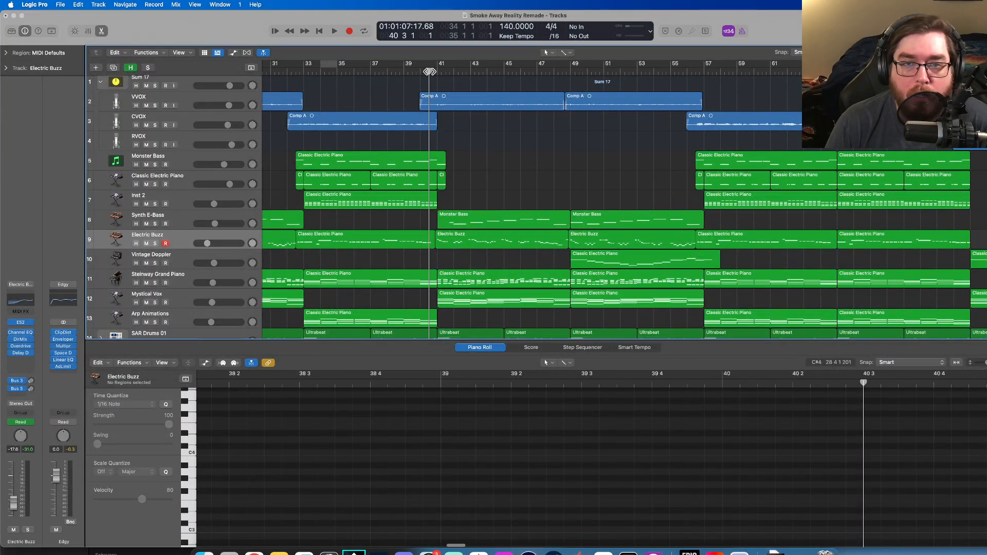
- Adjust the VVOX track's Bus 4 send to about -33.3 and Bus 3 to about -28.8, and play the song from bar 40 to bar 42
click(186, 101)
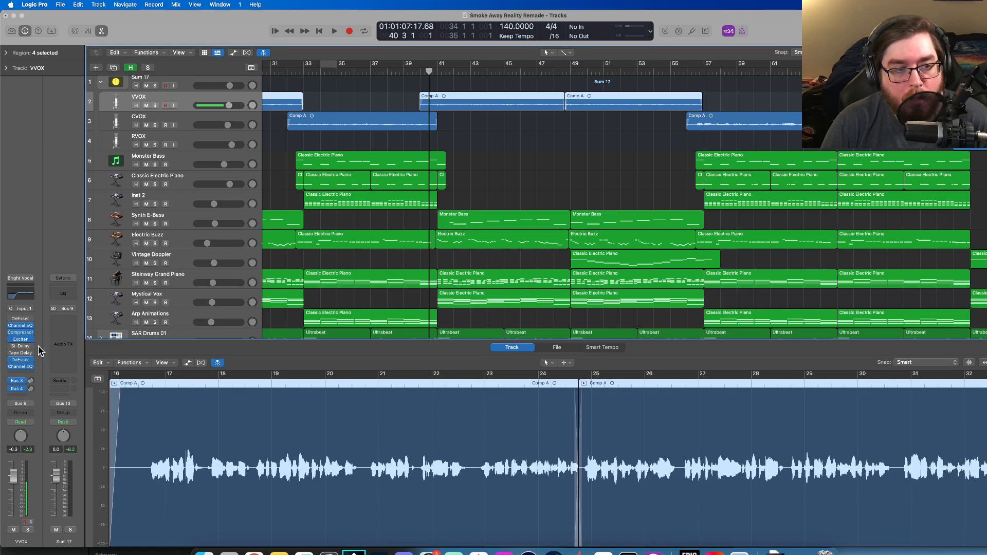
click(30, 389)
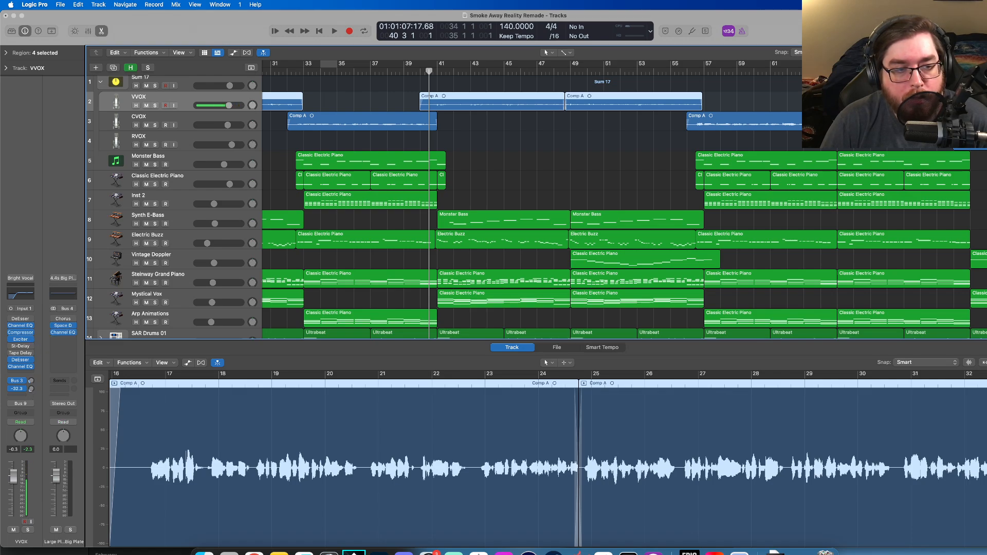
click(29, 381)
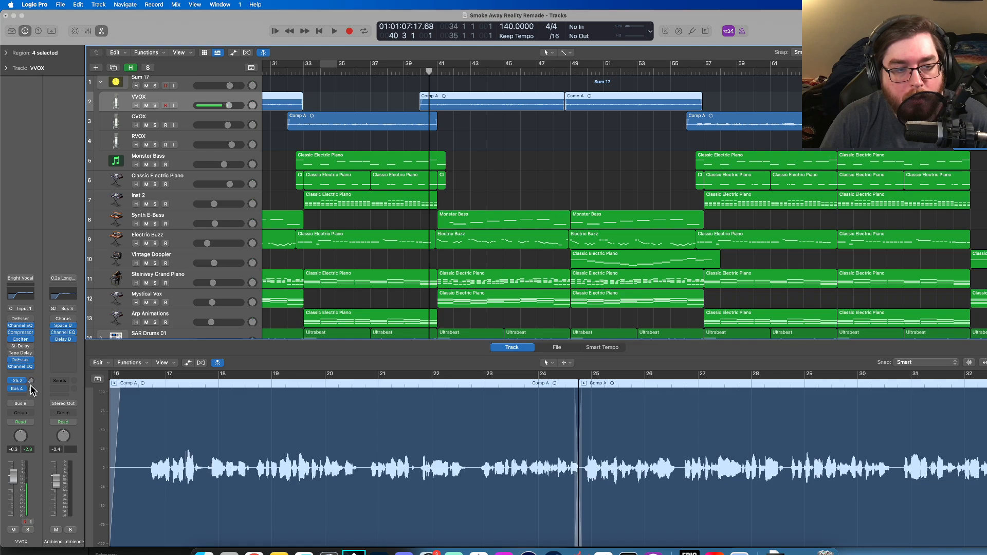
drag(31, 386, 31, 390)
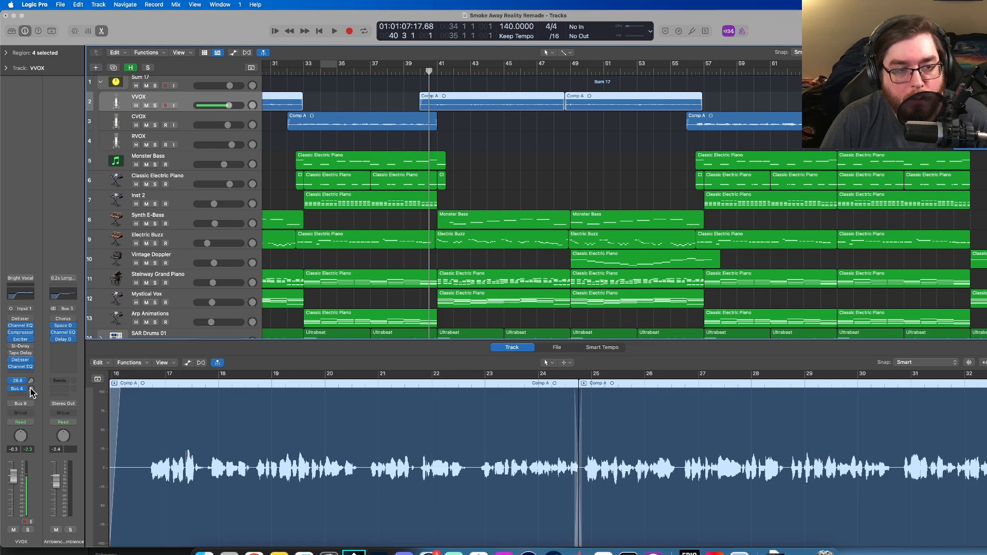
key(space)
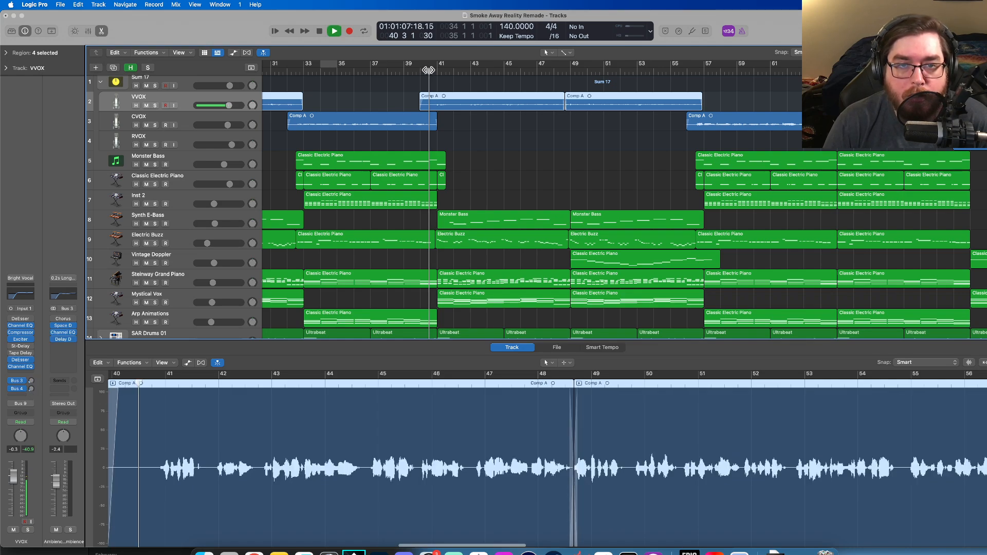
click(319, 31)
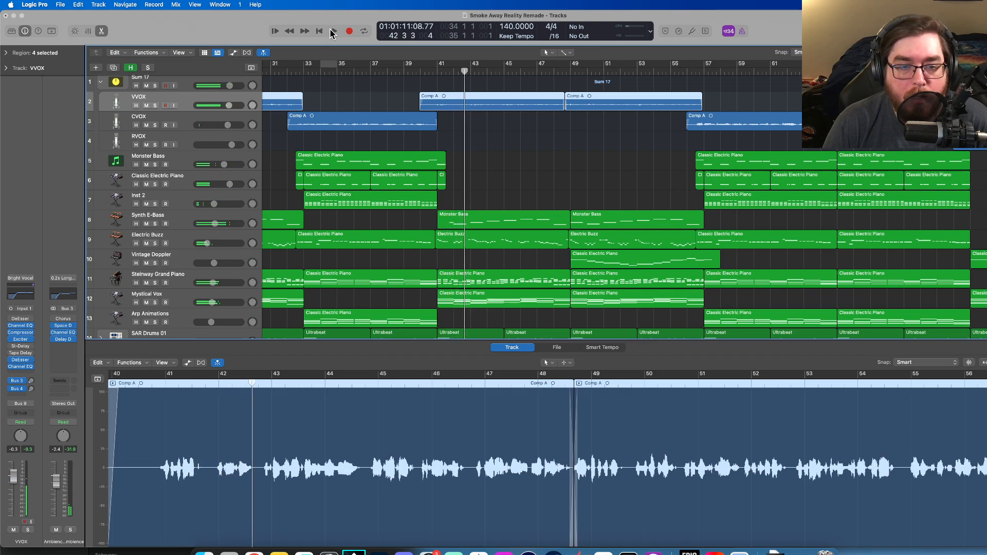
- Switch to Notes and start a new stanza with "I can develop PTSD and spend my nights burning in memory"
click(279, 553)
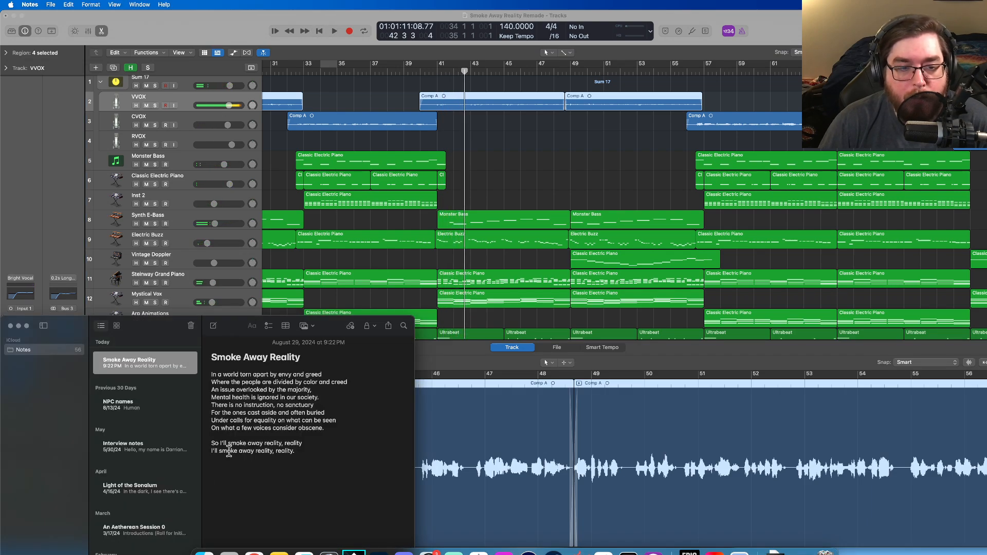
click(228, 474)
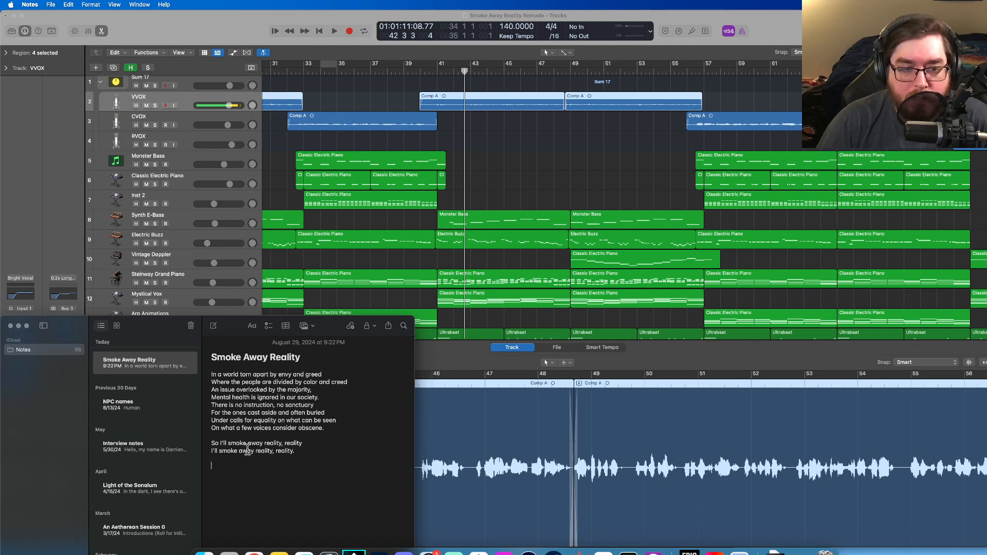
click(235, 468)
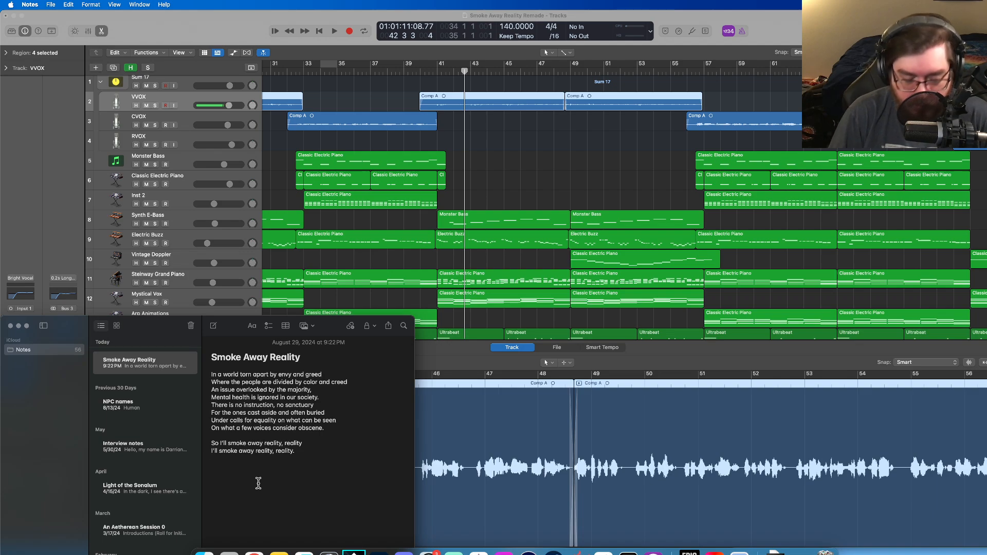
text(I can develop)
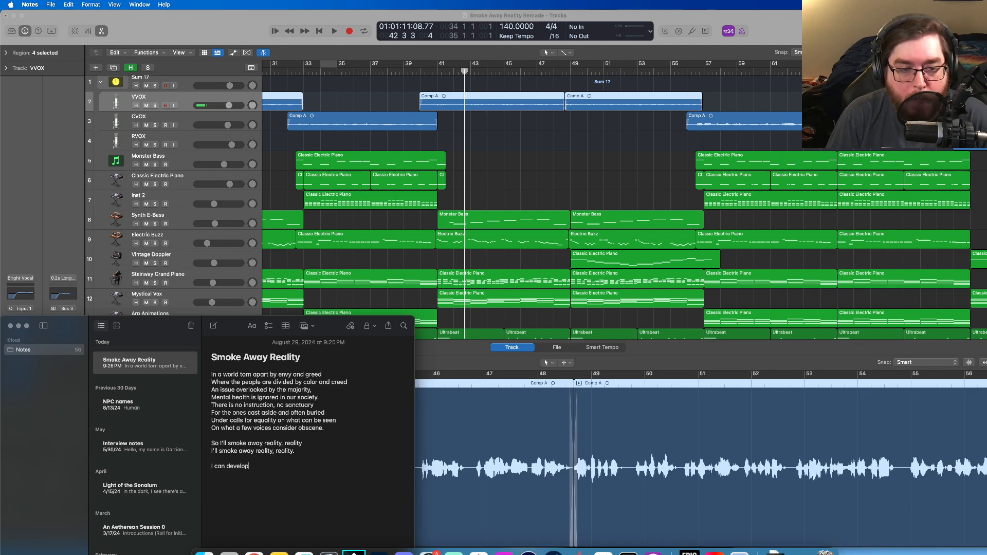
text( PTSD an)
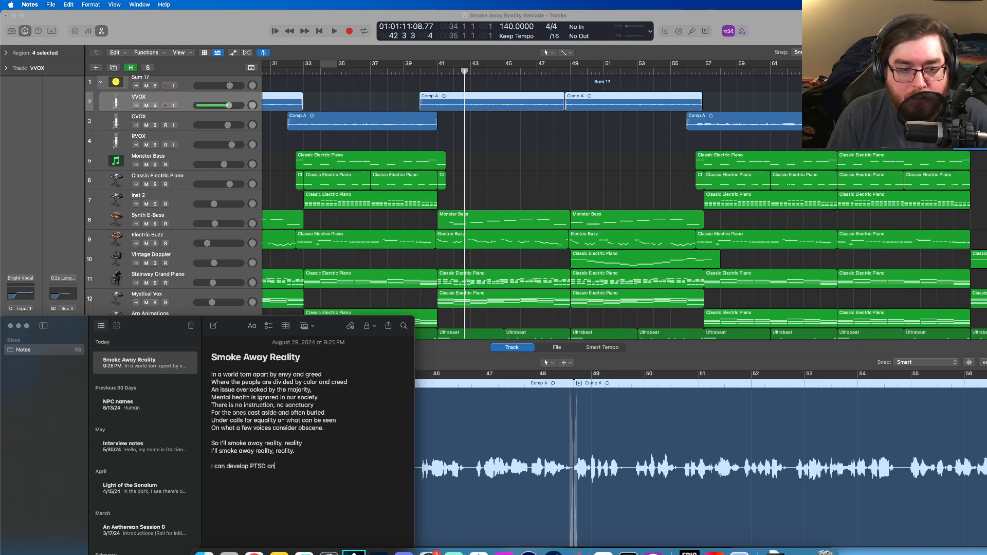
text(d spend my n)
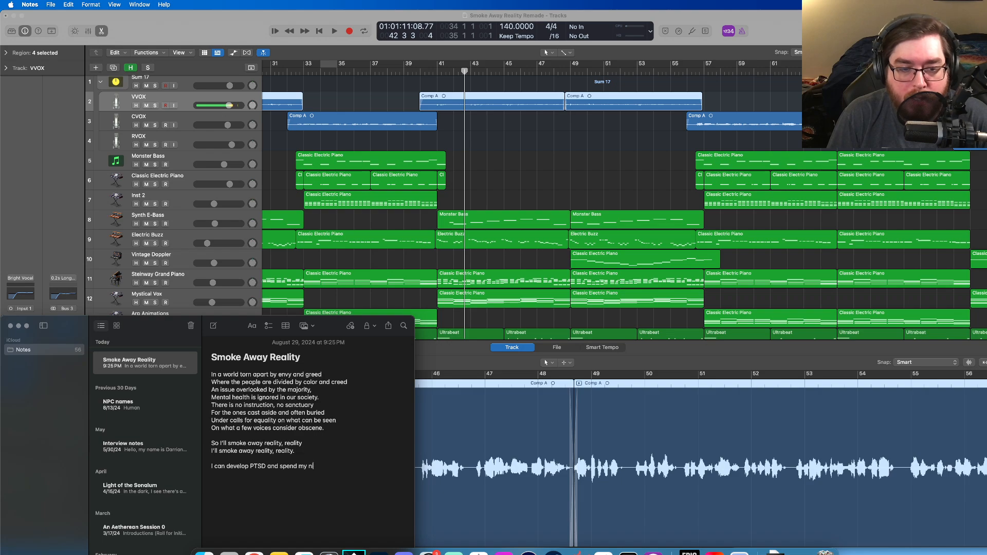
text(ights burning in memory )
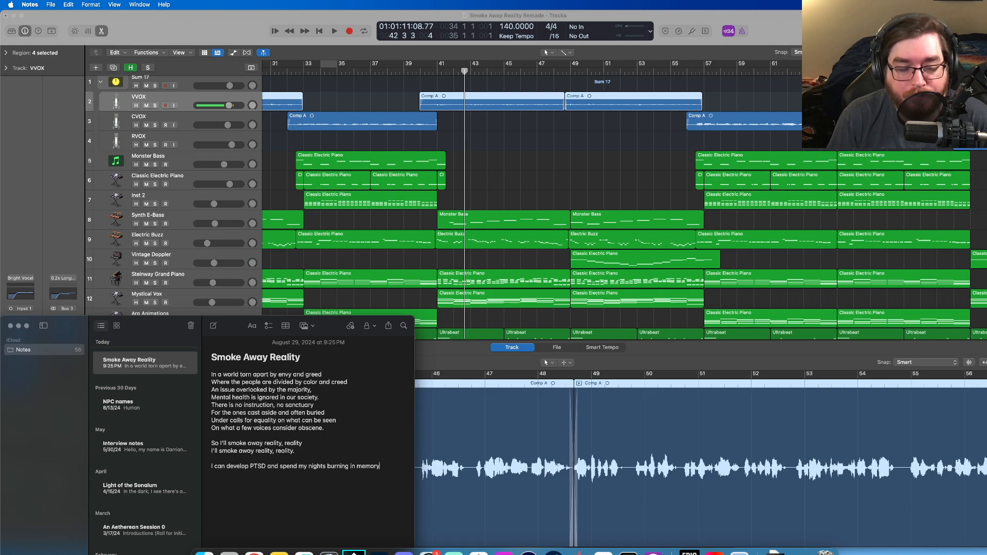
- Add the lyric line "But when I'm outside in the city streets," below the PTSD line
text(But when)
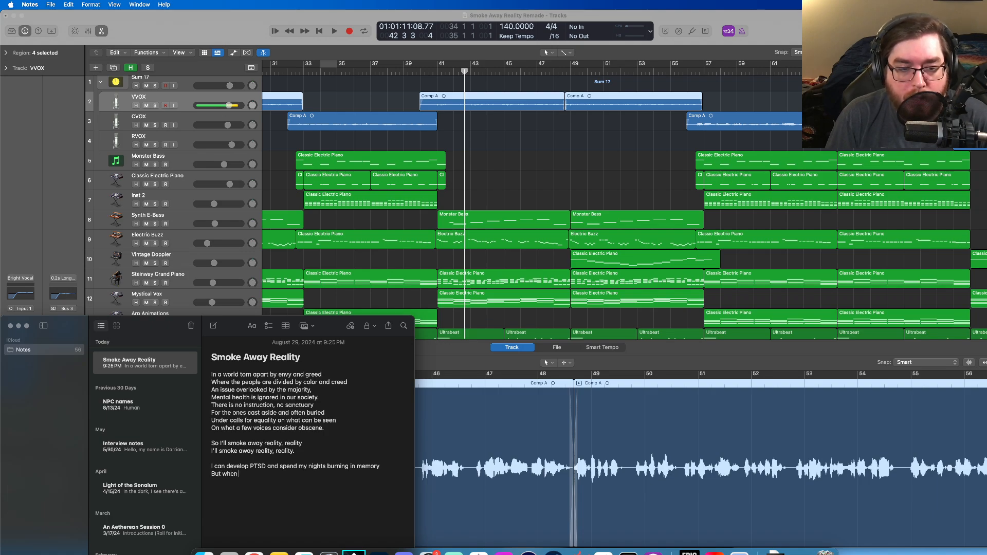
text( I'm outside in the city stre)
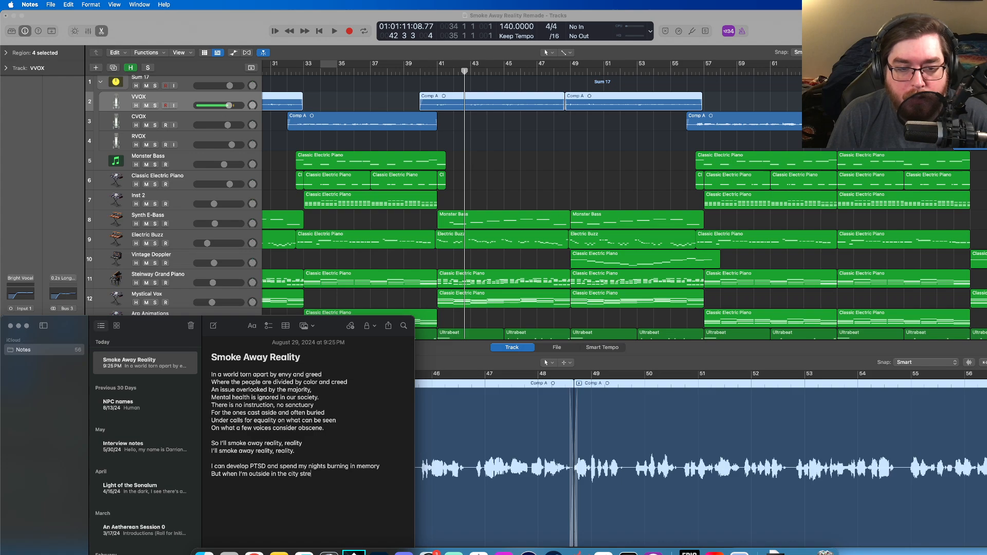
text(ets, )
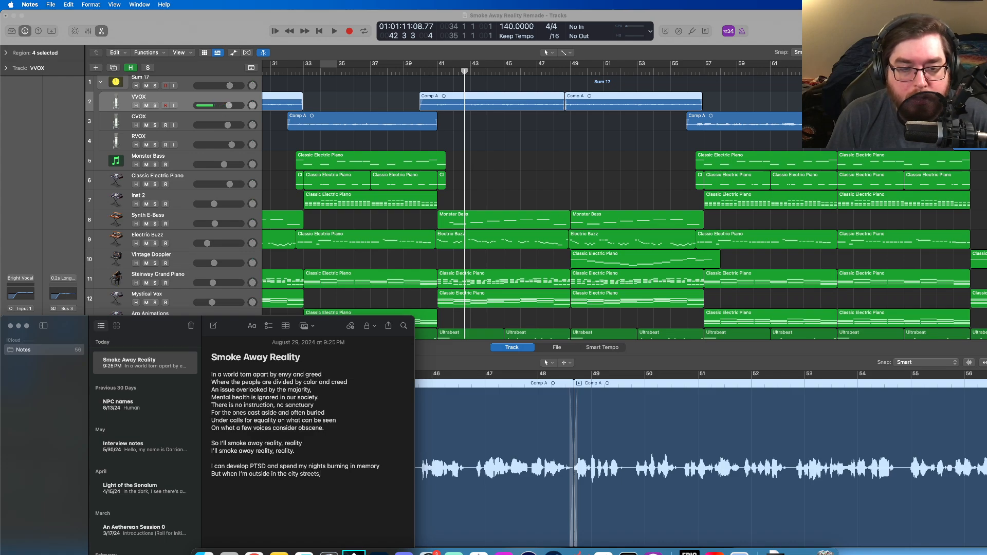
- Add the lyric line "I put on a smile for all who I meet." and start a new line below it
text(I)
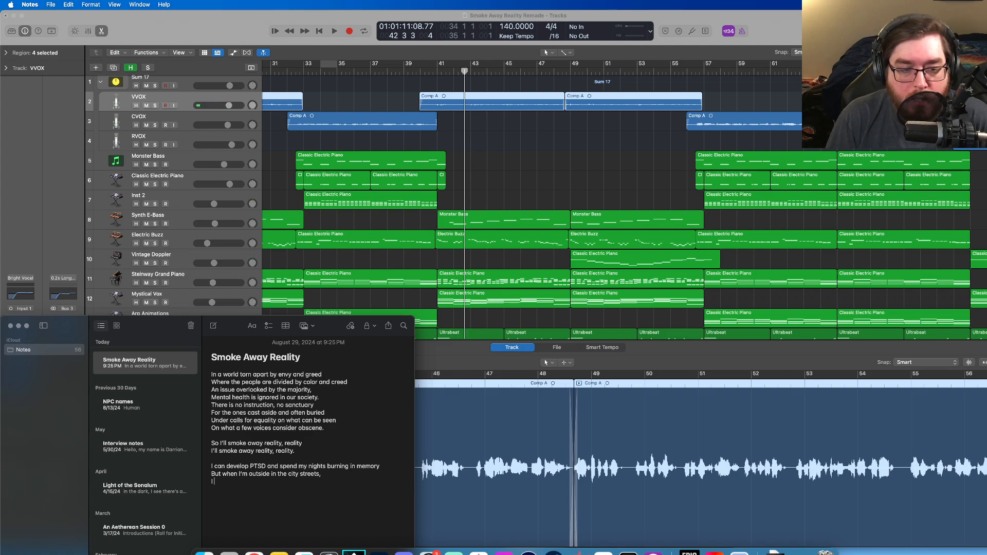
text( put on a sm)
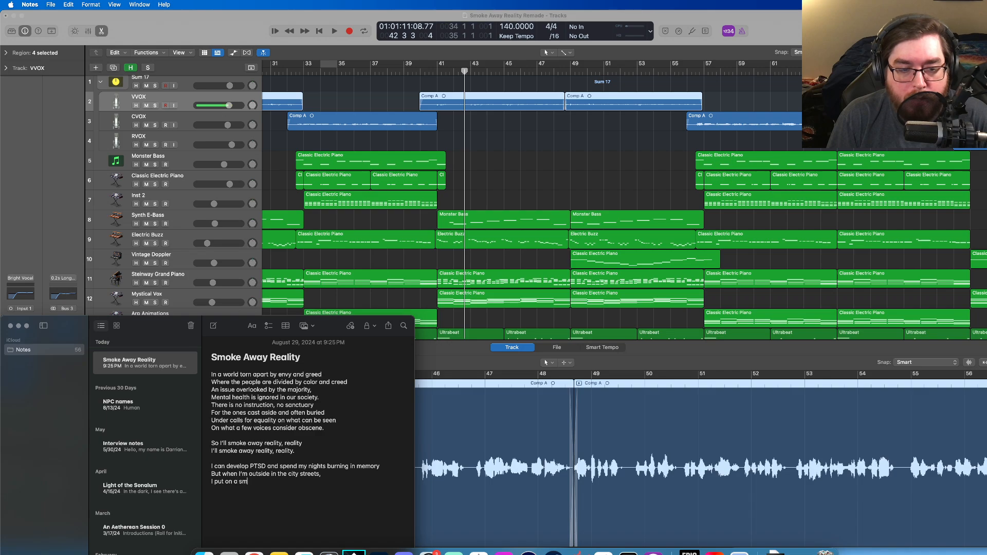
text(ile for all)
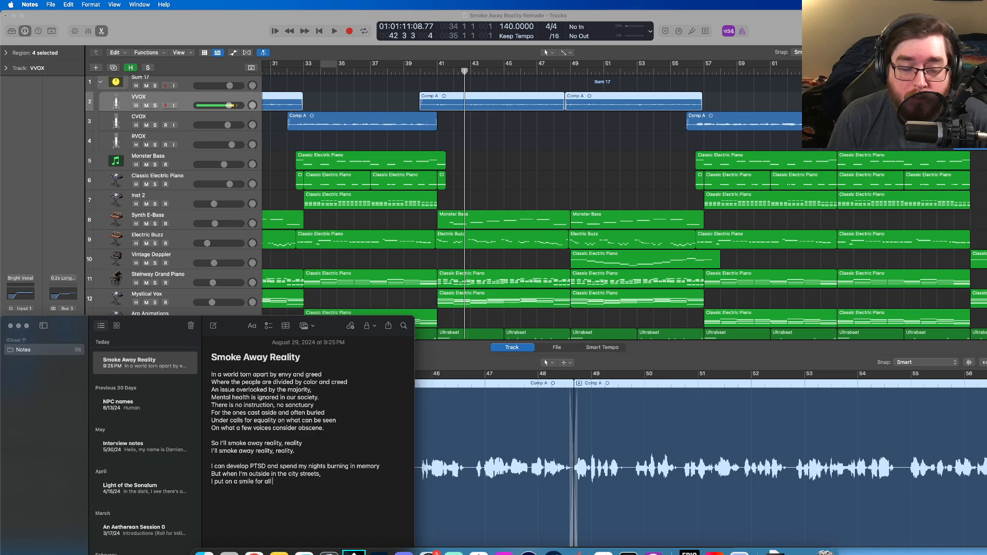
text( who)
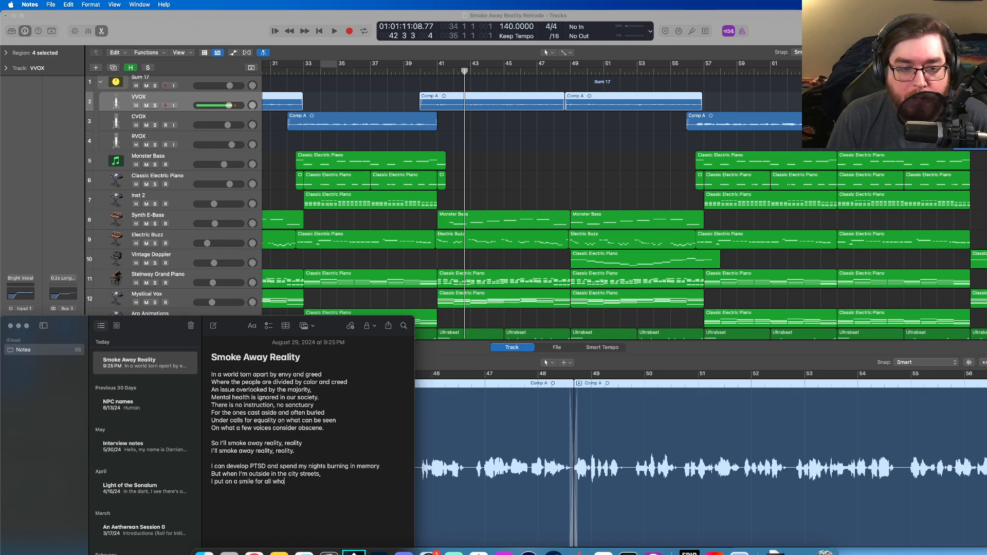
text( I meet)
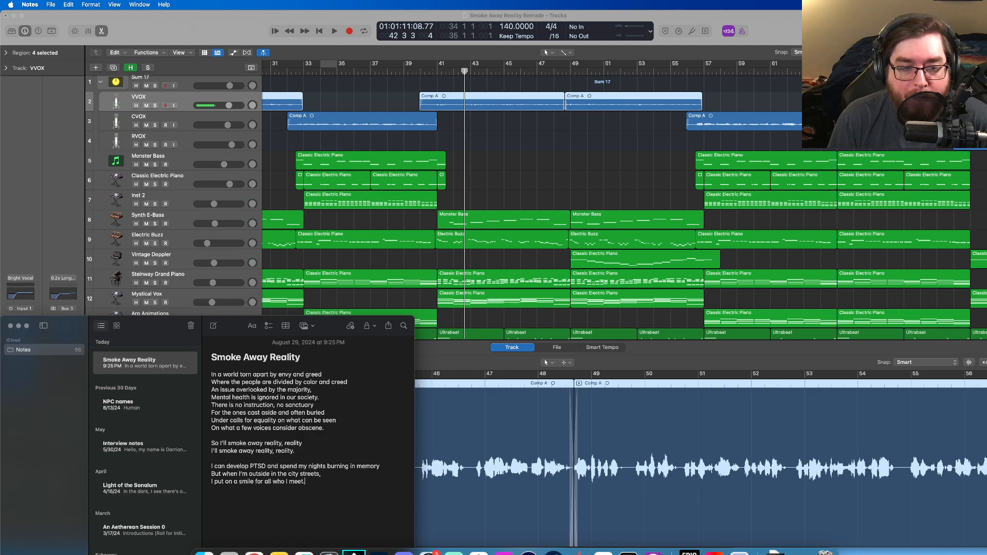
text(.)
key(Return)
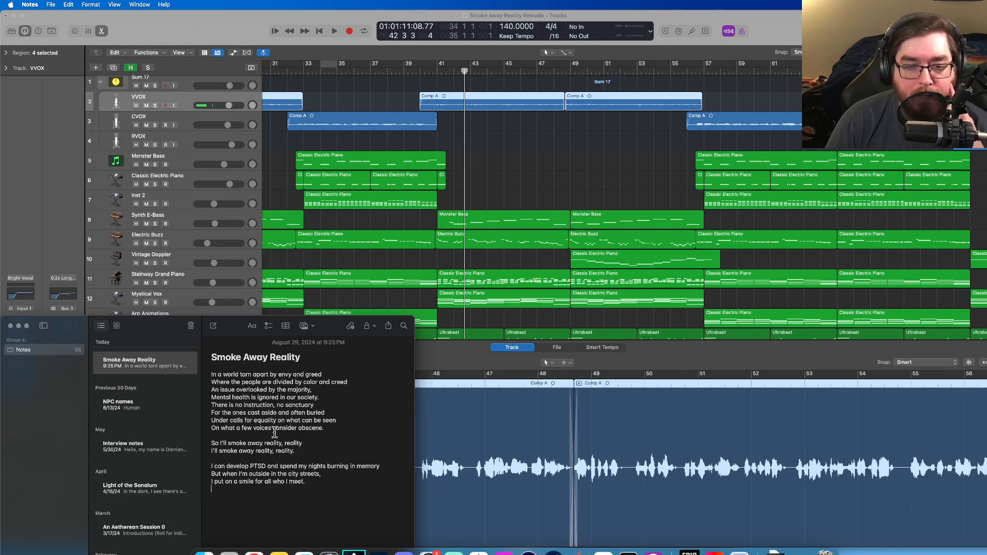
- Break the stanza's first line after "PTSD", capitalise "And" on the new line and add a comma after "memory"
click(266, 468)
key(Return)
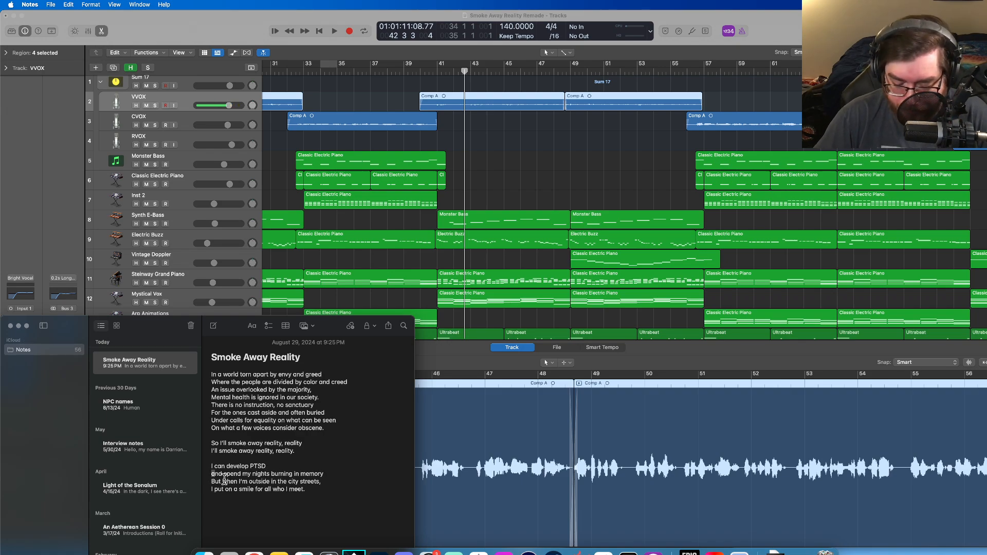
text(A)
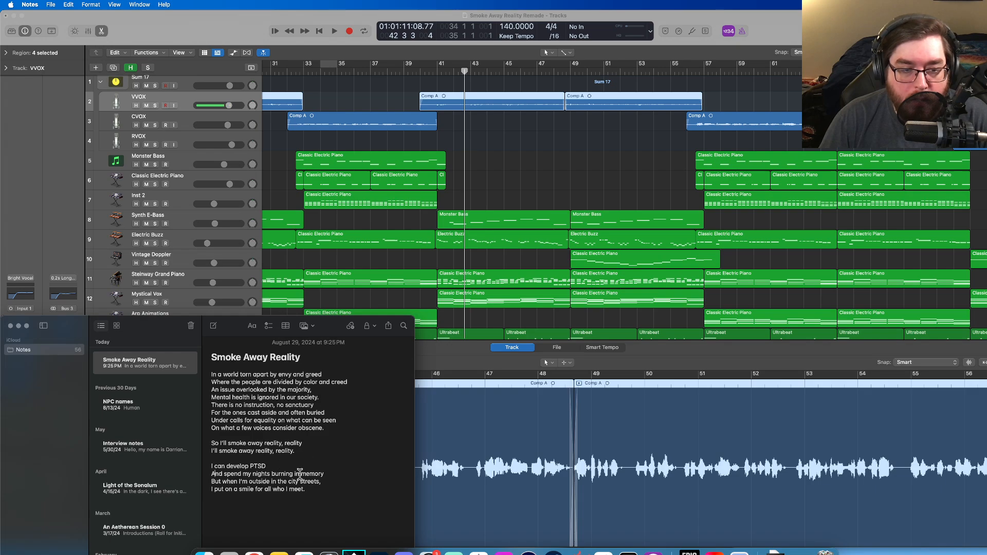
click(341, 476)
text(,)
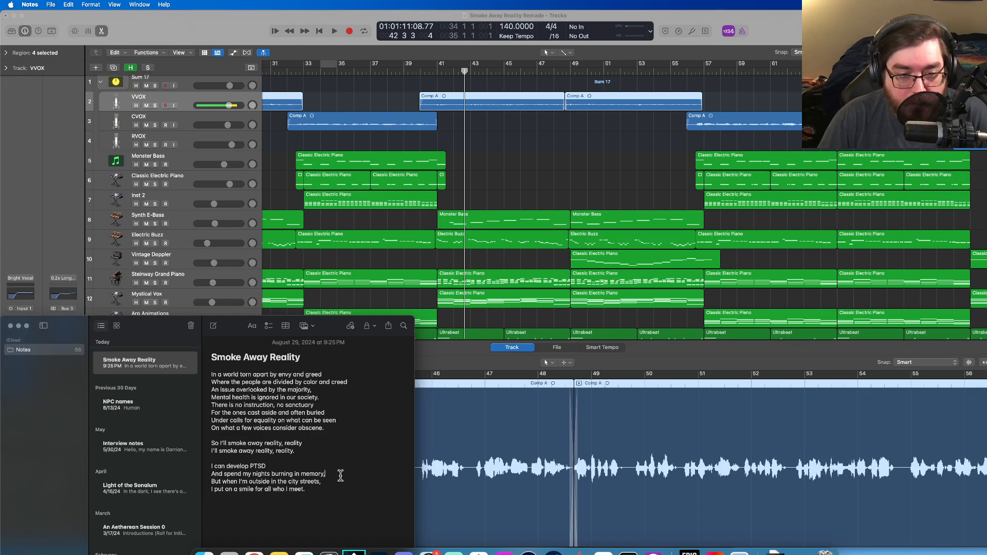
- Add the lyric line "I'm expected to cope and live like the rest," below the smile line and begin the following line with "Even"
click(256, 504)
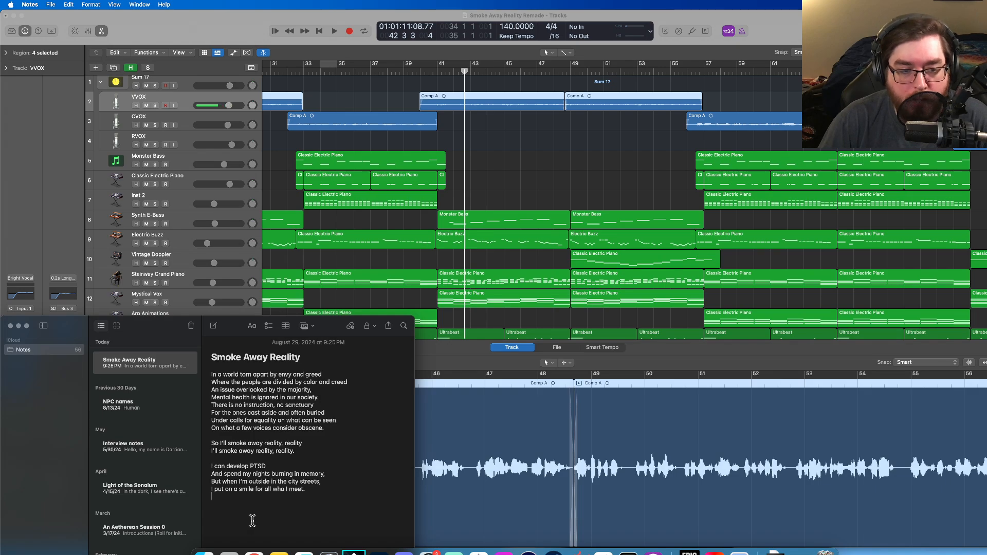
text(I'm)
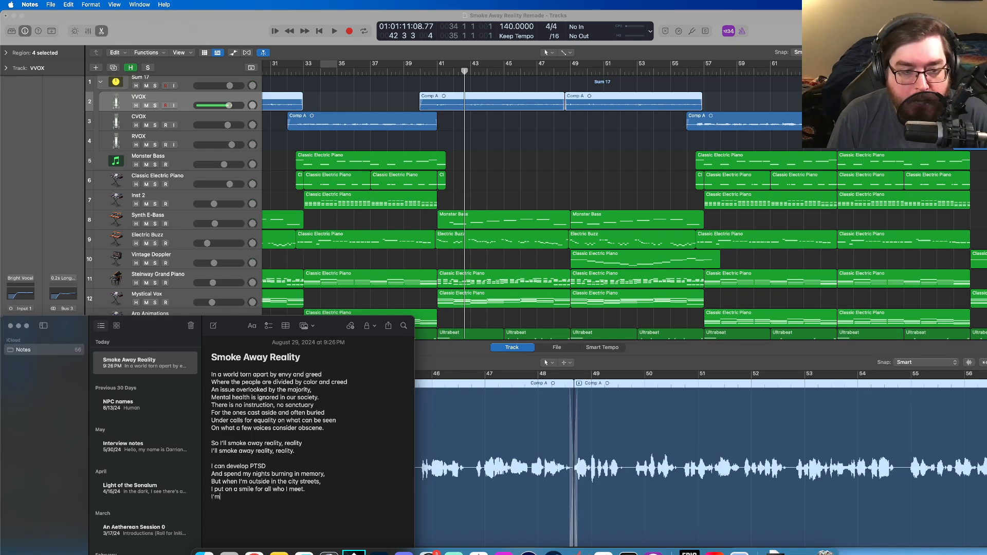
text( expectingted to cope)
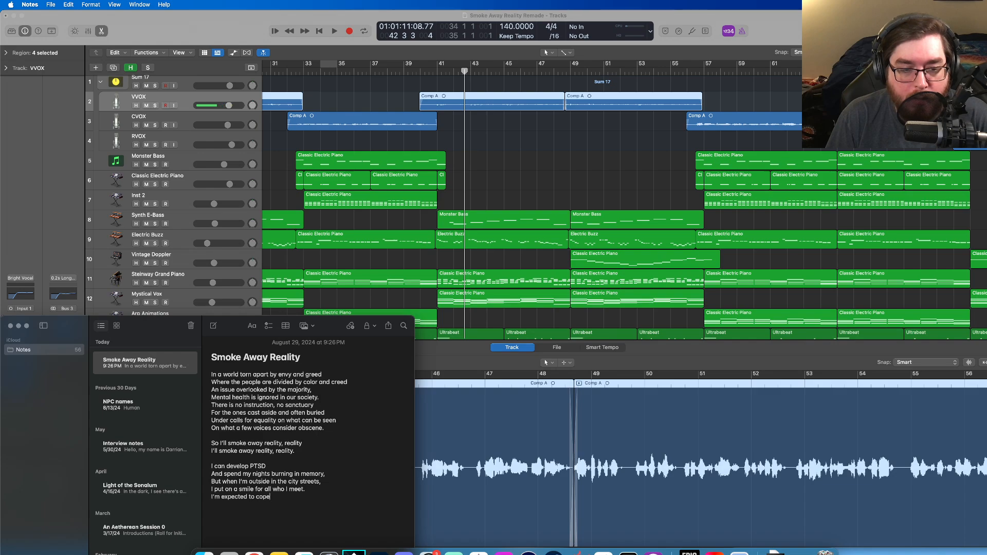
text( and live )
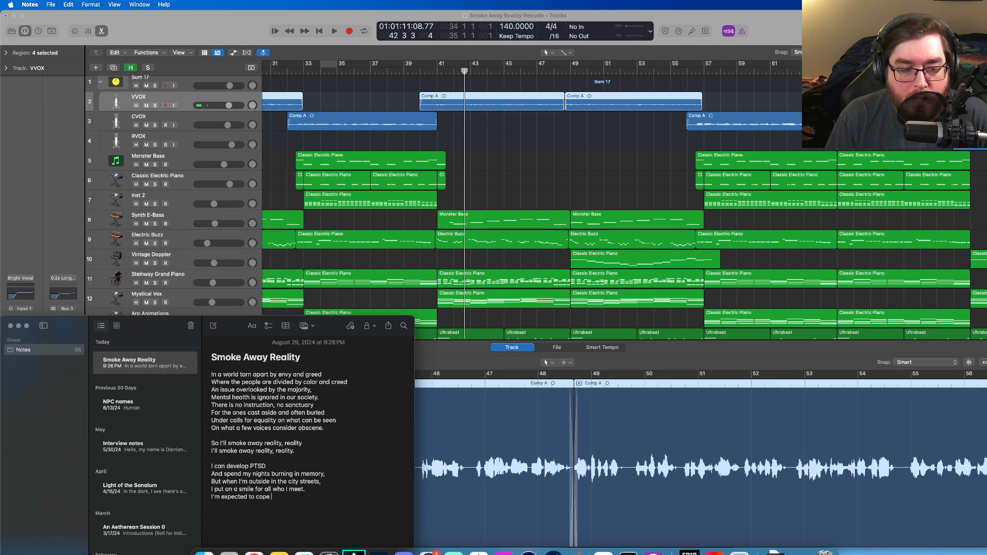
text(like the rest)
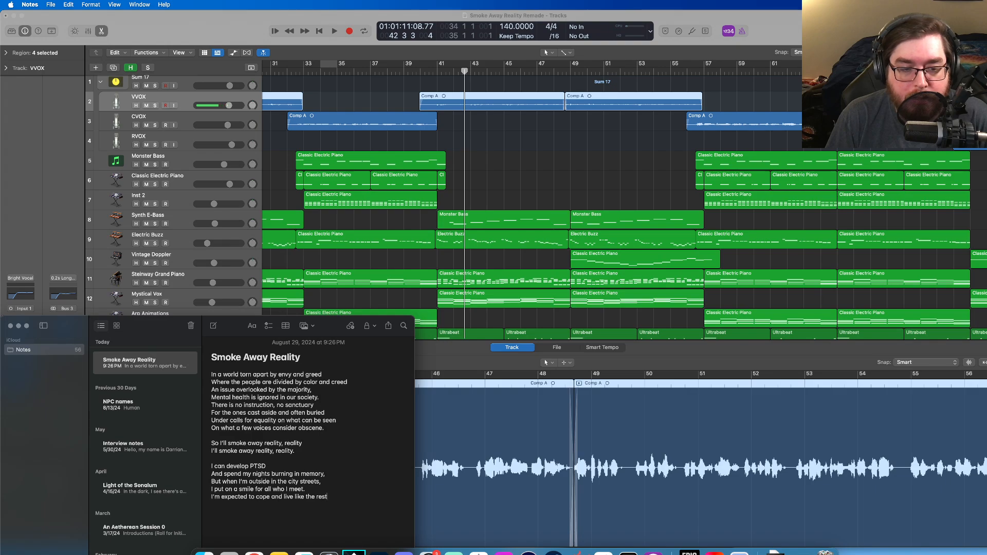
text(,)
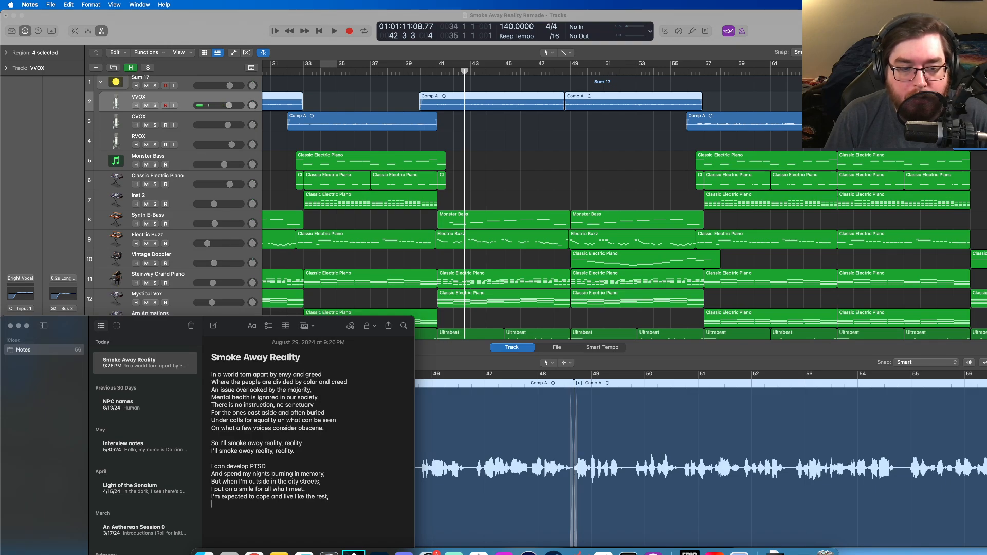
key(Return)
text(Even)
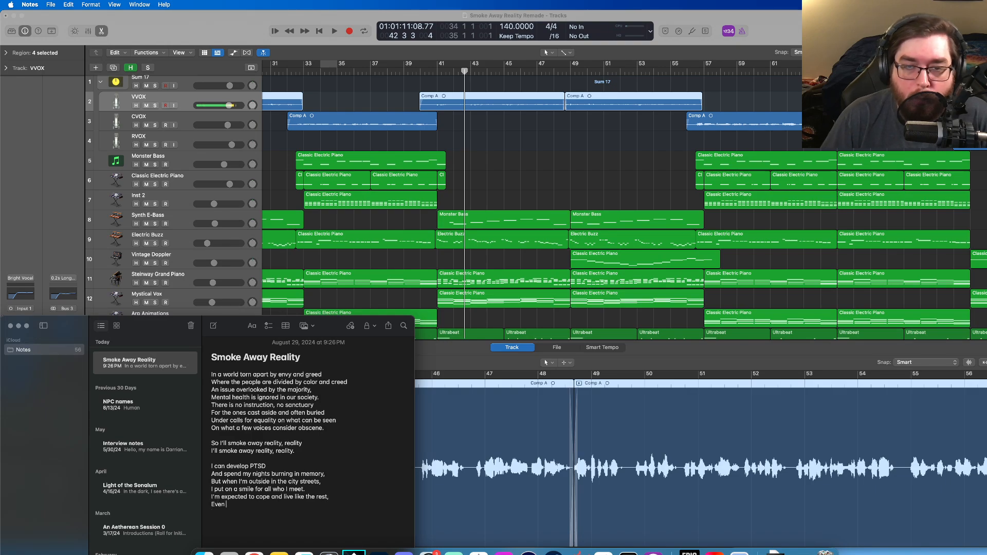
- Switch to Logic Pro and play the song from the end of bar 48 to about bar 51 to hear the vocal
click(569, 72)
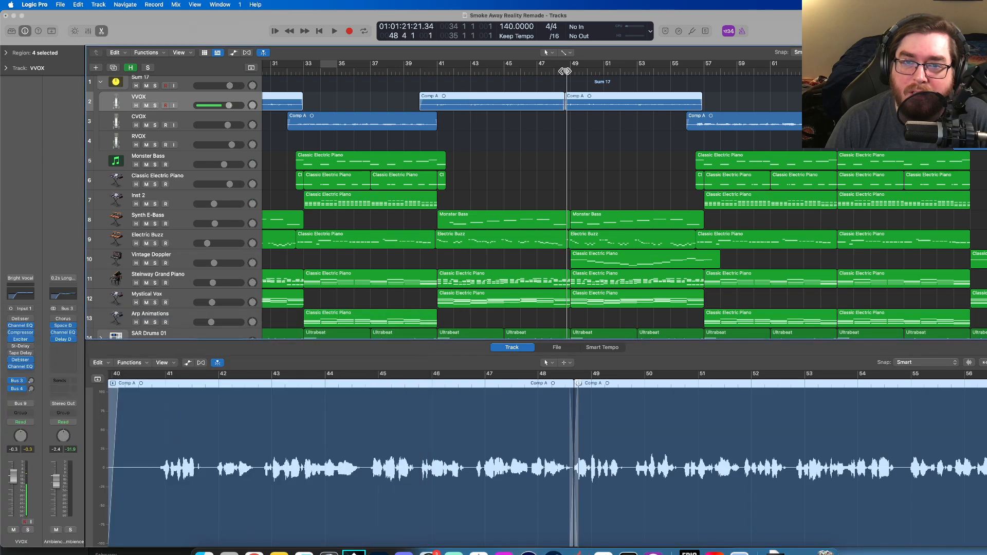
key(space)
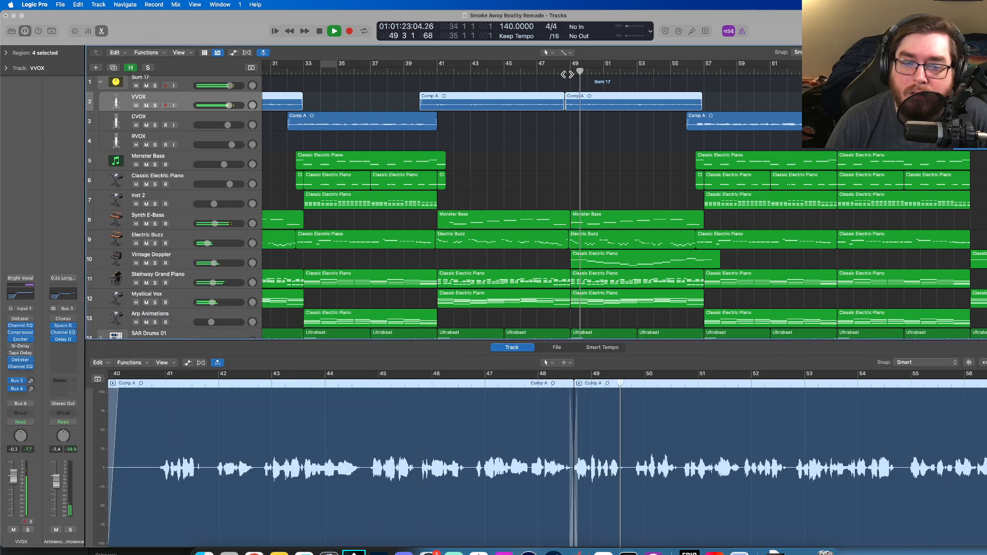
click(322, 31)
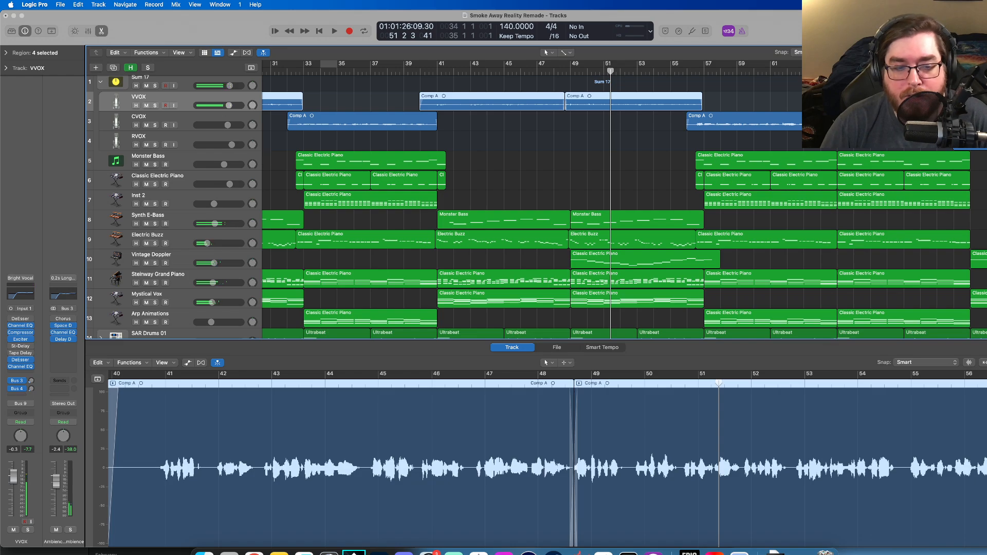
- Switch back to Notes and complete the unfinished line as "Even when success outreaches my best."
click(162, 554)
click(250, 506)
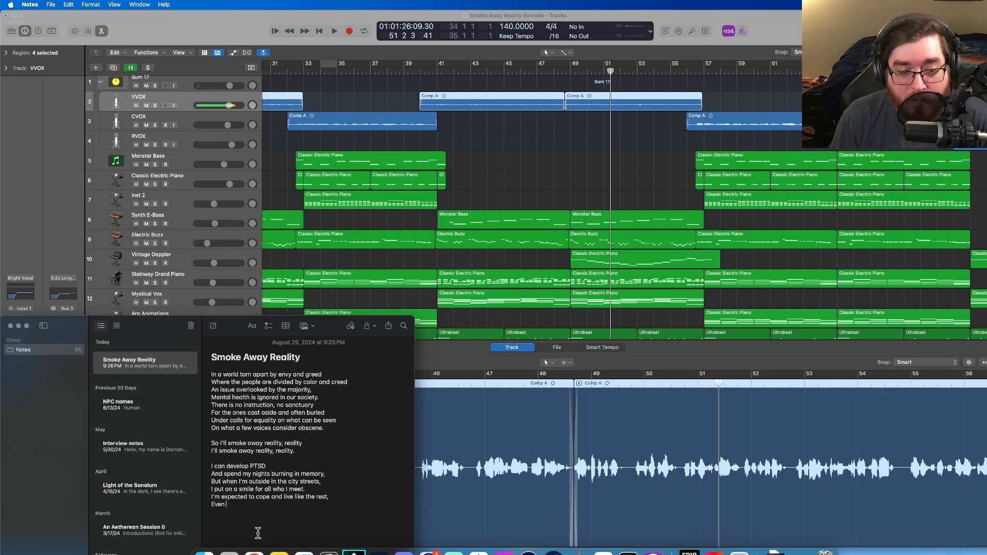
text(su)
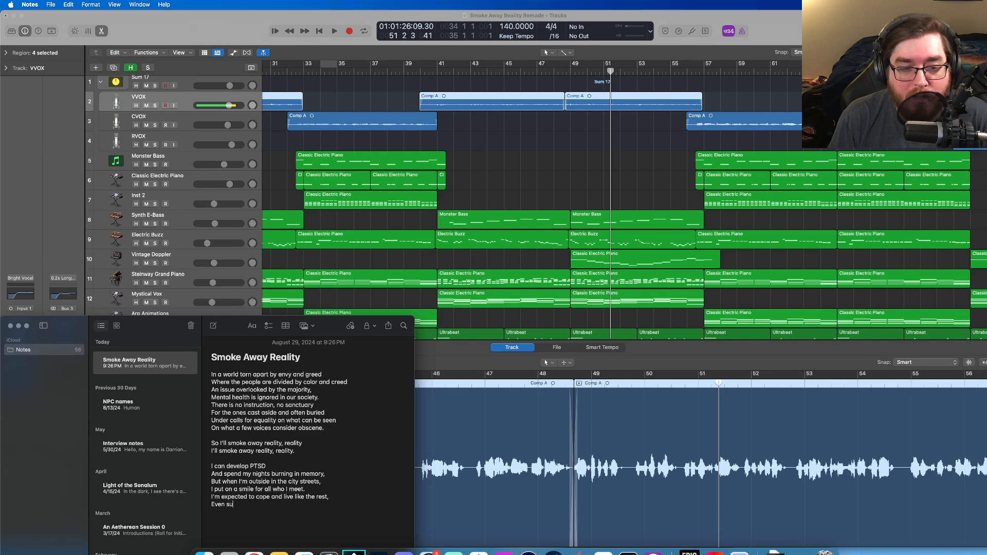
key(BackSpace)
key(BackSpace)
text(when succ)
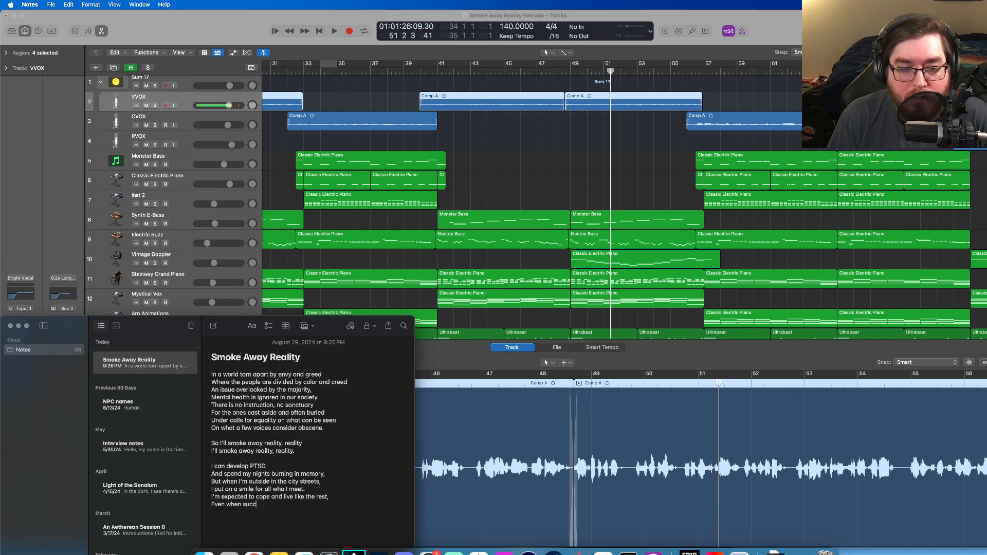
text(ess outred)
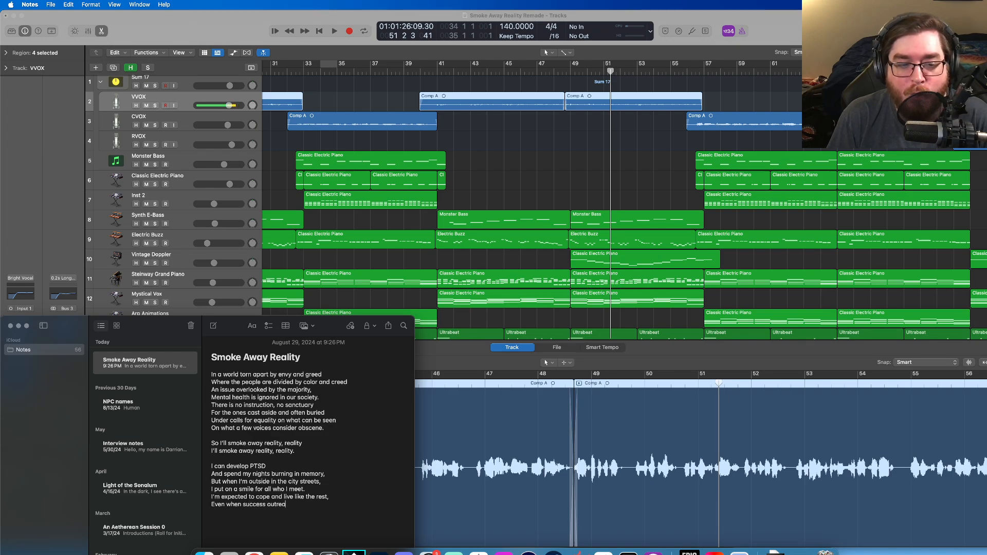
key(BackSpace)
text(aches my bes)
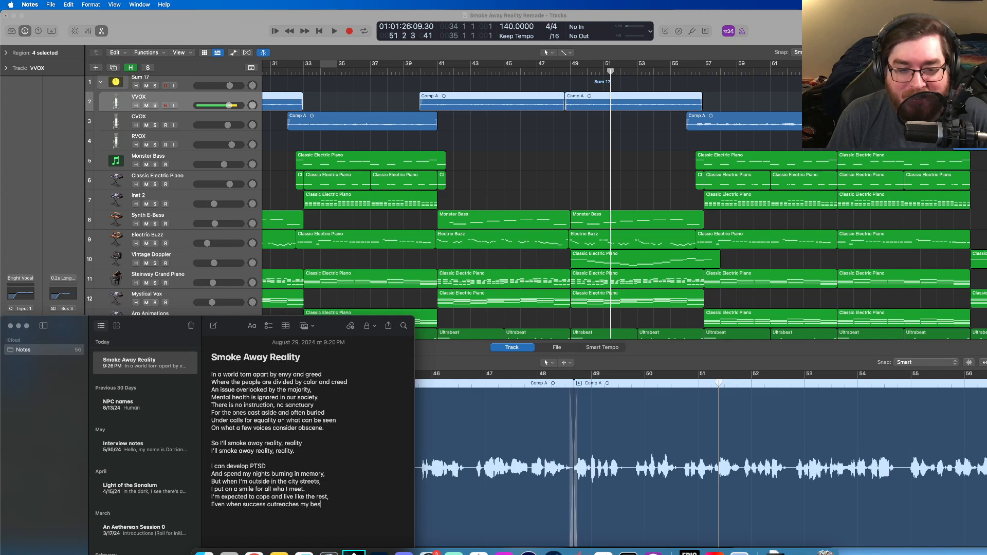
text(t.)
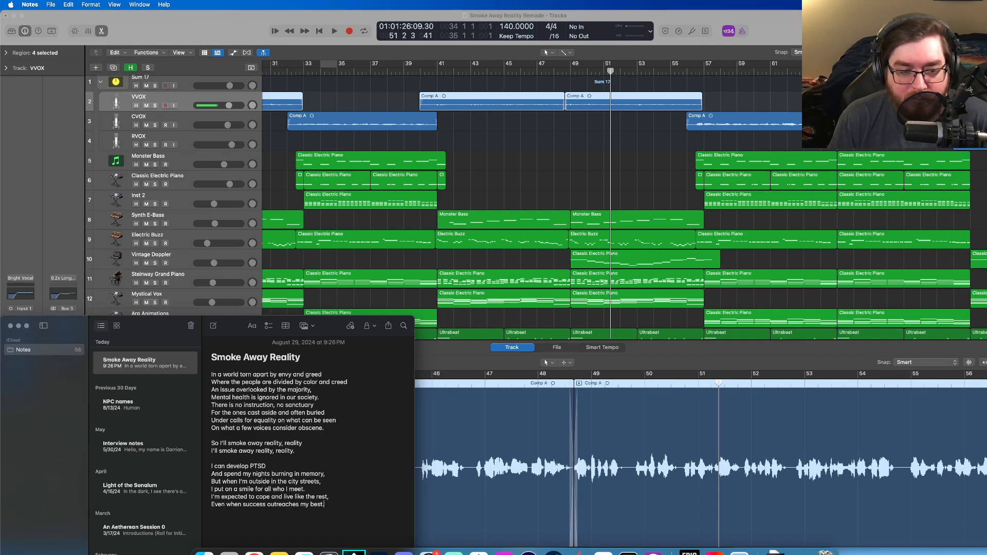
- Add the lyric line "The media and tradition say drugs are bad," on a new line of the stanza
text(The)
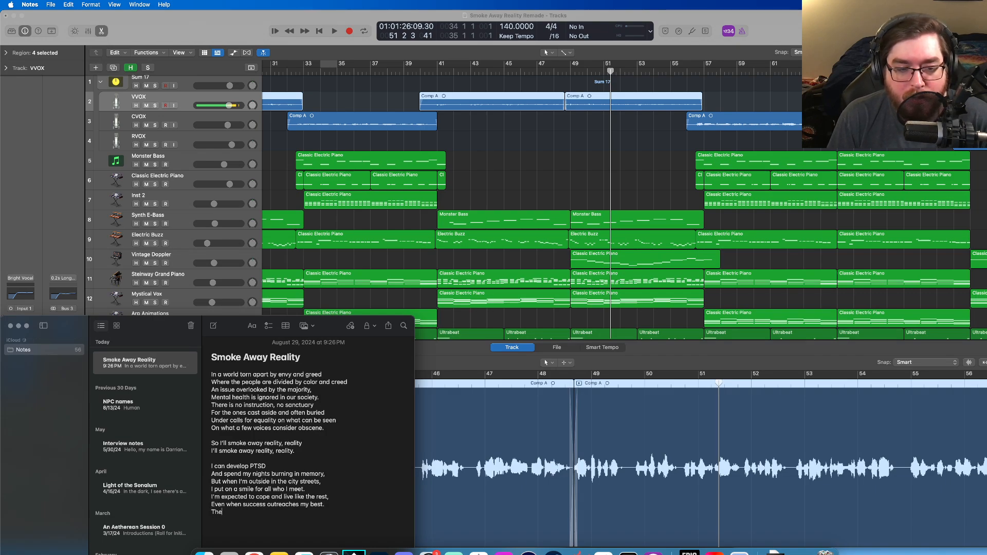
text( media and tra)
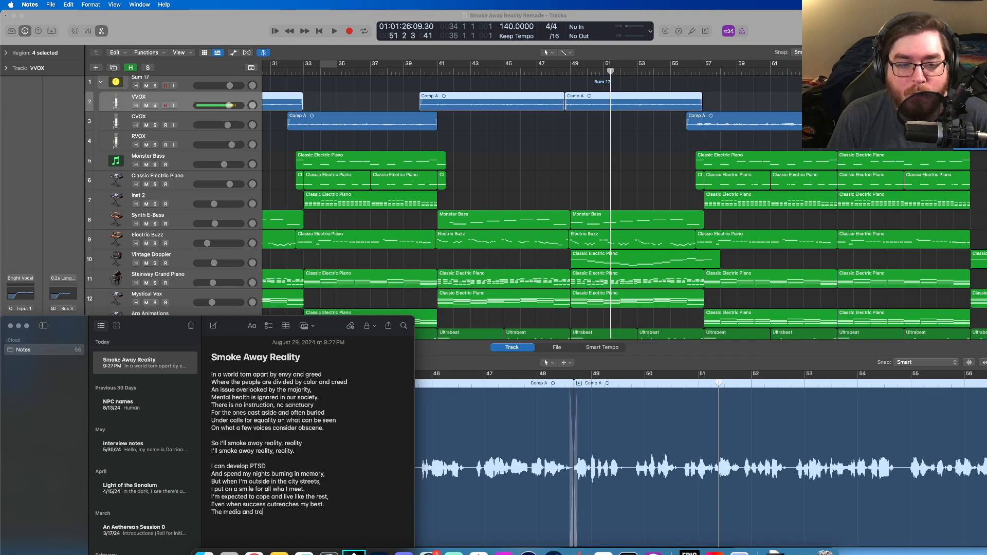
text(dition say)
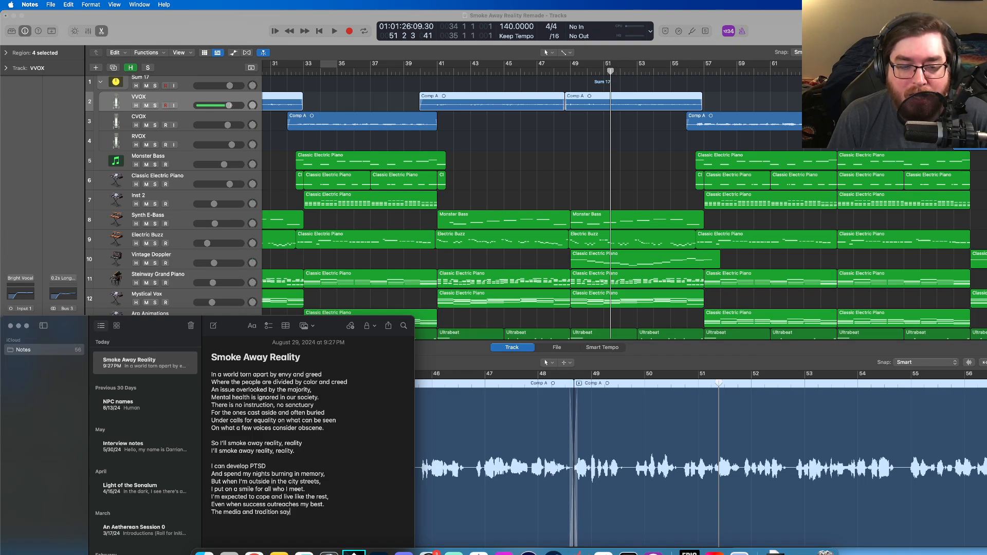
text( drugs are)
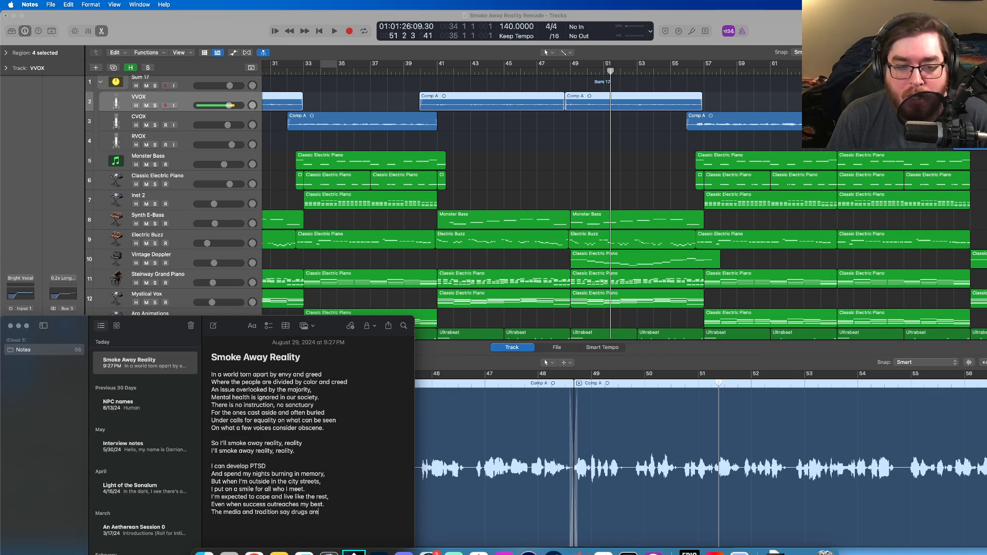
text( bad,)
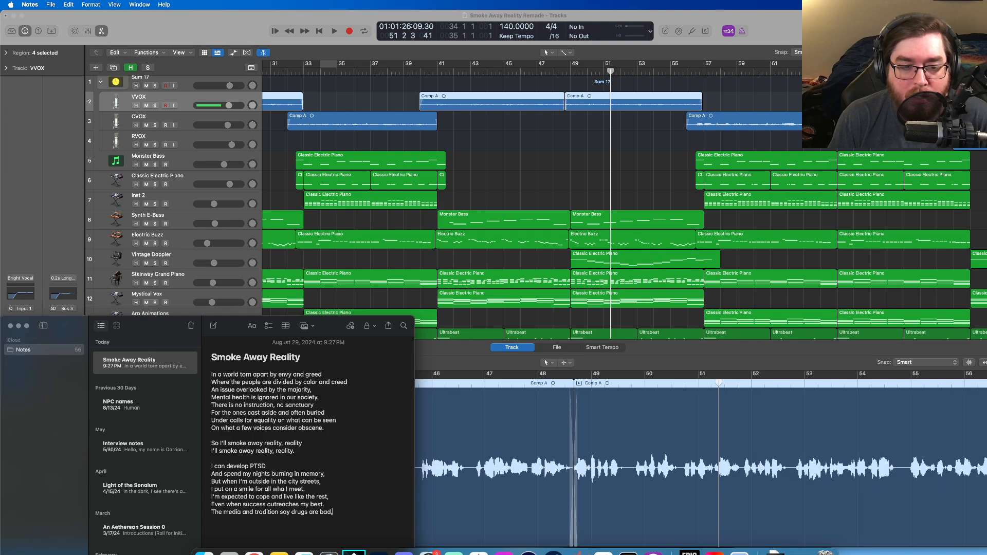
- Add the stanza's closing line: When in truth they keep my "has" from "had."
key(Return)
text(When in tru)
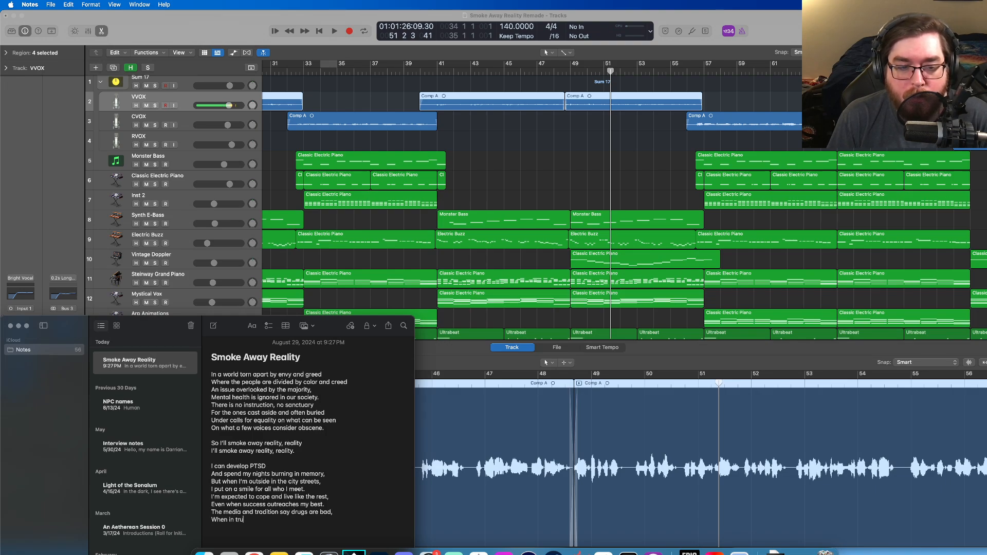
text(th they keep m)
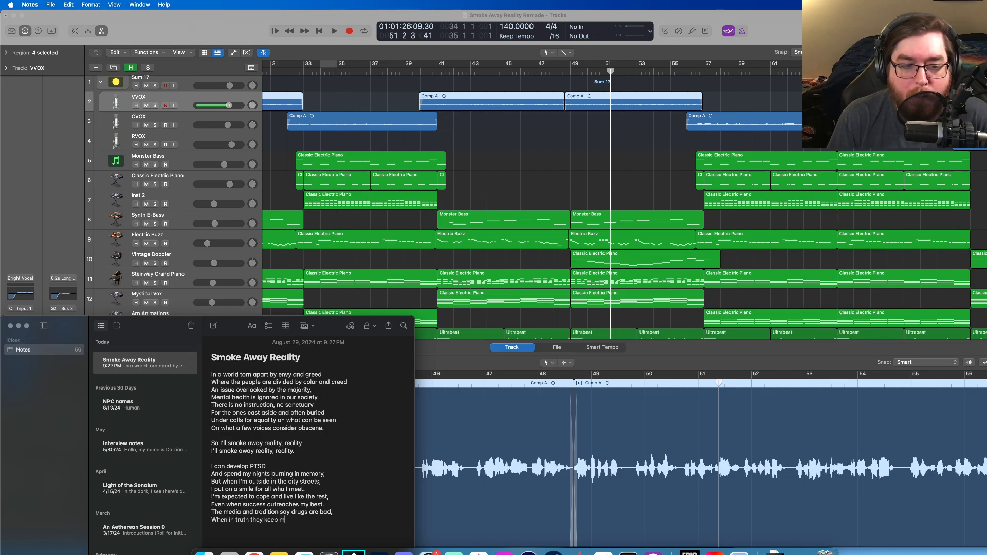
text(y)
text( "has")
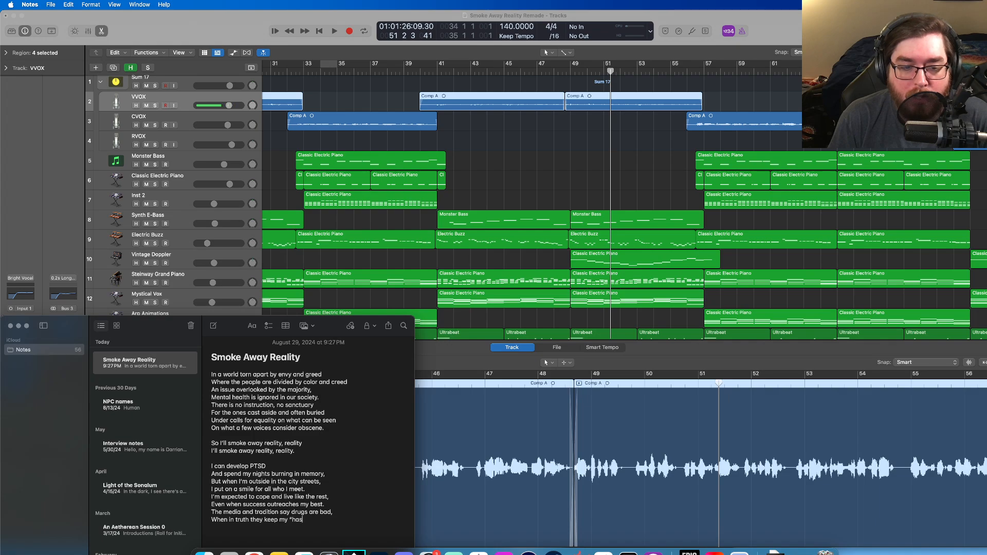
text( f)
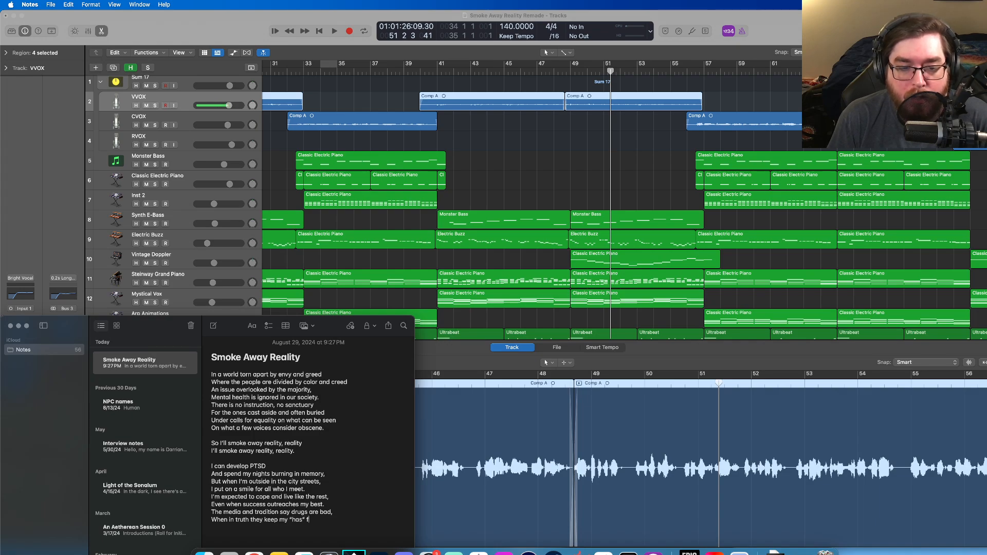
text(rom "had.")
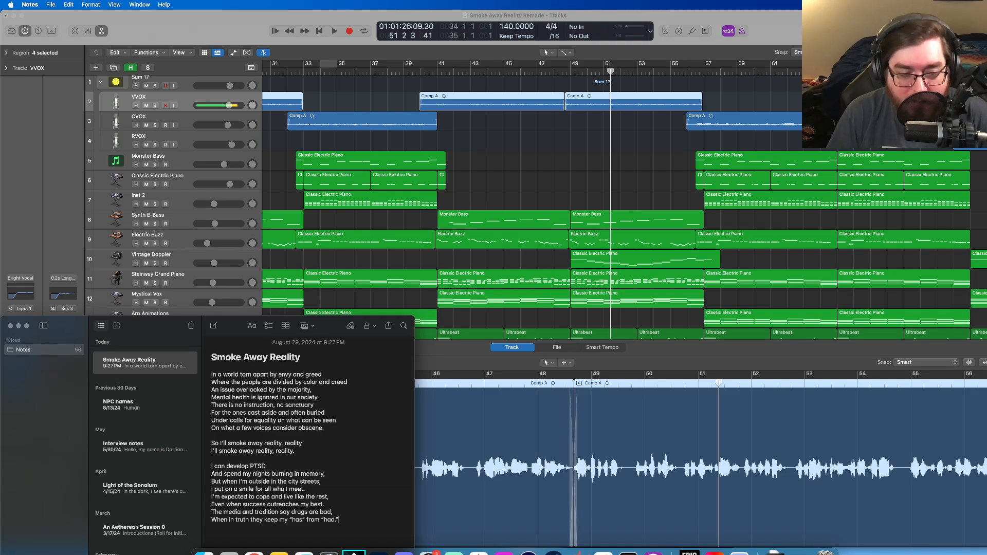
- Leave a blank line and start the second chorus with "So I'll smoke away reality, reality."
key(Return)
key(Return)
text(So )
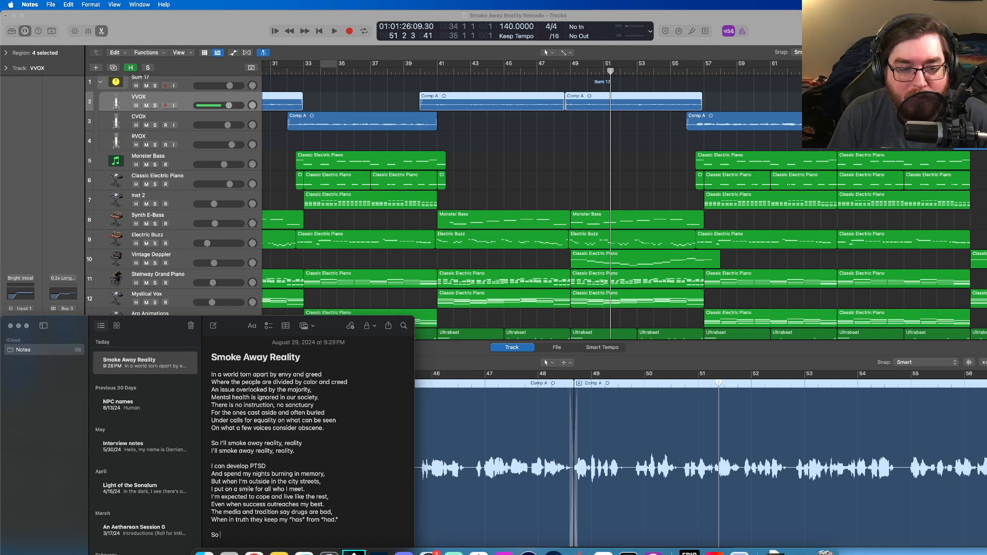
text(I'll smoke)
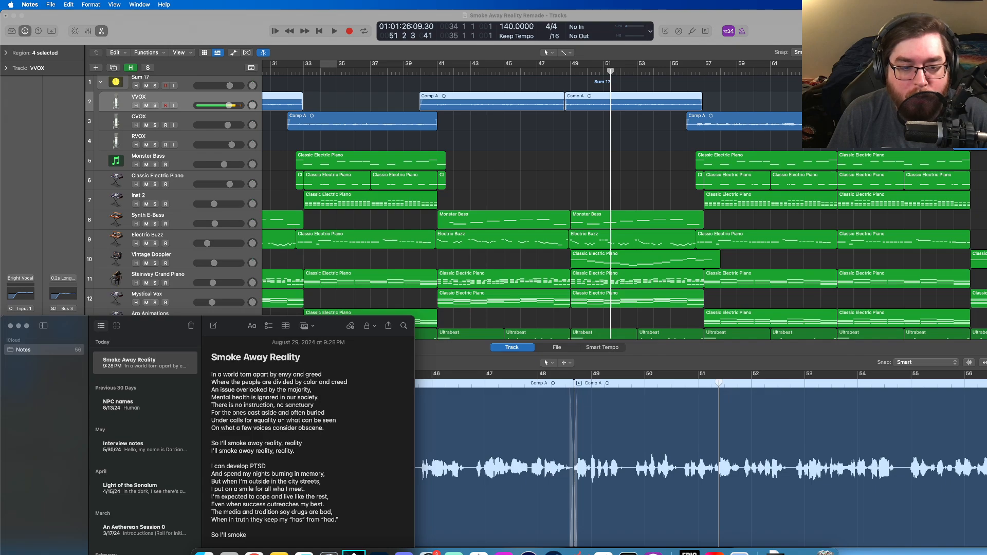
text( away reality)
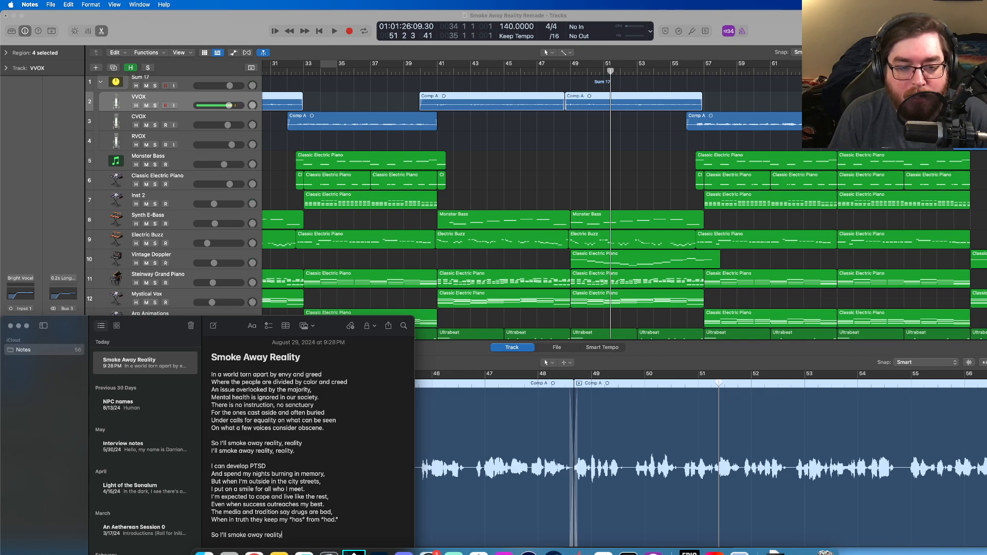
text(, real)
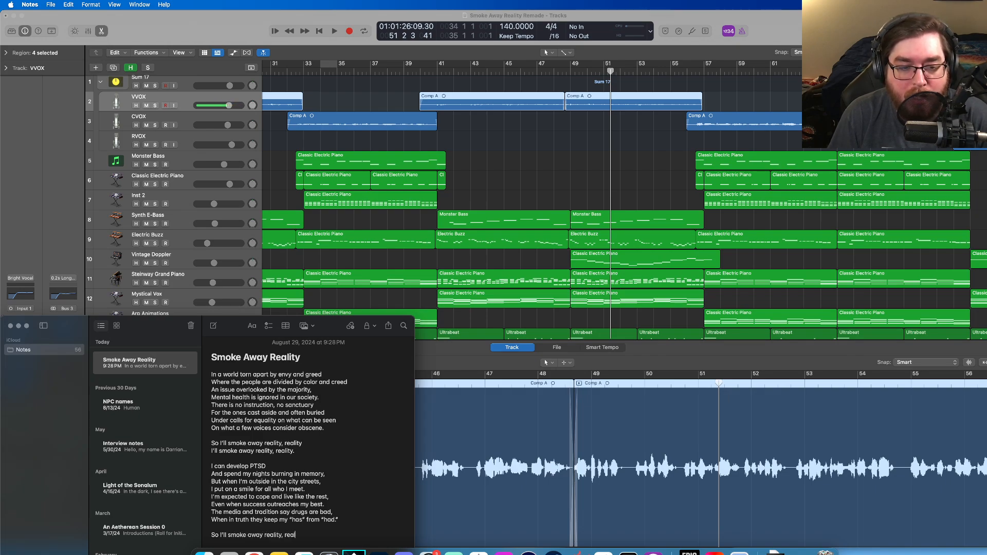
text(ity. )
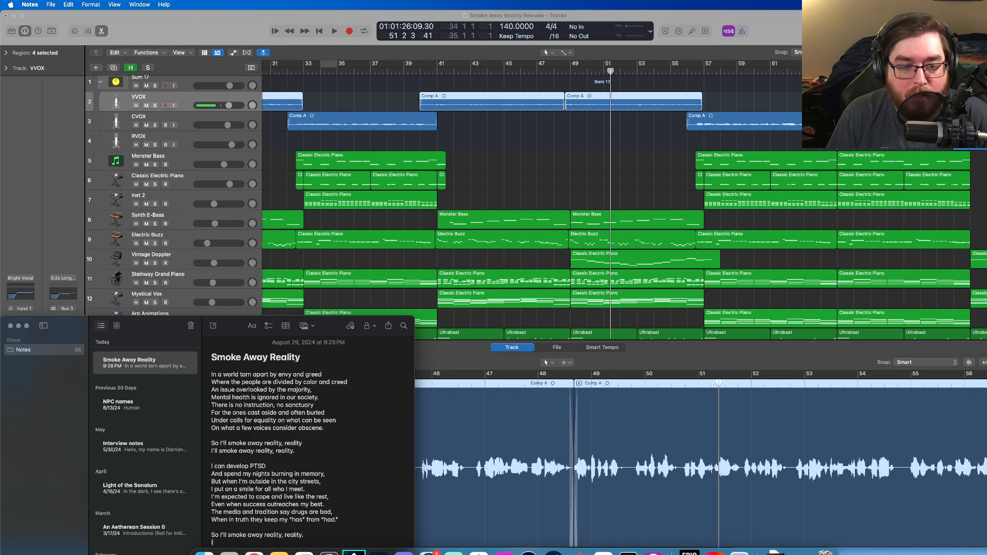
- Add the second chorus line "I'll smoke away reality, reality." at the end of the note
text(I'll smoke)
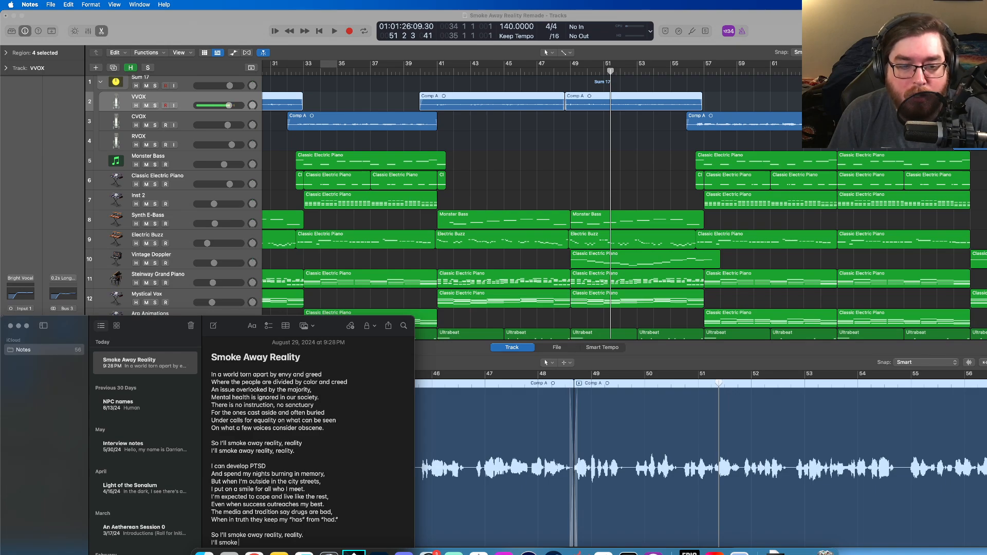
text( away realit)
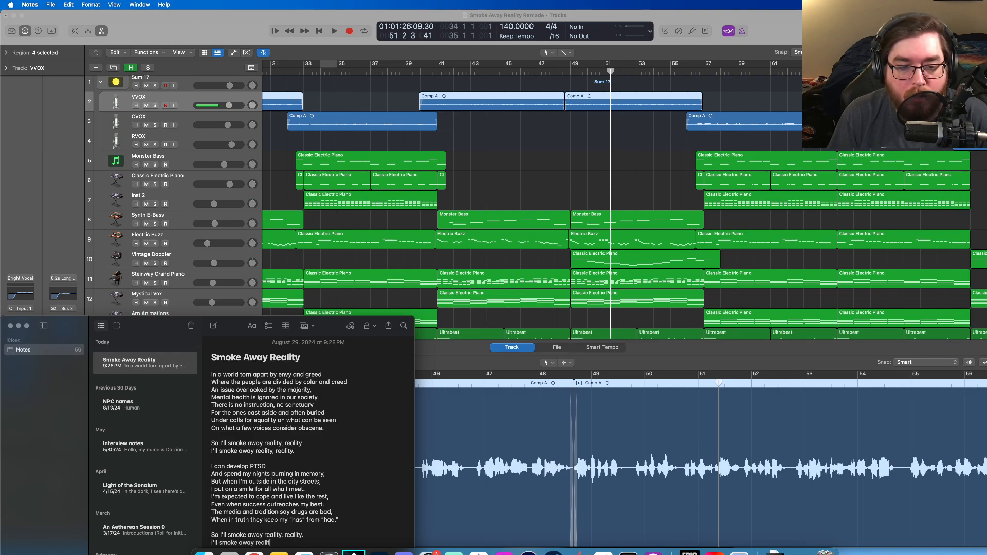
text(y, reality)
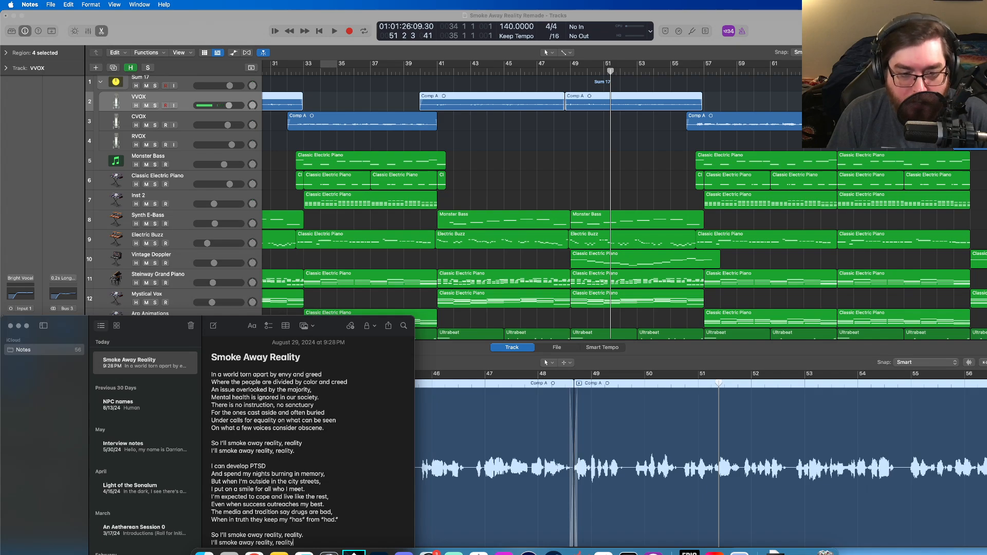
text(.)
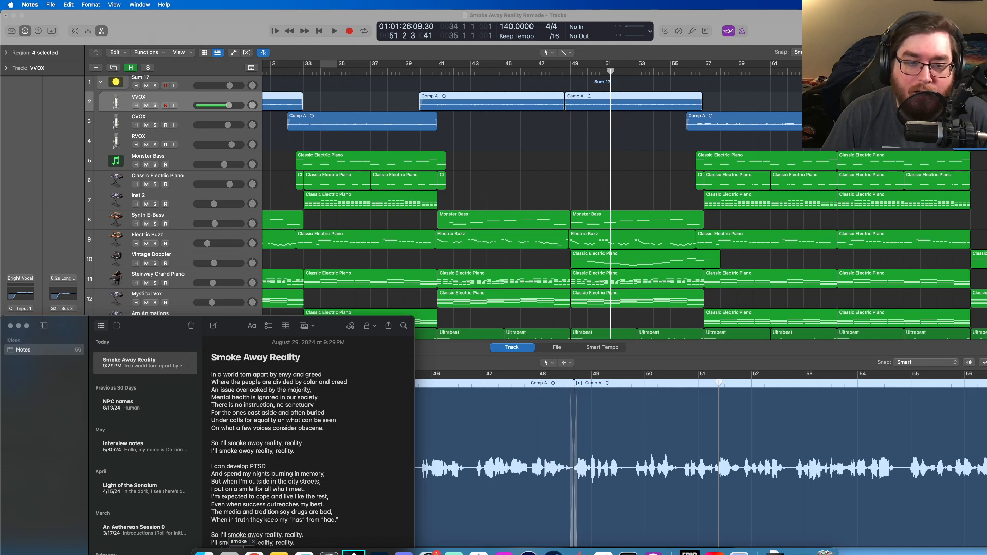
- Move the Notes window higher and complete the second chorus's third line as "And I'll smoke away reality, reality."
scroll(232, 513, down, 1)
scroll(278, 512, up, 1)
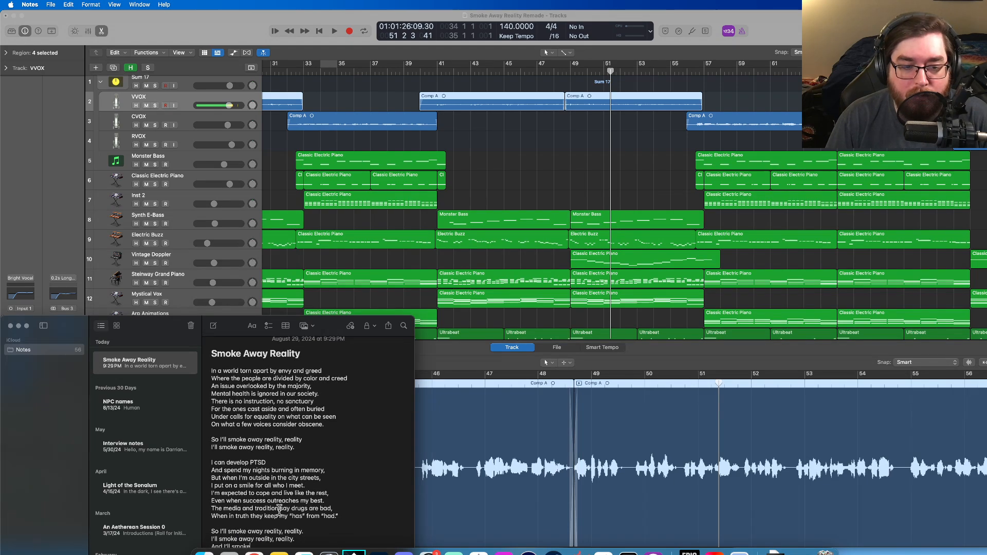
drag(229, 329, 225, 297)
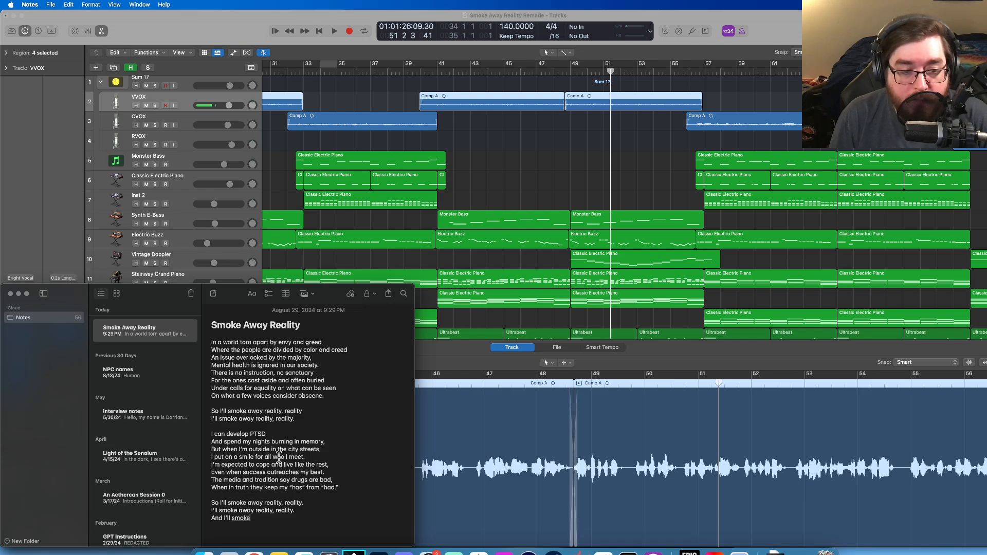
text(away real)
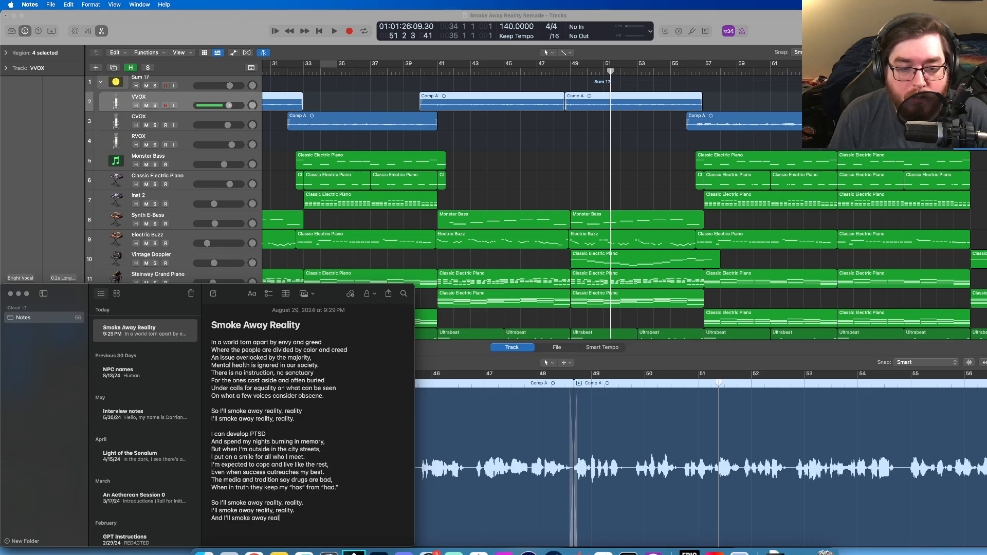
text(ity, reality)
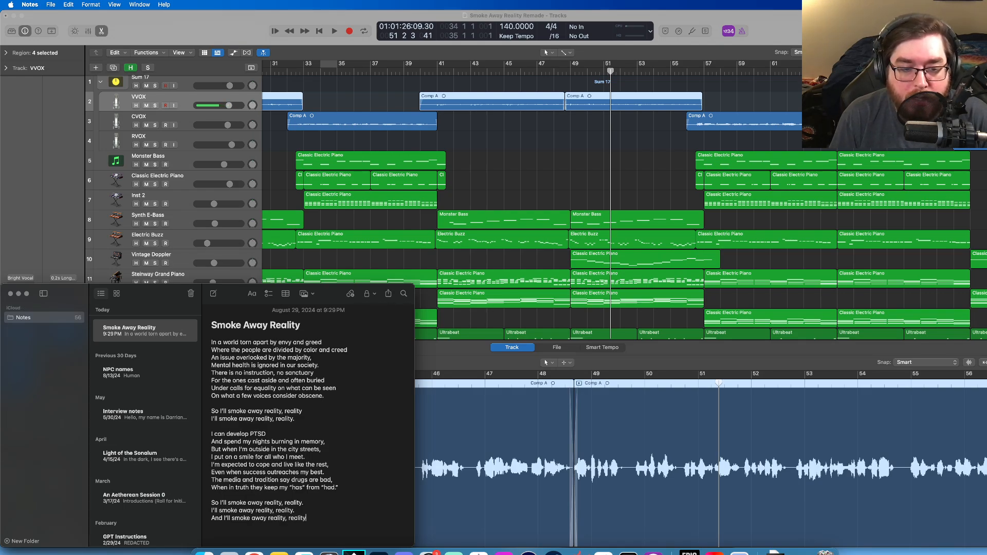
- Close the second chorus with a fourth line reading "I'll smoke away reality, reality."
text(I'll smoke a)
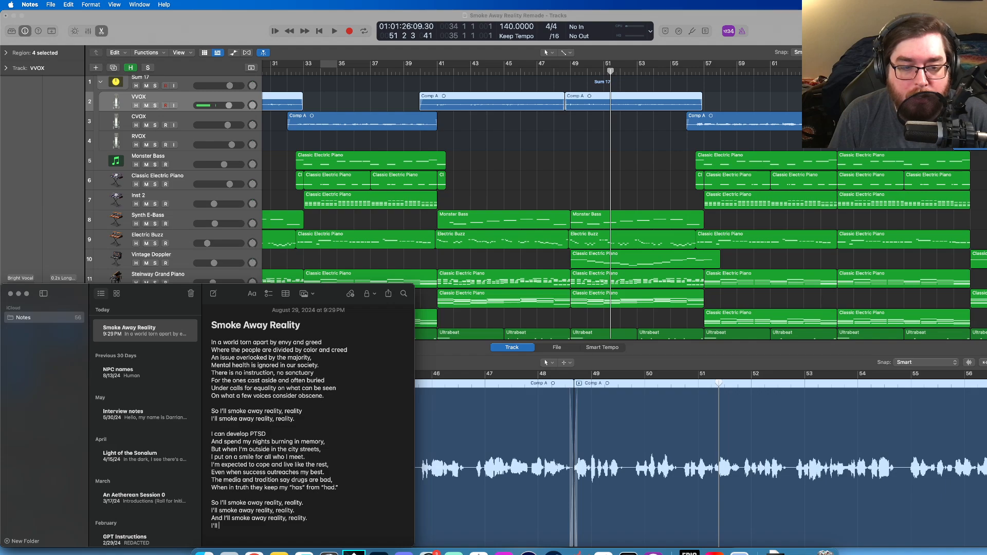
text(way reality r)
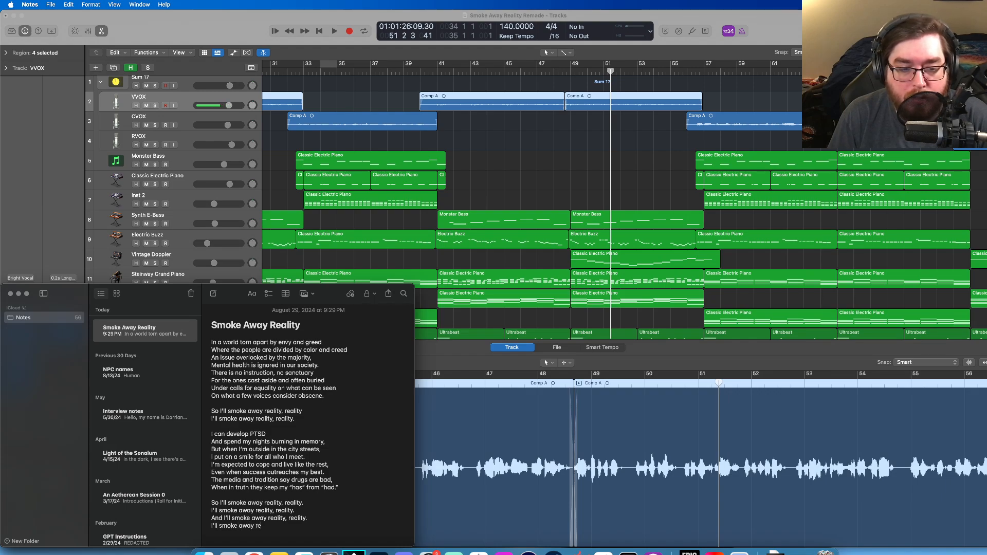
key(BackSpace)
key(BackSpace)
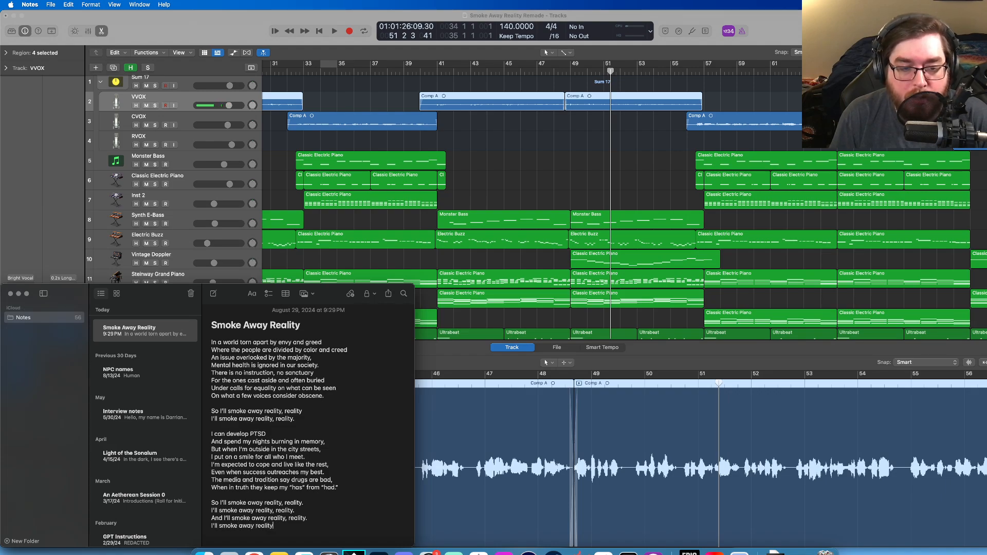
text(, reality)
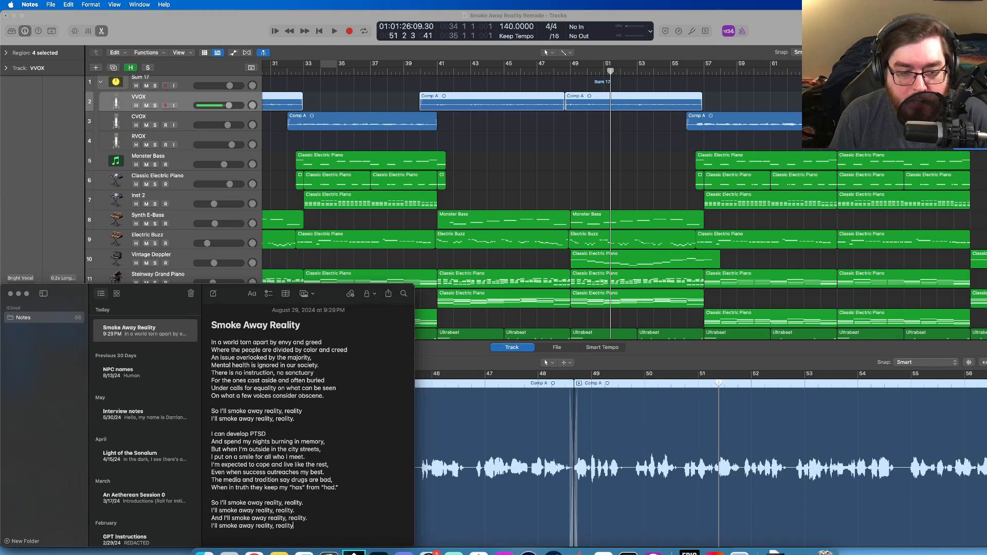
text(.)
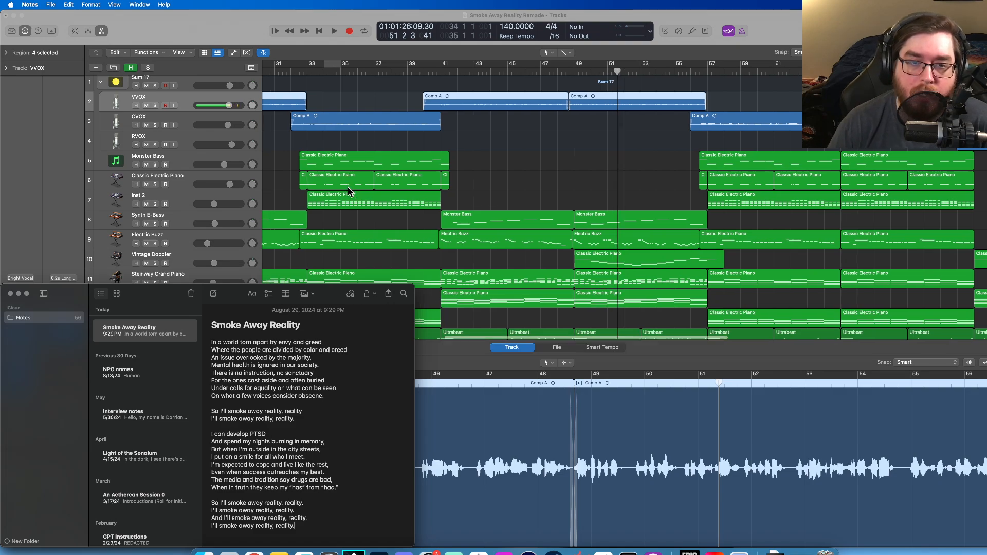
- Switch to Logic Pro, play the song from bar 72 where the RVOX verse begins, and stop playback after a few bars
scroll(491, 254, down, 2)
scroll(528, 229, right, 10)
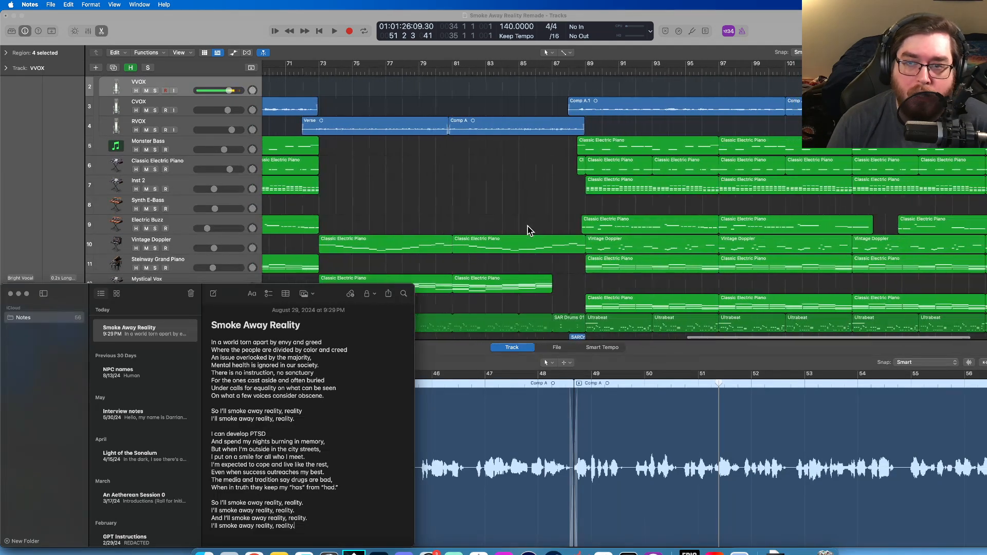
scroll(496, 222, left, 2)
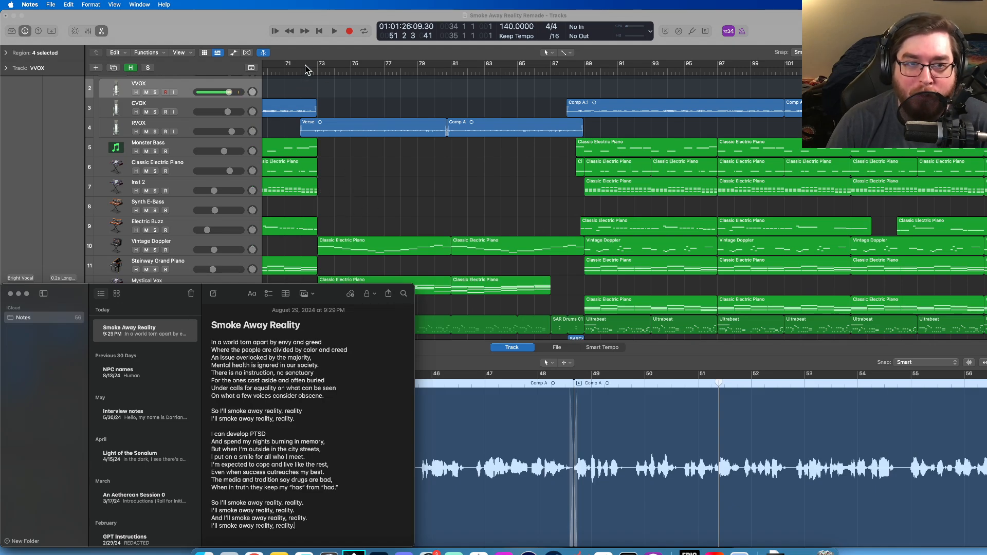
click(302, 72)
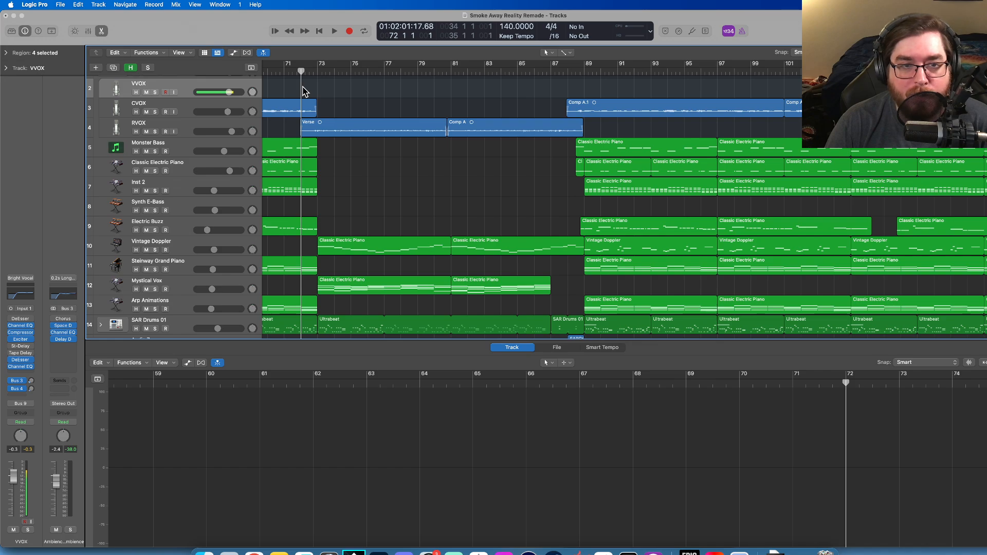
key(space)
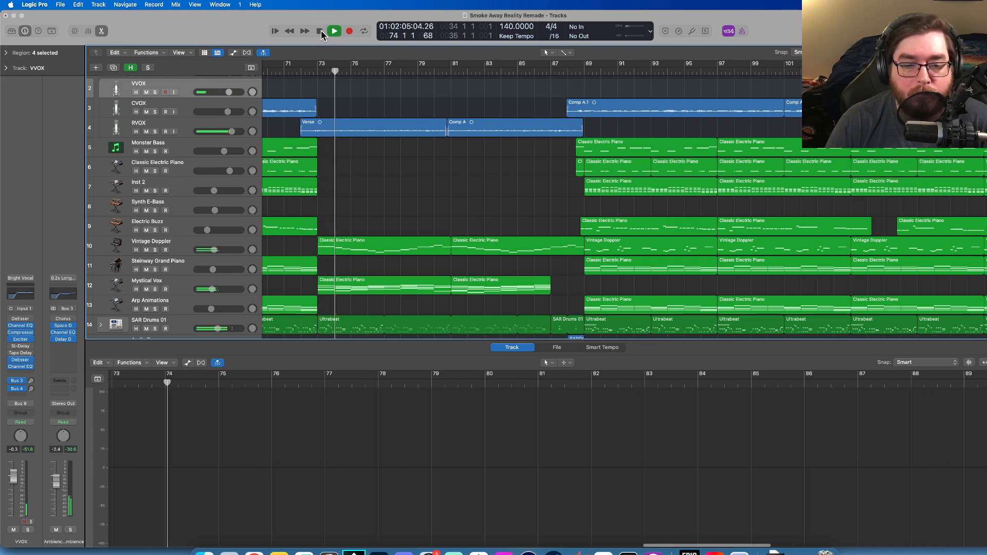
click(278, 554)
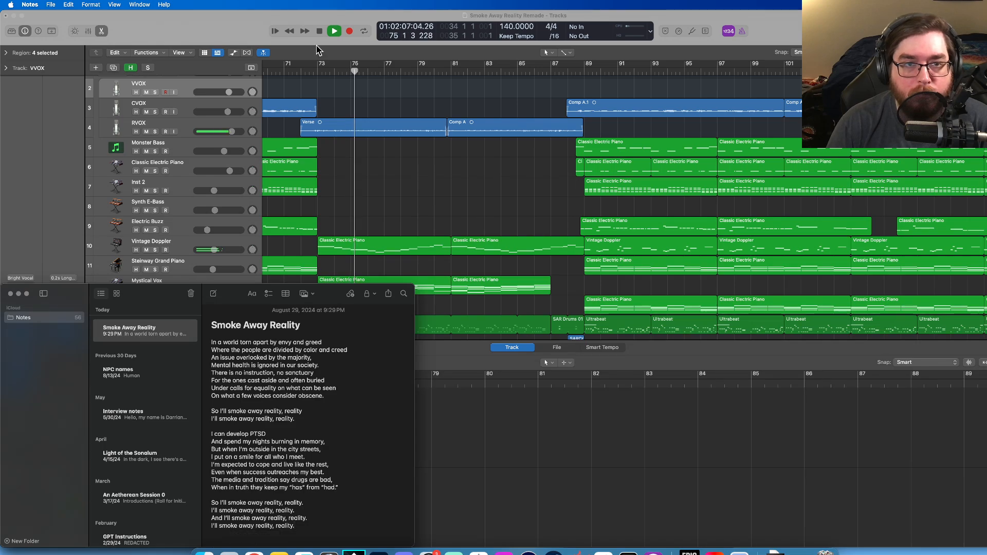
click(320, 31)
- Return to Notes, leave a blank line after the chorus and start a stanza with "Their fear of addiction and lack of compassion"
click(279, 554)
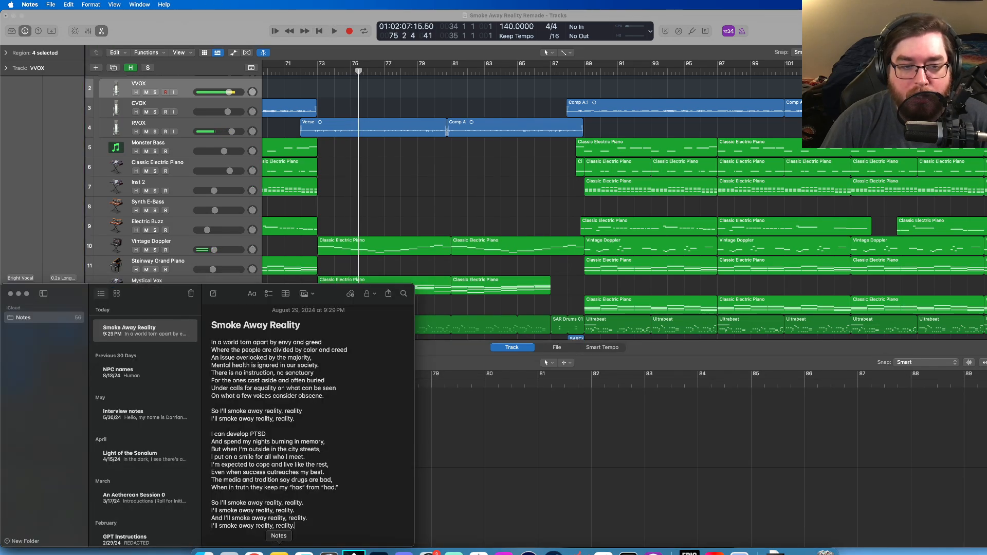
scroll(312, 535, down, 3)
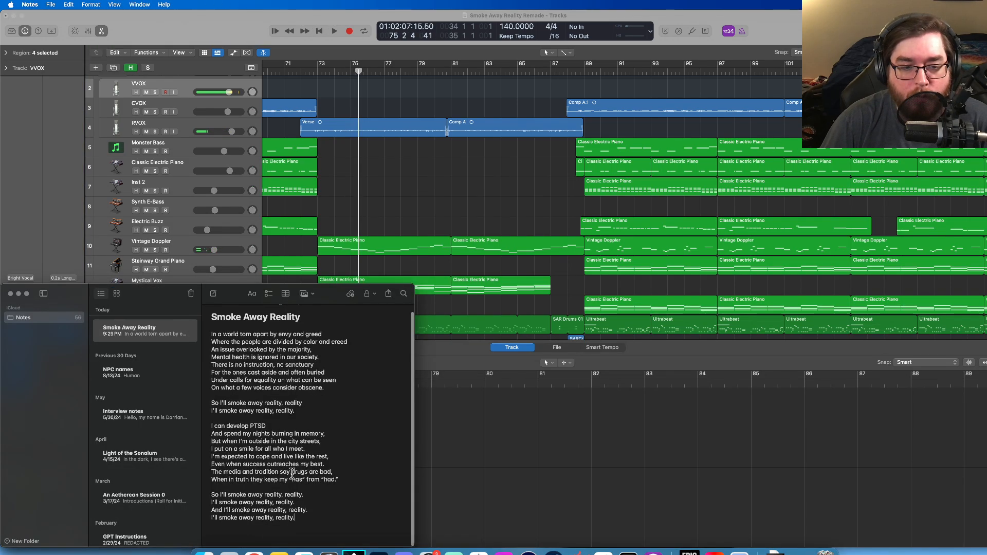
click(311, 523)
key(Return)
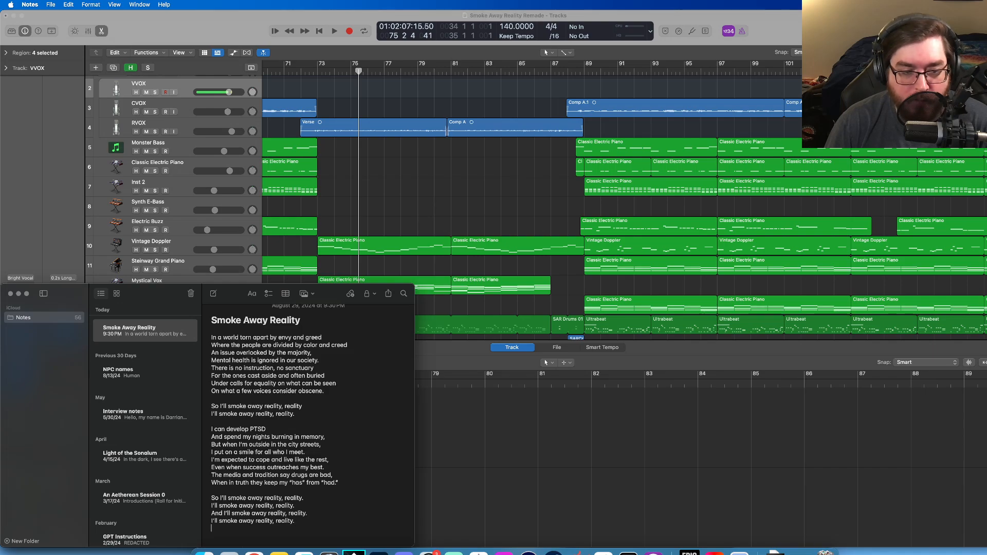
text(Th)
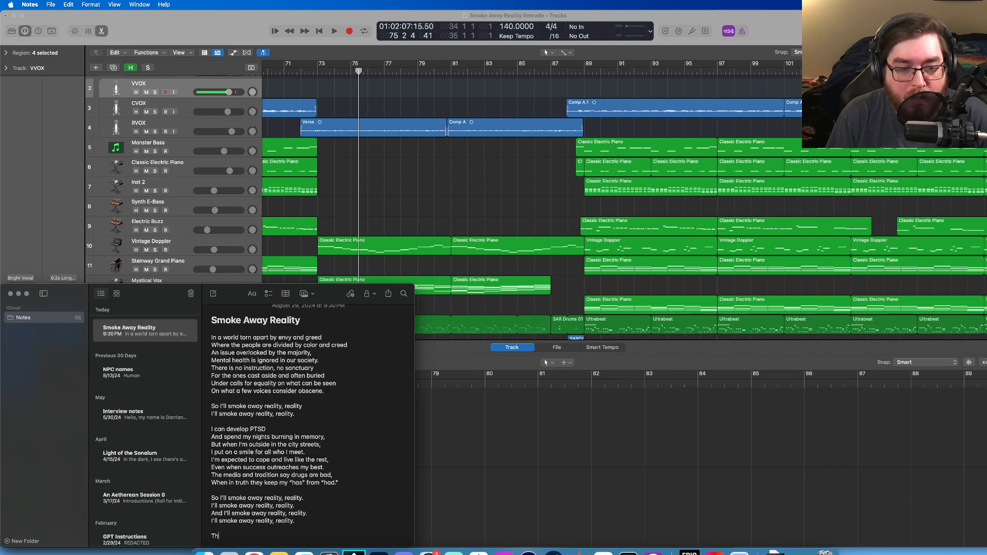
text(eir fear of ad)
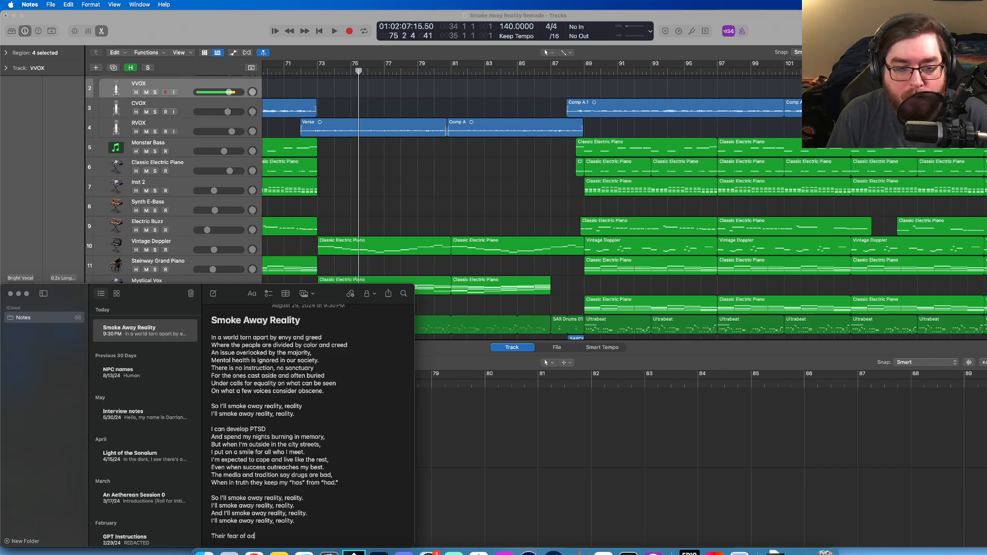
text(diction and lack of)
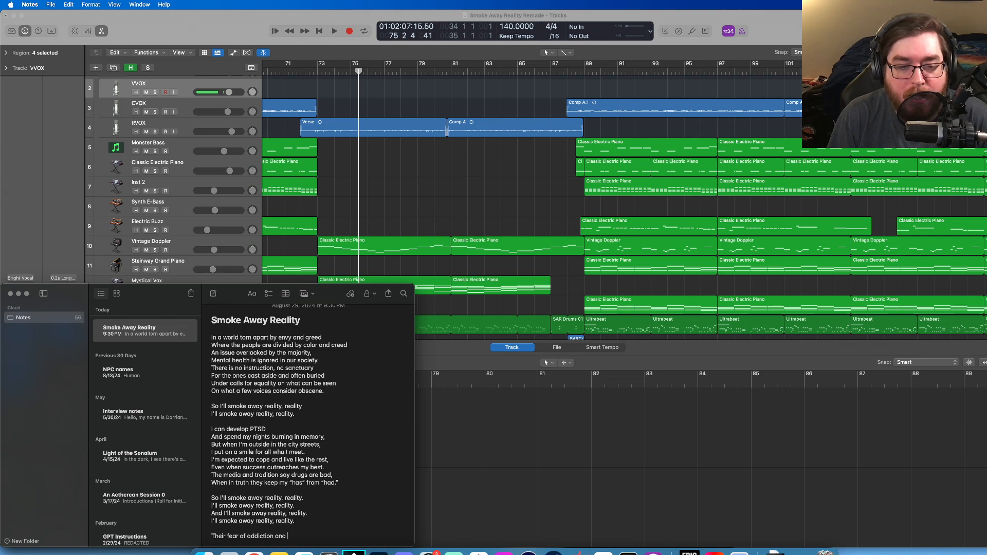
text(mpassion)
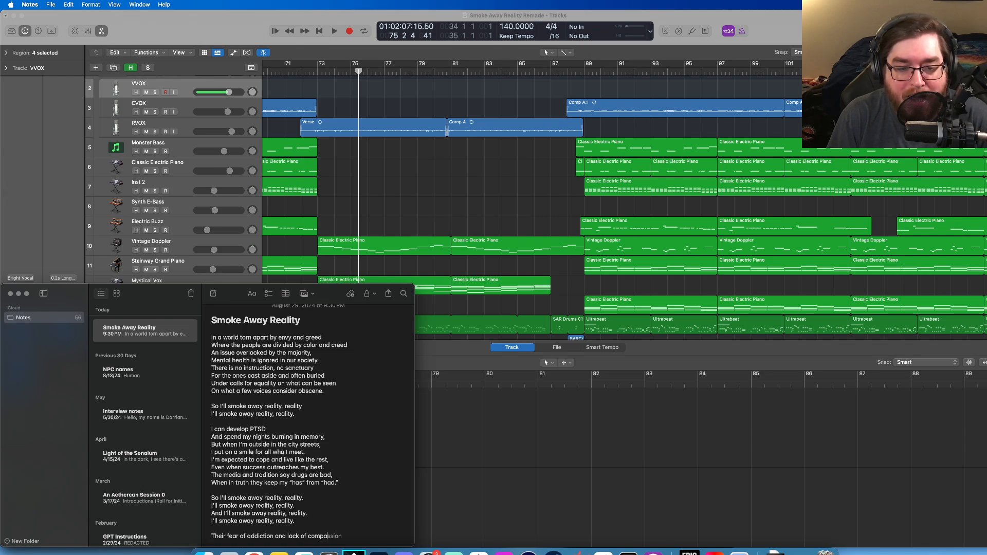
- Add the stanza's second line, "Deny me the chance to have pure satisfaction."
key(Return)
text(De)
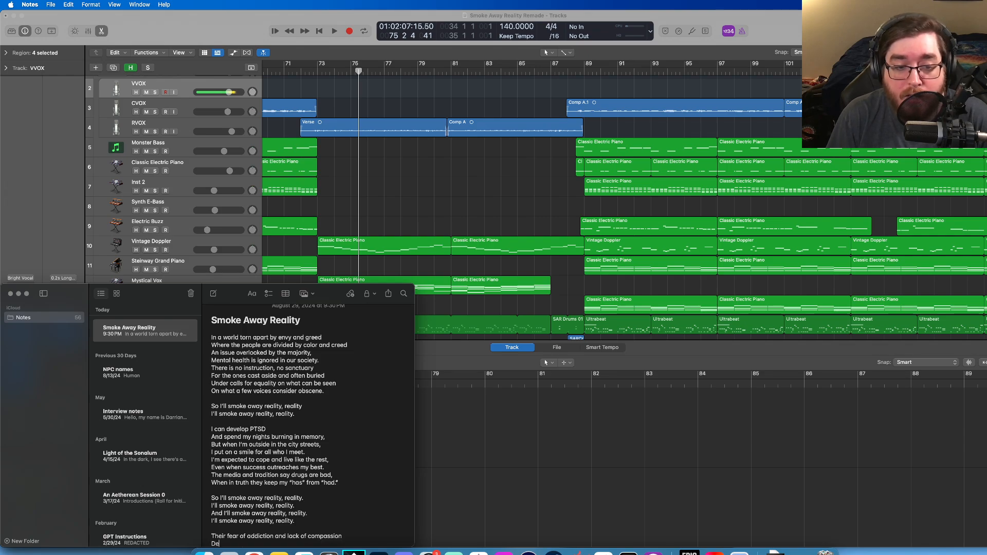
text(ny)
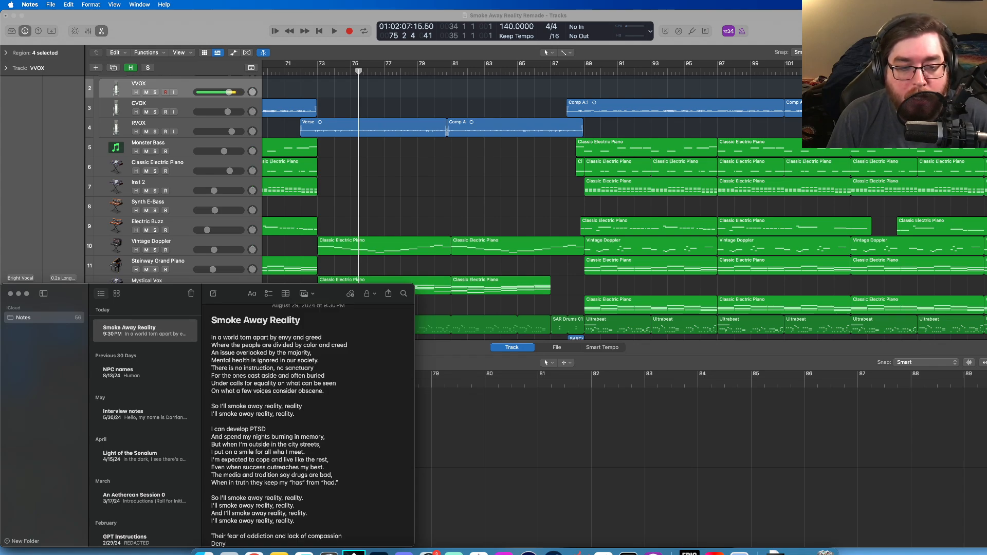
text( me the chance t)
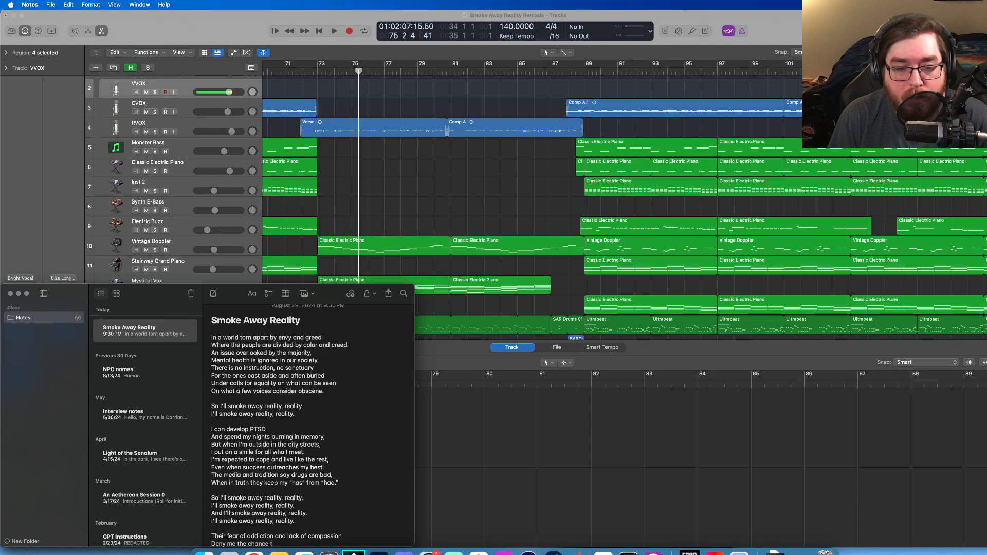
text(o have pur)
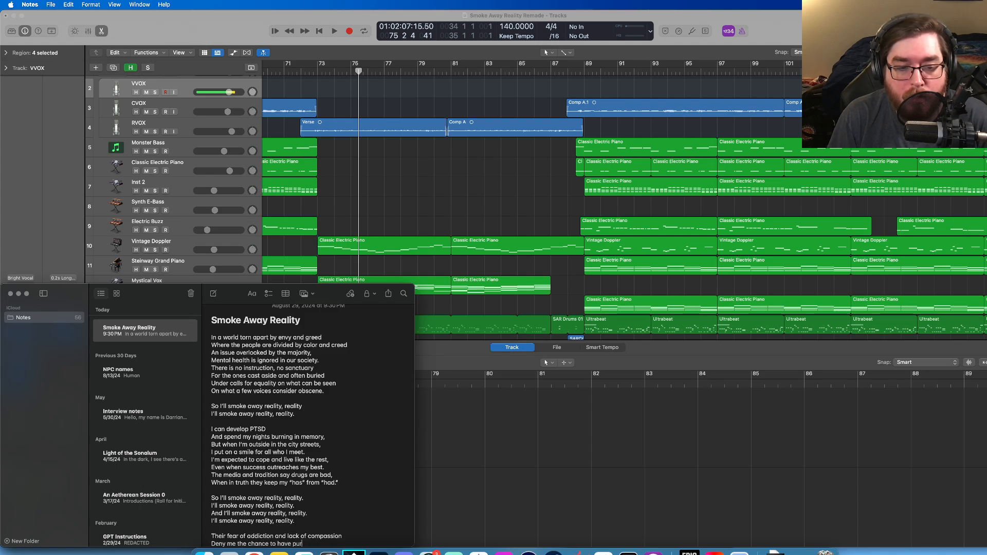
text(e satisfaction)
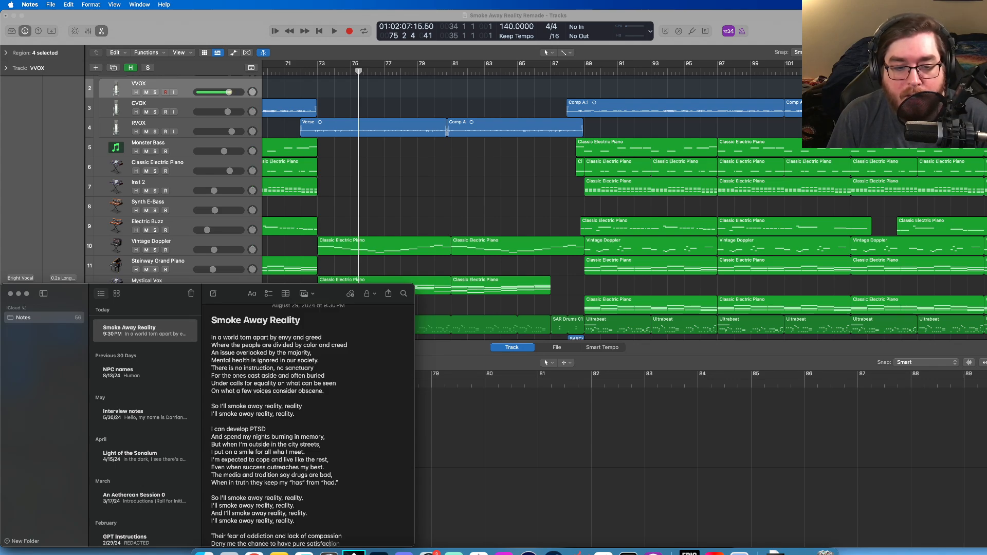
text(.)
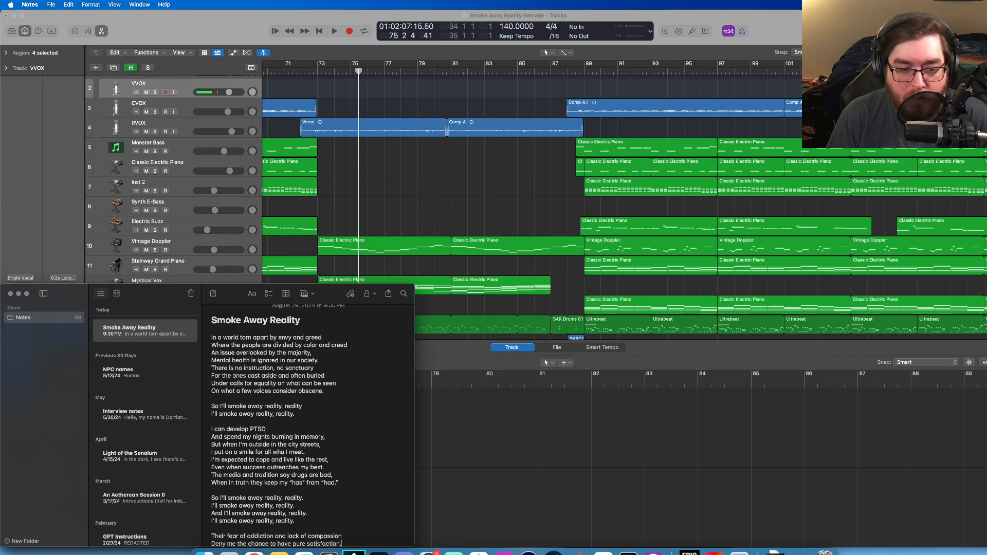
- Add the stanza's third line, "Shame, guilt, and hatred taint all of my thoughts"
key(Return)
text(Shame, gui)
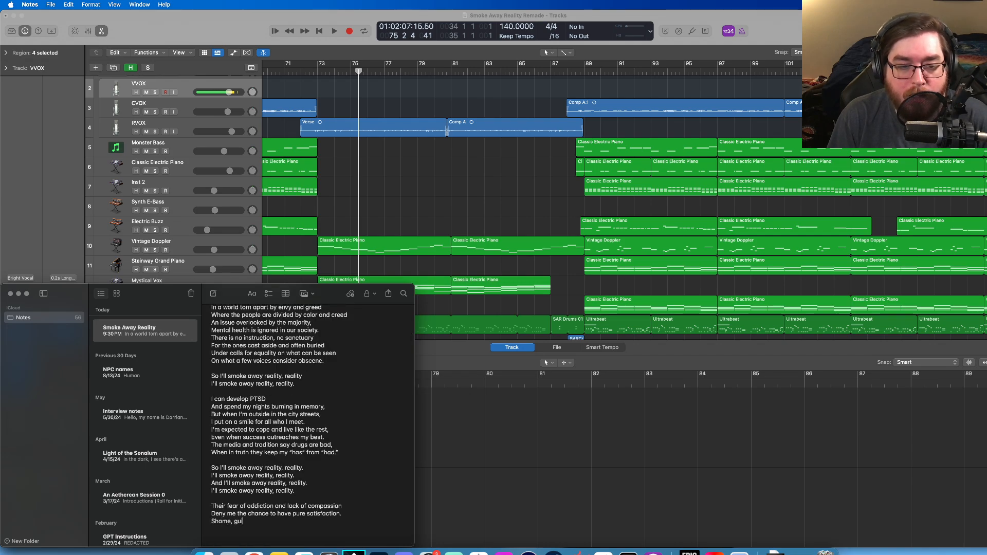
text(lt, and hatr)
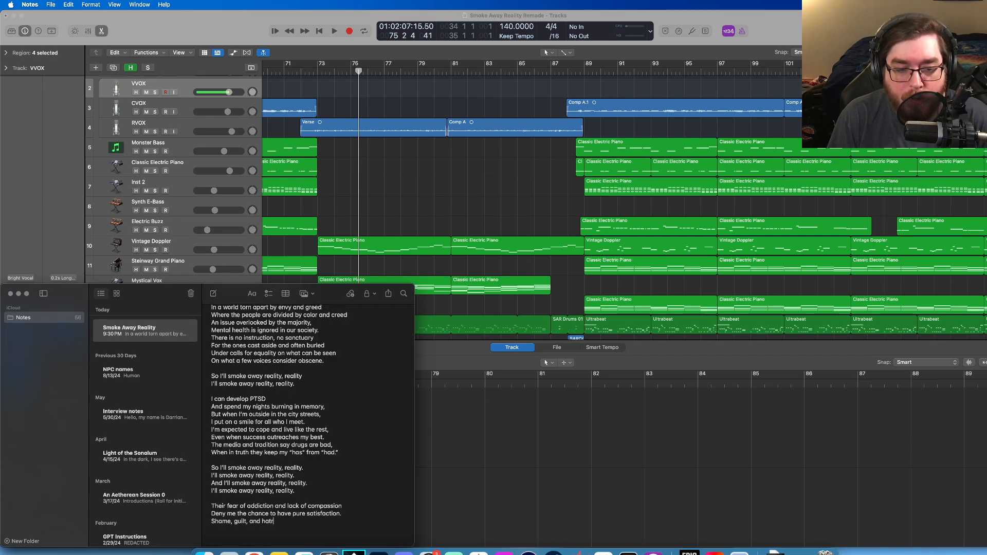
text(ed taint of)
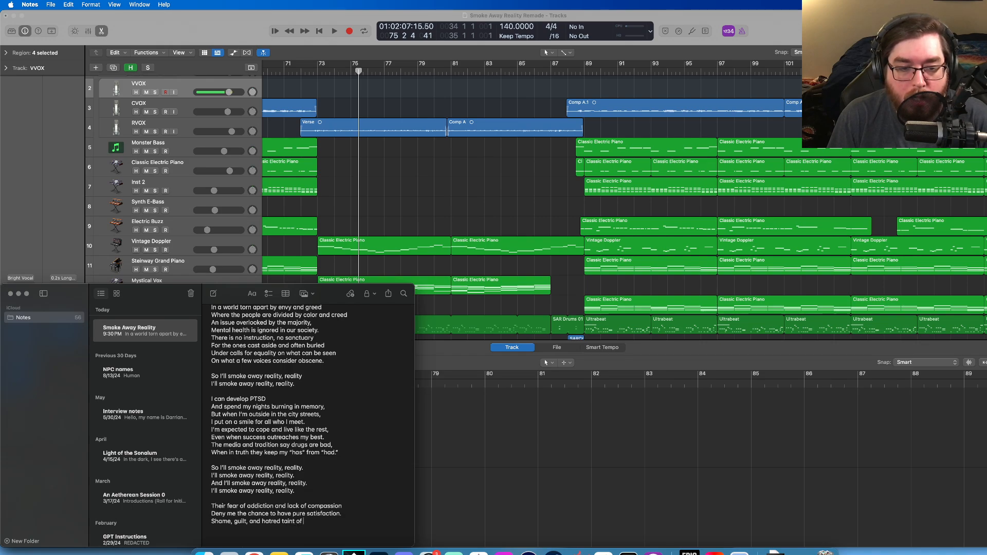
key(BackSpace)
key(BackSpace)
text(all of my thoughts)
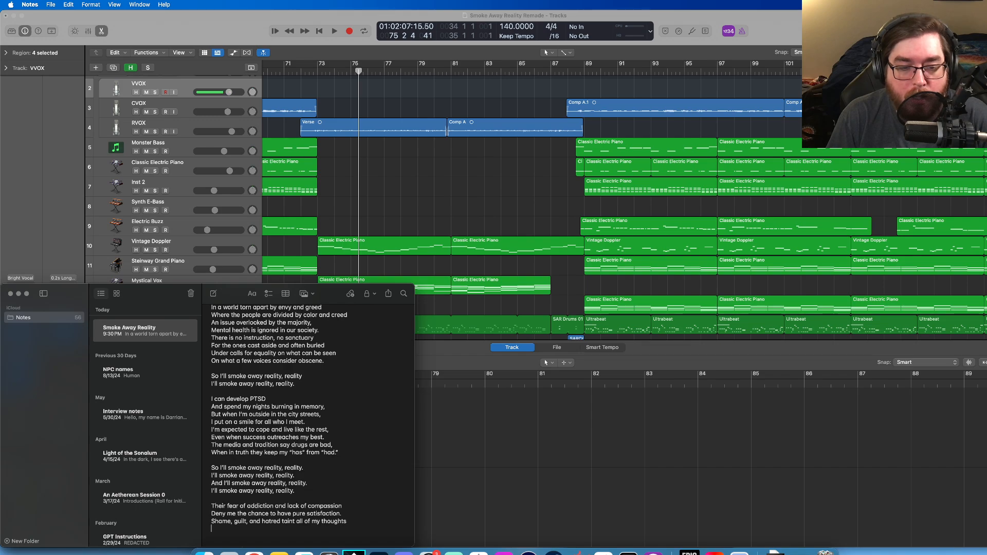
- Add the stanza's fourth line, "As I lose sight of the freedom for which I have fought."
key(Return)
text(As I lose)
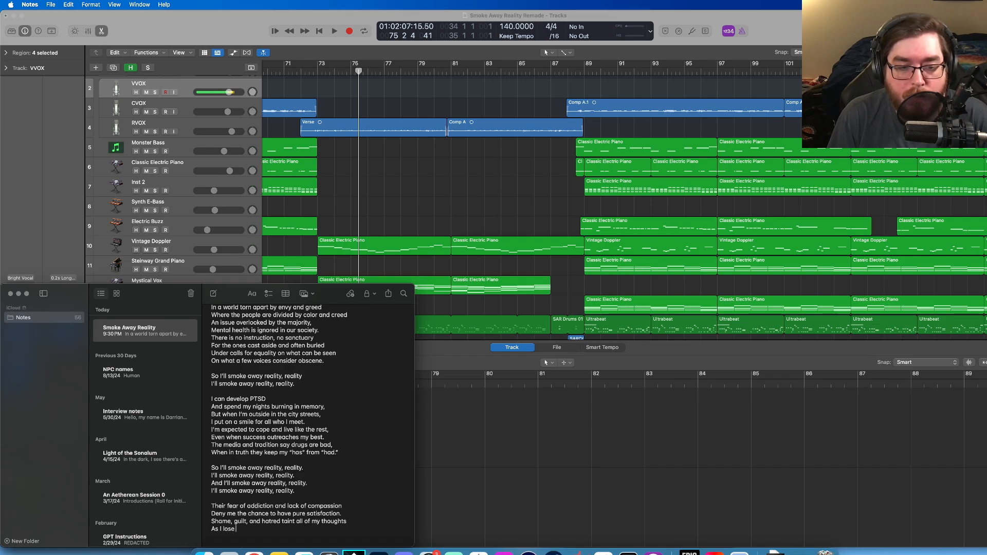
text( sight of the fr)
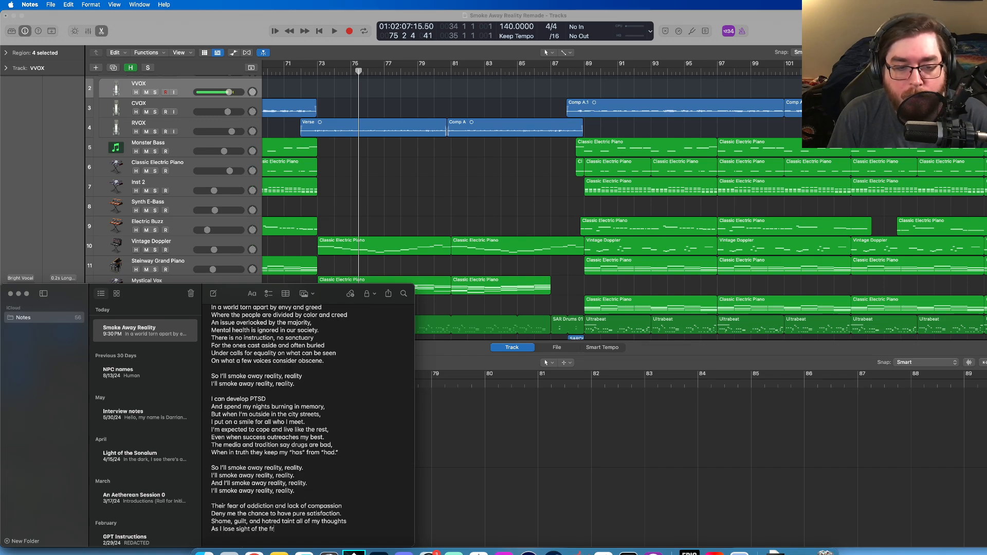
text(eedom for)
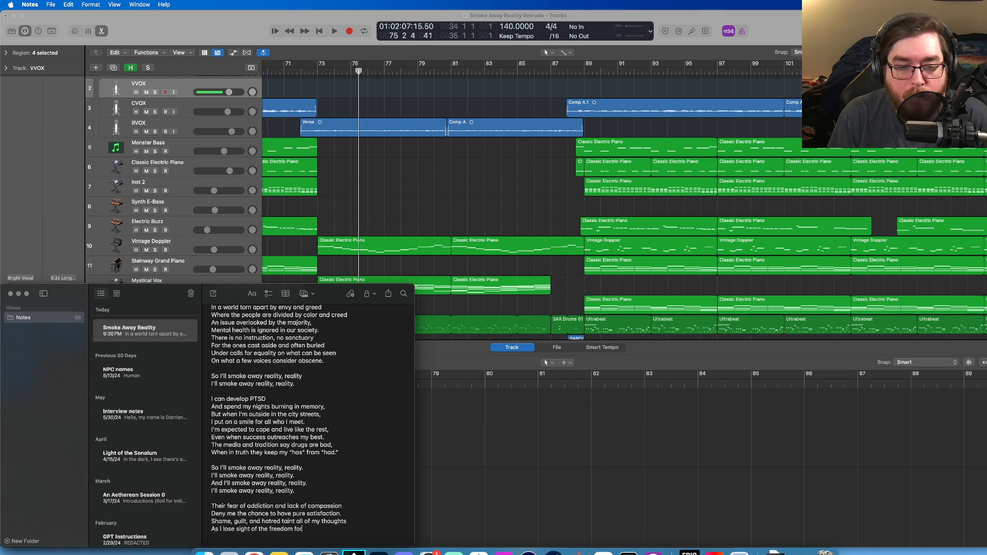
text( which I have )
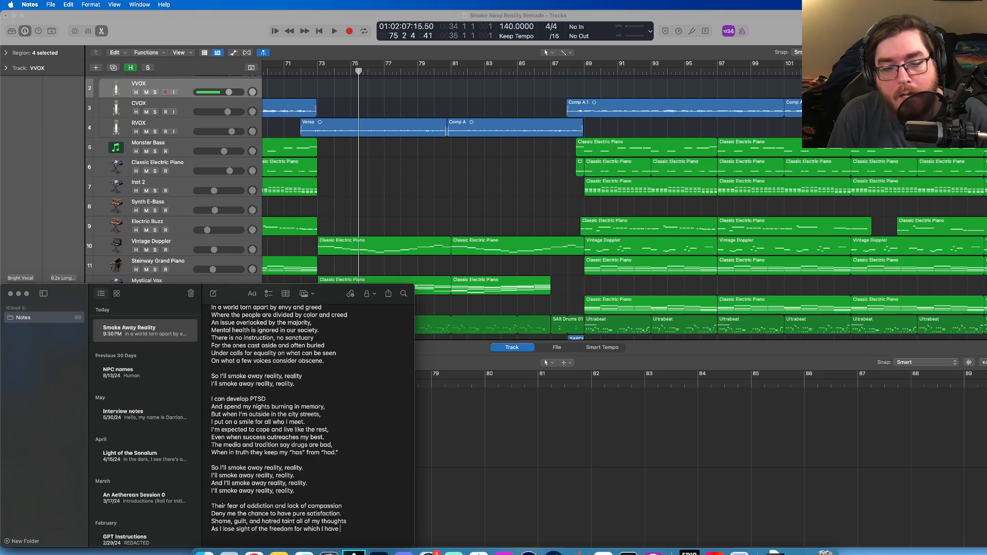
text(fought. )
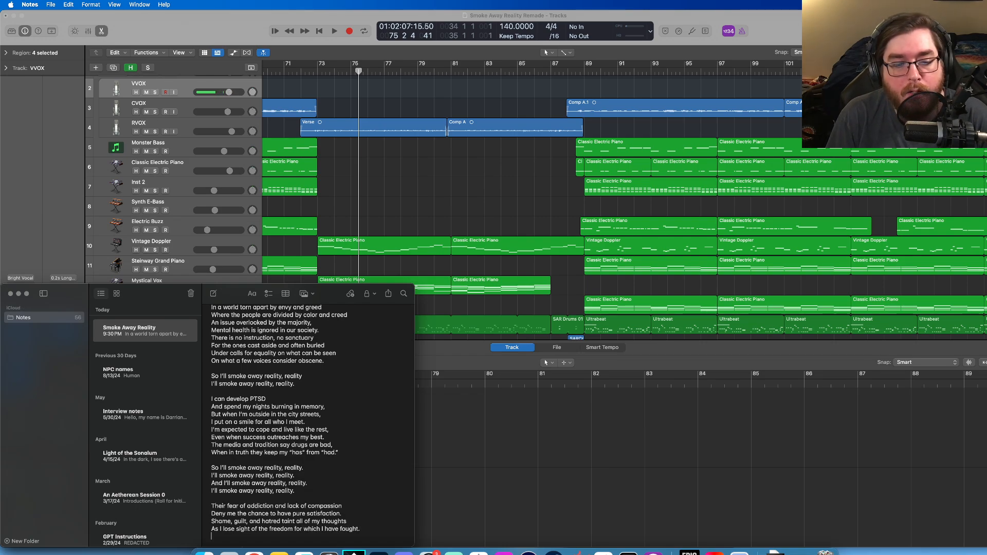
- Add the stanza's fifth line, "So when I smoke weed and cry in the dark,"
text(So when I smo)
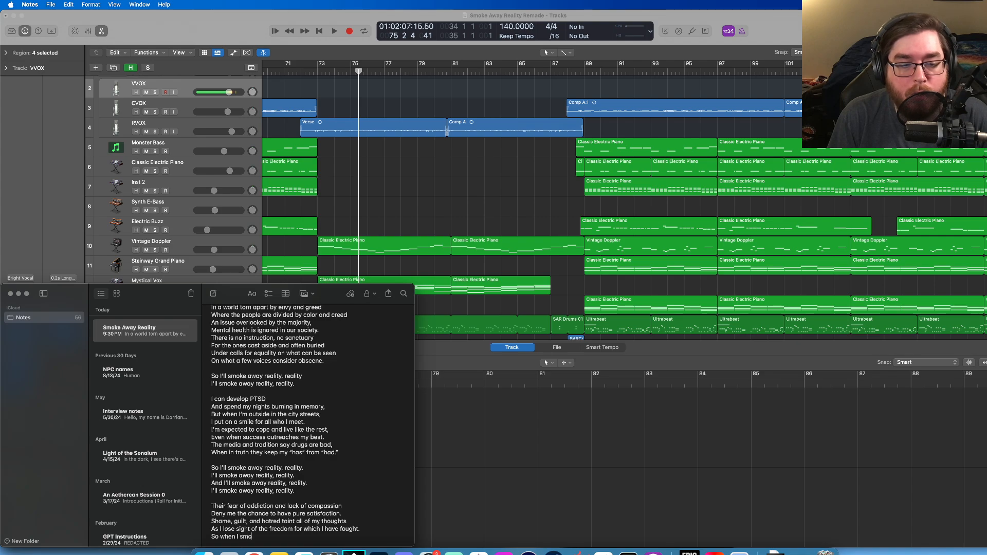
text(ke weed an)
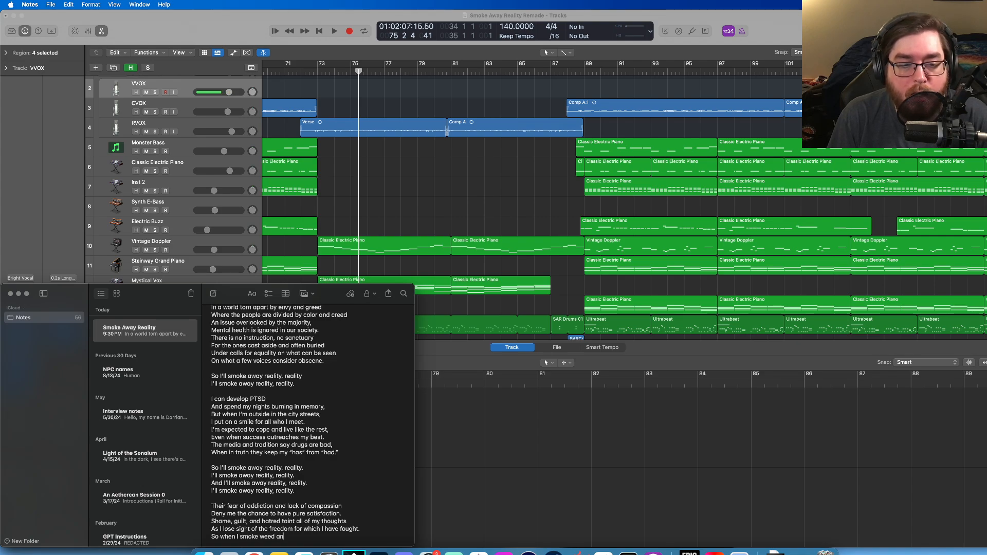
text(d cry in the d)
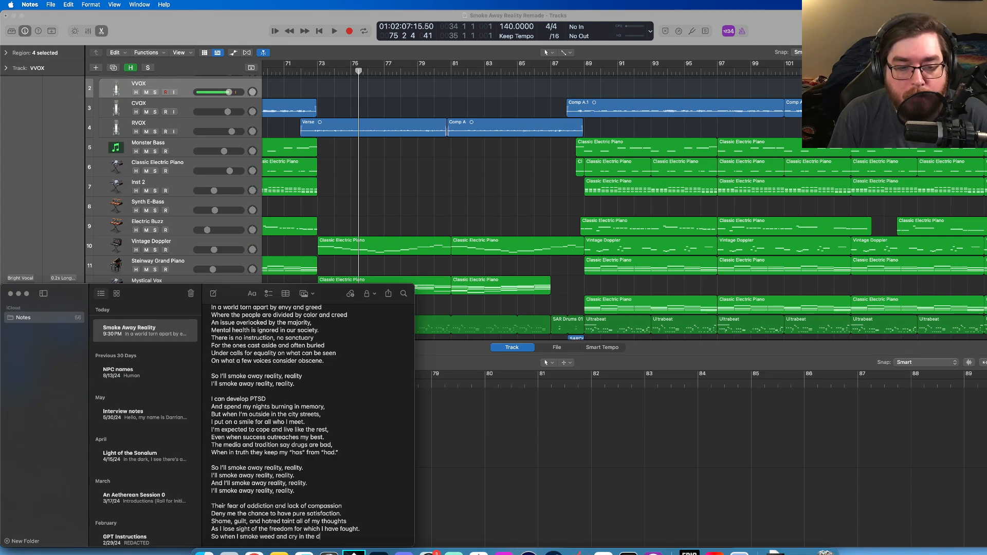
text(ark,)
key(Return)
- Add the stanza's sixth line, "Please silence your damn derogatory remarks,"
text(Pl)
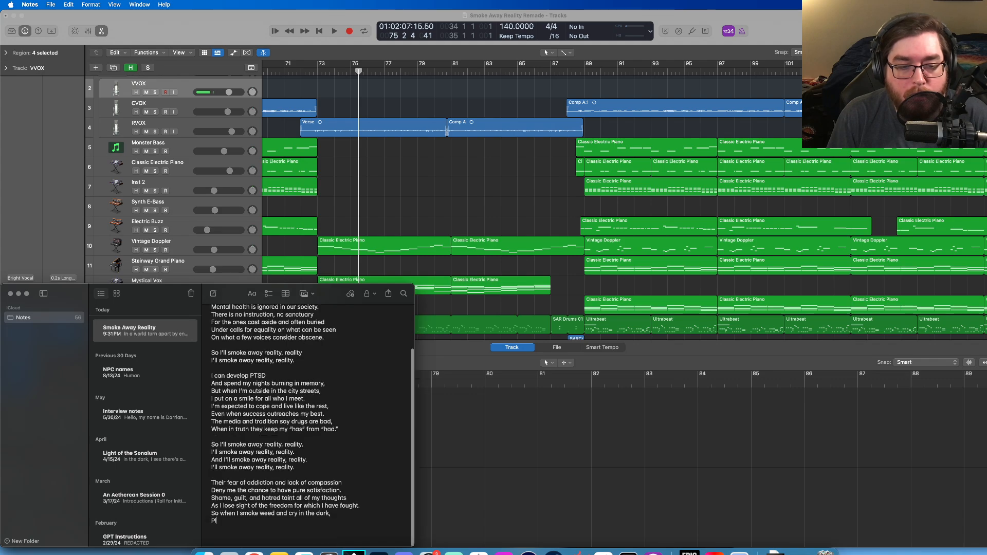
text(ease silenc)
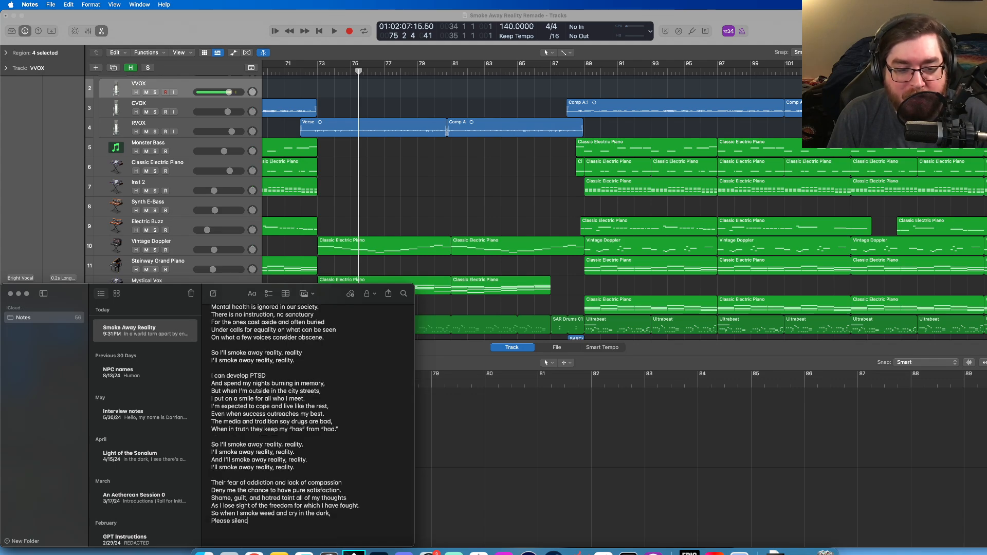
text(e your damn)
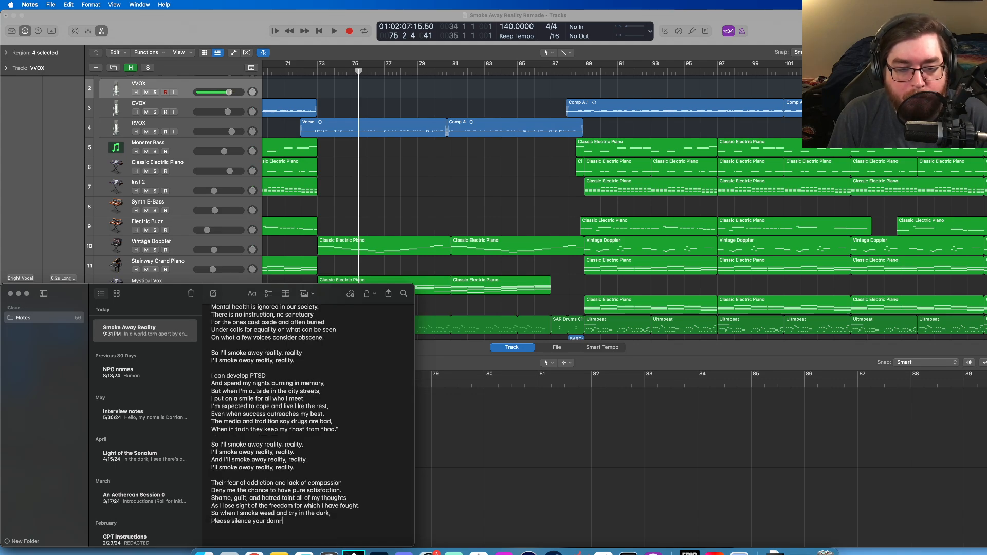
text( deroga)
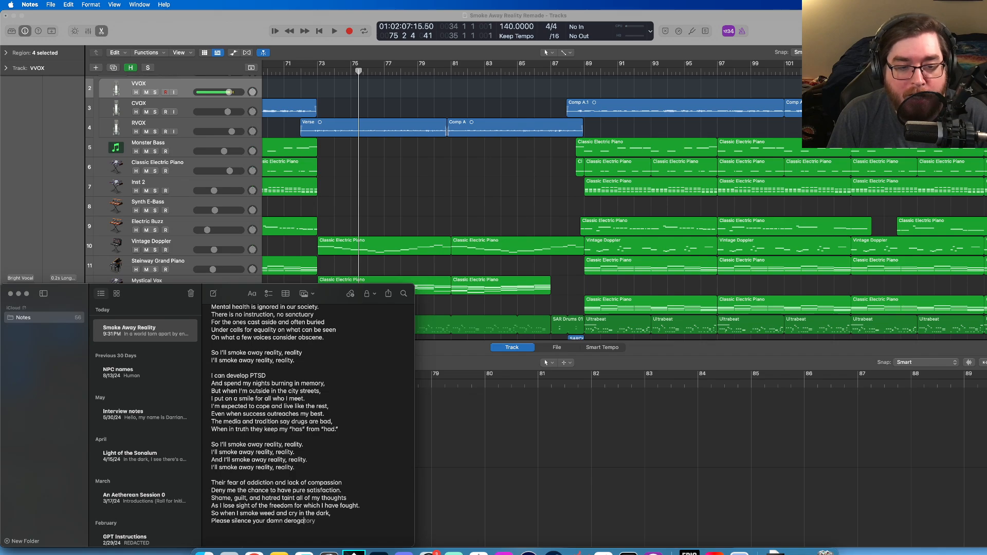
text(tory remarks)
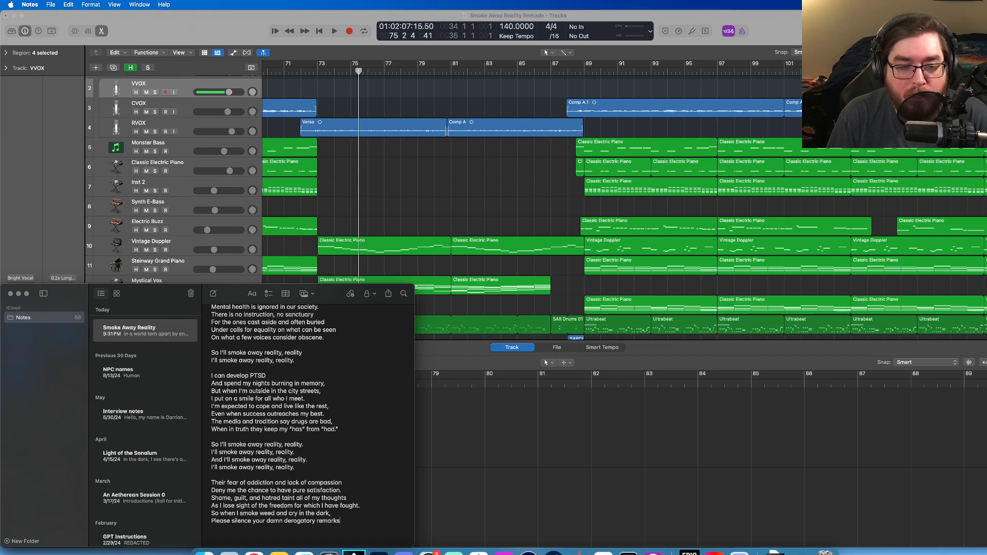
text(,)
key(Return)
- Add the stanza's seventh line, "Because with this cannibalistic mind of mine,"
text(Be)
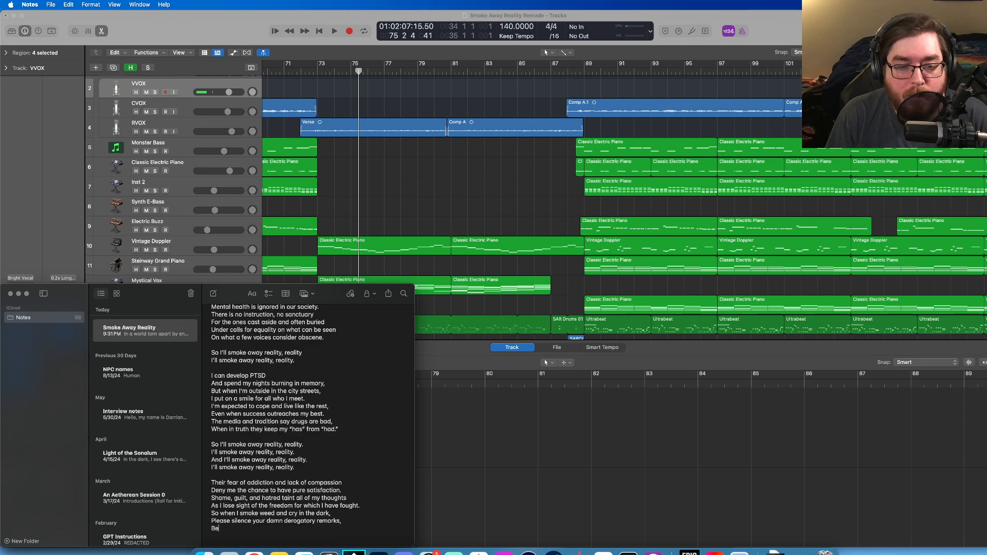
text(cause with this)
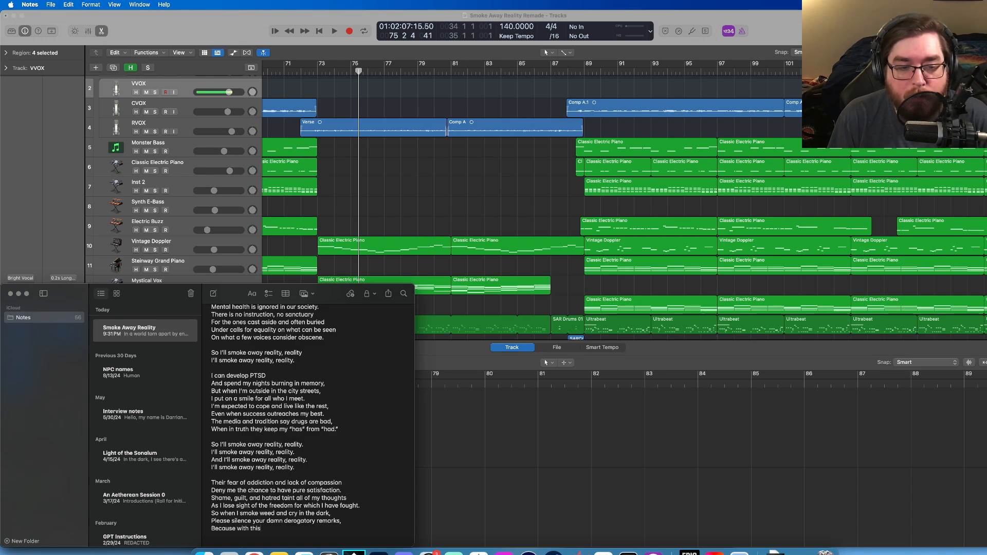
text( cannibalist)
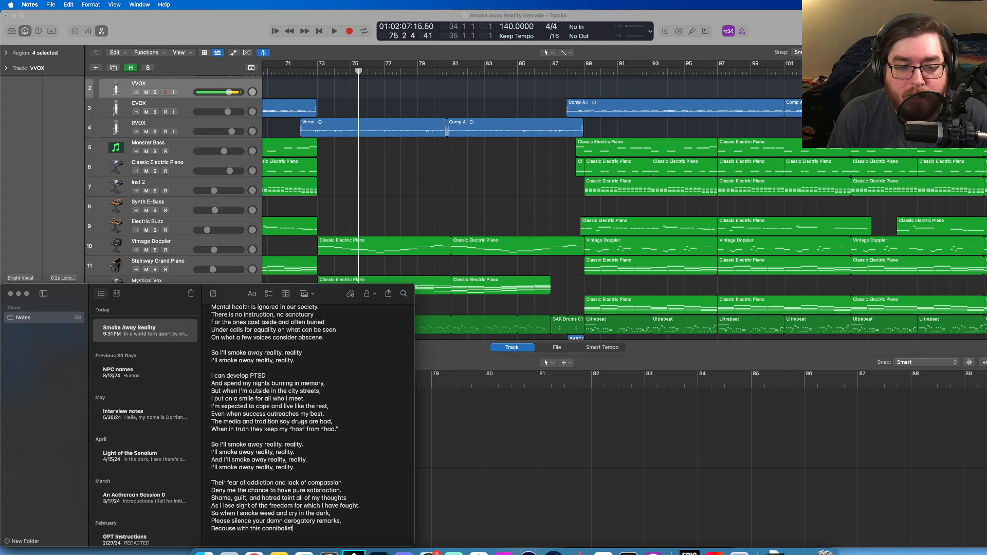
text(ic mind of m)
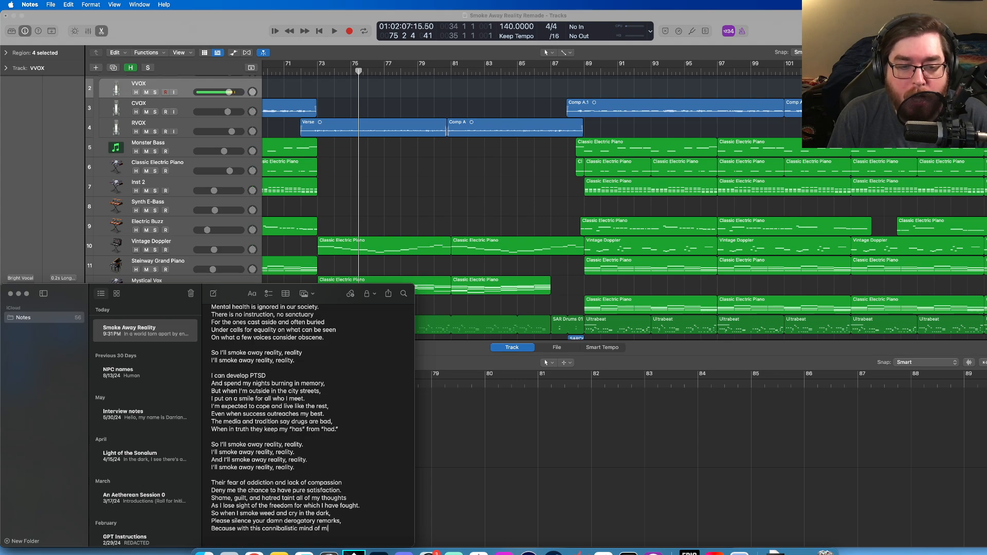
text(ine,)
key(Return)
- Finish the stanza with the line "The only way to survive is to not be confined."
text(The o)
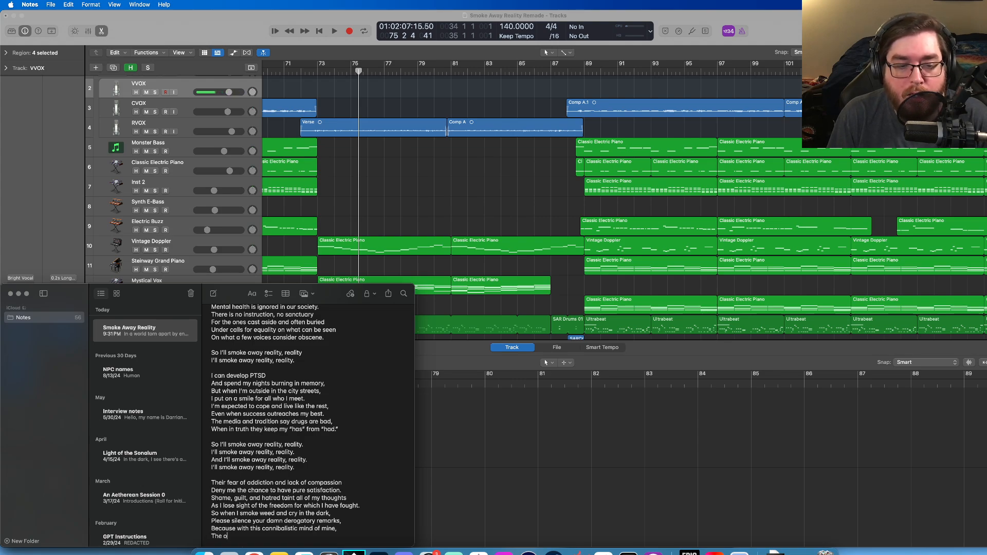
text(nly way to sur)
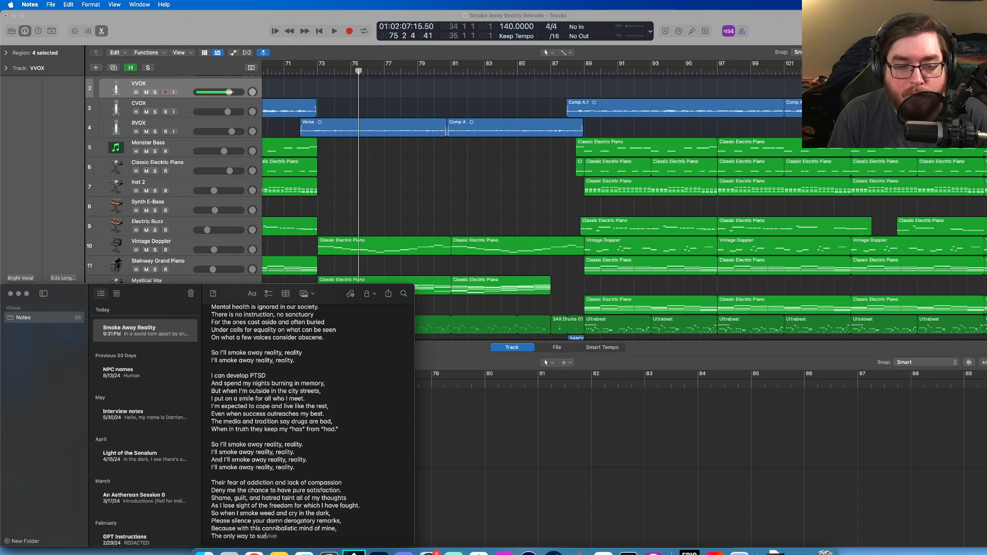
text(vive is to not)
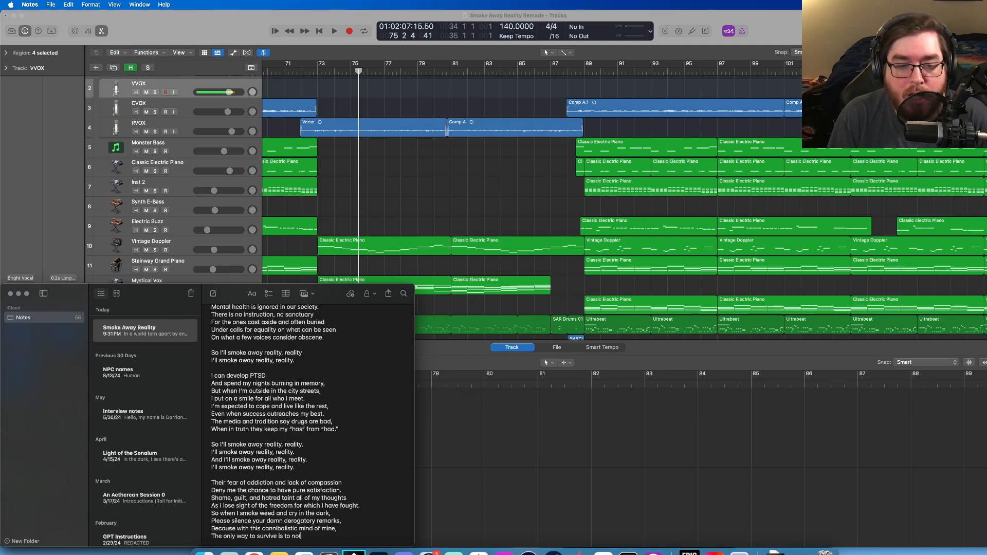
text( be confined)
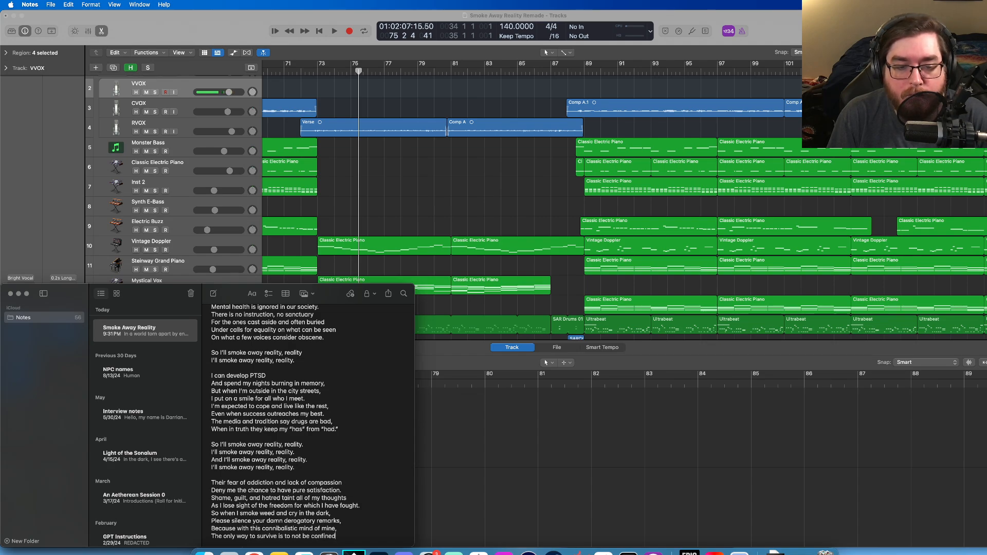
text(.)
- Leave a blank line after the stanza and add the note "Chorus (a lot)"
key(Return)
key(Return)
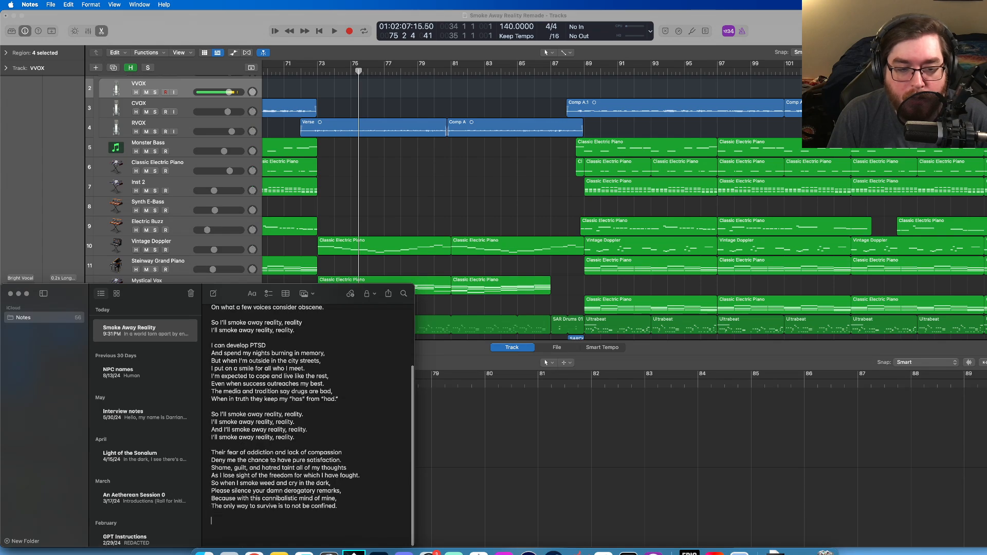
text(Chorus)
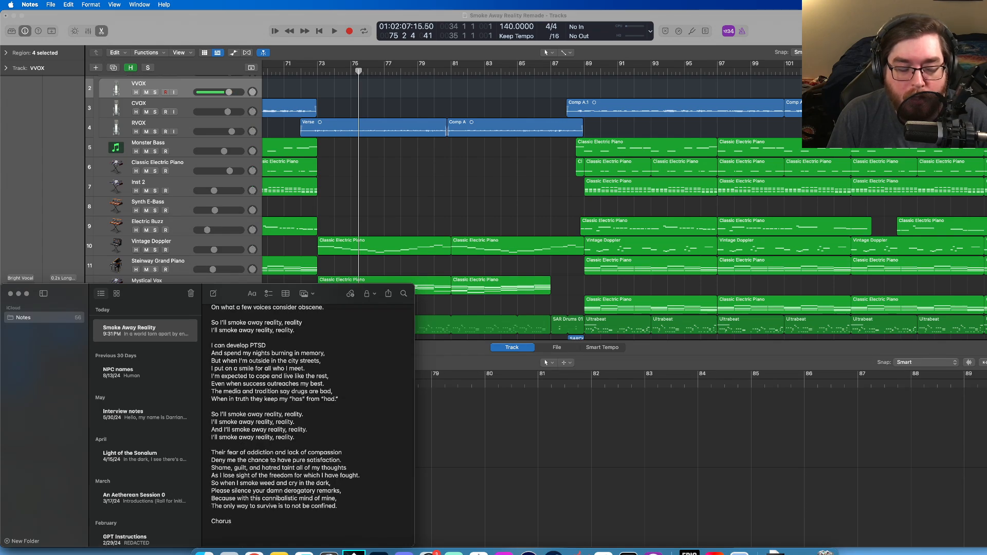
text( (a l)
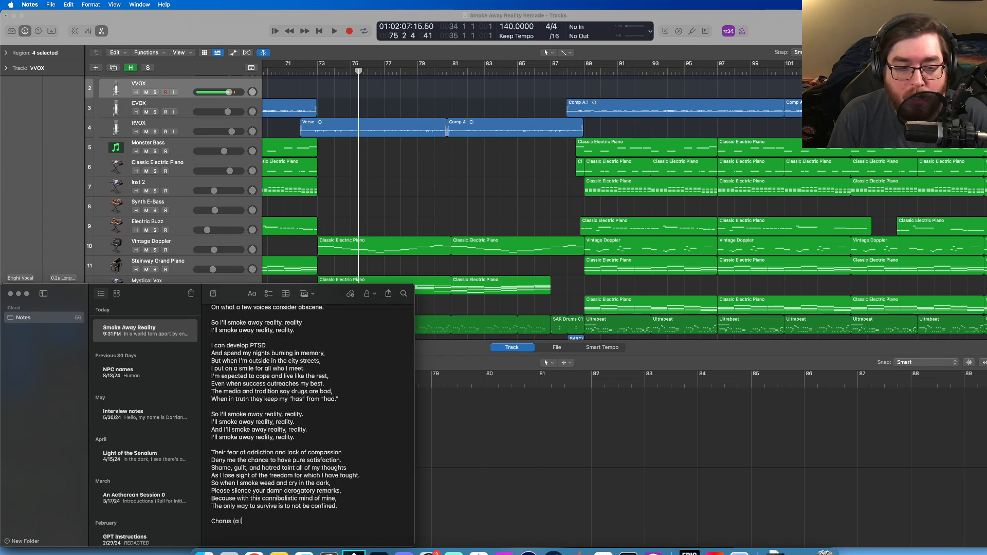
text(ot)
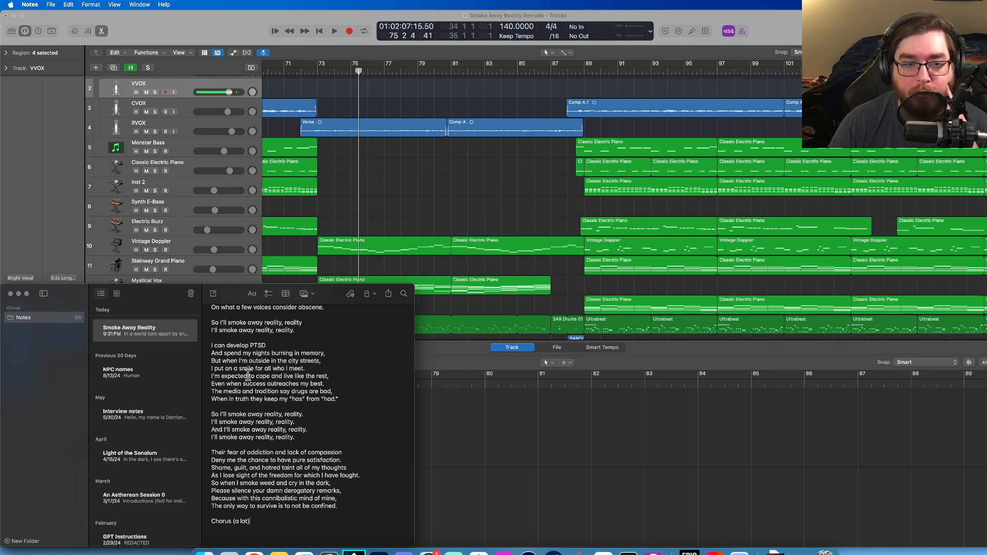
- Look over the start of the lyrics and the whole Logic Pro arrangement, then select the Comp A.1 region on the CVOX track in Logic Pro
scroll(298, 369, up, 5)
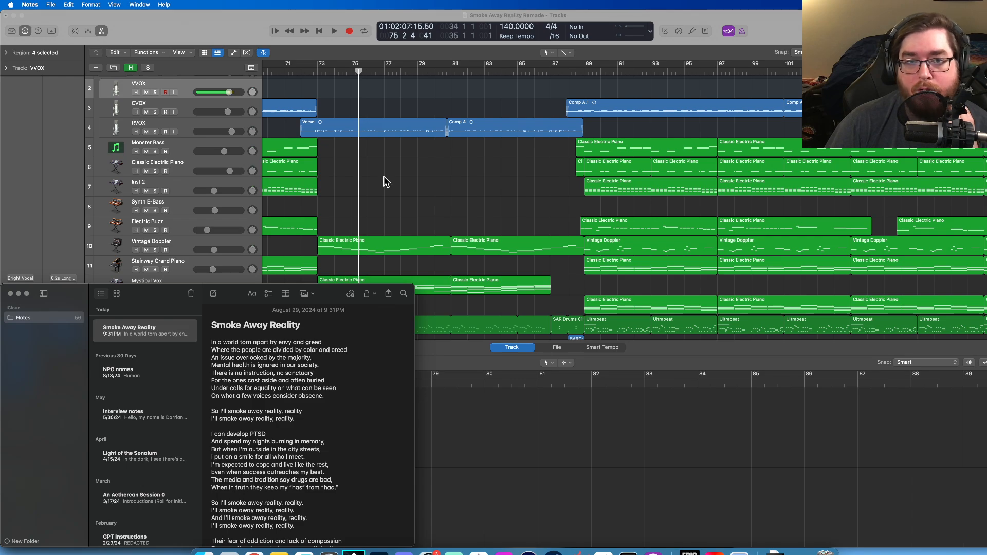
scroll(411, 164, left, 15)
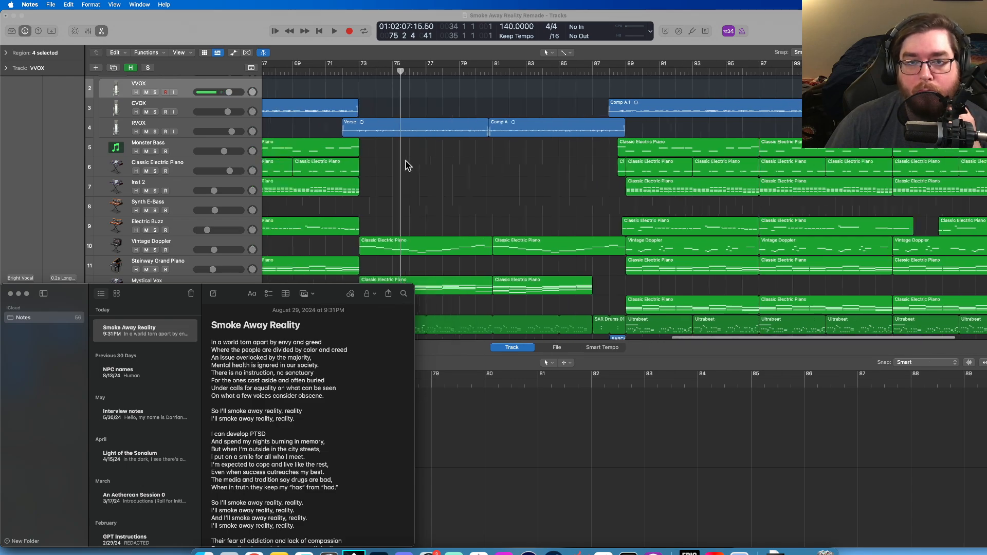
scroll(400, 160, left, 2)
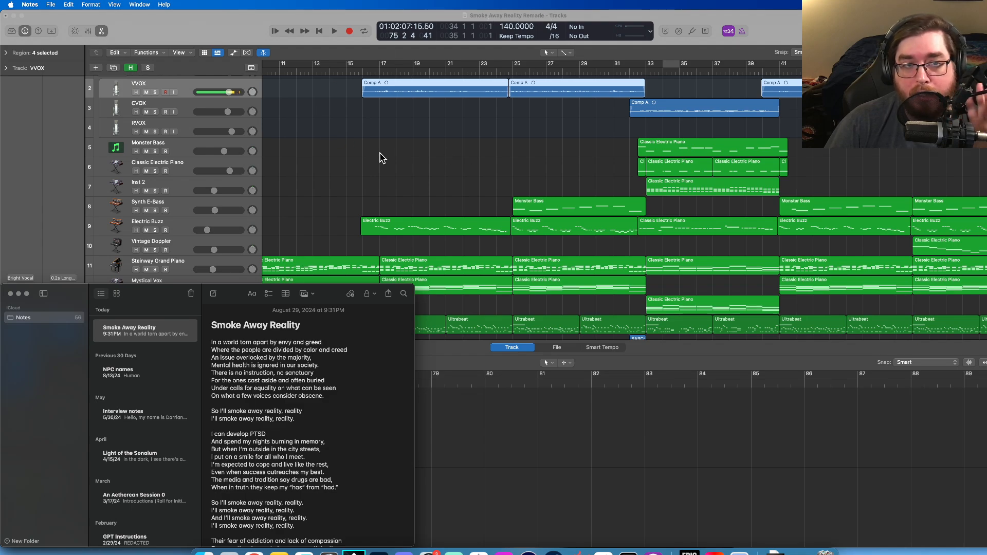
scroll(374, 152, left, 5)
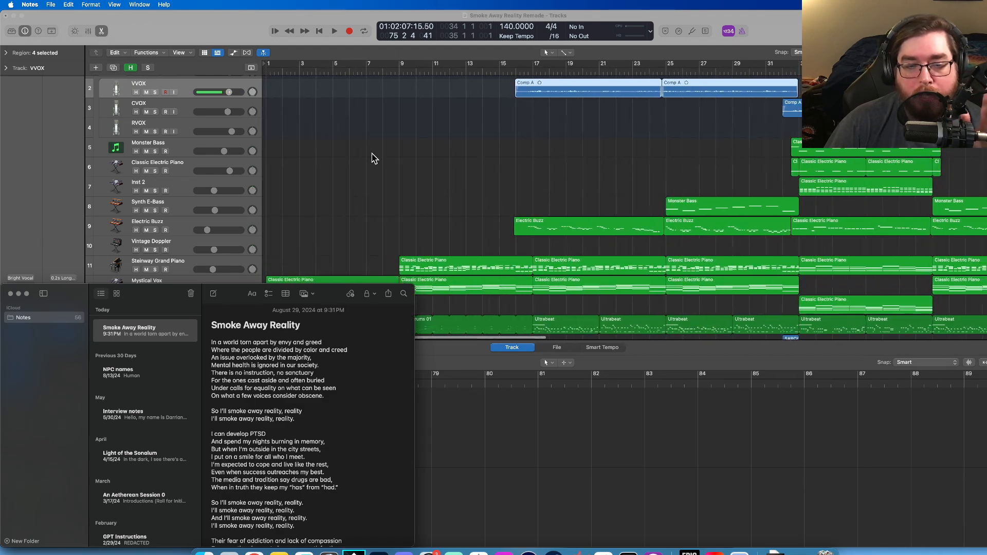
scroll(374, 154, down, 3)
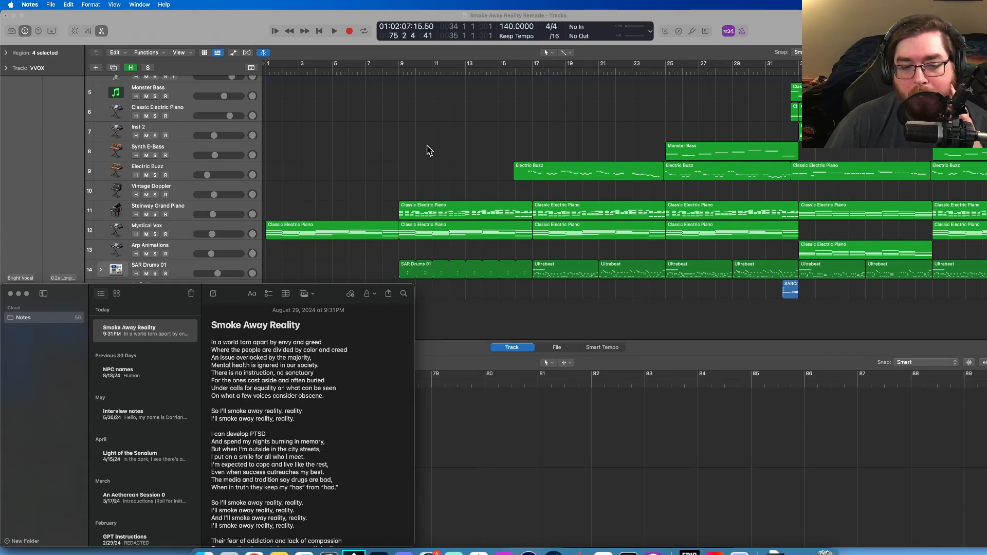
scroll(425, 150, right, 15)
scroll(425, 150, right, 4)
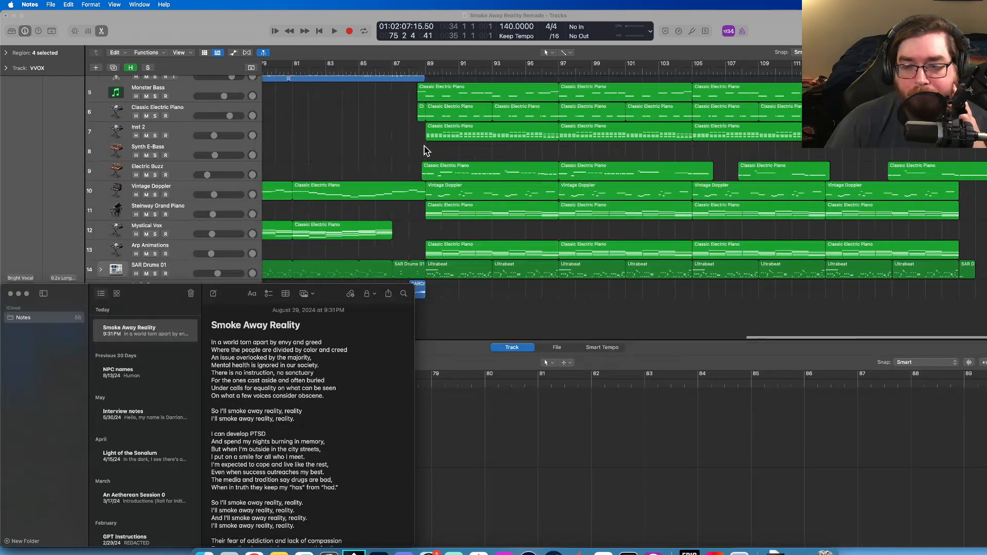
scroll(425, 149, up, 4)
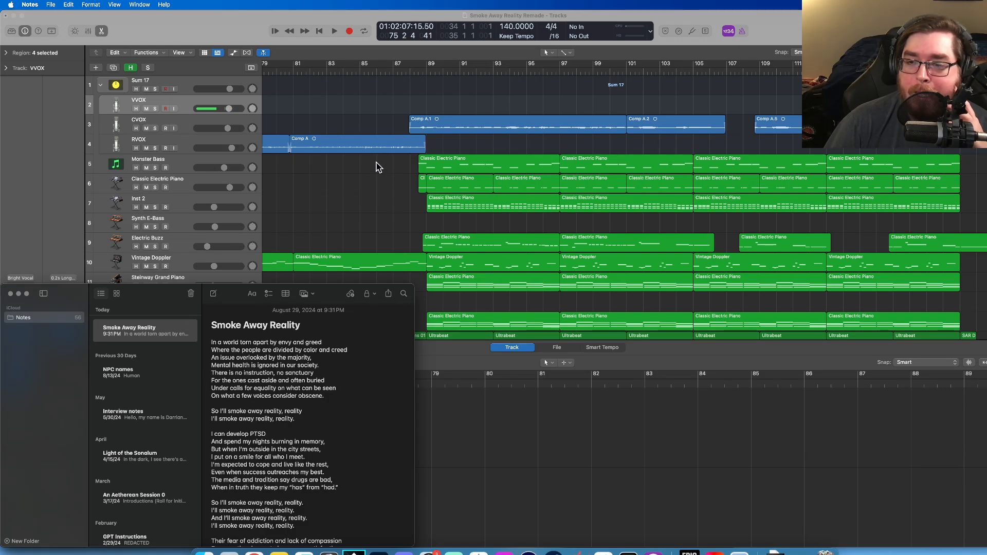
scroll(382, 166, left, 15)
scroll(382, 166, right, 13)
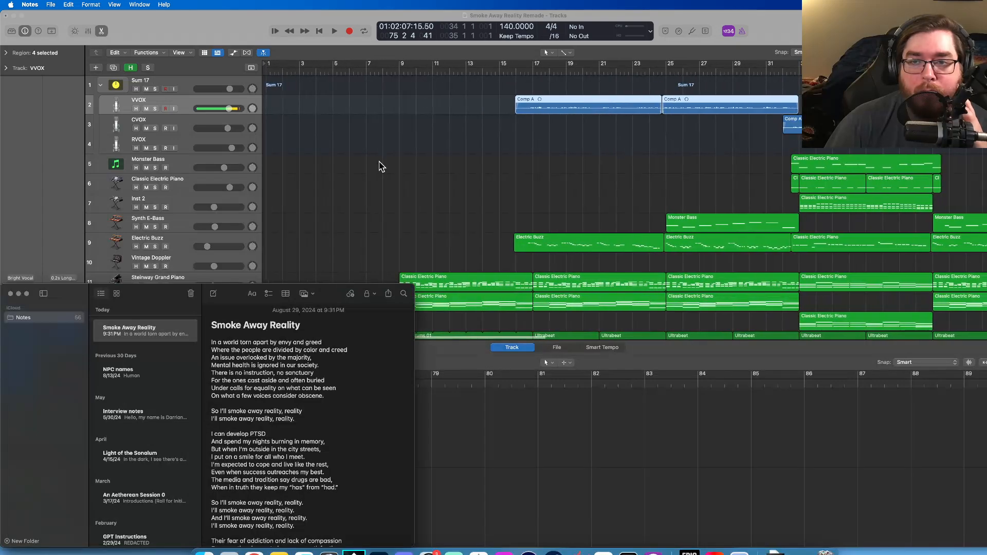
scroll(382, 166, right, 3)
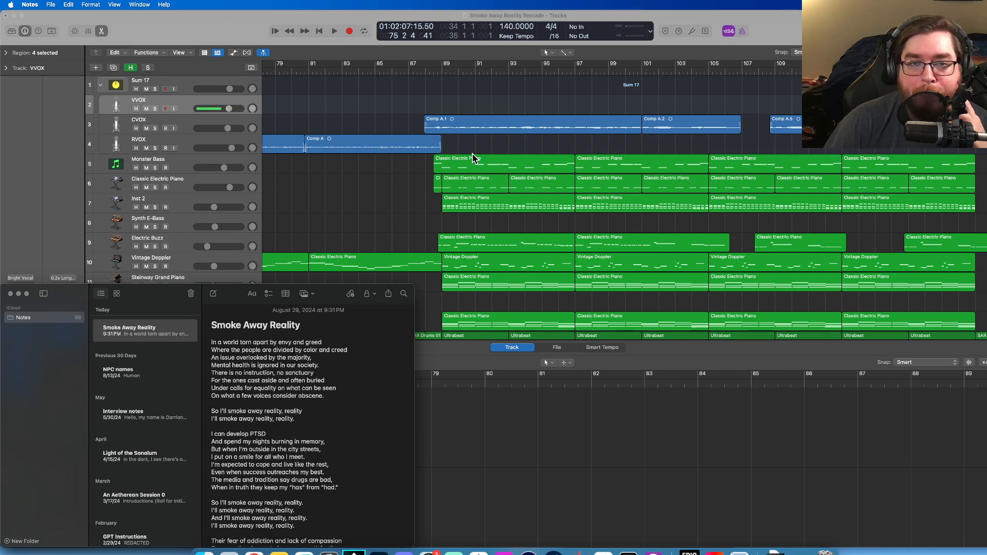
click(464, 124)
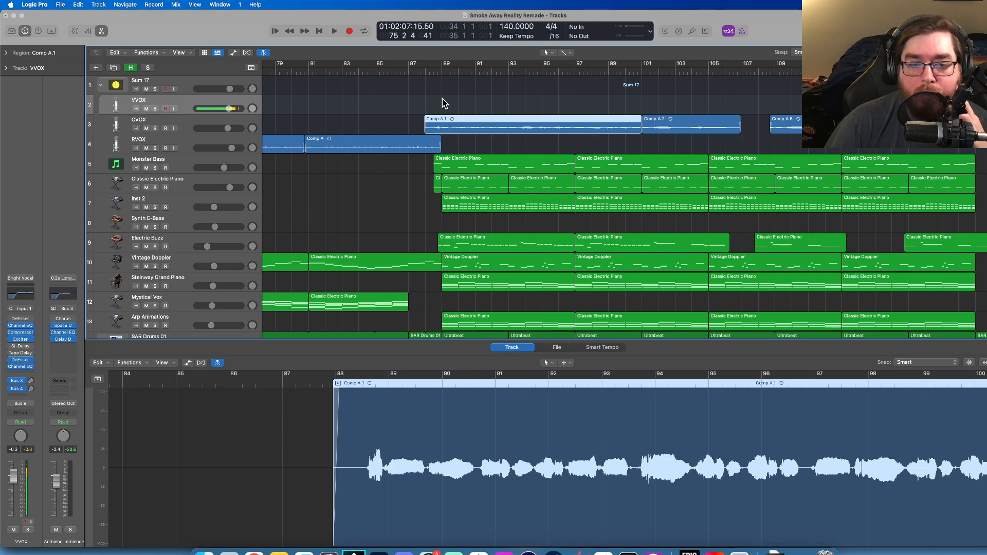
scroll(466, 442, right, 1)
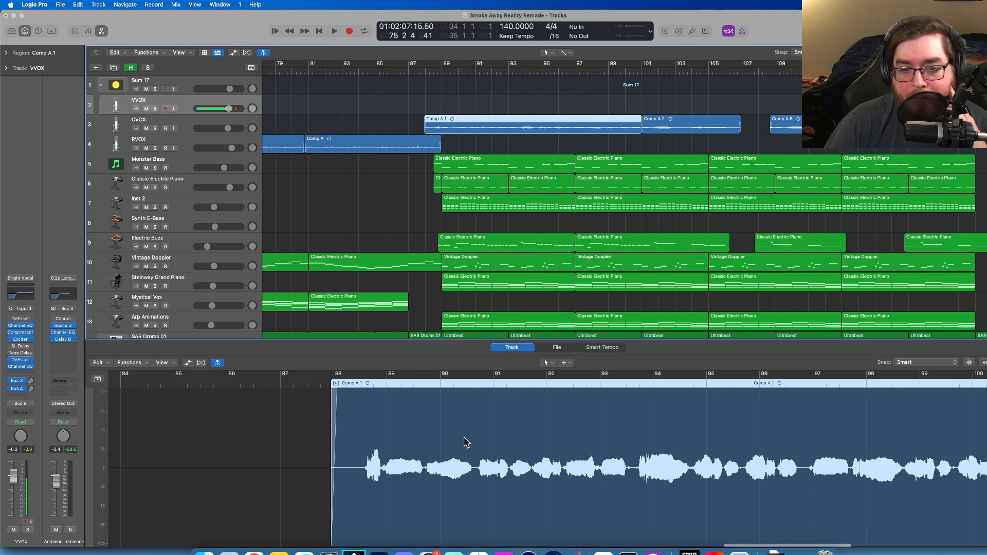
scroll(465, 442, right, 10)
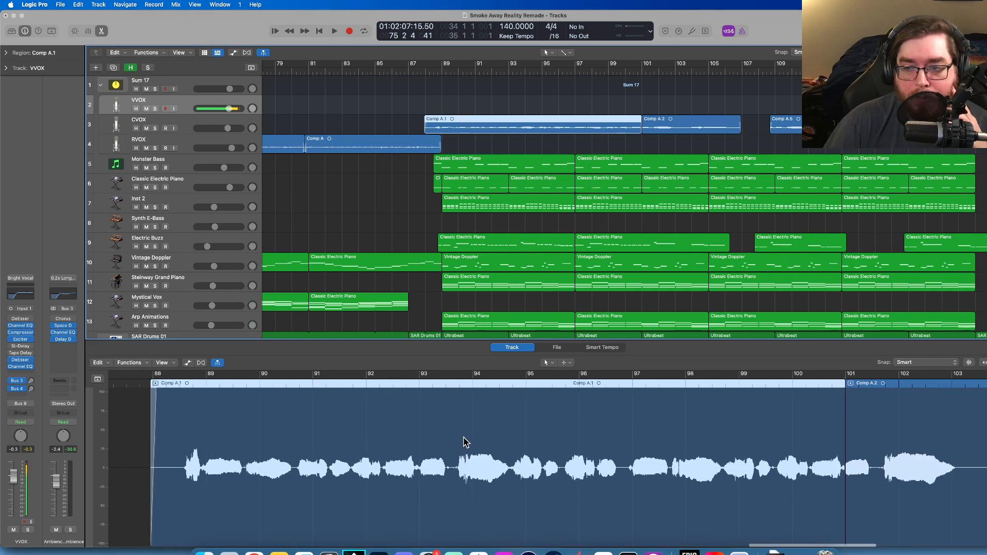
scroll(465, 443, left, 3)
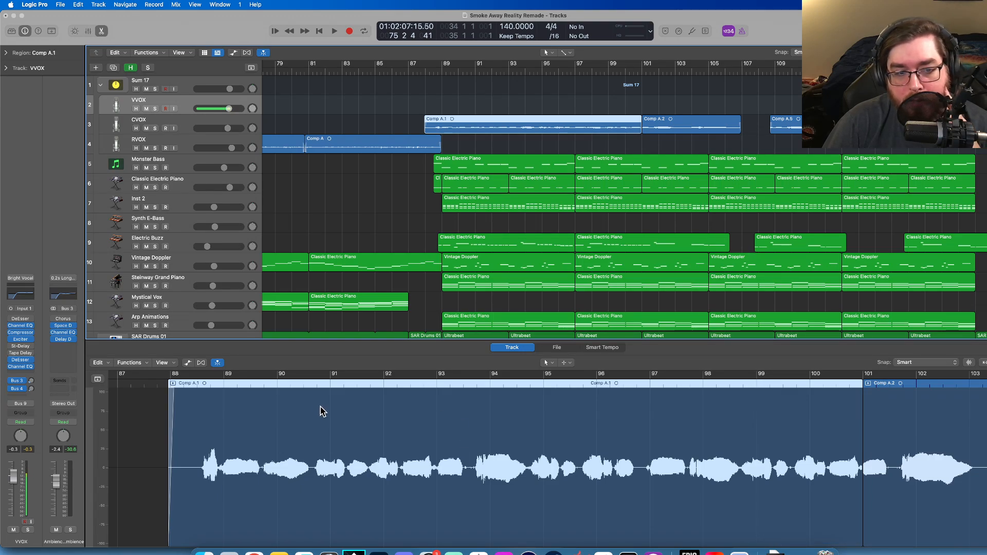
click(99, 380)
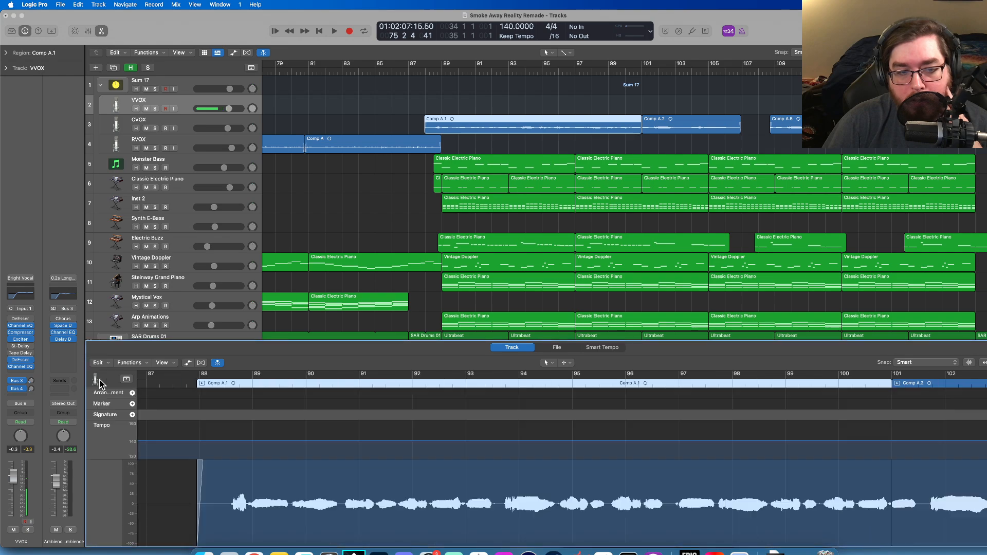
click(126, 380)
click(126, 381)
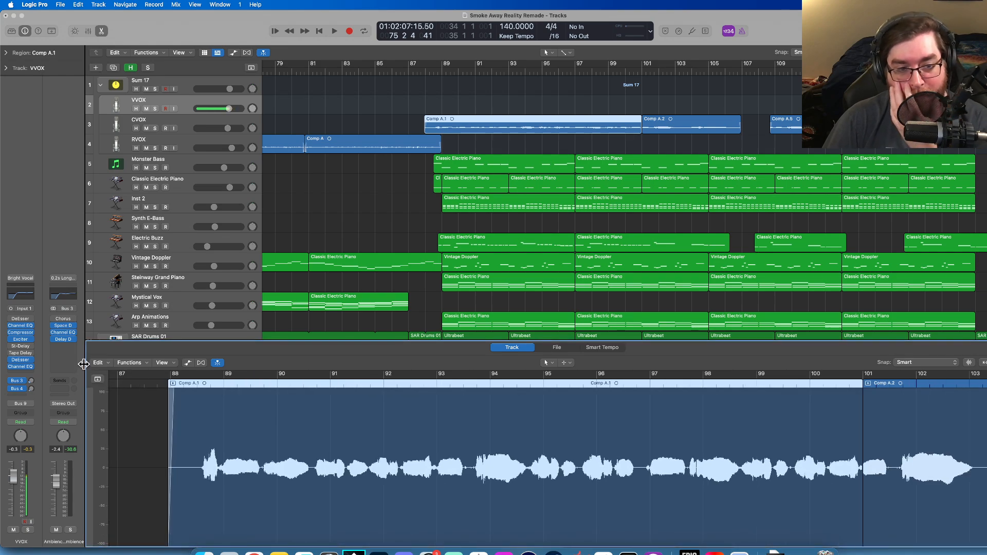
click(144, 364)
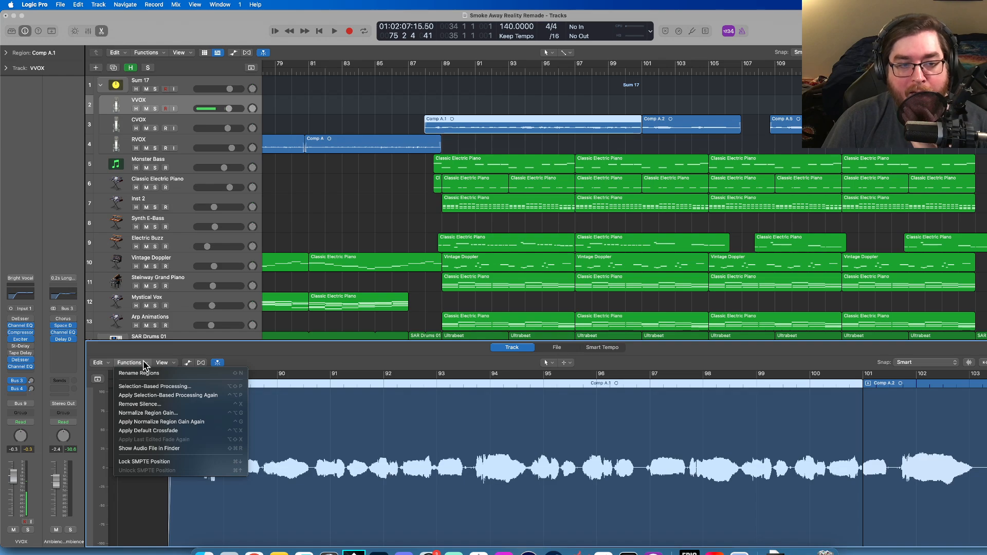
click(144, 363)
click(171, 363)
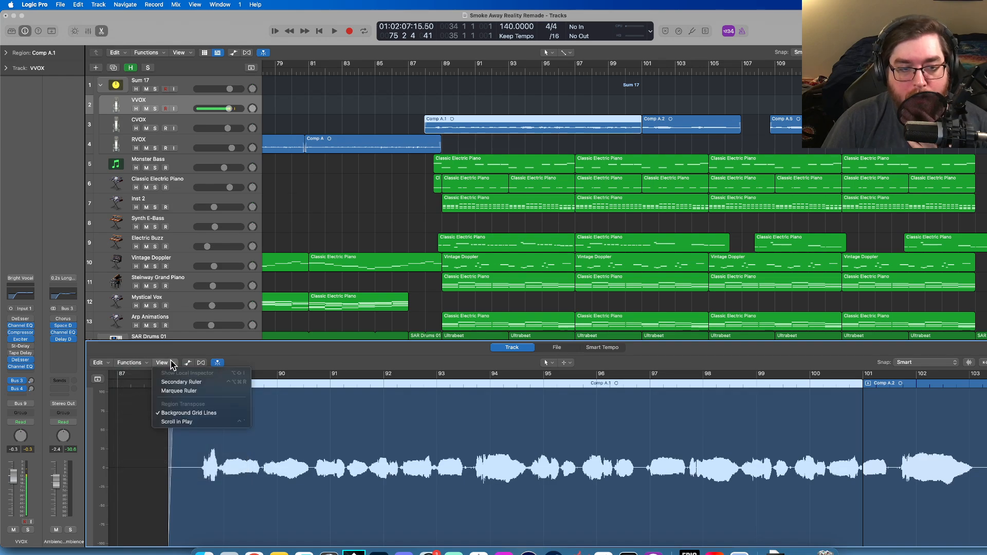
click(170, 362)
- Turn on Flex Pitch for the CVOX track and show the pitch notes of the Comp A.1 region
click(201, 363)
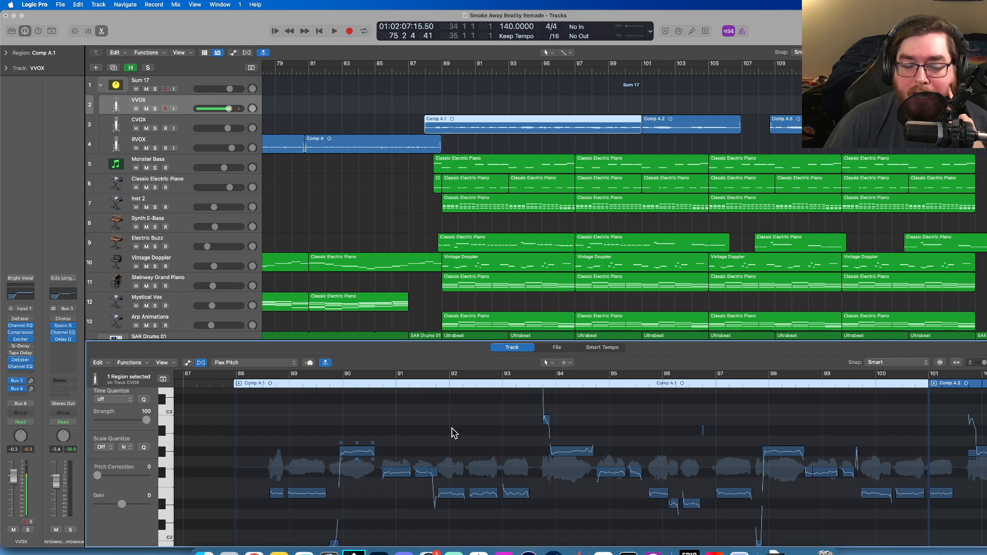
scroll(454, 434, down, 3)
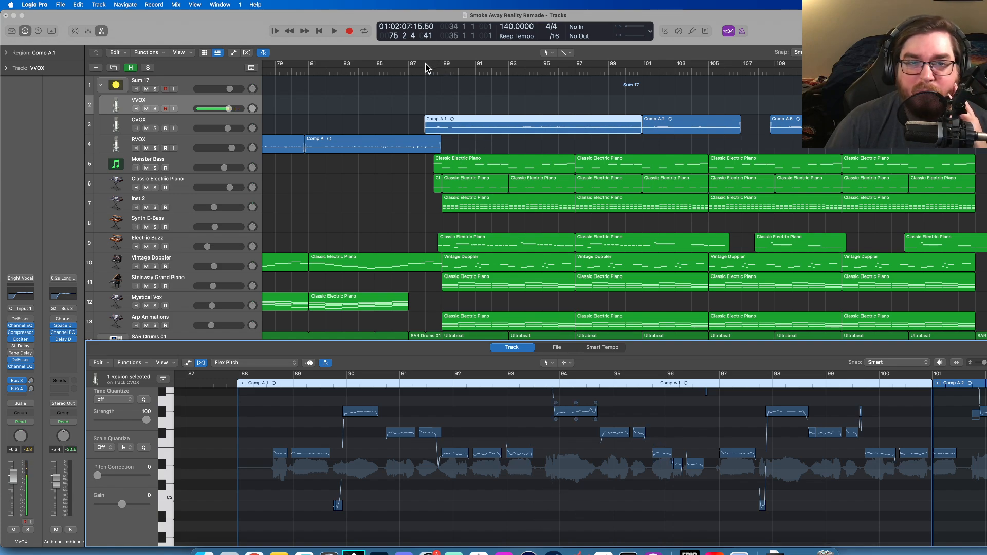
- Set the cycle range to run from bar 32 to bar 42 and mute the VVOX track
drag(426, 66, 481, 68)
scroll(397, 109, left, 15)
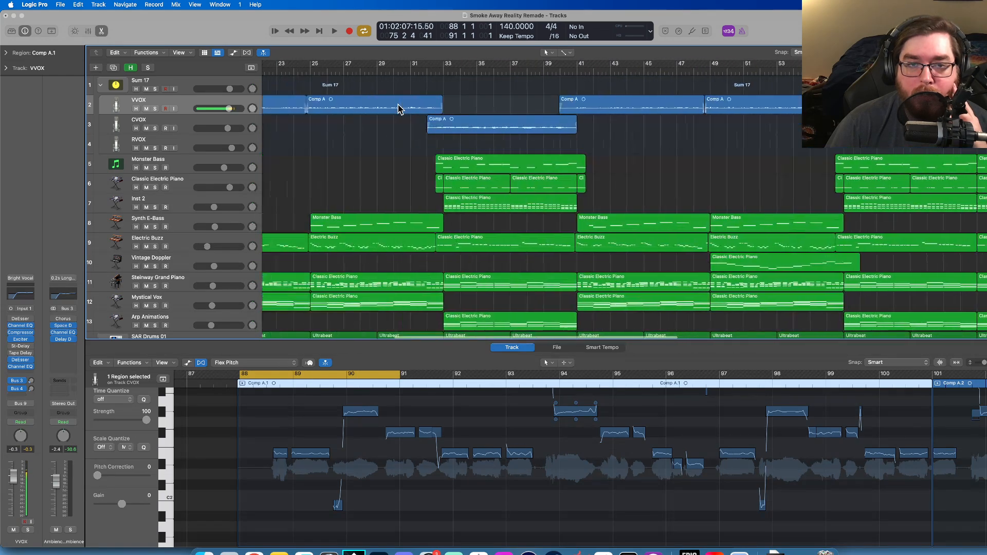
scroll(398, 108, right, 3)
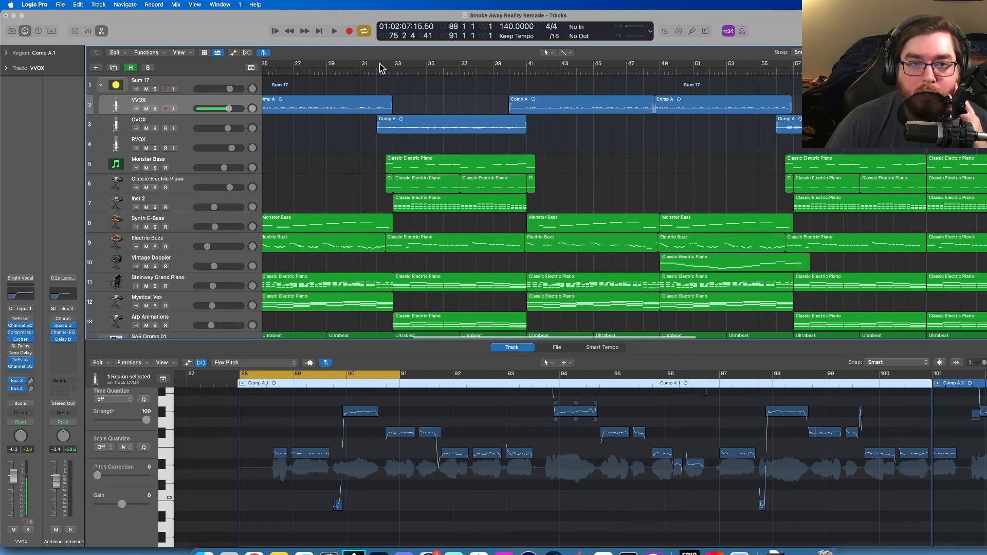
drag(380, 67, 544, 68)
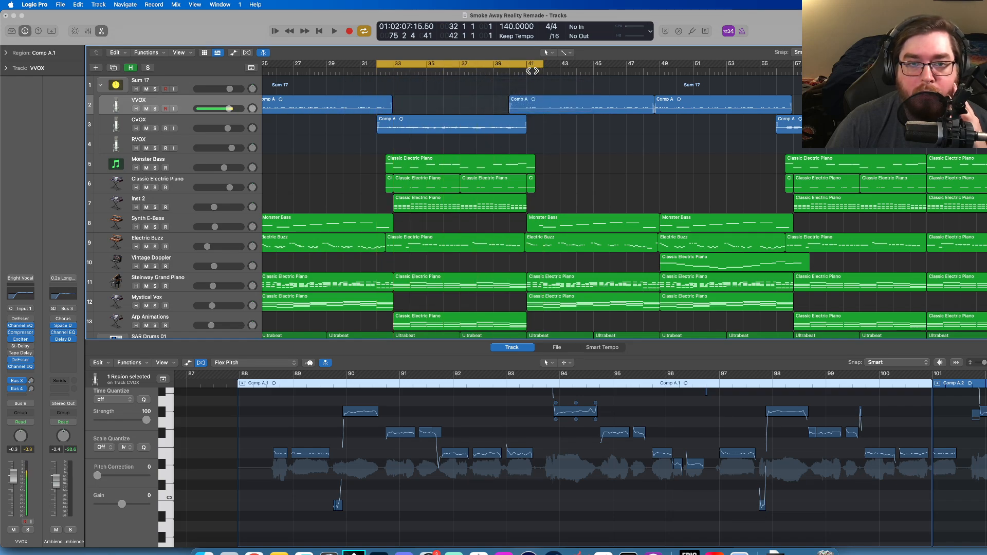
click(146, 109)
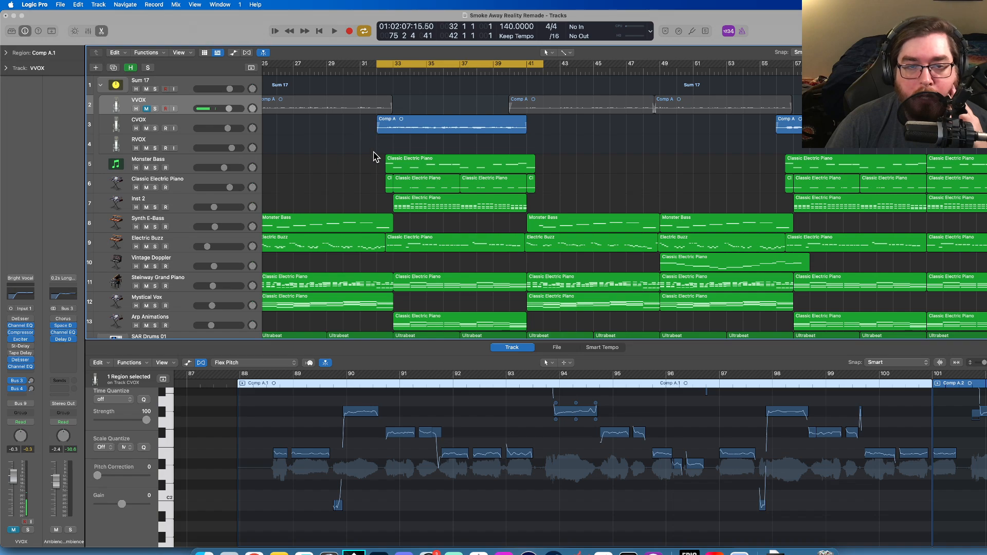
- Select the Comp A region at bar 32 on the CVOX track and enlarge the editor around its pitch notes
click(425, 126)
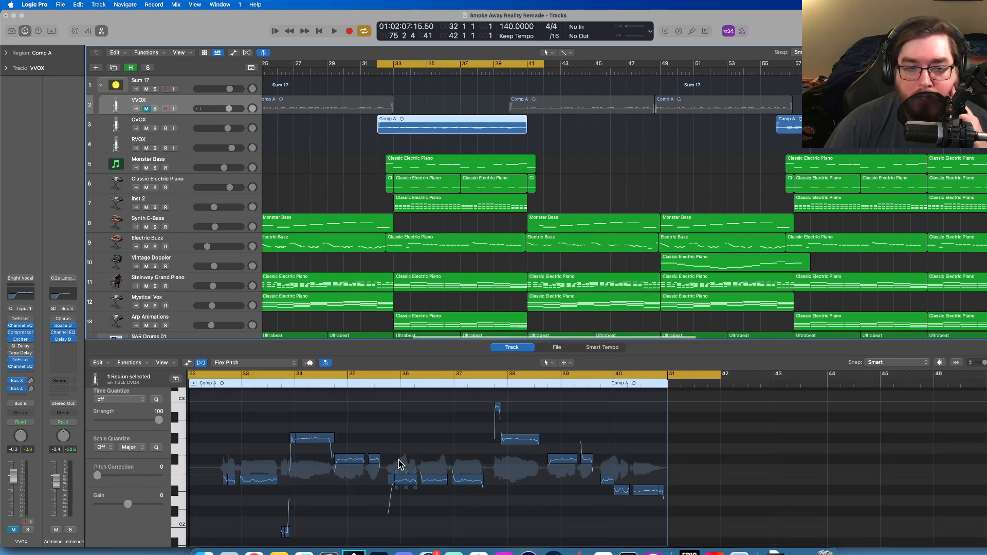
scroll(387, 413, left, 5)
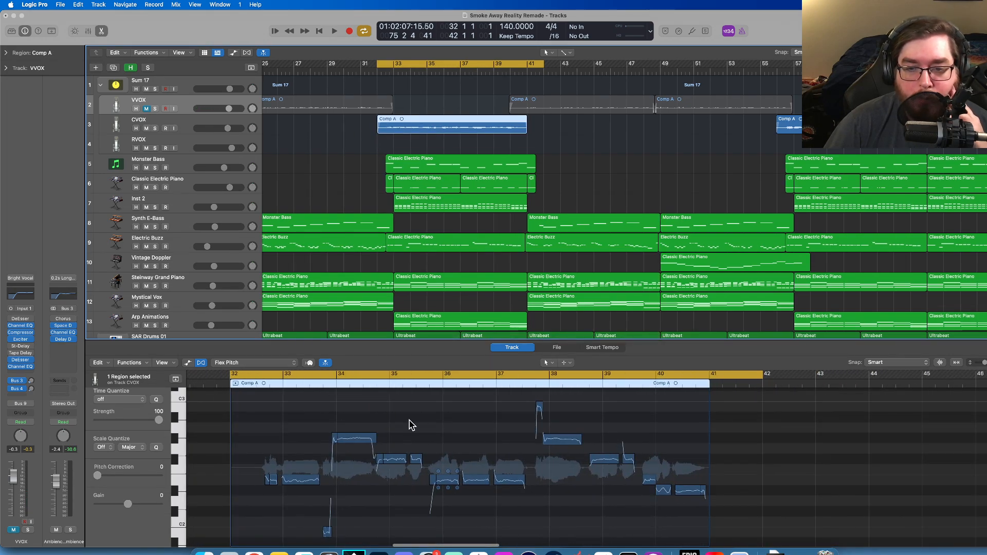
scroll(408, 426, right, 5)
scroll(408, 426, down, 1)
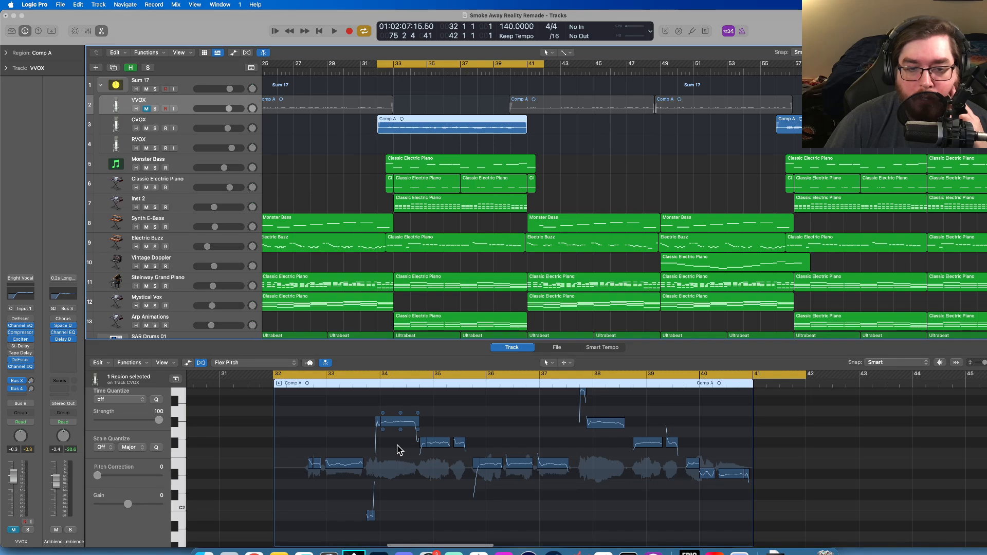
scroll(399, 449, up, 1)
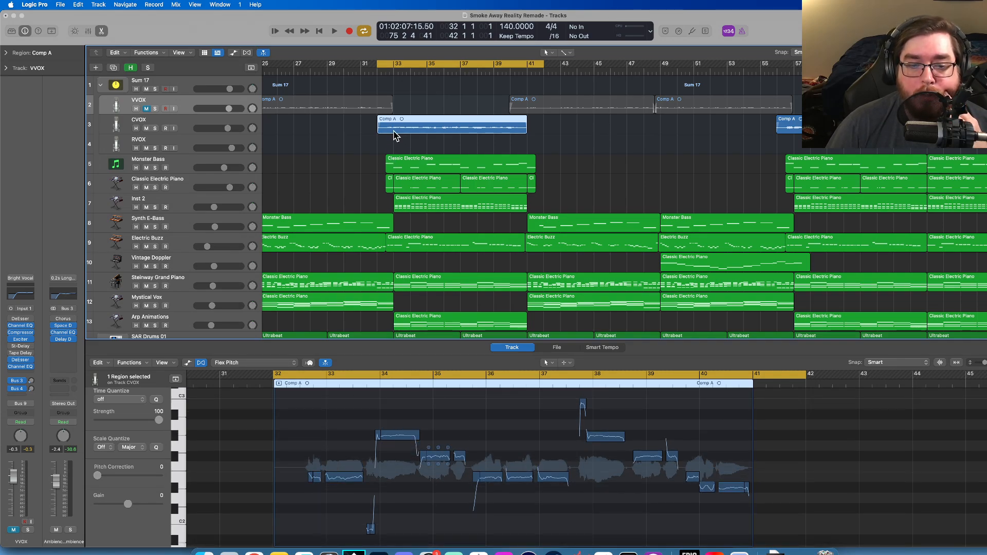
scroll(395, 136, left, 2)
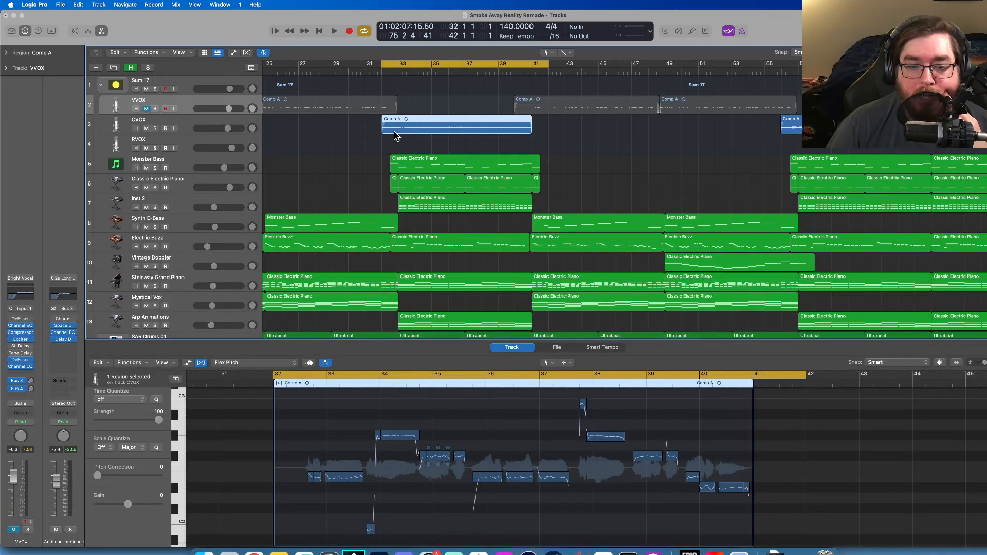
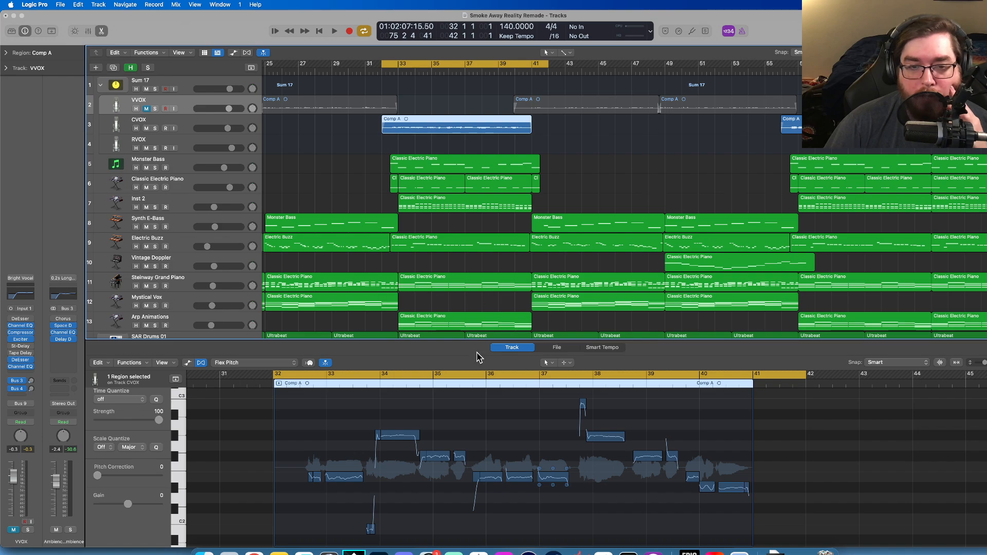
drag(476, 338, 477, 256)
scroll(514, 414, down, 5)
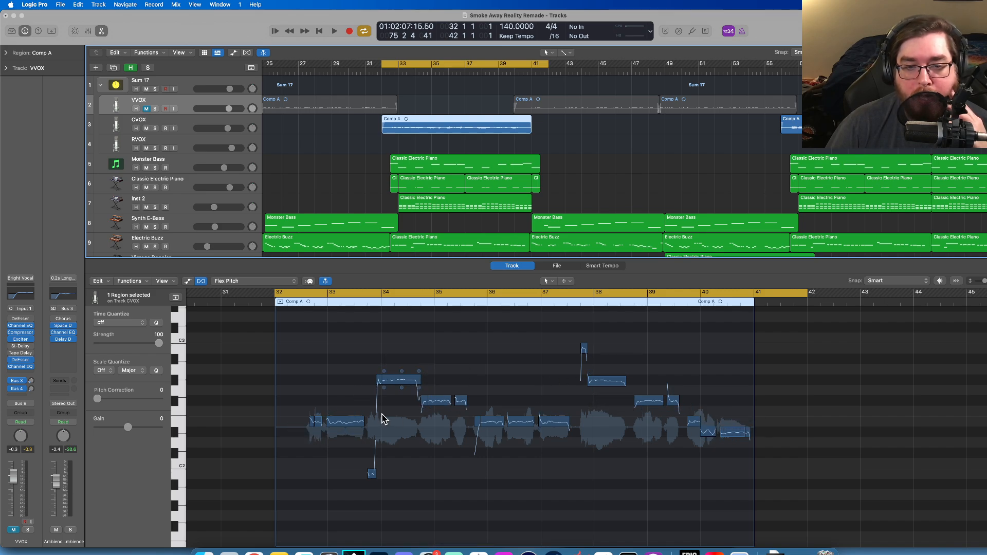
- Look through the flex modes available for the CVOX track and keep Flex Pitch
click(252, 283)
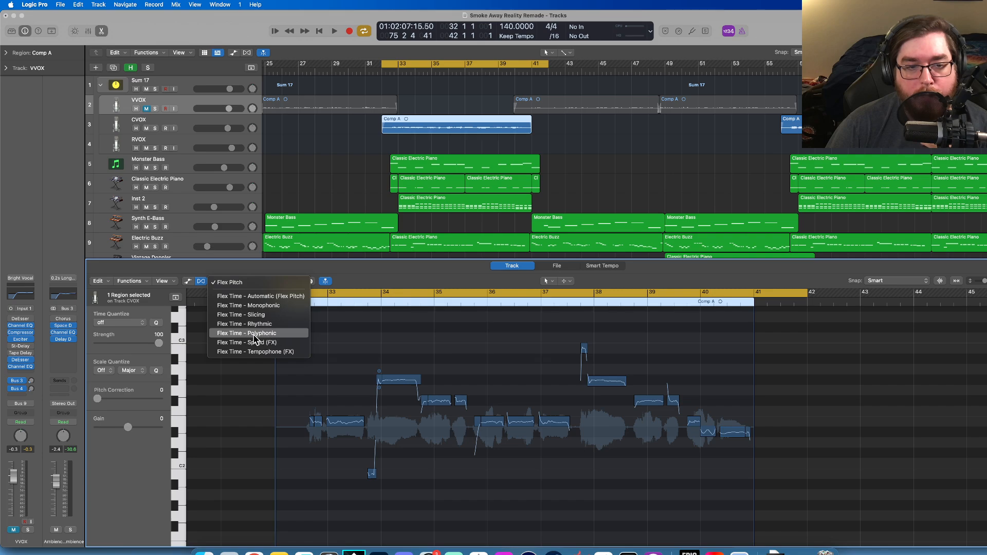
click(311, 283)
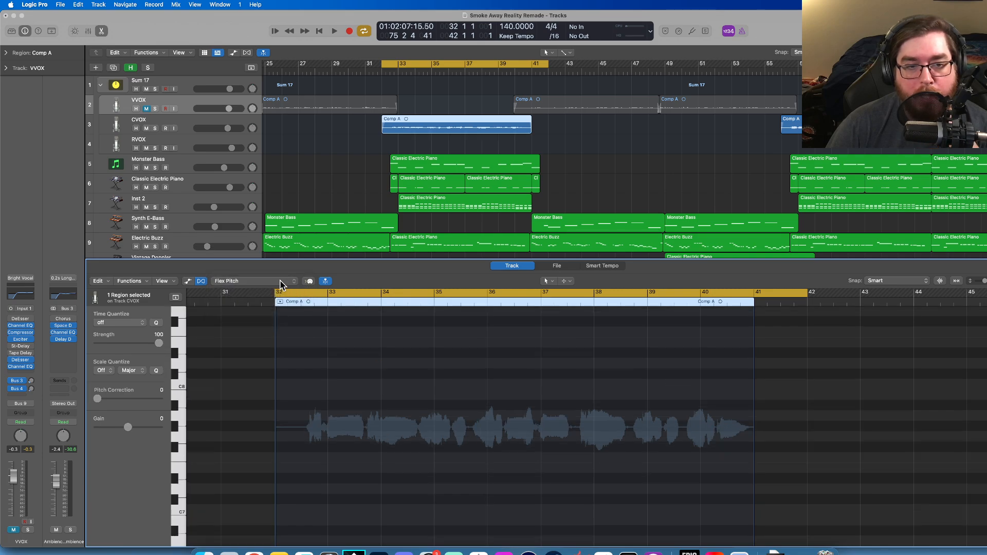
click(228, 282)
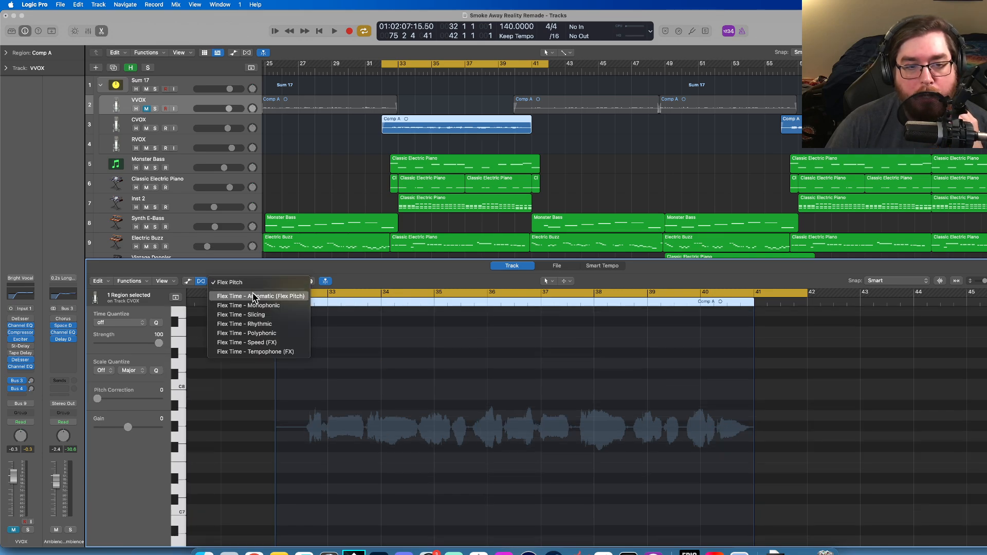
click(247, 282)
- Look over the pitch notes of the Comp A region and select the long note at bar 33
scroll(378, 400, up, 2)
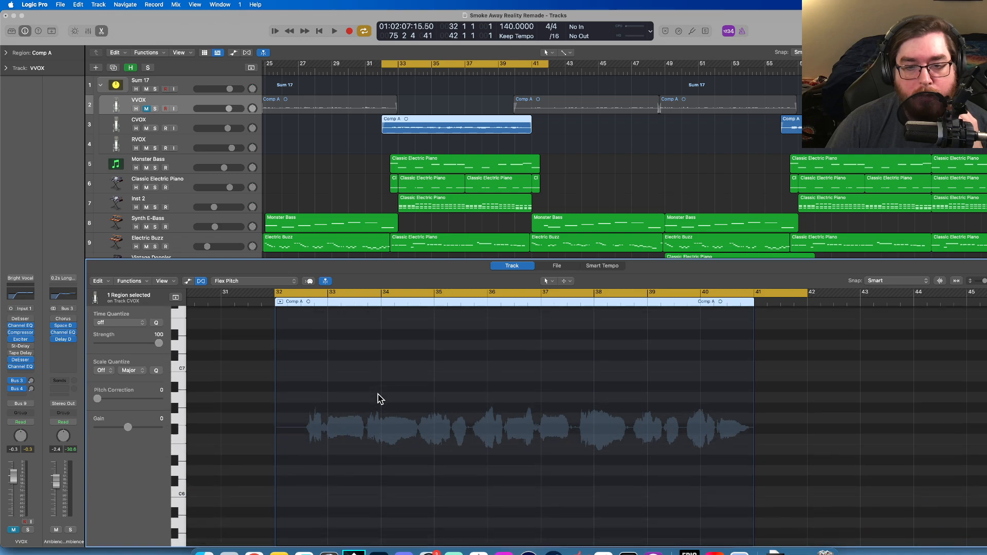
scroll(378, 399, up, 2)
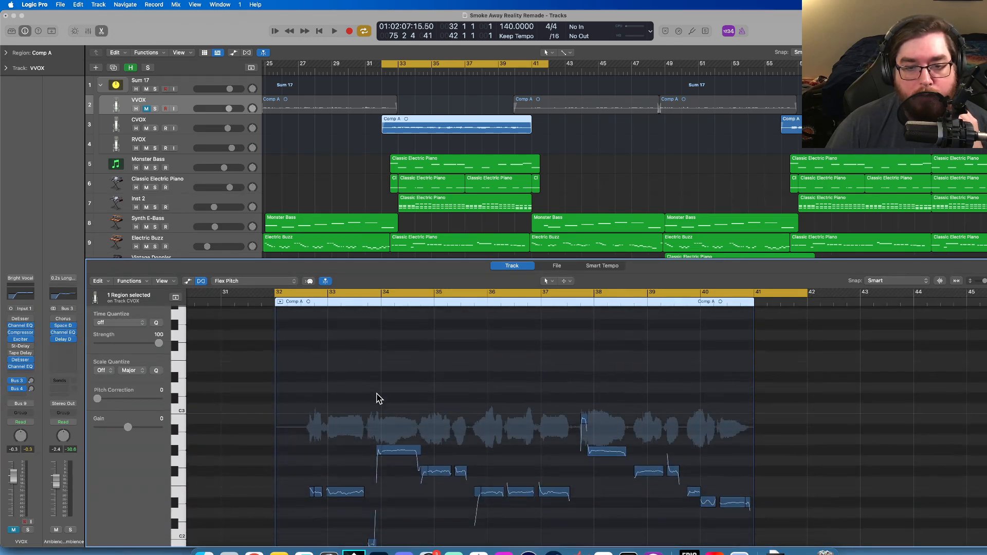
scroll(378, 399, down, 3)
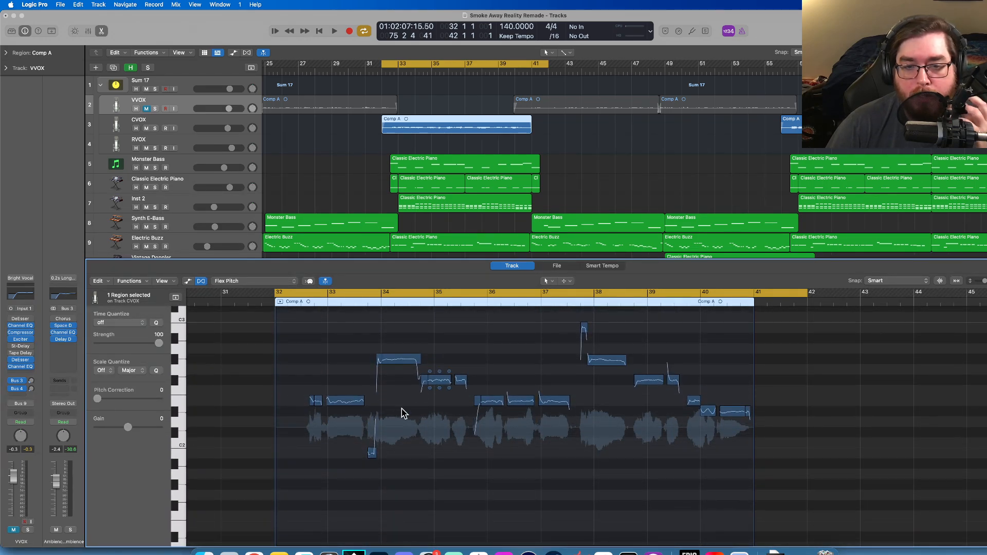
scroll(409, 427, up, 3)
scroll(409, 427, down, 5)
scroll(409, 427, up, 1)
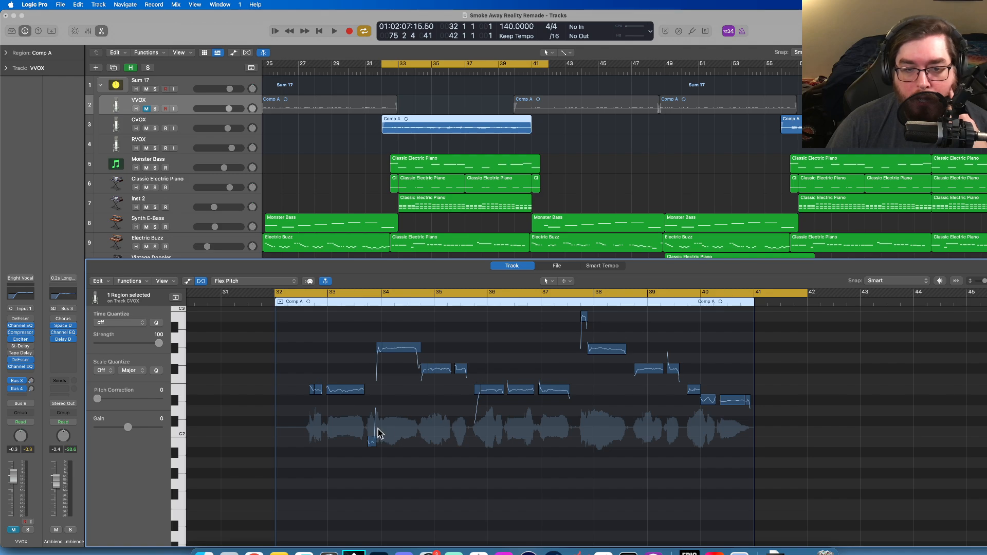
click(344, 390)
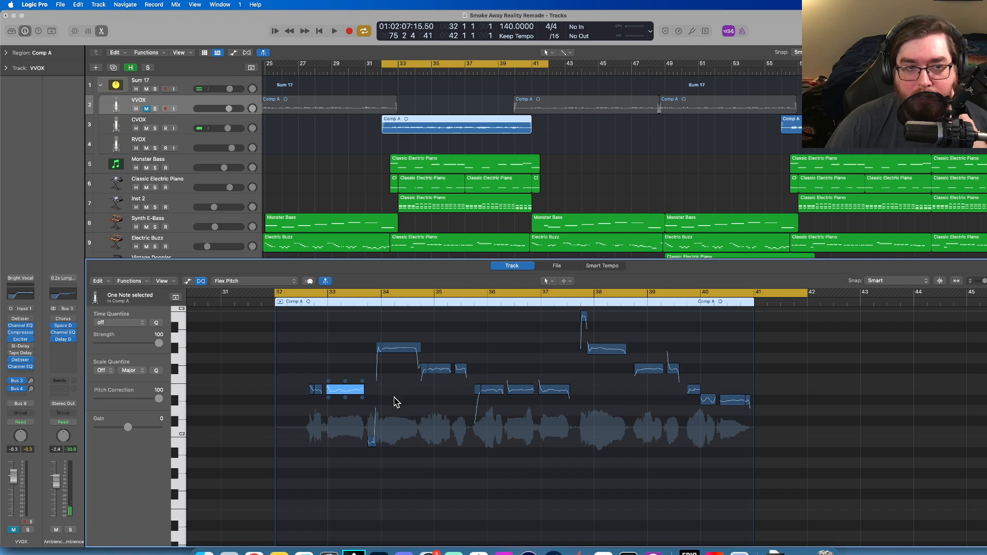
- Select the CVOX track and inspect the effect channels fed by its Bus 3 and Bus 7 sends
click(181, 121)
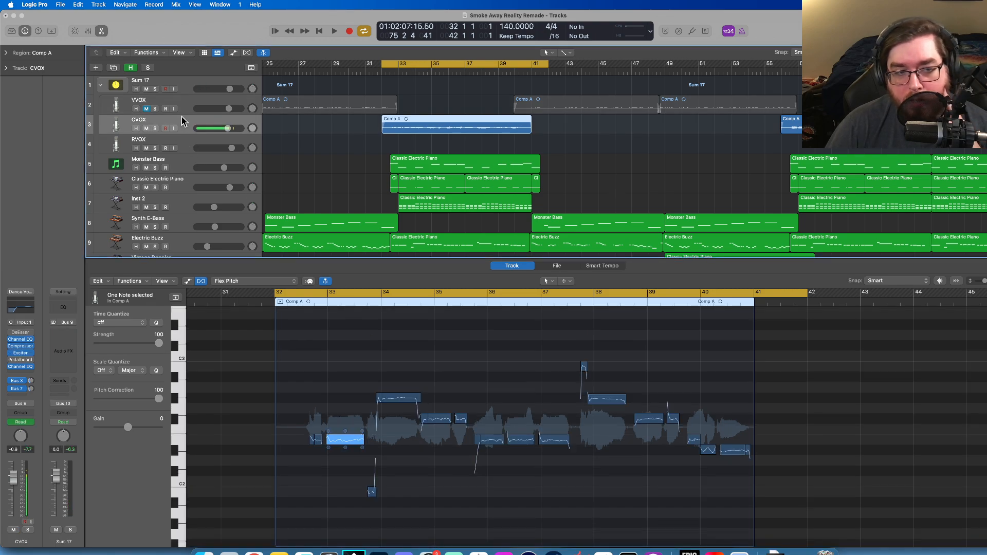
click(31, 381)
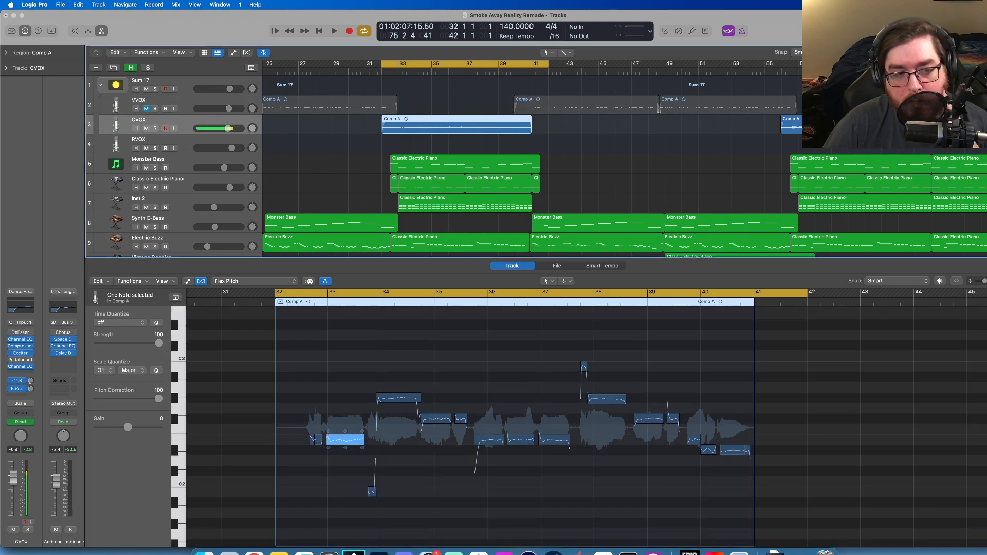
click(31, 390)
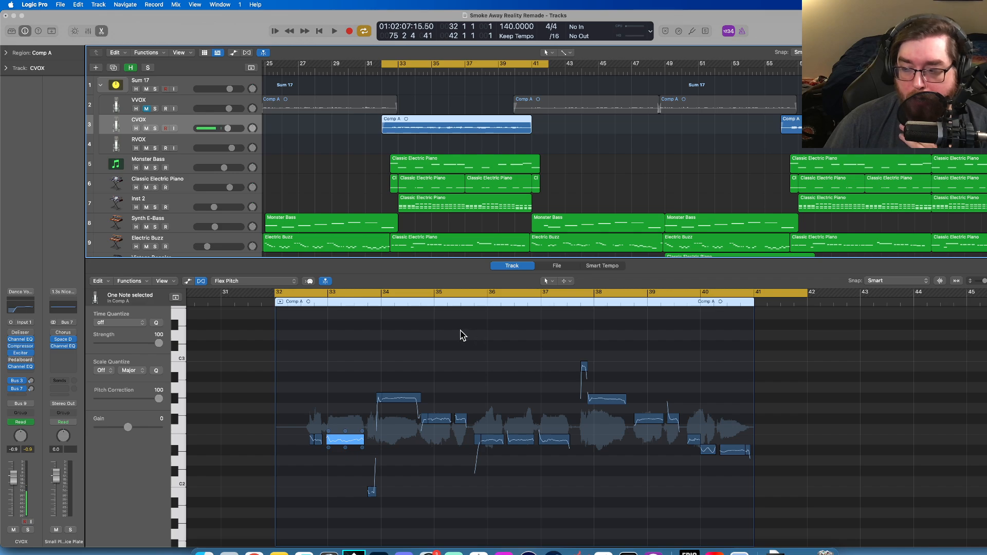
- Audition the long vocal note at bar 33, play the cycled section from bar 32, and stop during bar 38
click(344, 440)
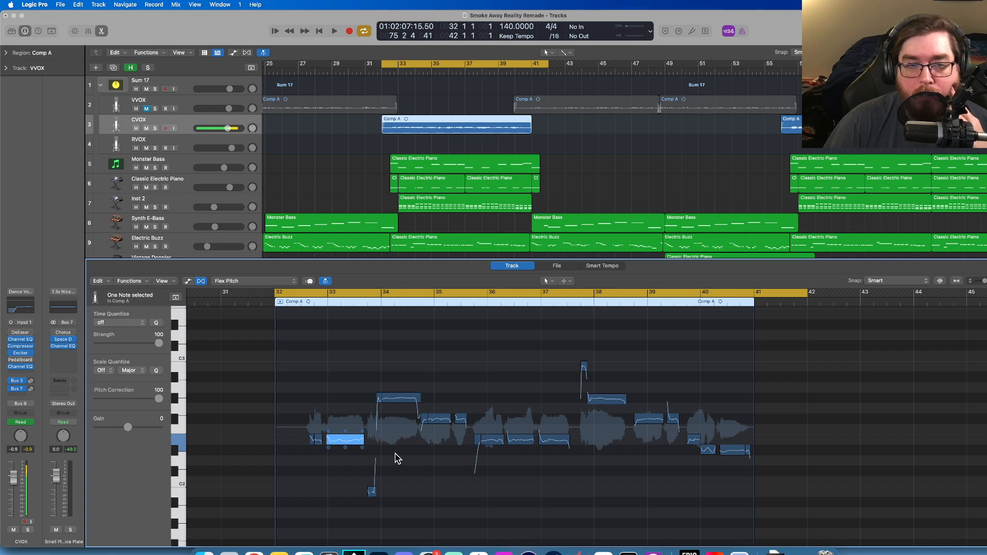
click(334, 31)
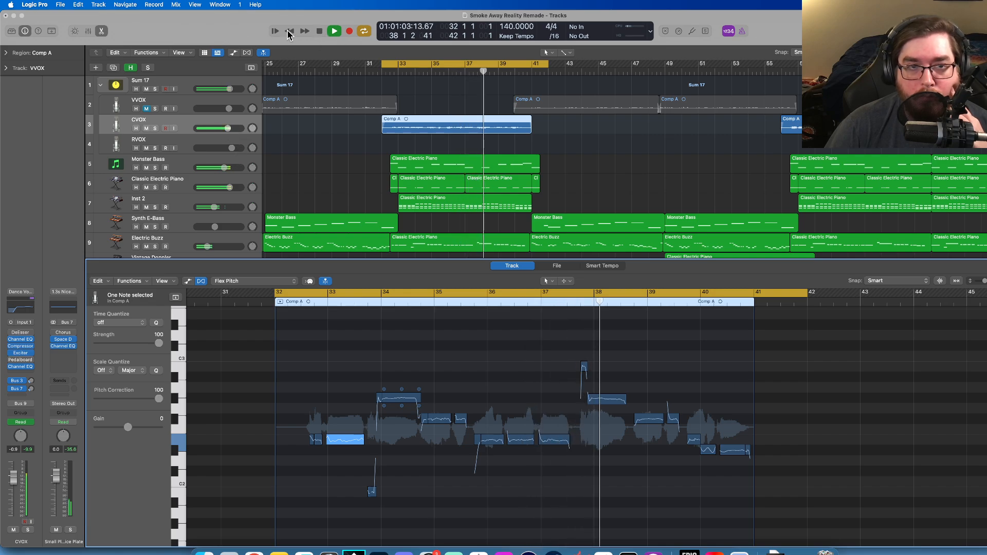
click(319, 31)
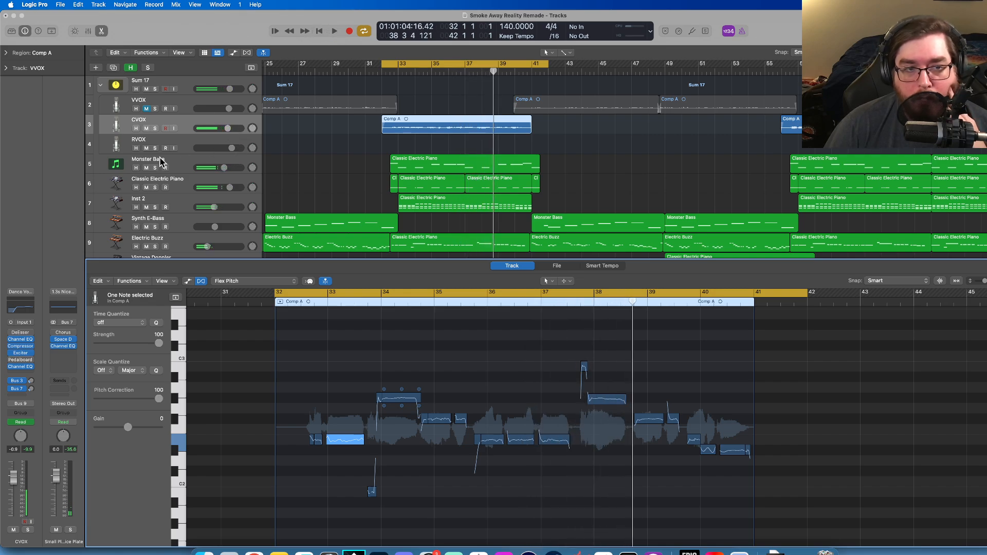
- Select the Monster Bass track and show its MIDI notes in the Piano Roll
click(185, 163)
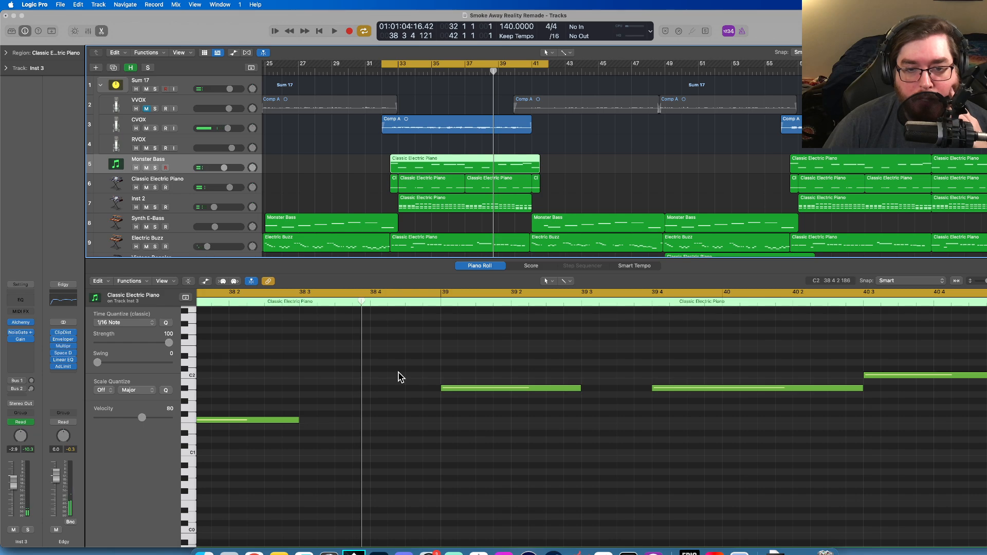
- Look over the bass notes of the Monster Bass region around bars 33 to 41
scroll(393, 372, left, 5)
scroll(384, 367, left, 20)
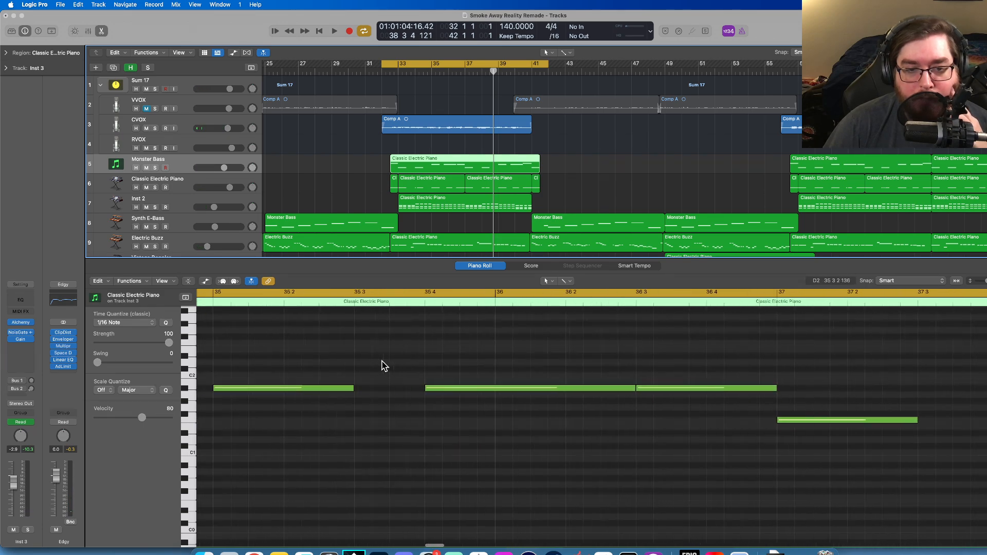
click(376, 161)
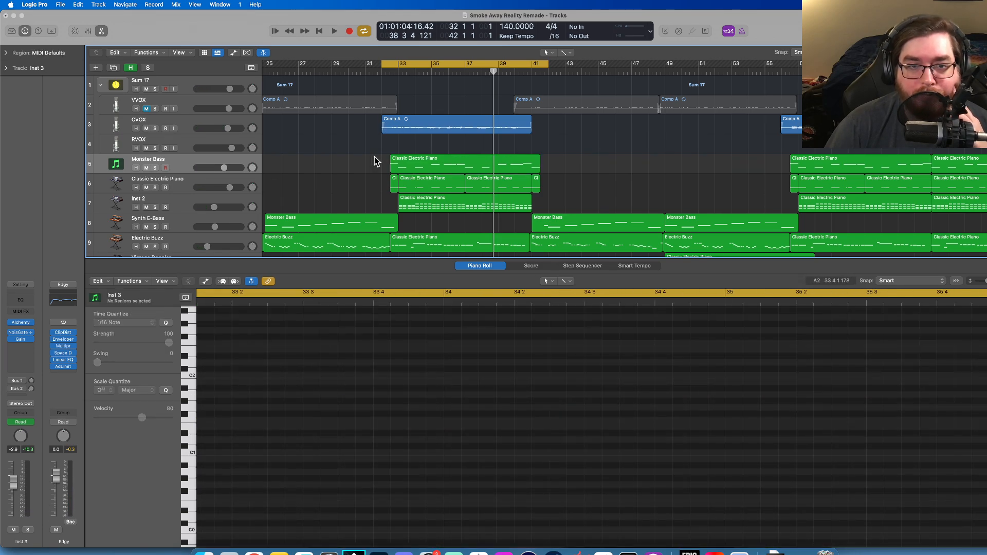
click(428, 166)
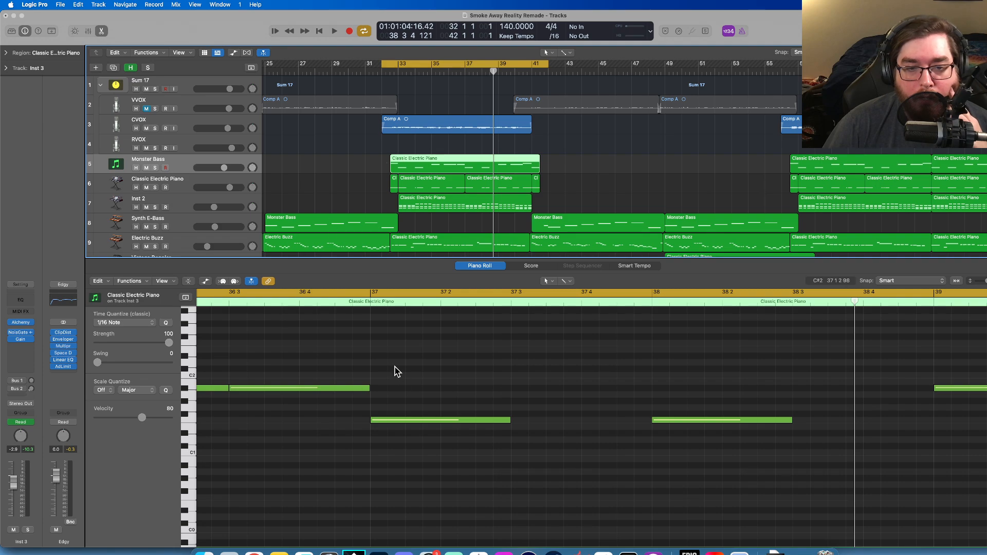
scroll(389, 362, left, 5)
scroll(389, 362, left, 5)
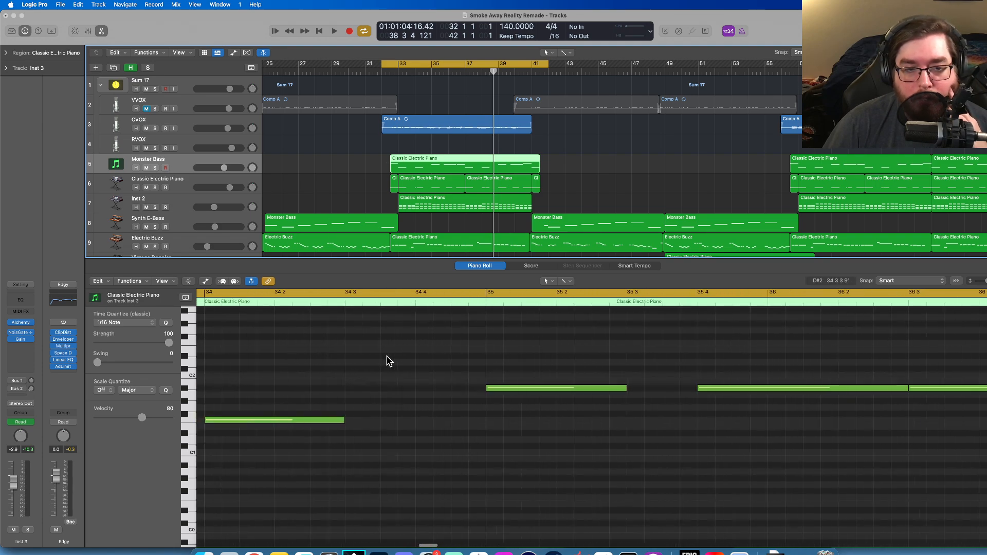
scroll(354, 174, left, 10)
- Inspect the notes of the Monster Bass regions around bars 57, 65, 89, 97 and 105 in turn
scroll(354, 174, right, 20)
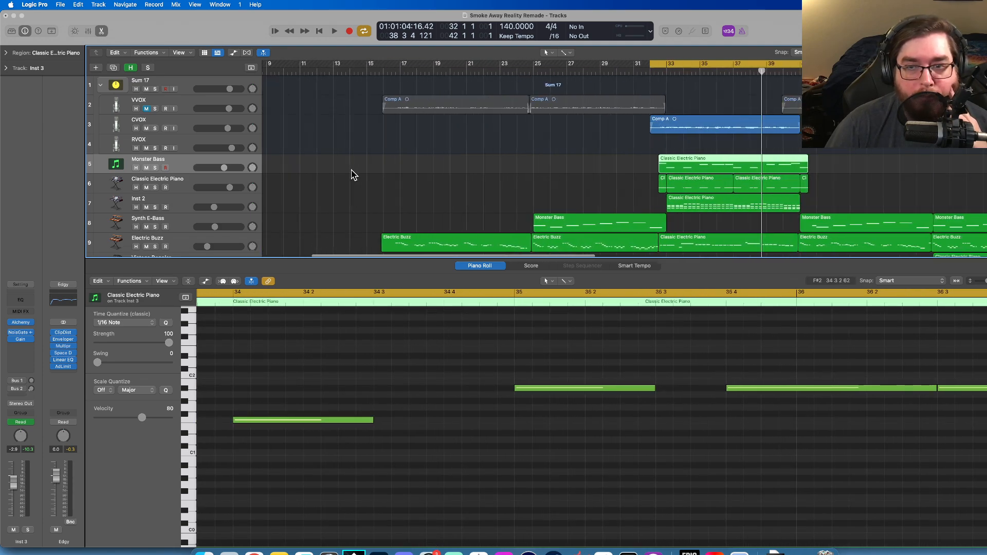
scroll(352, 170, left, 3)
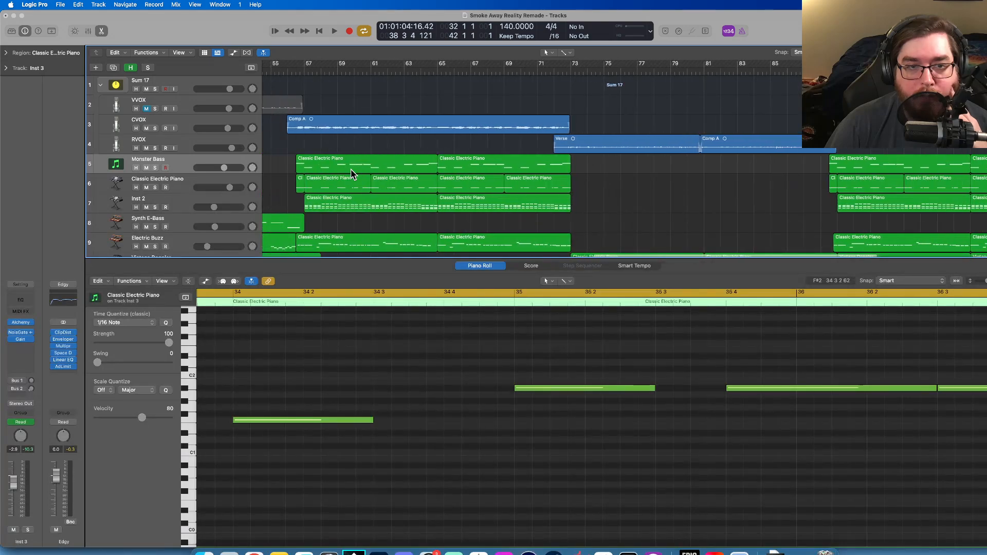
click(353, 163)
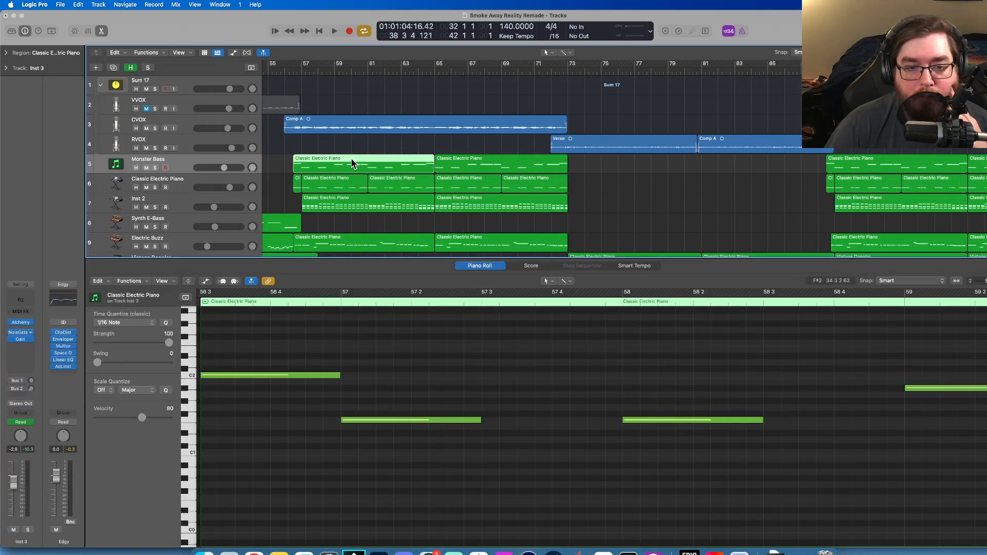
click(468, 170)
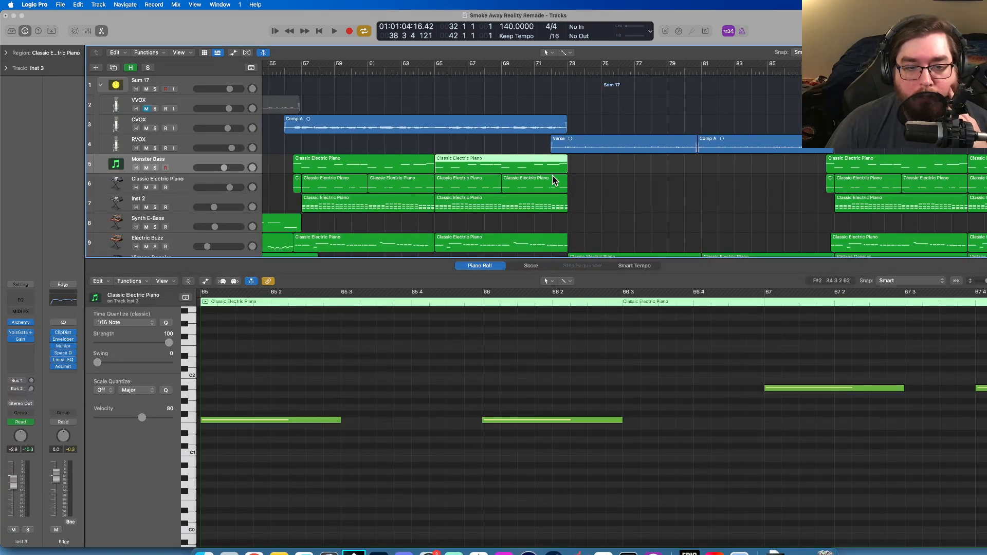
scroll(552, 175, right, 8)
click(510, 159)
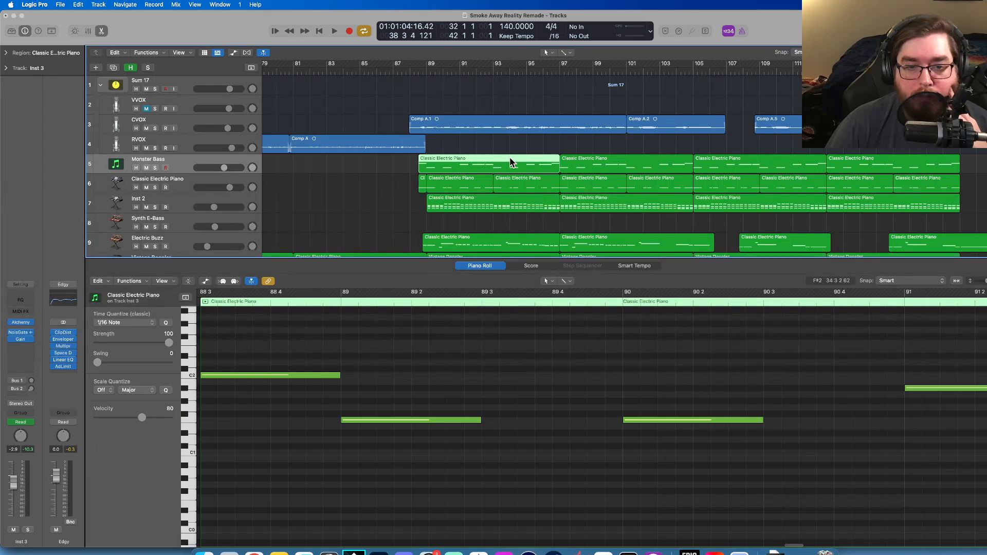
click(622, 162)
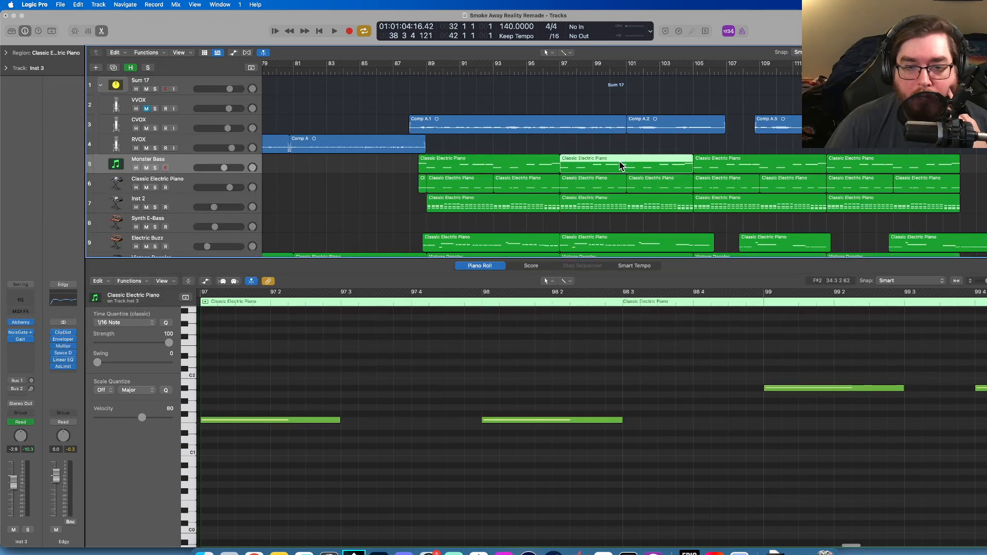
scroll(761, 160, down, 1)
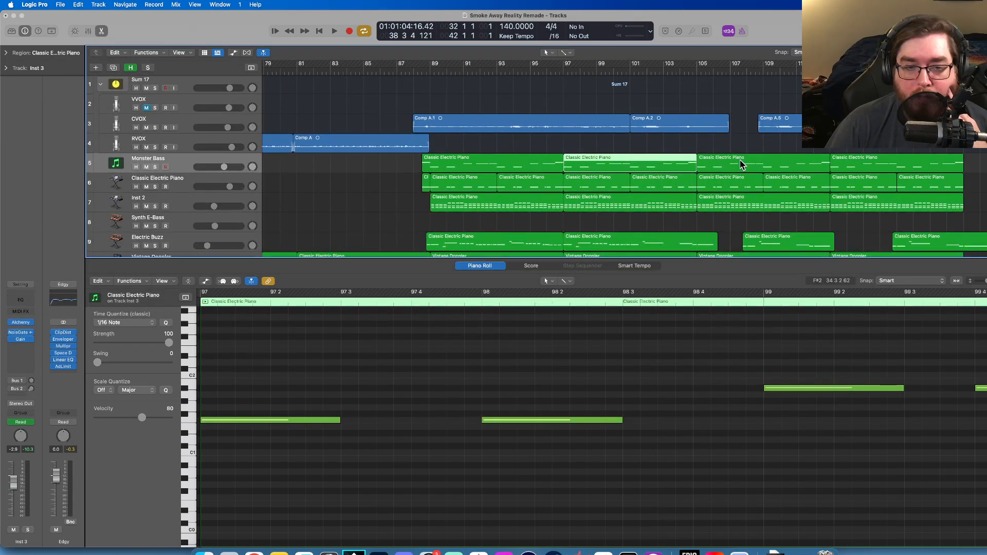
click(742, 165)
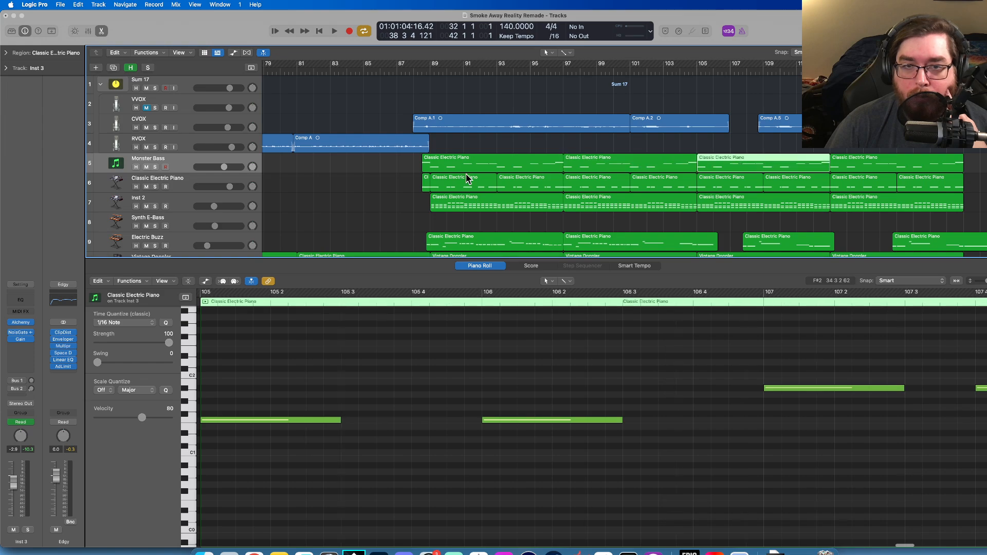
- Transpose all notes of the first Monster Bass region down one semitone, moving the bar 39 note to A1
scroll(470, 178, left, 15)
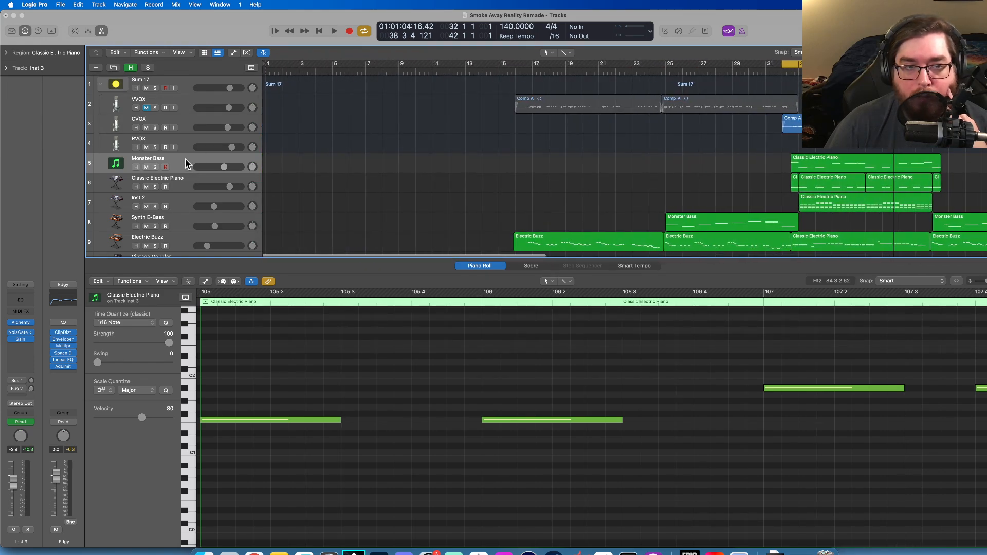
click(185, 165)
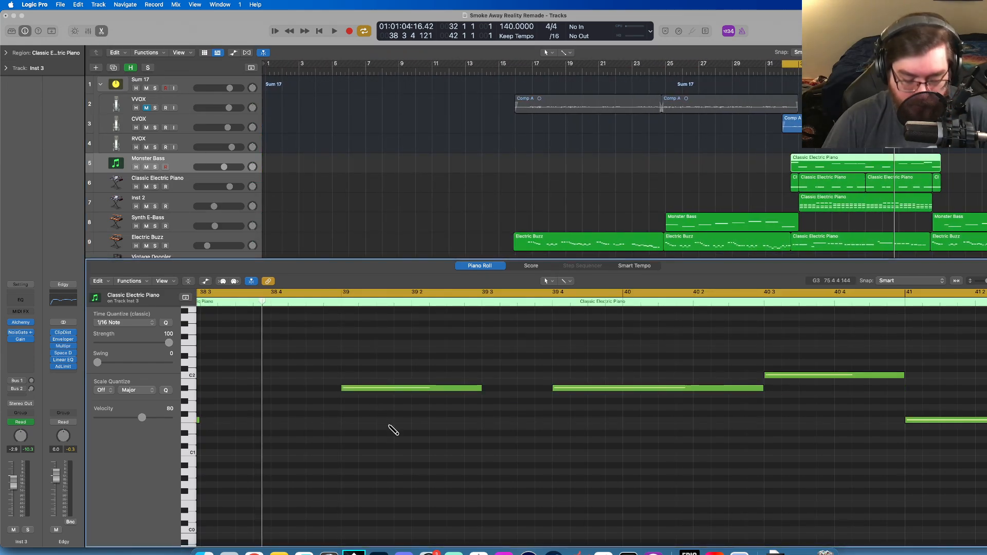
key(super+a)
scroll(390, 407, down, 1)
scroll(389, 380, left, 5)
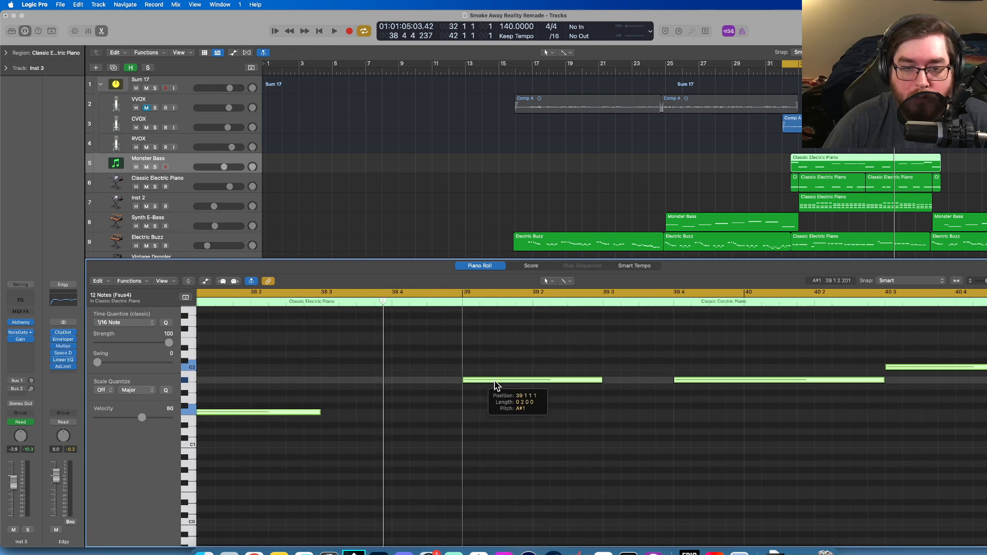
drag(495, 383, 495, 389)
click(434, 366)
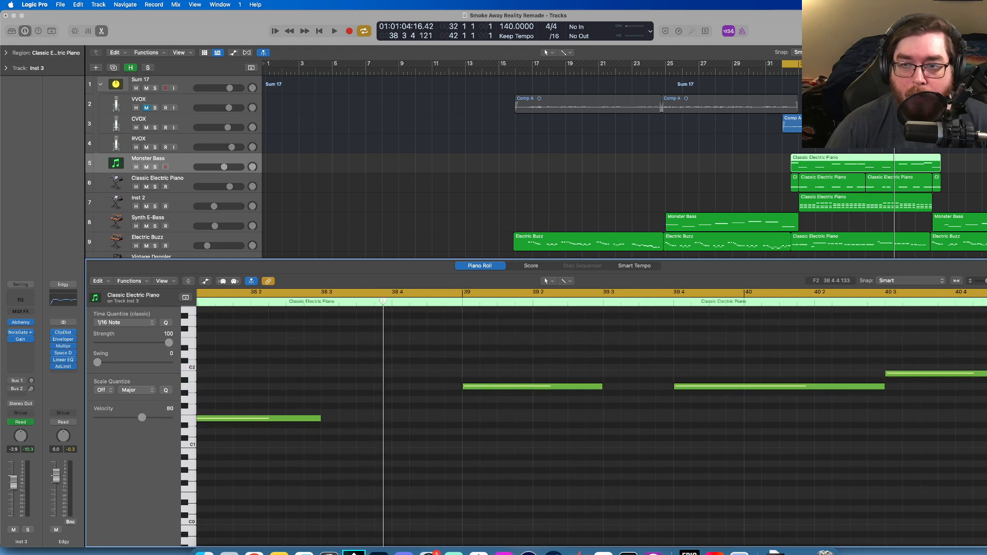
- Play the cycled section from bar 32, try the Monster Bass volume at -4.6 dB, and stop during bar 40
click(332, 31)
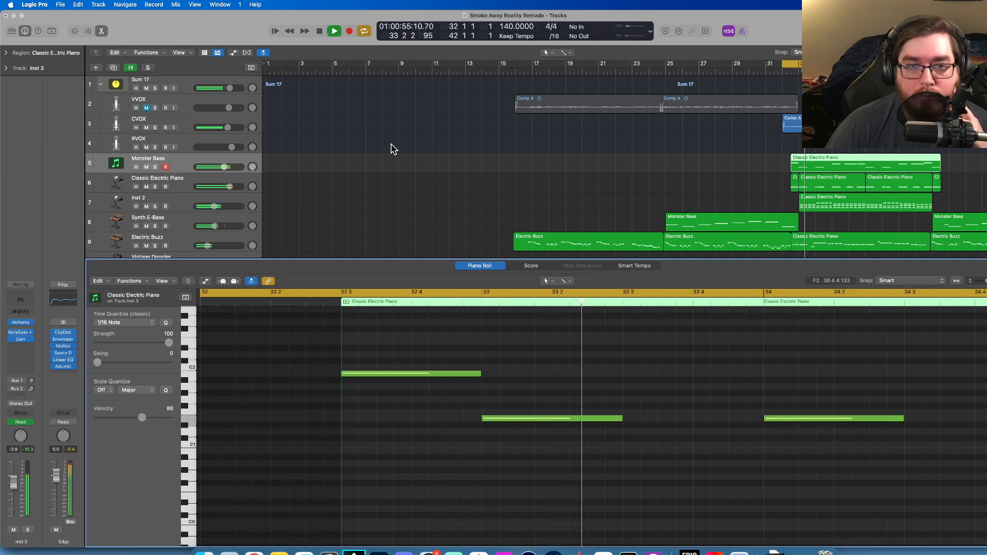
scroll(458, 161, right, 10)
scroll(458, 161, right, 5)
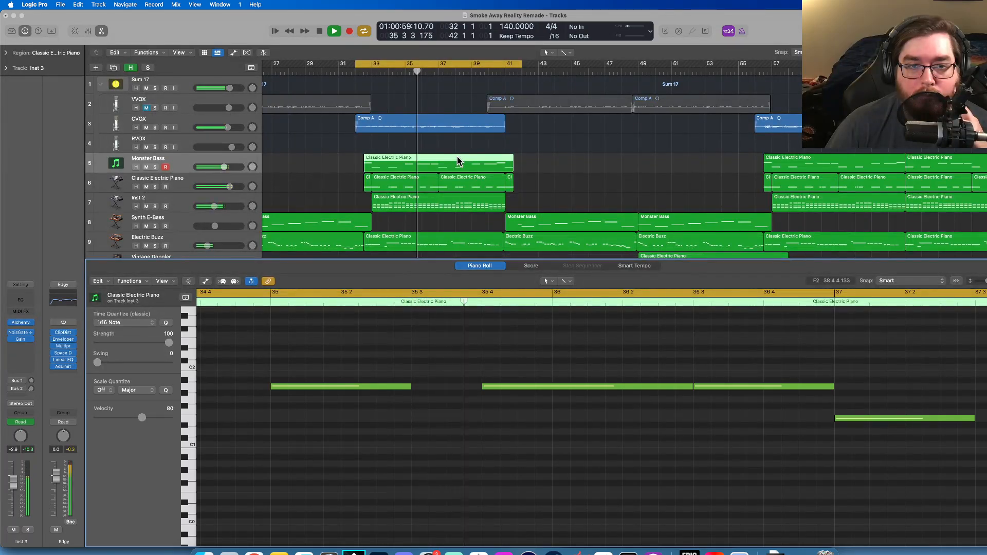
drag(232, 170, 221, 167)
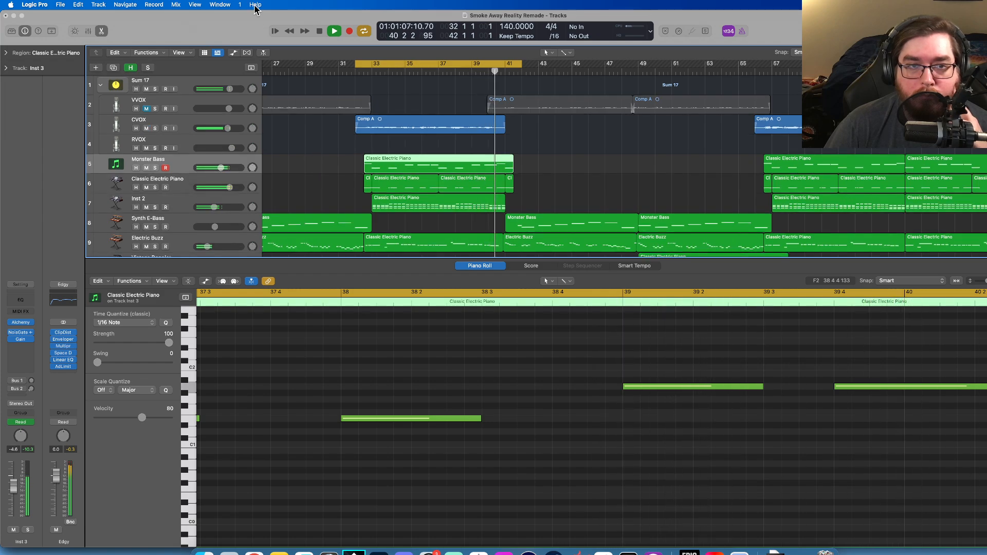
click(319, 31)
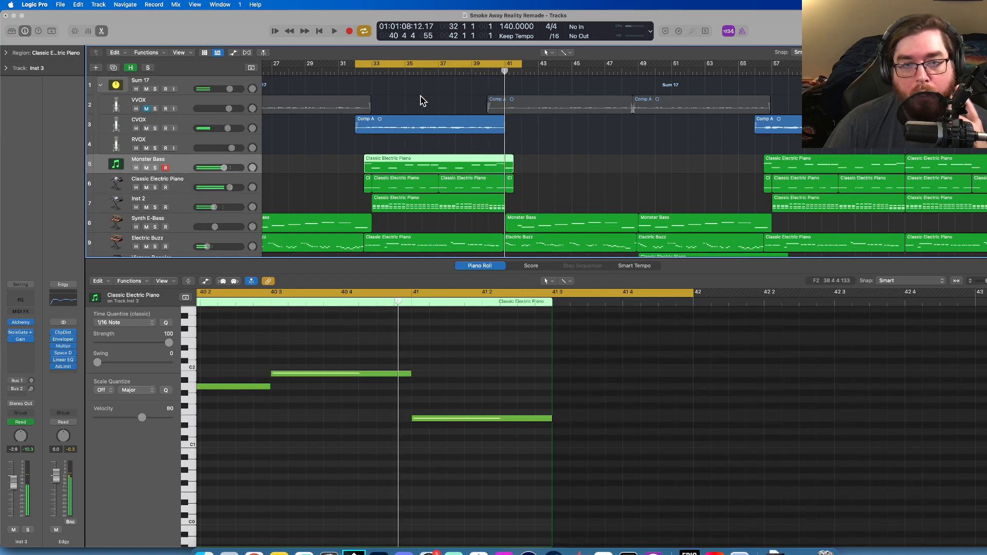
- Show the pitch notes of the CVOX track's first Comp A region, from bar 32 to 41
click(403, 125)
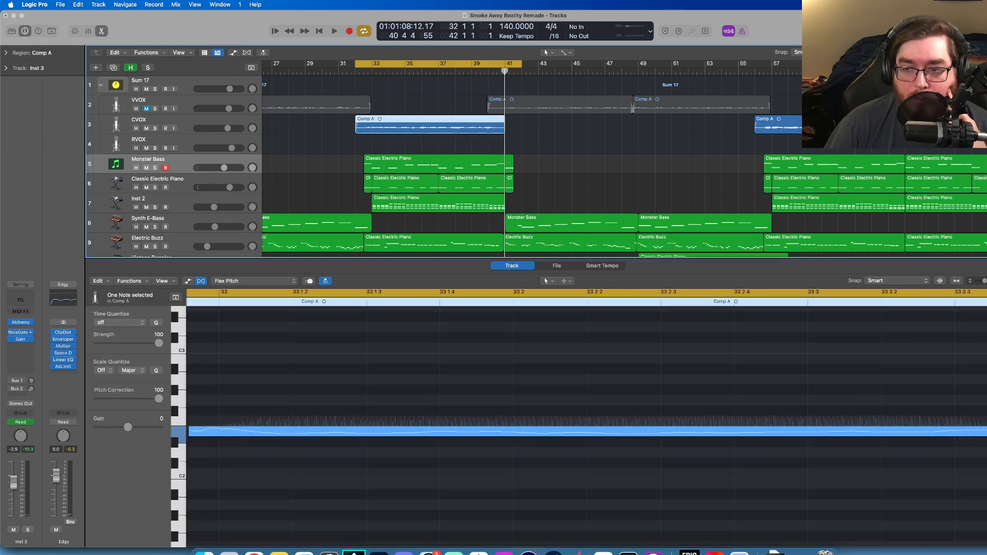
drag(986, 281, 982, 281)
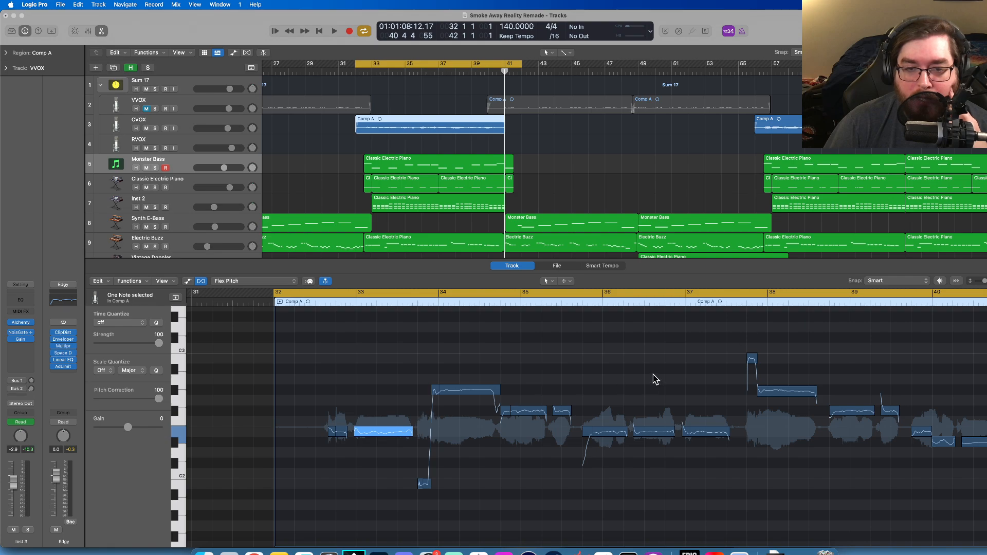
scroll(648, 378, right, 5)
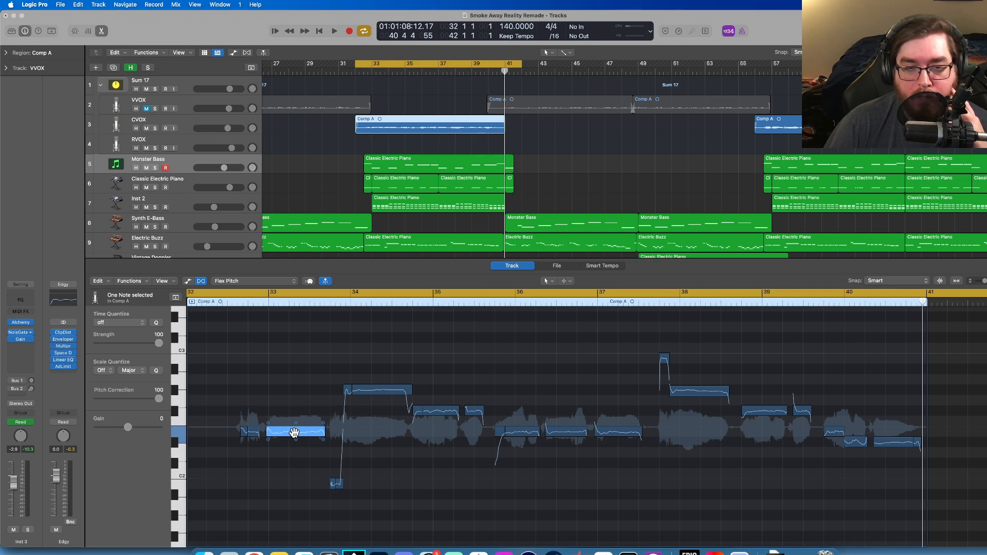
- Bend the long note at bar 33 upward, with its start Pitch Drift at -2.18 and its end drift raised
mouse_move(295, 434)
mouse_down()
mouse_move(295, 380)
mouse_move(295, 430)
mouse_up()
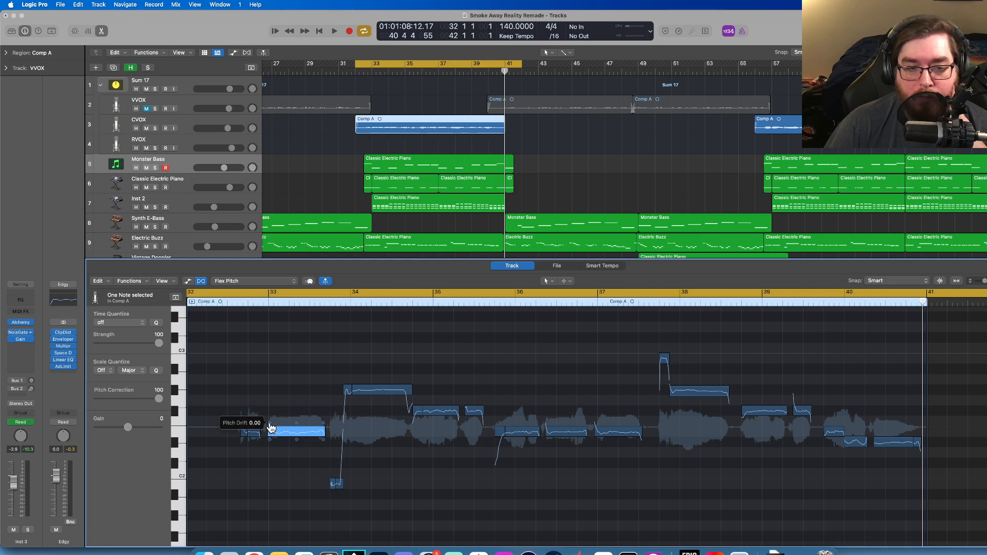
drag(269, 423, 270, 424)
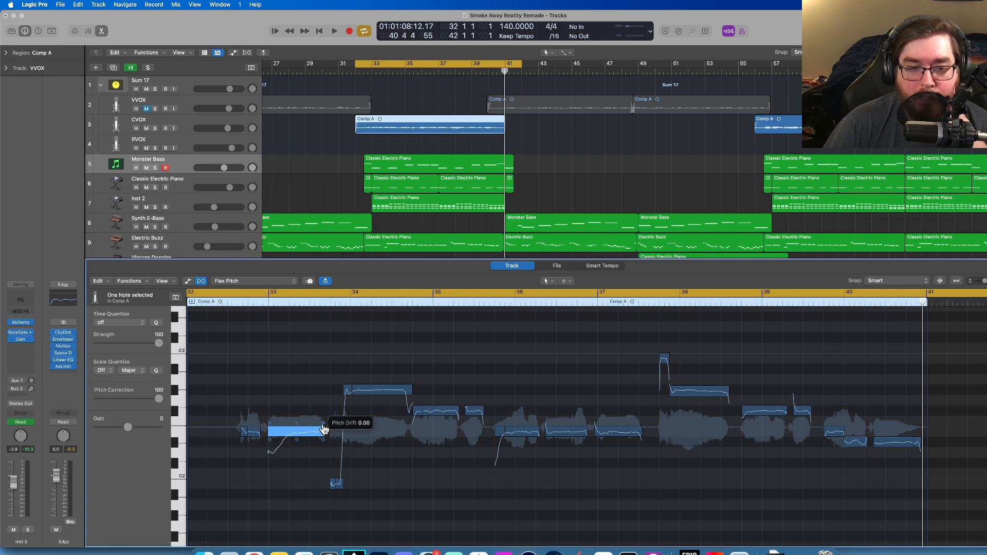
drag(323, 422, 318, 384)
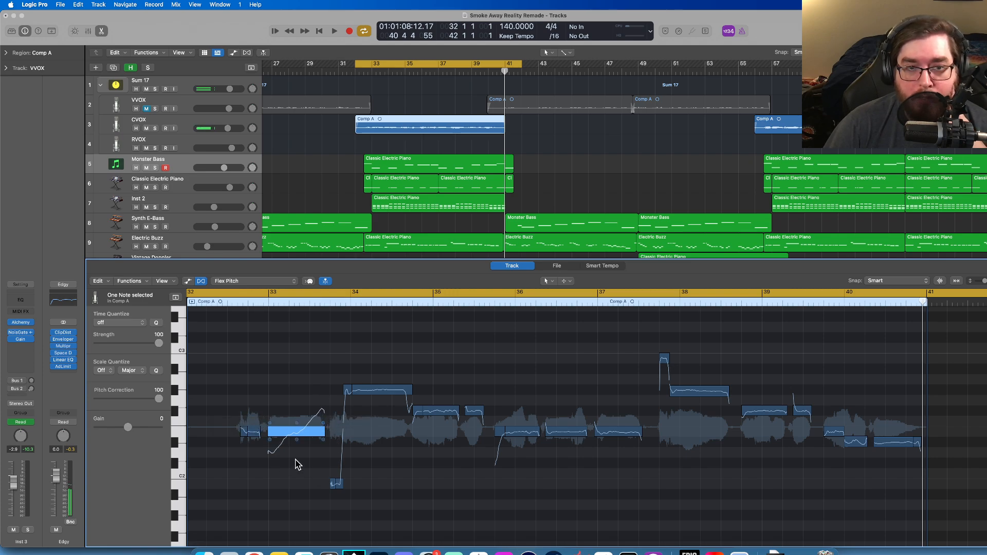
- Solo the CVOX track, play the bent note from the start of the cycle, and stop during bar 34
click(155, 128)
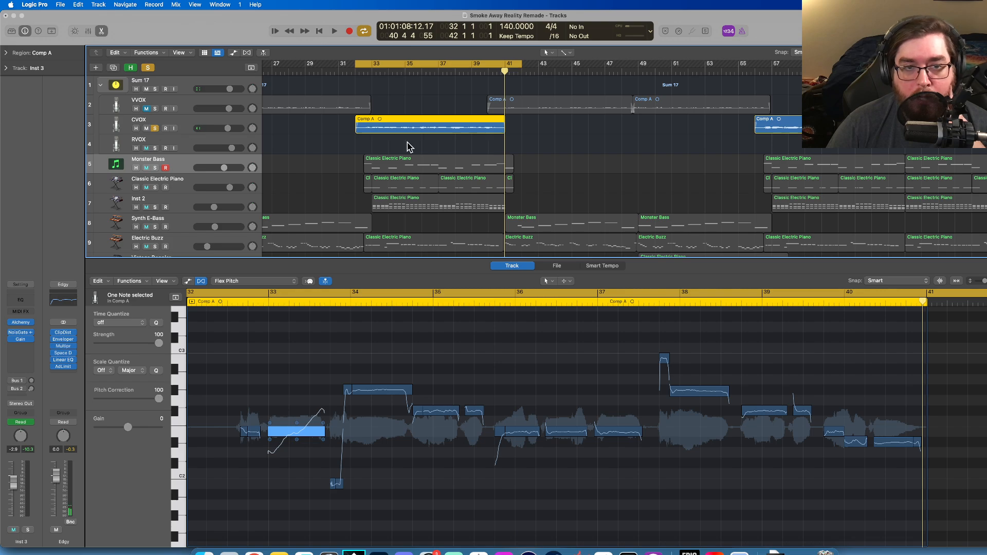
click(333, 30)
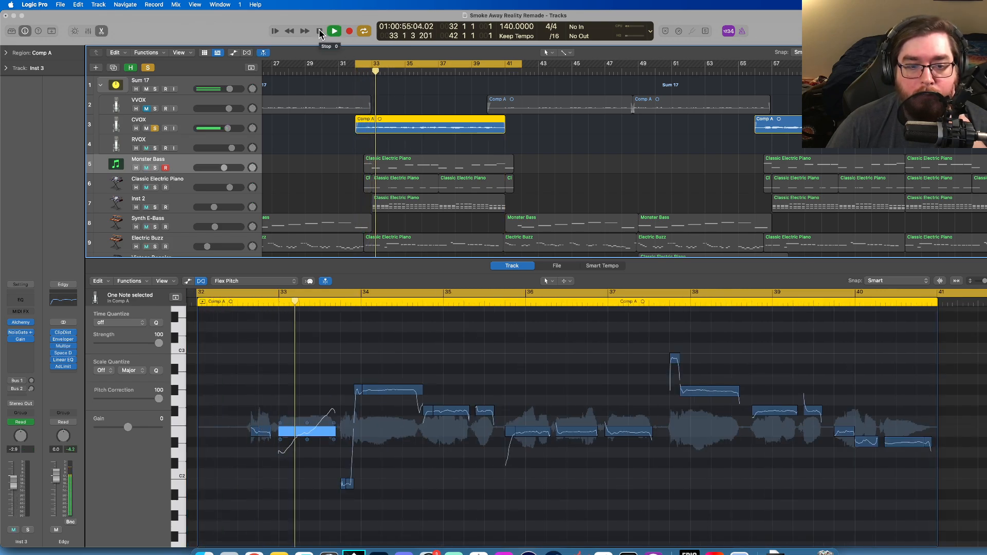
click(319, 33)
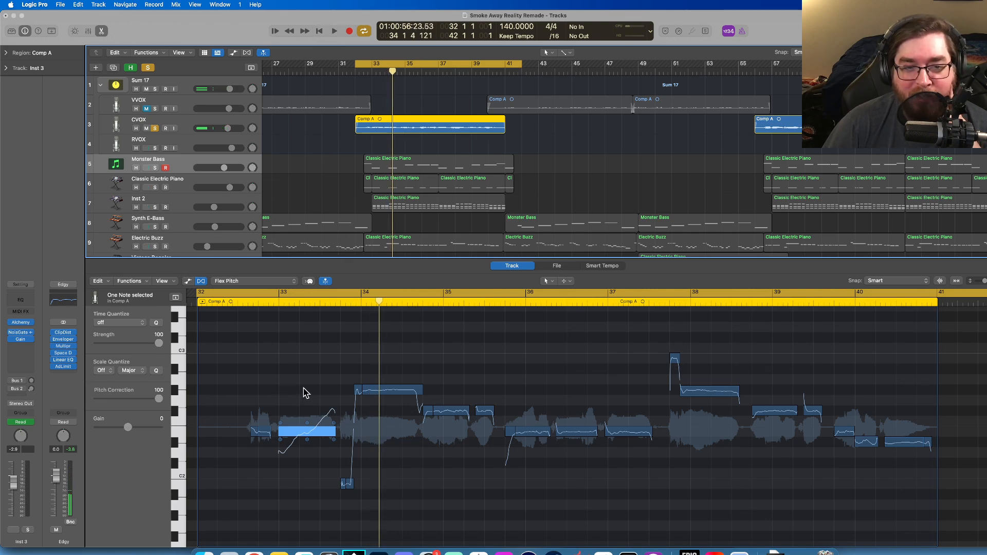
- Straighten the long note at bar 33 by resetting its end and start Pitch Drift
drag(332, 423, 333, 454)
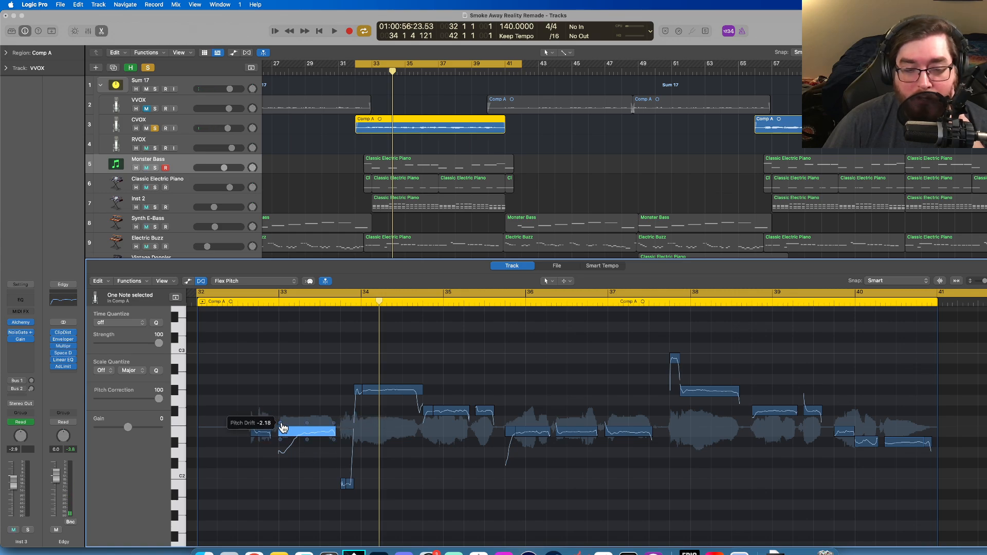
drag(282, 428, 279, 371)
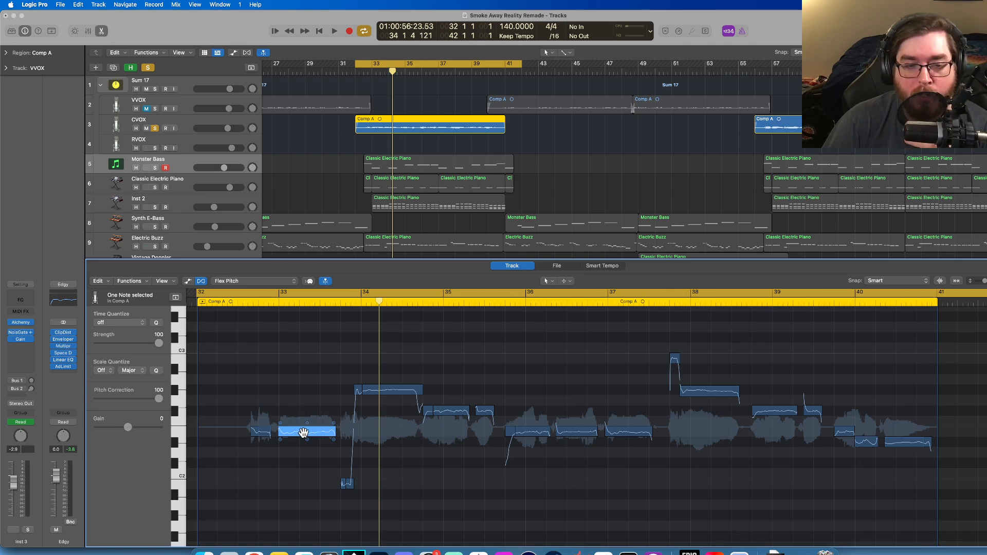
- Adjust the Fine Pitch of the long note at bar 33, leaving its Pitch Correction at 97, and audition it
mouse_move(304, 434)
mouse_down()
mouse_move(304, 411)
mouse_move(305, 435)
mouse_up()
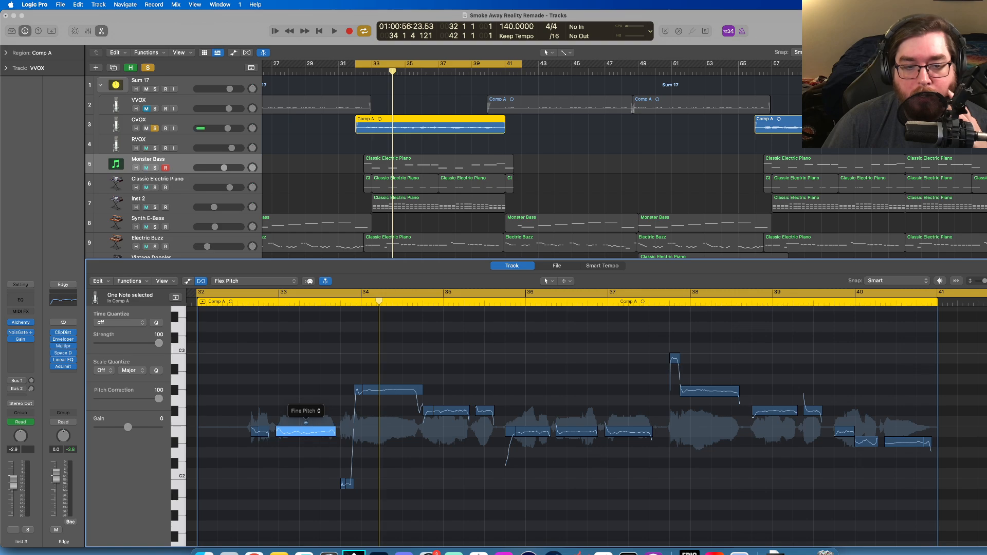
mouse_move(307, 427)
mouse_down()
mouse_move(305, 461)
mouse_move(287, 340)
mouse_move(298, 412)
mouse_up()
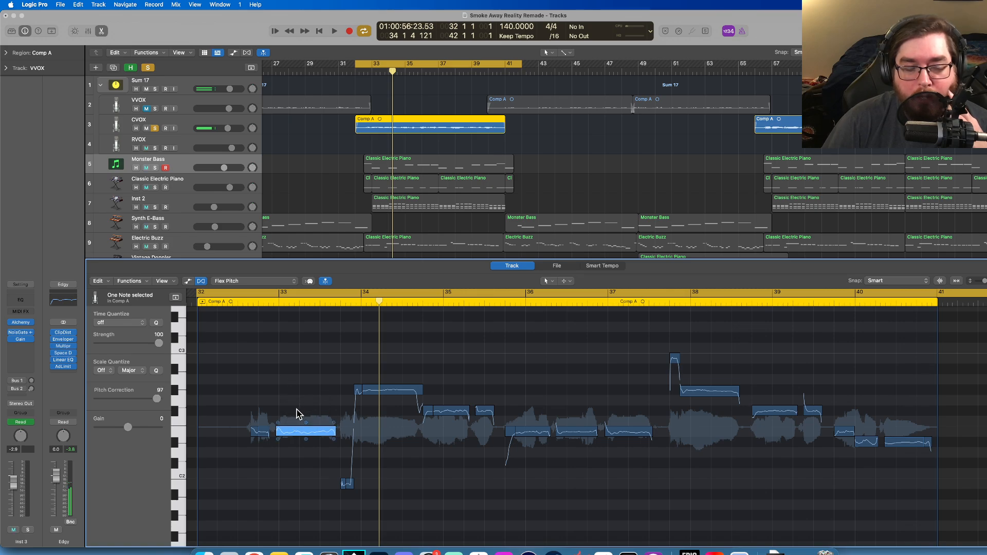
click(306, 423)
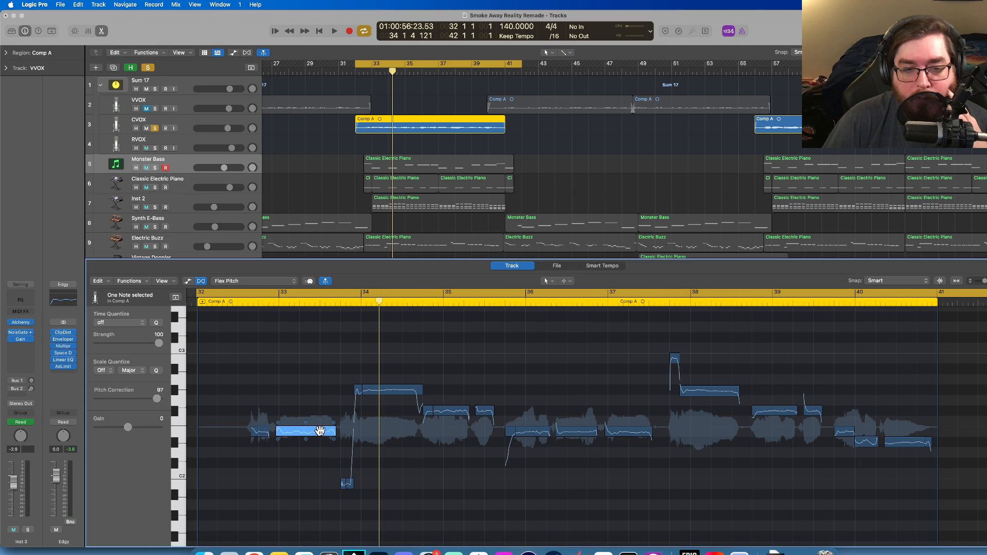
click(315, 435)
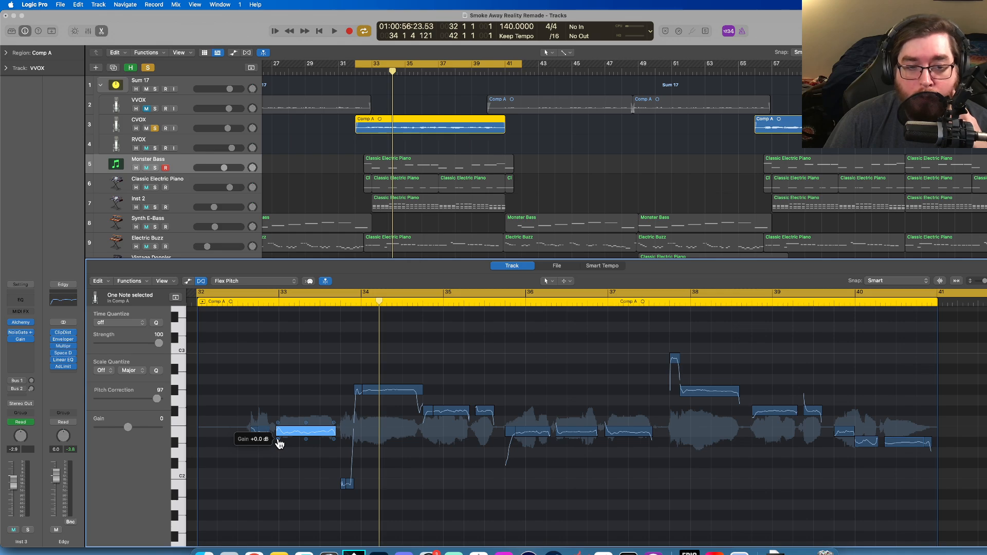
- Audition the long note at bar 33 with its gain raised to 14, and bring the gain back down
drag(280, 443, 277, 380)
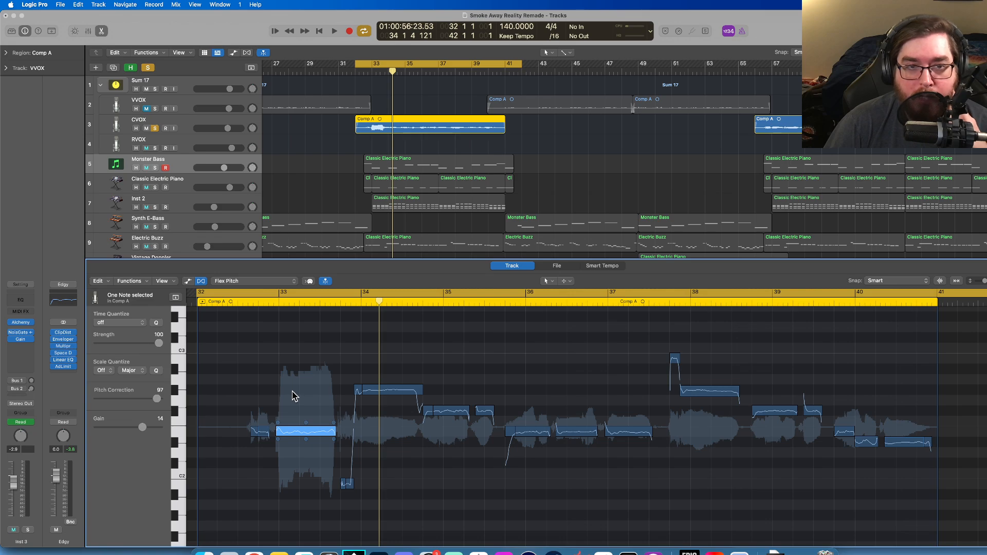
click(334, 31)
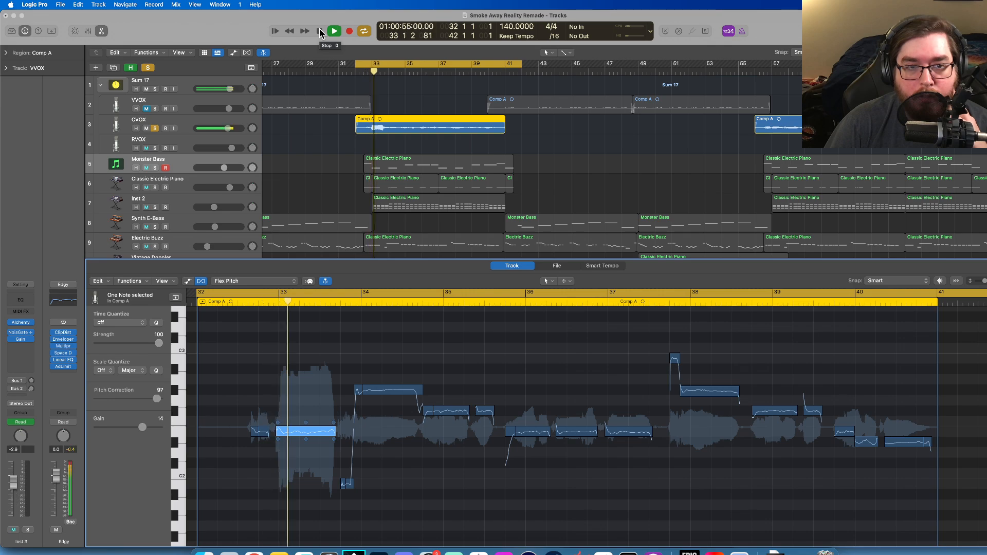
click(320, 32)
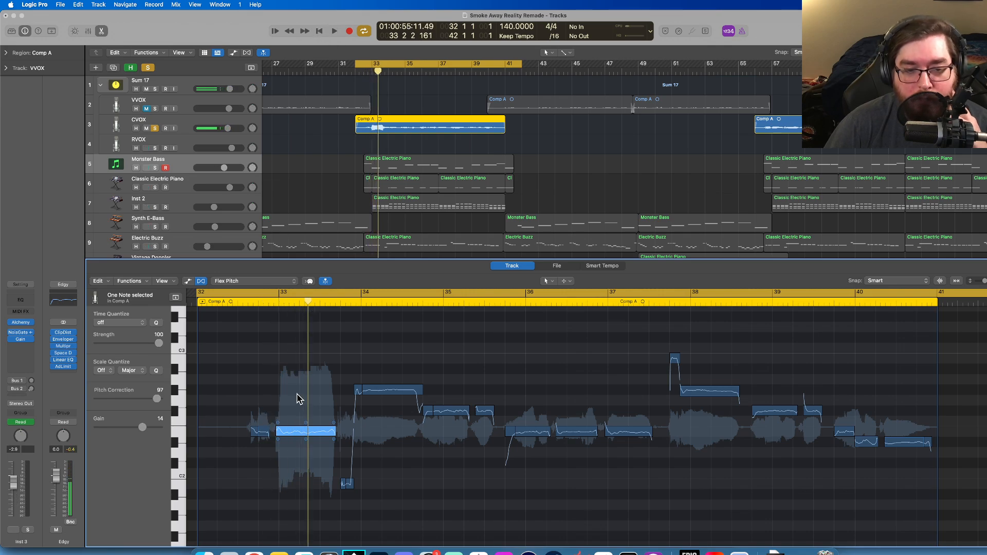
drag(278, 444, 280, 498)
click(288, 456)
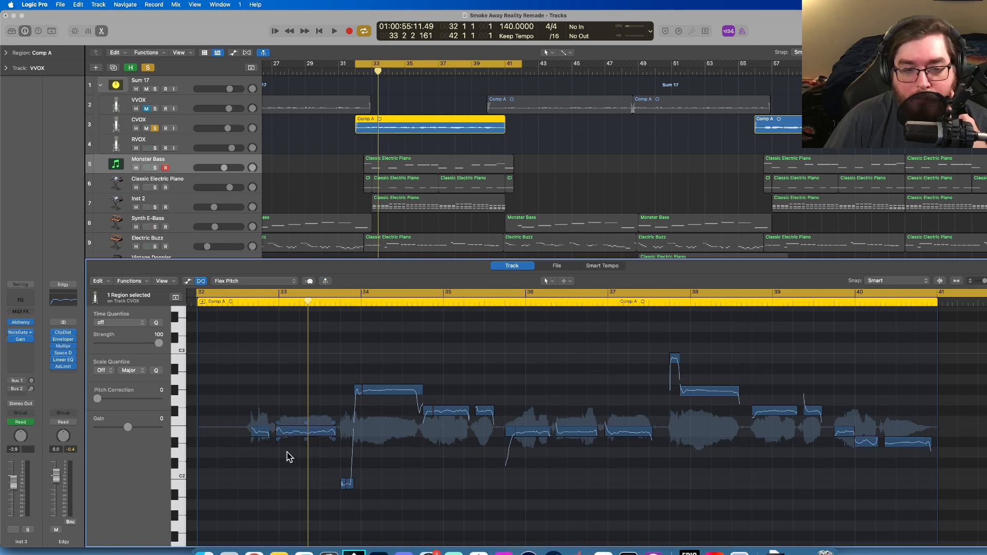
- Audition the long note at bar 33 with its gain lowered to -10, and bring the gain back up
drag(278, 443, 282, 488)
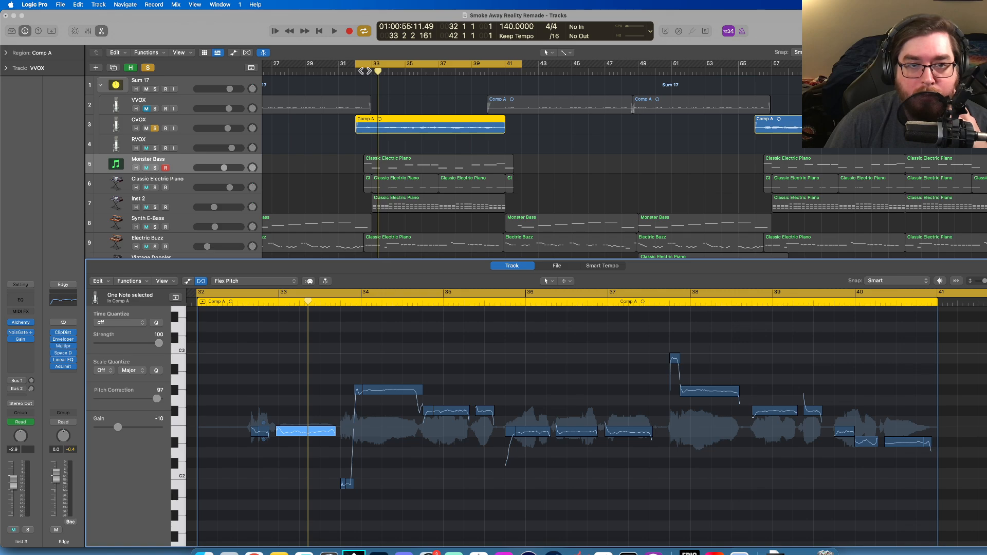
double_click(365, 70)
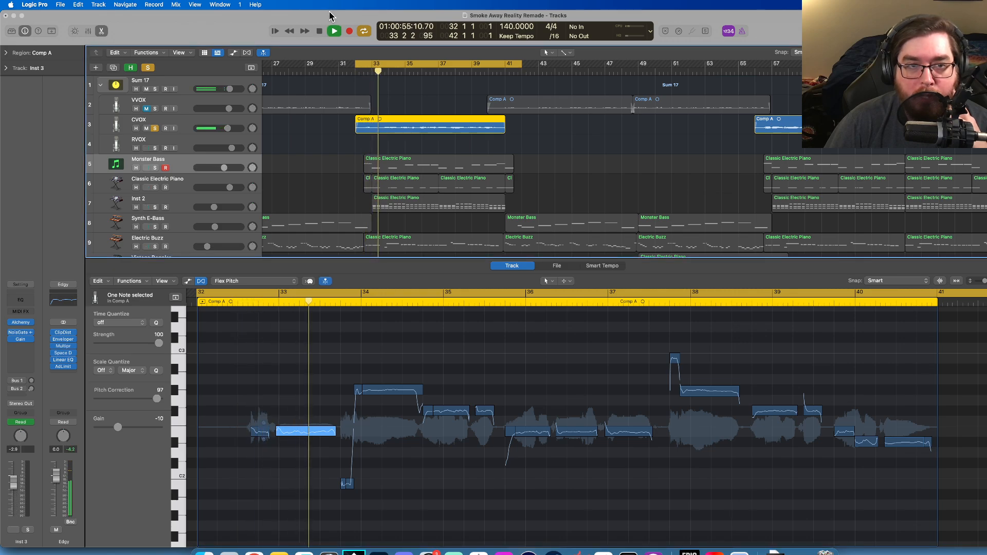
click(319, 31)
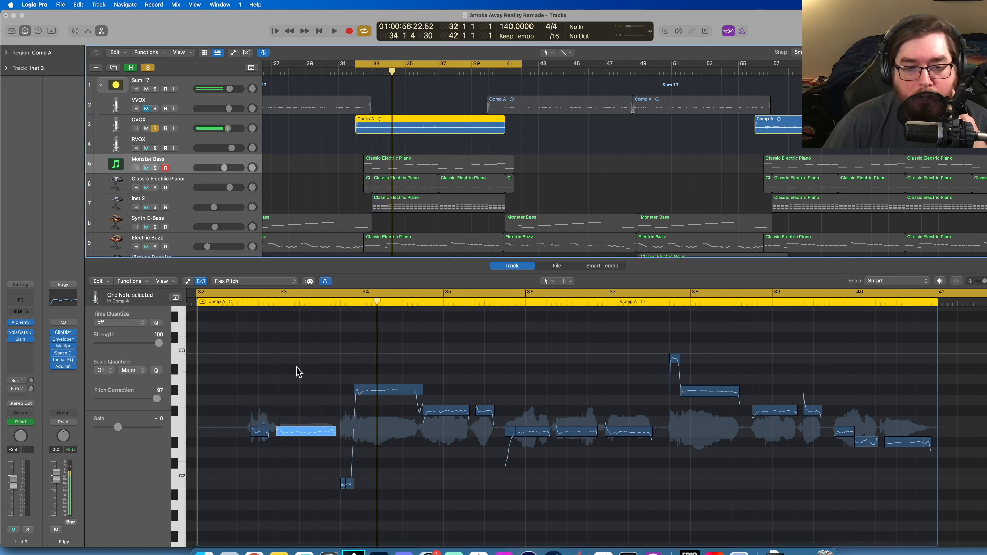
drag(278, 439, 277, 395)
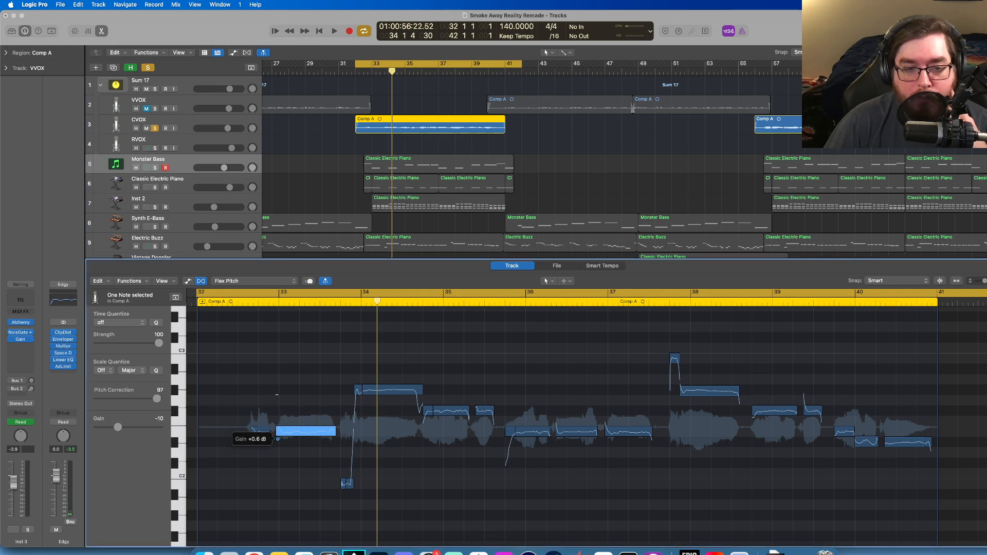
click(302, 390)
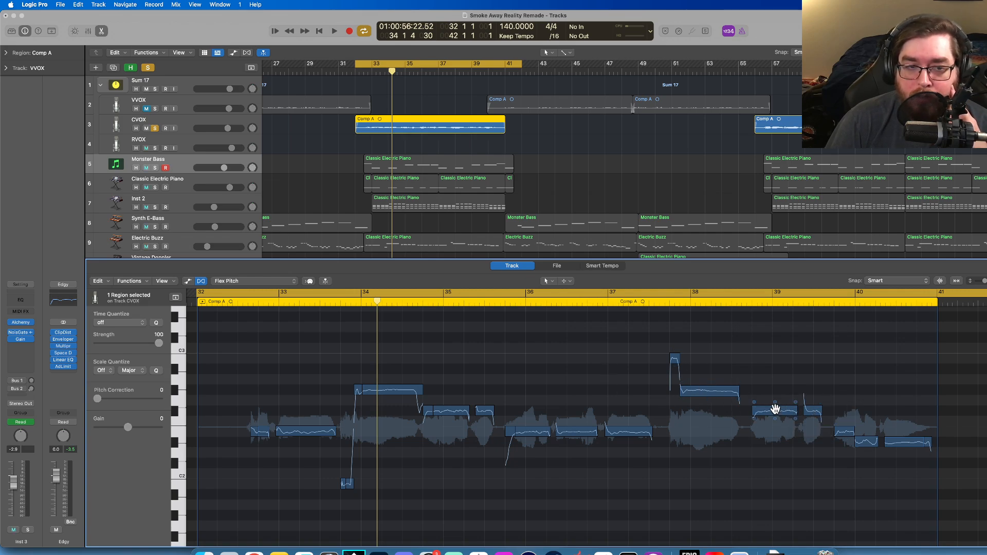
- Exaggerate the vibrato of the long note at bar 33 to 600% and play it back
click(306, 439)
drag(306, 439, 292, 330)
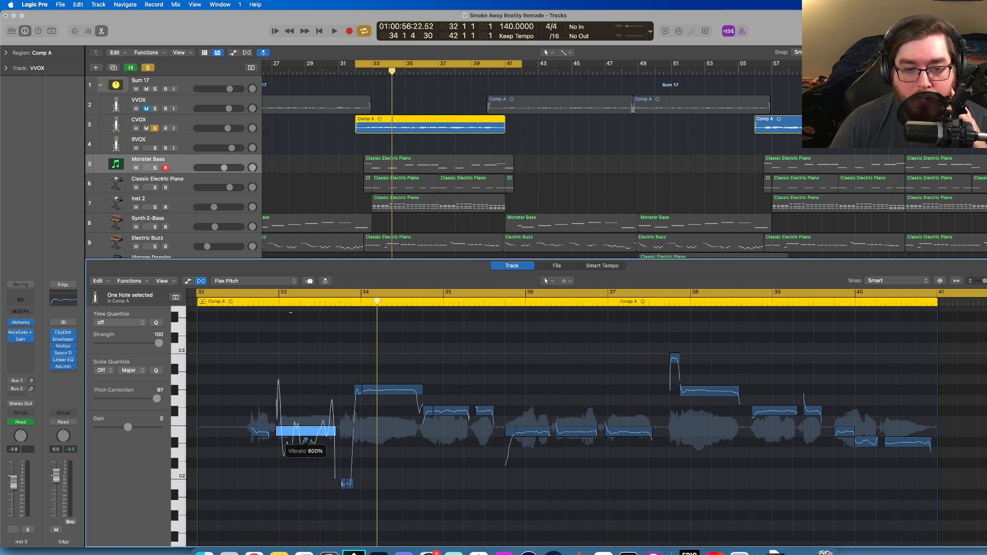
drag(290, 312, 292, 315)
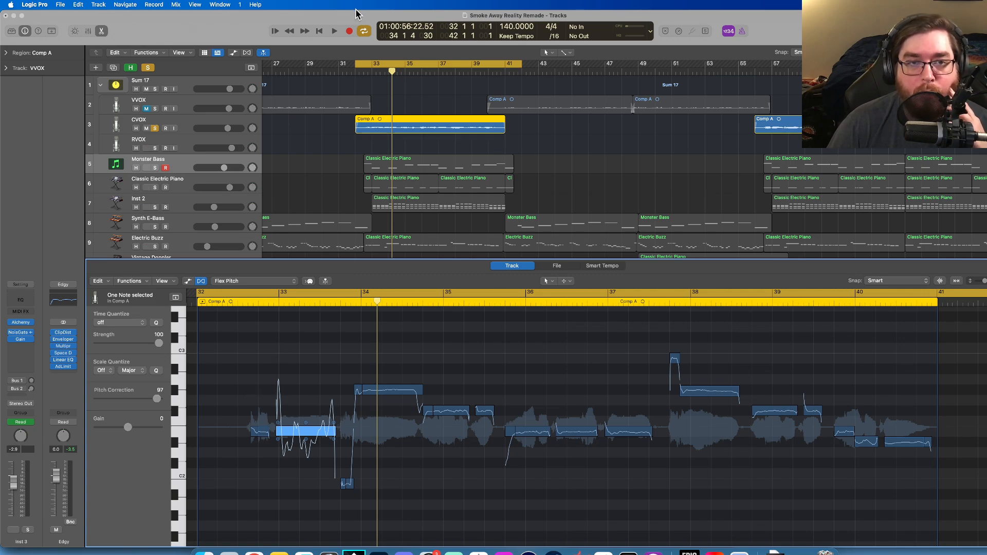
click(336, 31)
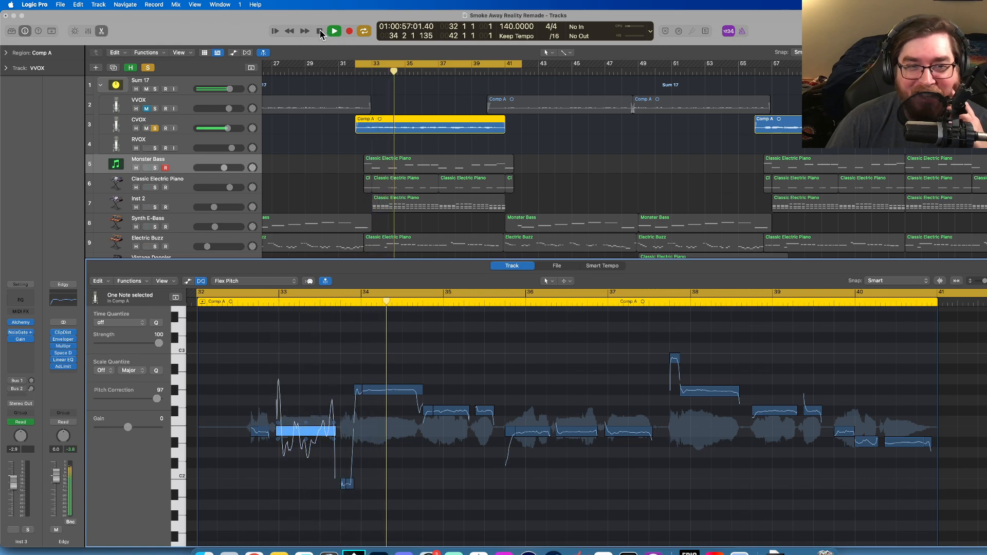
click(320, 33)
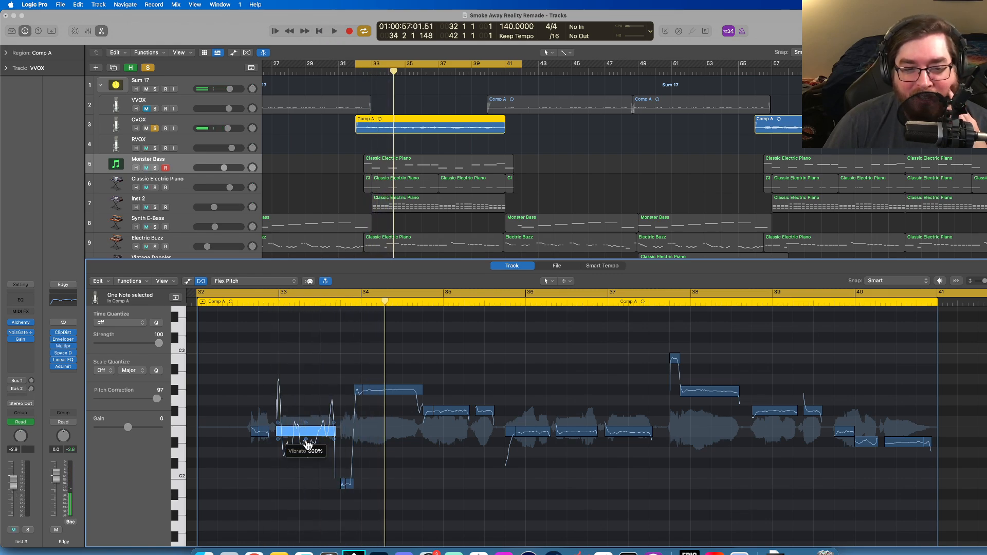
- Bring the vibrato of the long note at bar 33 back down near its natural amount and deselect the note
drag(308, 446, 312, 551)
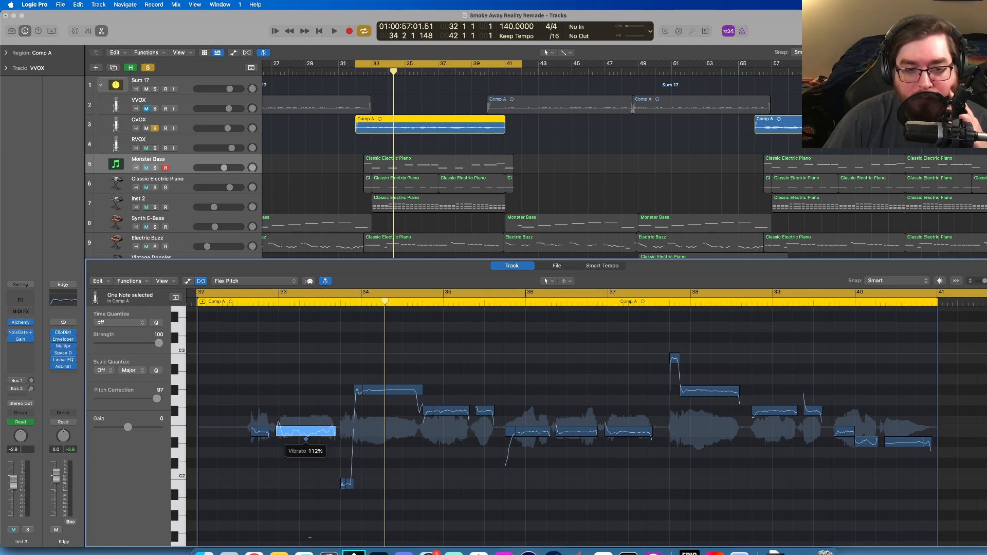
drag(310, 541, 310, 537)
drag(312, 553, 301, 538)
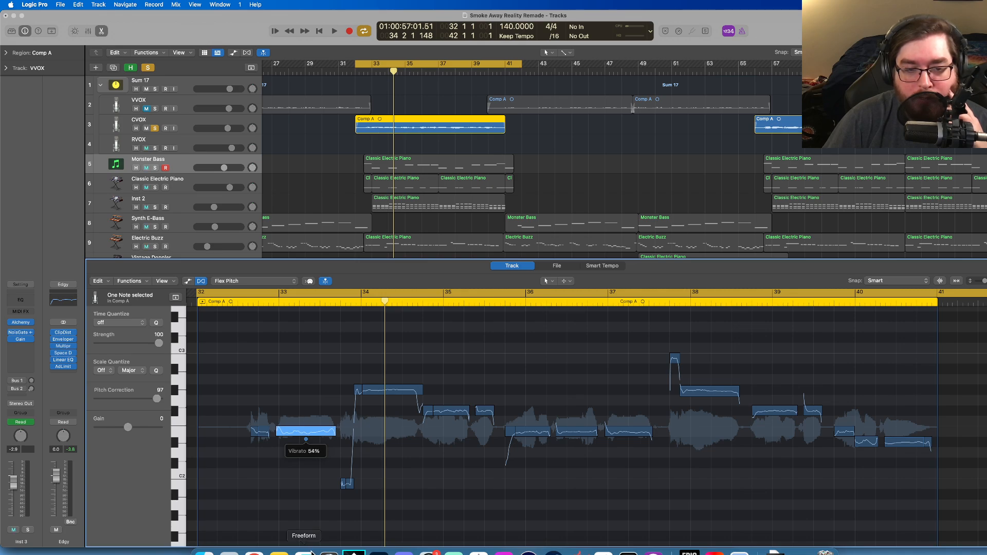
click(289, 390)
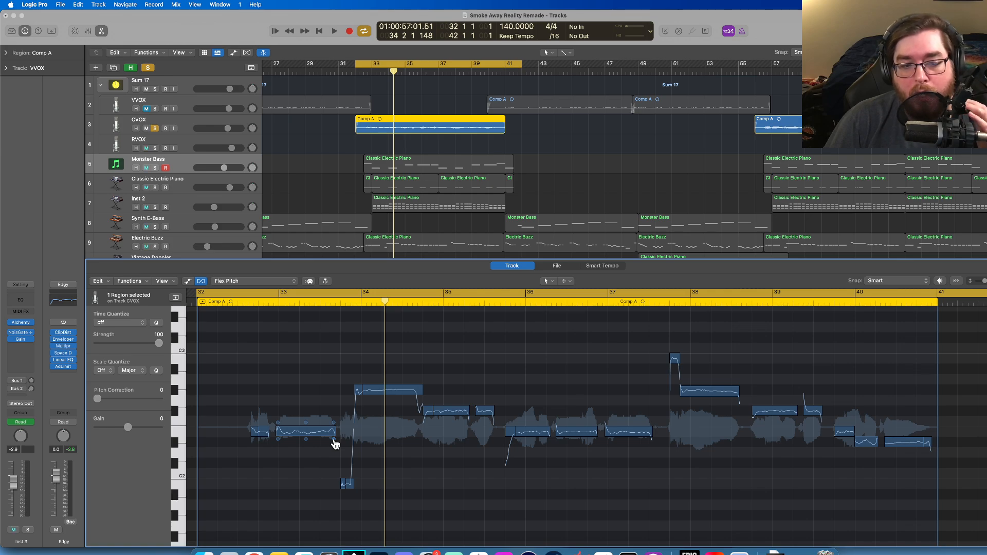
- Raise the Formant Shift of the long note at bar 33 and play it back
drag(334, 439, 331, 374)
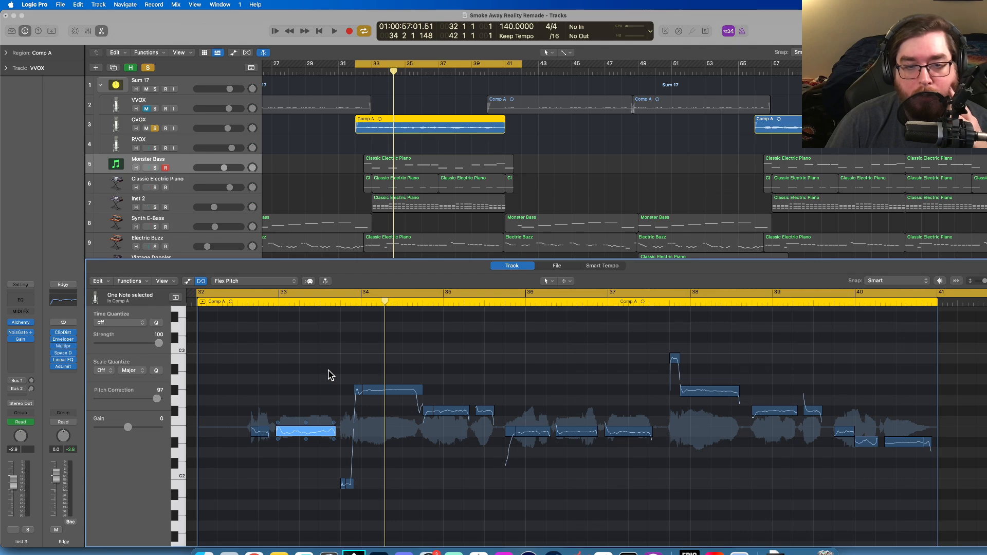
click(334, 31)
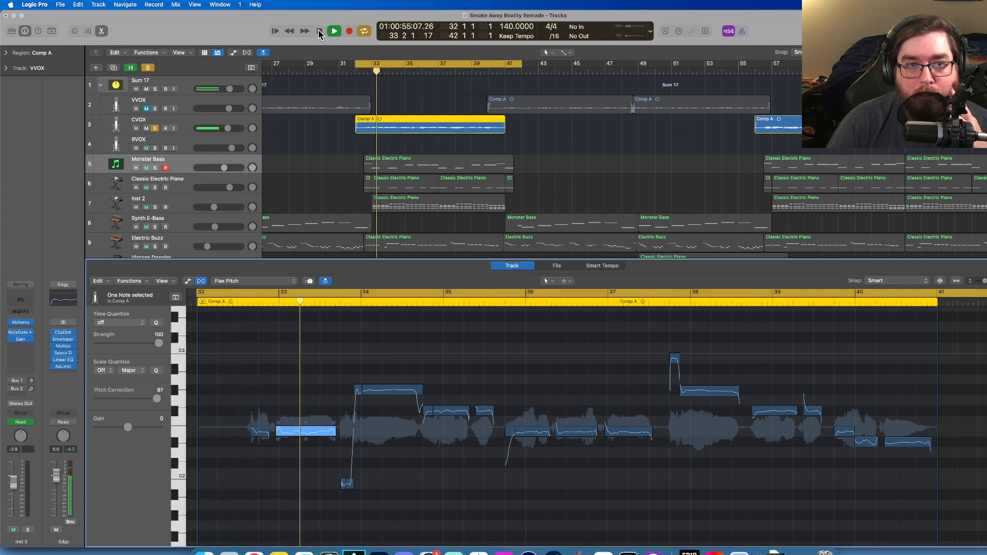
click(320, 31)
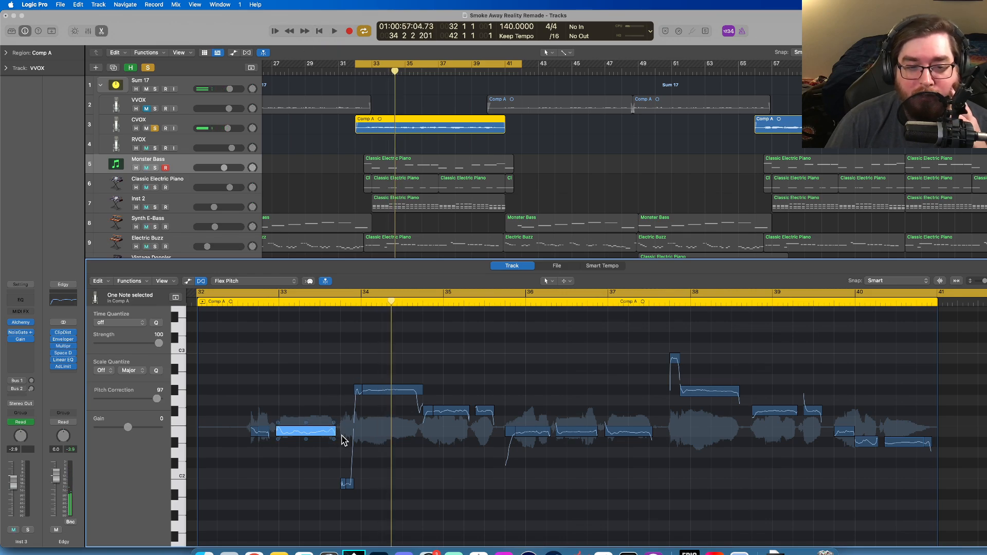
- Lower the Formant Shift of the long note at bar 33, play it back, and bring the shift back up
mouse_move(333, 440)
drag(334, 440, 344, 554)
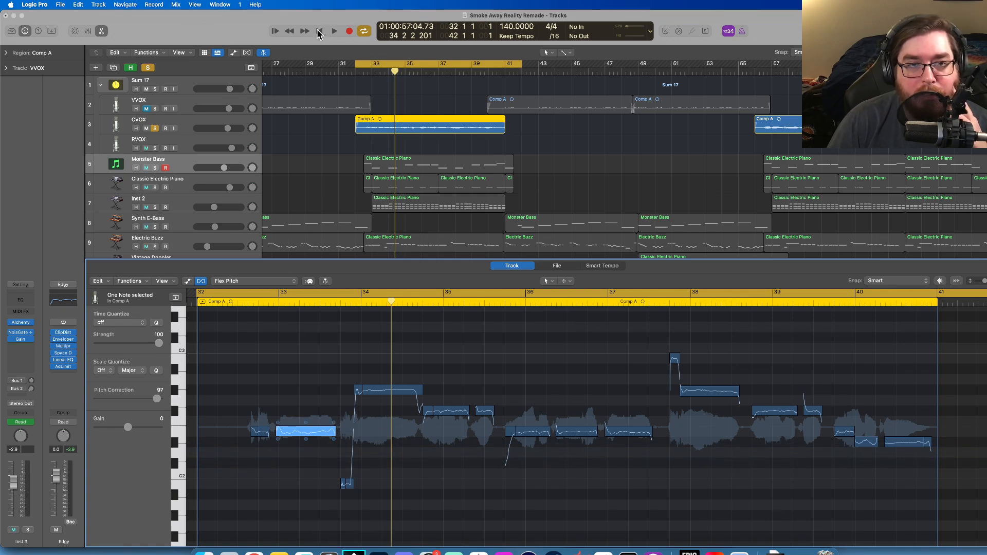
click(334, 31)
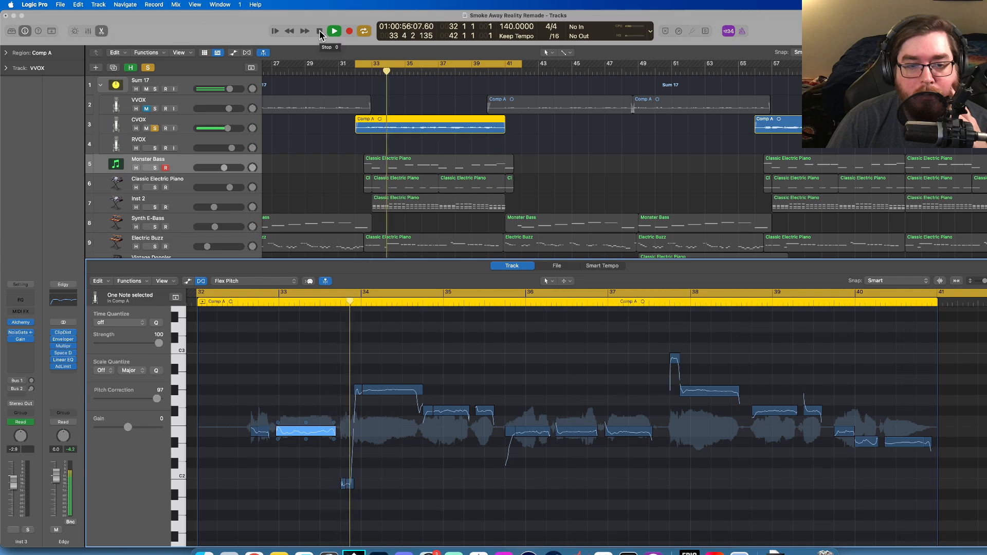
click(319, 31)
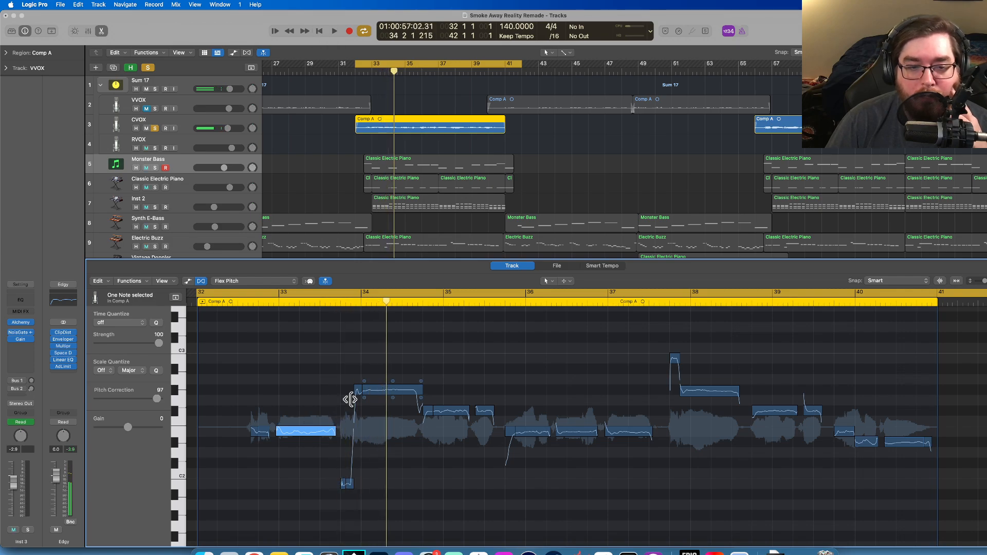
drag(336, 443, 330, 380)
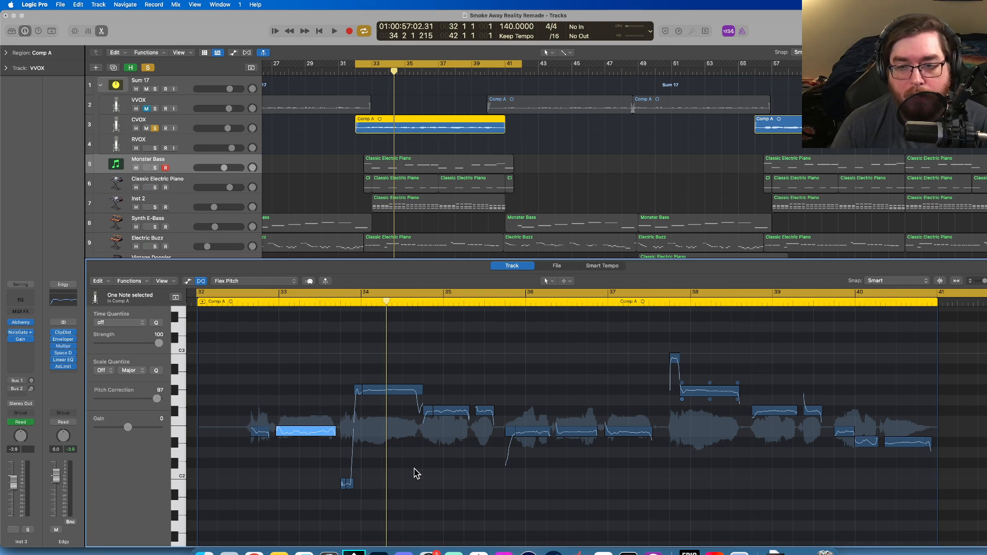
click(387, 387)
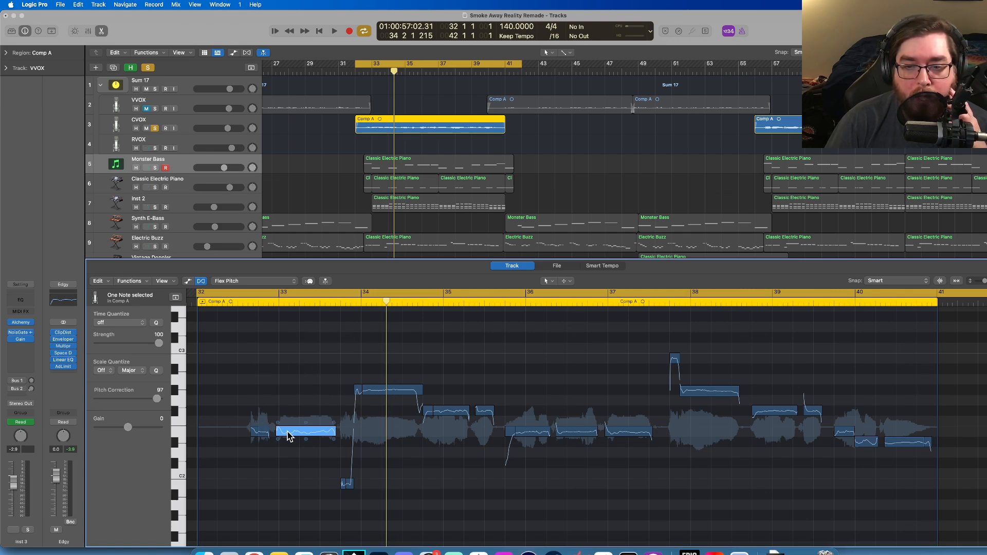
- Select all notes of the CVOX region, lower their Formant Shift to about -386, and play the region through to bar 41
drag(239, 512, 939, 332)
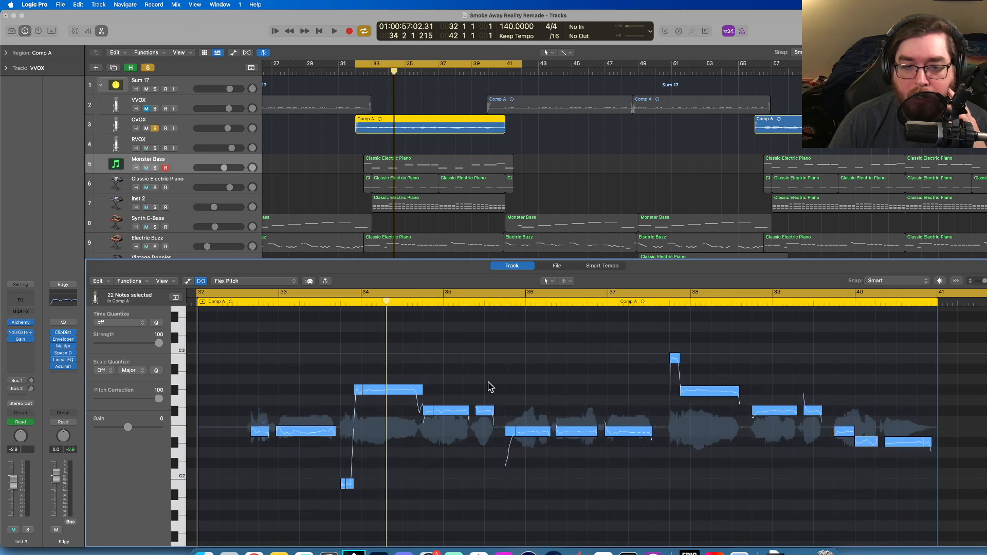
drag(334, 437, 331, 517)
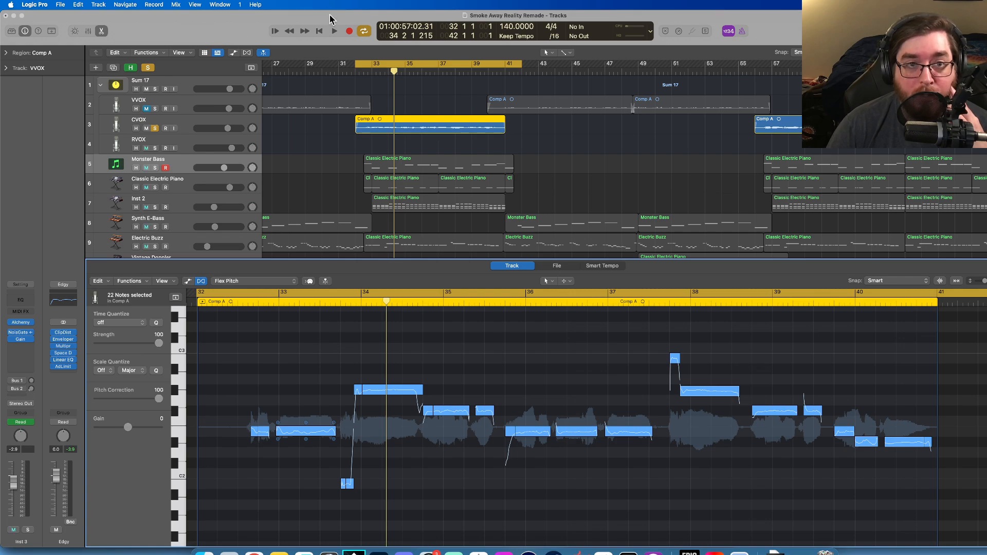
click(320, 31)
click(333, 30)
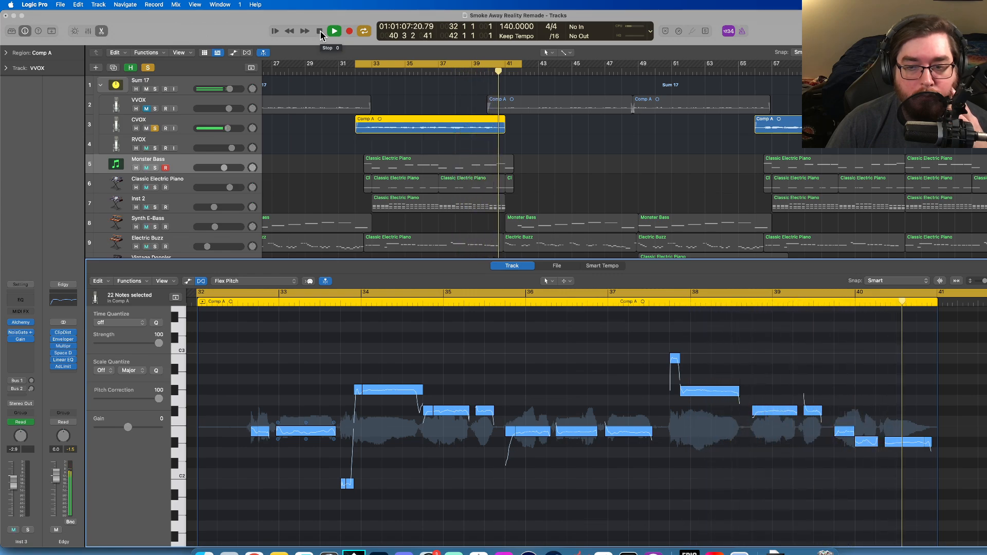
click(320, 33)
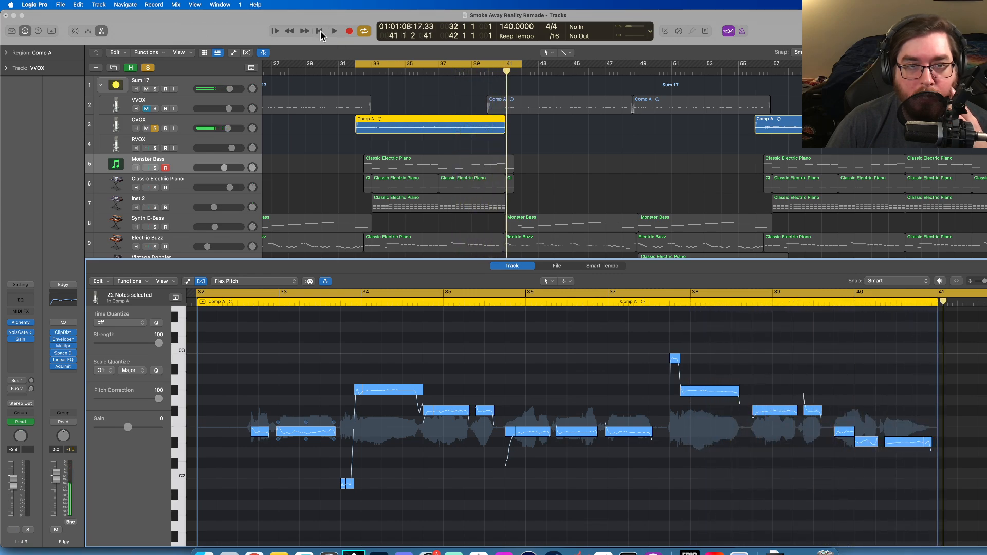
- Take the CVOX track out of solo and play the full mix from the start of the cycle
click(155, 128)
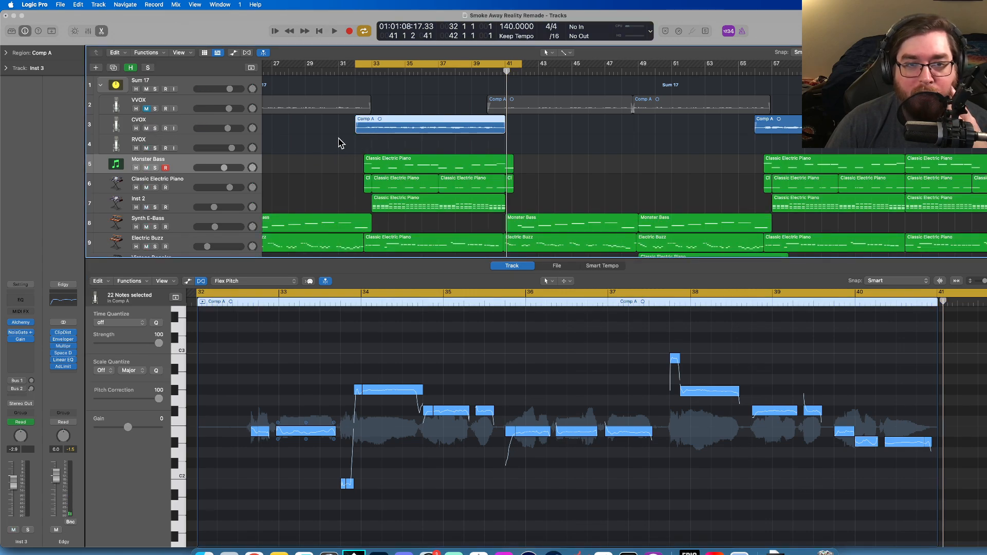
click(320, 32)
click(334, 32)
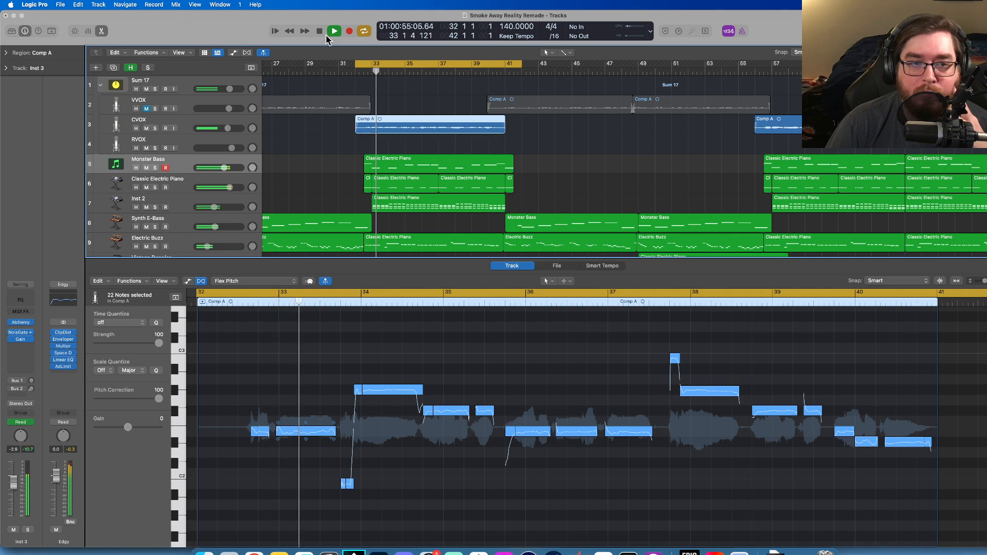
- Raise the CVOX track's volume slightly and lower Monster Bass to -4.1 dB during playback, stopping in bar 38
drag(227, 128, 233, 128)
click(225, 168)
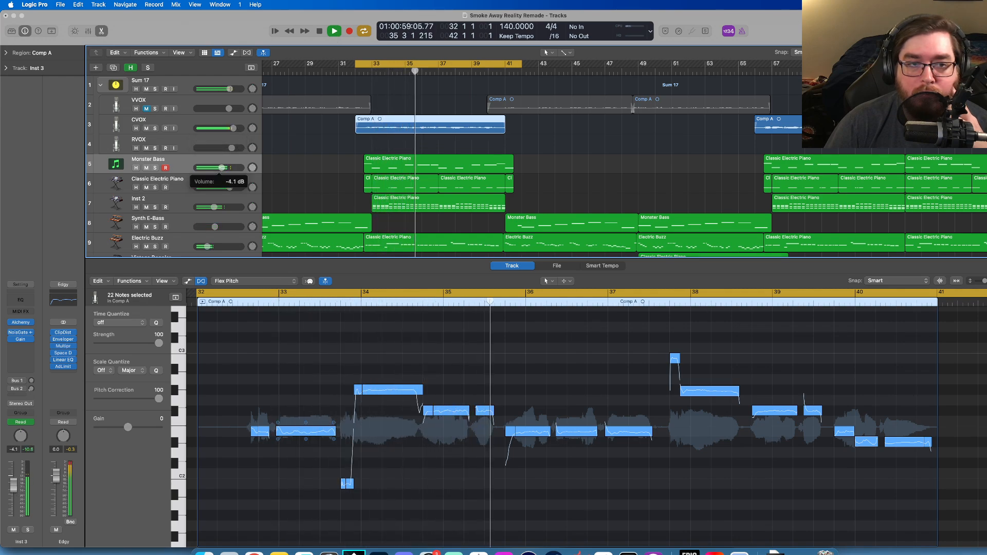
drag(224, 167, 222, 170)
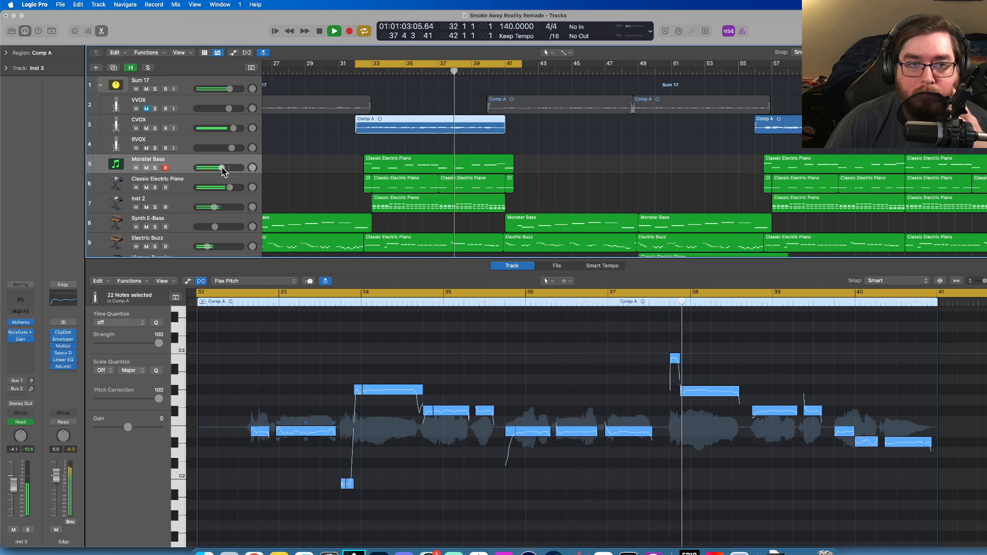
click(319, 33)
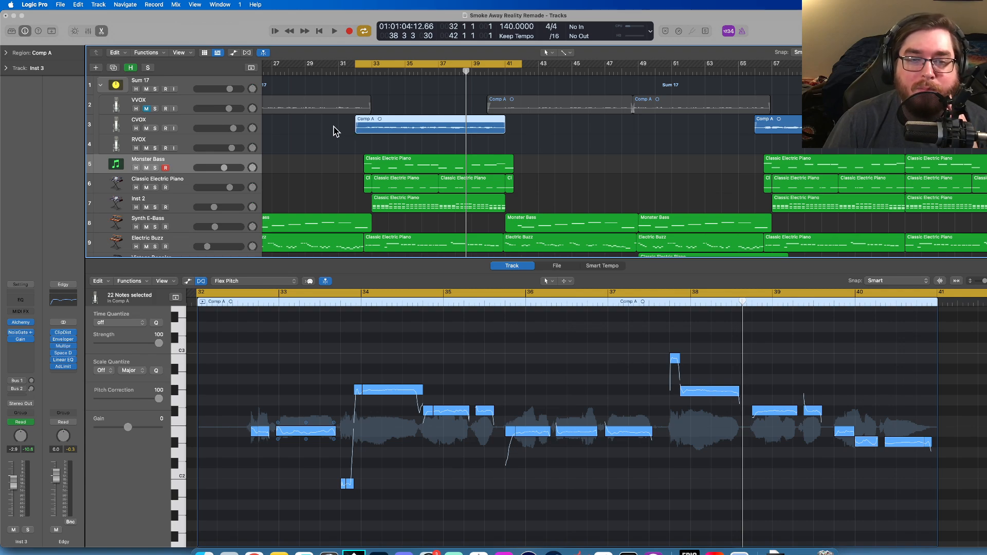
- Raise the Formant Shift of all selected CVOX notes back up
scroll(334, 131, left, 1)
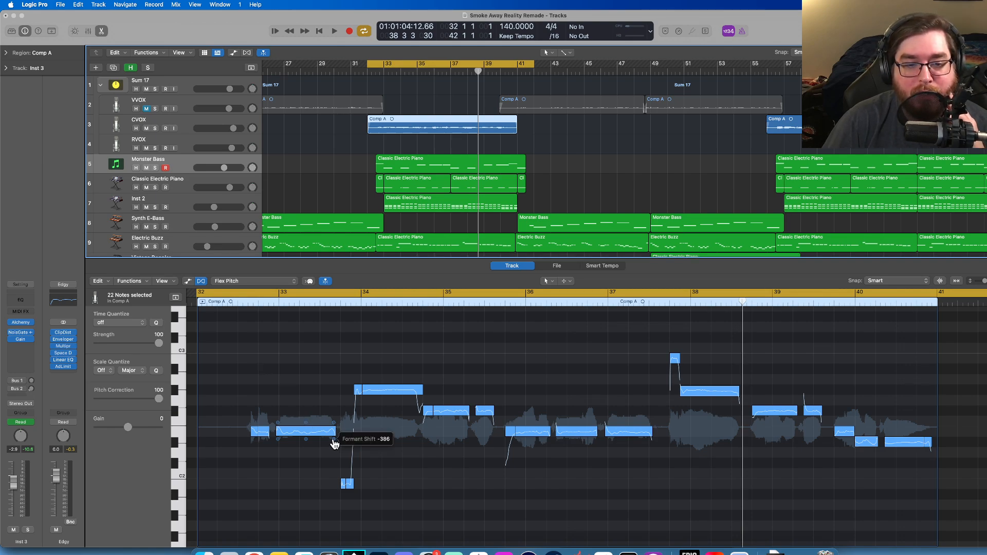
drag(333, 443, 333, 389)
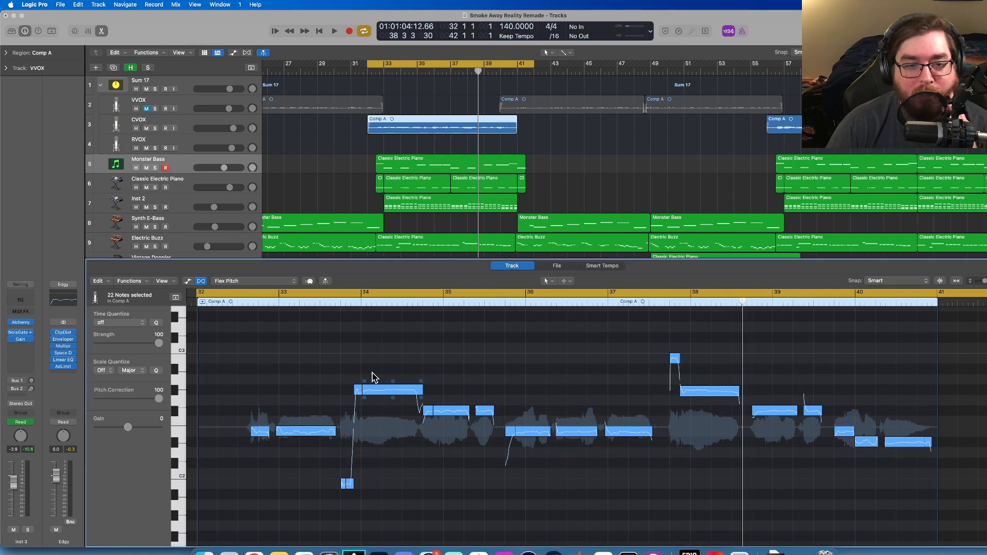
- Play the full mix over the cycle range, stop, and return the playhead to bar 32
click(333, 32)
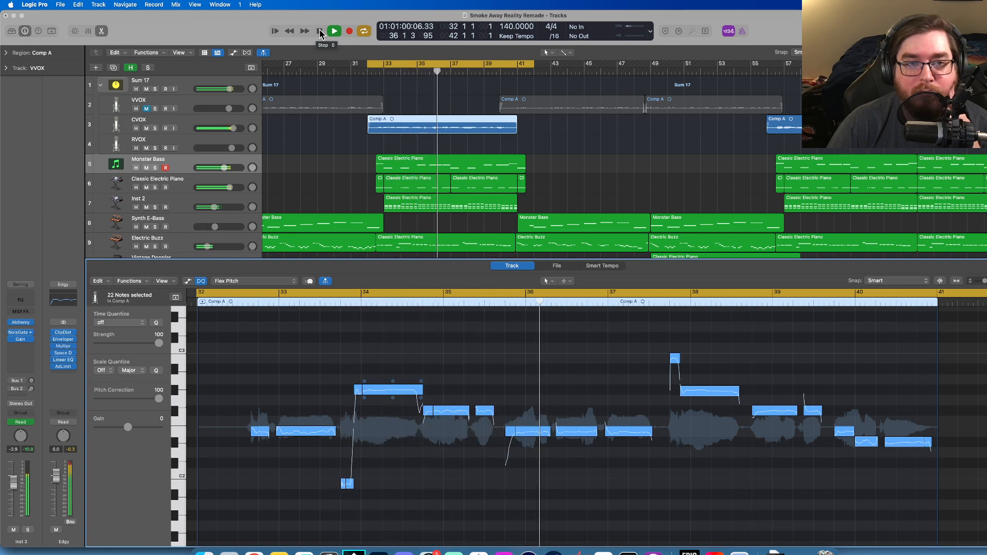
click(320, 33)
click(320, 32)
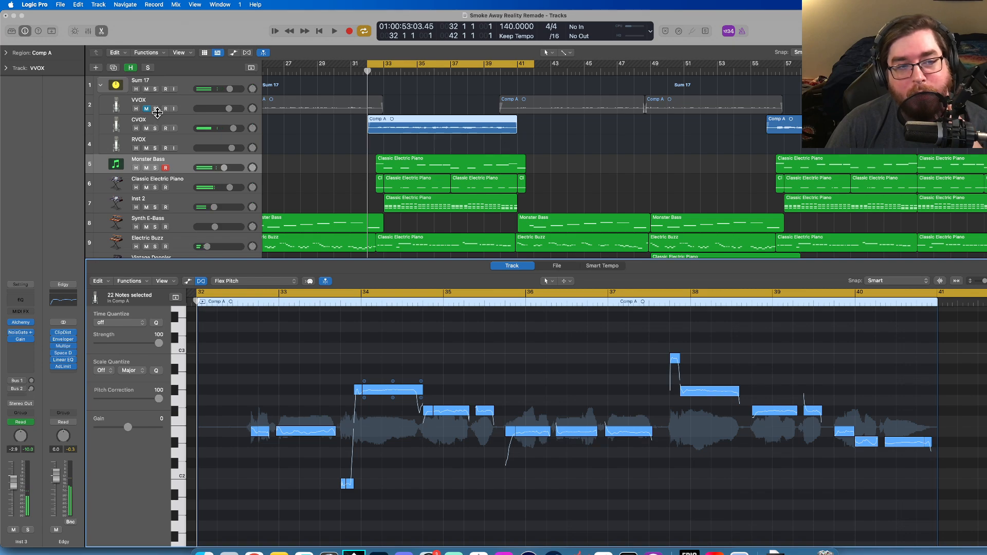
- Lower the Formant Shift of all selected CVOX notes again, and play the mix from bar 32 through to bar 41
drag(334, 440, 337, 541)
click(397, 430)
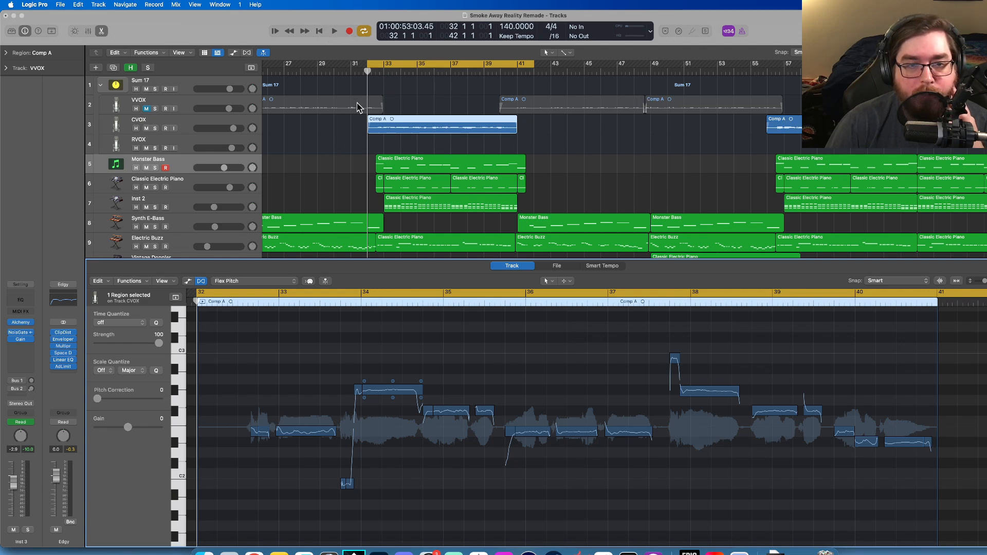
click(333, 29)
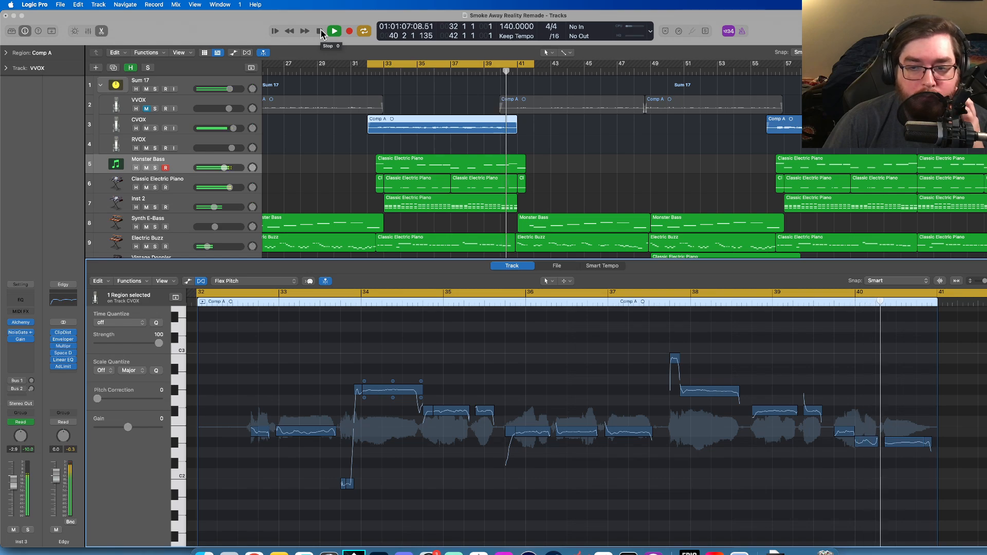
click(321, 31)
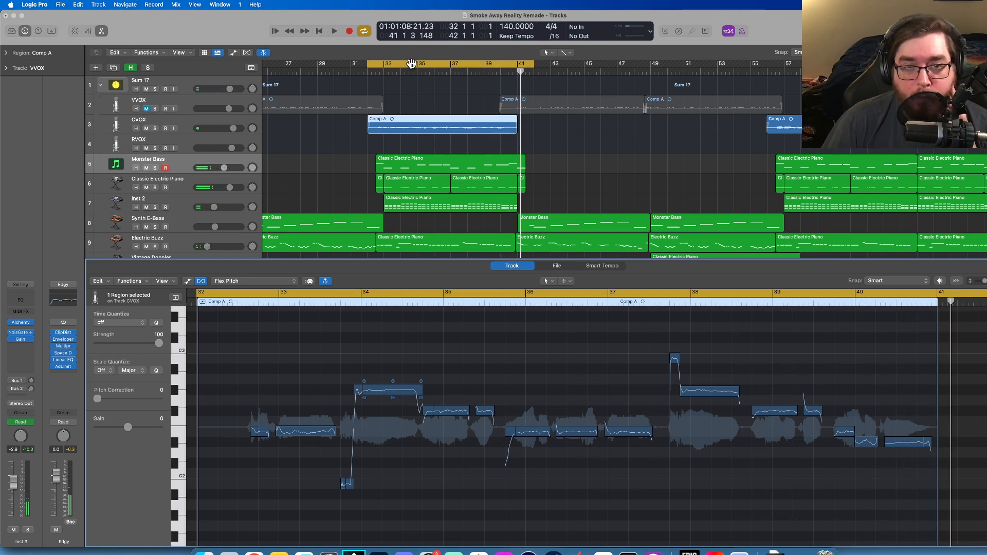
- Turn off the cycle range spanning bars 32 to 42 and return focus to the CVOX region's Flex Pitch editor
click(411, 63)
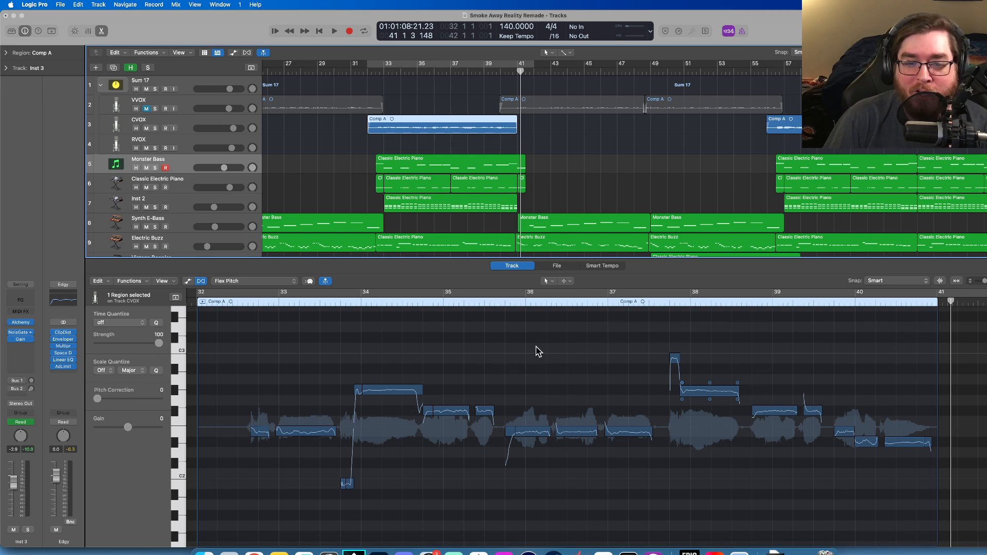
click(569, 375)
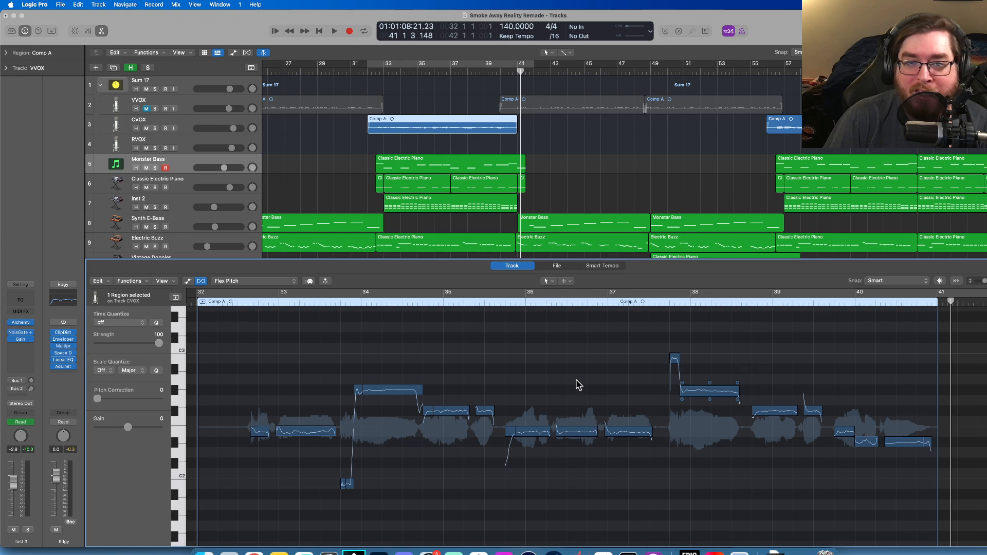